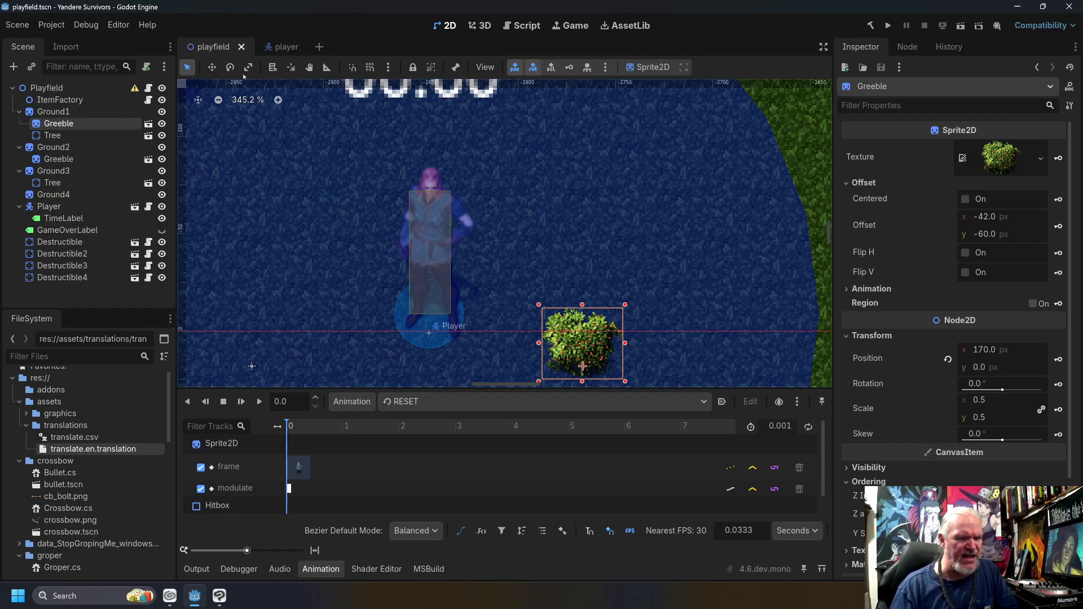
Open the Player scene and hide the Hitbox, Area2D, Inventory and PlayerPickup nodes to inspect the unobstructed character sprite.
click(134, 206)
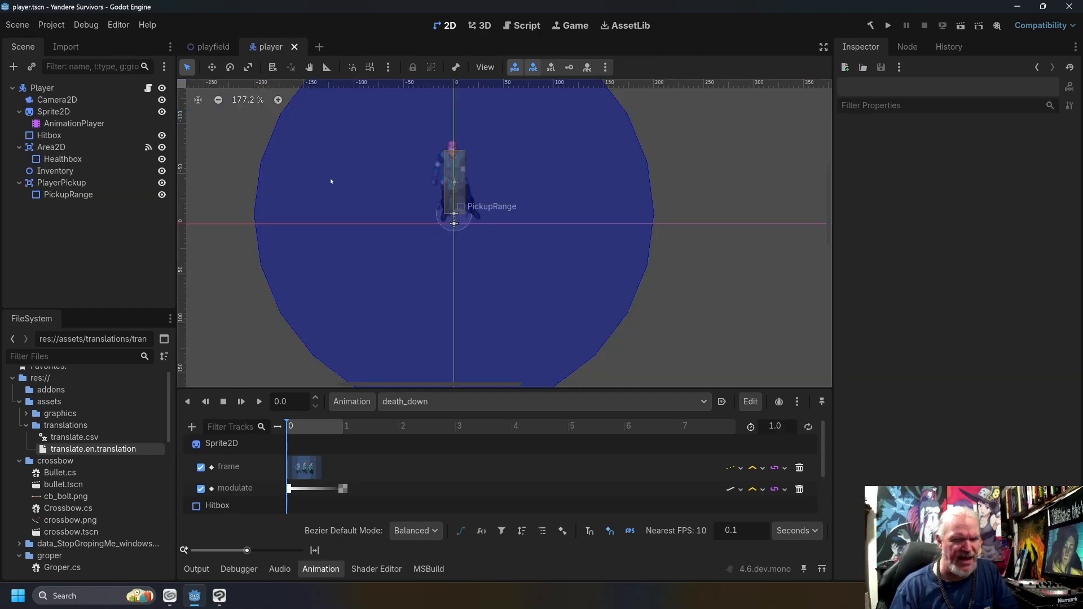
click(56, 112)
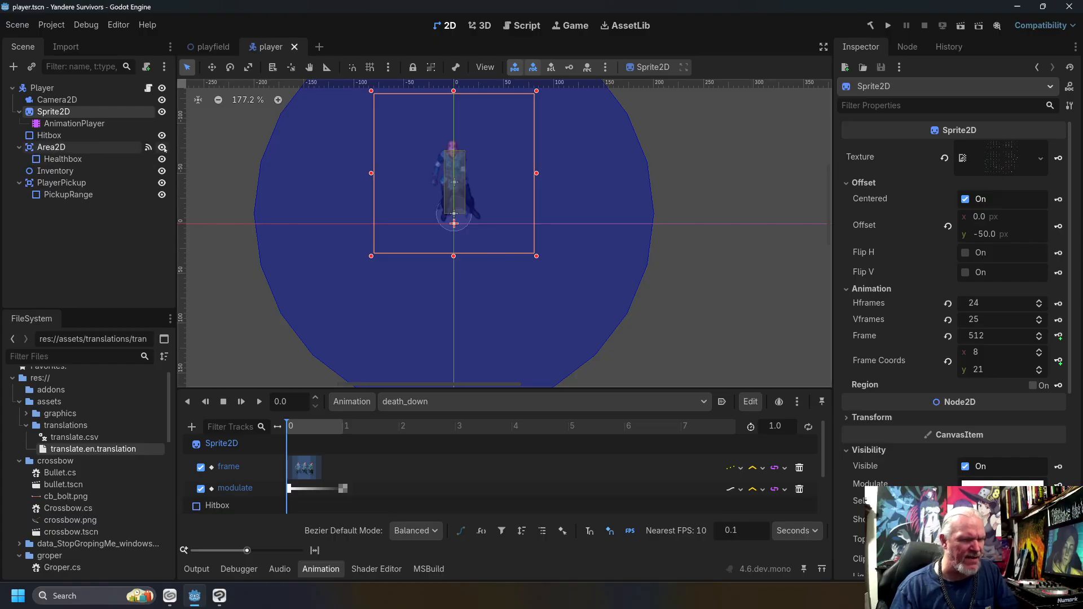
click(162, 136)
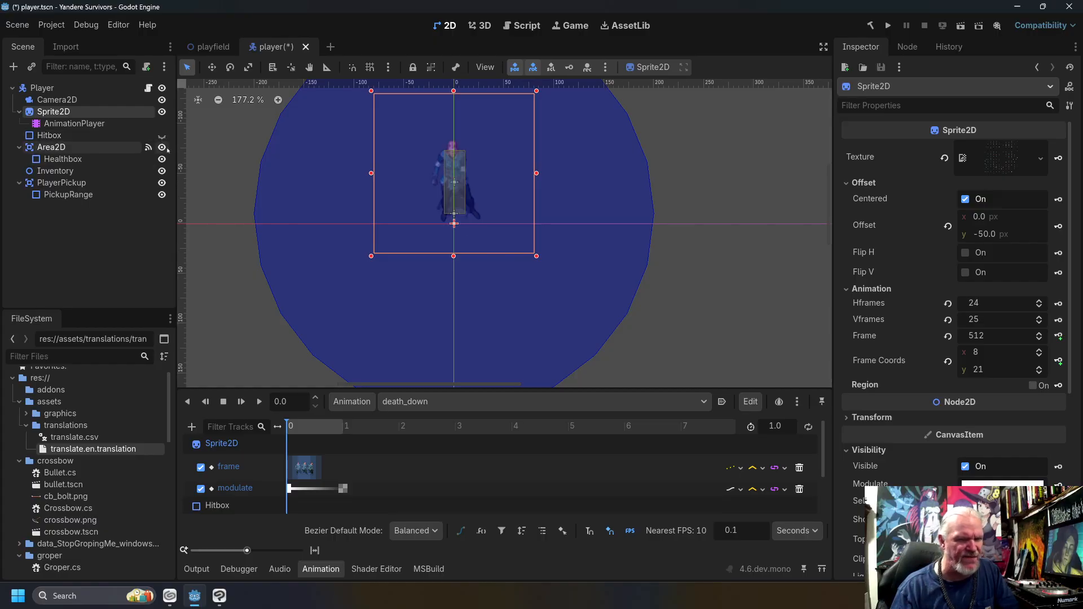
click(162, 147)
click(162, 171)
click(162, 183)
click(162, 182)
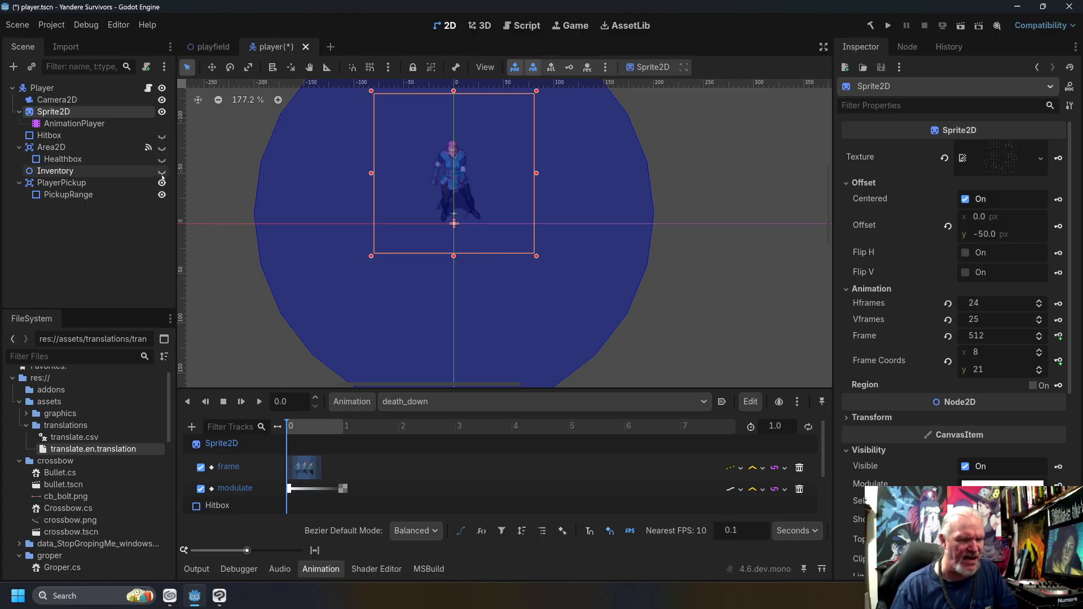
click(162, 182)
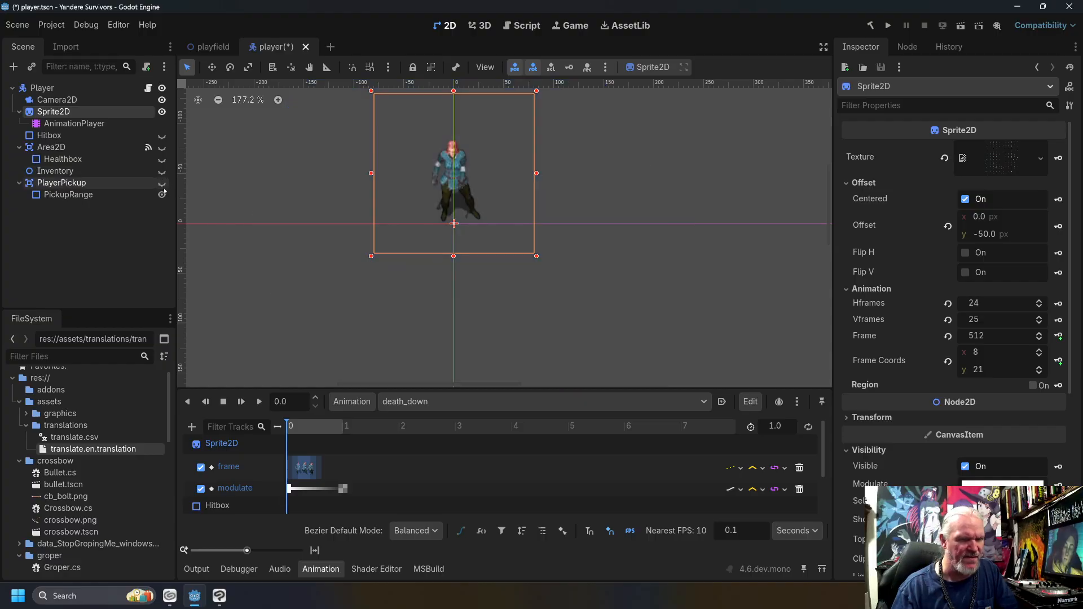
scroll(406, 172, up, 7)
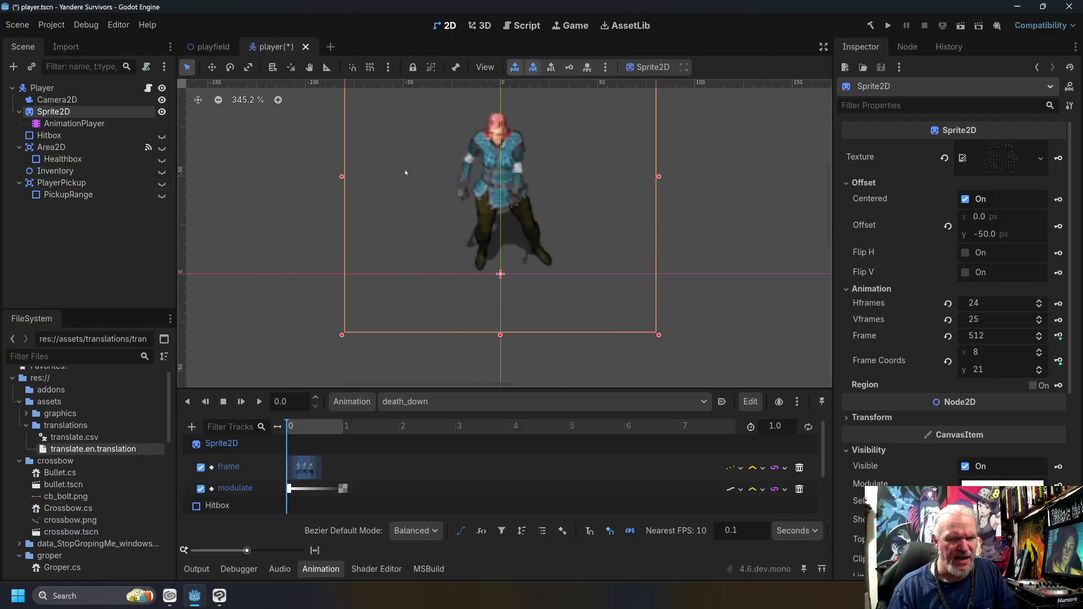
scroll(406, 172, up, 6)
scroll(596, 170, down, 4)
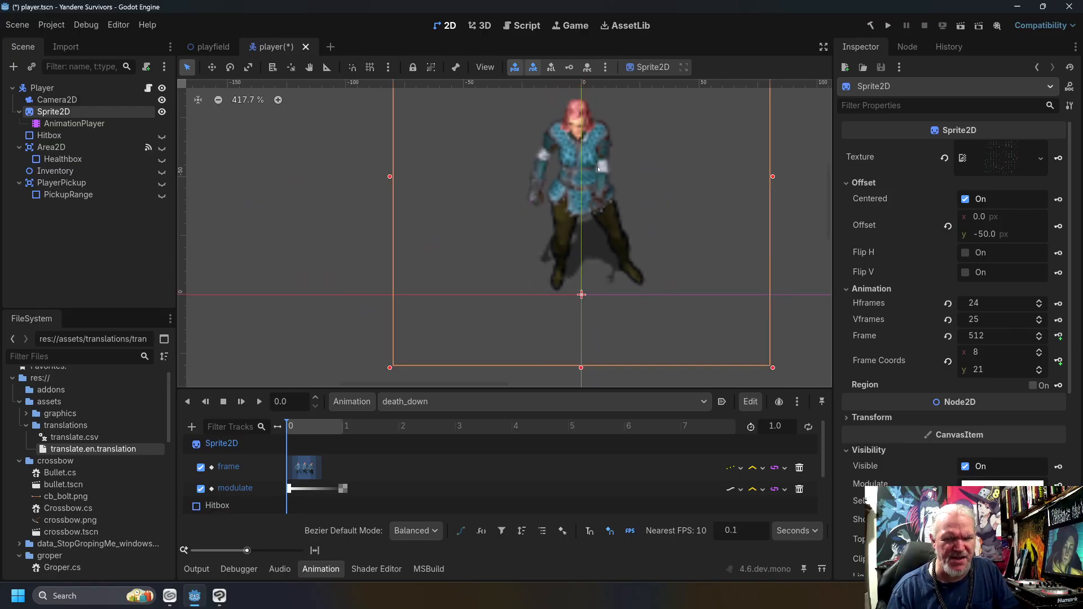
Make the Player scene's PlayerPickup, Inventory, Area2D and Hitbox nodes visible again.
click(162, 194)
click(162, 183)
click(162, 172)
click(162, 159)
click(162, 147)
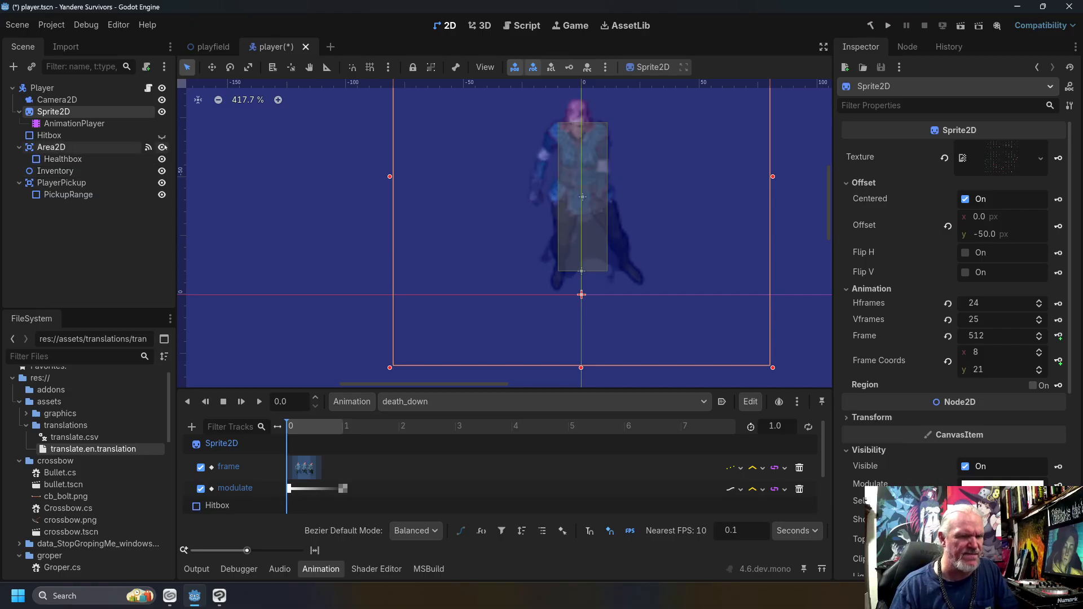
click(162, 136)
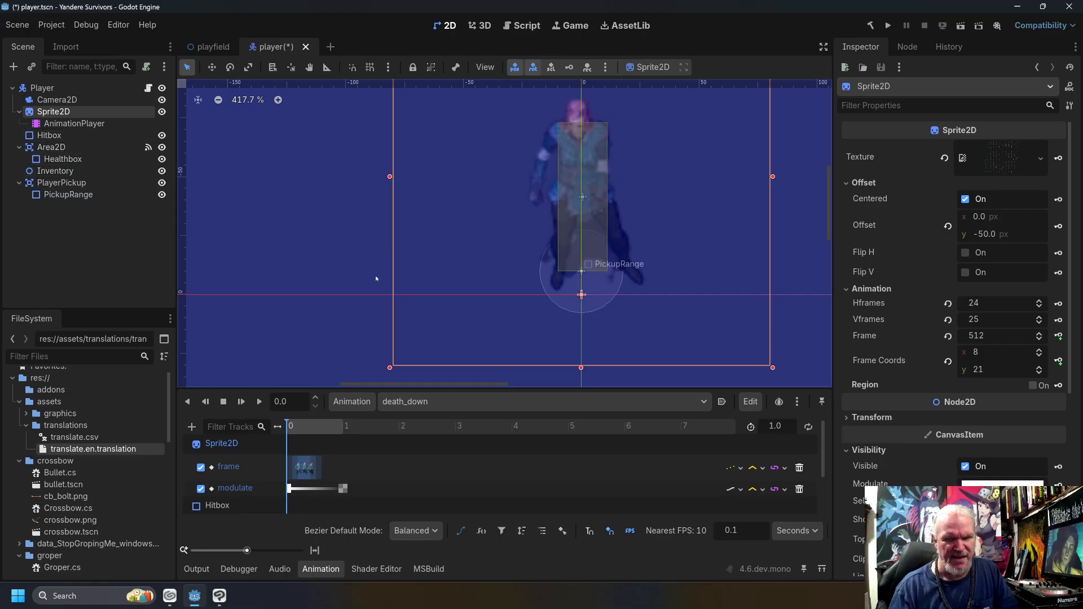
scroll(625, 225, down, 4)
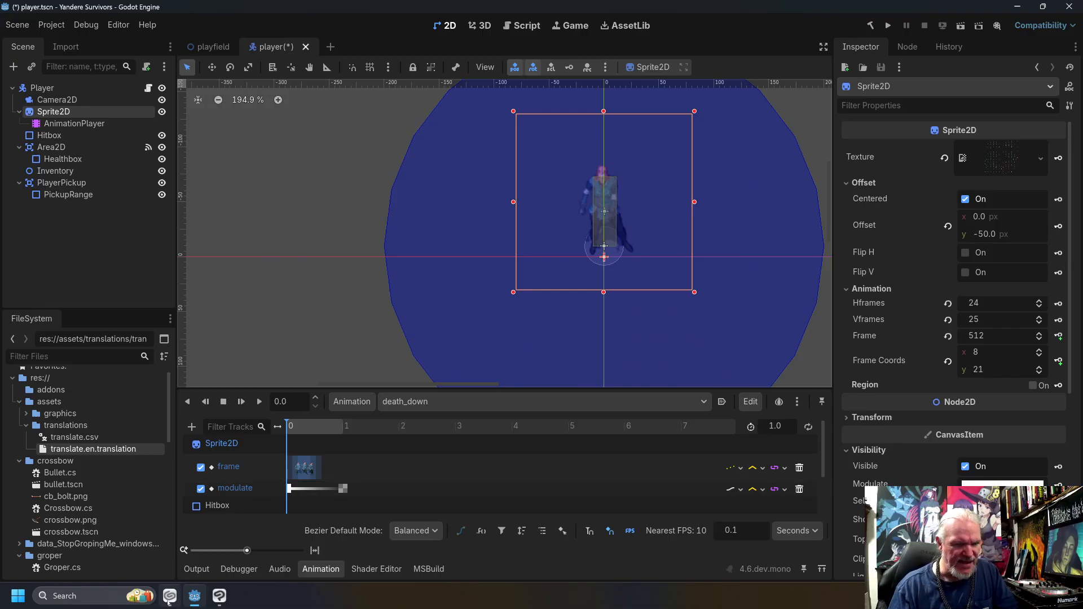
Switch to Clip Studio Paint and show the Witchhunter folder inside the Female group of PVGames_Characters.
click(223, 599)
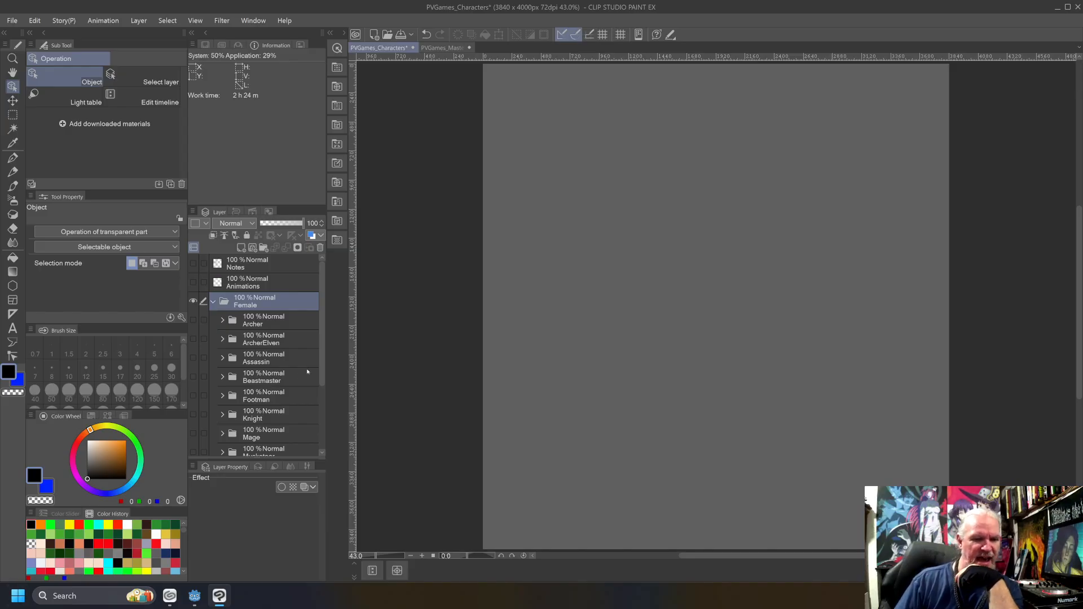
scroll(308, 372, down, 5)
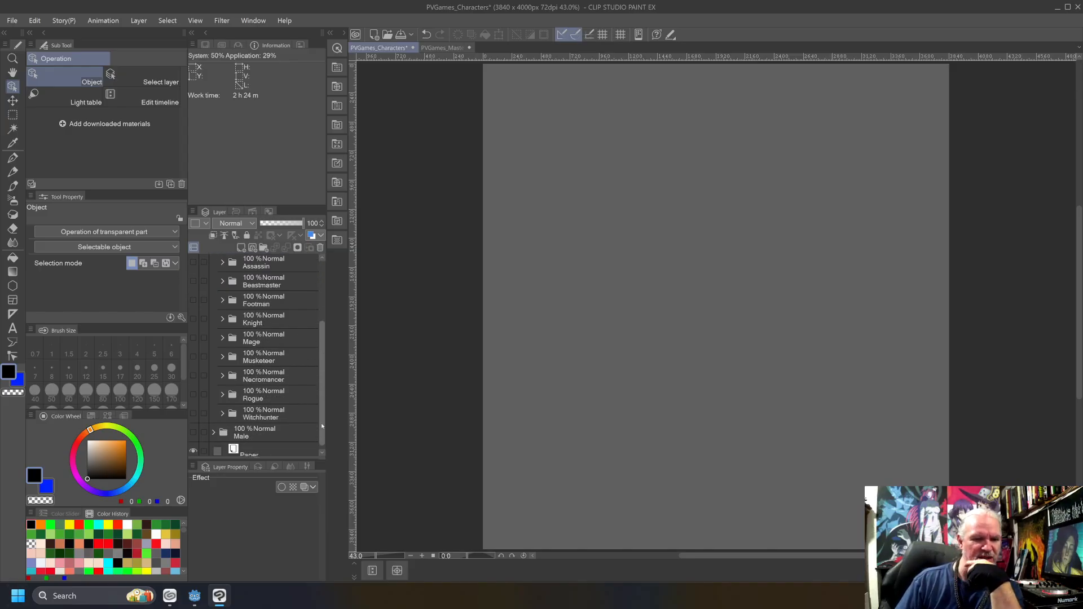
click(192, 409)
scroll(729, 365, up, 1)
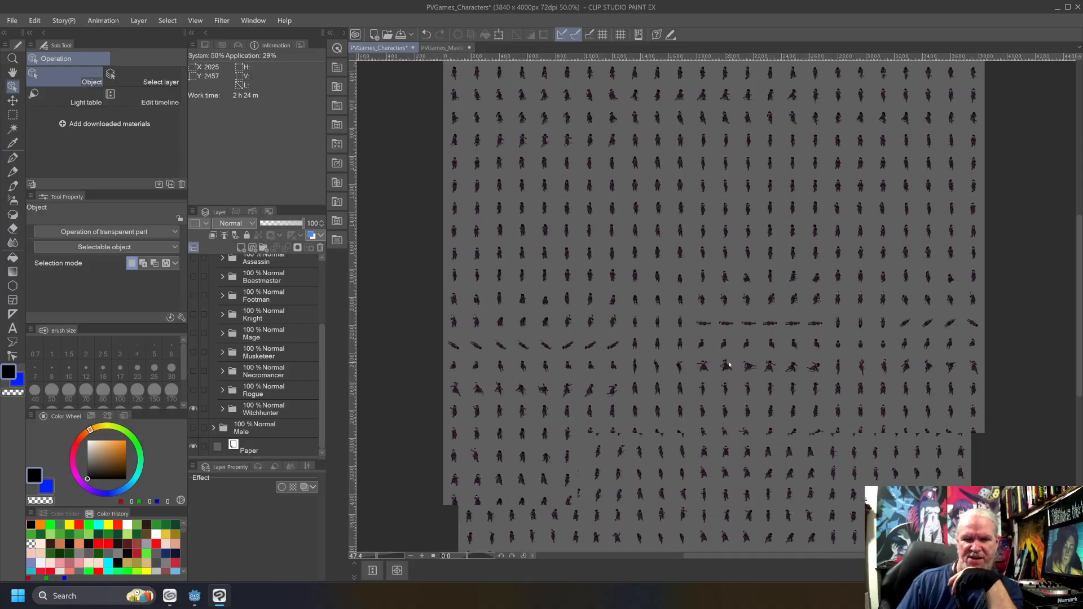
Inspect the Witchhunter sprite frames up close and show the Animations layer over the sheet.
scroll(729, 365, up, 10)
scroll(728, 364, up, 8)
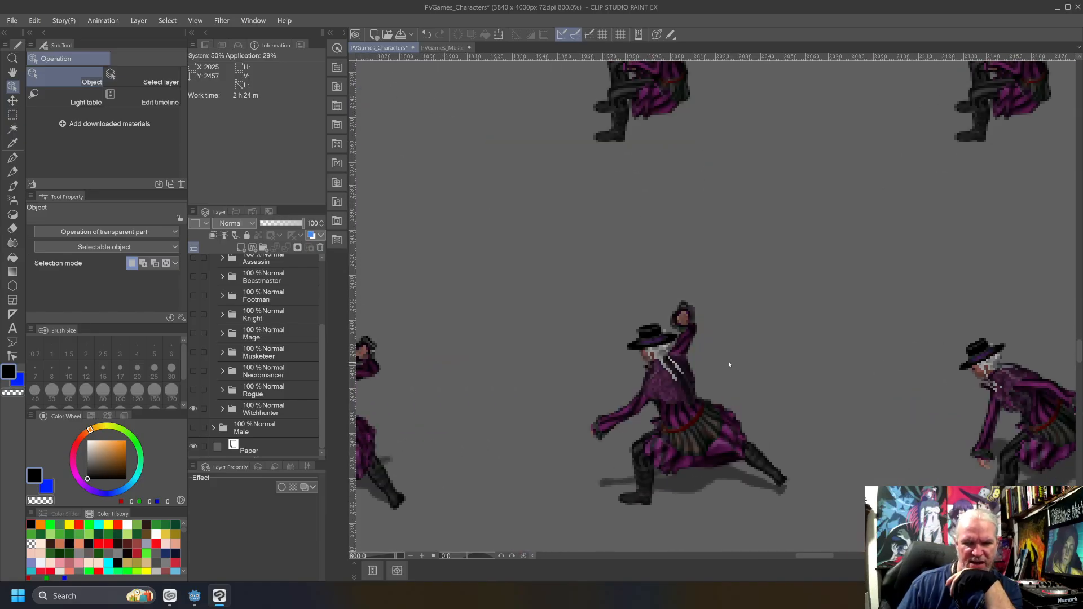
scroll(729, 365, up, 2)
key(ctrl+0)
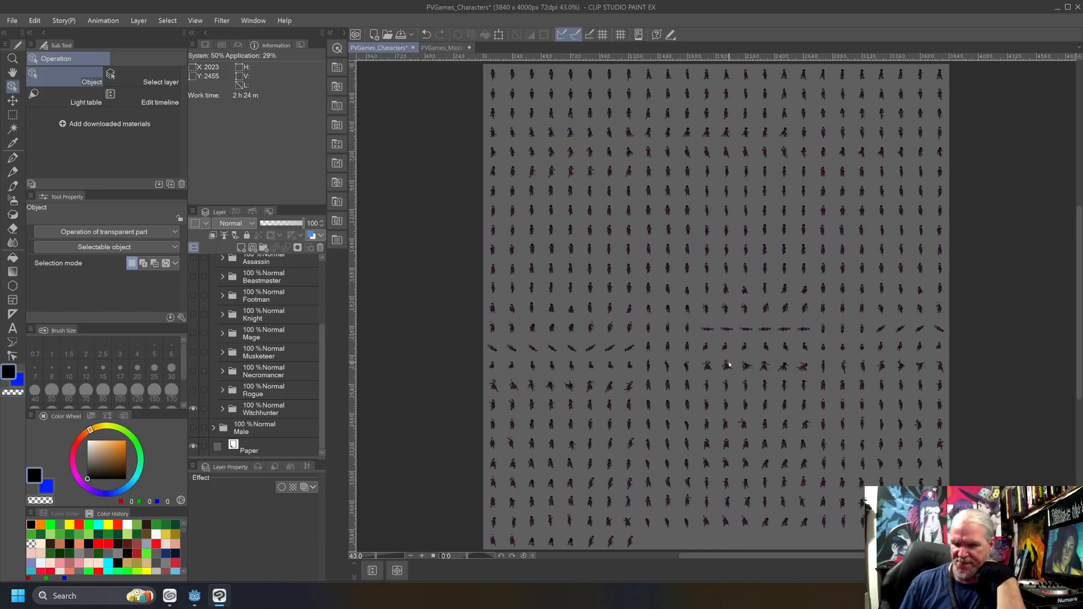
scroll(323, 276, up, 5)
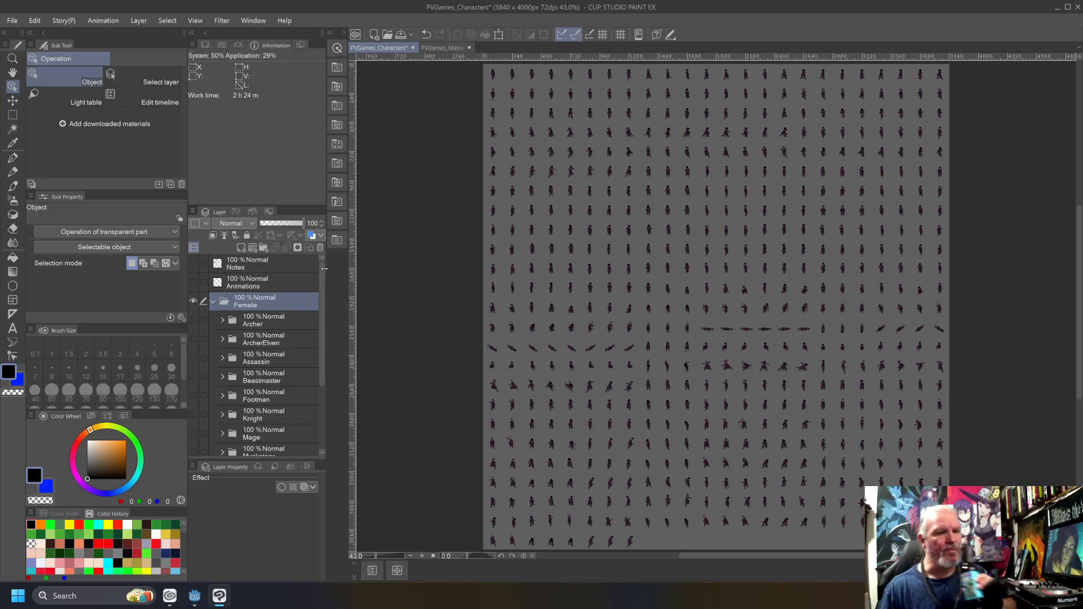
click(193, 286)
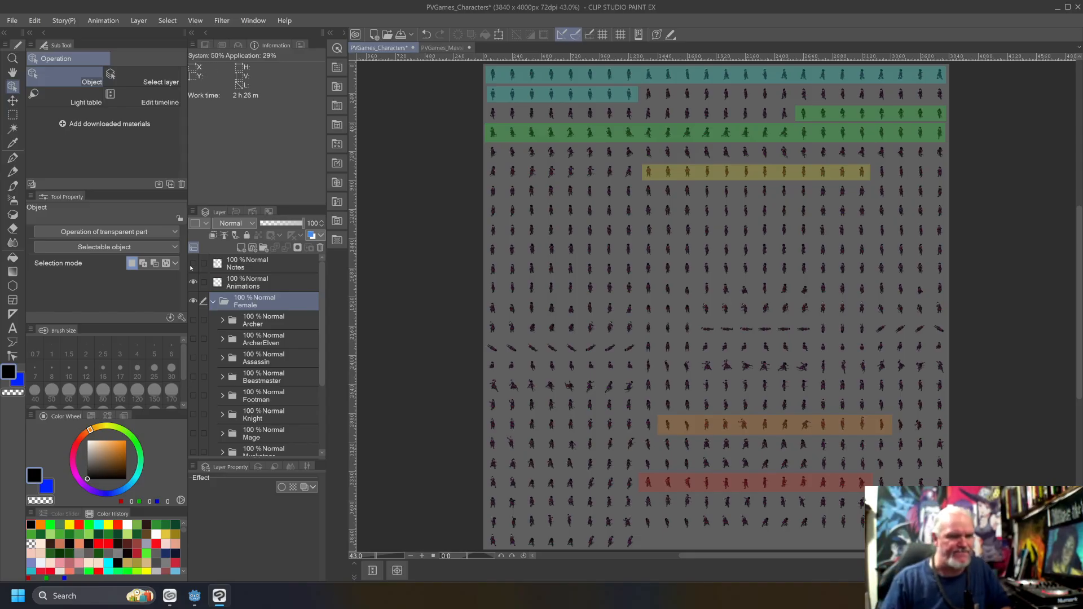
Bring up the PVGames_Mastersheets document, show the Mythos folder and examine its character frames.
click(443, 49)
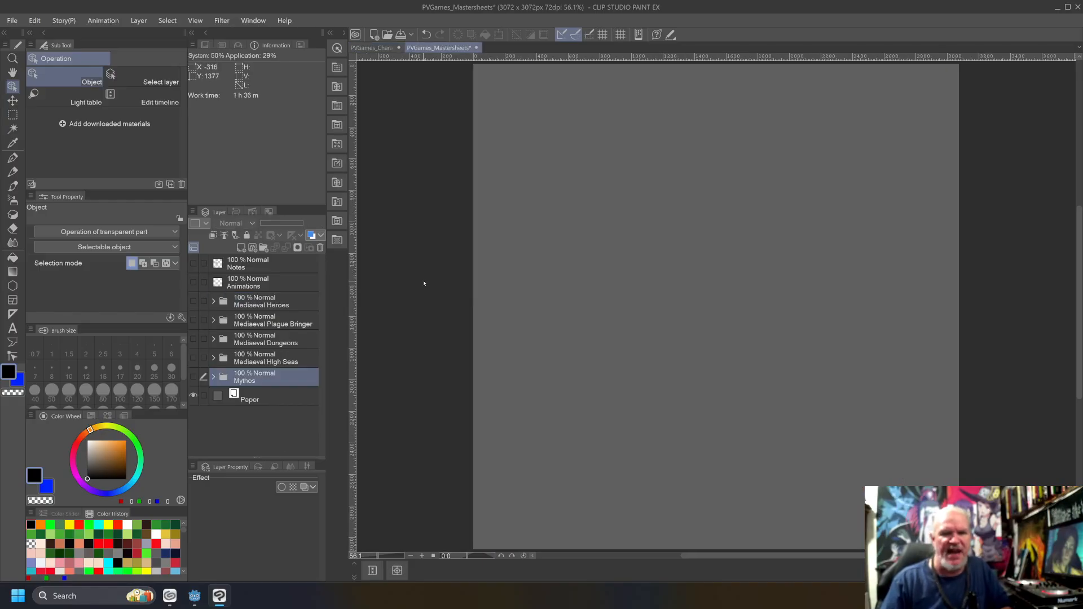
click(193, 377)
scroll(573, 292, up, 5)
scroll(573, 292, up, 8)
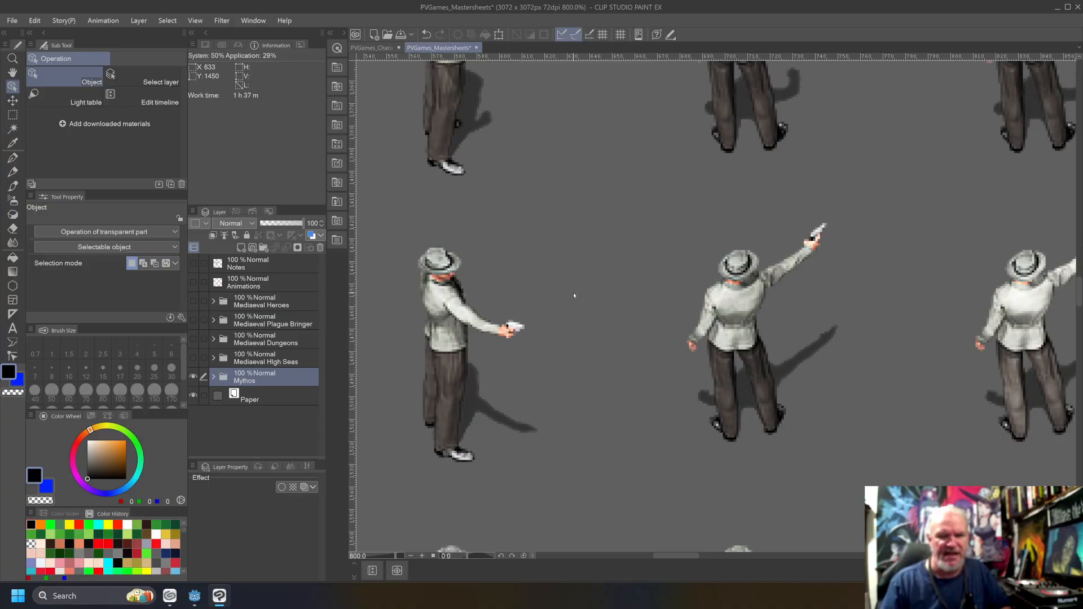
scroll(573, 292, down, 3)
drag(1077, 292, 1067, 202)
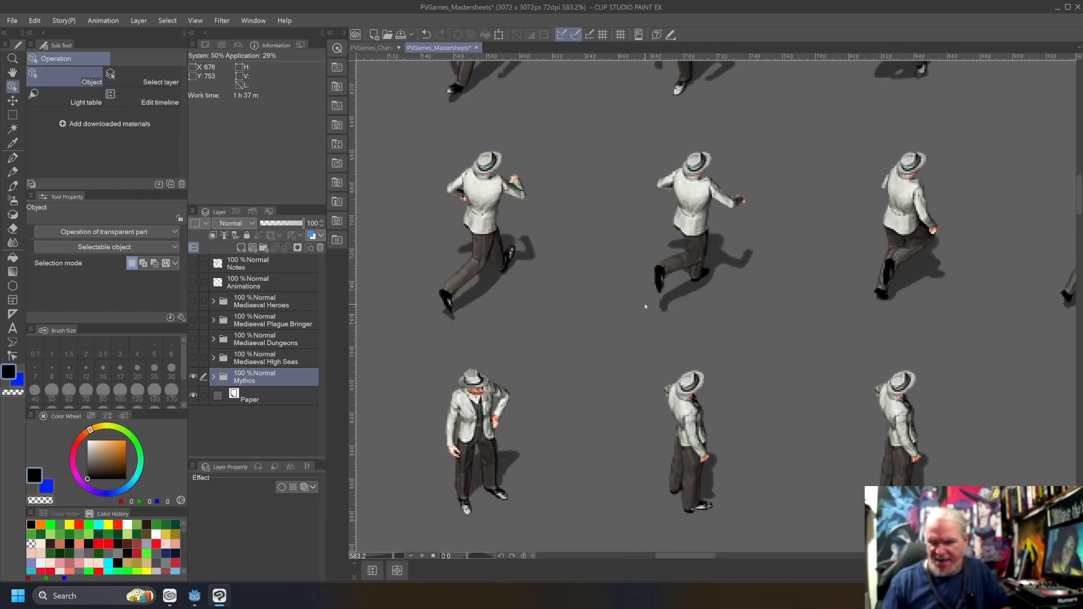
key(ctrl+0)
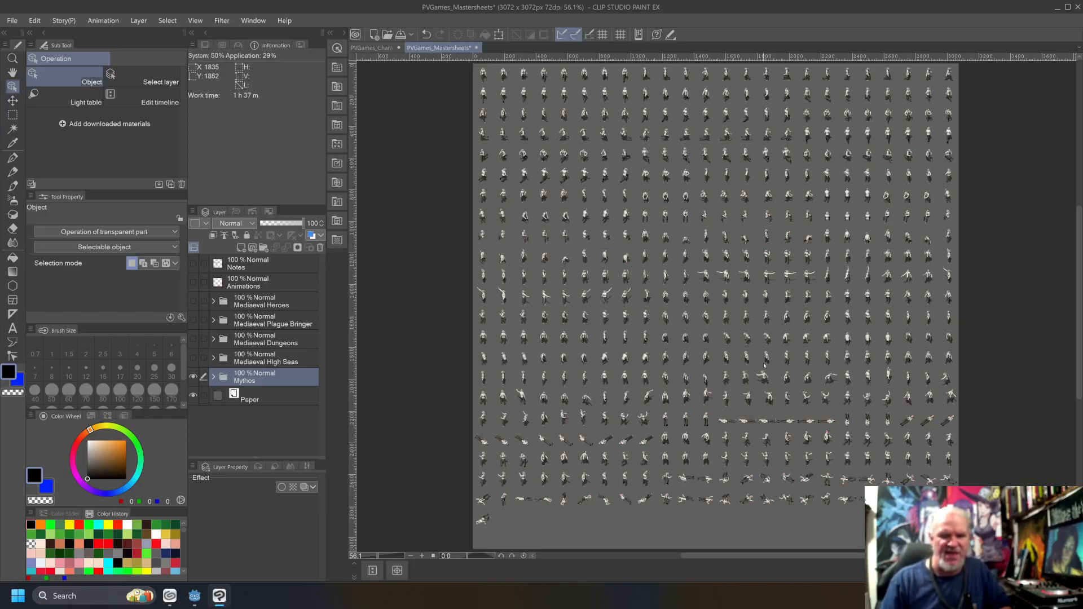
scroll(853, 366, down, 1)
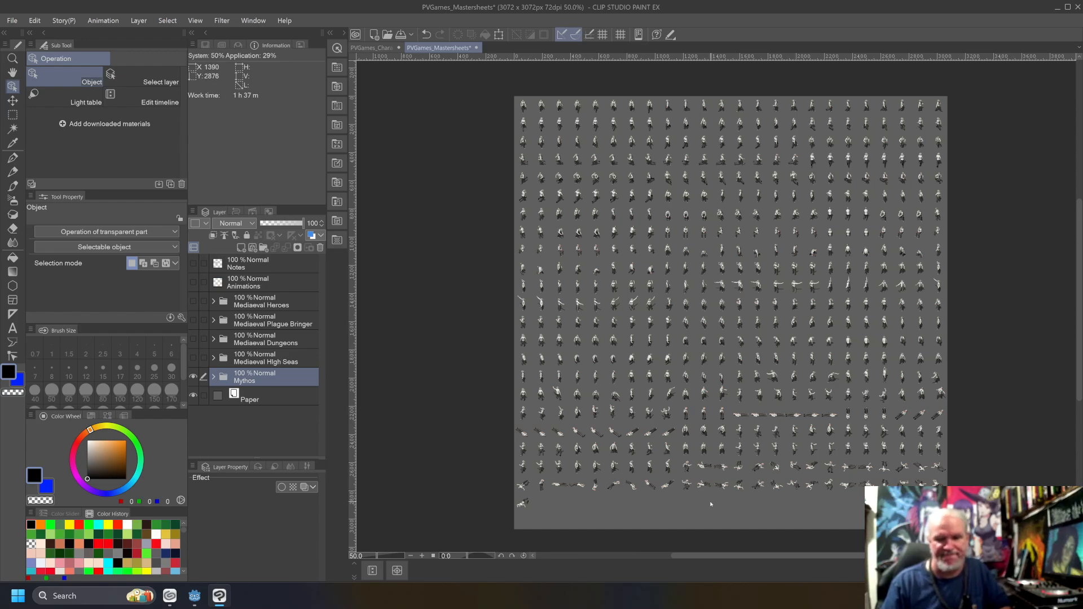
Return to PVGames_Characters and examine the Witchhunter frames in the orange and red animation rows.
key(ctrl+Tab)
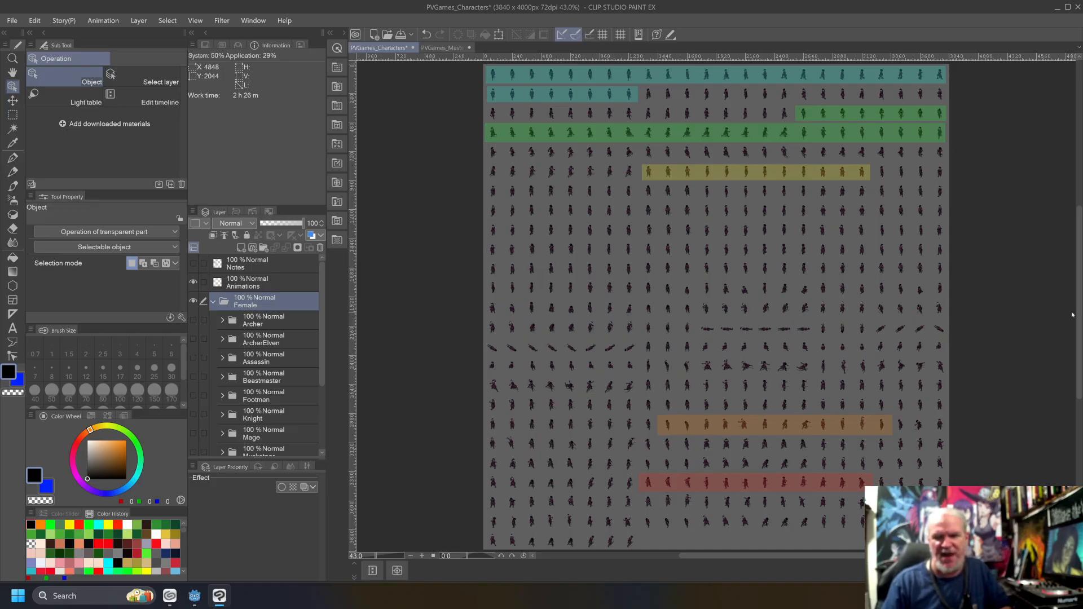
mouse_move(1078, 313)
mouse_down()
mouse_move(1076, 330)
mouse_move(1074, 302)
mouse_move(1076, 310)
mouse_up()
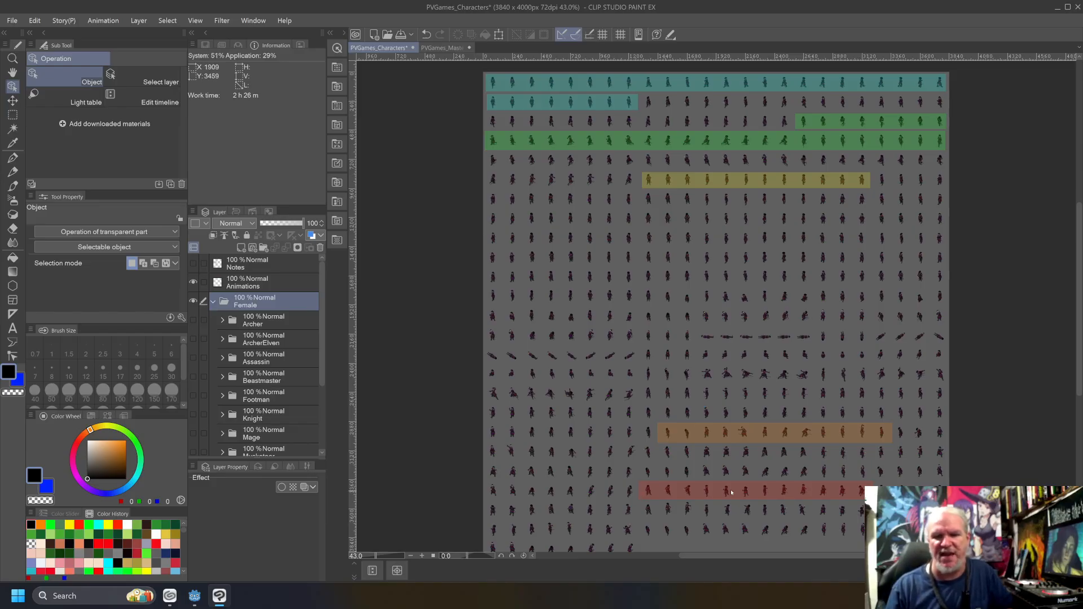
scroll(732, 493, up, 4)
scroll(728, 497, up, 4)
scroll(728, 498, down, 5)
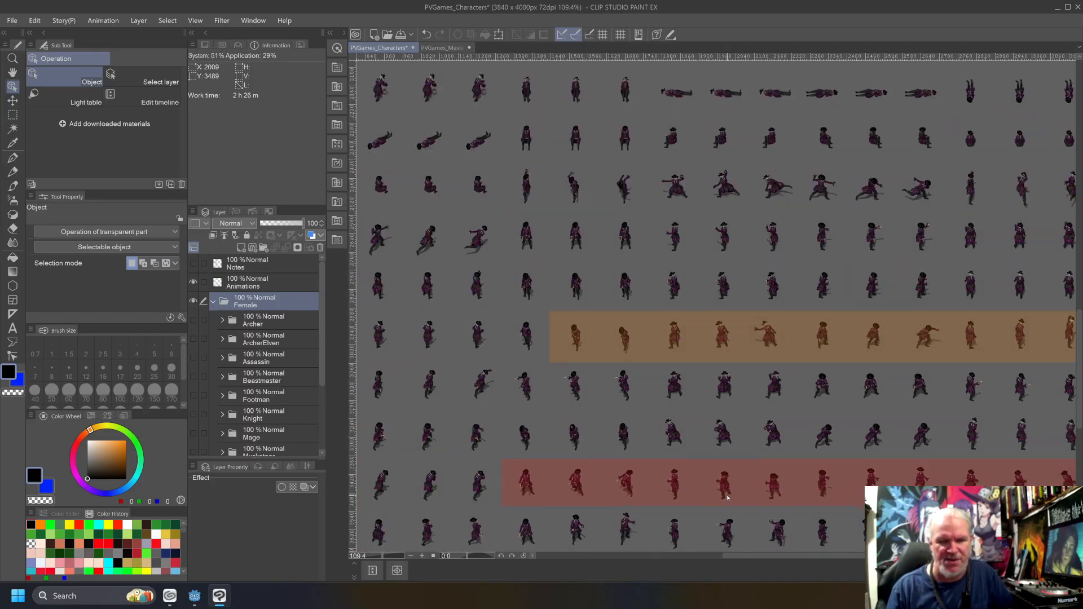
scroll(728, 498, down, 2)
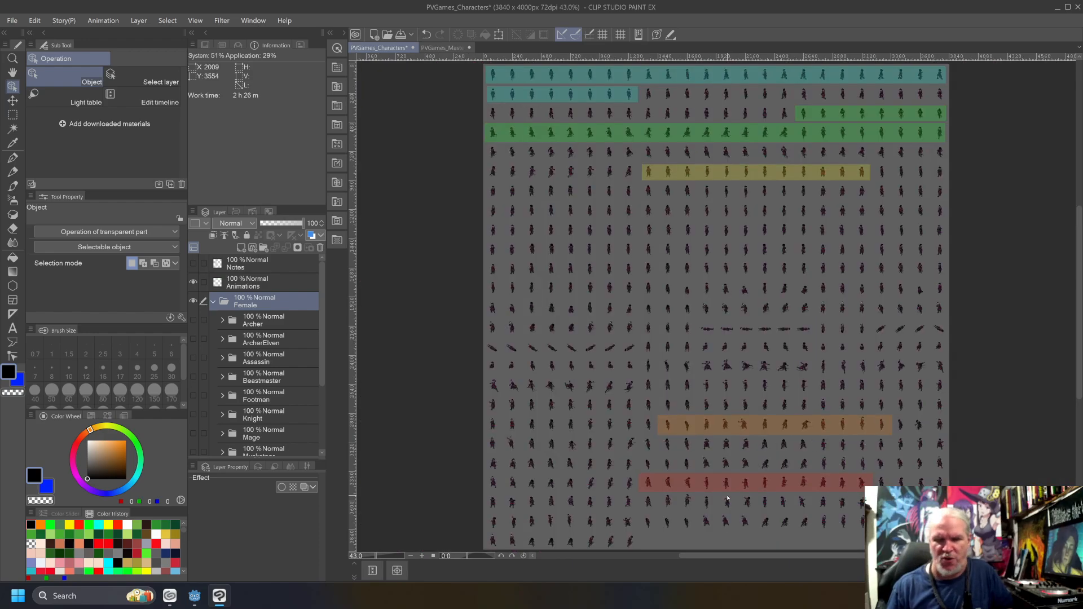
In PVGames_Mastersheets, show the Animations layer and examine the Mythos frames under the highlighted rows.
click(441, 47)
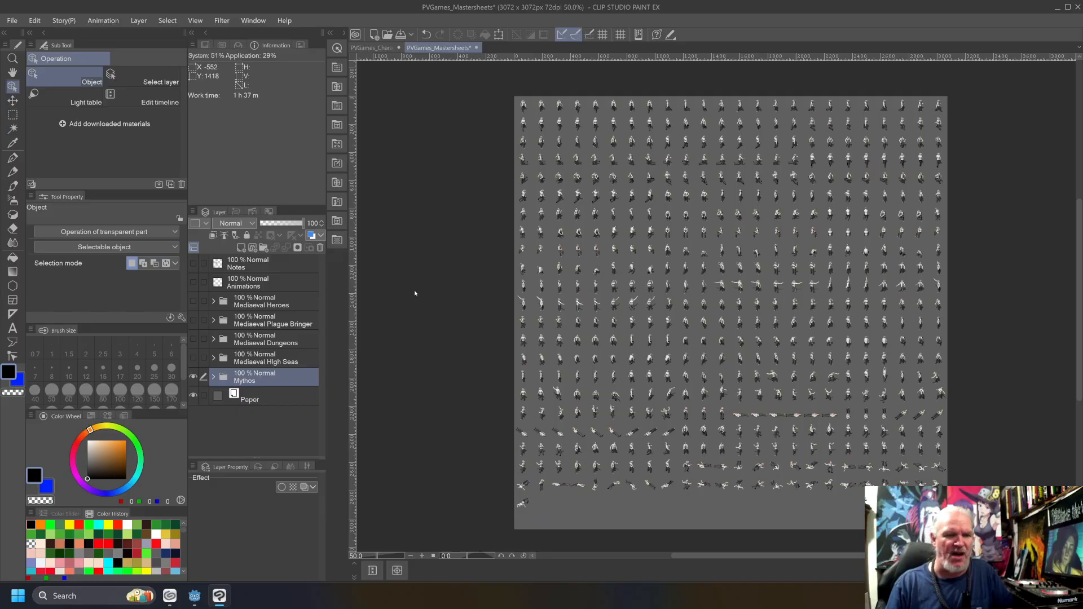
click(193, 283)
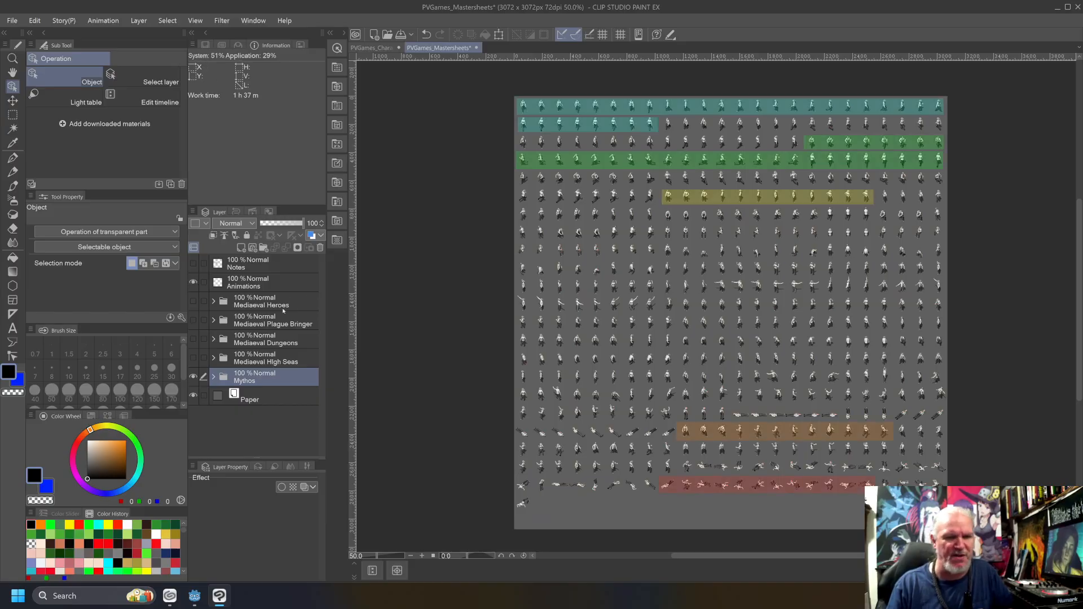
scroll(837, 438, up, 2)
scroll(836, 439, up, 1)
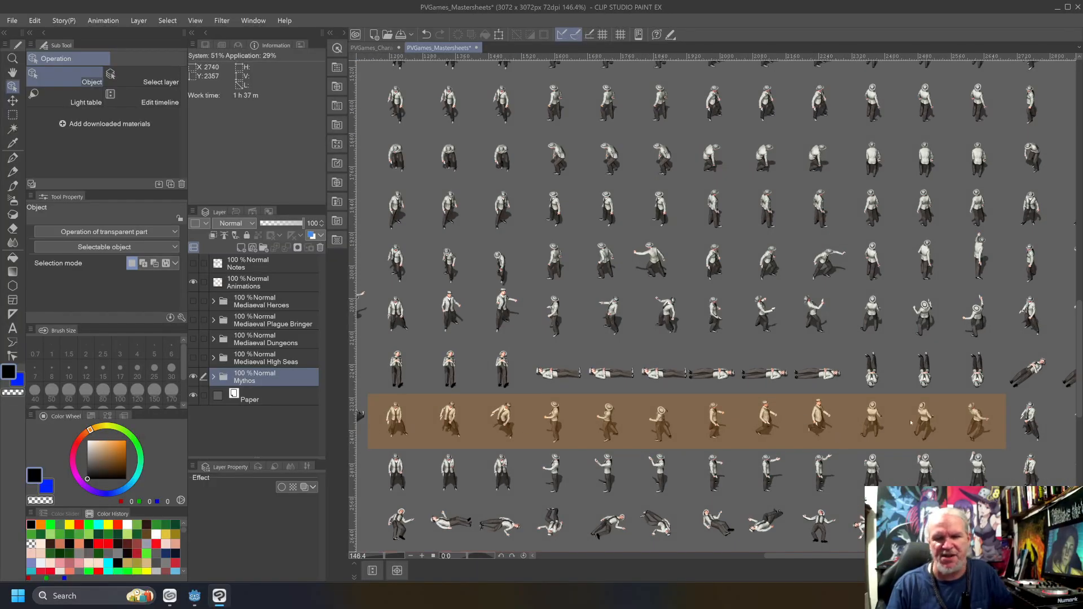
scroll(496, 431, down, 3)
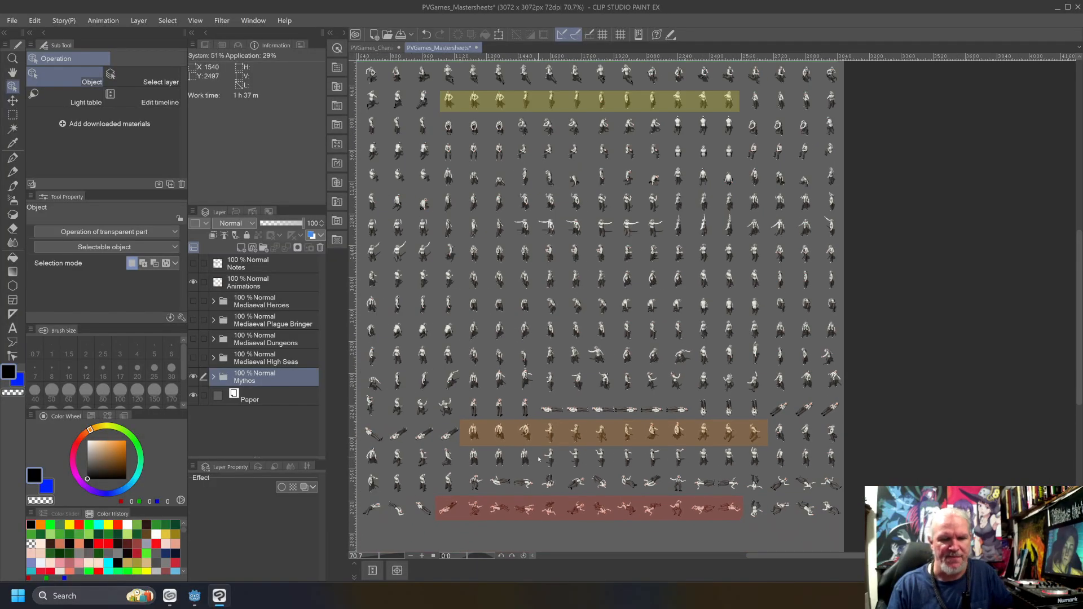
key(ctrl+0)
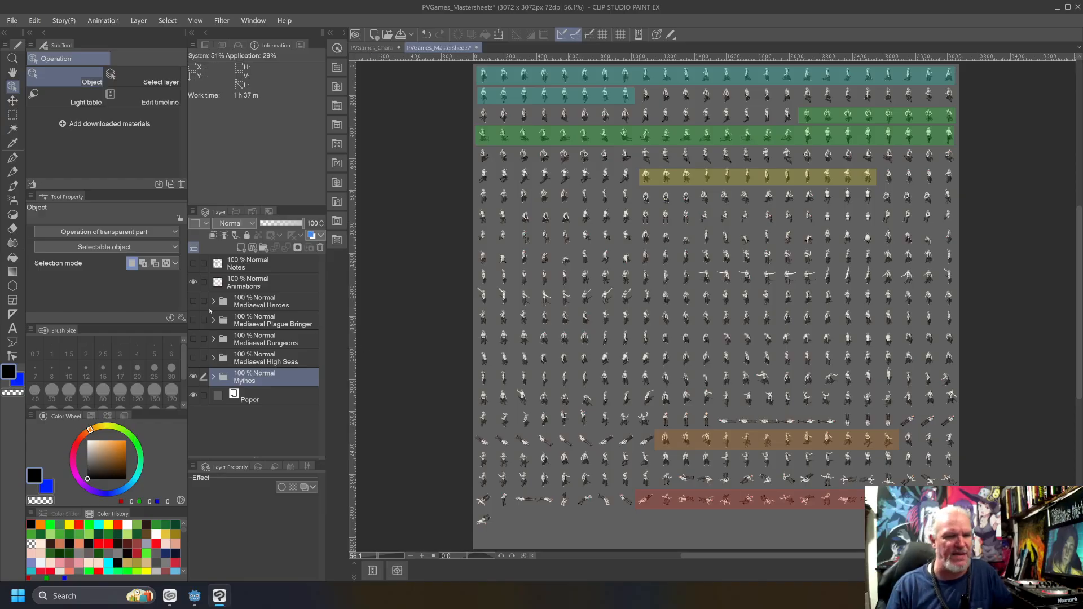
Hide the Mythos folder, show Mediaeval Heroes instead and examine its frames against the animation highlights.
click(193, 378)
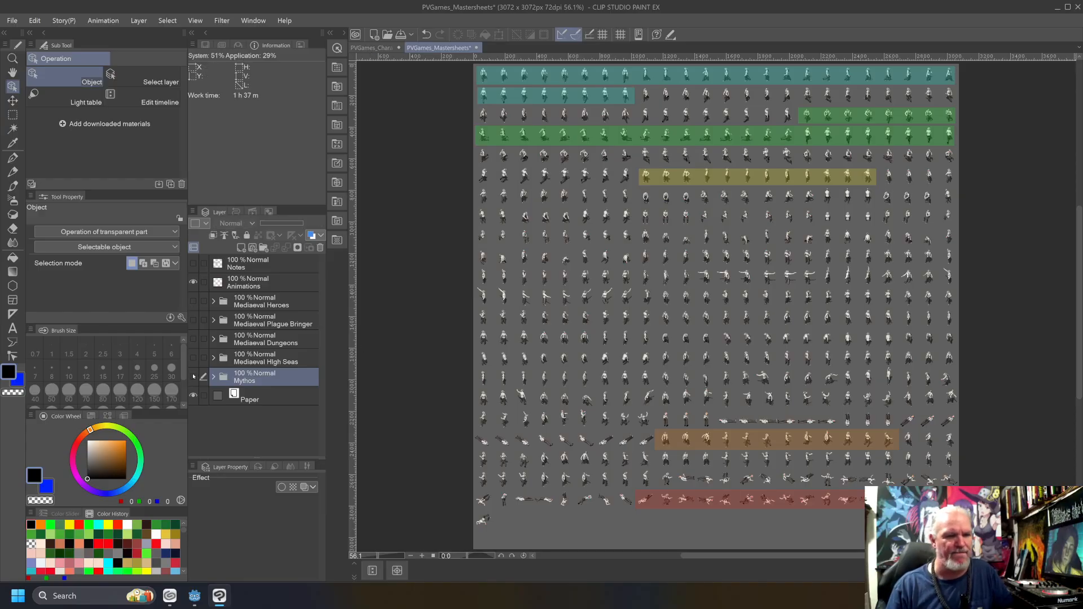
click(194, 302)
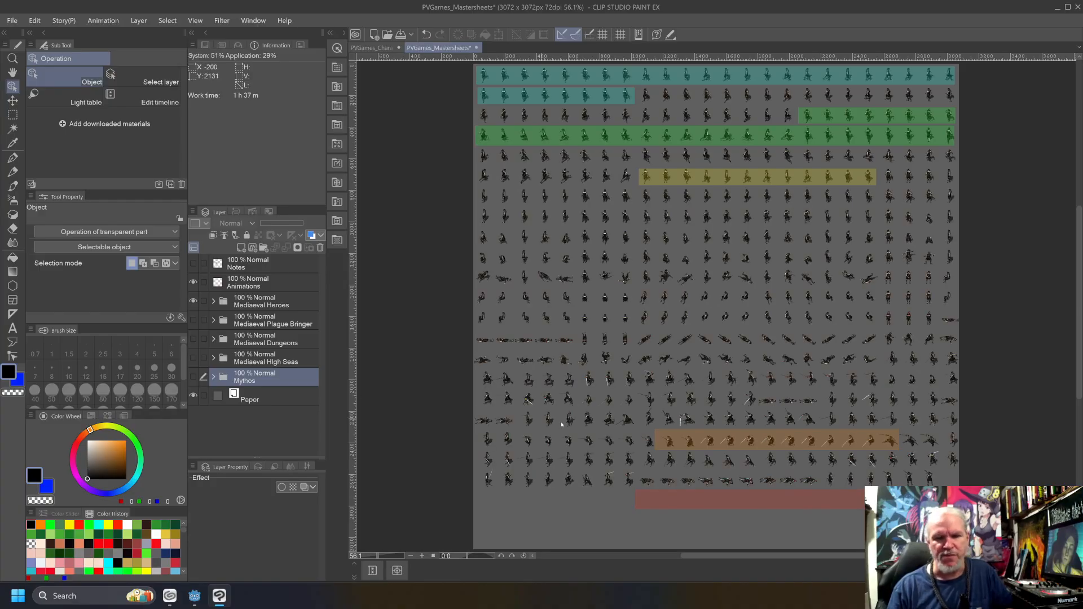
scroll(681, 420, up, 5)
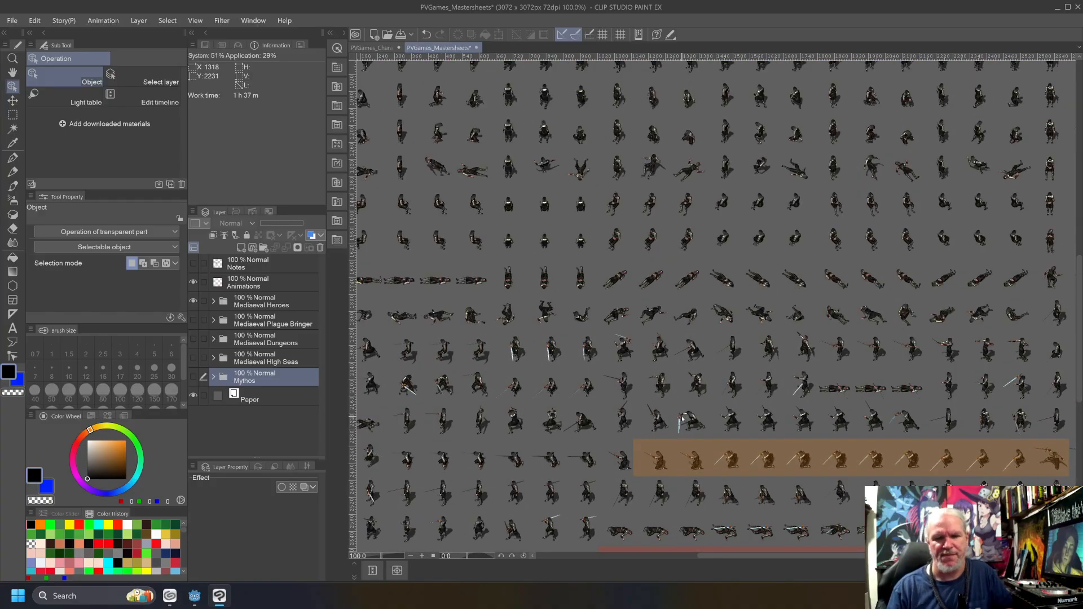
drag(731, 559, 785, 558)
scroll(717, 544, down, 2)
scroll(717, 544, down, 2)
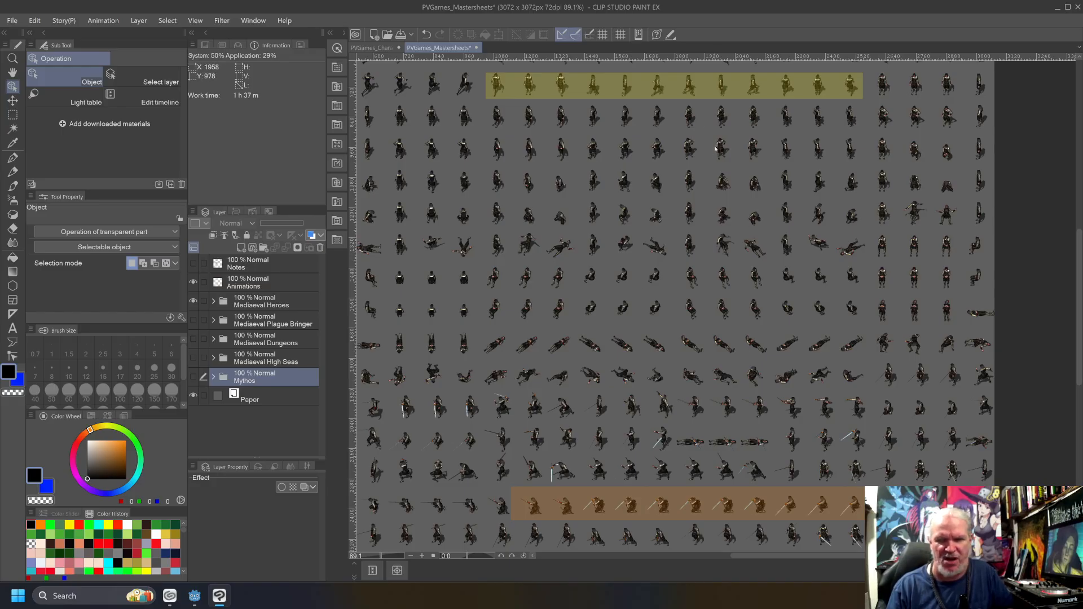
Examine the Mediaeval Heroes standing, kneeling and collapsing frames in the rows beneath the yellow animation highlight.
scroll(716, 145, up, 5)
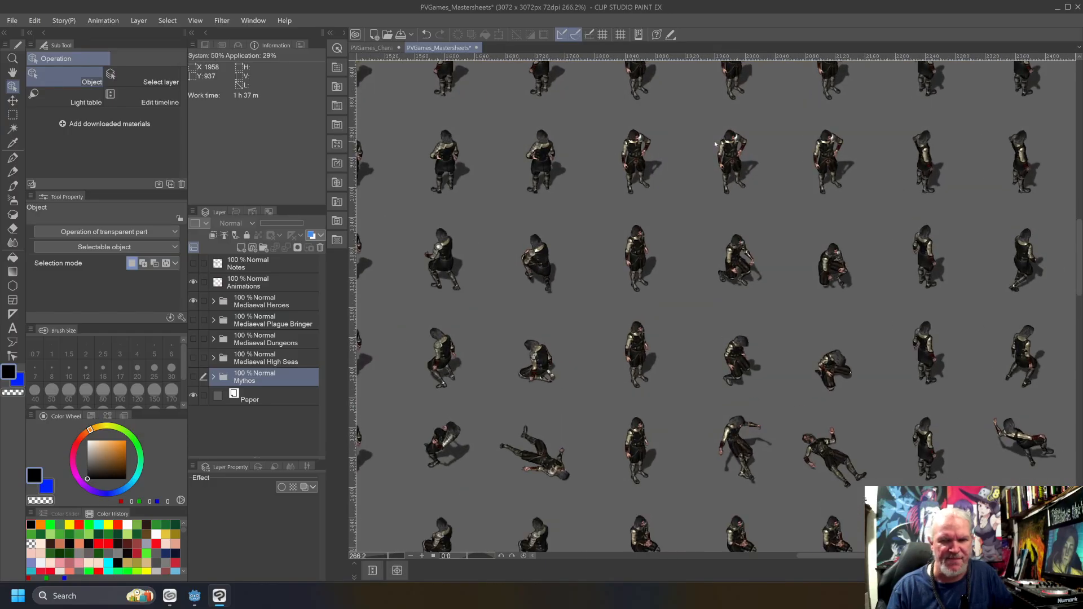
scroll(683, 139, down, 4)
scroll(680, 136, down, 2)
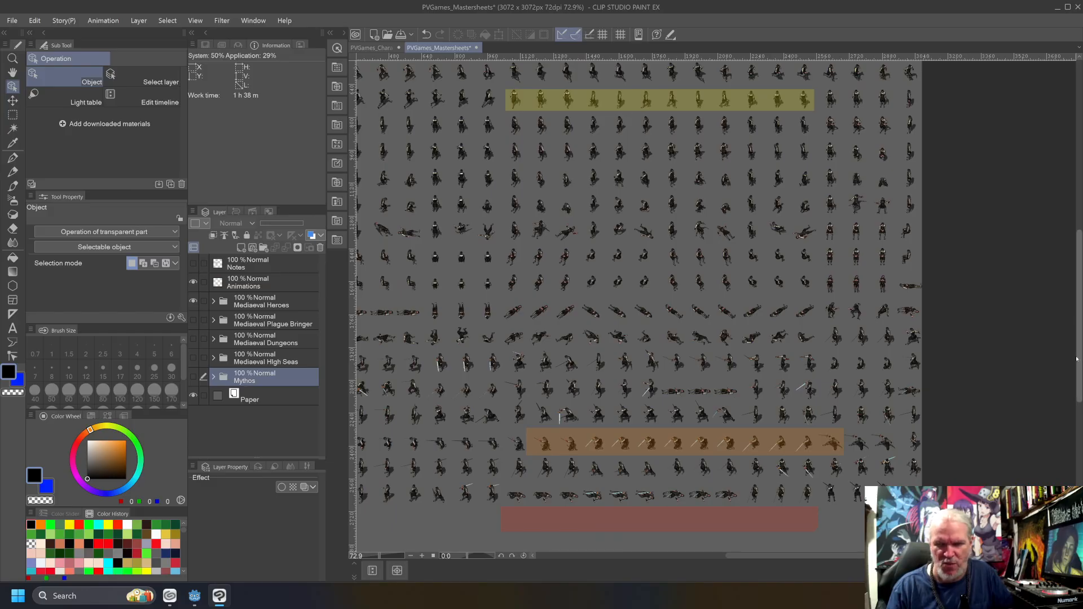
drag(1079, 357, 1079, 316)
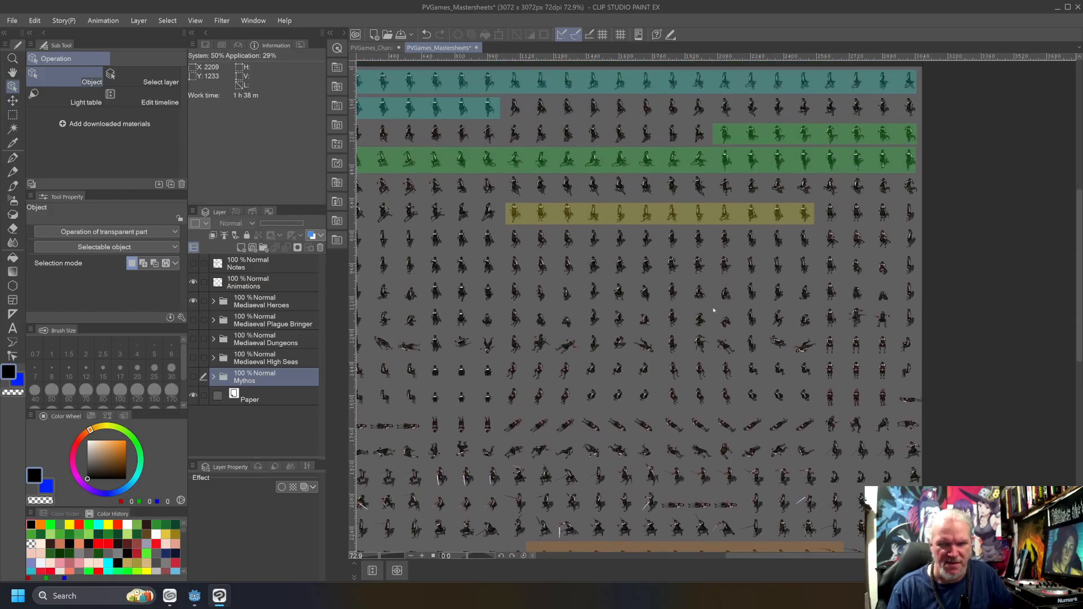
scroll(708, 300, up, 2)
scroll(709, 300, up, 2)
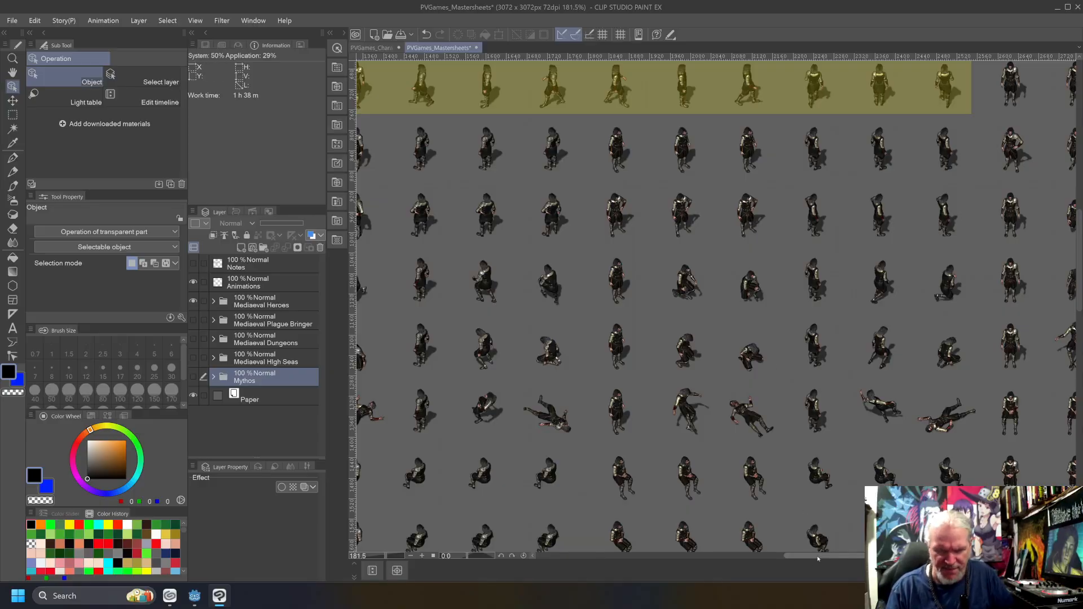
drag(818, 558, 703, 564)
scroll(673, 415, down, 2)
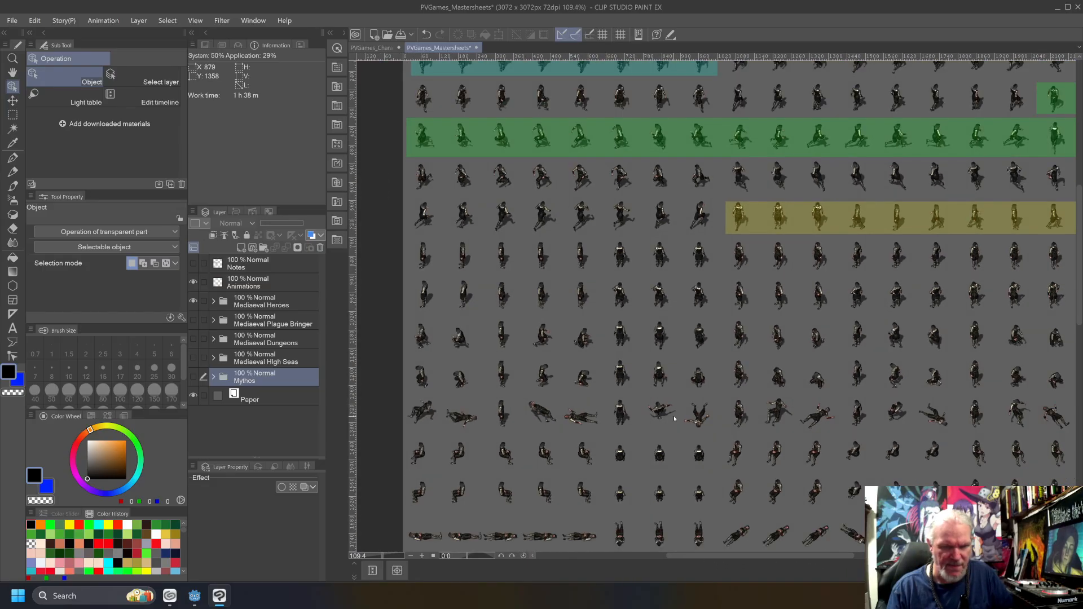
Examine the Mediaeval Heroes weapon frames around the orange and red highlights, and the seated and lying frames above them.
drag(1080, 303, 1071, 420)
drag(713, 562, 786, 550)
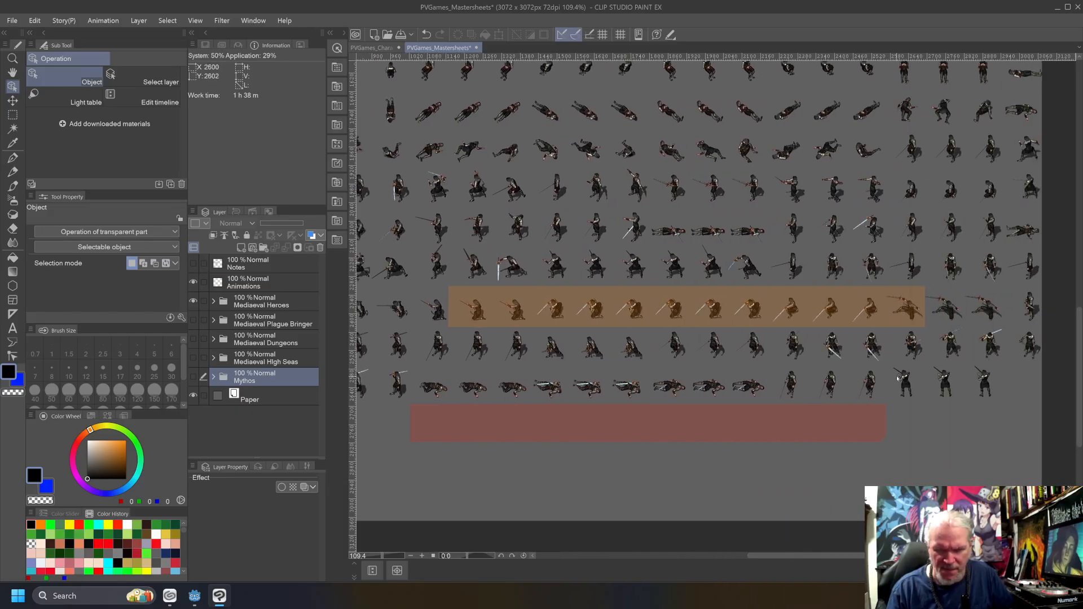
scroll(898, 379, up, 3)
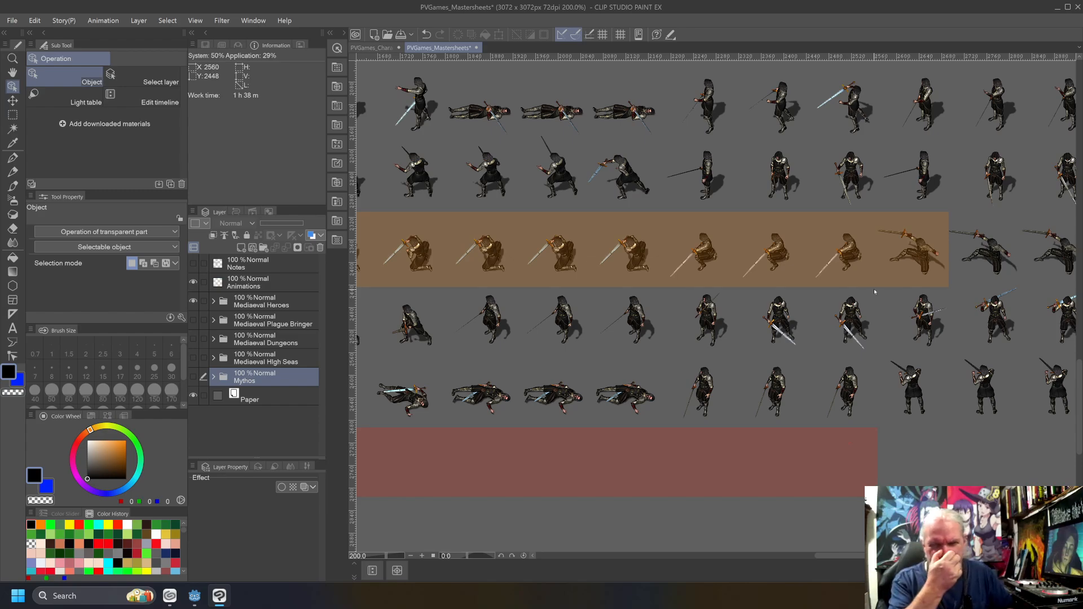
scroll(874, 292, down, 1)
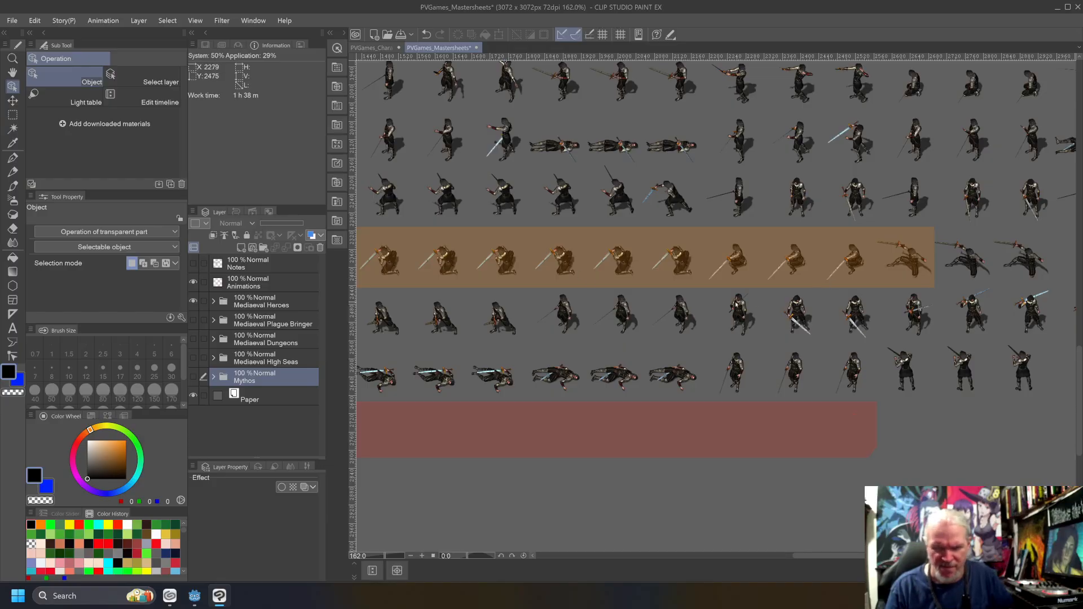
scroll(725, 305, down, 3)
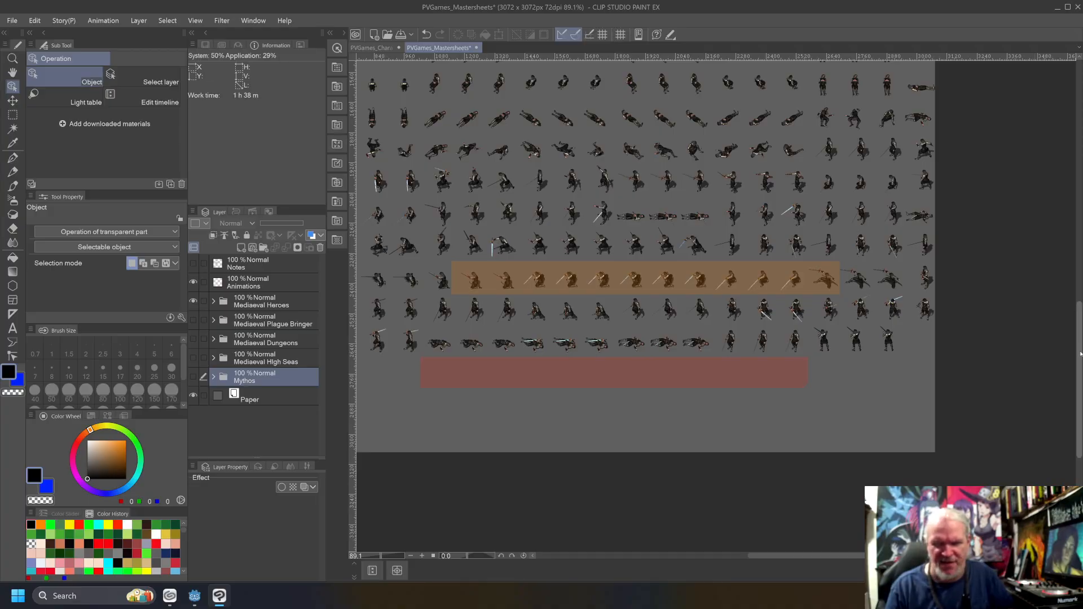
drag(1082, 351, 1080, 280)
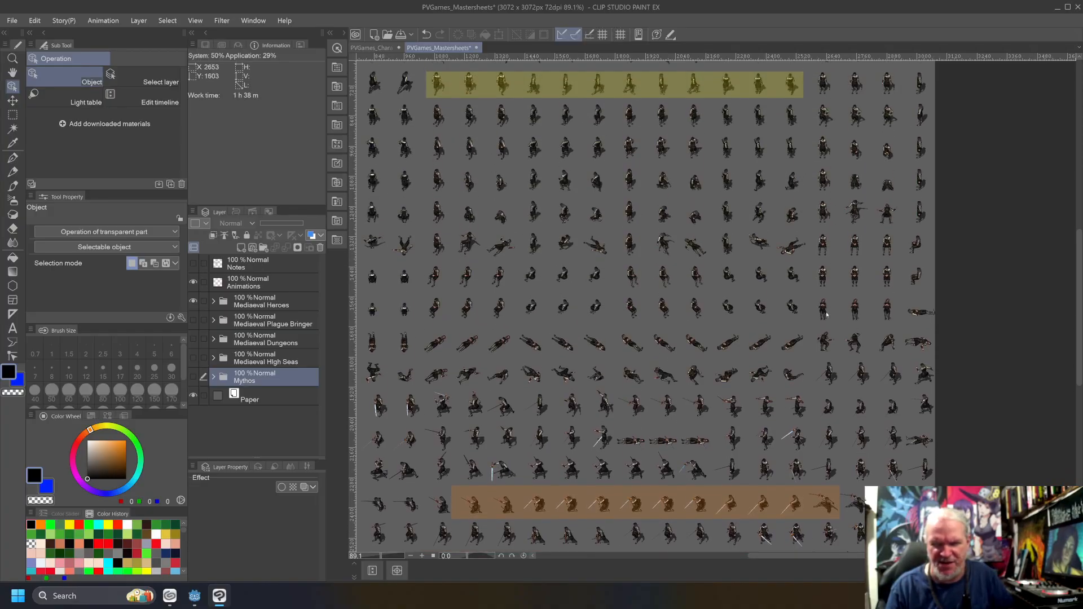
scroll(836, 320, up, 4)
scroll(837, 320, up, 2)
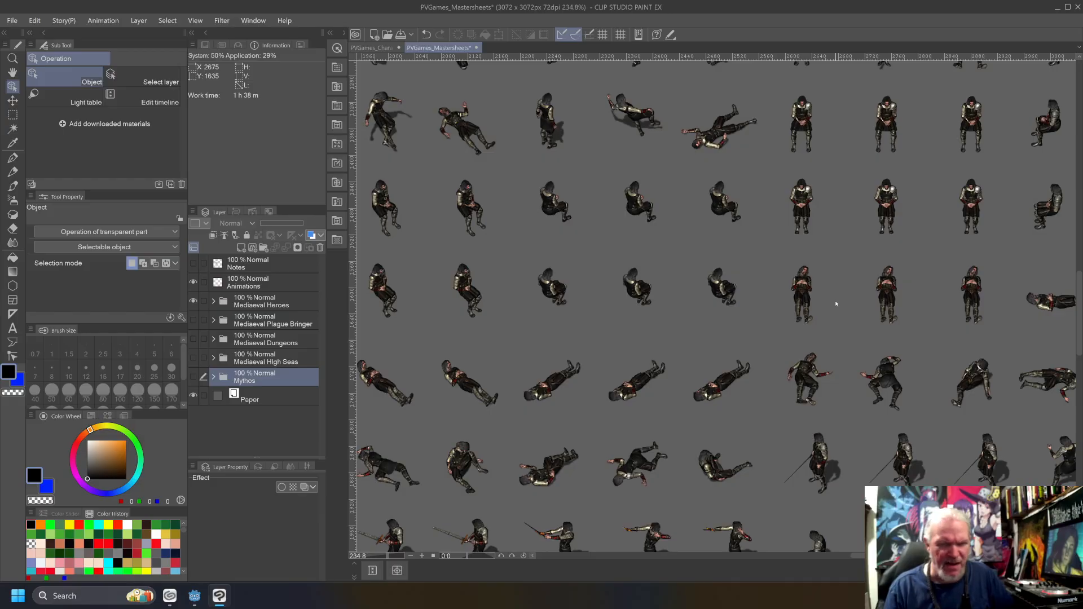
scroll(797, 332, down, 8)
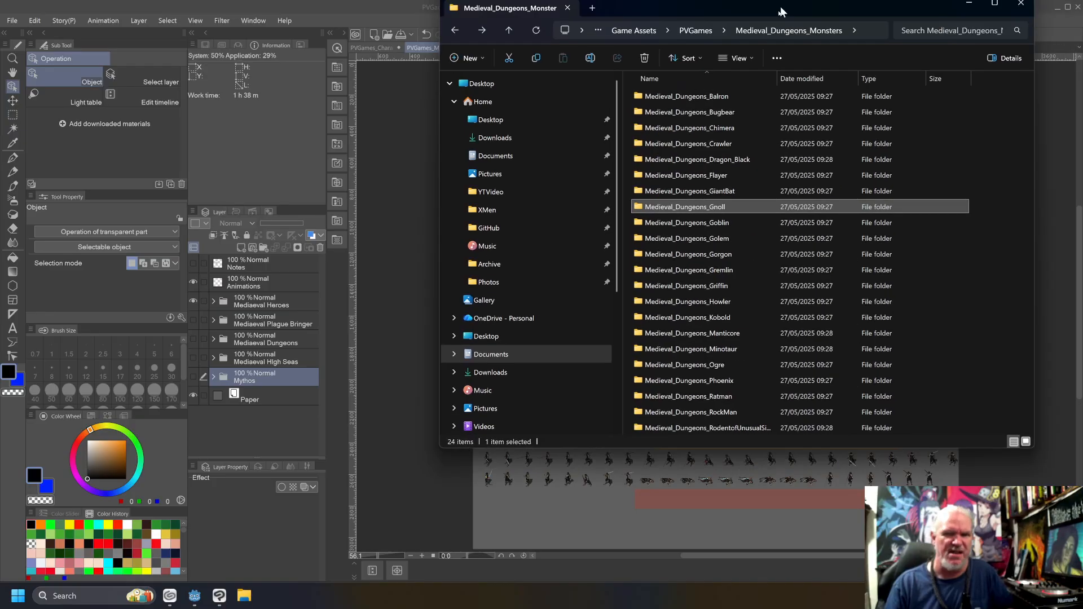
In File Explorer, go up from Medieval_Dungeons_Monsters to the PVGames folder and look through its Medieval asset folders.
drag(780, 6, 697, 87)
key(alt+Up)
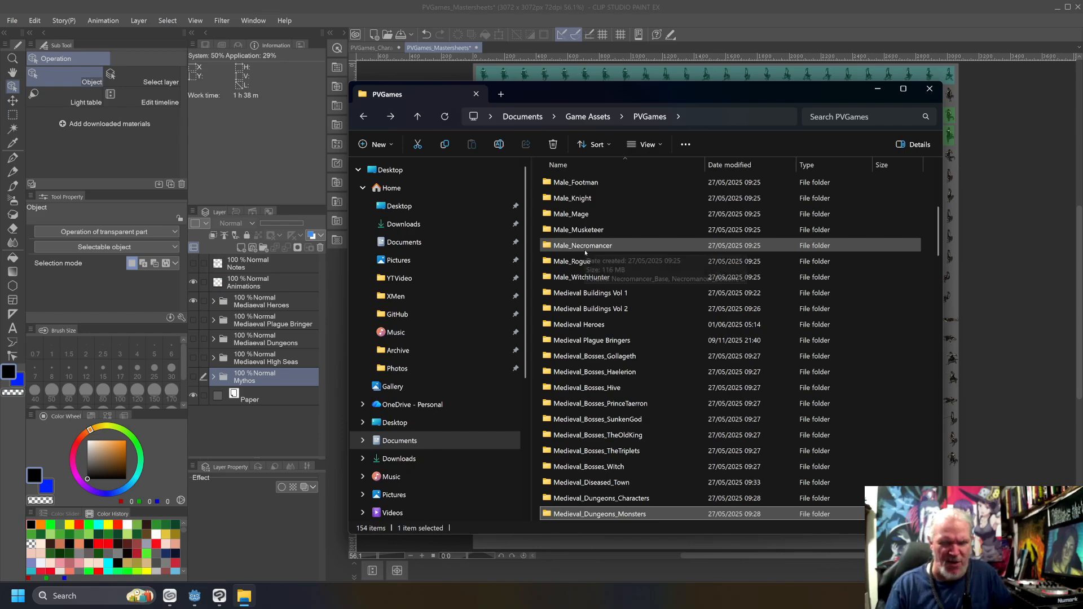
scroll(584, 249, down, 10)
scroll(656, 420, down, 3)
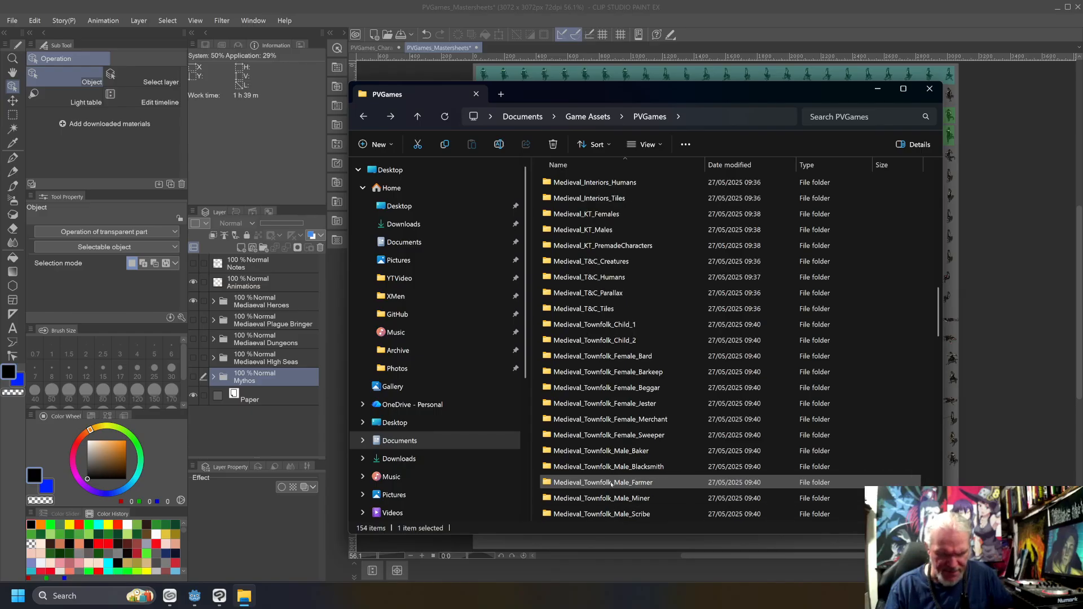
scroll(596, 443, down, 6)
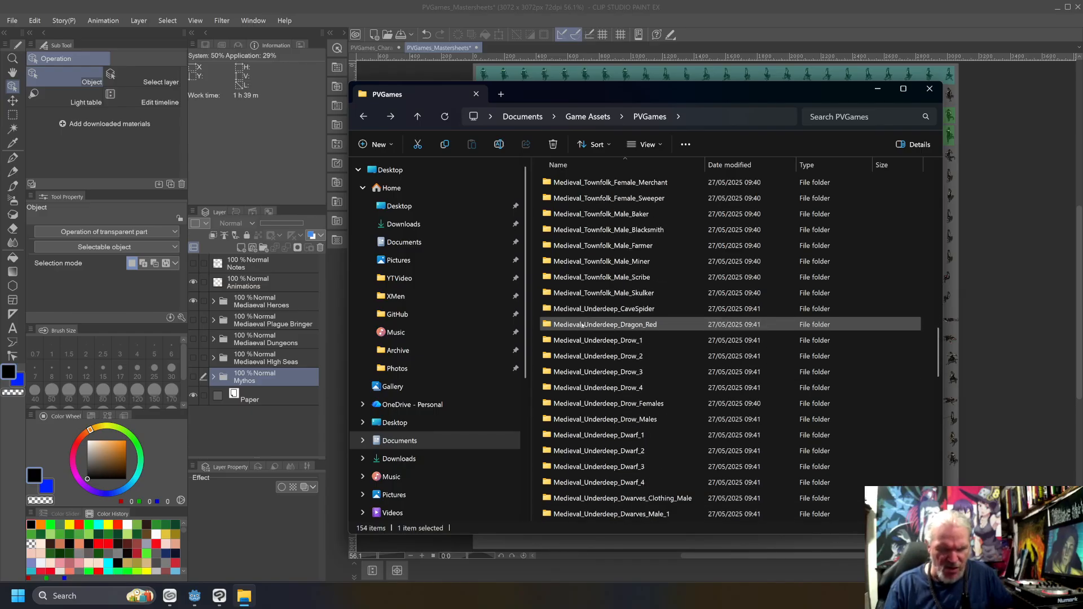
scroll(585, 410, down, 2)
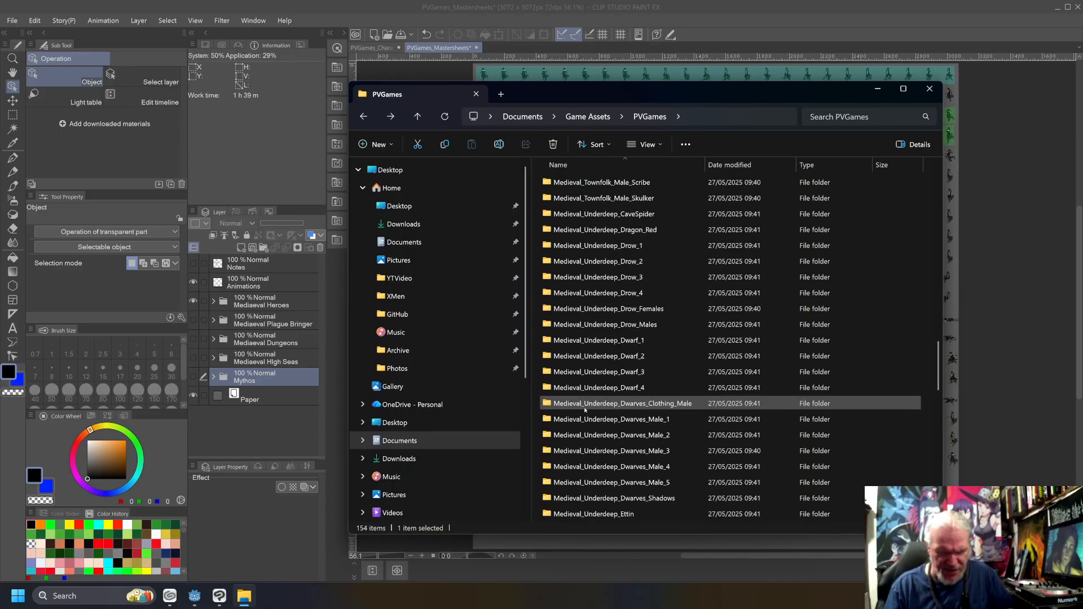
scroll(586, 404, up, 6)
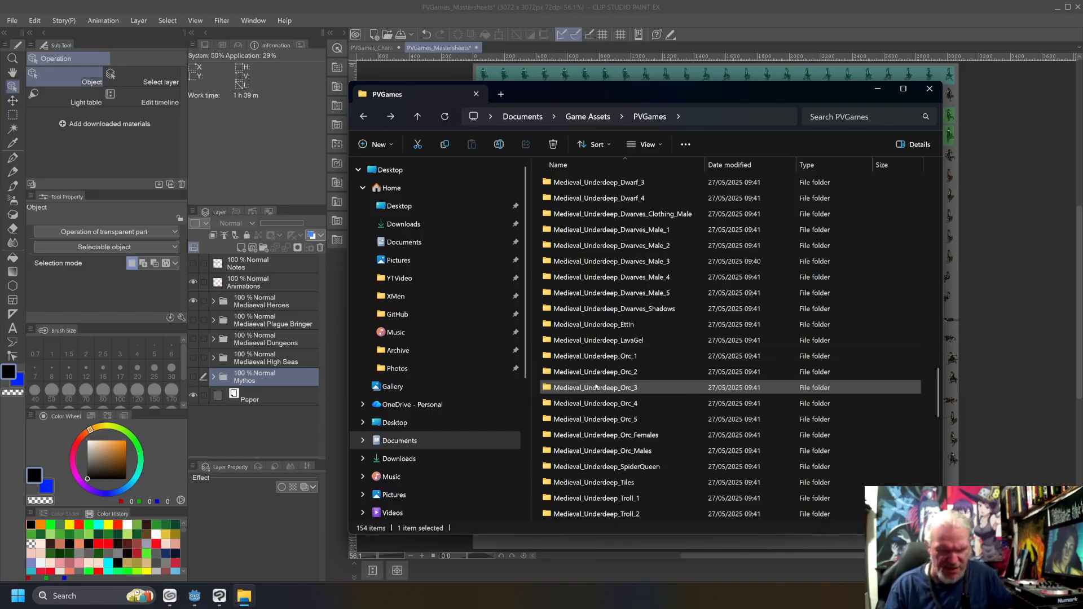
scroll(596, 385, up, 6)
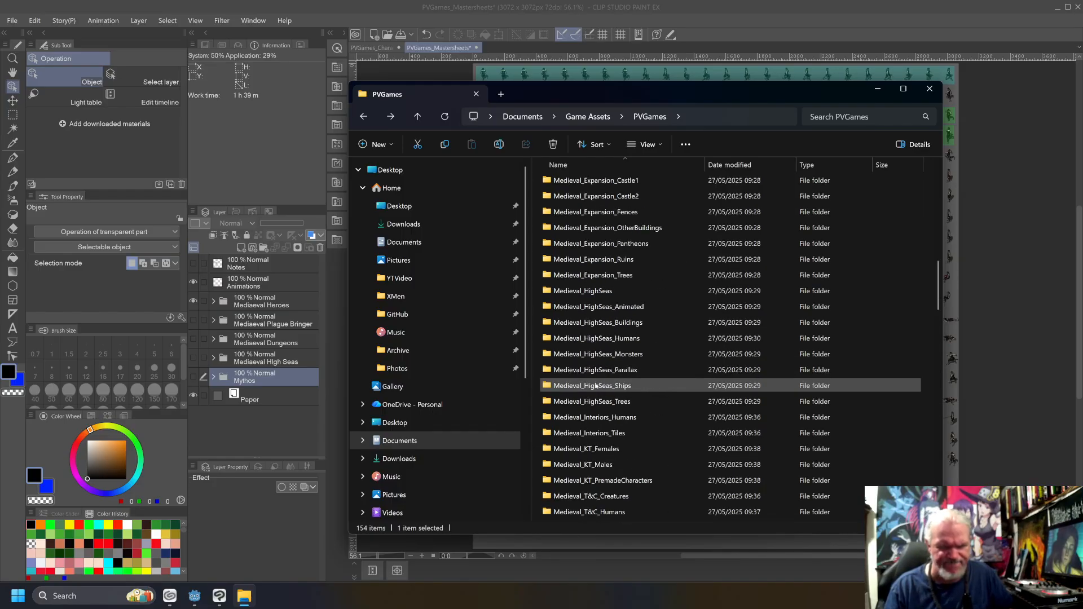
Open Medieval_HighSeas_Humans and look inside its PremadeCharacters, Males and Females folders.
double_click(592, 339)
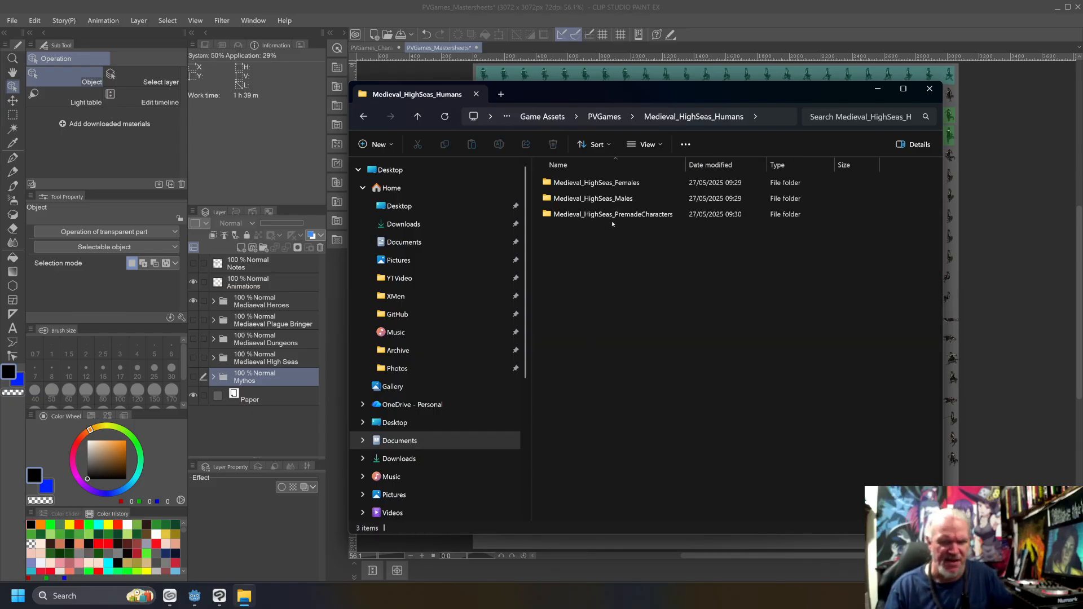
double_click(610, 215)
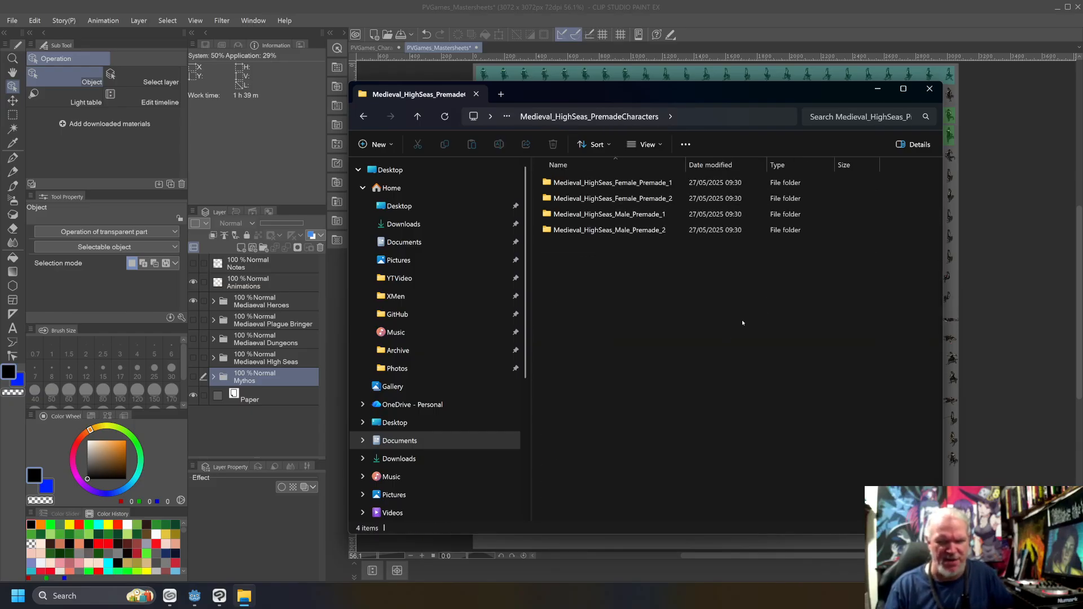
key(alt+Left)
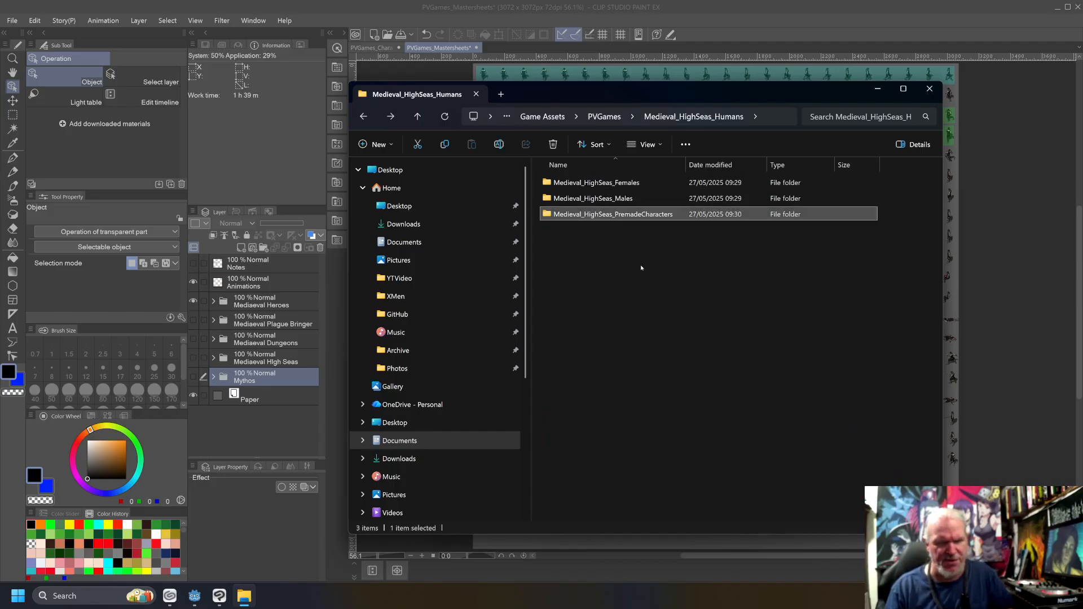
double_click(607, 202)
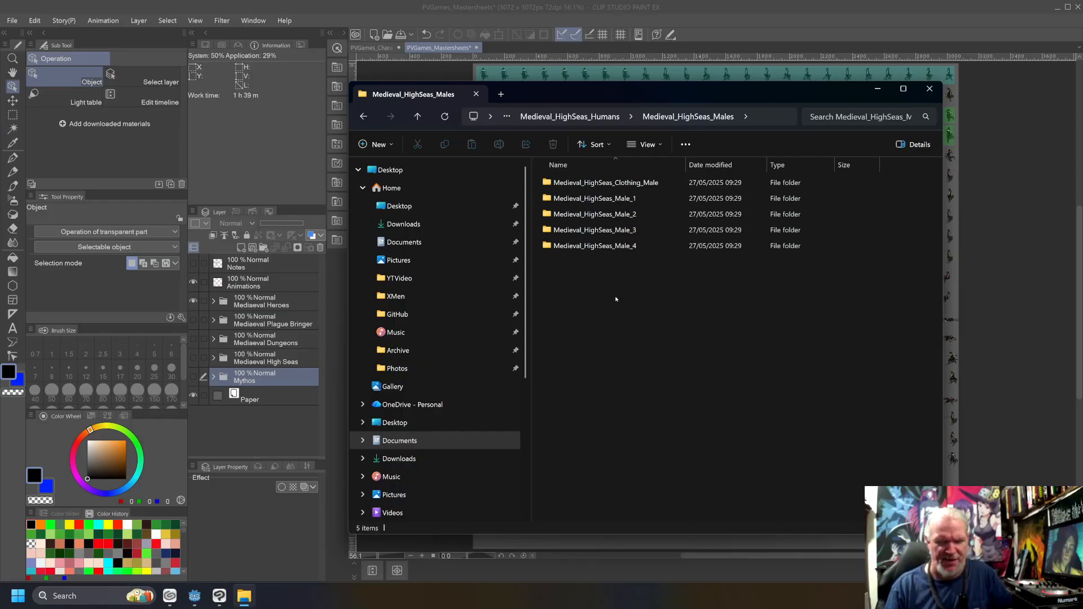
key(alt+Left)
double_click(615, 182)
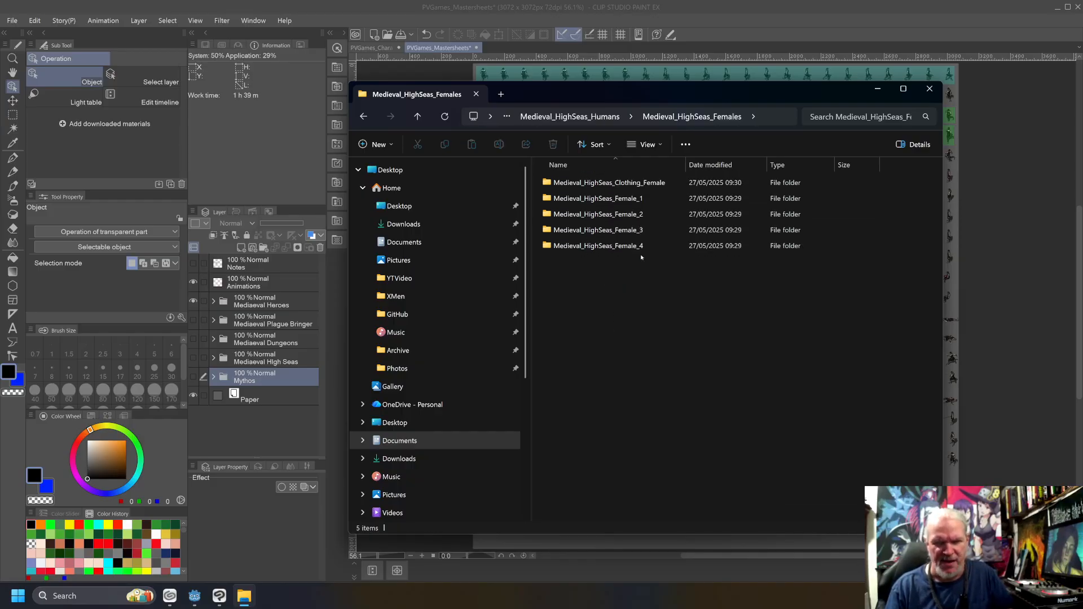
Inspect the sprite images in the folders Medieval_HighSeas_Female_1 through Medieval_HighSeas_Female_4.
double_click(605, 197)
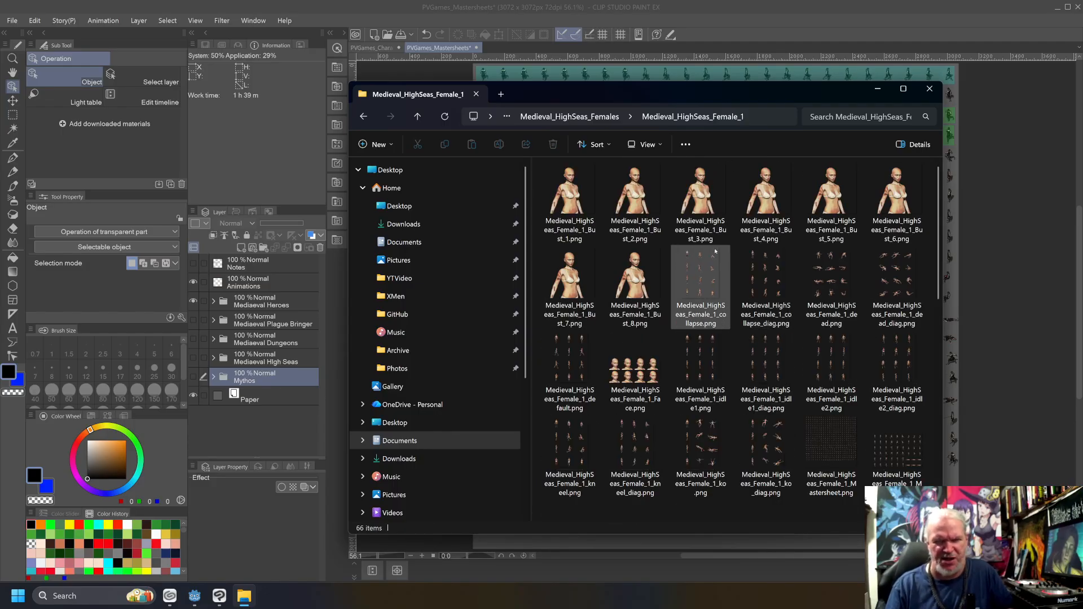
key(alt+Left)
double_click(663, 214)
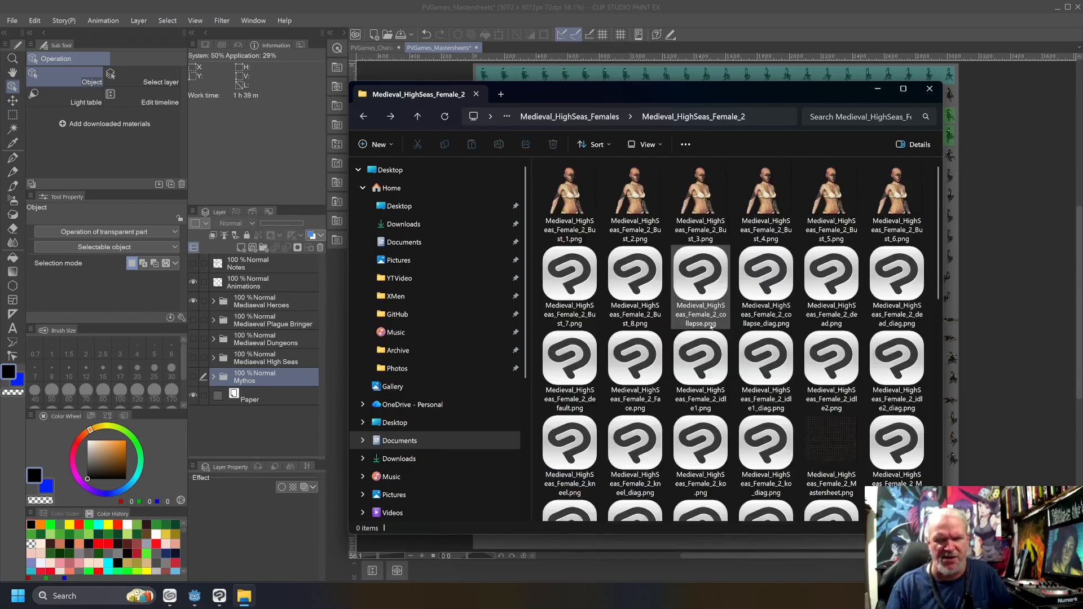
key(alt+Left)
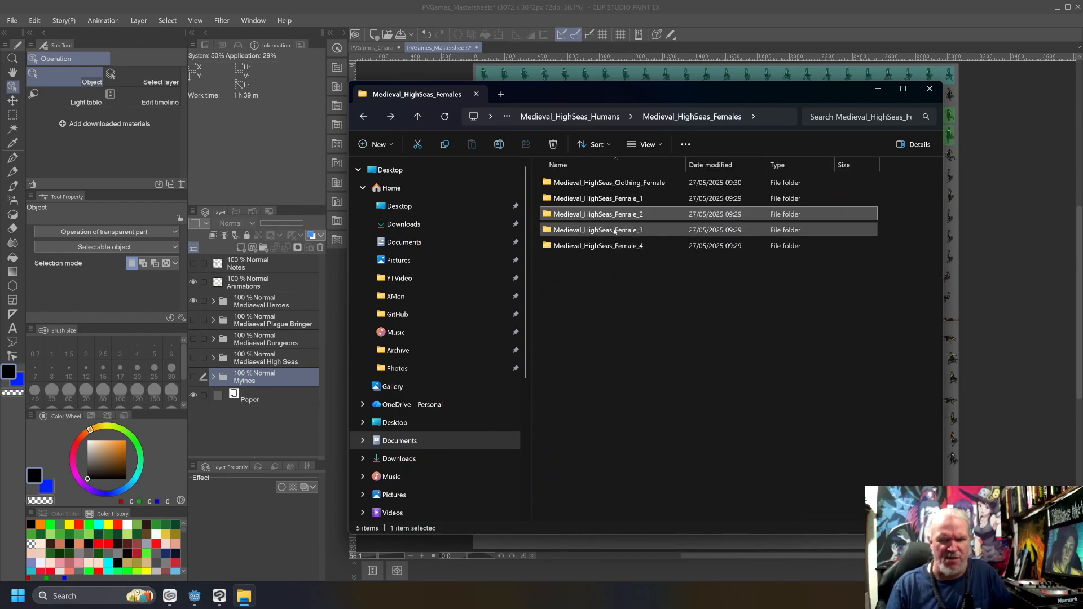
double_click(654, 225)
key(alt+Left)
double_click(657, 244)
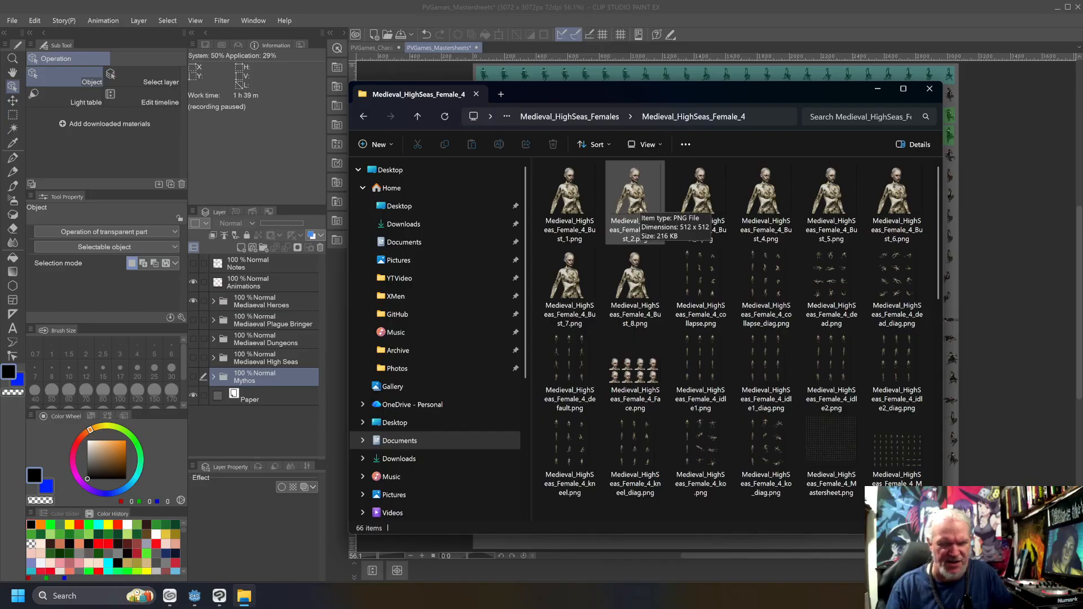
key(alt+Left)
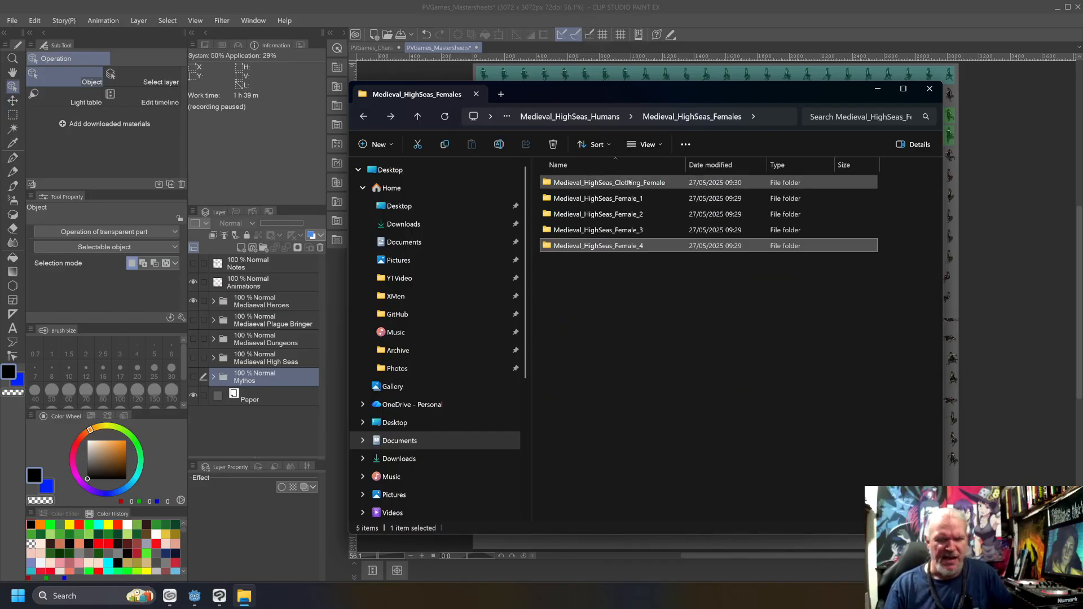
Open Medieval_HighSeas_Clothing_Female and inspect the hair sprite images in Medieval_HighSeas_Female_Hair_4.
double_click(629, 182)
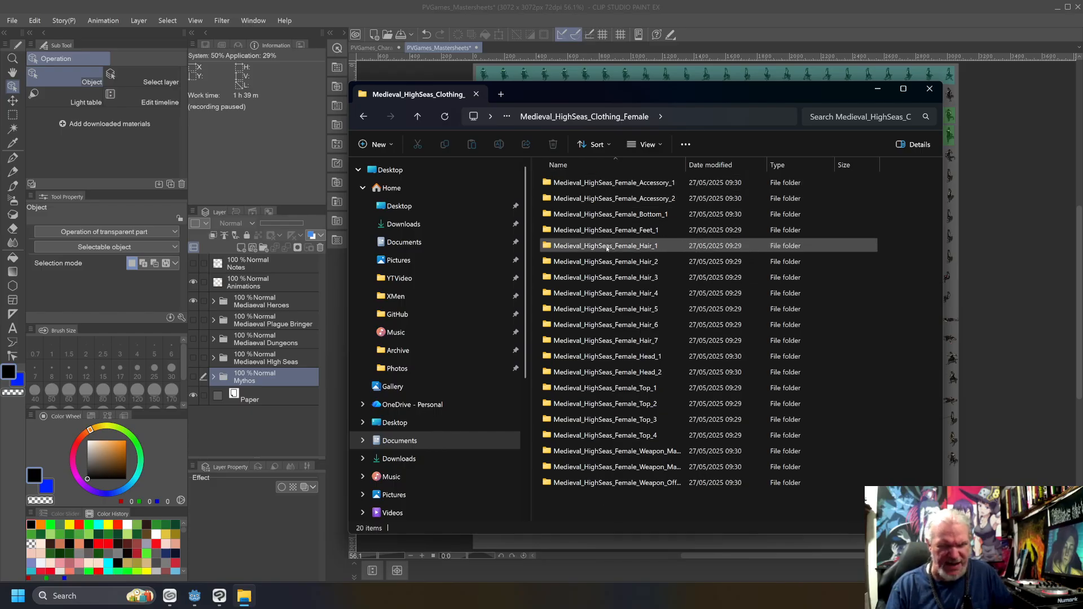
double_click(605, 293)
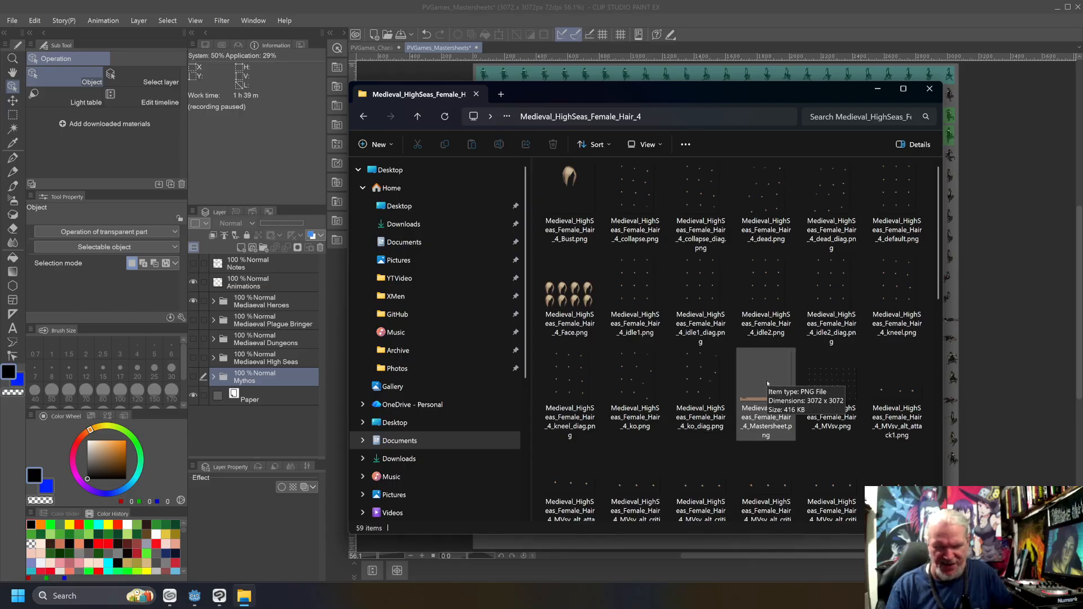
key(BackSpace)
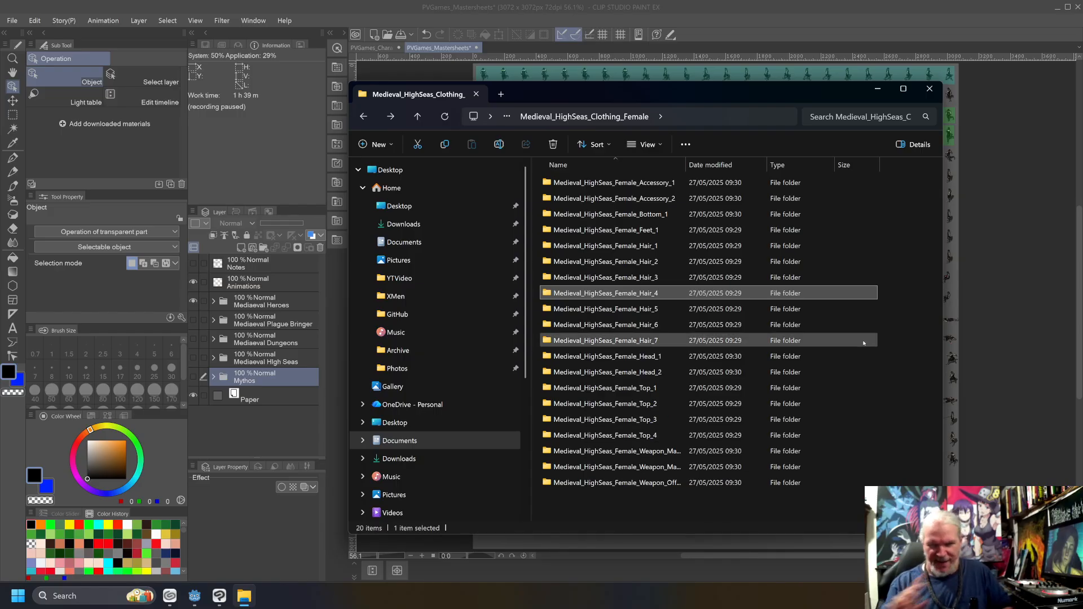
Return to the PVGames folder, open Medieval_Interiors_Clothing_Female within the Medieval_Interiors_Humans females, and look through its clothing folders.
key(BackSpace)
key(alt+Left)
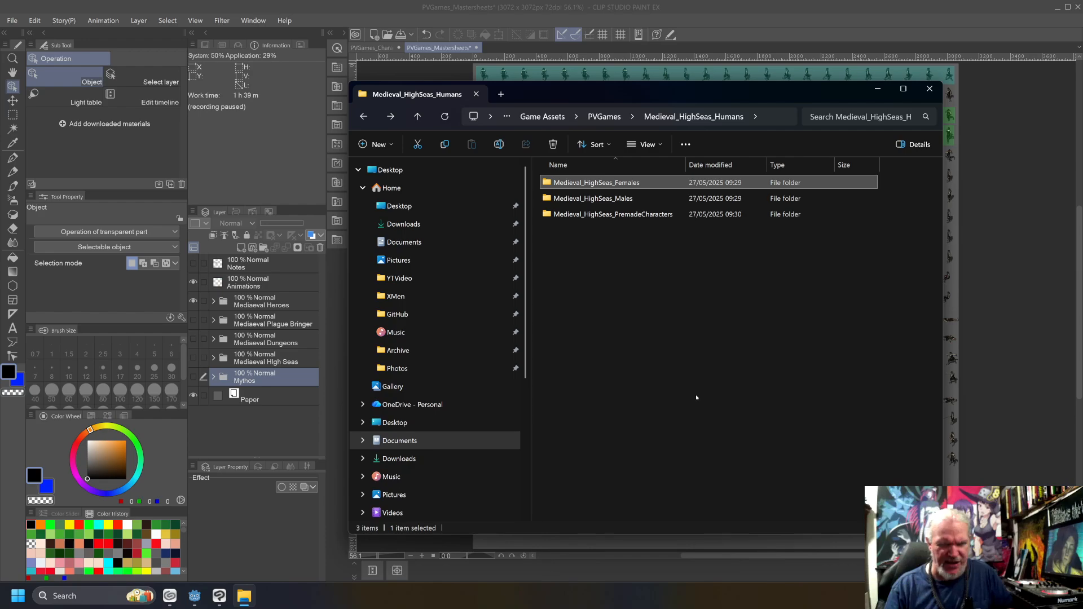
key(alt+Left)
scroll(709, 410, down, 1)
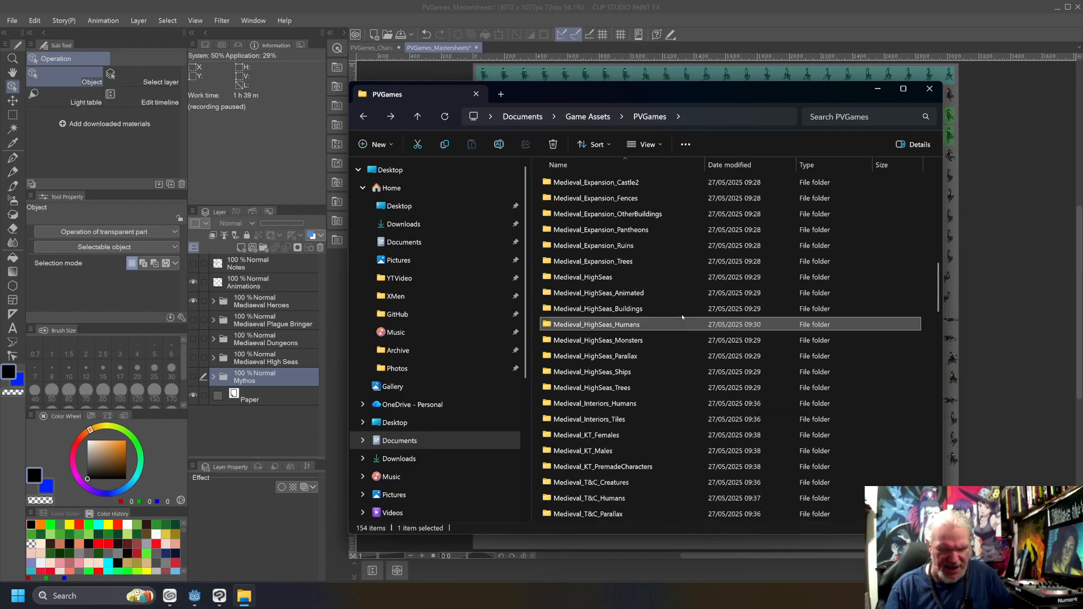
double_click(616, 404)
double_click(609, 201)
click(605, 201)
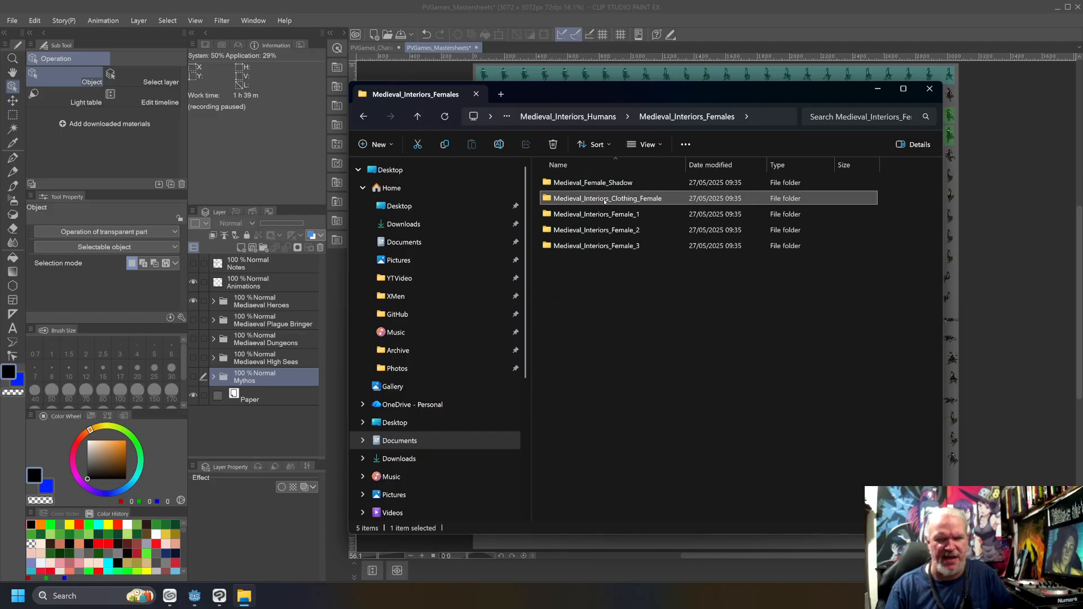
double_click(604, 200)
scroll(834, 344, down, 10)
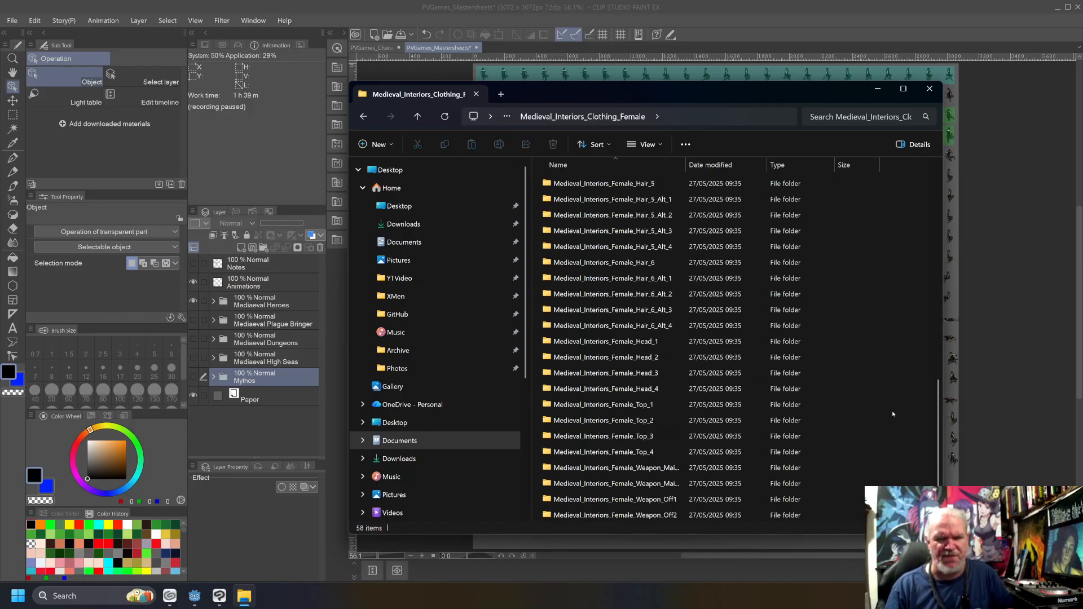
Open the Medieval_Interiors_Males folder and look through the clothing, hair, head and weapon folders in Medieval_Interiors_Clothing_Male.
key(alt+Left)
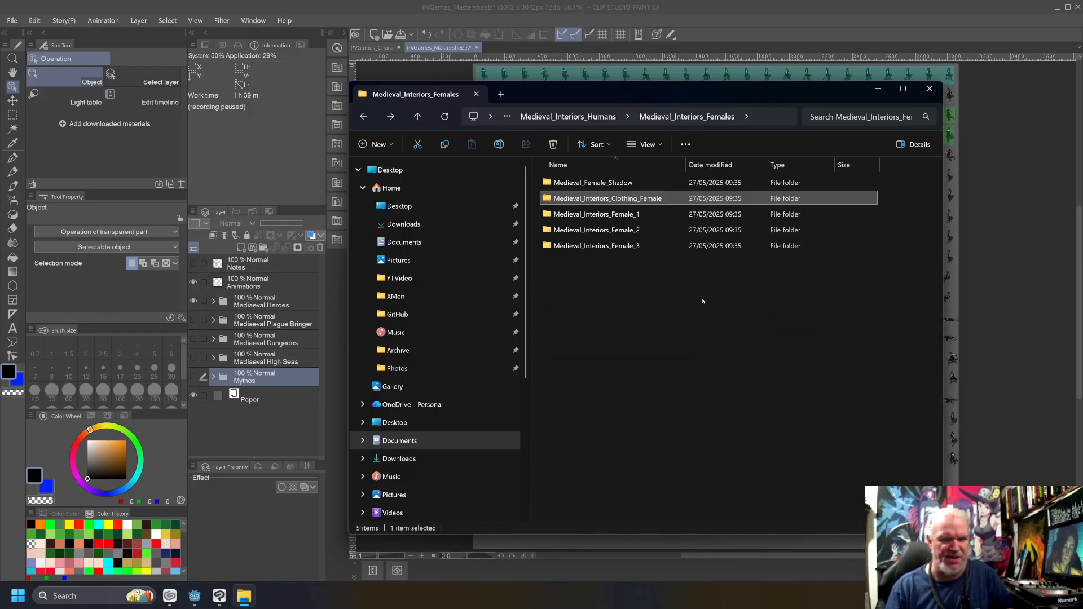
key(alt+Left)
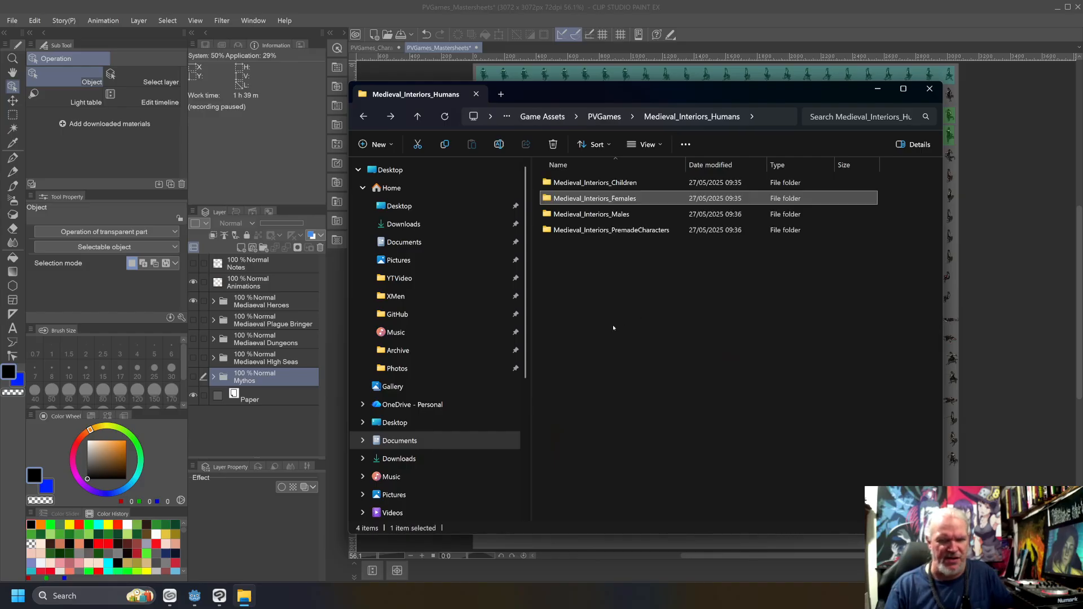
double_click(614, 213)
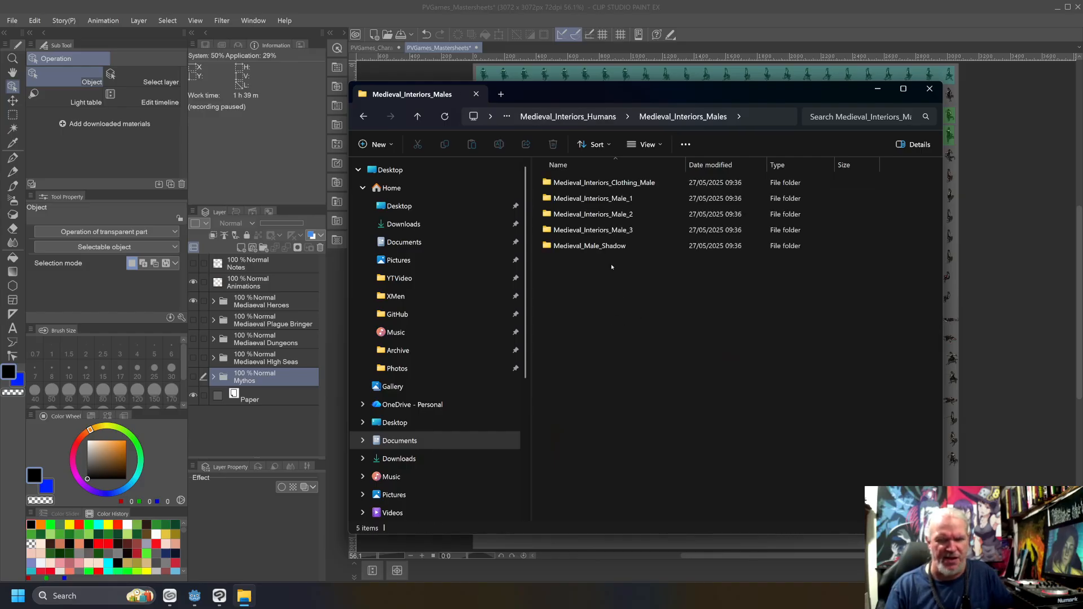
double_click(604, 183)
scroll(882, 309, down, 14)
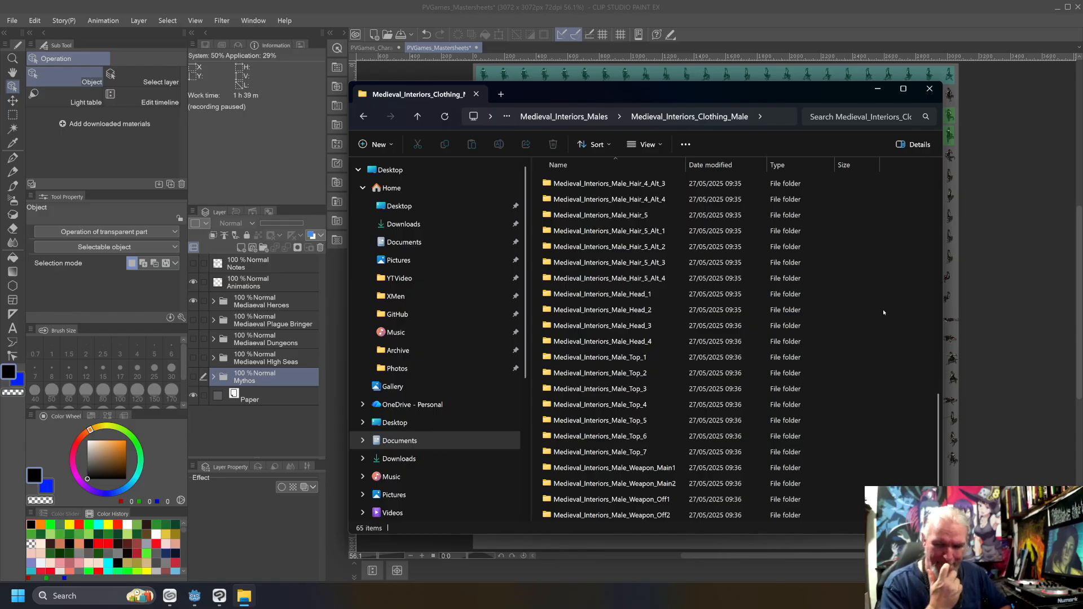
key(alt+Left)
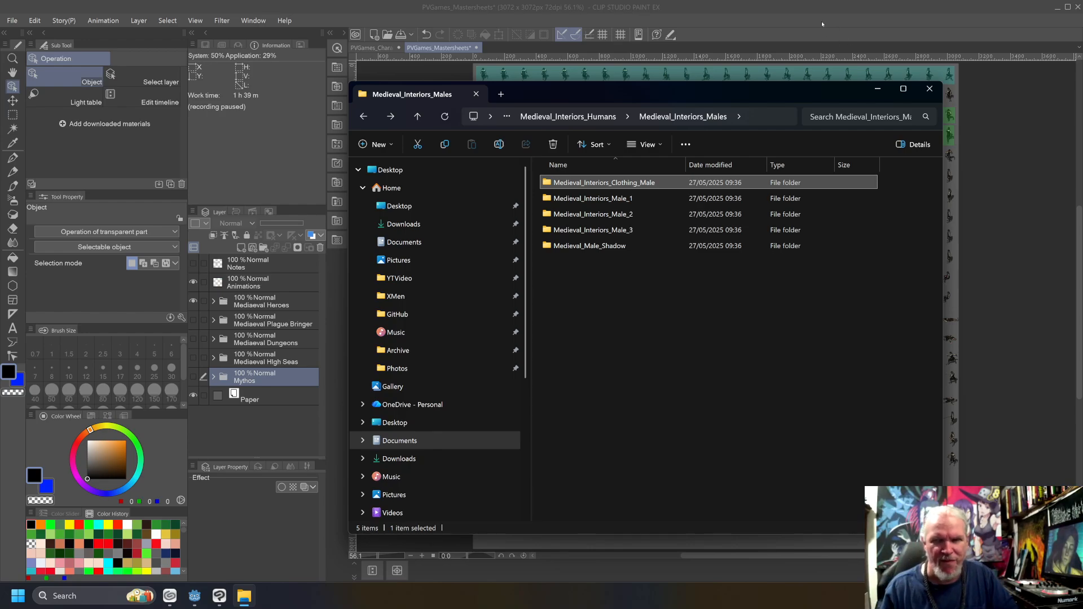
double_click(629, 184)
key(alt+Left)
Import the Medieval_Interiors_Male_1 mastersheet image from its folder as a layer directly above the Mediaeval Heroes group in Clip Studio Paint.
click(583, 199)
double_click(584, 199)
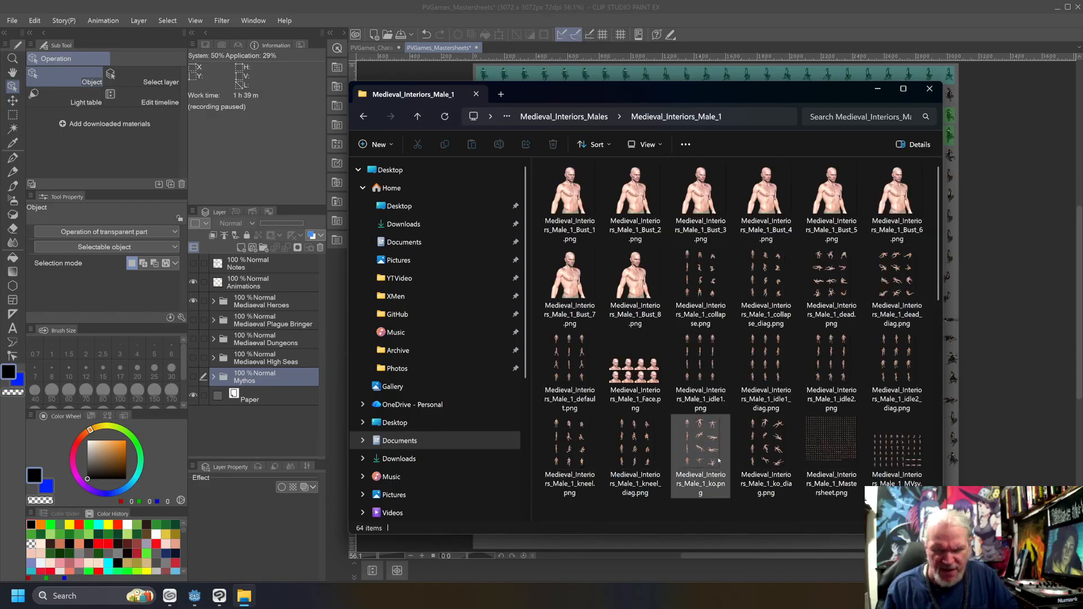
drag(839, 455, 295, 295)
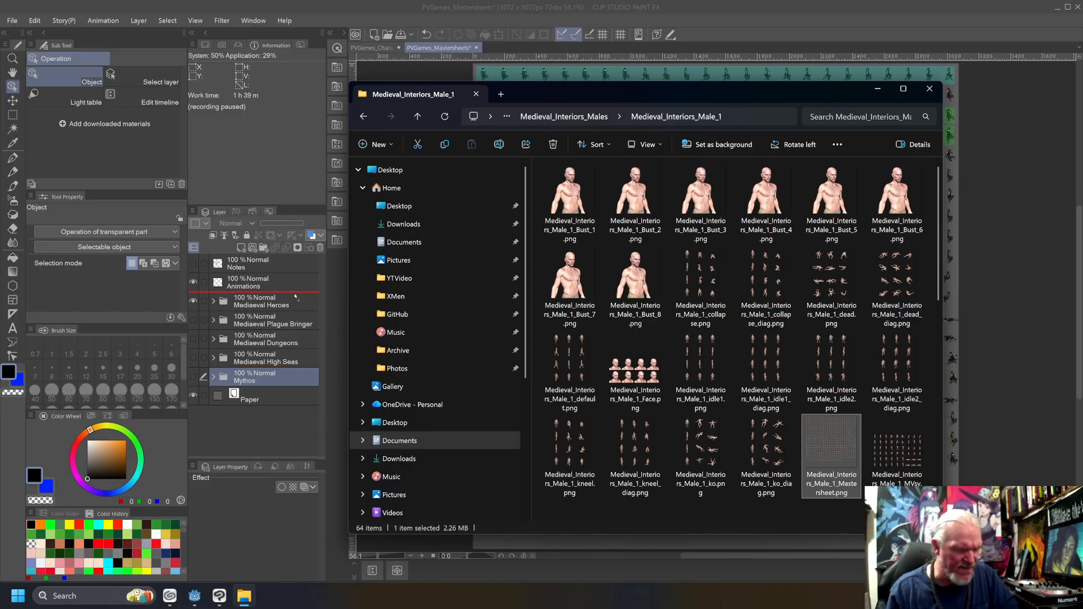
click(298, 309)
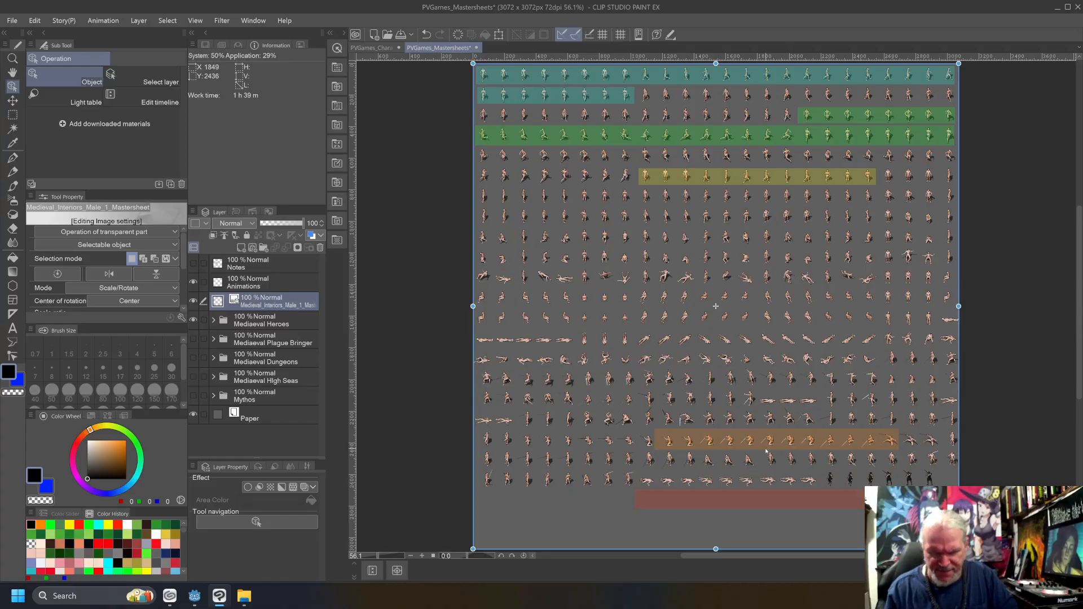
Examine the imported male sheet's poses around the orange-marked row and in the rows below the yellow-marked animation, across the full sheet width.
scroll(745, 451, up, 6)
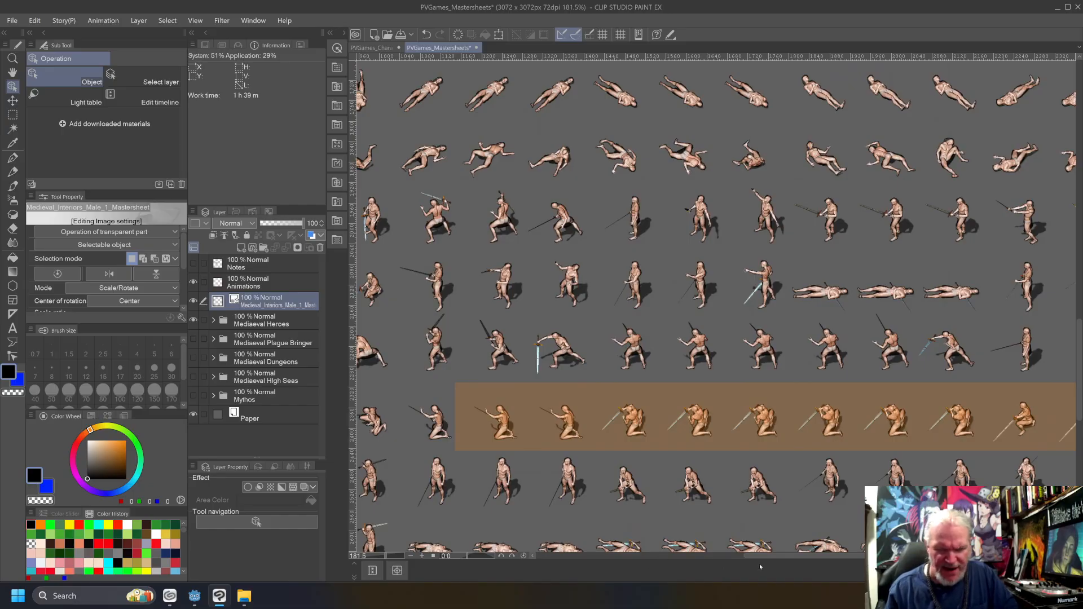
drag(761, 556, 823, 558)
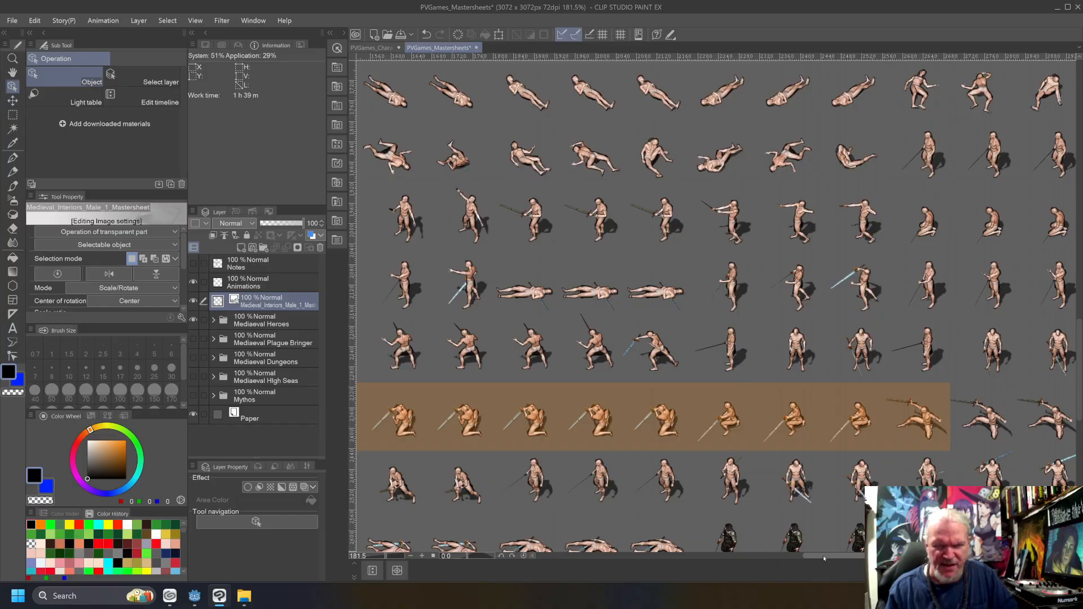
drag(823, 558, 868, 559)
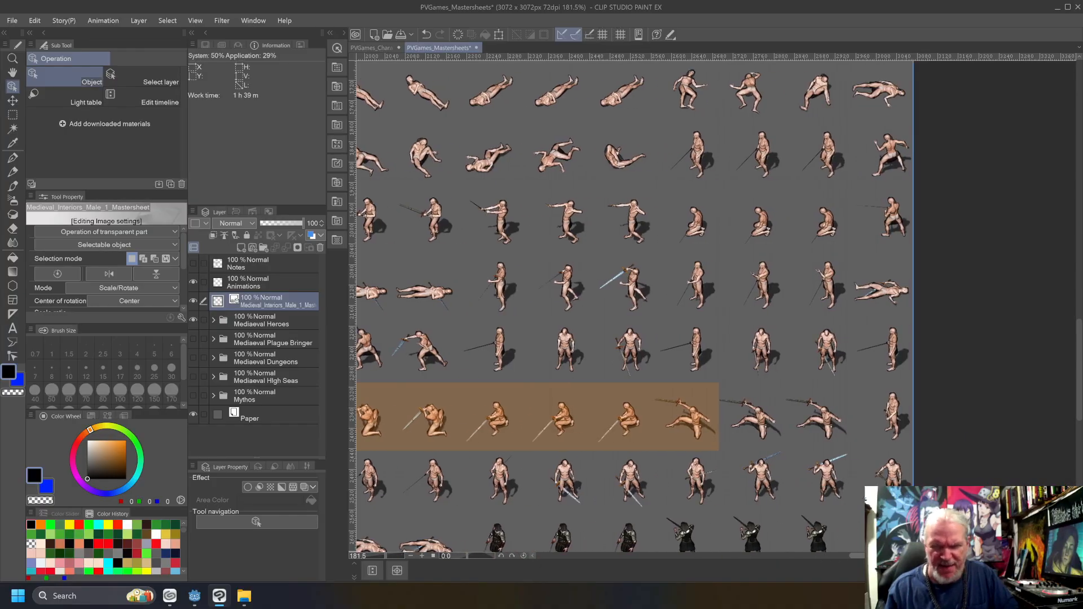
drag(868, 559, 698, 562)
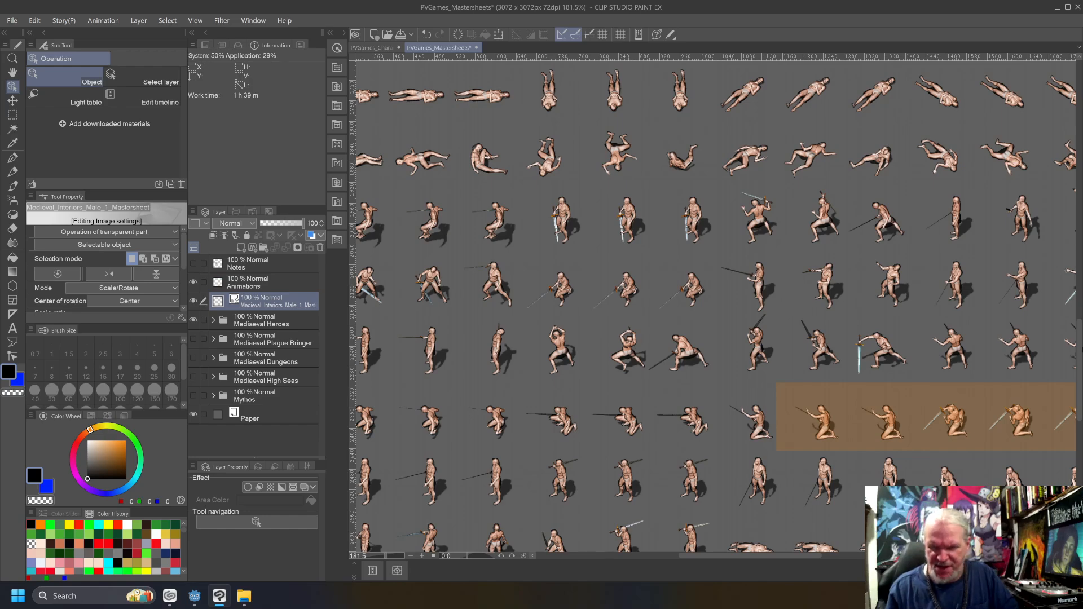
mouse_move(1075, 318)
mouse_down()
mouse_move(1080, 389)
mouse_move(1082, 317)
mouse_up()
drag(974, 133, 975, 490)
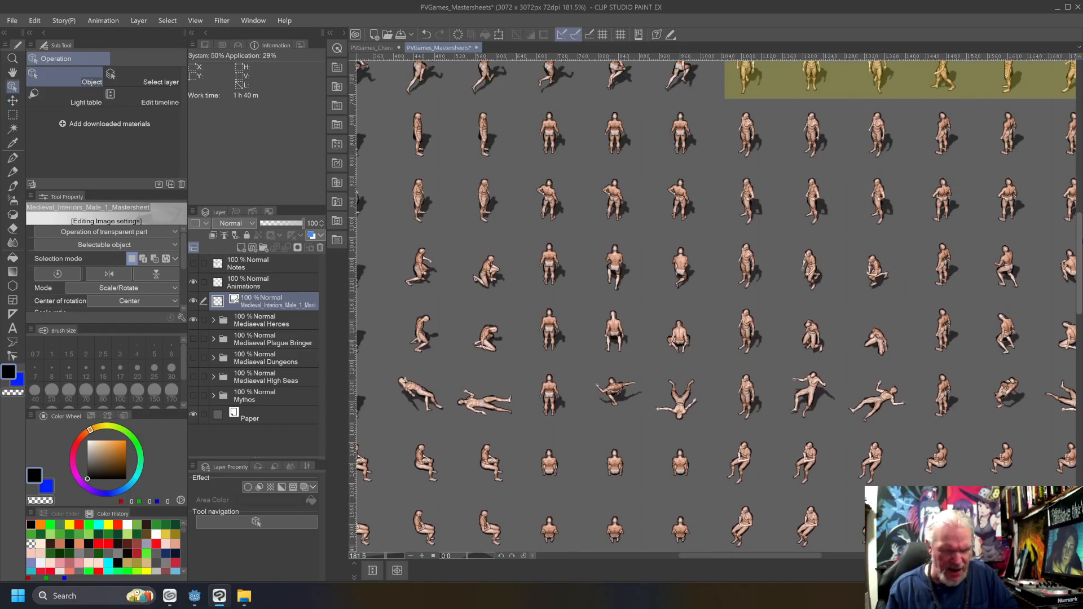
drag(817, 556, 963, 563)
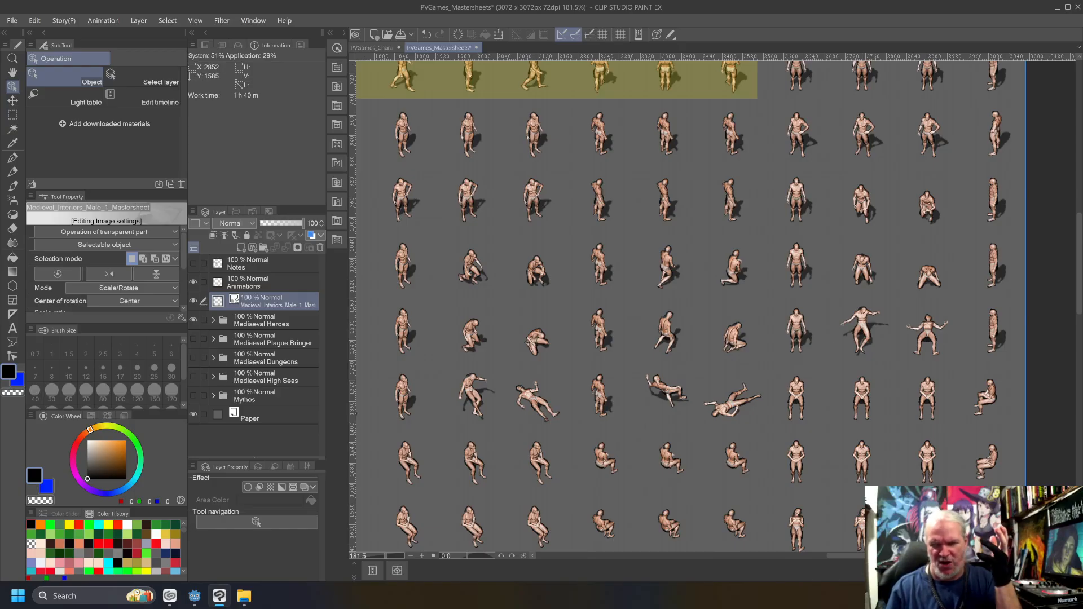
drag(901, 556, 828, 561)
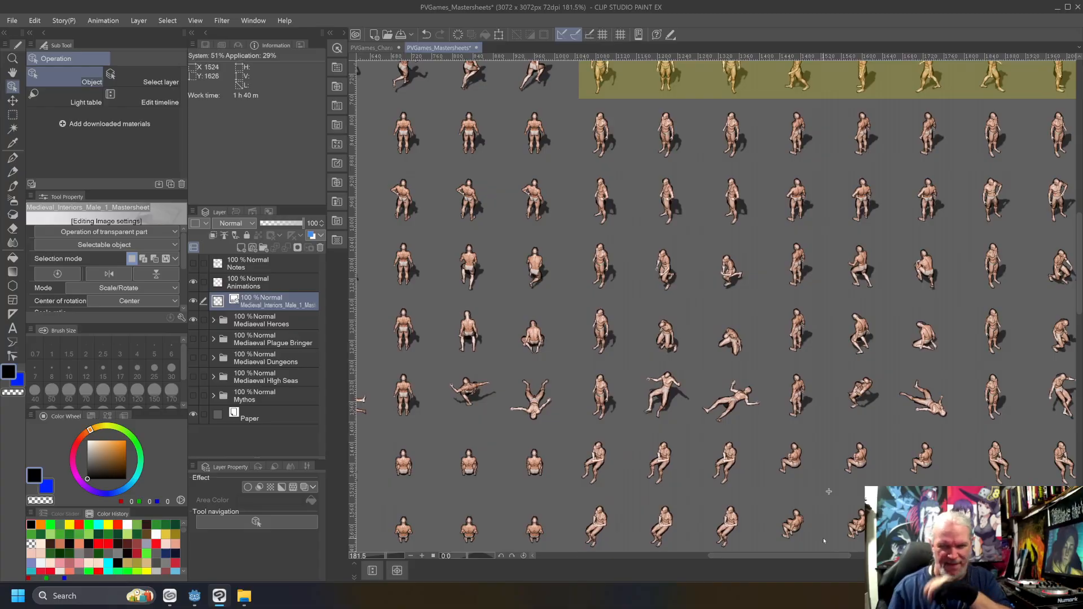
drag(757, 558, 625, 560)
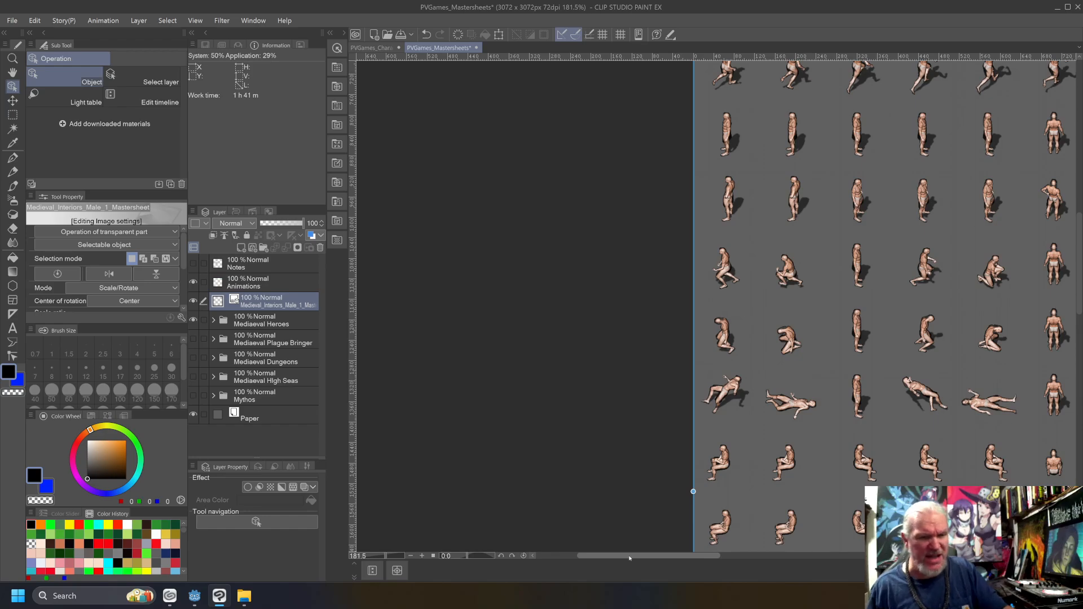
Delete the imported Medieval_Interiors_Male_1 mastersheet layer and select the Mediaeval Plague Bringer group.
key(ctrl+0)
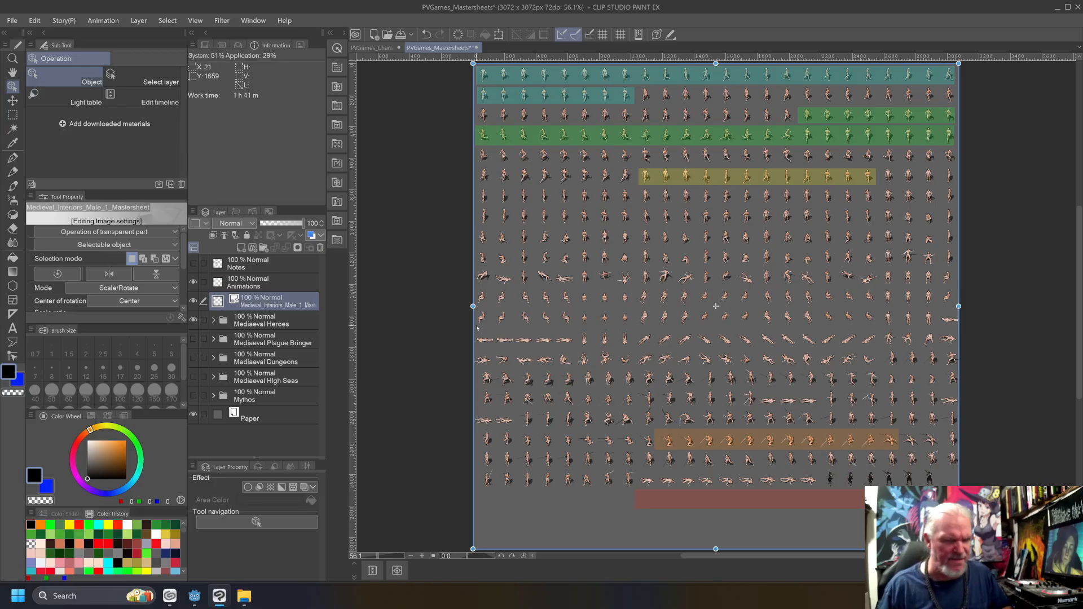
drag(291, 301, 320, 247)
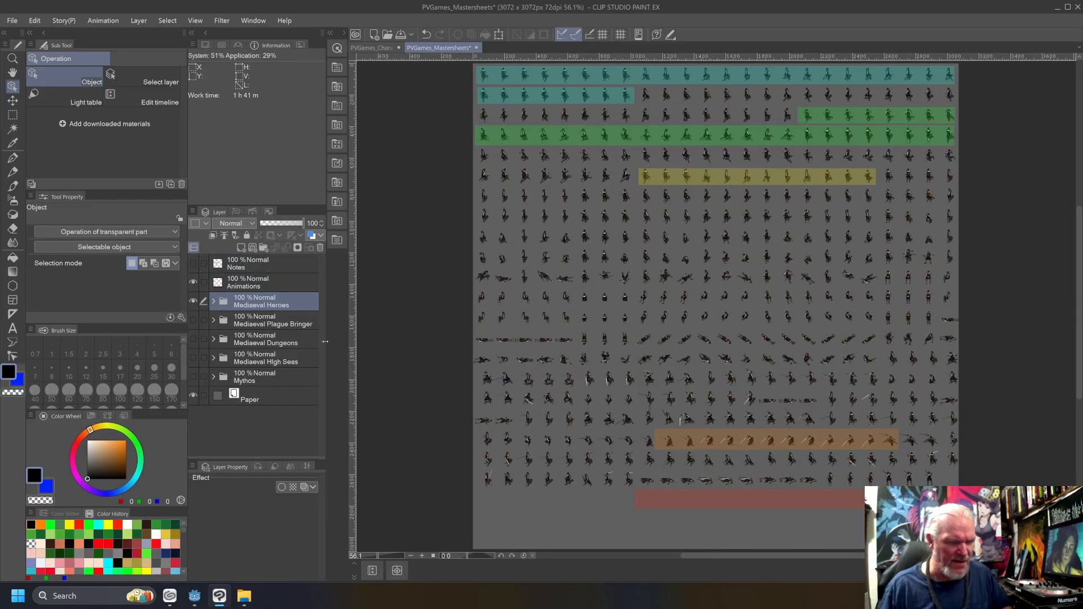
click(276, 323)
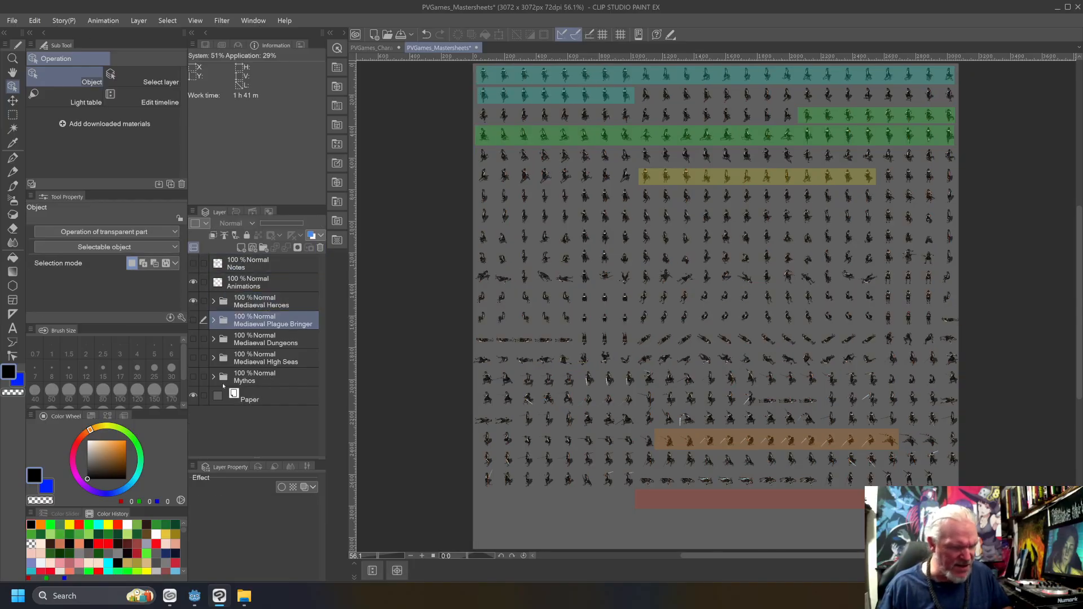
Show the Mythos layer group and hide the Mediaeval Heroes group.
click(193, 377)
scroll(505, 279, up, 1)
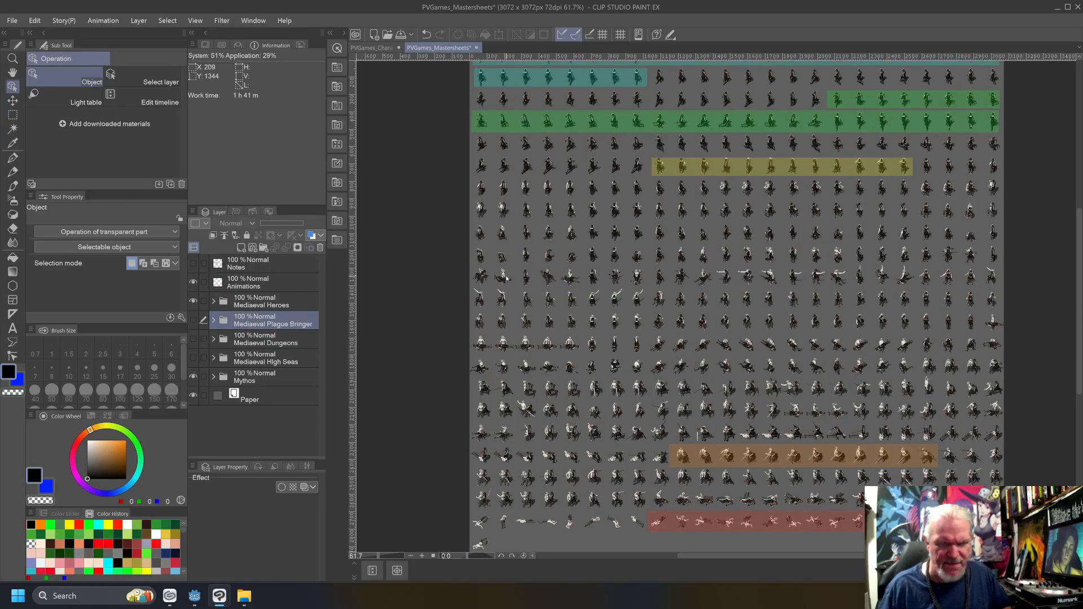
scroll(659, 257, up, 8)
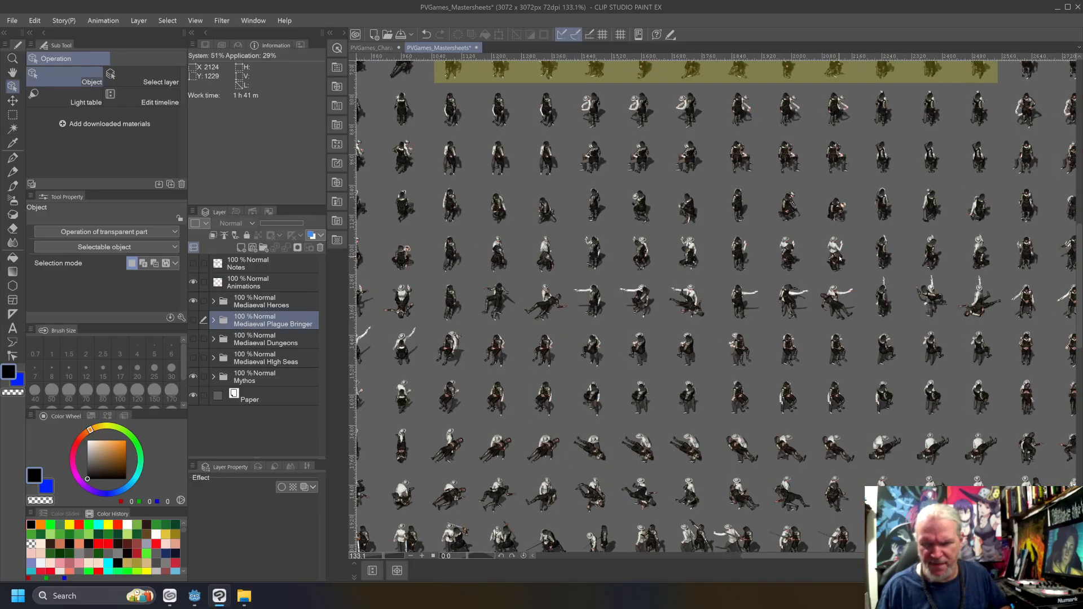
click(194, 302)
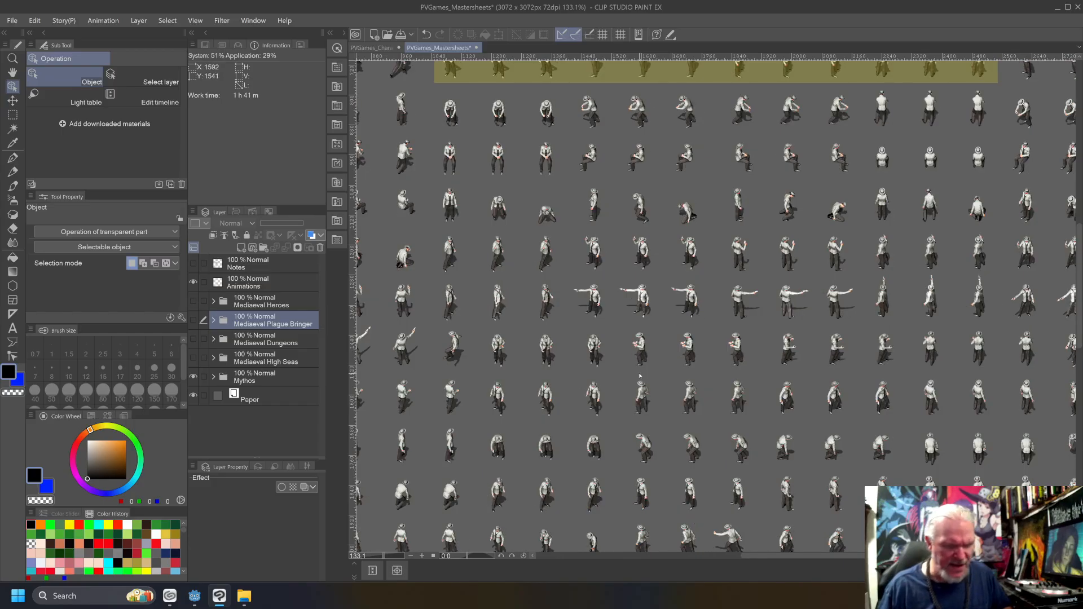
Examine the Mythos character sheet's animation rows, from the middle poses down to the orange- and red-marked rows and across its full width.
scroll(508, 365, down, 9)
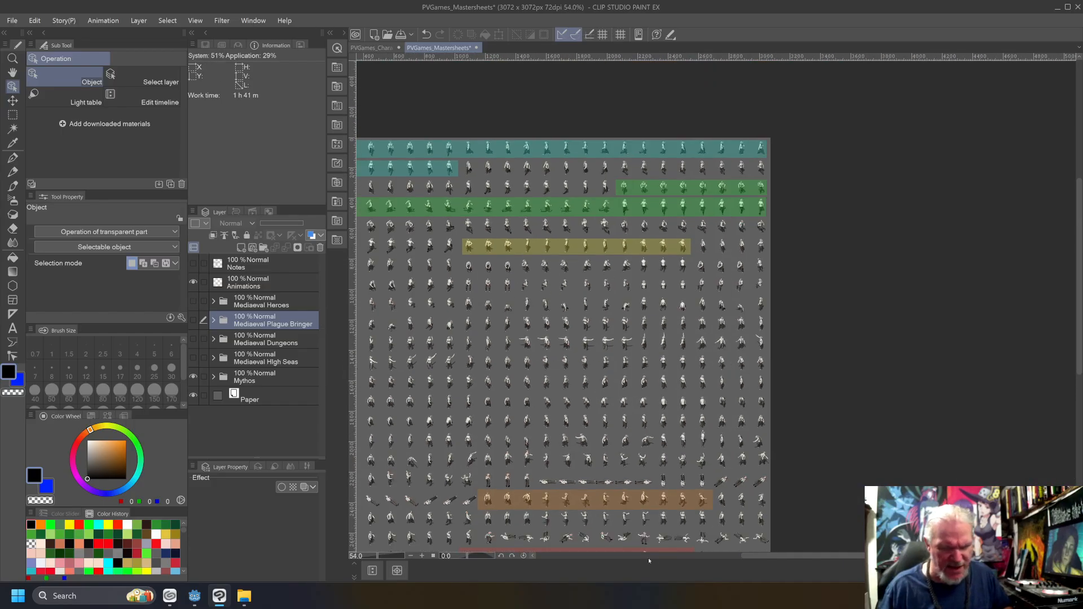
drag(755, 557, 695, 557)
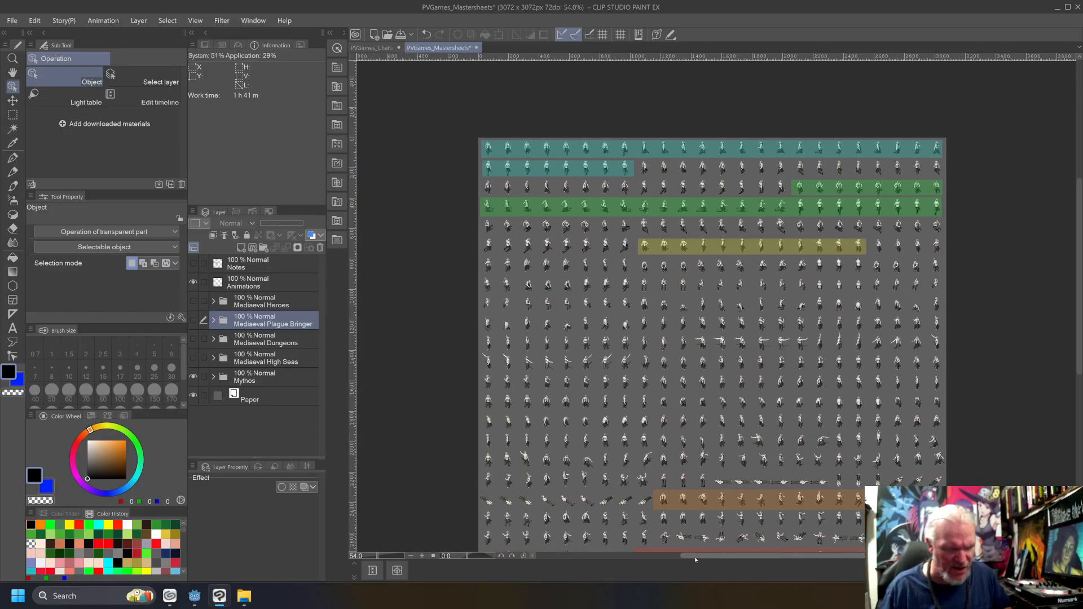
scroll(526, 377, up, 7)
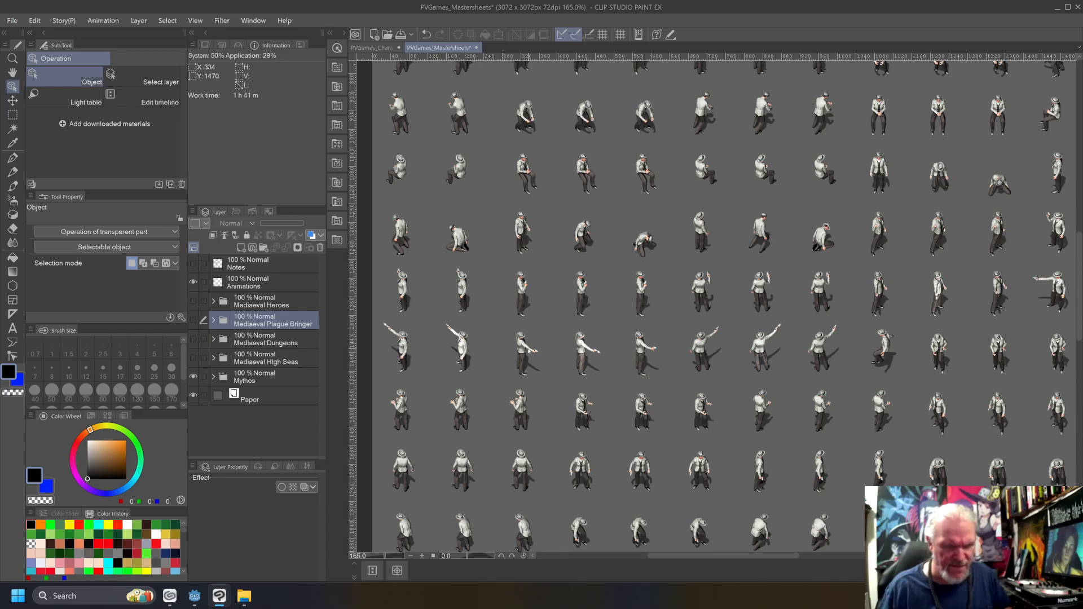
scroll(717, 305, down, 2)
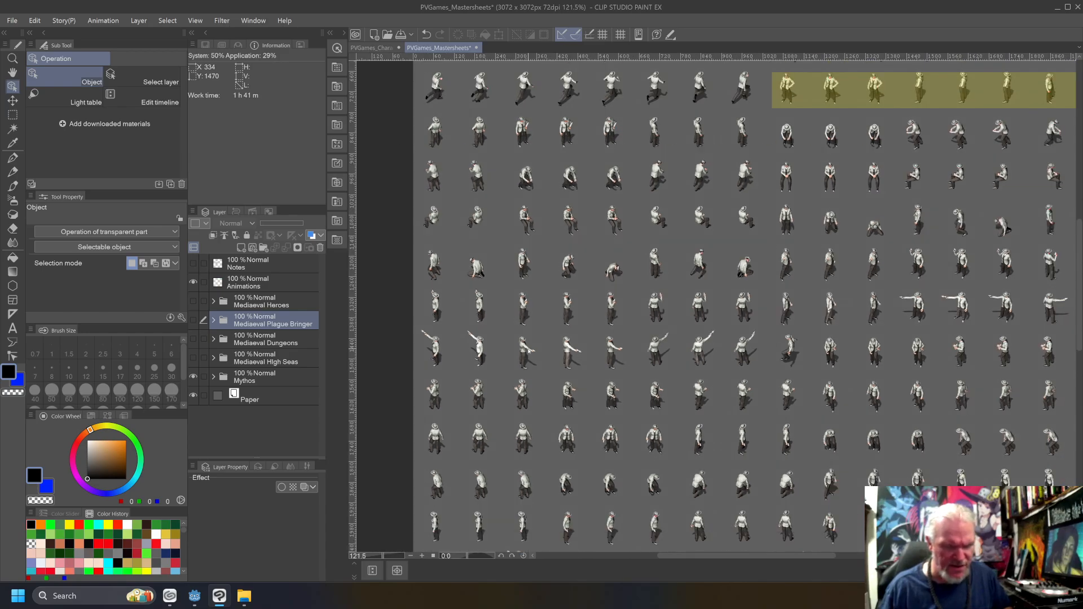
scroll(529, 350, up, 5)
scroll(528, 351, down, 6)
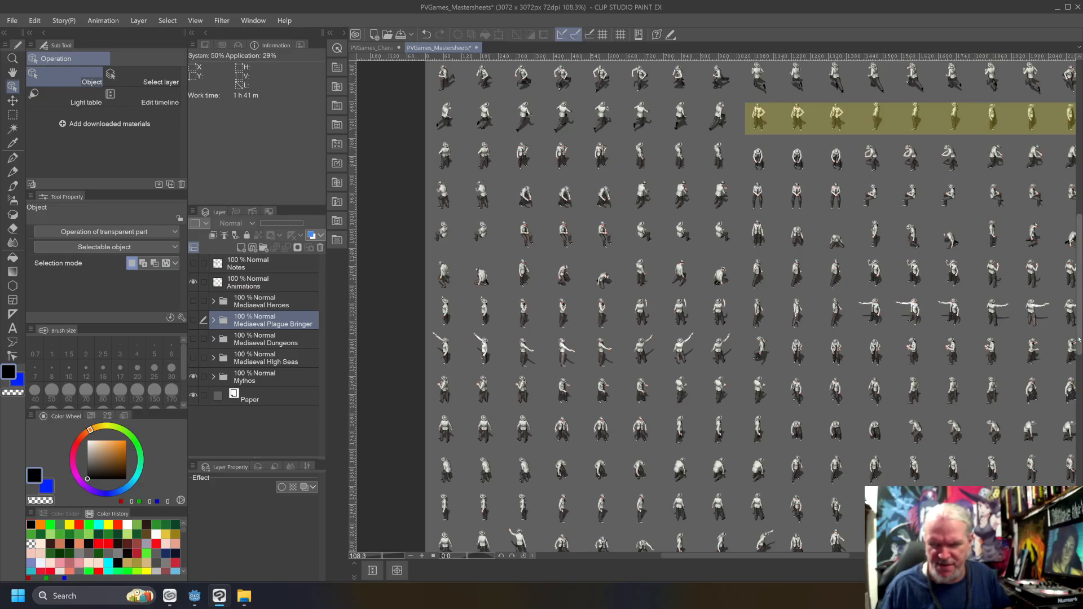
drag(1078, 338, 1073, 404)
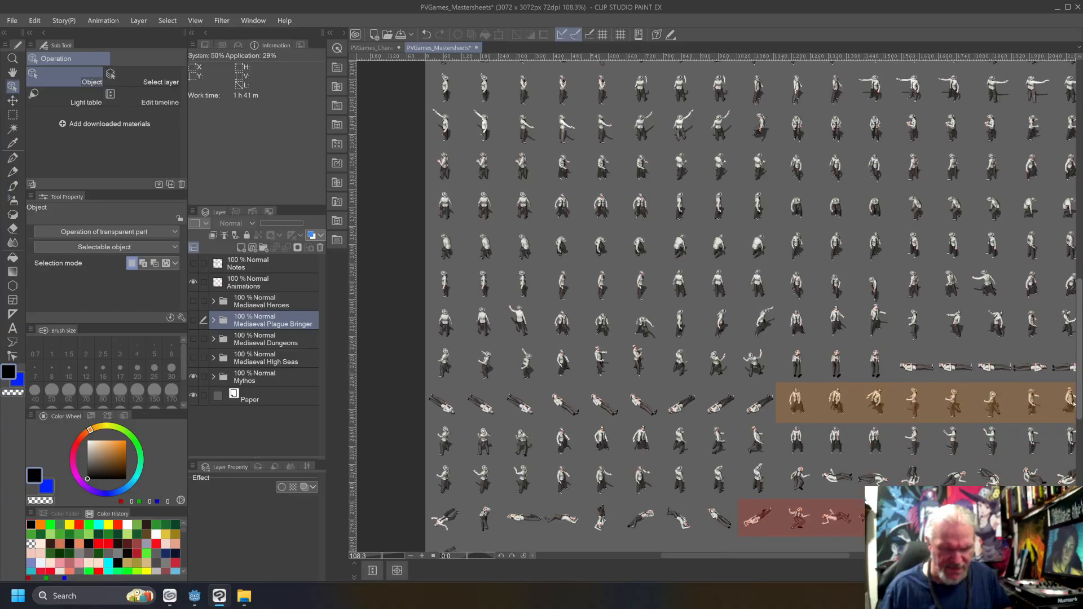
drag(1074, 404, 1074, 402)
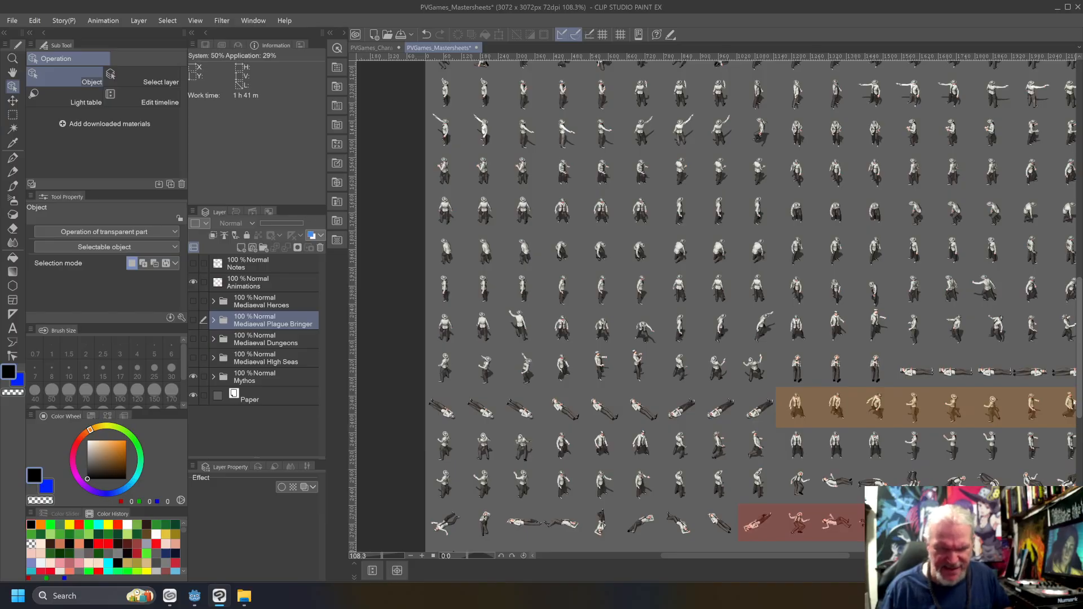
drag(1075, 402, 1073, 416)
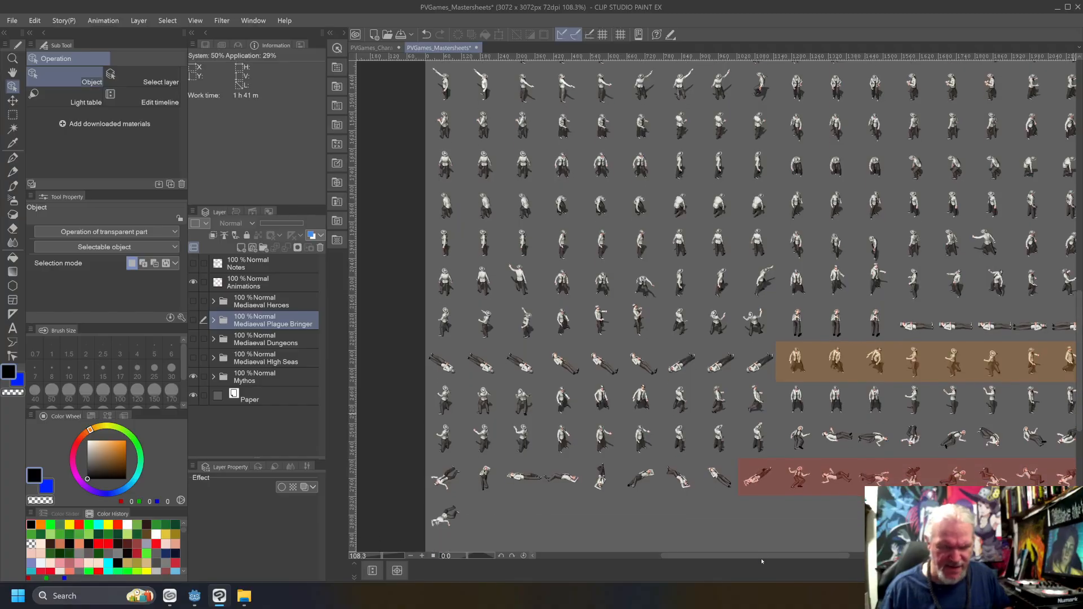
drag(705, 554, 819, 566)
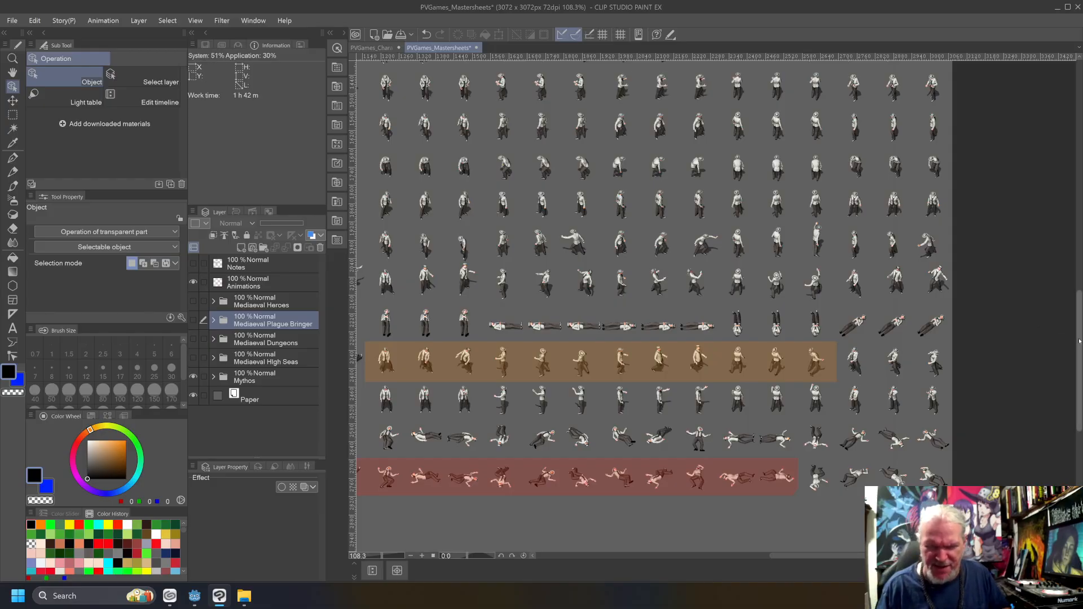
drag(1079, 341, 1079, 240)
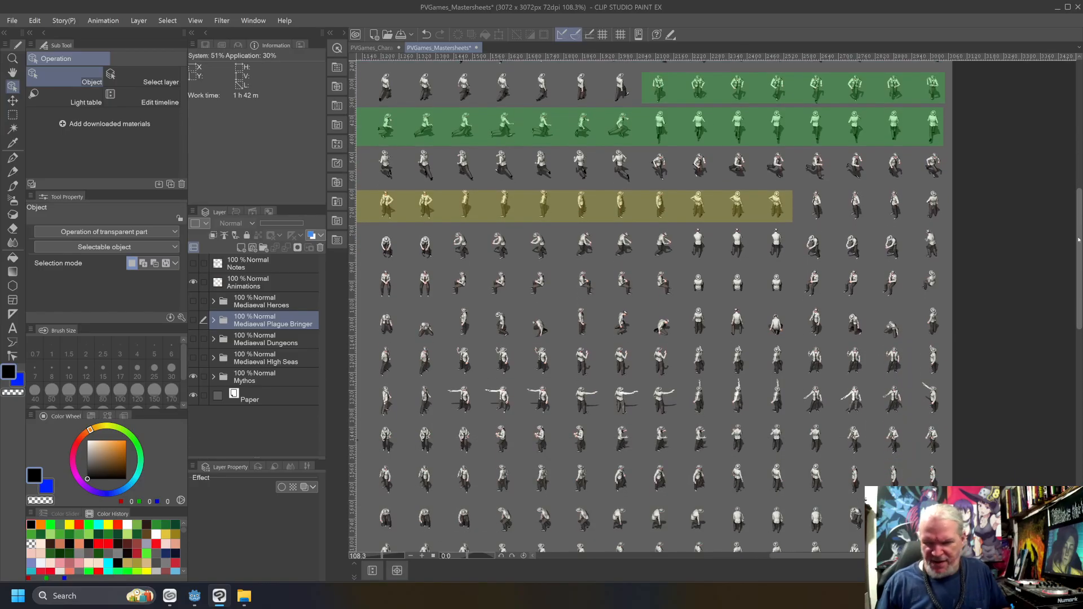
Inspect the Mythos sheet's upper rows up close, including the teal- and green-marked animations.
key(ctrl+0)
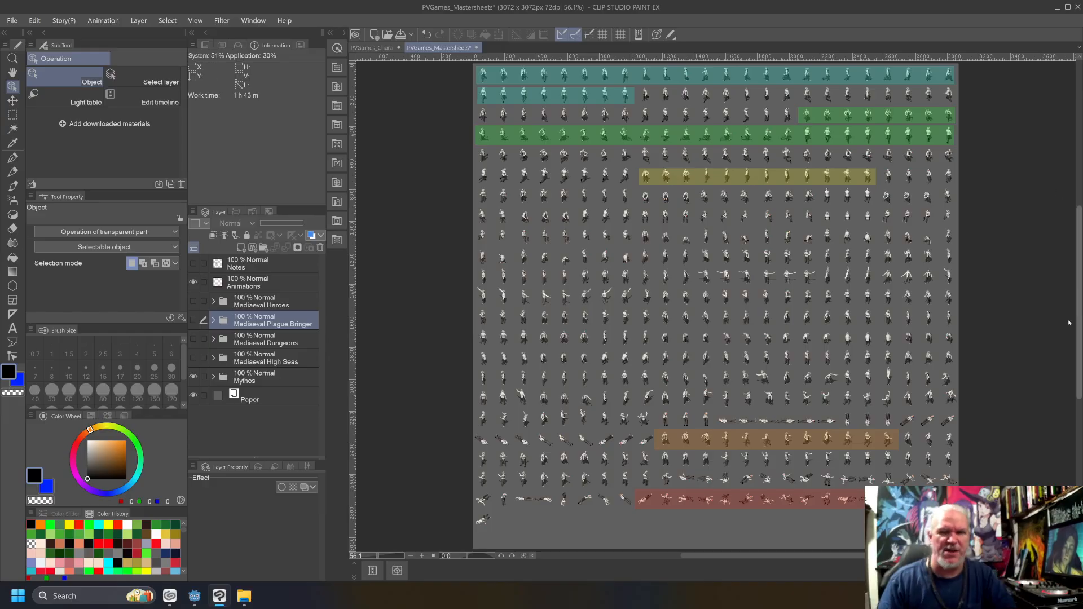
scroll(759, 126, up, 5)
scroll(759, 125, up, 2)
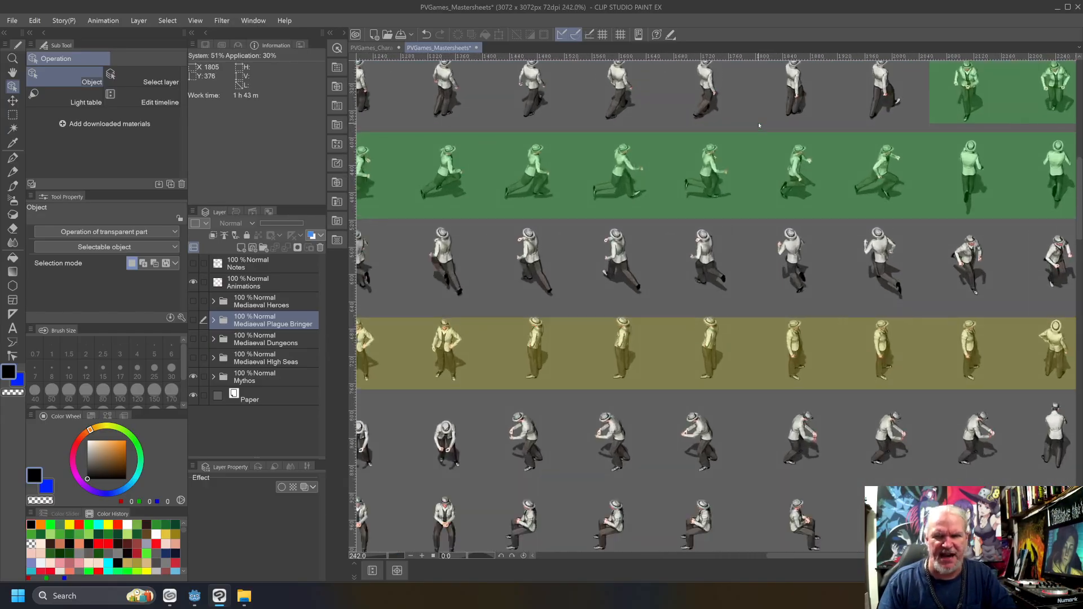
drag(1080, 210, 1080, 171)
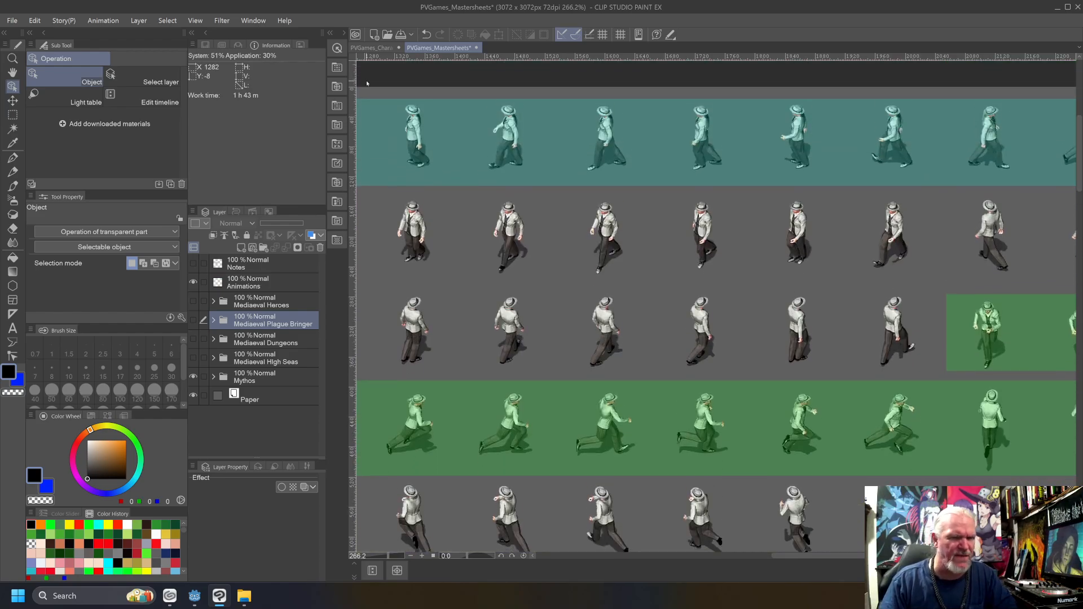
Switch to the PVGames_Characters document and swap the visible Female character from the Witchhunter group to the Footman group.
click(370, 48)
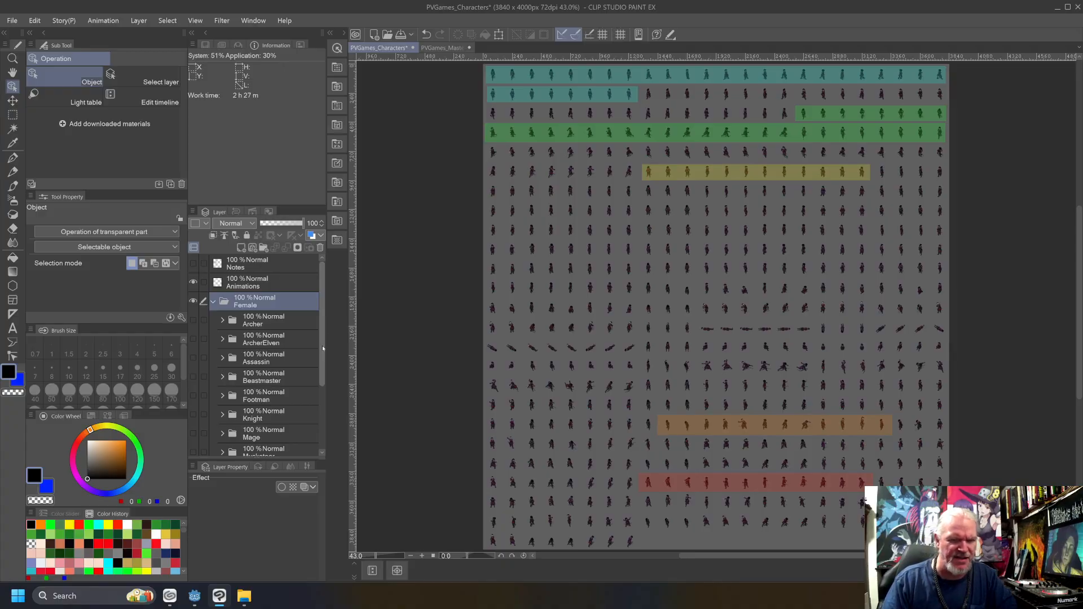
scroll(318, 316, down, 5)
click(193, 409)
click(193, 296)
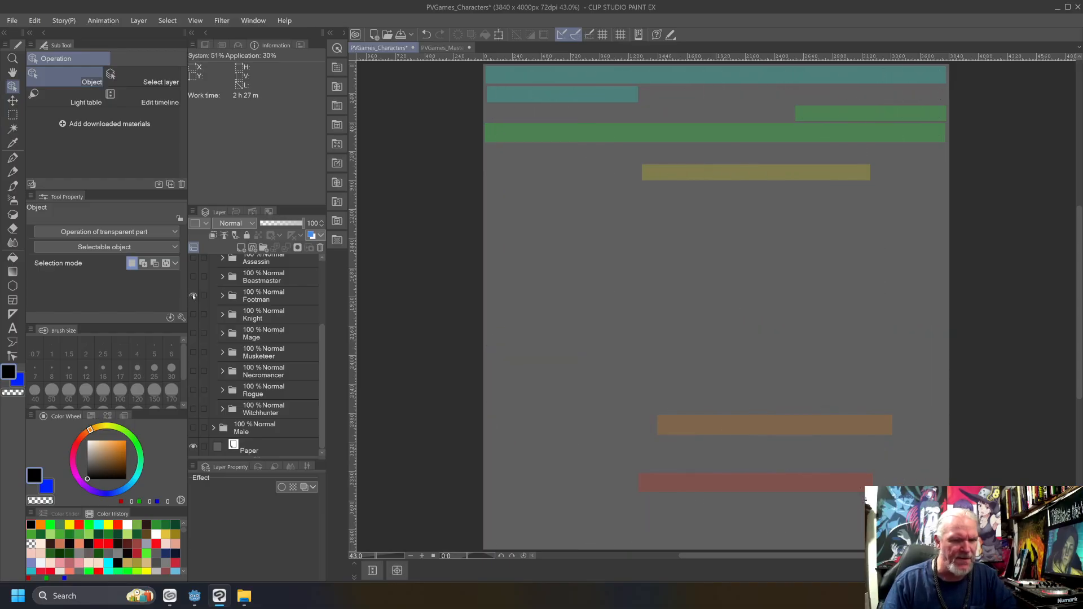
Examine the Footman sheet's animation rows up close, from the orange- and red-marked rows up to the yellow, green and teal ones.
scroll(725, 381, up, 2)
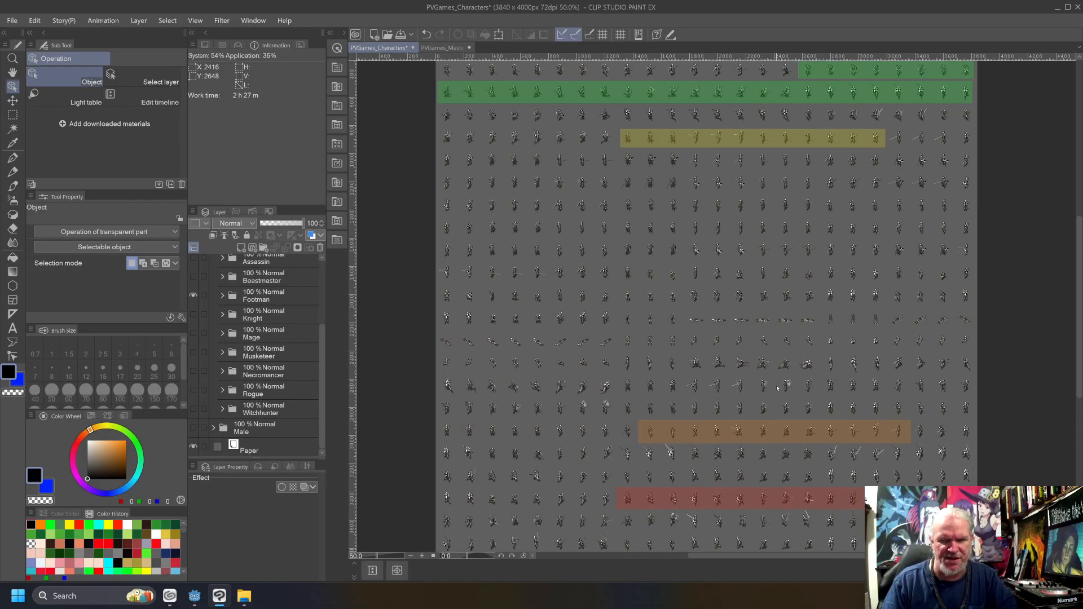
scroll(778, 388, up, 2)
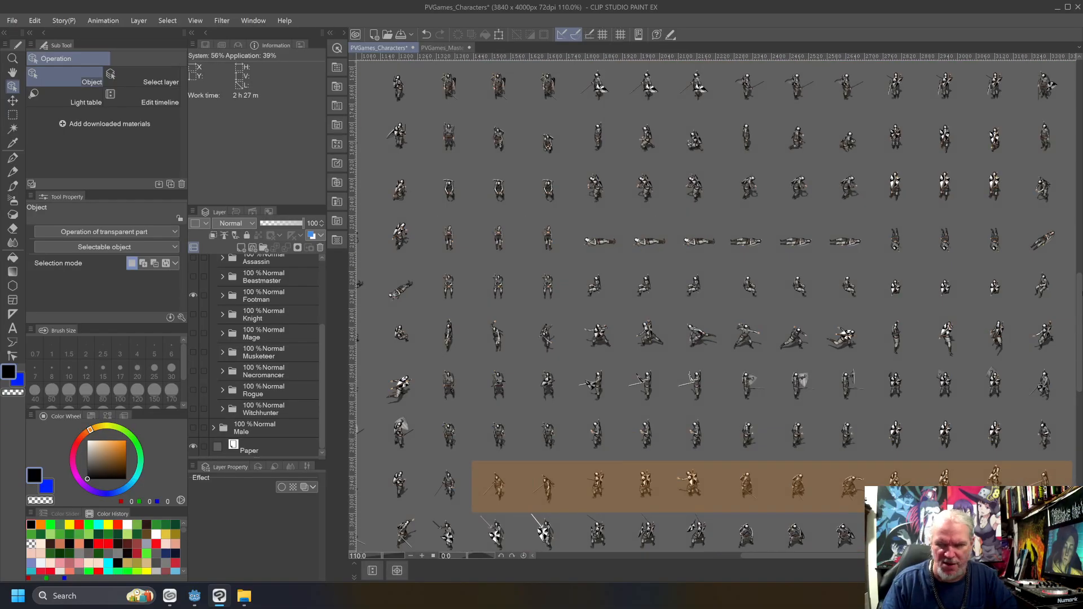
drag(1076, 295, 1075, 349)
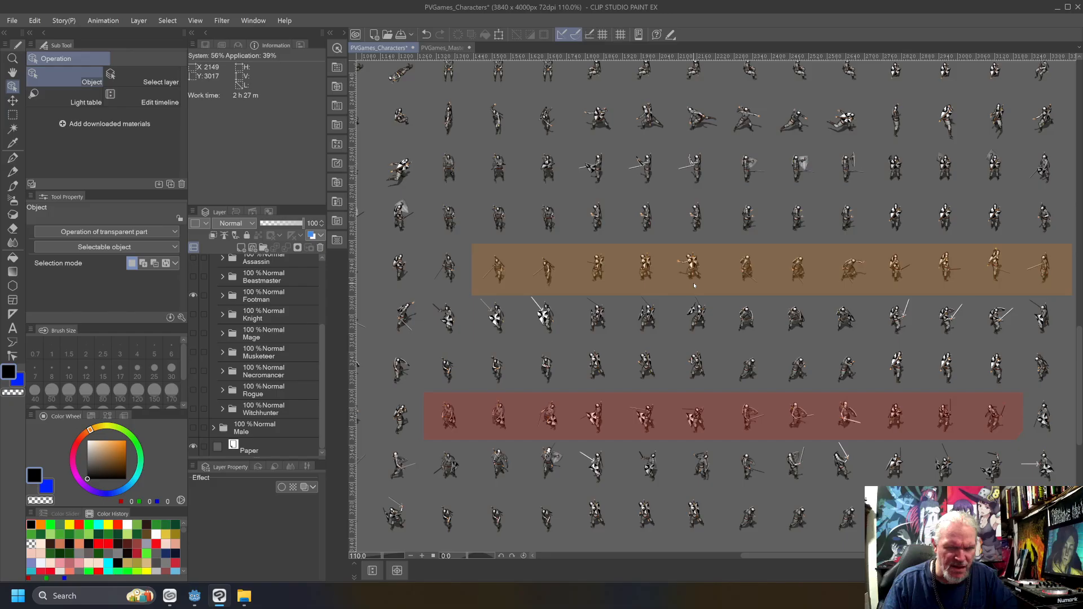
scroll(694, 285, up, 3)
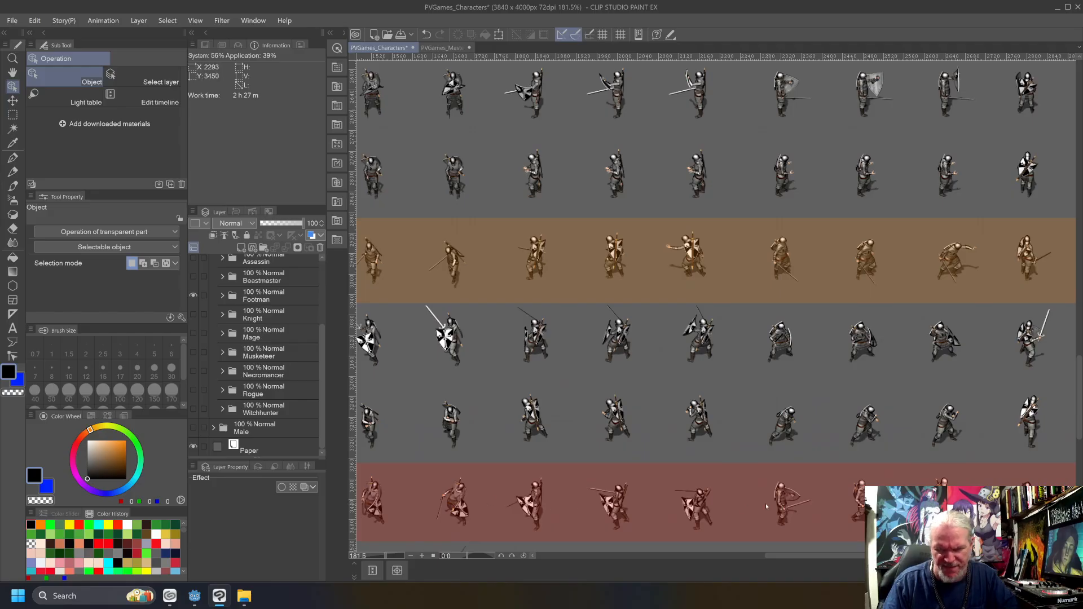
drag(1079, 401, 1076, 245)
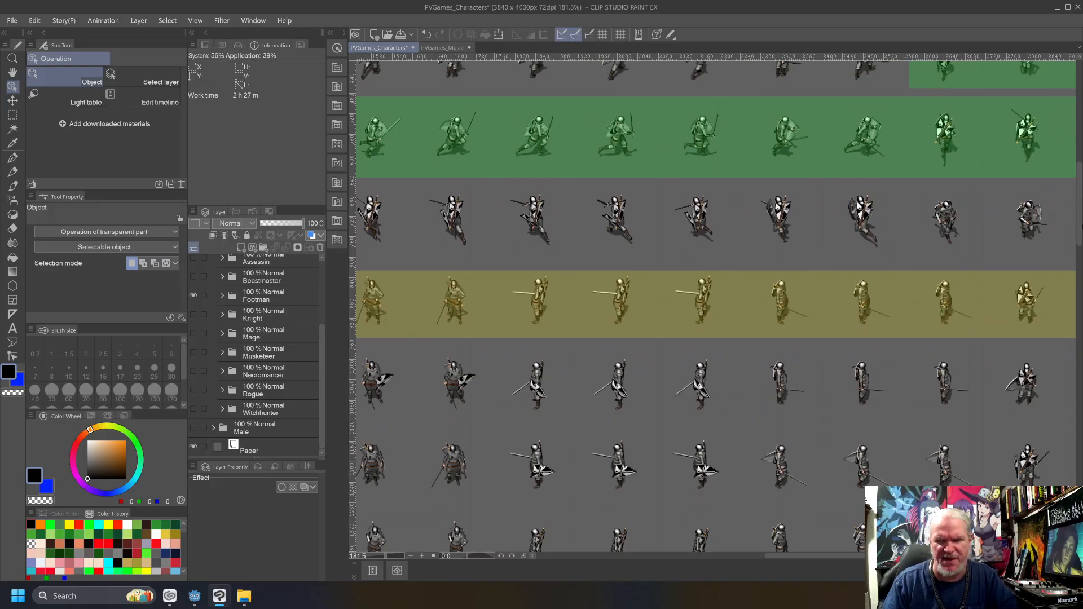
drag(1079, 197, 1079, 153)
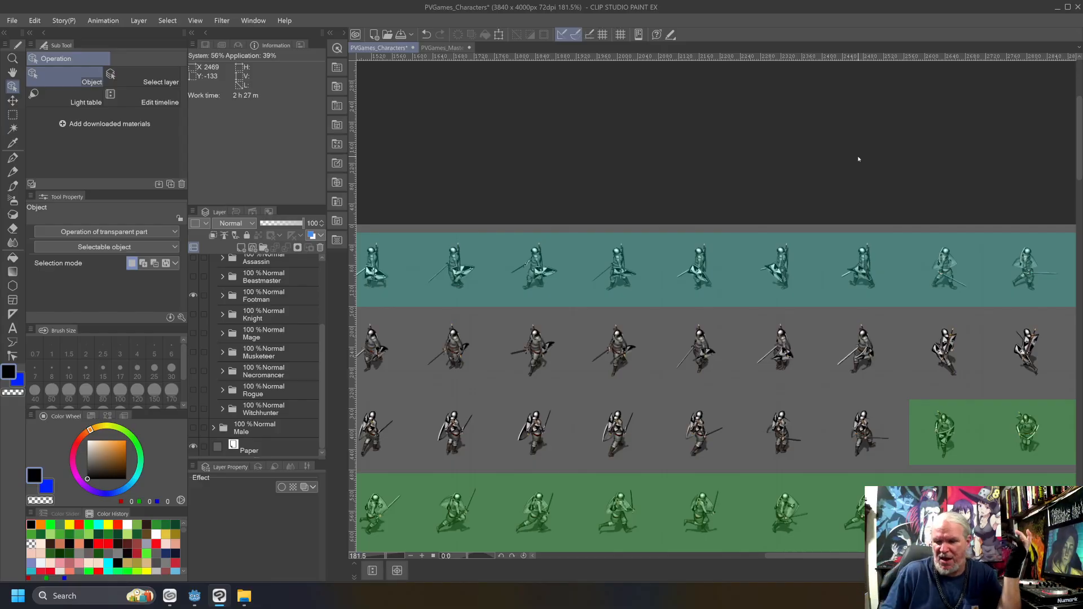
key(ctrl+0)
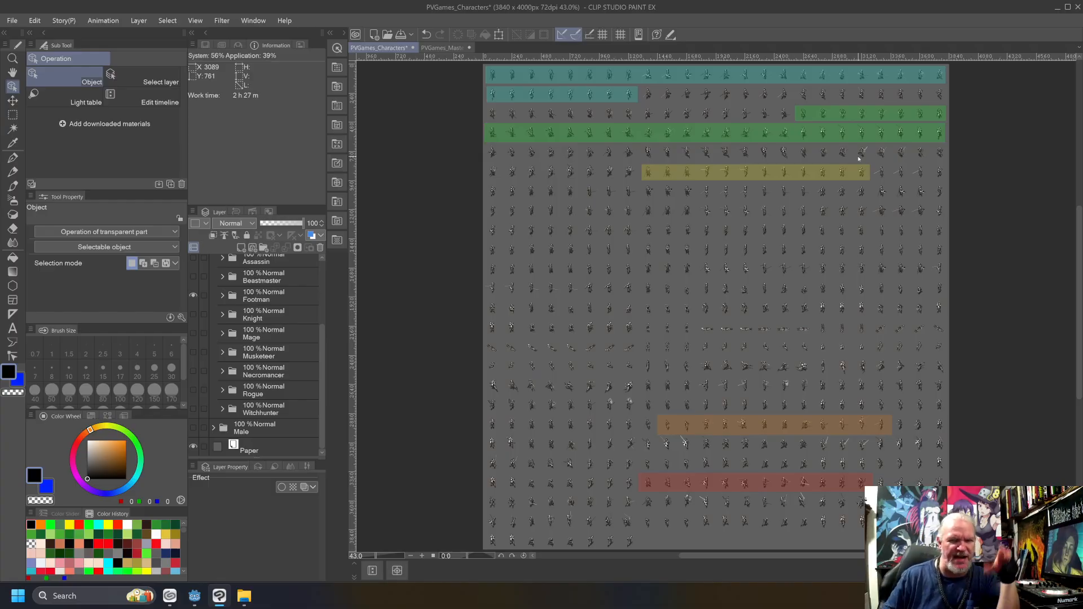
Hide the Footman group and briefly preview the Witchhunter group's full sheet.
click(192, 295)
drag(321, 367, 325, 299)
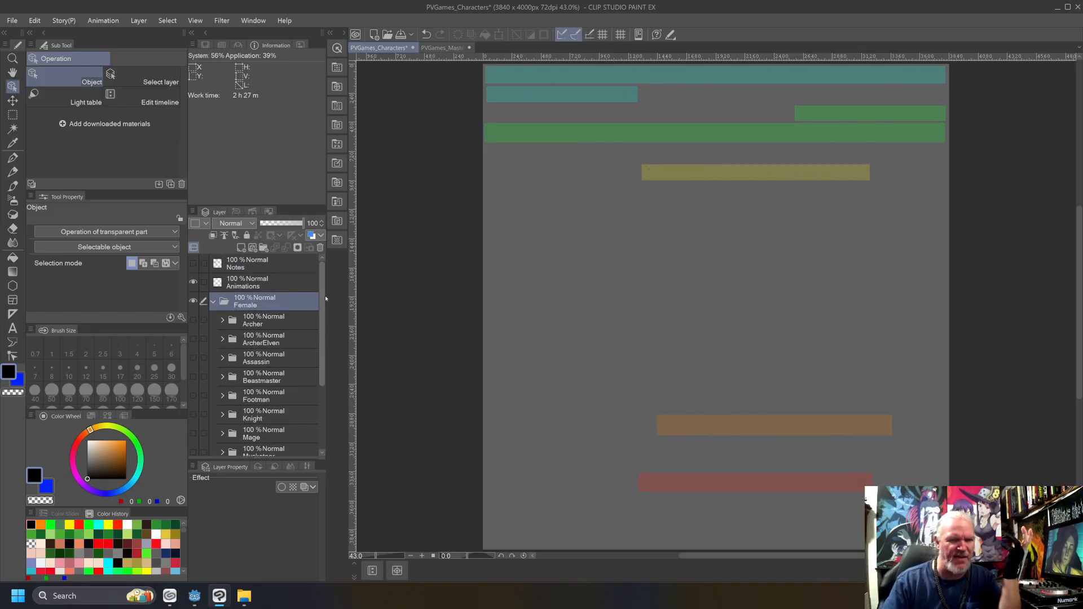
scroll(291, 405, down, 2)
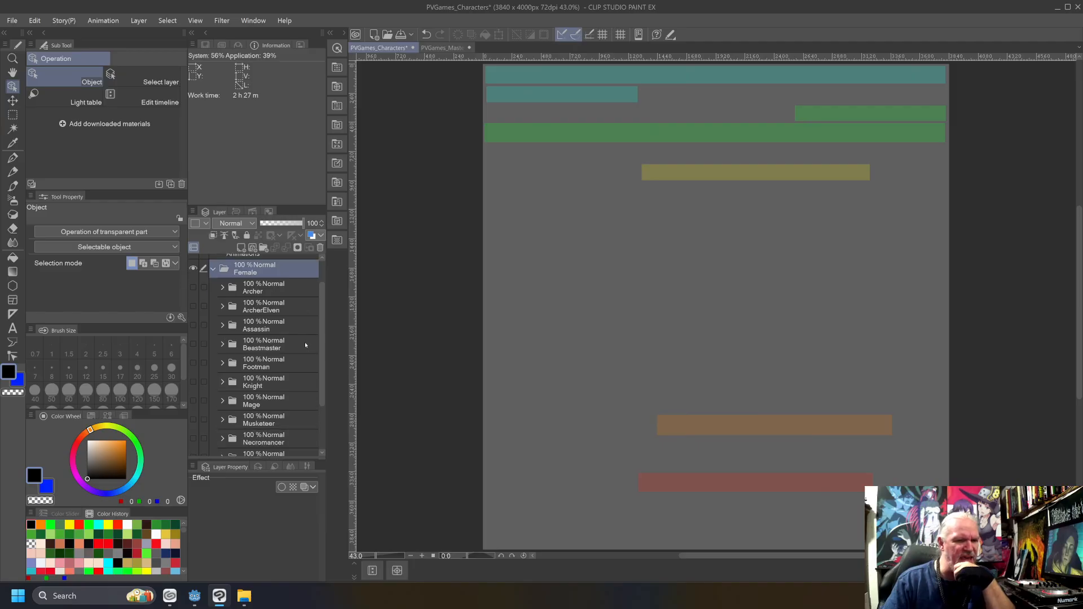
scroll(268, 416, down, 1)
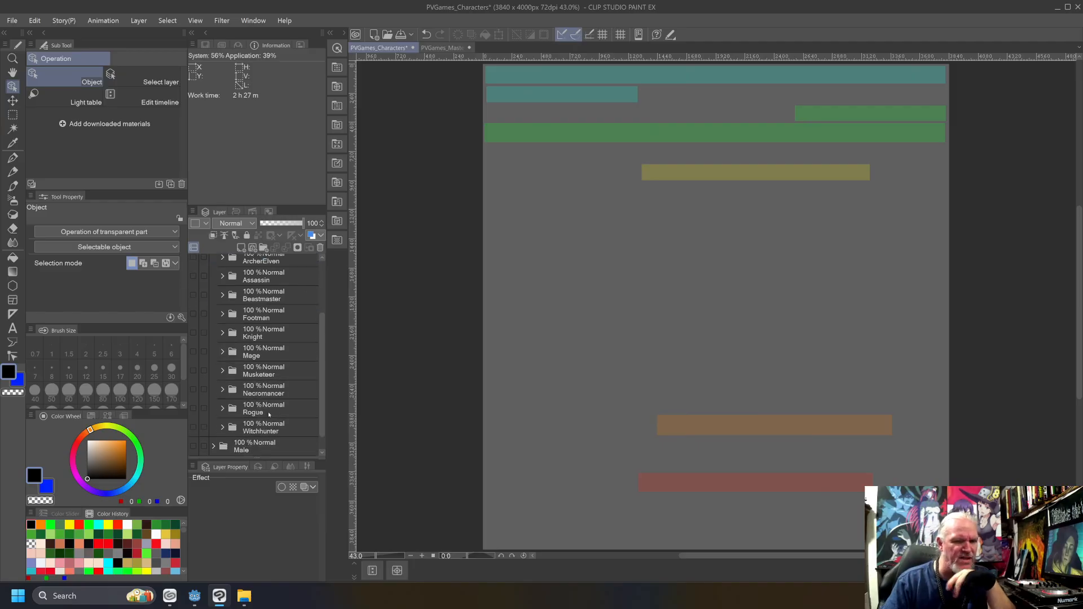
click(192, 427)
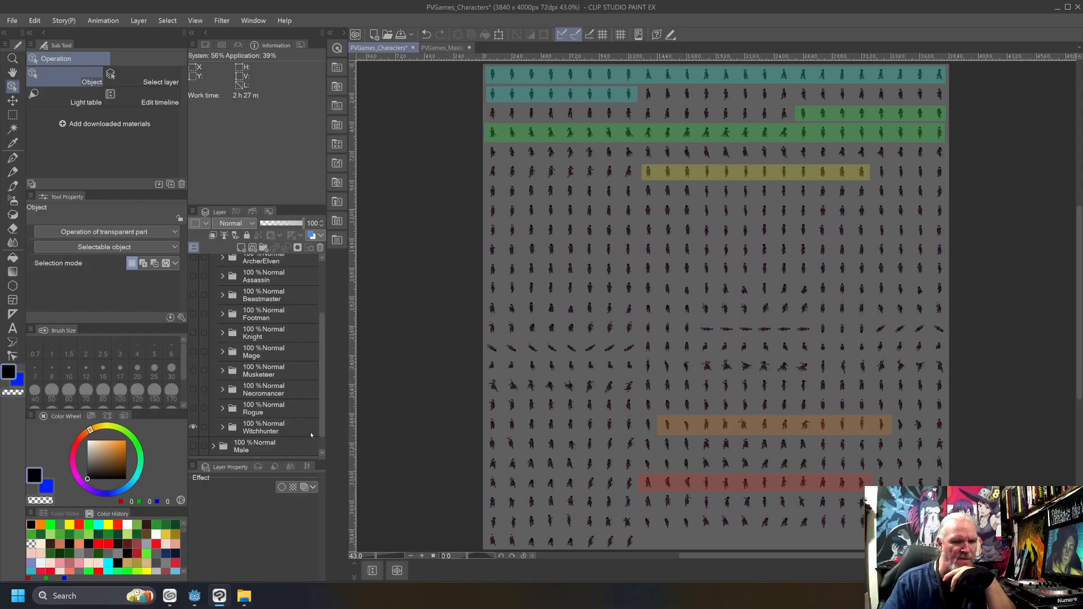
click(193, 427)
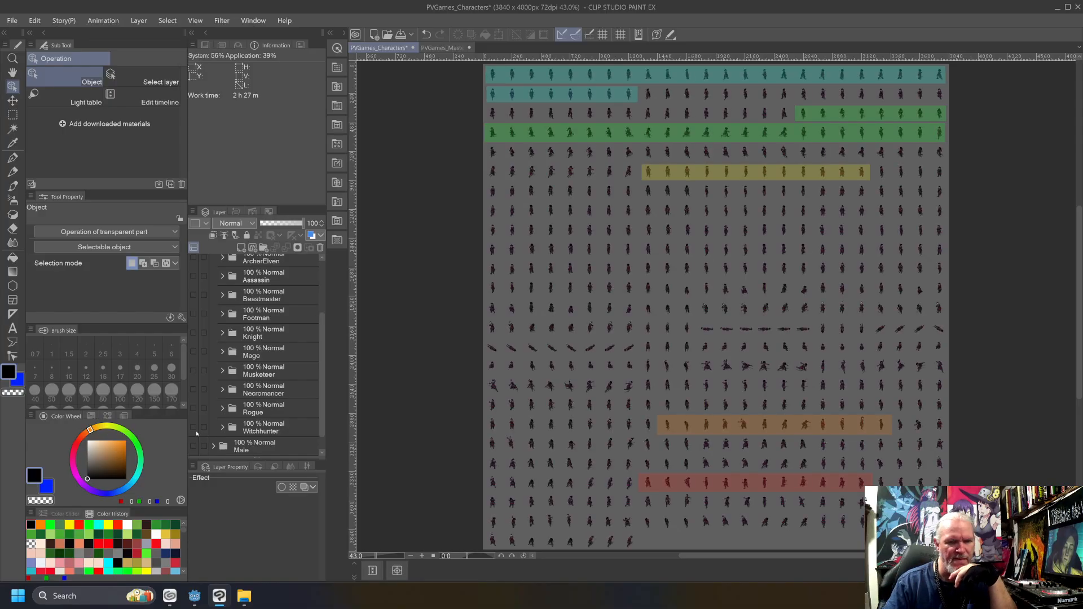
Expand and show the Witchhunter group with only its Base layer visible, and inspect the undressed poses up close.
click(223, 428)
scroll(260, 393, down, 4)
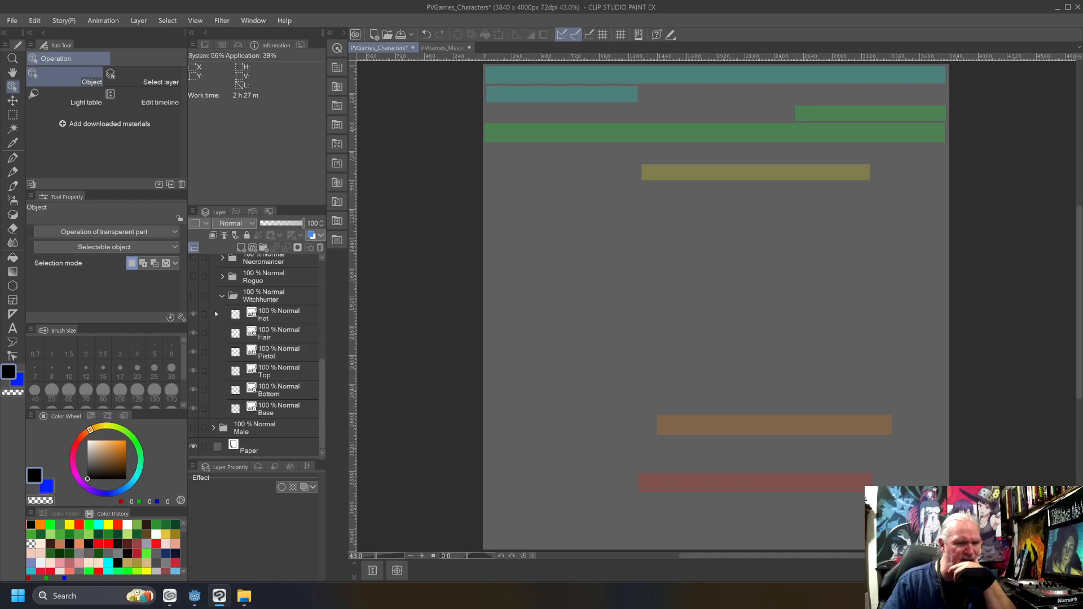
click(193, 296)
click(193, 333)
click(193, 352)
click(193, 371)
click(193, 389)
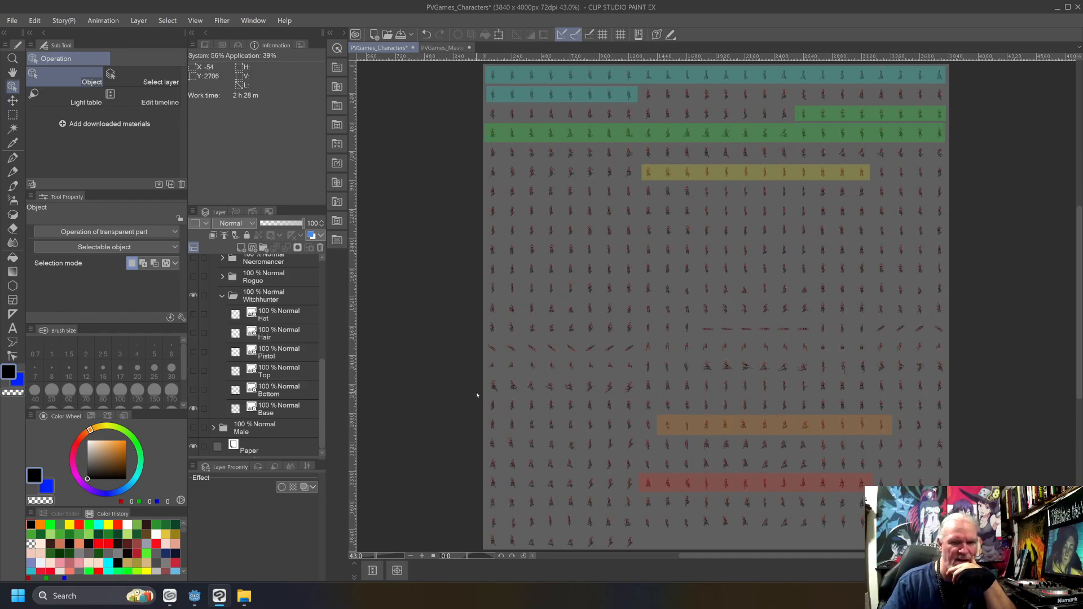
scroll(627, 350, up, 6)
scroll(618, 342, up, 3)
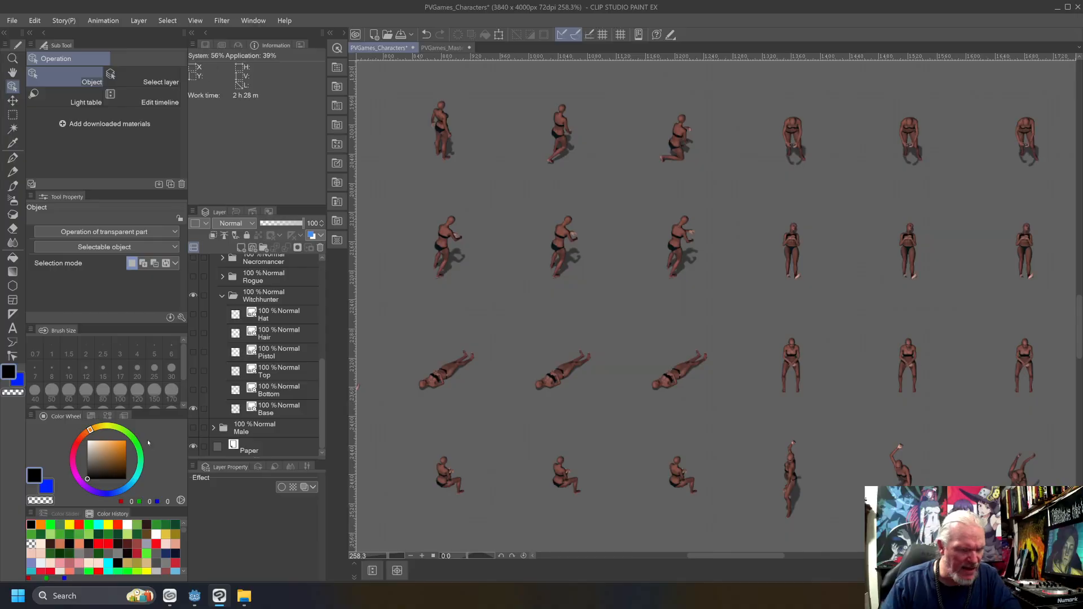
Turn the Witchhunter's Bottom, Top, Pistol, Hair and Hat layers back on one by one, and hide the whole group.
click(193, 390)
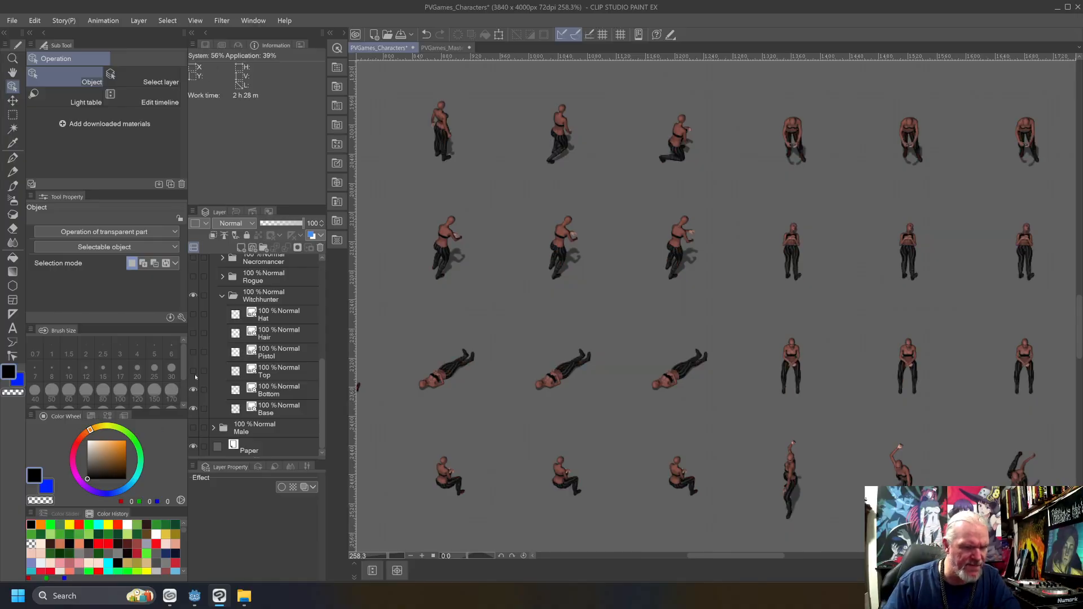
click(193, 370)
click(194, 351)
click(193, 334)
click(193, 314)
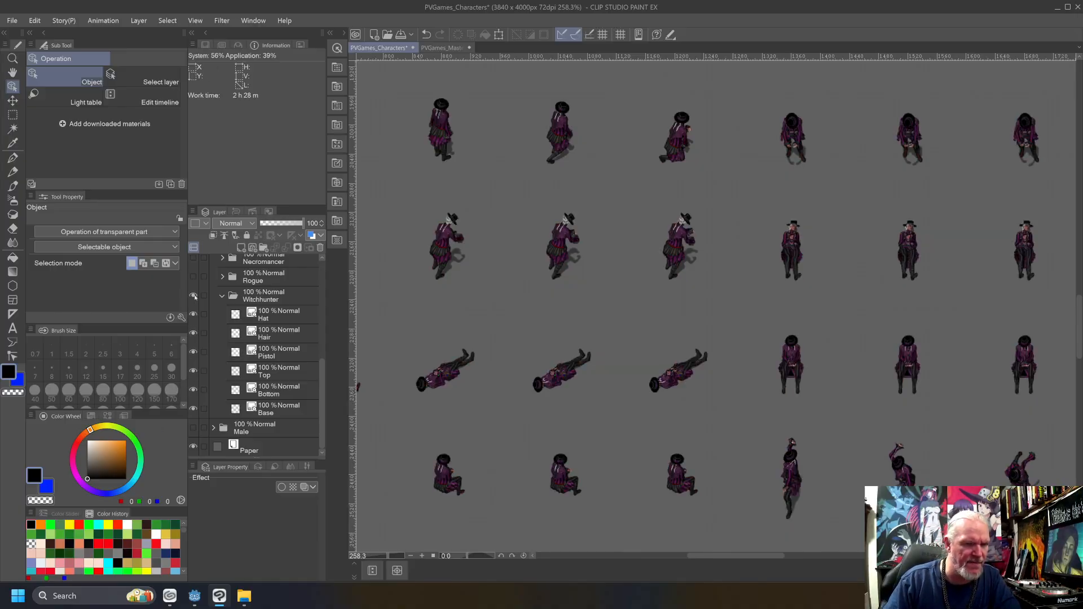
click(194, 295)
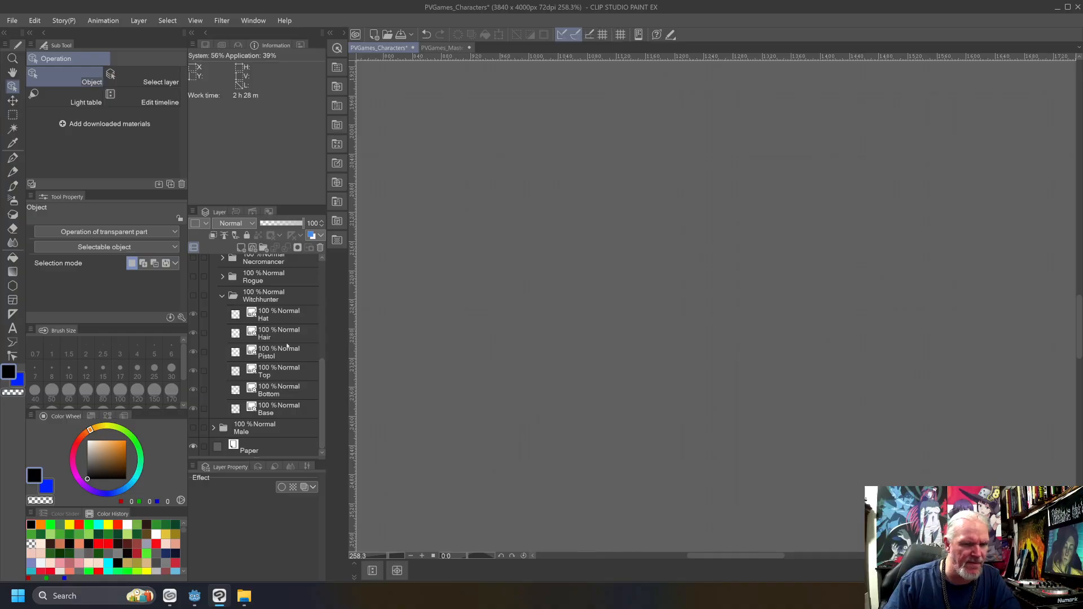
Show the Rogue group and inspect its seated poses up close.
click(193, 277)
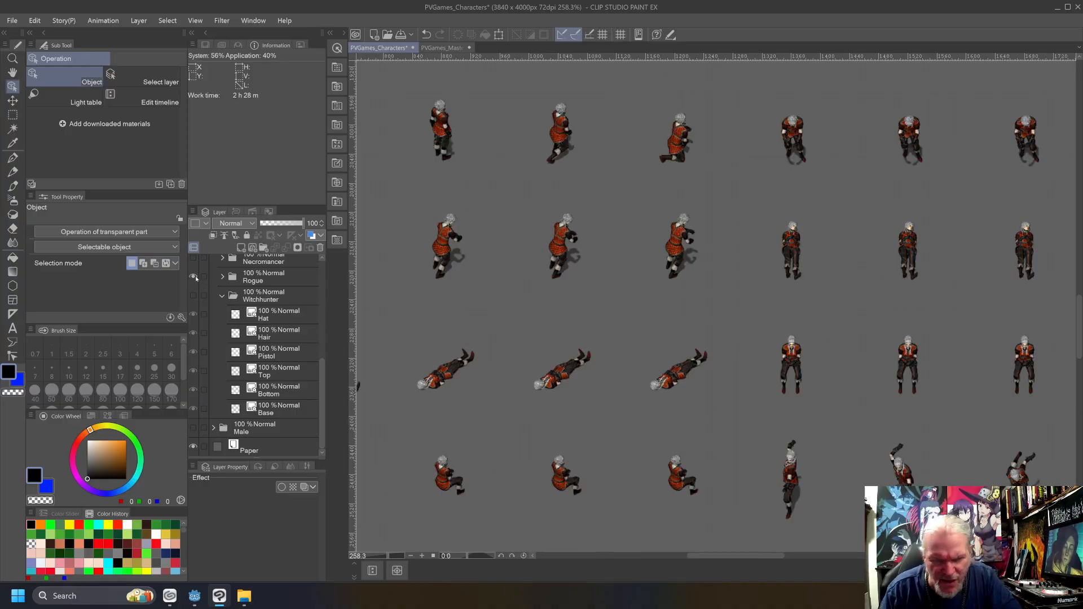
scroll(871, 378, up, 4)
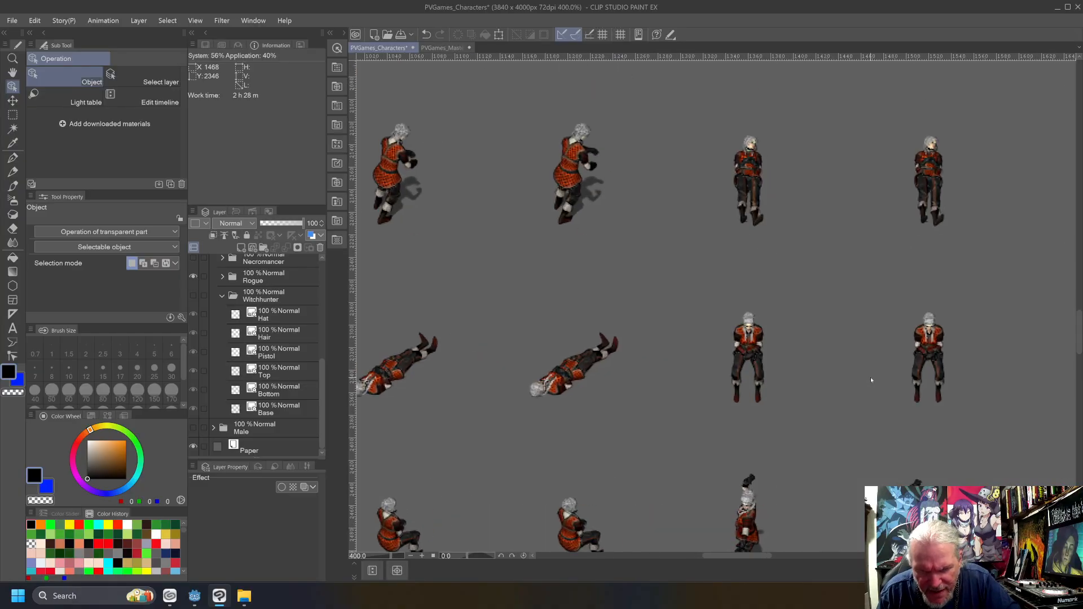
scroll(871, 380, up, 2)
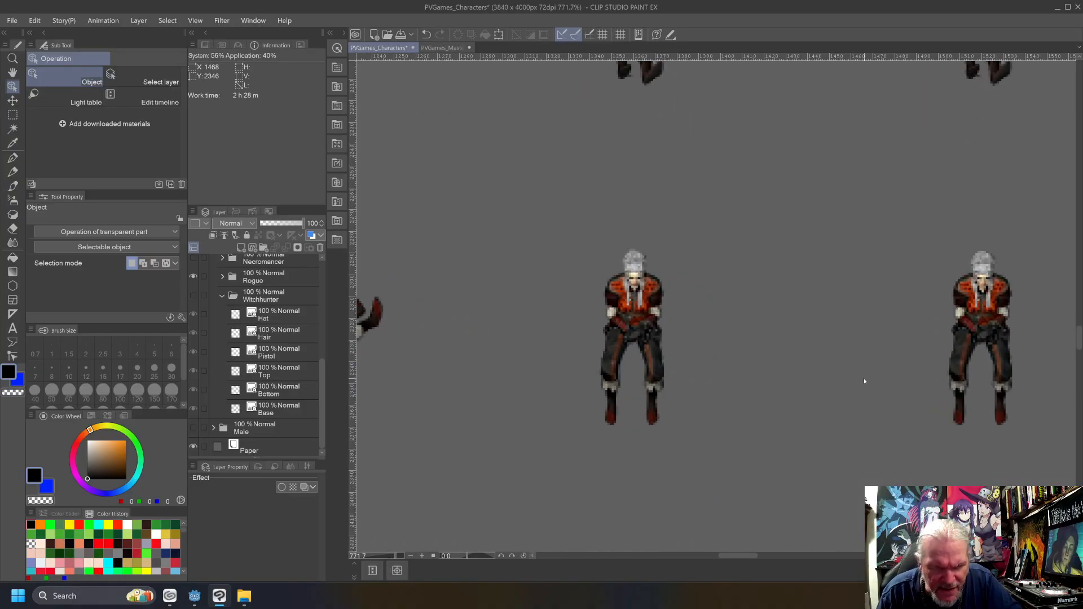
scroll(815, 336, down, 6)
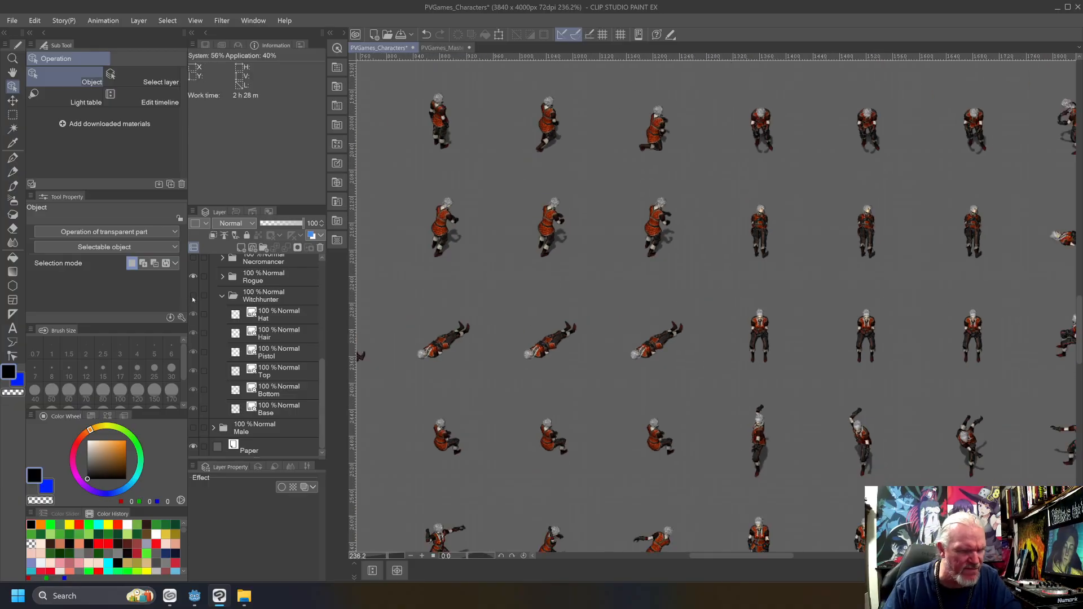
Hide the Rogue group and briefly preview the Necromancer group's poses.
click(193, 276)
click(193, 258)
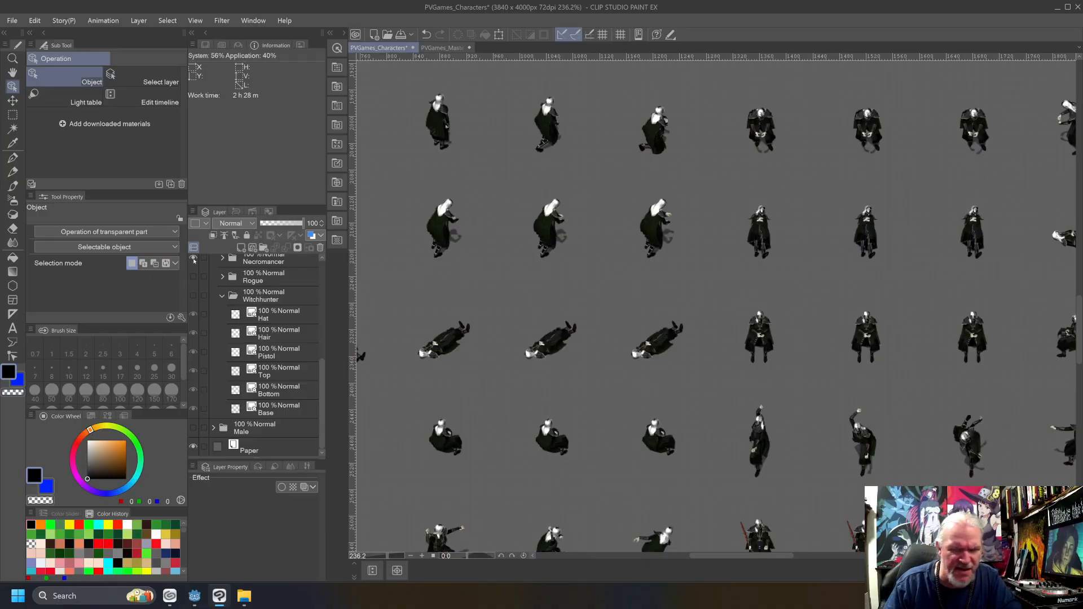
click(193, 258)
Show the Musketeer group and inspect its seated, lying and standing poses up close.
drag(327, 398, 331, 337)
click(193, 373)
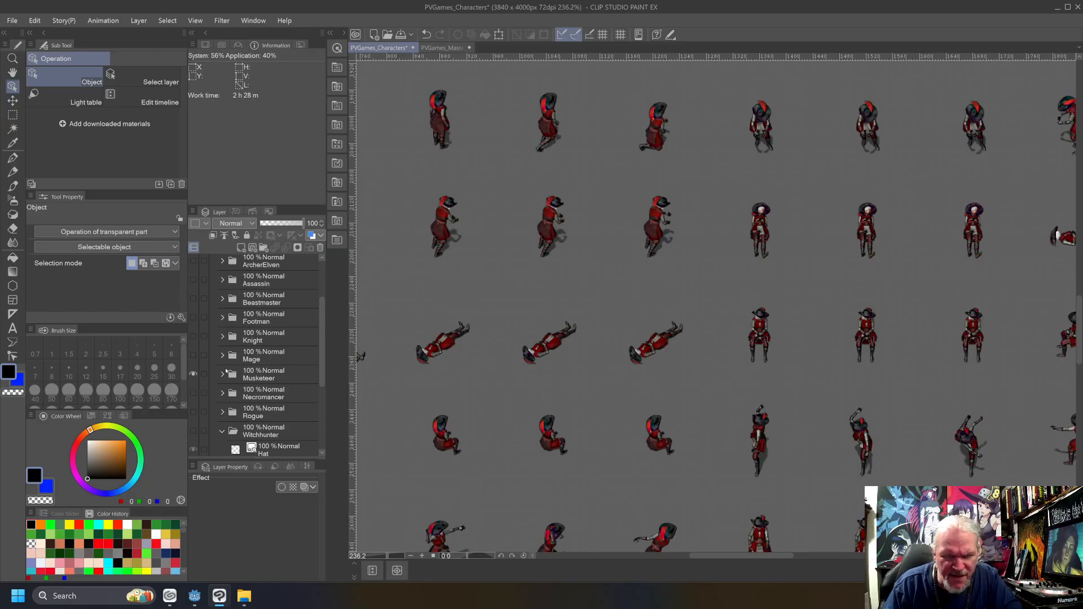
scroll(550, 360, up, 3)
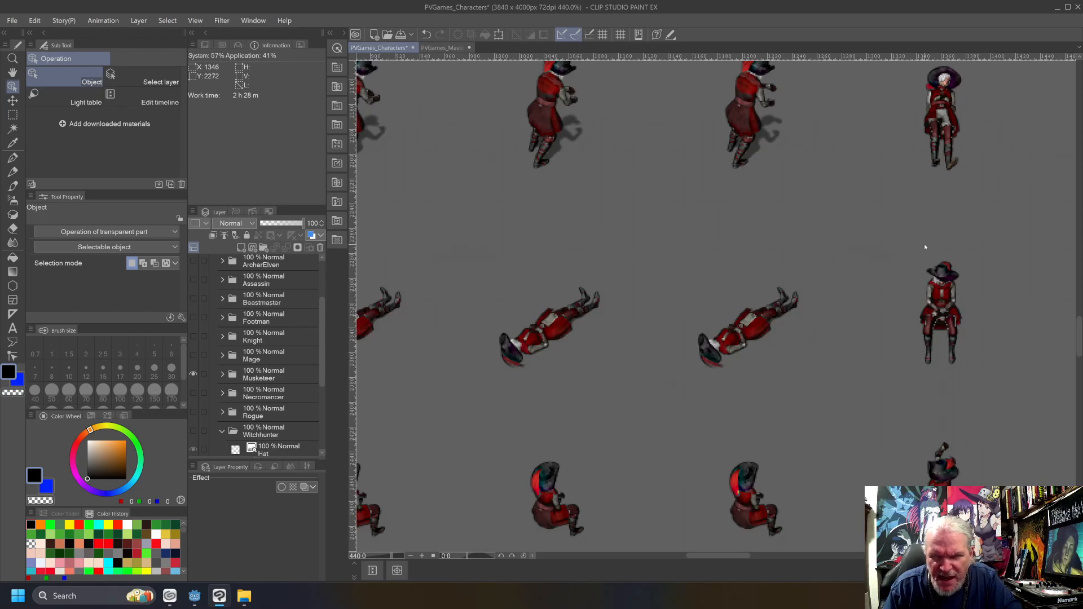
scroll(933, 196, up, 2)
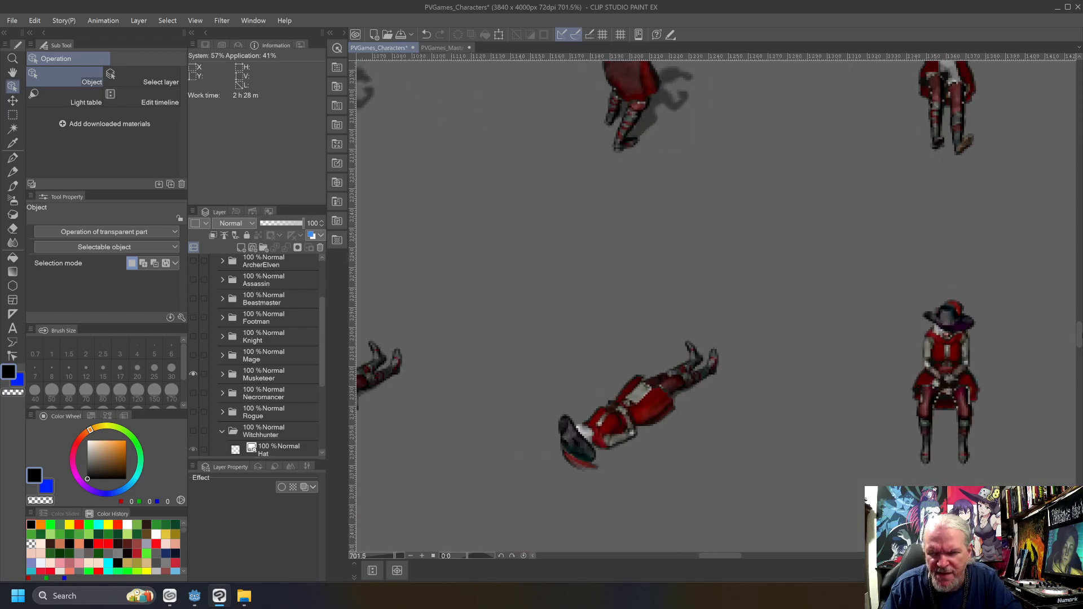
drag(1077, 335, 1078, 320)
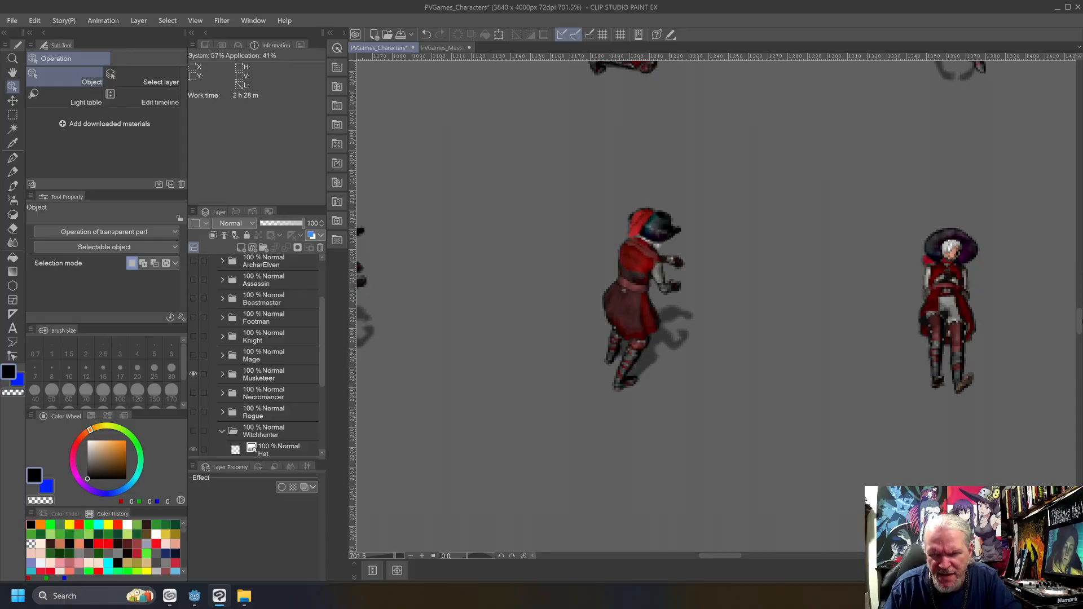
Hide the Musketeer group and briefly preview the Mage group's poses.
click(193, 373)
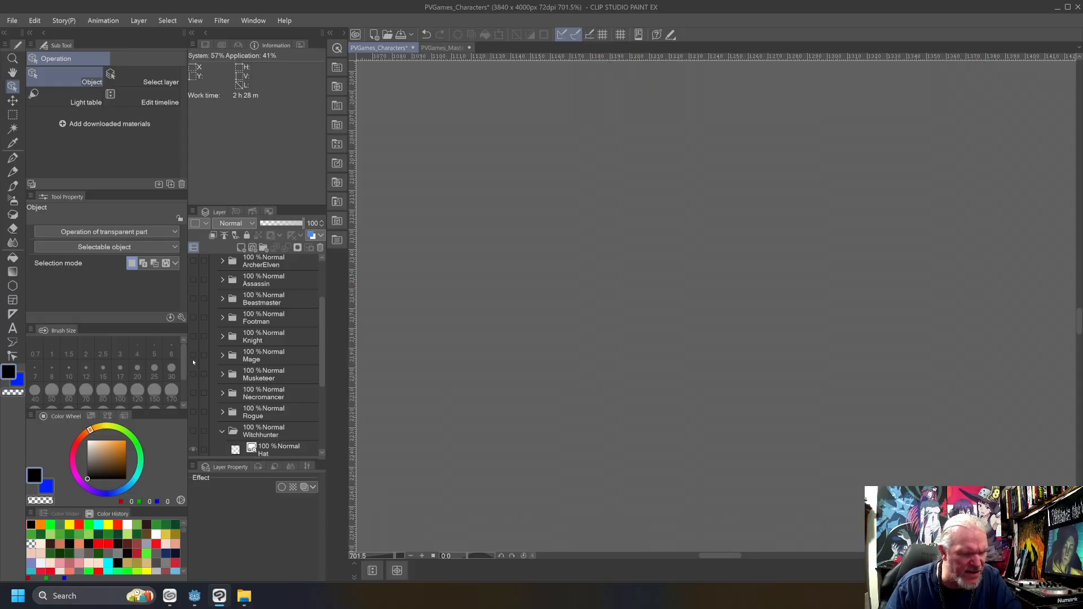
click(193, 355)
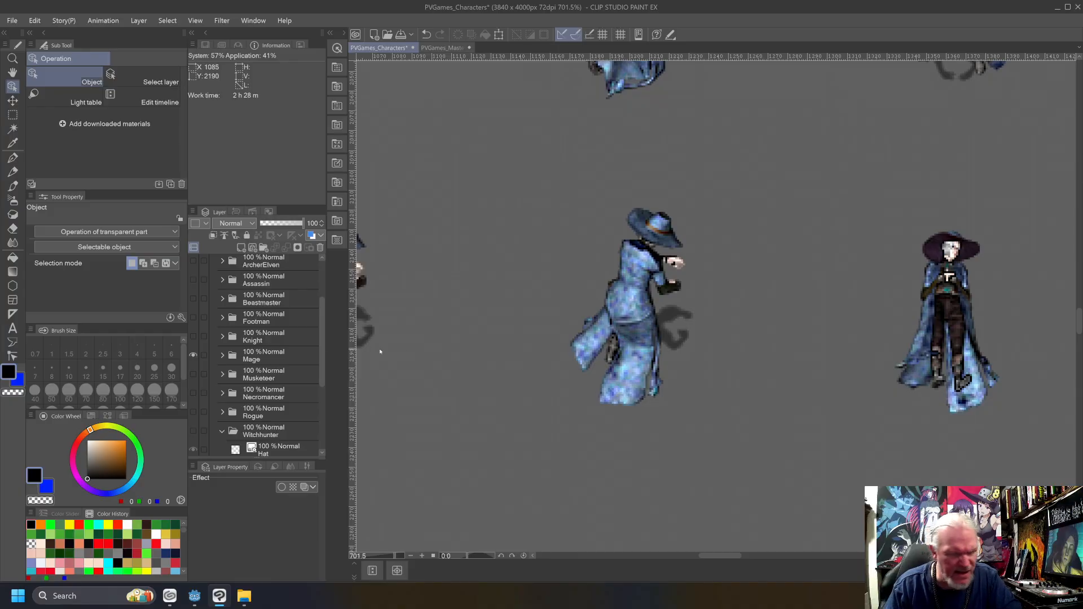
click(193, 354)
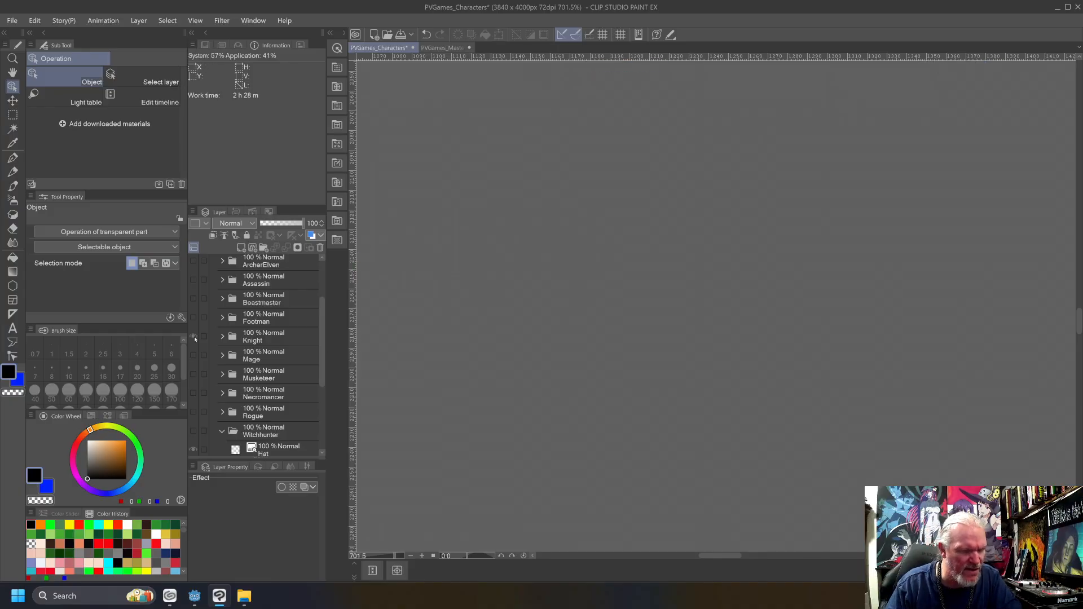
Show the Knight group and expand it to list its equipment layers.
click(193, 337)
click(193, 336)
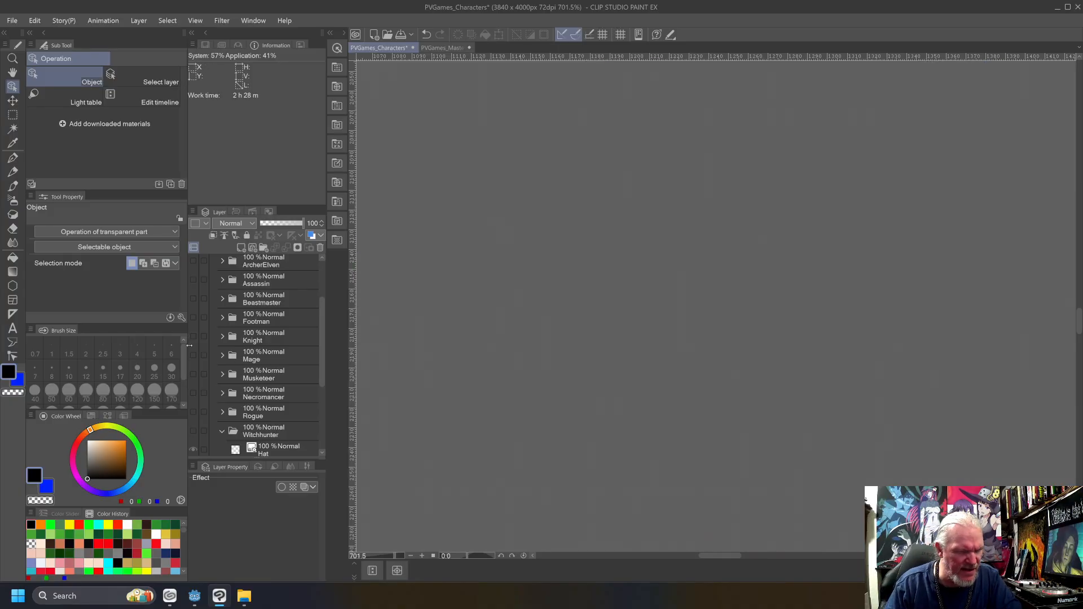
click(194, 337)
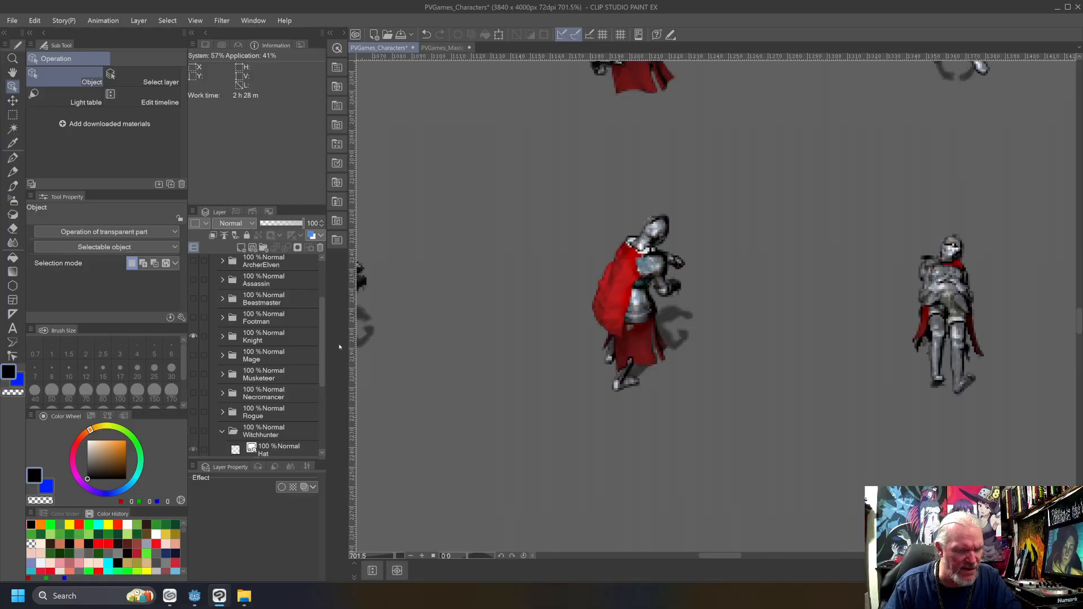
click(221, 336)
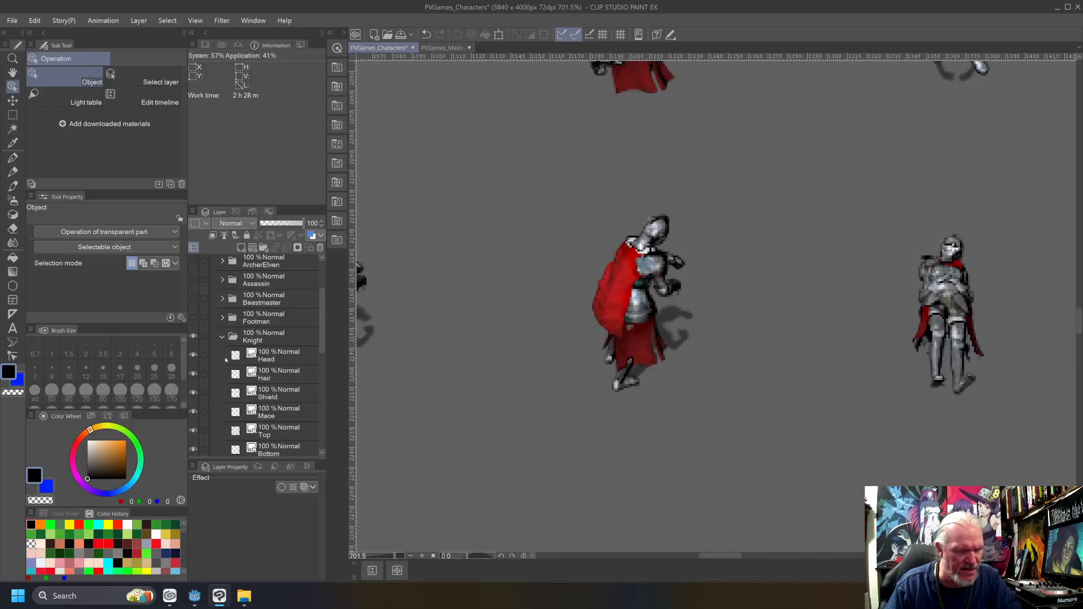
Briefly hide the Knight's Head layer to inspect the hair beneath the helmet, restore it, and collapse and hide the Knight group.
click(192, 355)
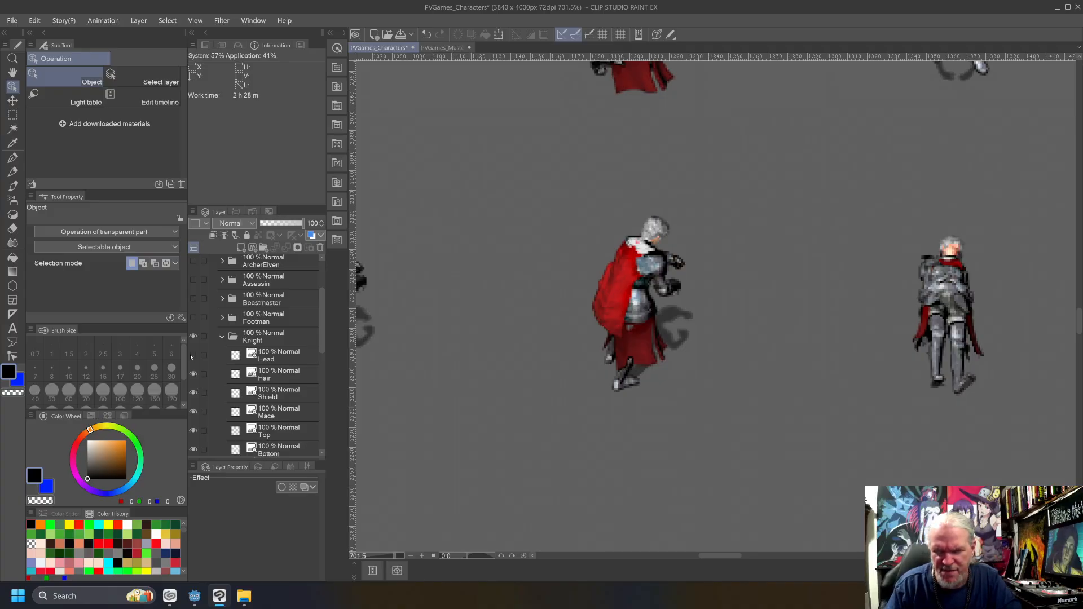
click(192, 355)
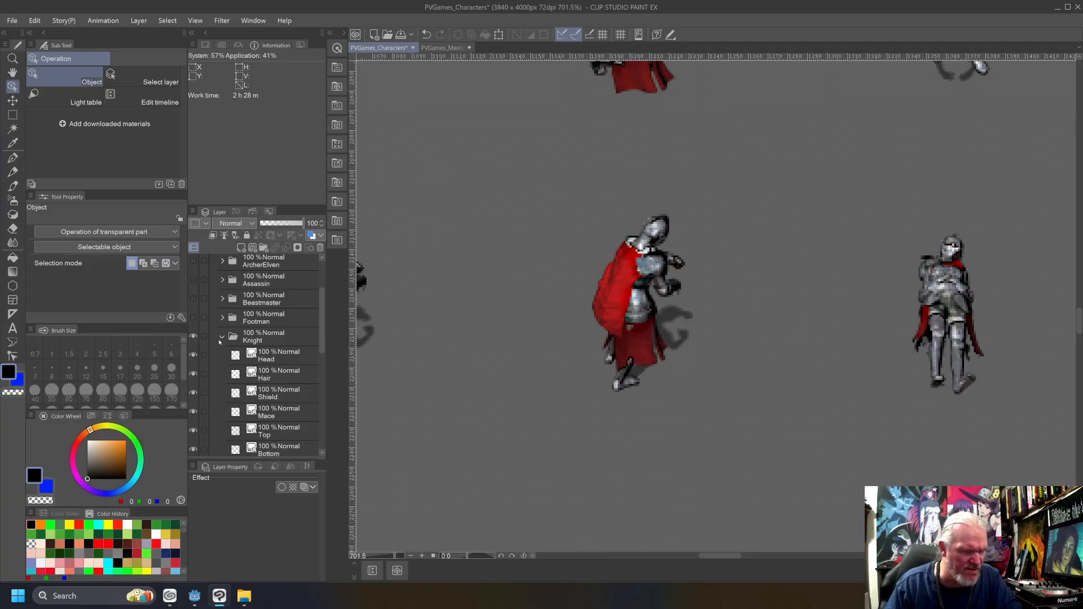
click(221, 338)
click(193, 336)
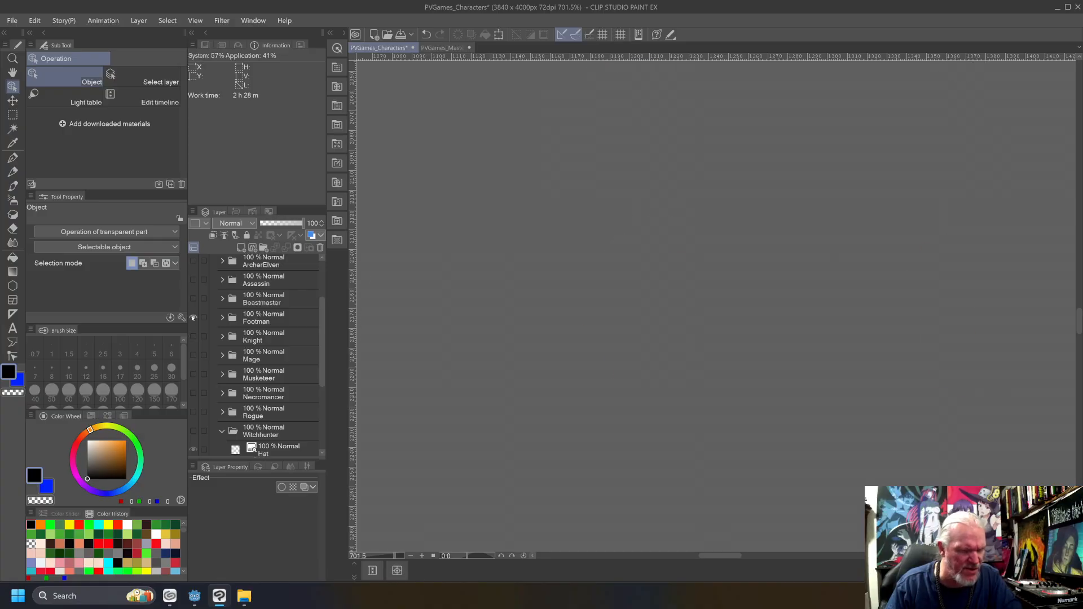
Show and expand the Footman group, briefly hide its Head and Hair layers to inspect the bare head, restore them and hide the group.
click(193, 318)
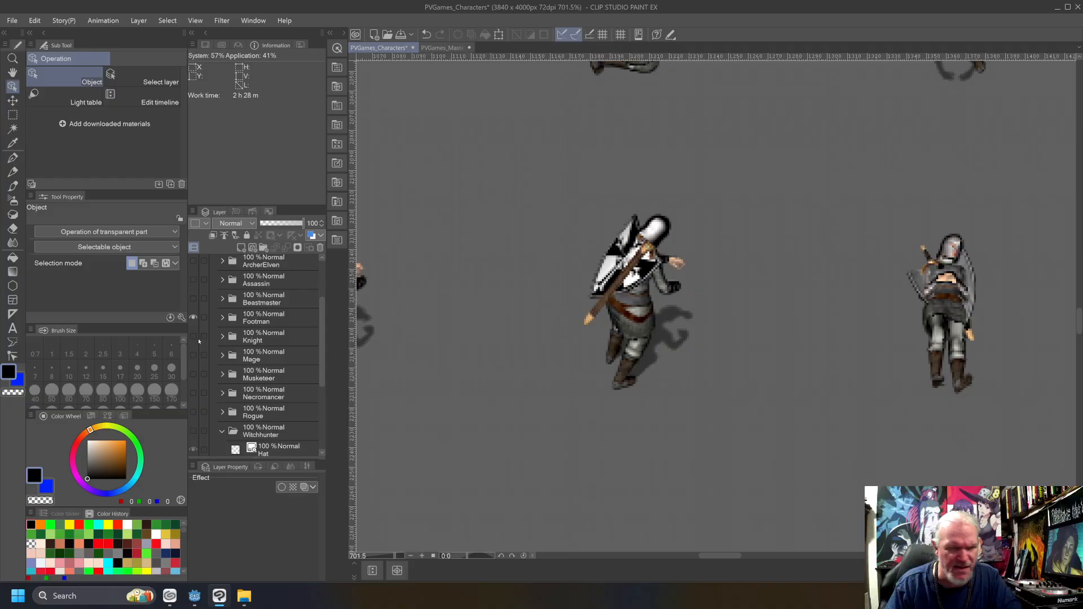
click(222, 319)
click(200, 337)
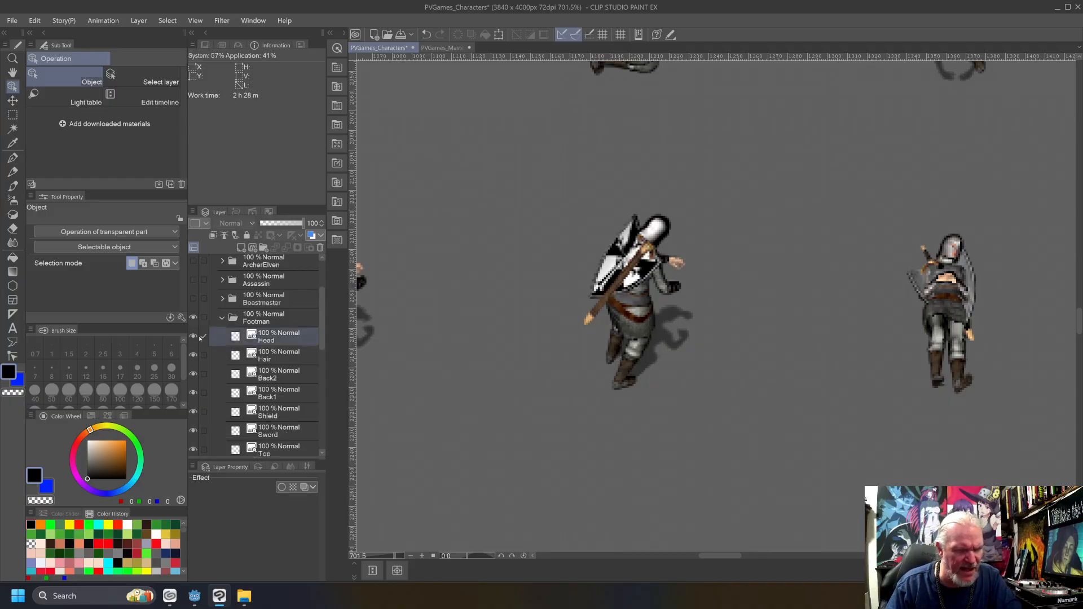
click(202, 337)
click(193, 337)
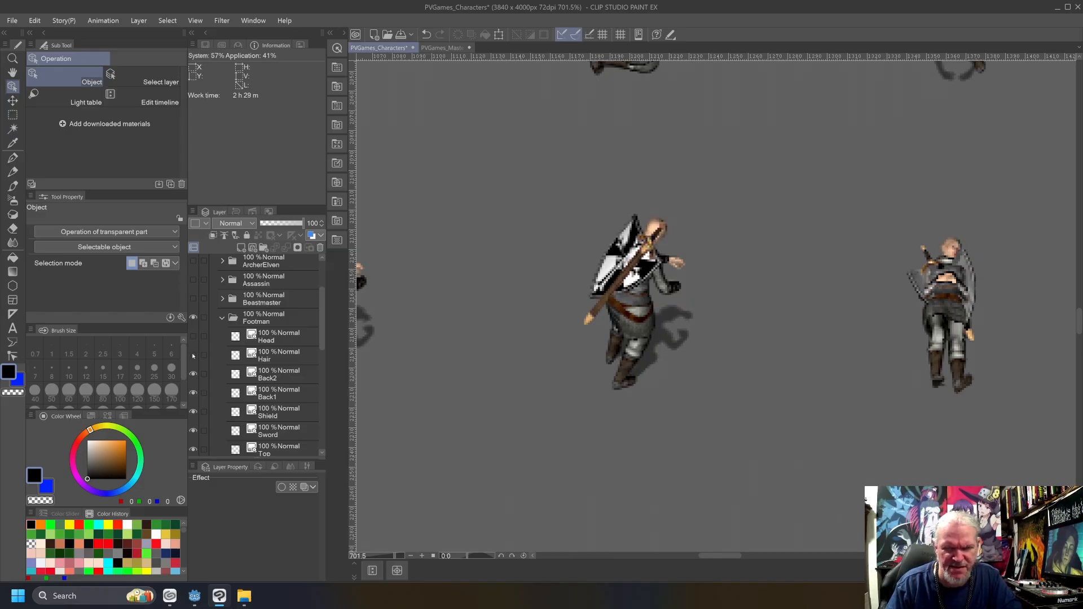
click(193, 355)
click(193, 337)
click(194, 318)
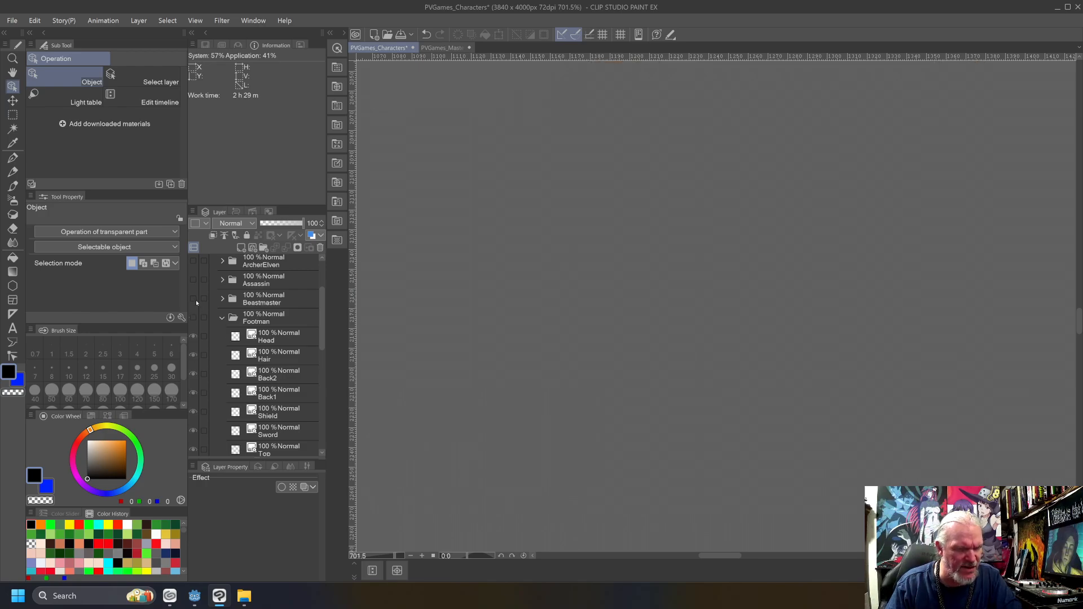
Show and expand the Assassin group, briefly hide its Head layer to inspect the hair under the hood, and collapse the group.
click(197, 302)
click(199, 300)
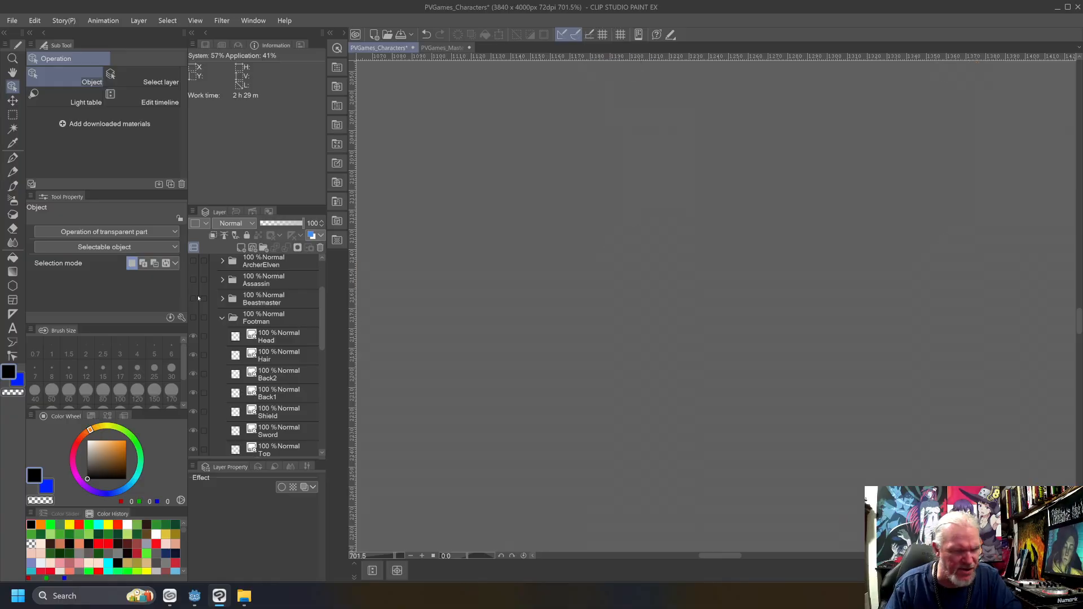
click(194, 280)
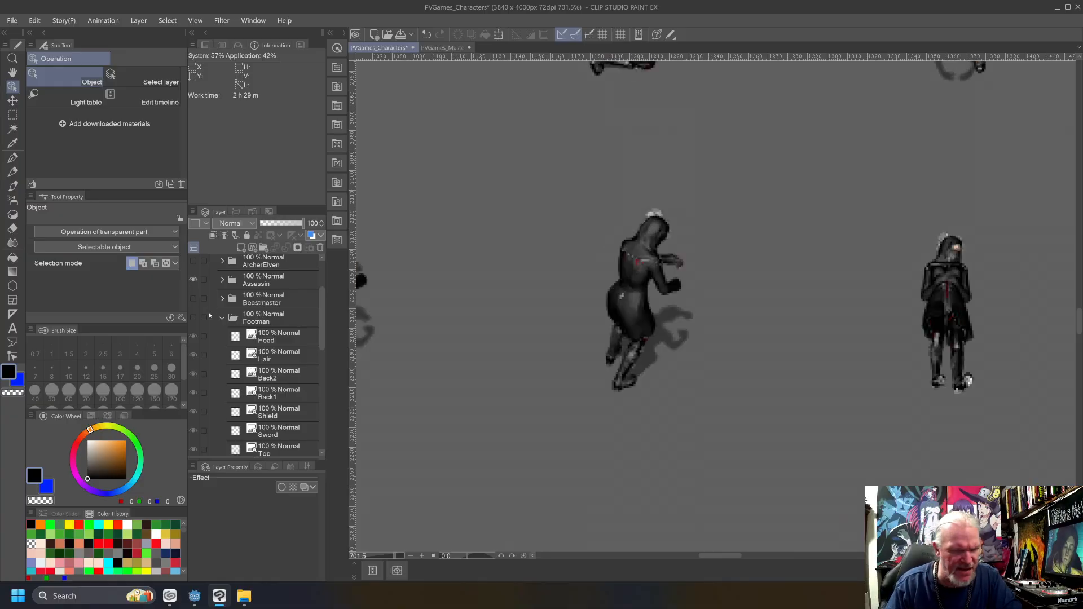
click(223, 279)
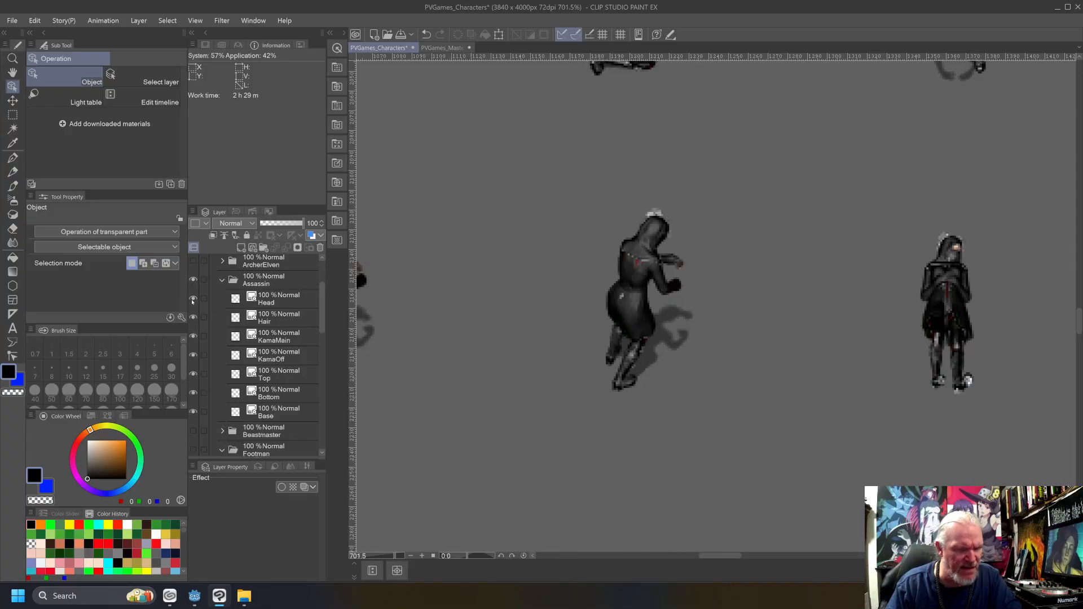
click(193, 299)
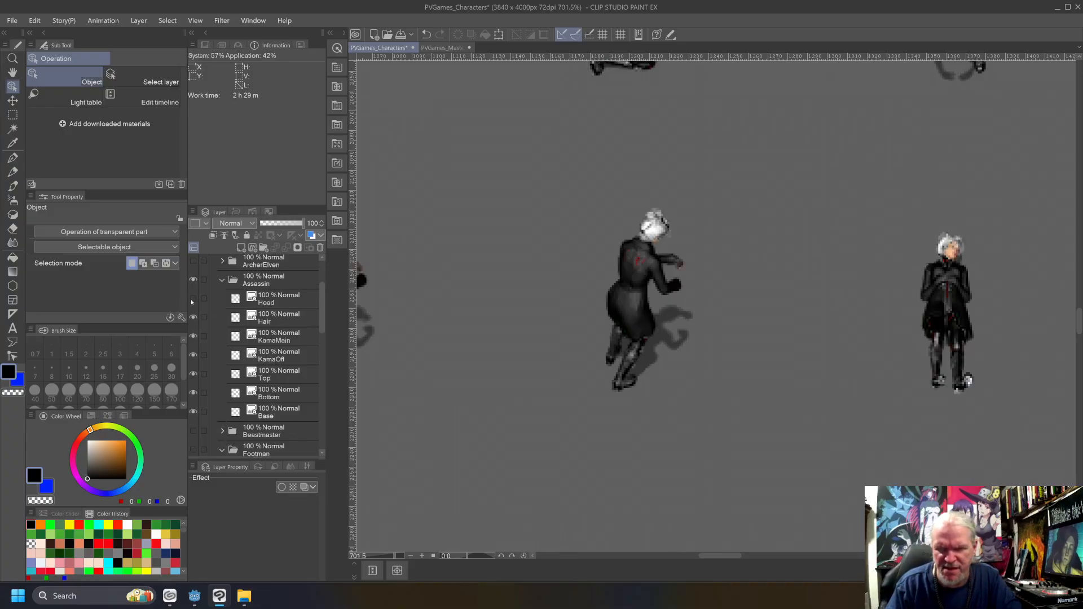
click(193, 299)
click(222, 280)
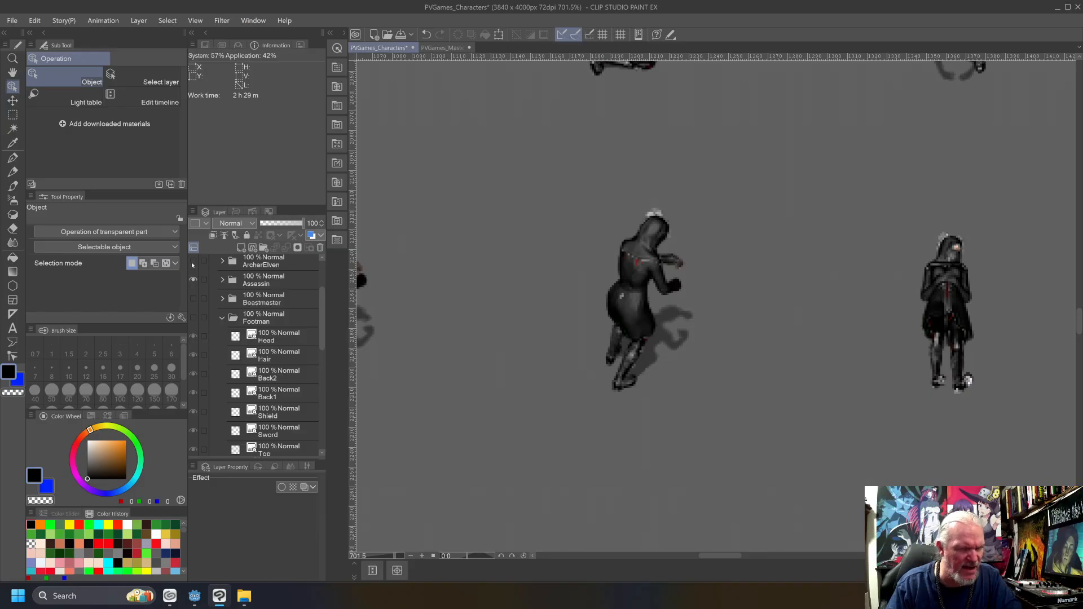
Swap the Assassin for the ArcherElven group, toggle its Hair layer to inspect the head, and collapse and hide the group.
click(193, 260)
click(192, 280)
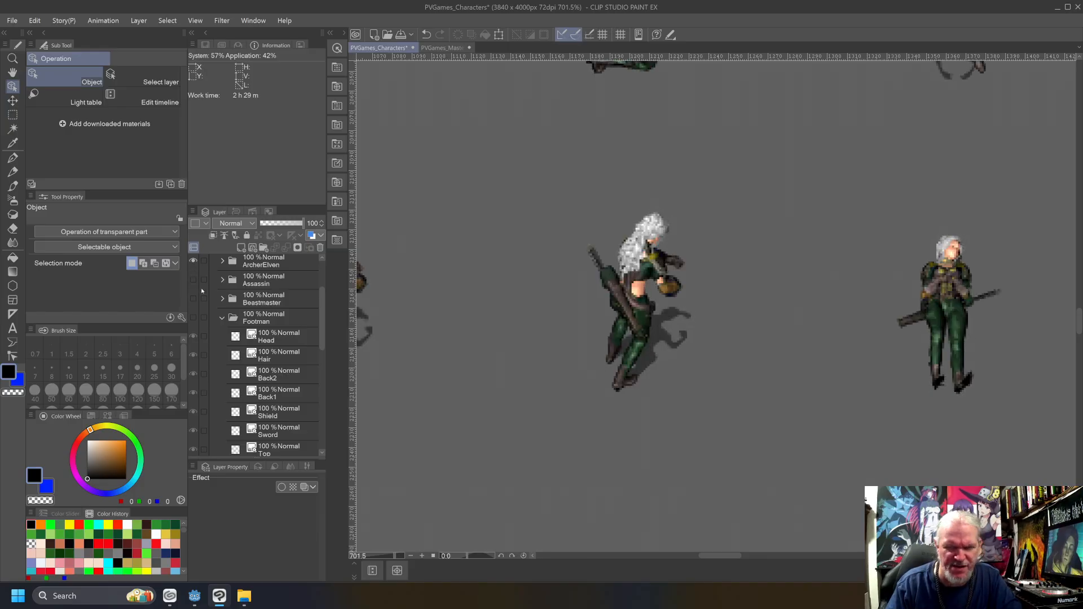
click(222, 262)
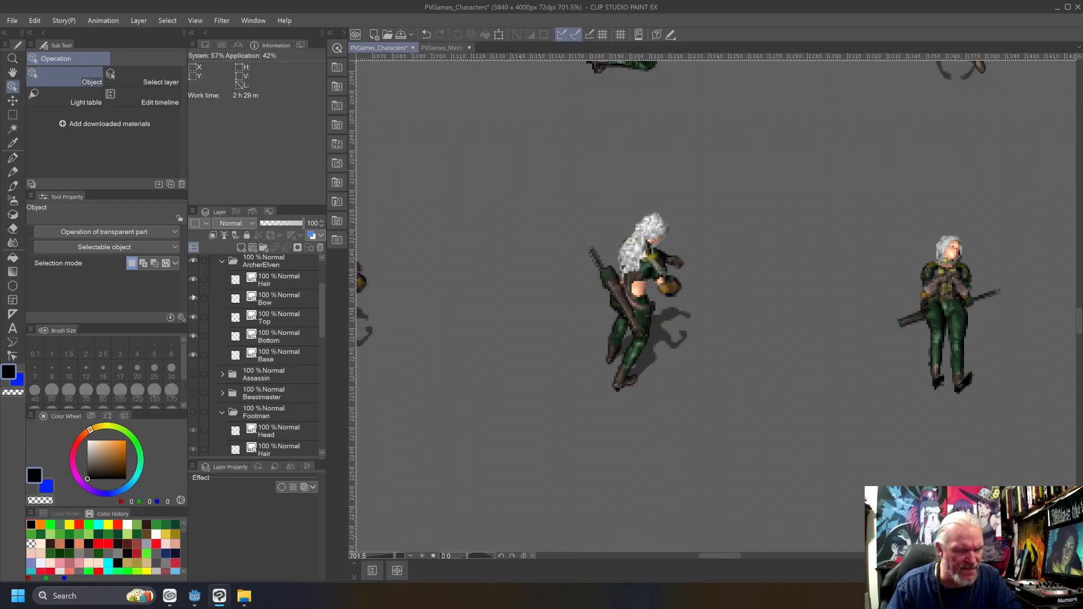
click(193, 280)
click(193, 280)
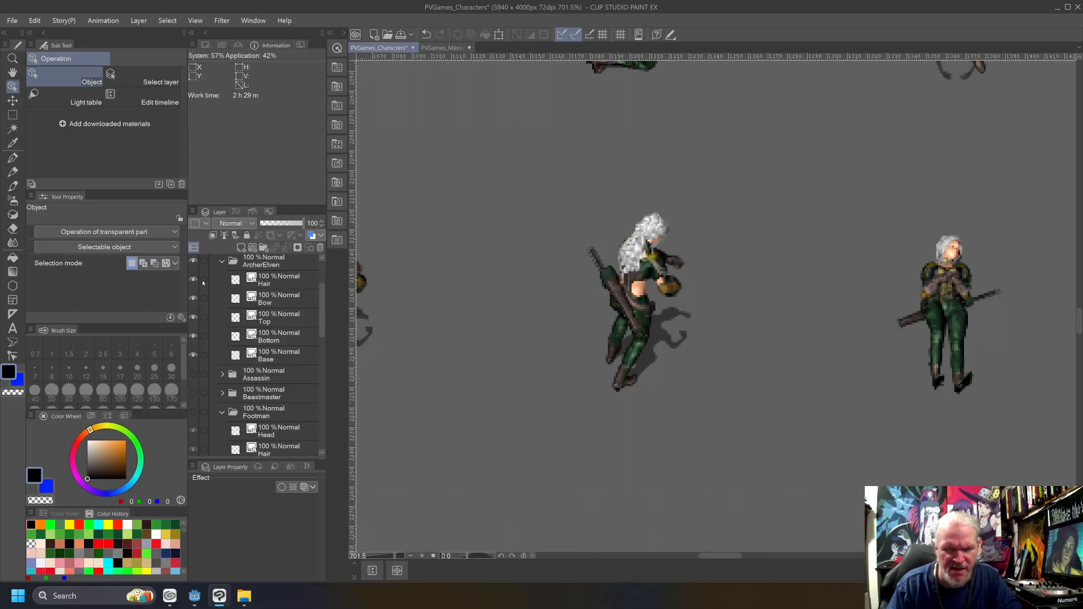
click(221, 263)
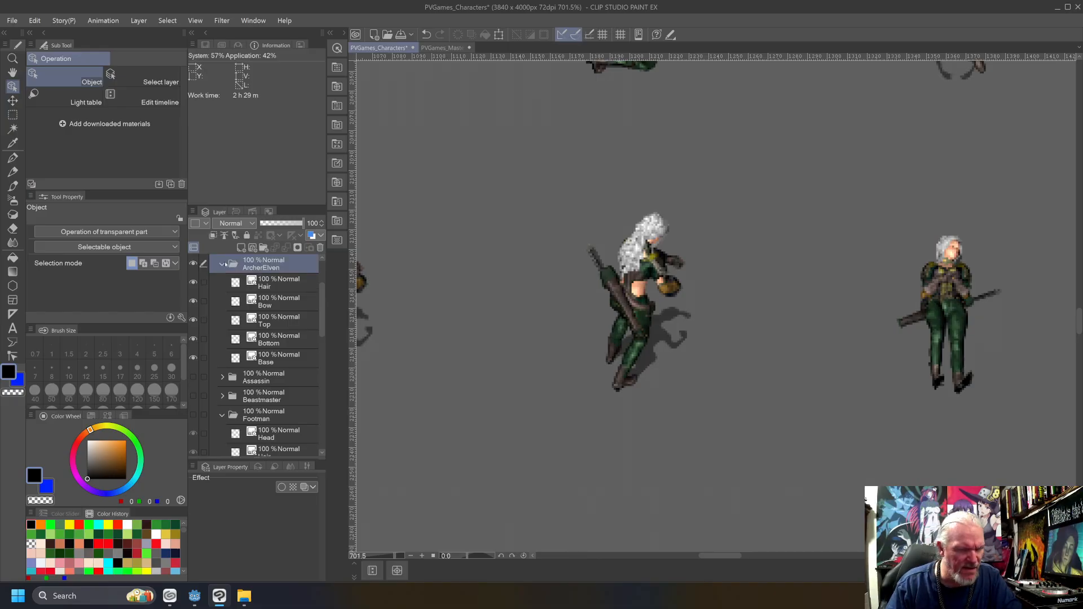
click(193, 263)
Briefly show the Archer group to preview its hat and hair, and hide it again.
scroll(322, 313, up, 3)
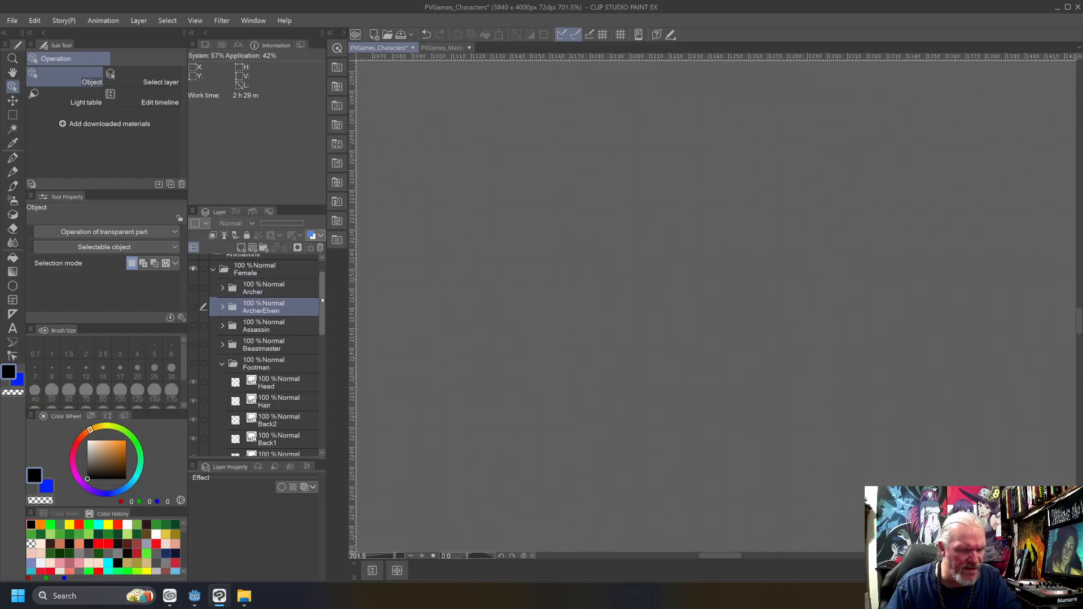
click(204, 302)
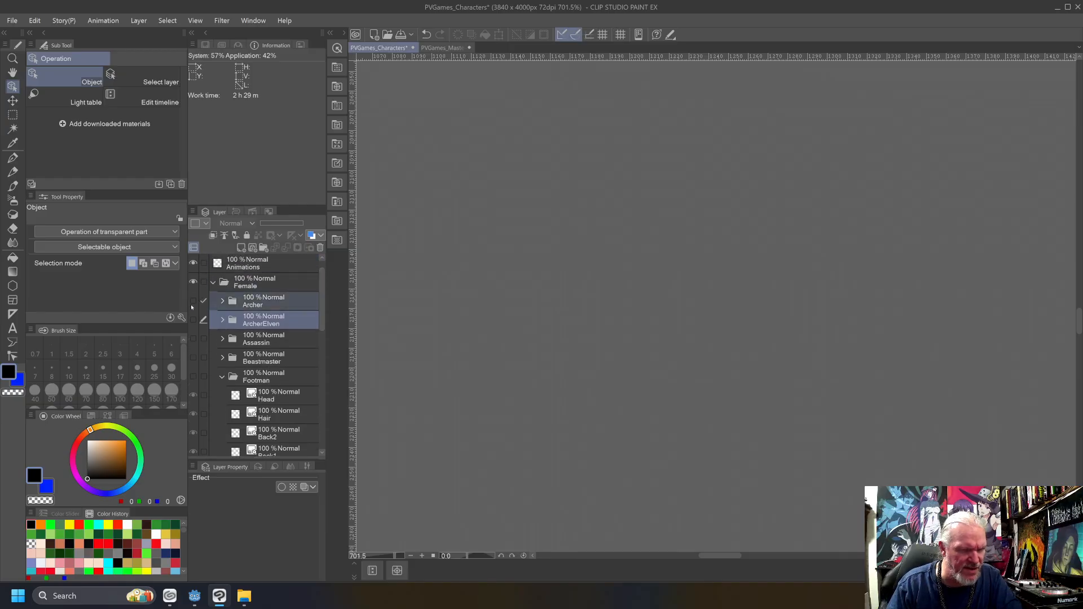
click(194, 302)
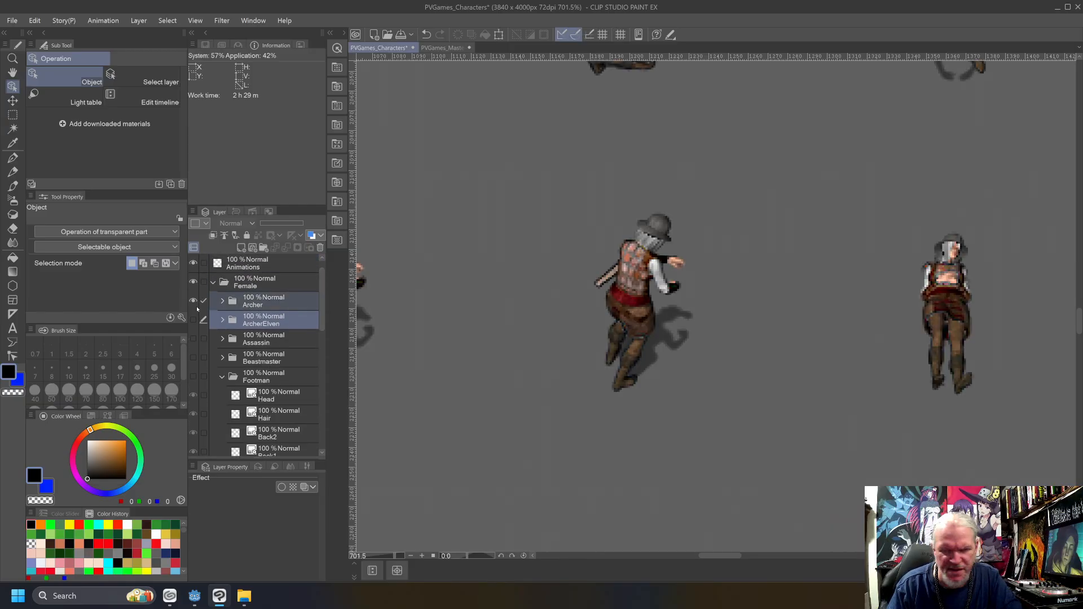
click(193, 301)
click(215, 317)
Show the Footman group again, toggle its Head layer to recheck the hair under the helmet, and hide the group.
scroll(209, 339, down, 2)
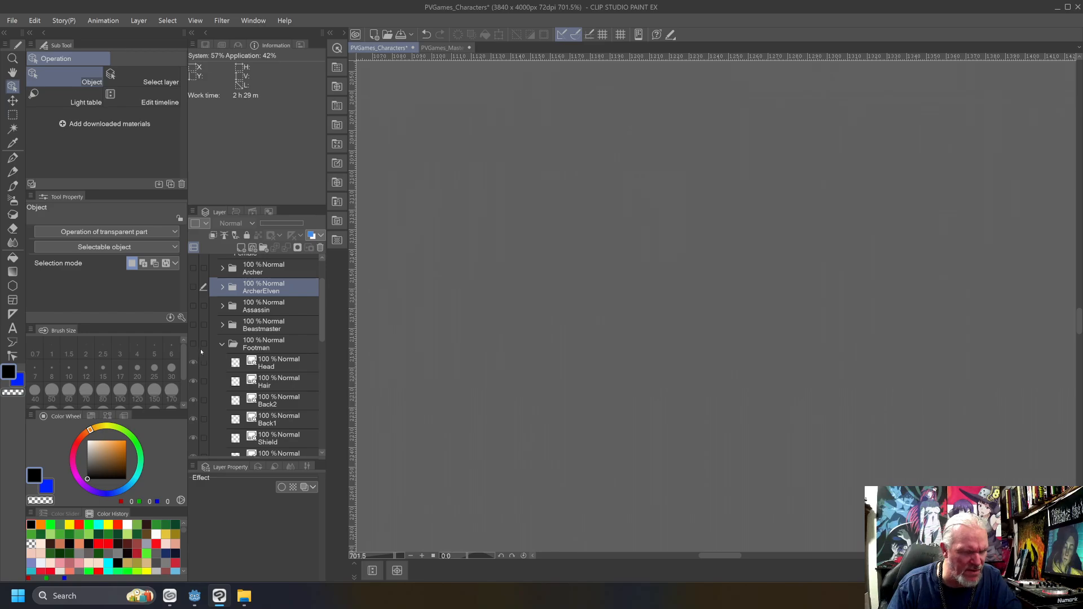
click(193, 344)
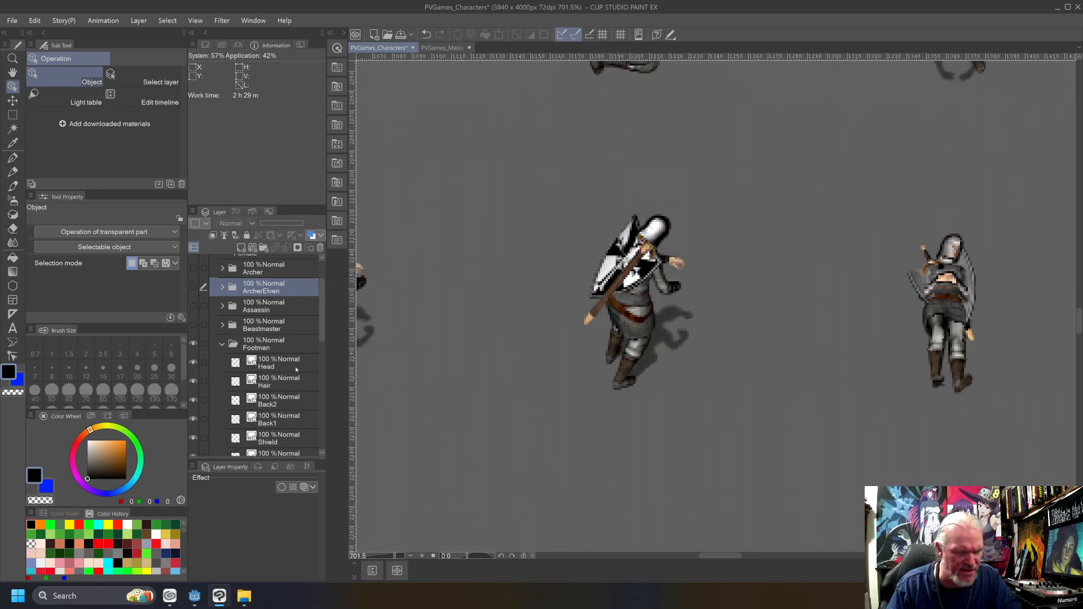
click(193, 362)
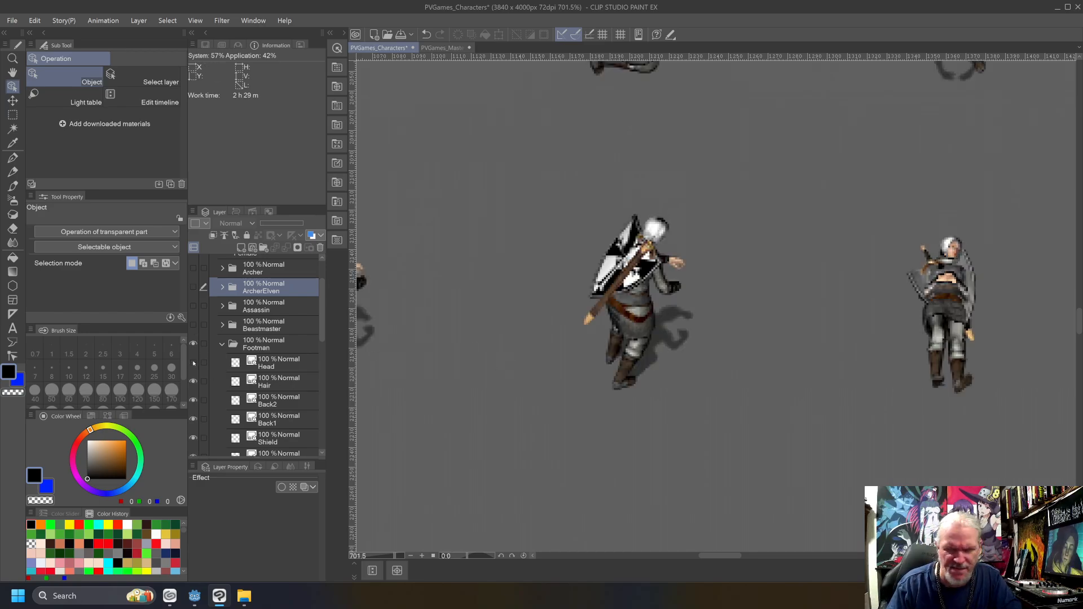
click(193, 363)
click(193, 344)
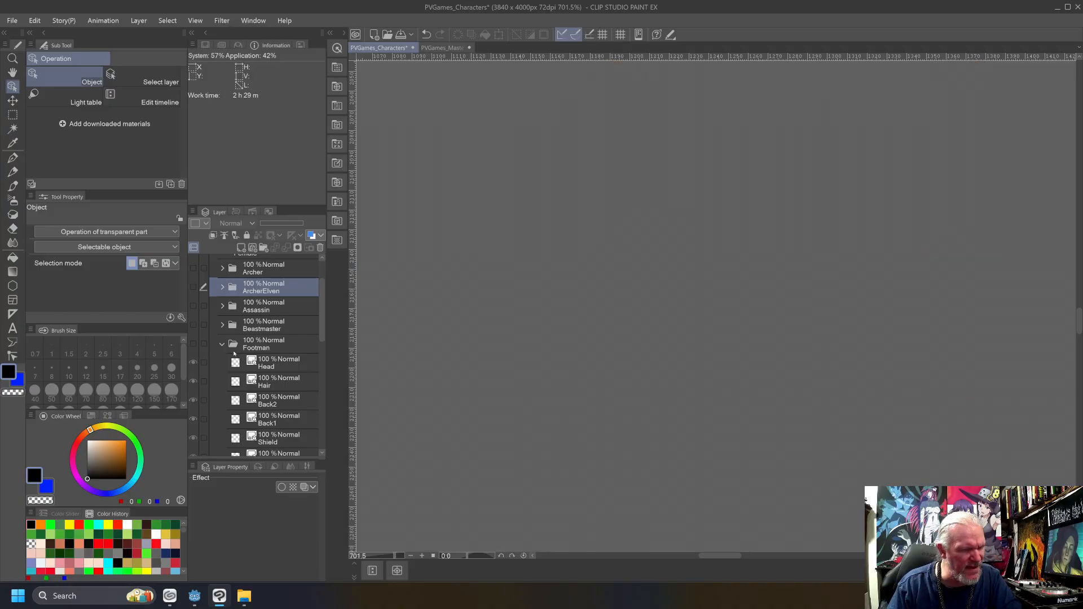
Show the Witchhunter group on the canvas and collapse the Footman group's layer list.
scroll(236, 356, down, 3)
scroll(227, 416, down, 3)
click(222, 415)
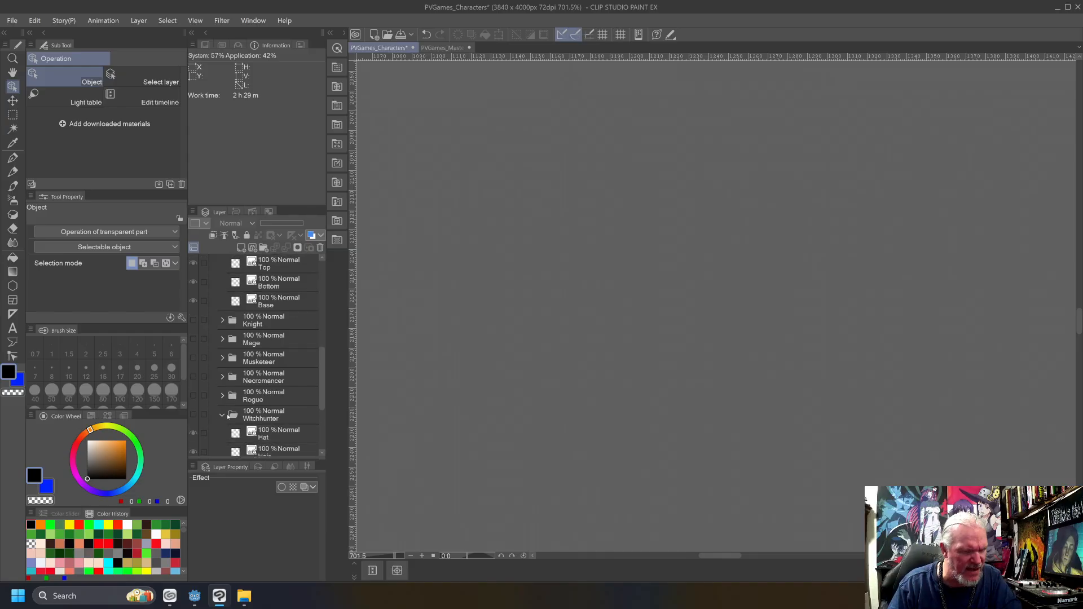
click(193, 416)
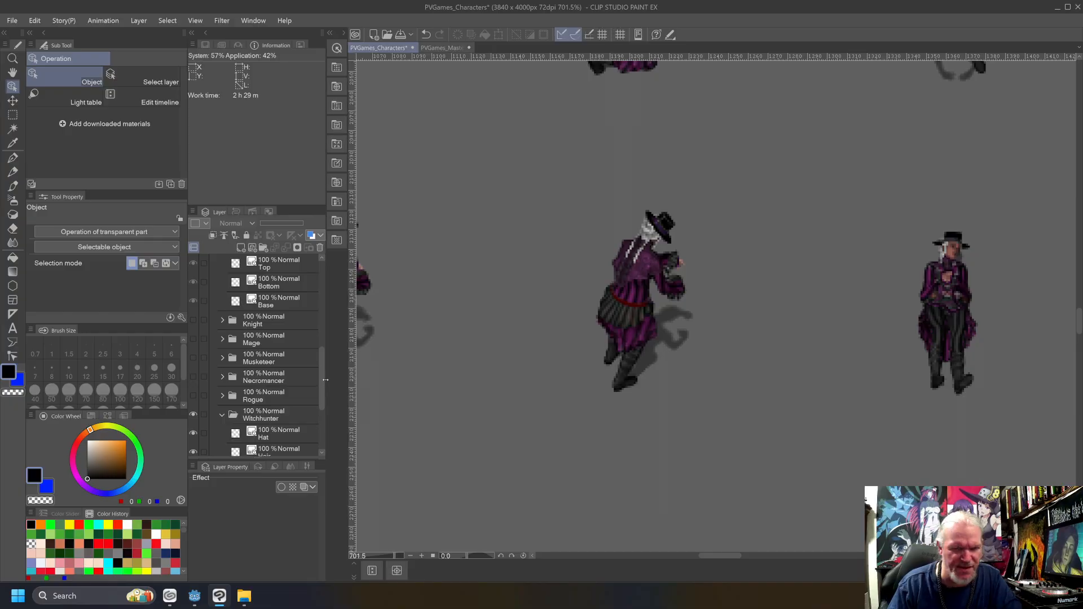
drag(320, 379, 327, 308)
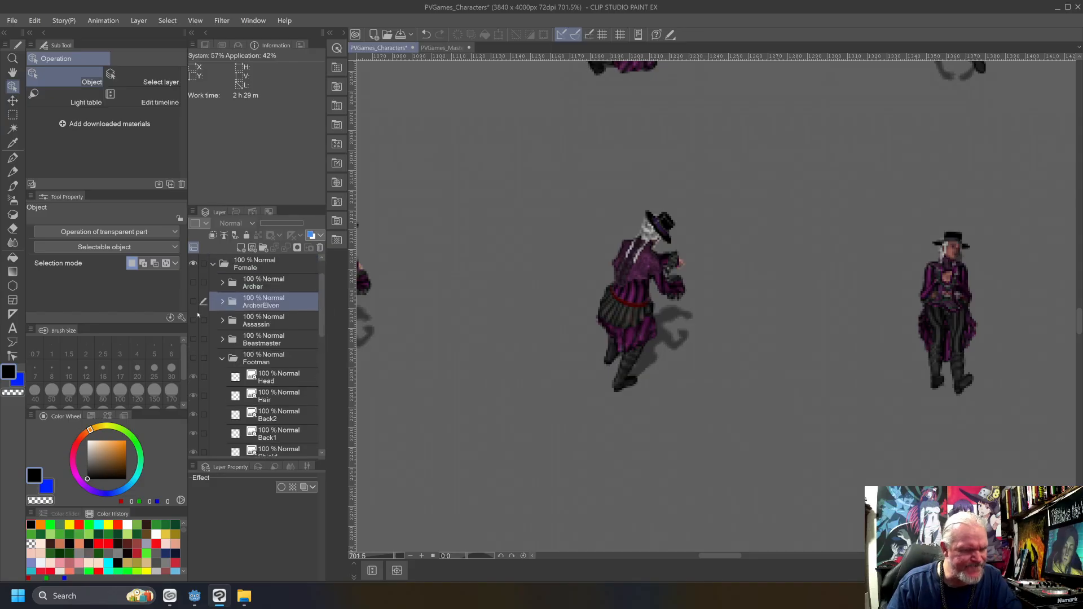
click(224, 365)
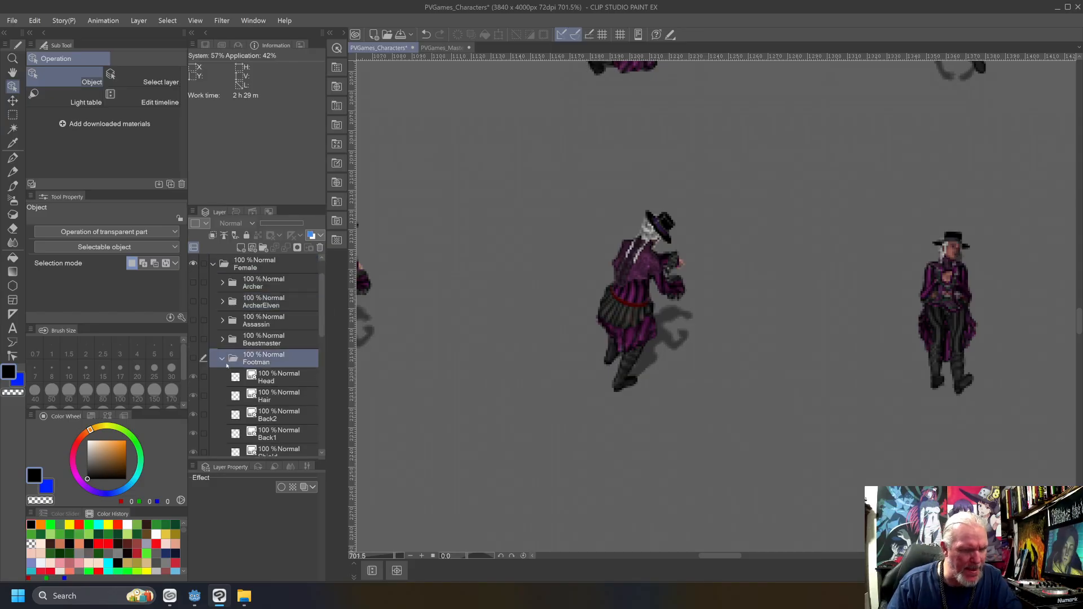
click(222, 358)
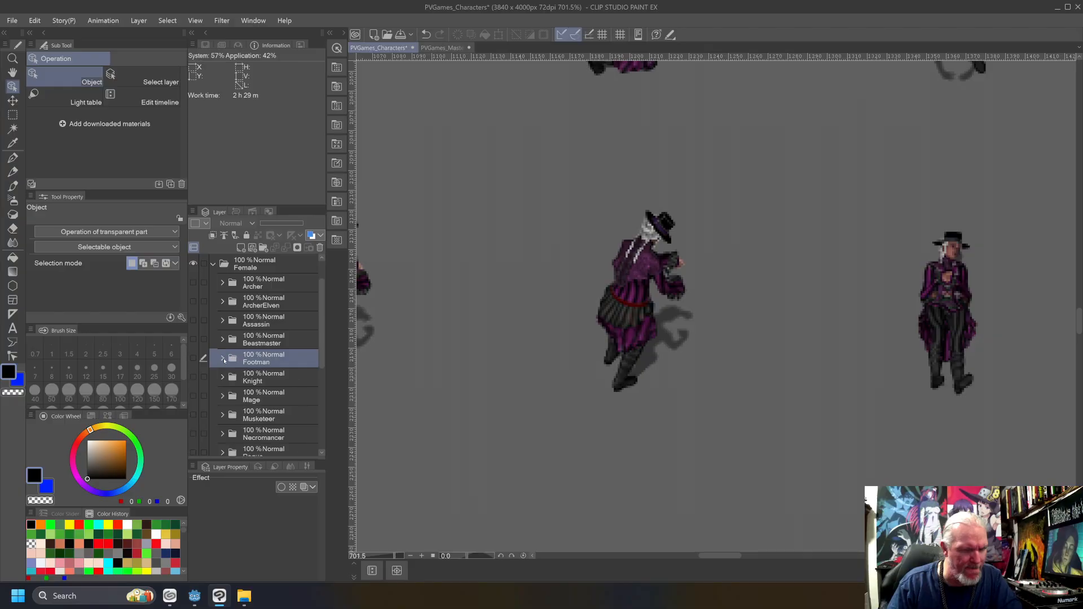
Briefly show the Beastmaster, Assassin and ArcherElven groups one at a time to compare each with the visible Witchhunter.
click(193, 339)
click(193, 339)
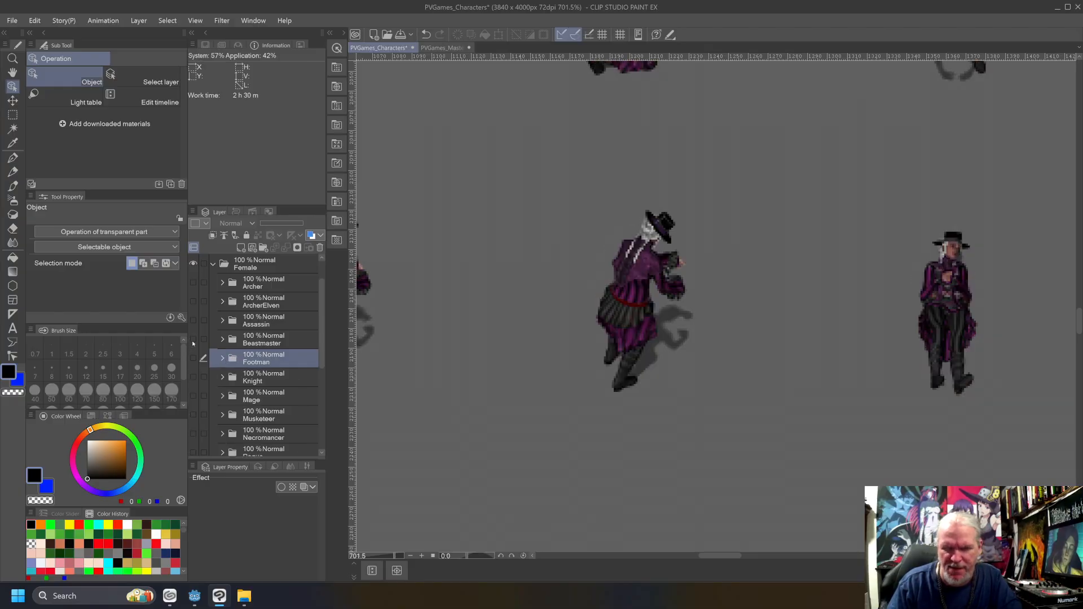
click(193, 320)
click(193, 320)
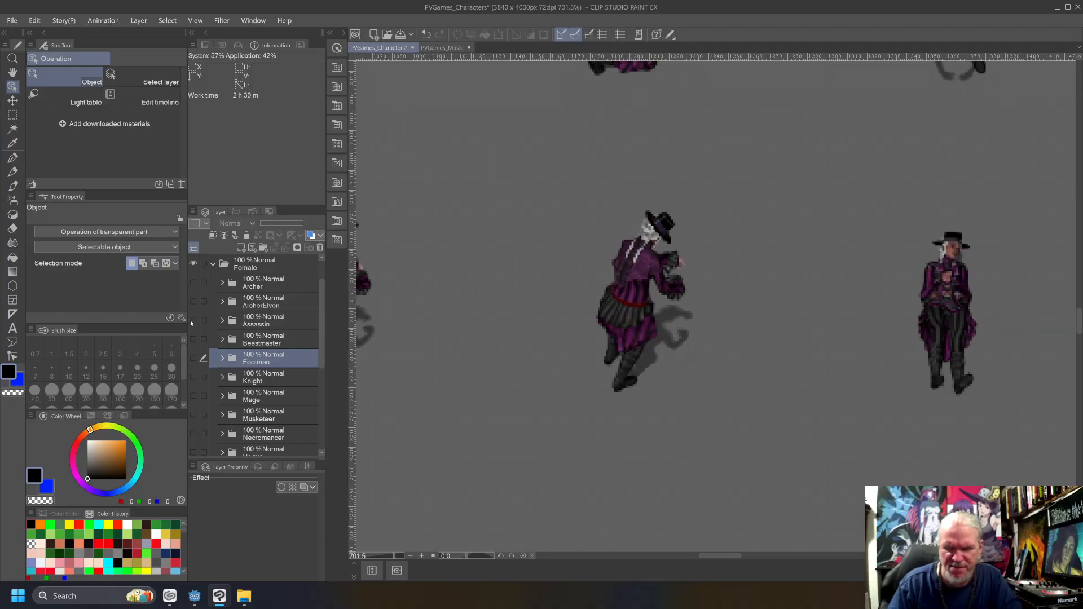
click(191, 301)
click(191, 302)
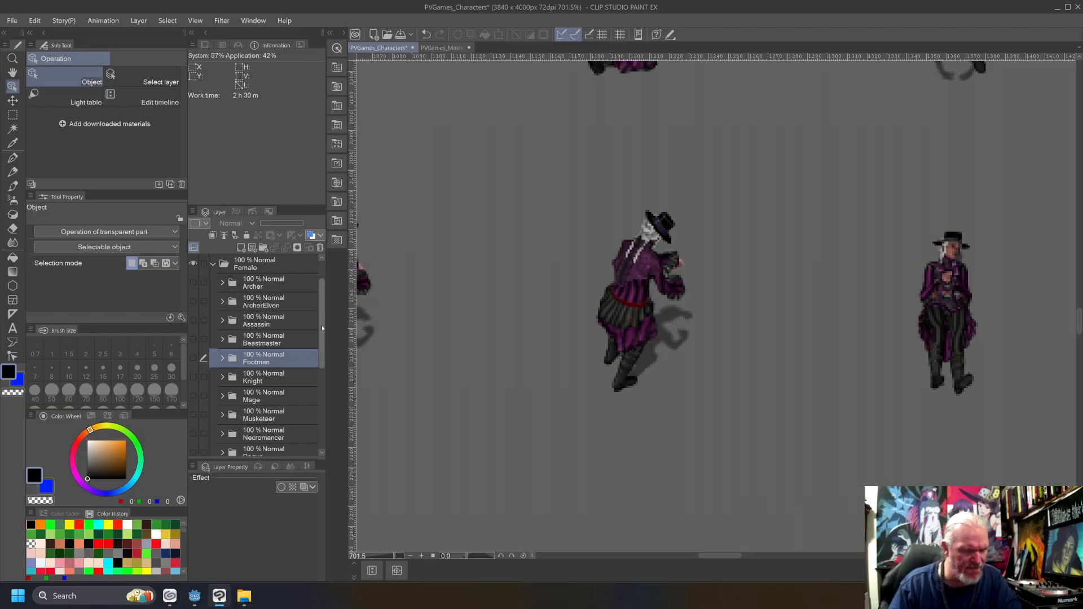
Show the Footman group together with the Witchhunter and inspect where the two outfits overlap across the seated and lying poses.
scroll(195, 315, down, 3)
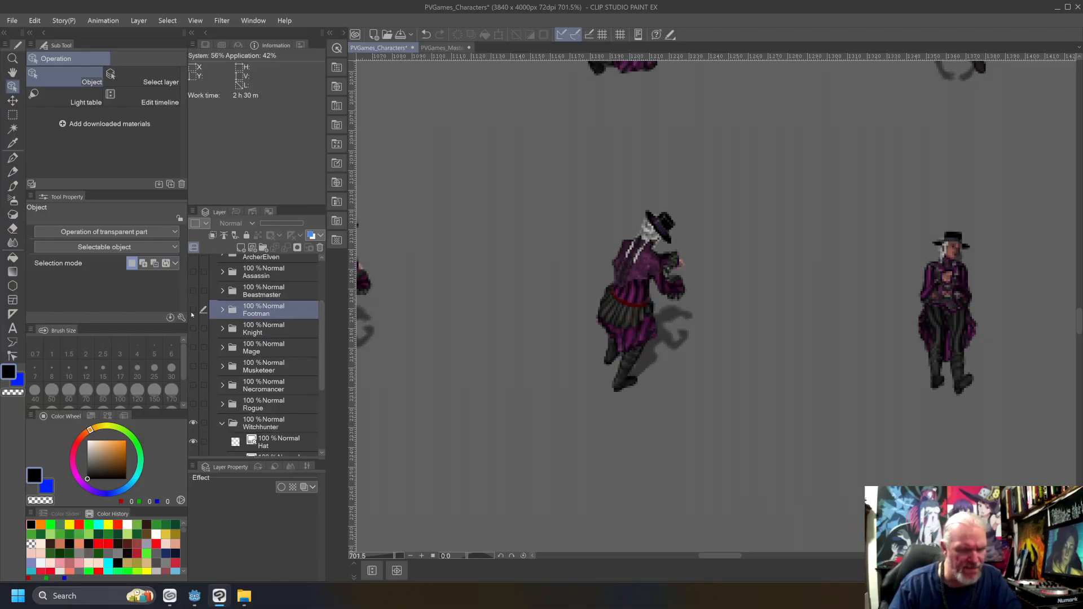
click(192, 311)
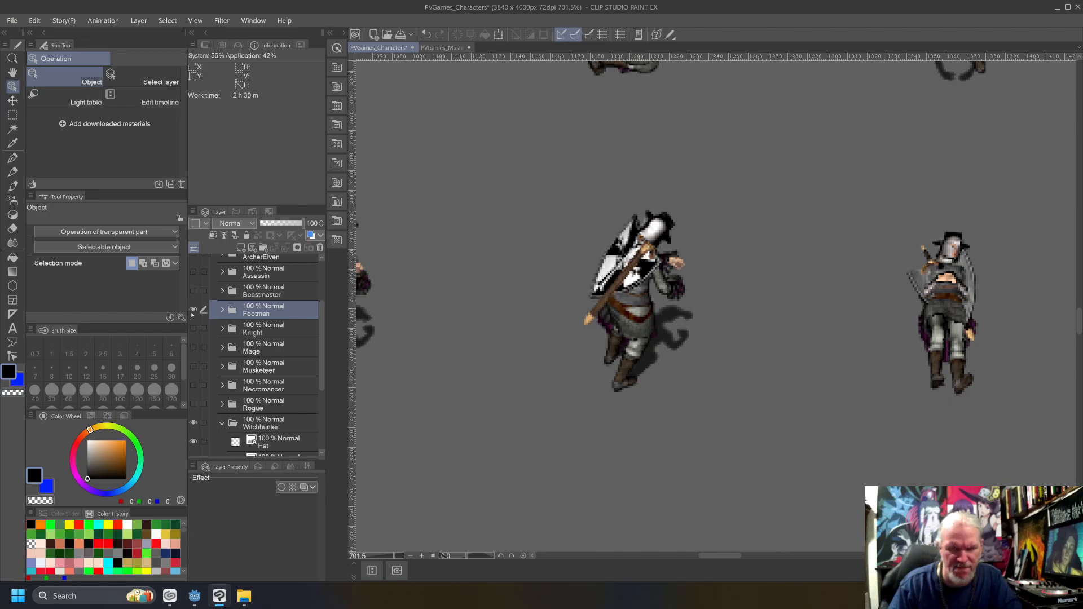
scroll(620, 313, down, 3)
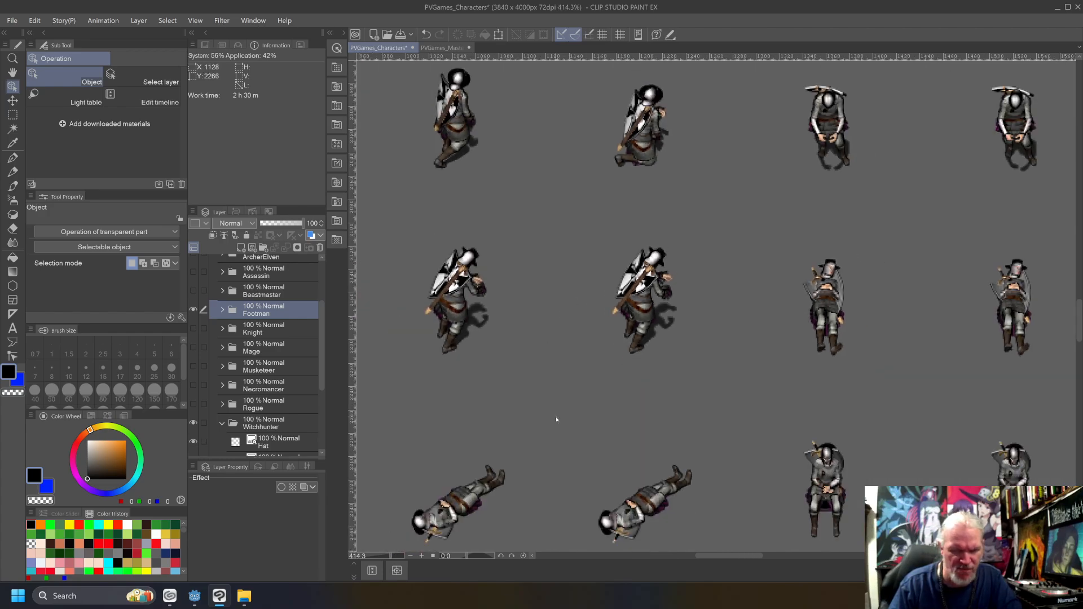
scroll(1012, 304, up, 5)
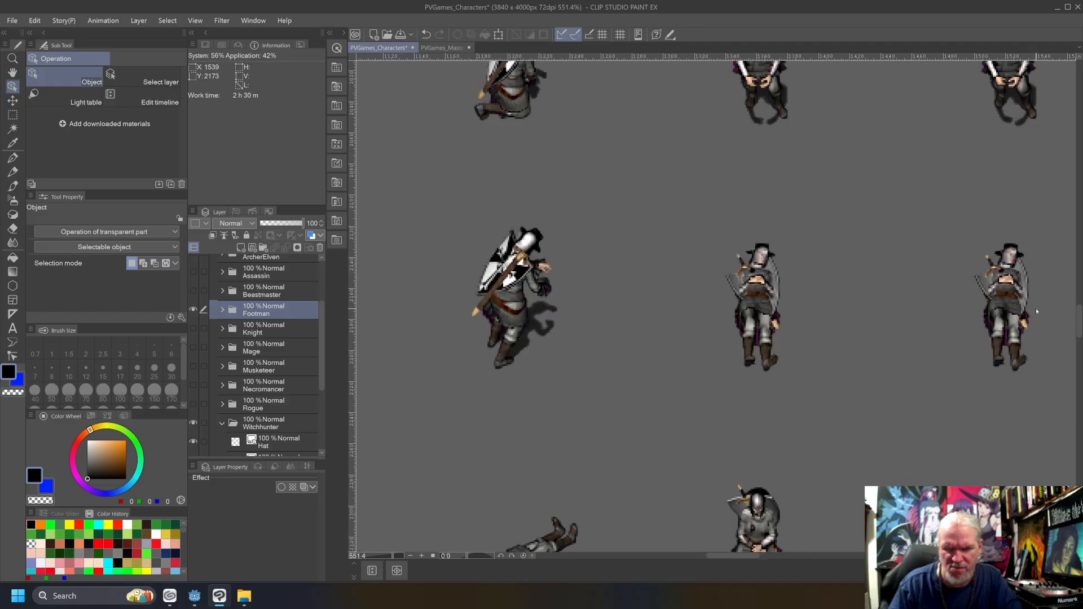
Toggle the Footman group to recheck the overlap, hide it and the Witchhunter group, and collapse the Witchhunter's layer list.
click(193, 309)
click(193, 310)
click(193, 310)
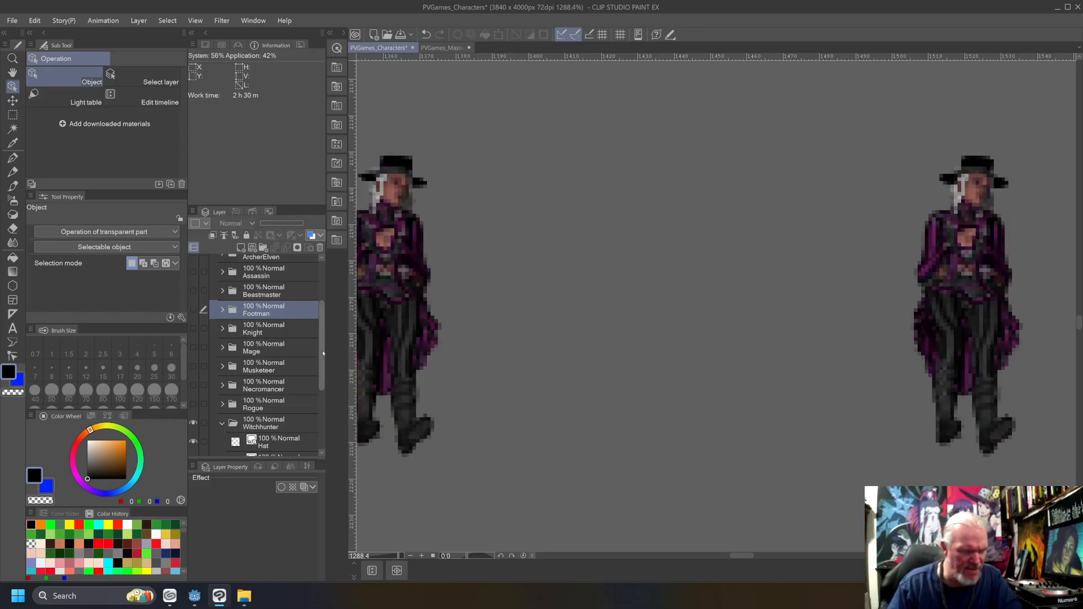
scroll(214, 375, down, 2)
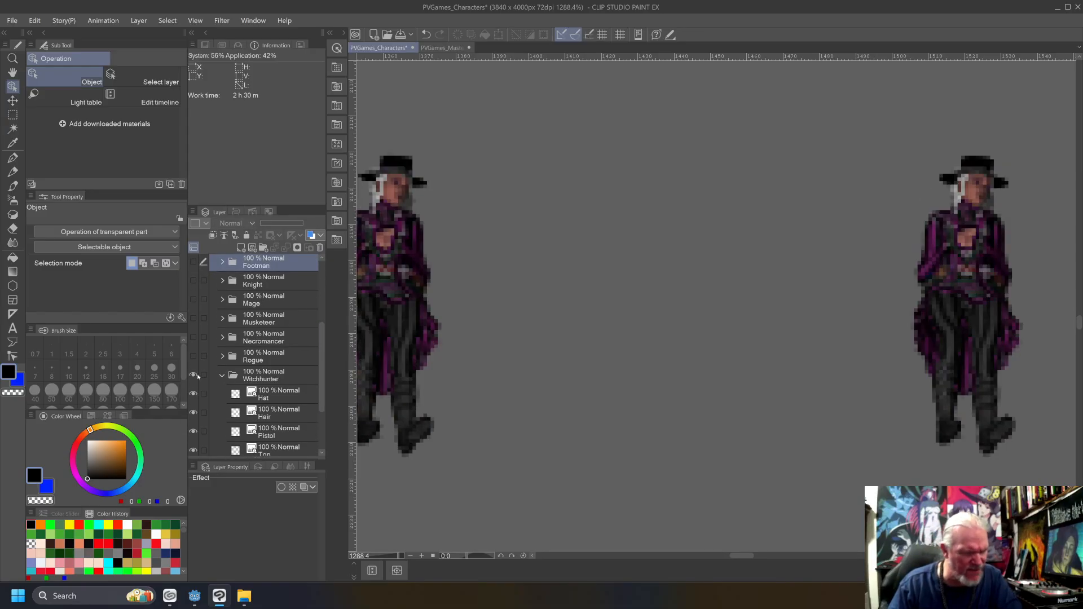
click(193, 375)
click(222, 375)
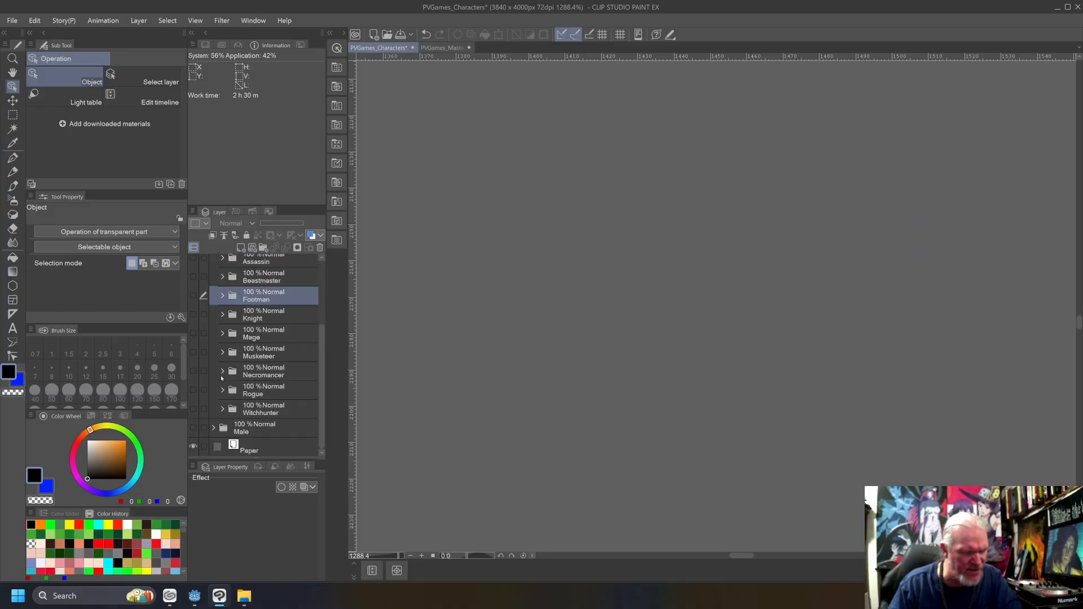
Briefly show the Rogue group, then show the Necromancer group and toggle its Head layer to examine the hair underneath.
click(193, 389)
click(193, 390)
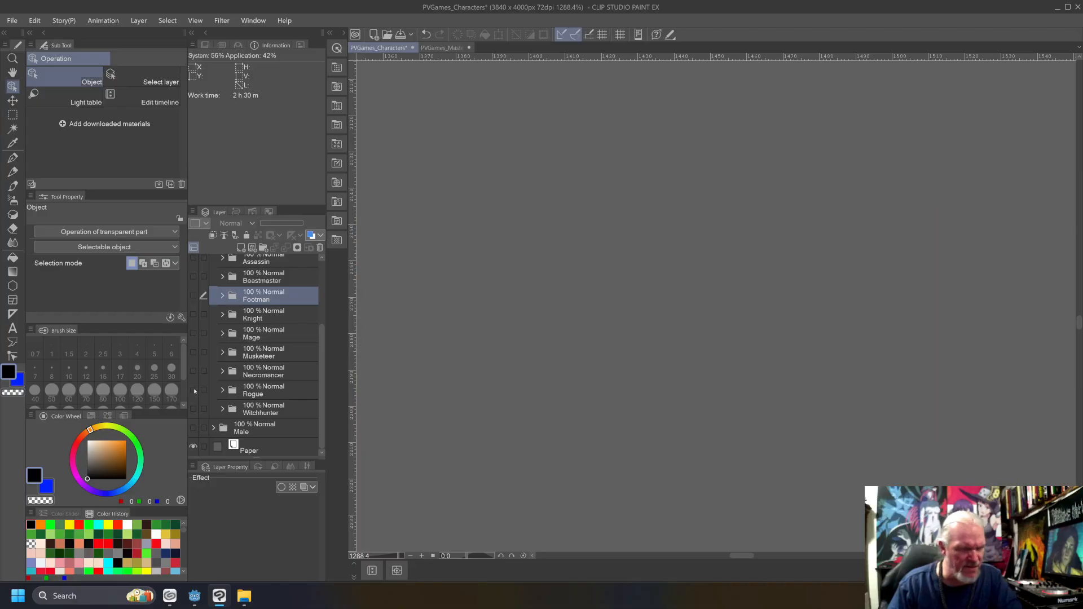
click(193, 371)
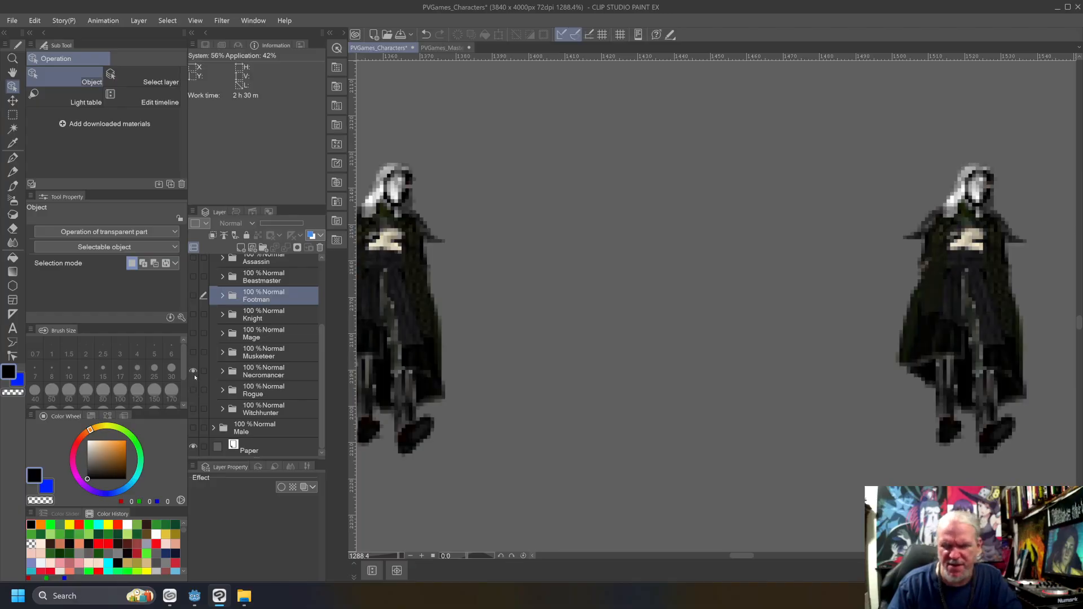
click(223, 372)
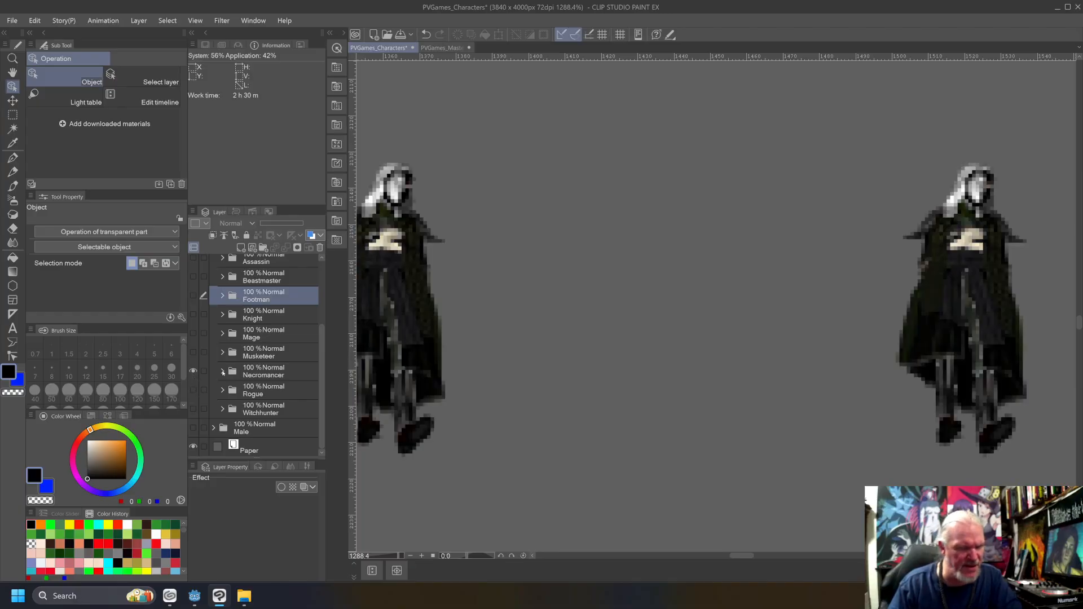
click(193, 389)
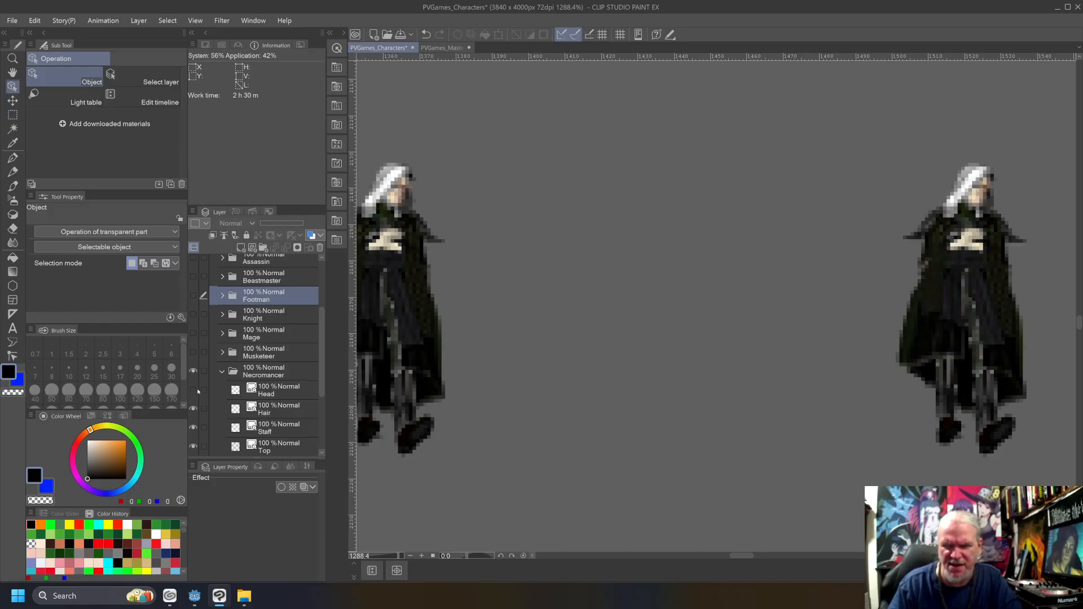
click(193, 390)
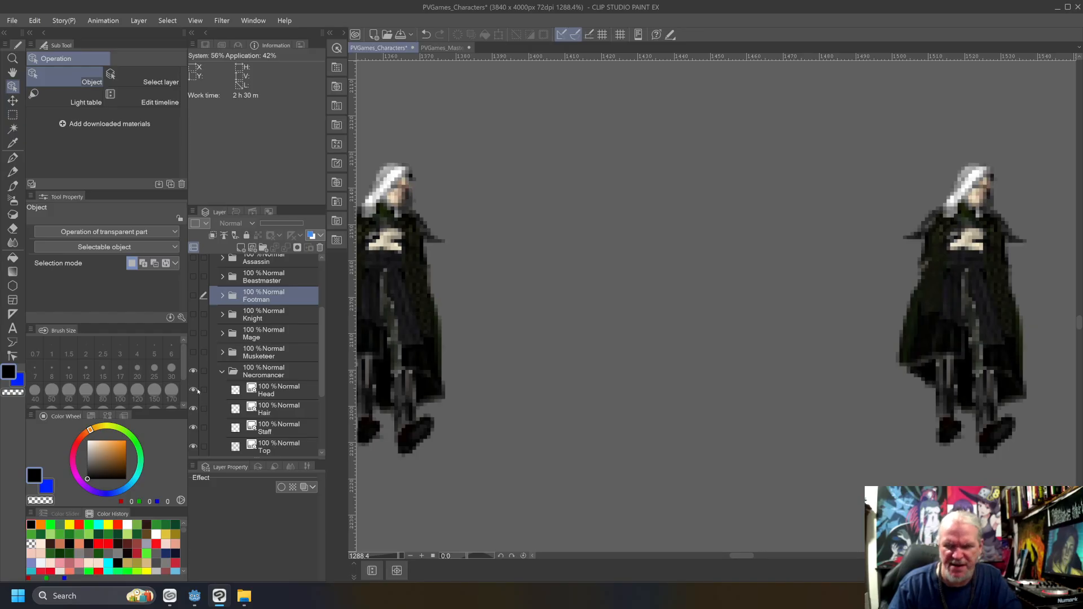
click(223, 372)
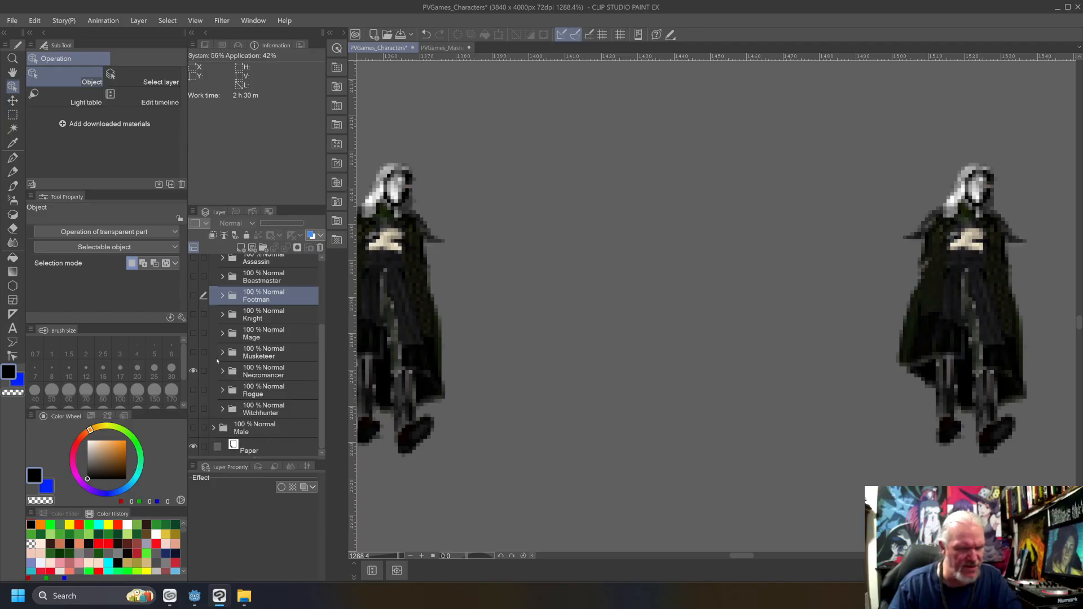
Show the Musketeer group and hide the Necromancer group.
click(222, 353)
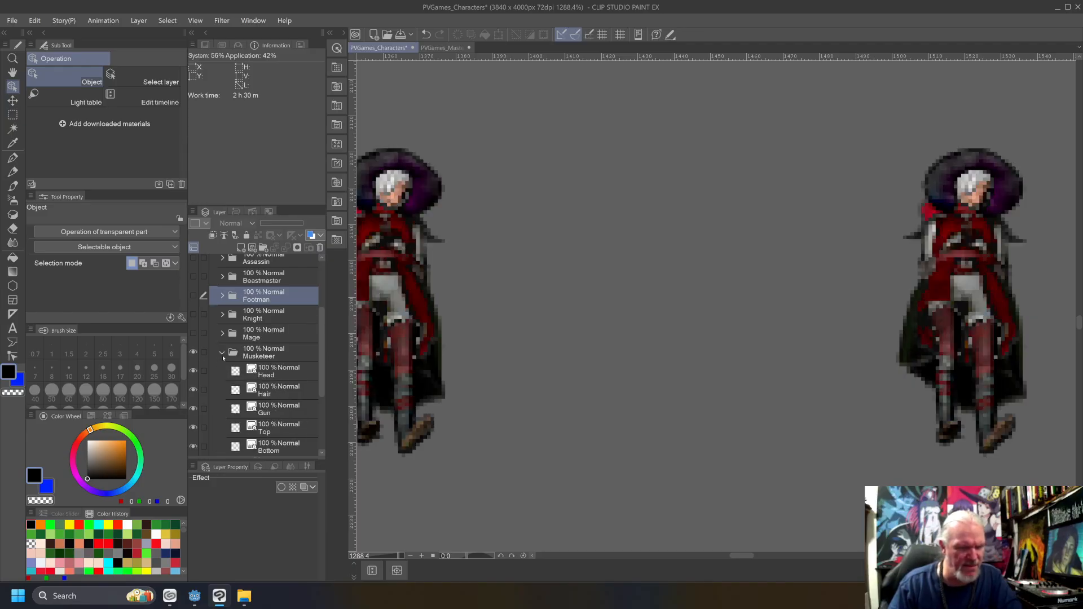
click(222, 353)
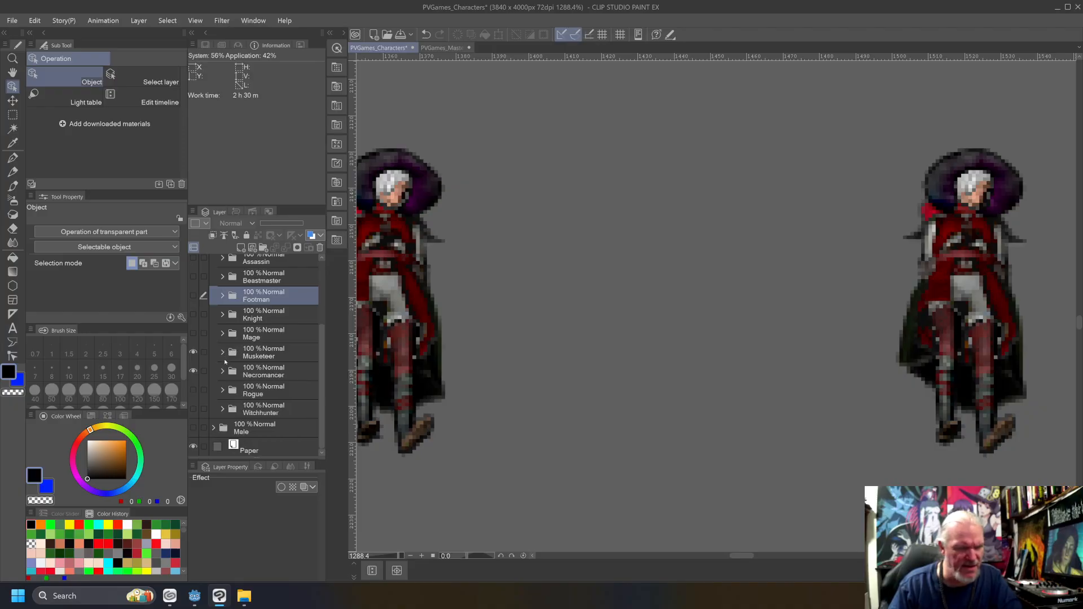
click(192, 372)
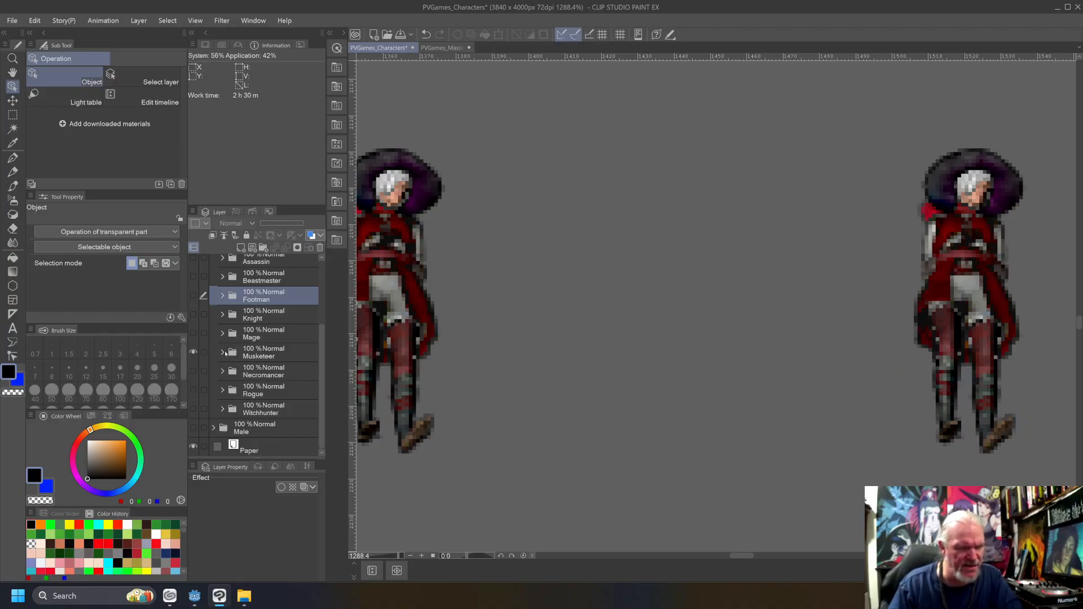
Hide the Musketeer group's Head, Hair, Gun, Top and Bottom layers so only its Base layer is shown.
click(222, 353)
scroll(241, 375, down, 1)
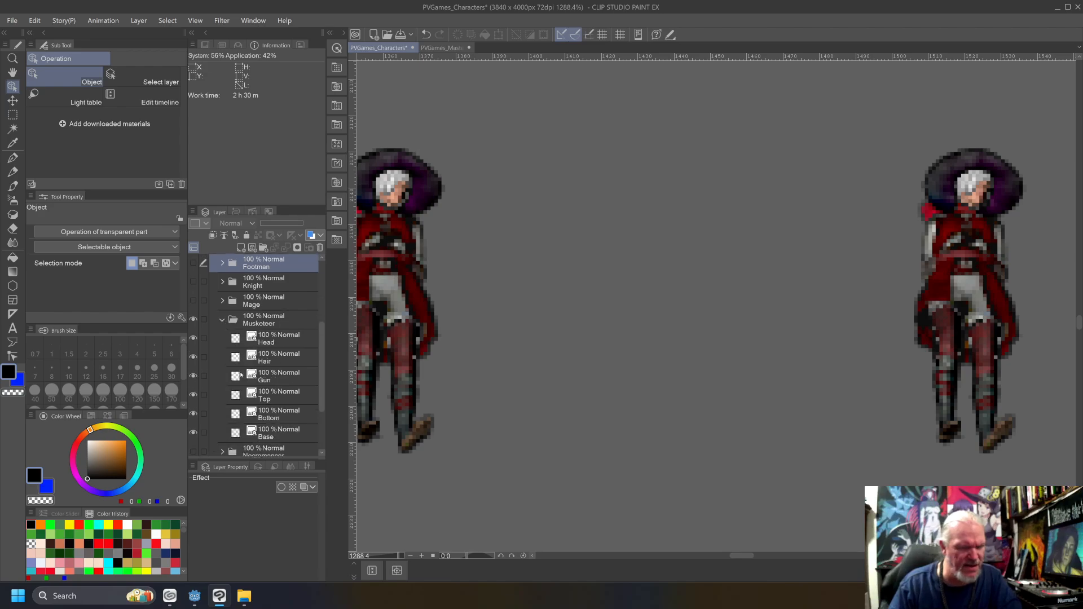
click(193, 338)
click(193, 357)
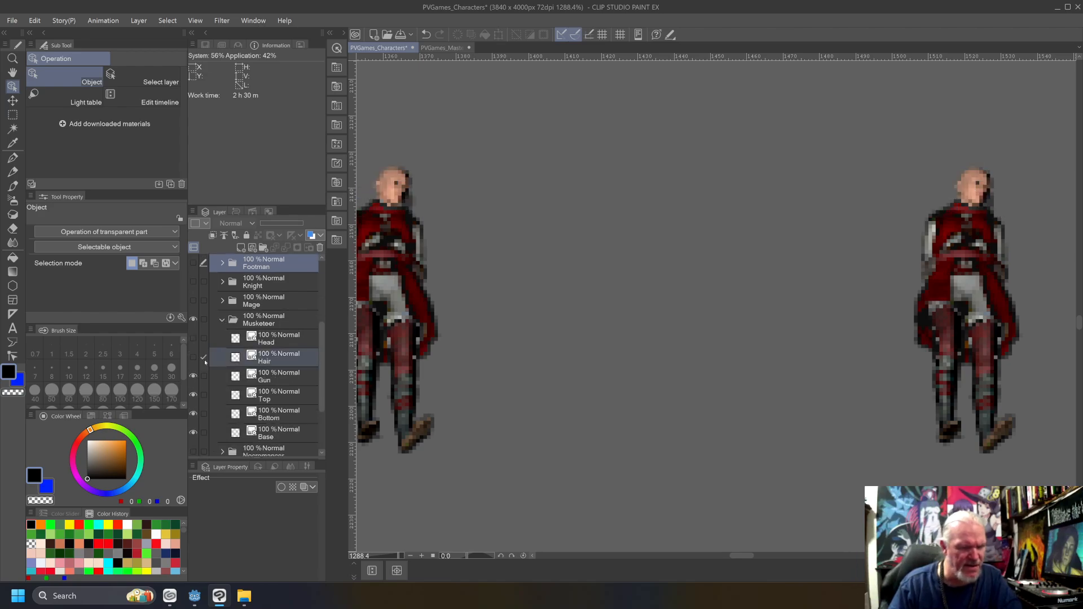
click(193, 376)
click(193, 395)
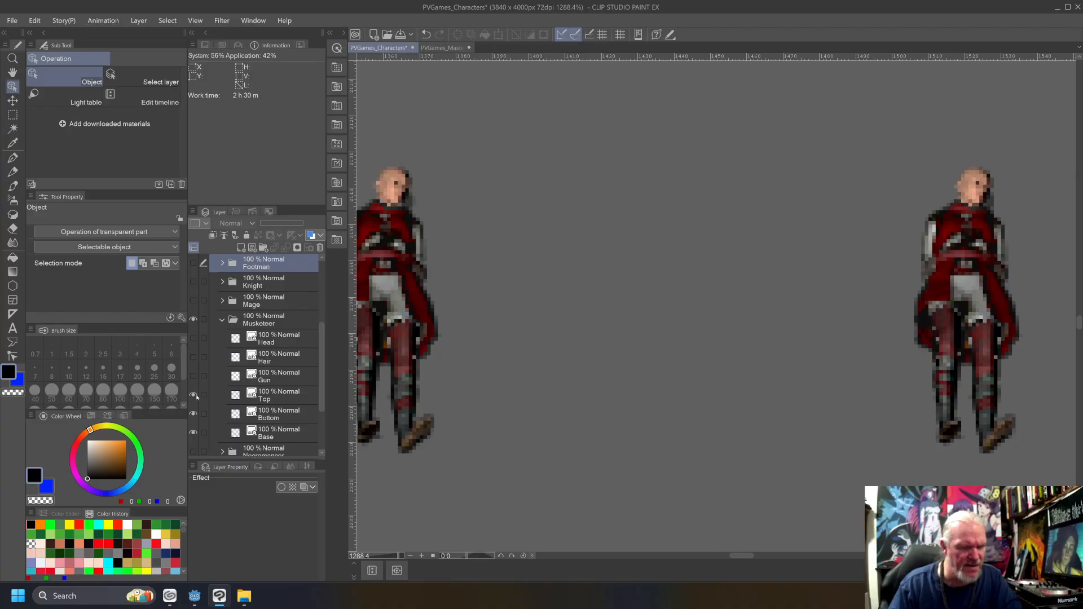
click(193, 415)
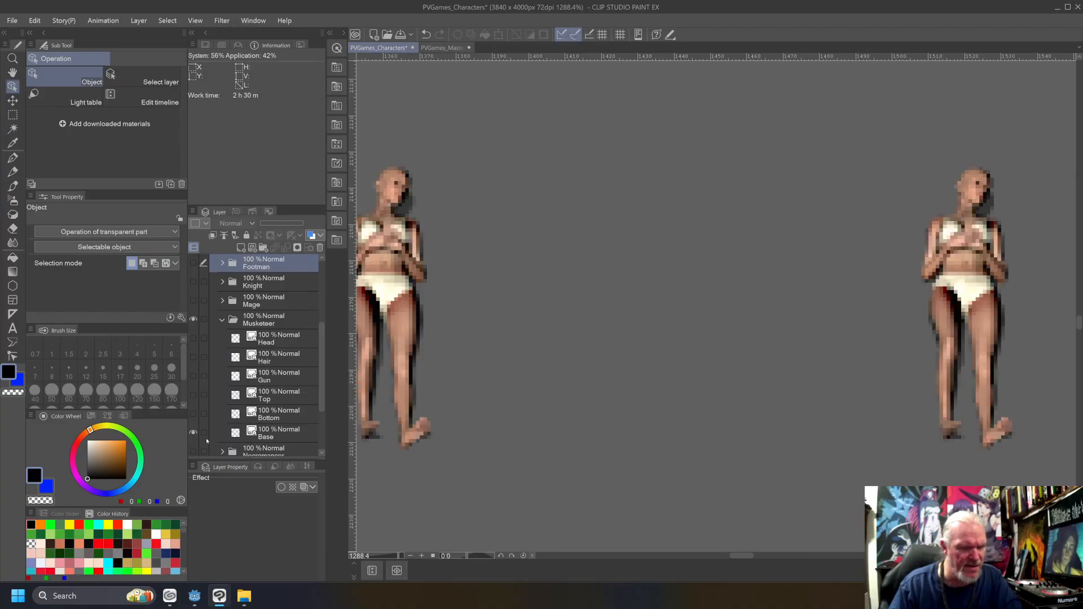
Select the entire canvas on the Musketeer's Base layer and copy the layer.
click(290, 431)
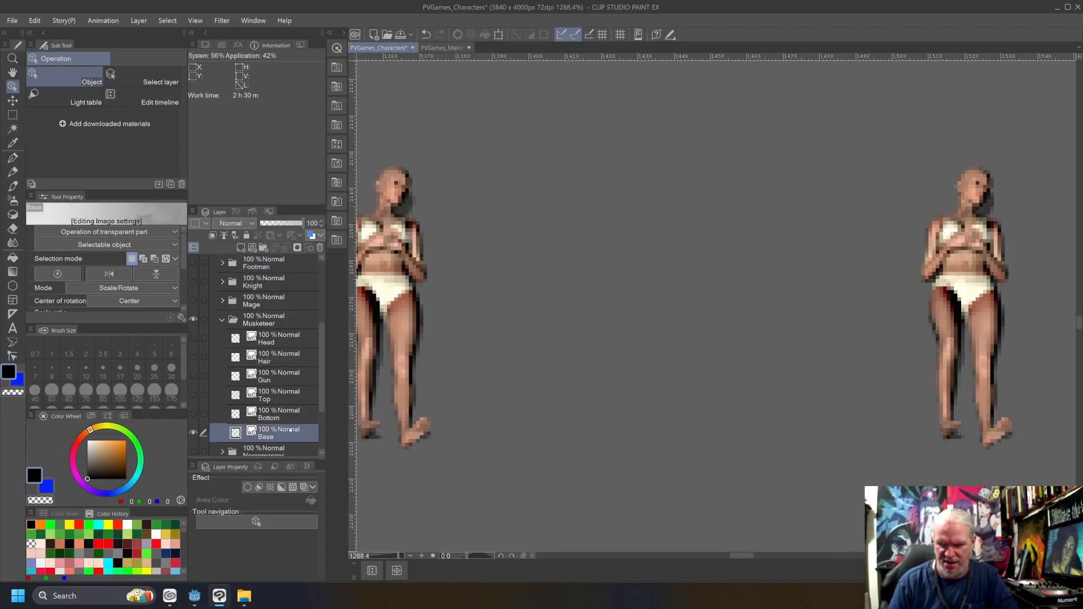
key(ctrl+0)
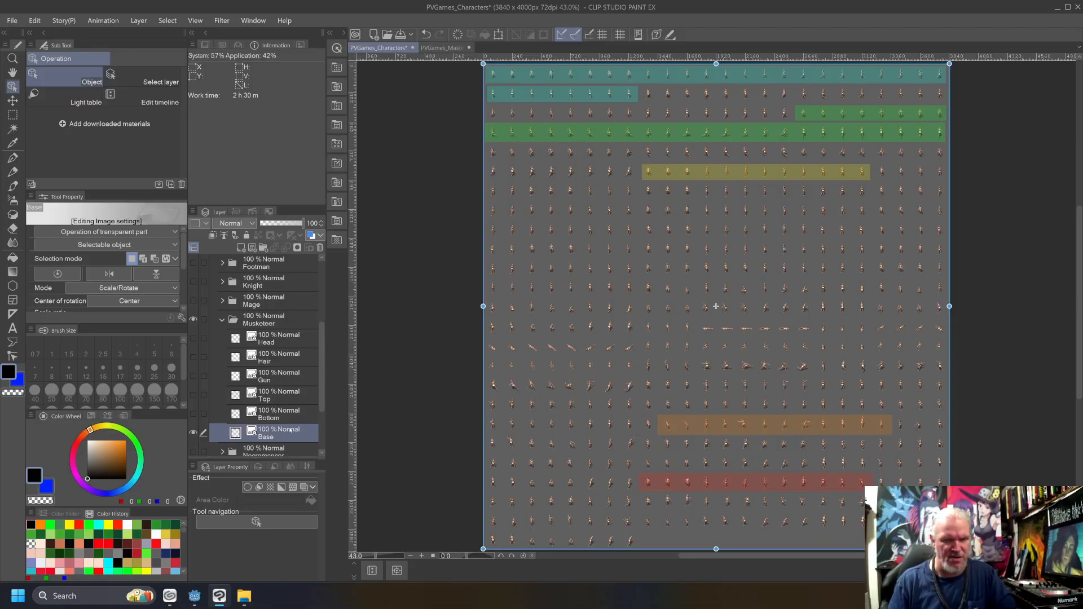
key(ctrl+a)
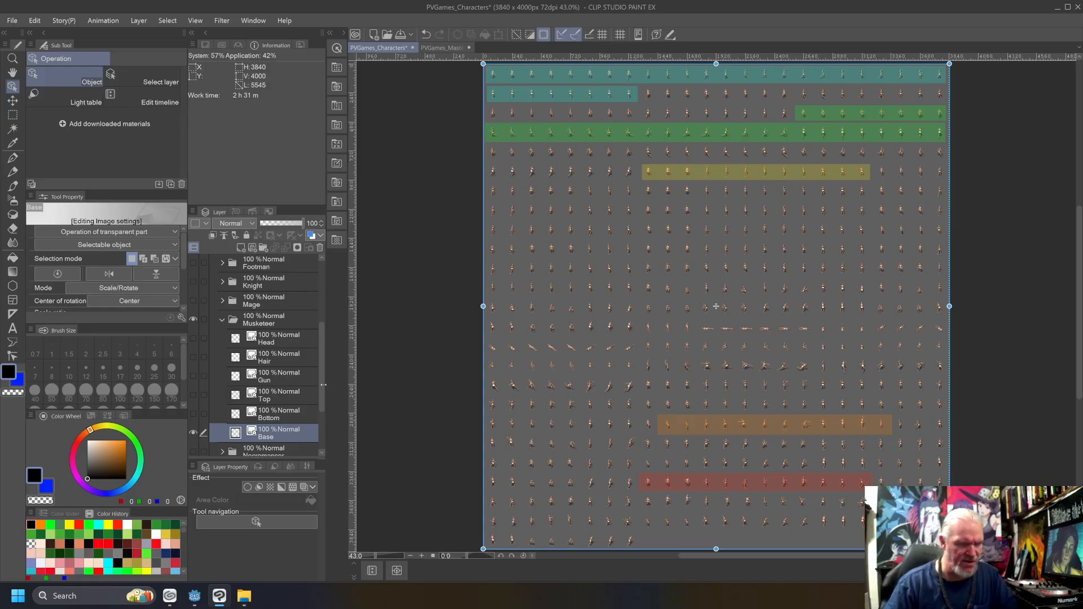
mouse_move(322, 382)
mouse_down()
mouse_move(324, 345)
mouse_move(330, 369)
mouse_up()
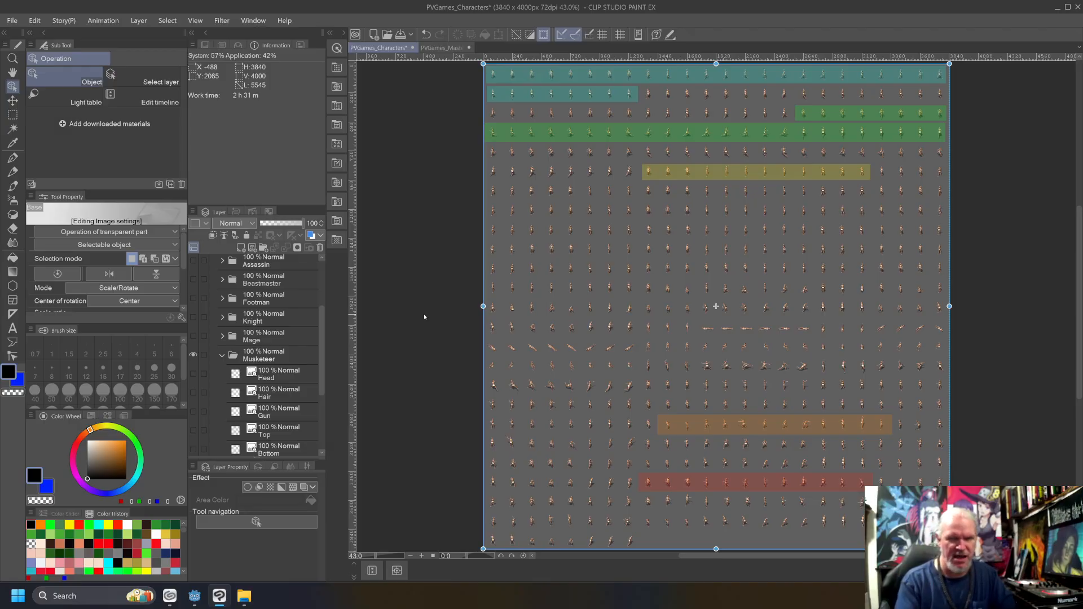
Create a new illustration canvas 3840 px wide and 4000 px high at 300 resolution.
key(ctrl+n)
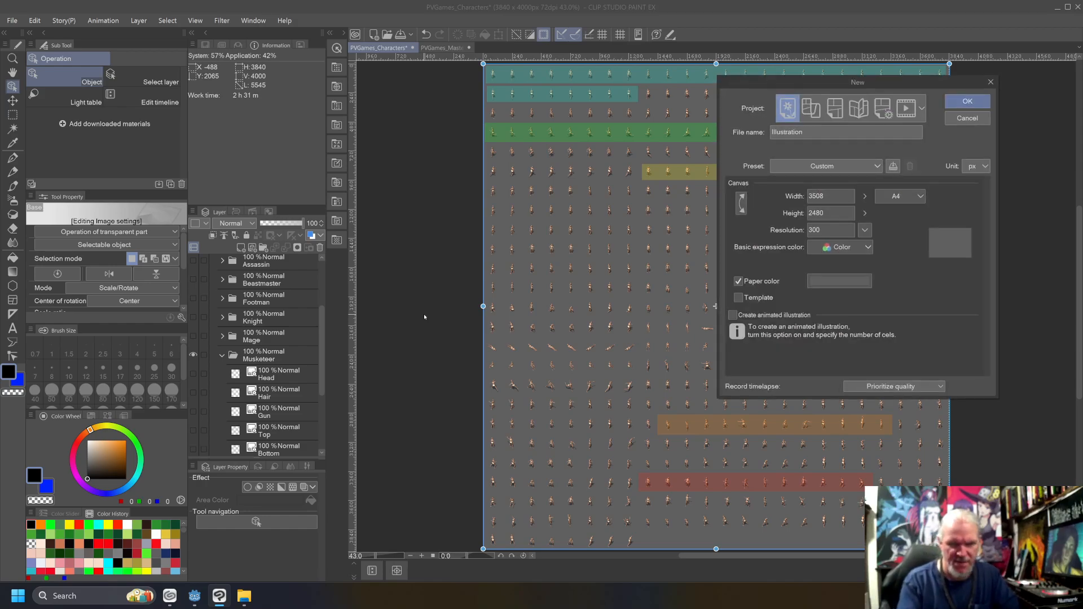
click(815, 197)
text(3)
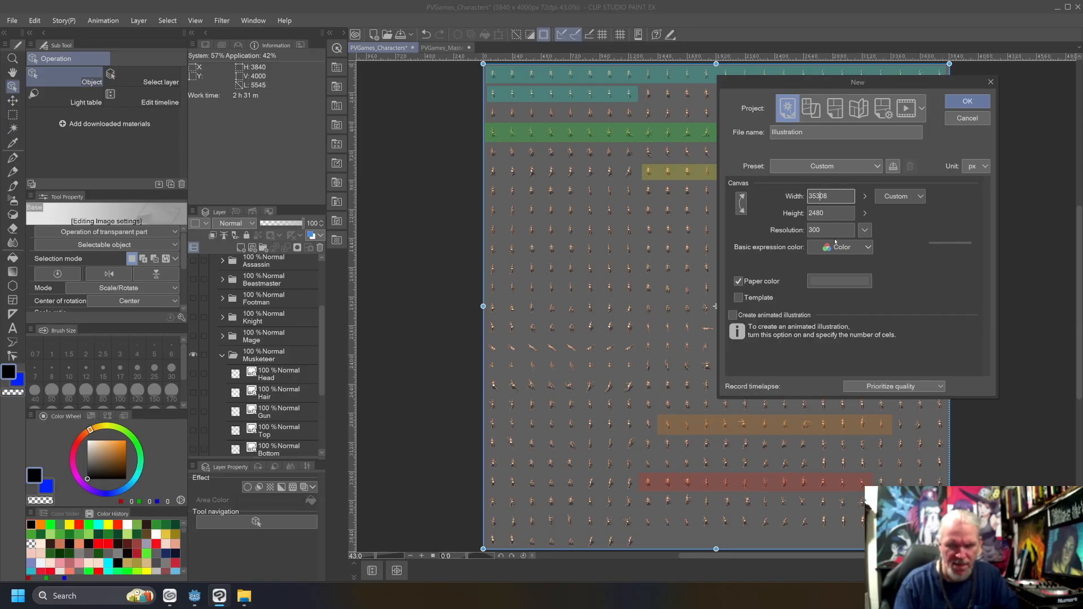
key(BackSpace)
key(BackSpace)
key(BackSpace)
key(BackSpace)
key(BackSpace)
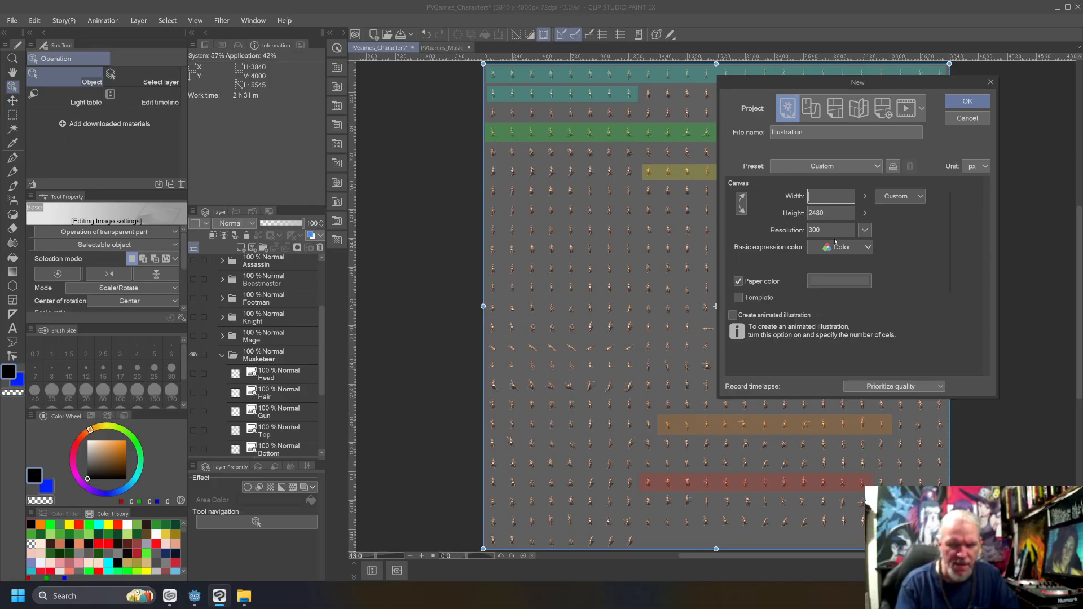
text(3840)
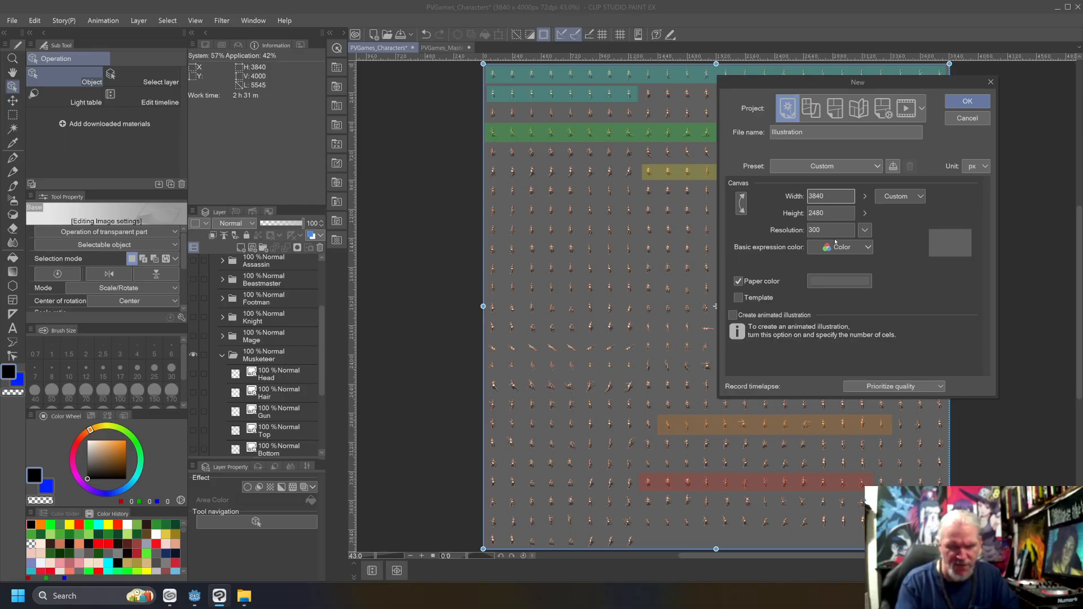
key(Tab)
text(4000)
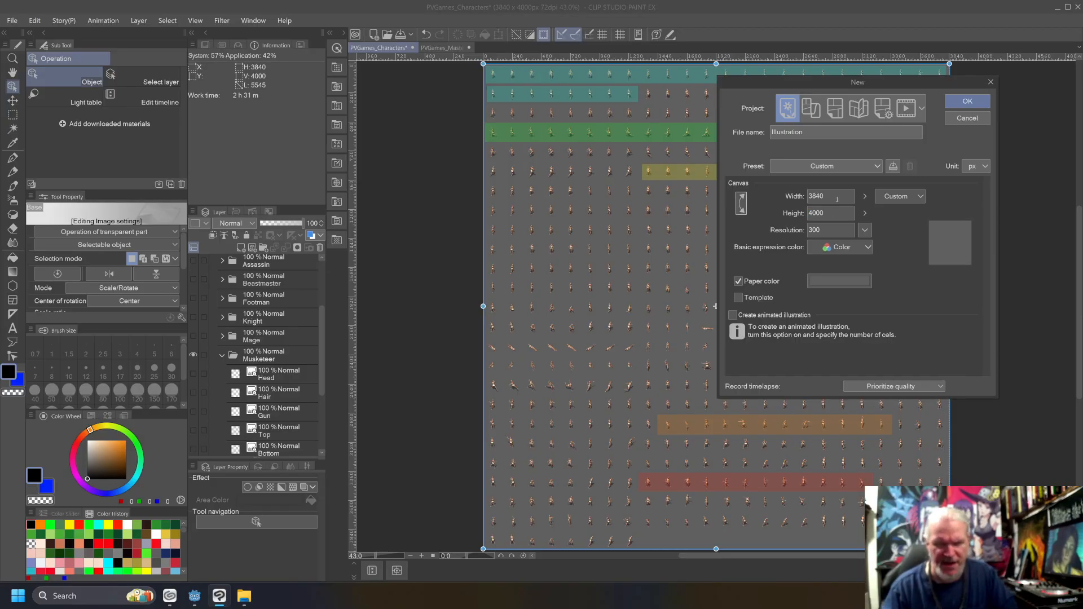
click(960, 104)
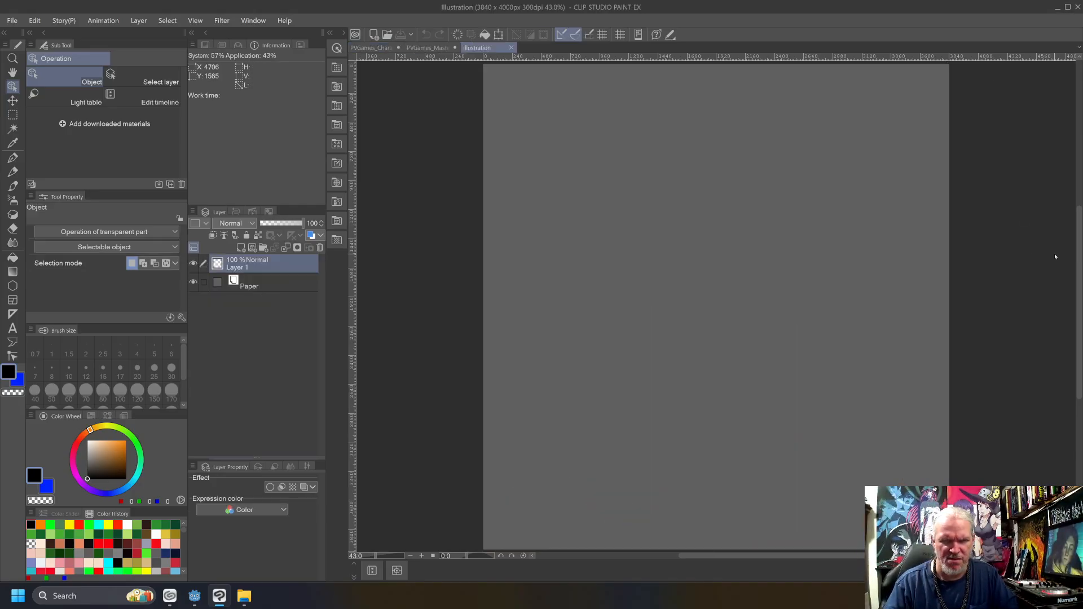
Paste the base body sprite sheet into the new illustration and move Layer 1 above it.
key(ctrl+v)
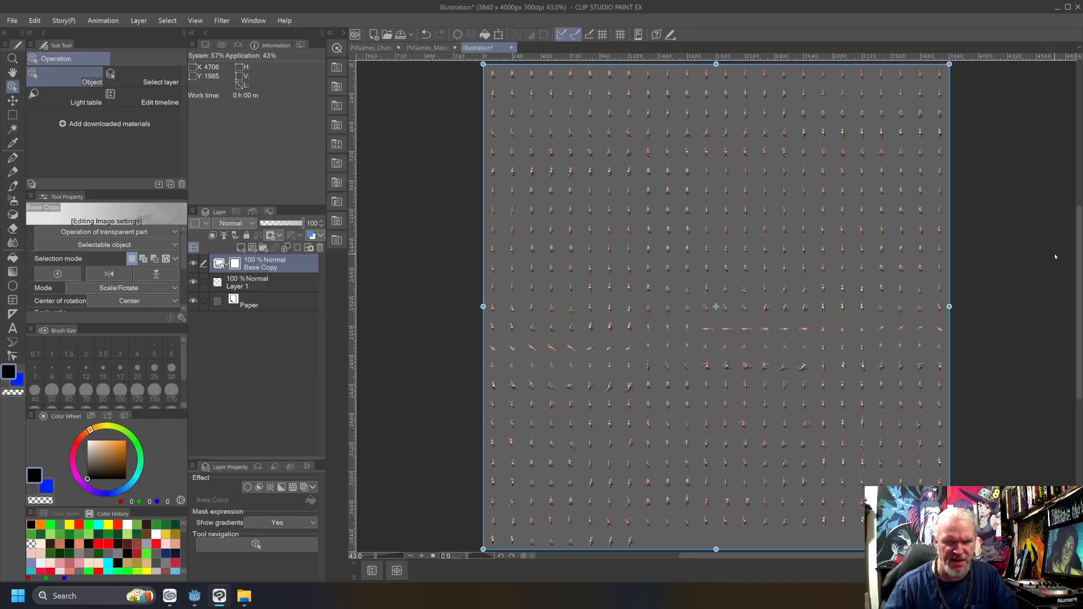
scroll(505, 136, up, 1)
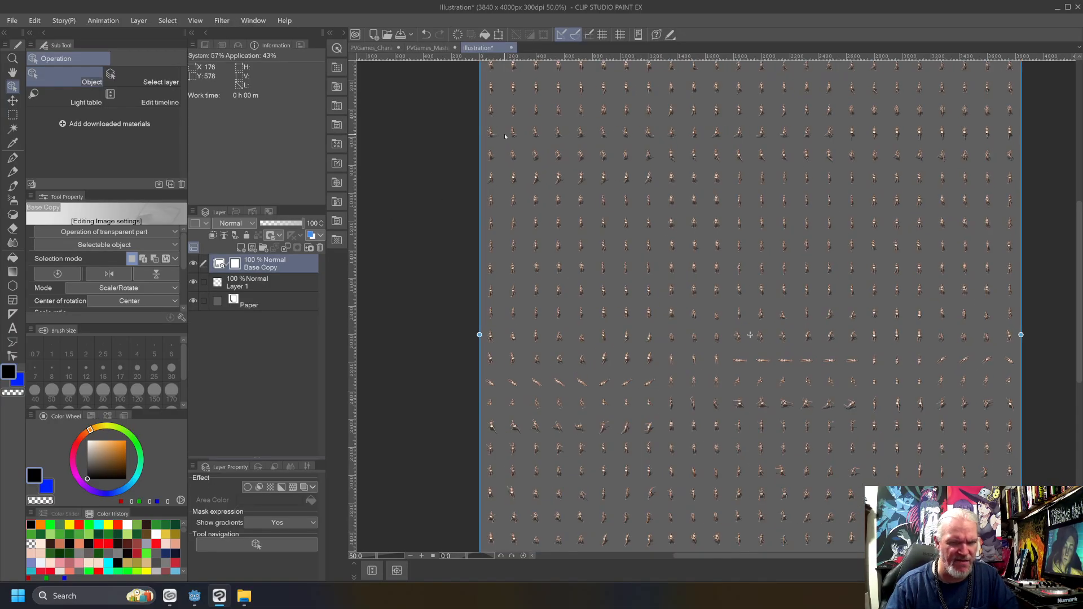
scroll(505, 136, up, 8)
scroll(504, 135, down, 4)
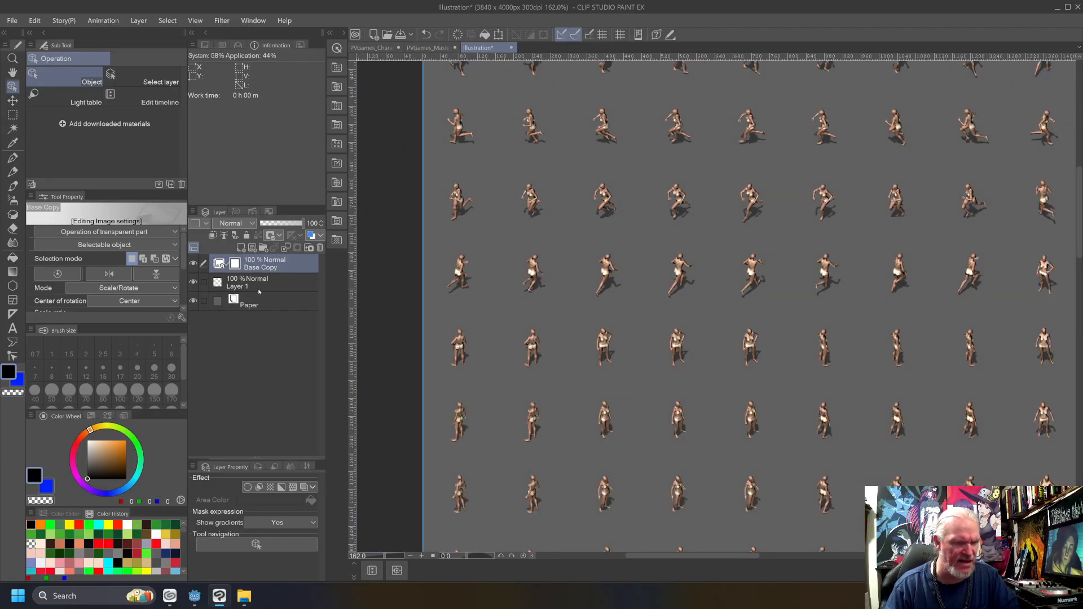
drag(258, 289, 259, 262)
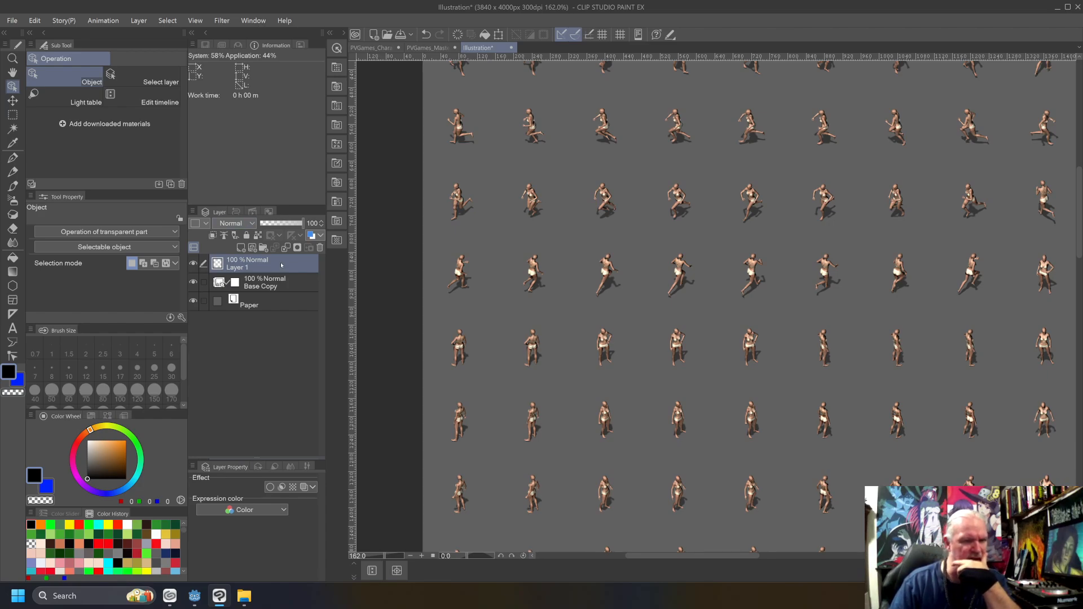
Copy the Animations layer from the PVGames_Characters document and paste it above Layer 1 in the new illustration.
click(373, 48)
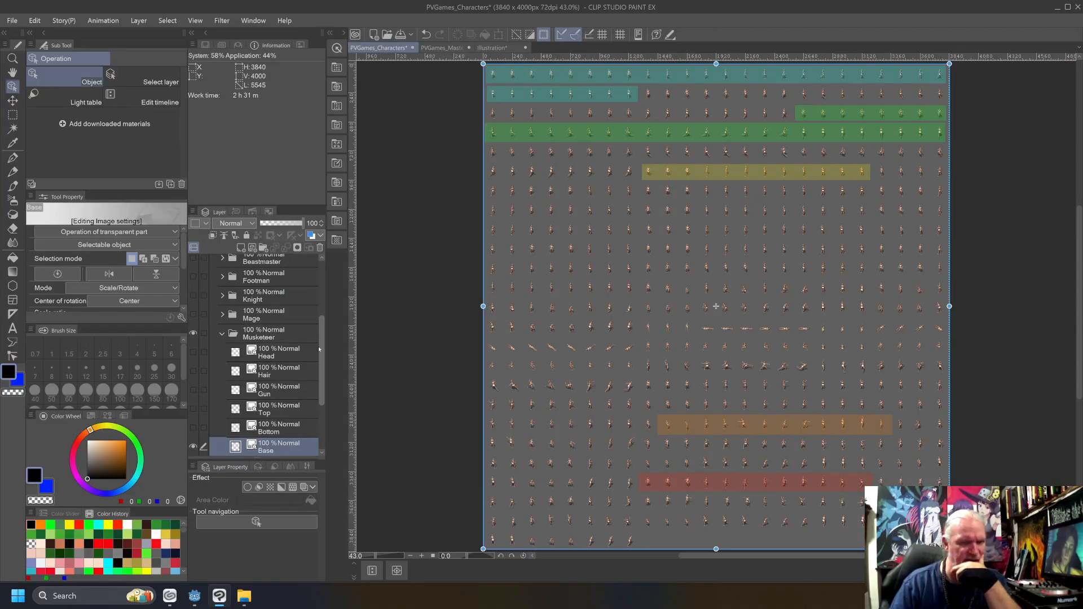
drag(317, 348, 320, 290)
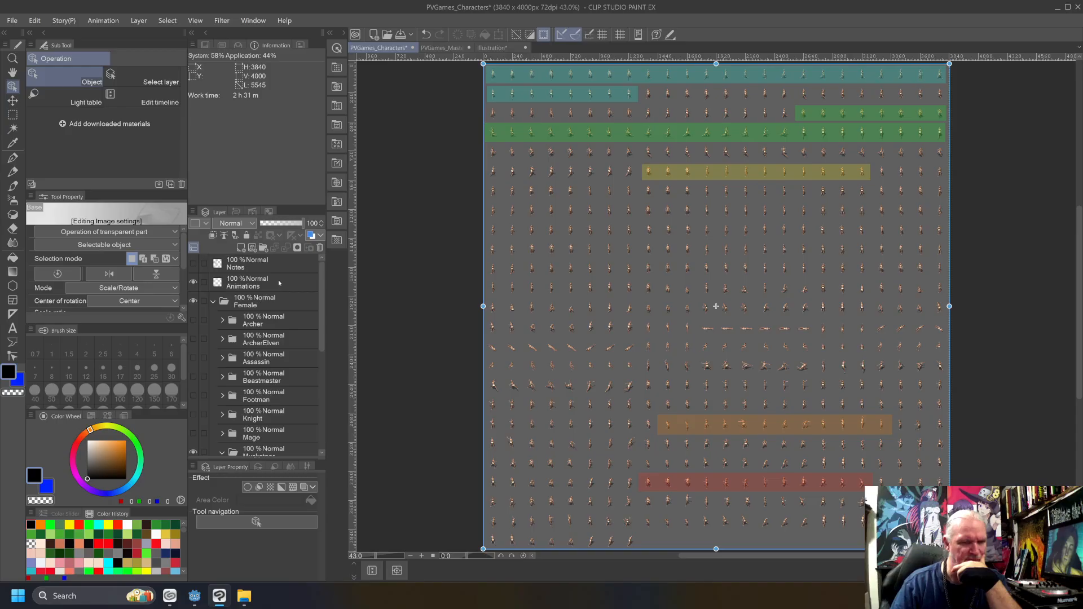
click(264, 283)
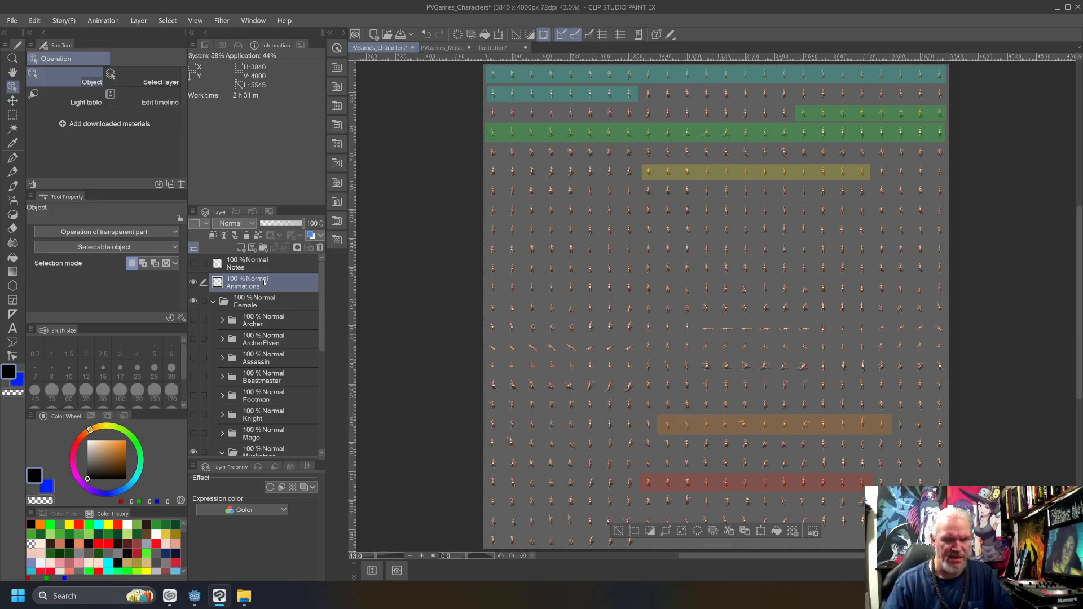
click(491, 48)
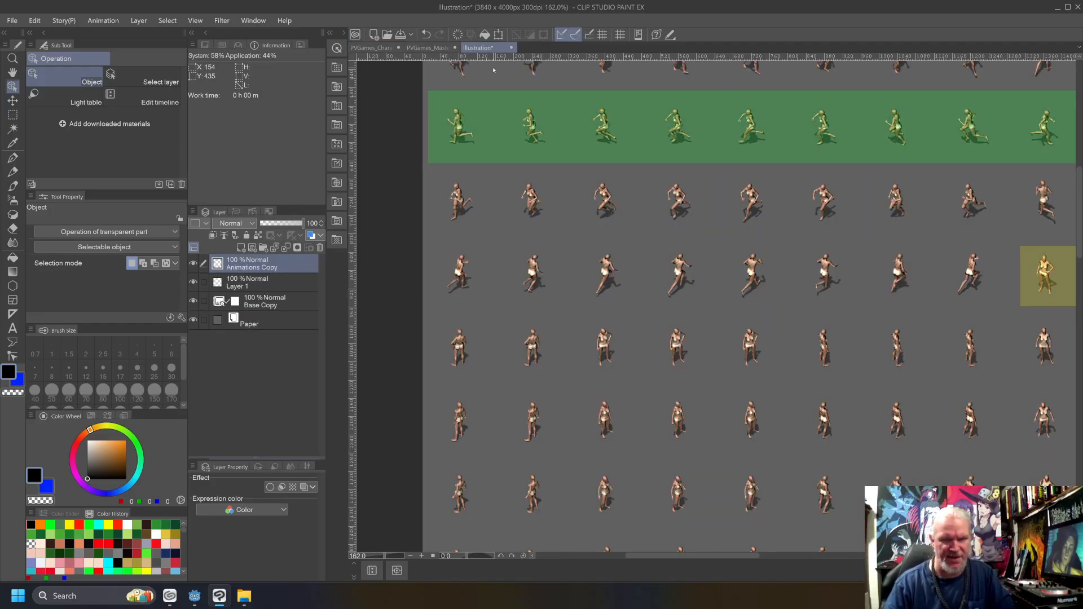
key(ctrl+0)
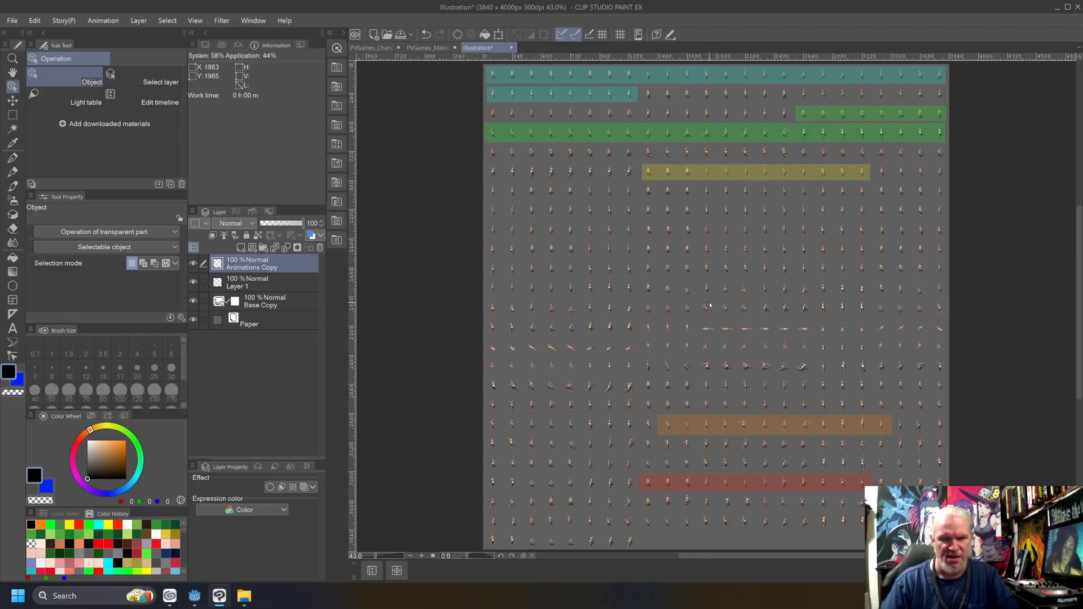
Add a new raster layer directly above Layer 1, beneath the Animations Copy layer.
scroll(884, 276, down, 3)
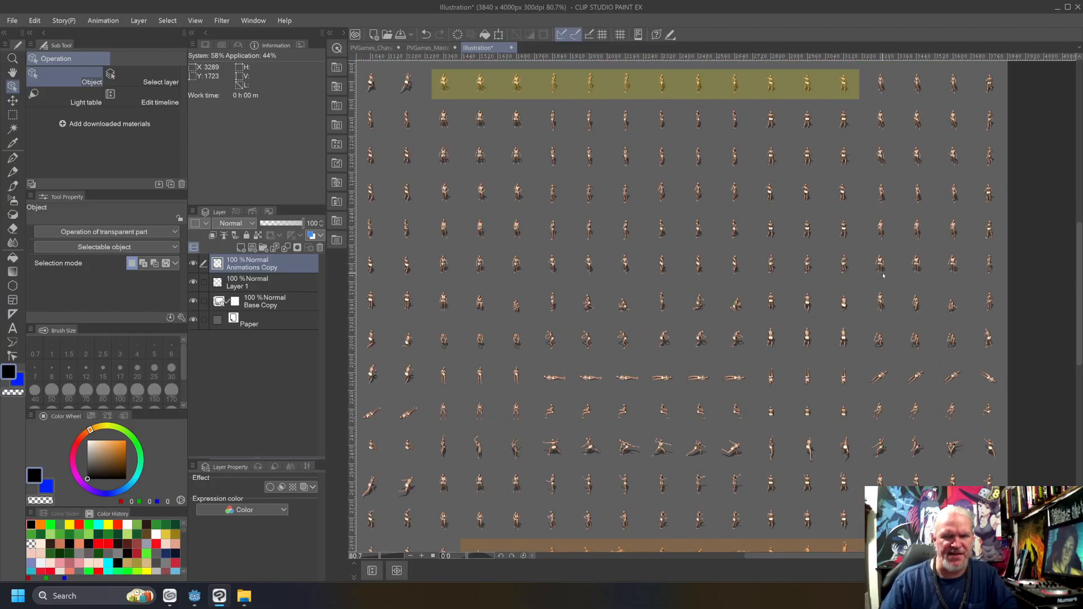
scroll(881, 277, down, 1)
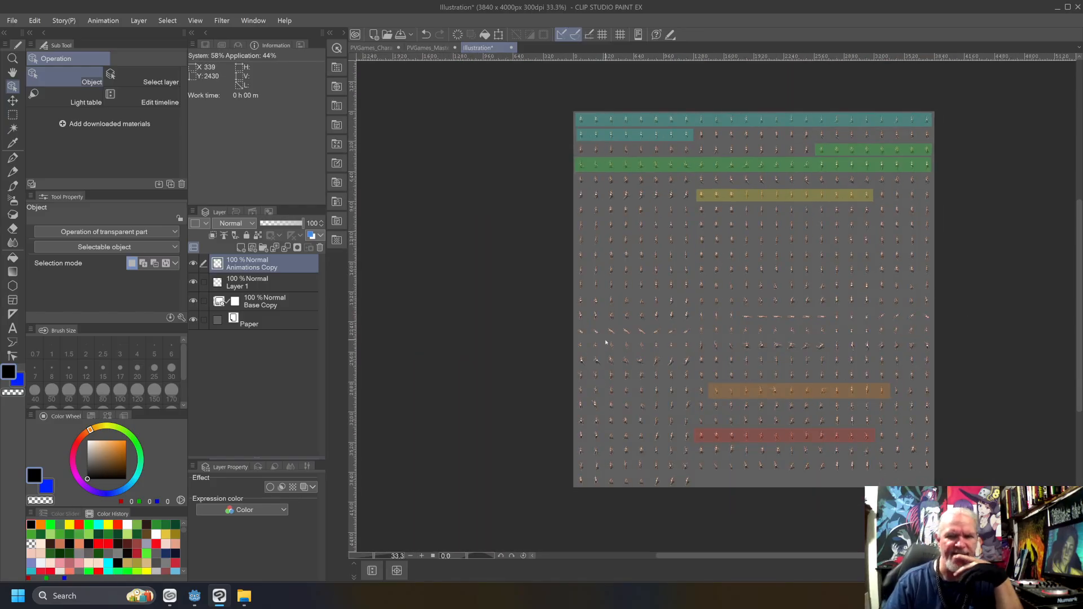
scroll(613, 170, up, 5)
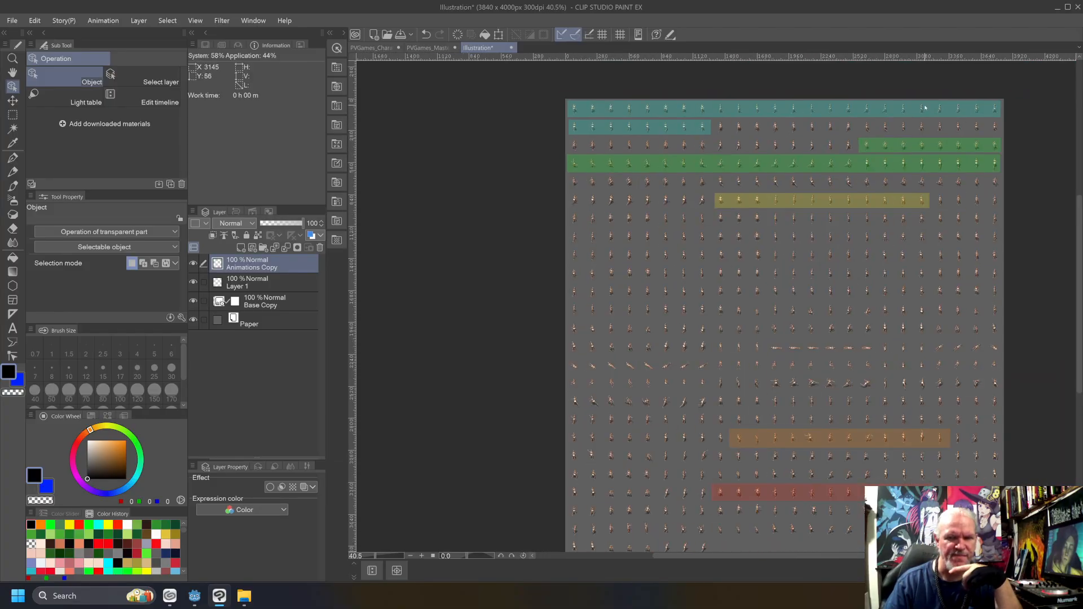
scroll(717, 130, up, 8)
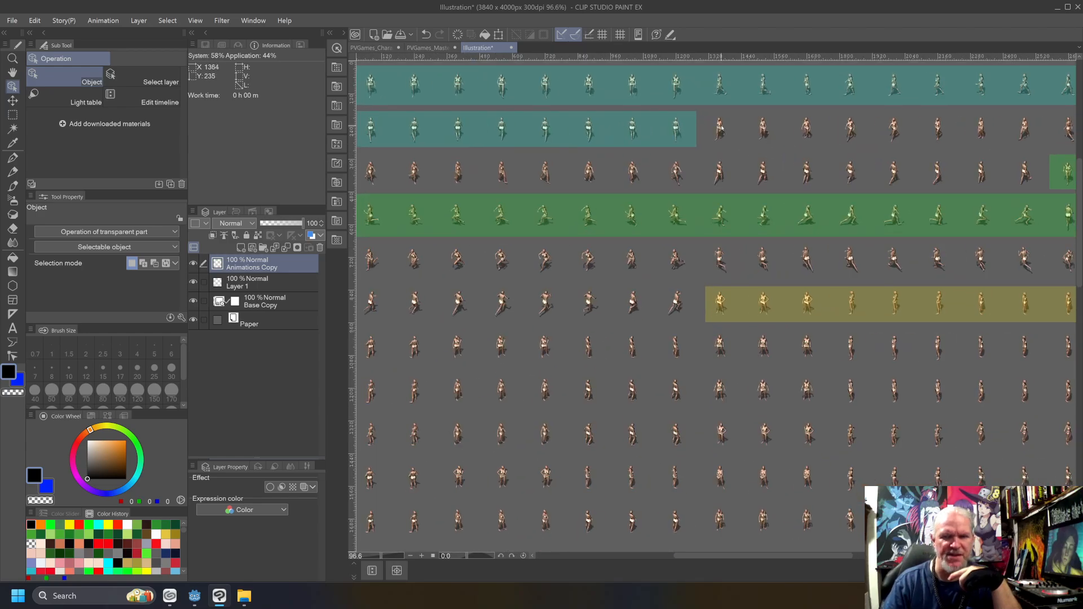
scroll(721, 129, up, 2)
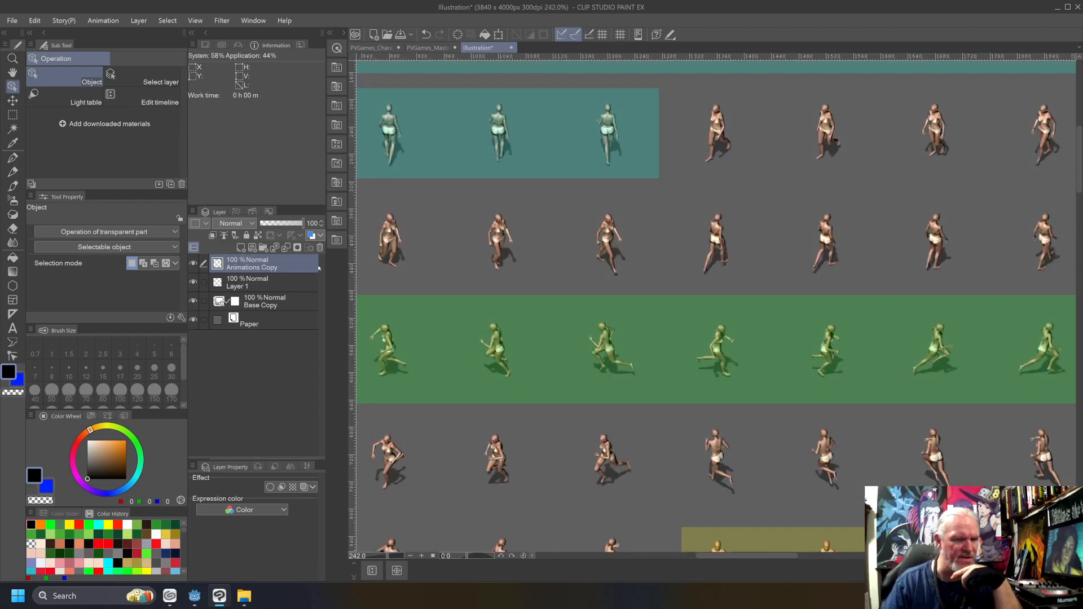
click(262, 283)
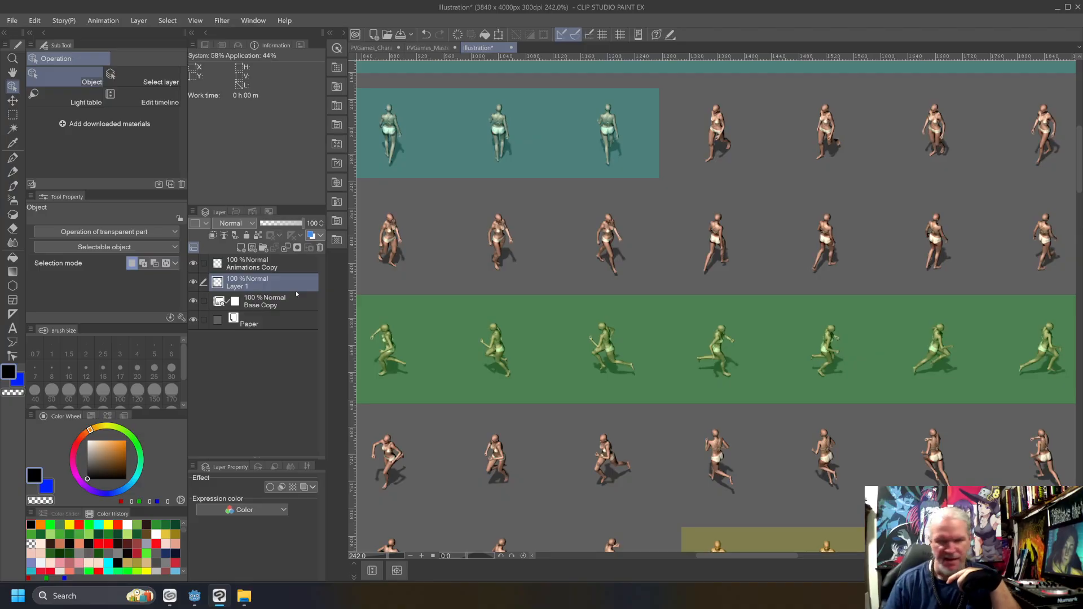
key(ctrl+shift+n)
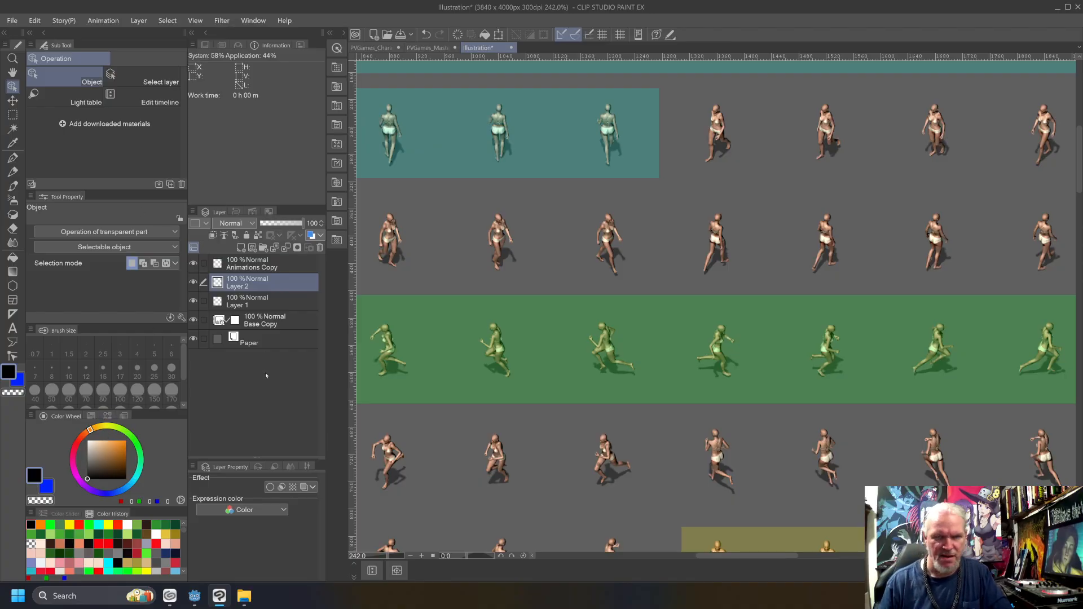
Paint a cyan blob with the Horse Hair brush over the first sprite after the teal band's second row on Layer 2.
key(b)
click(129, 484)
mouse_move(130, 484)
mouse_down()
mouse_move(138, 479)
mouse_move(126, 442)
mouse_up()
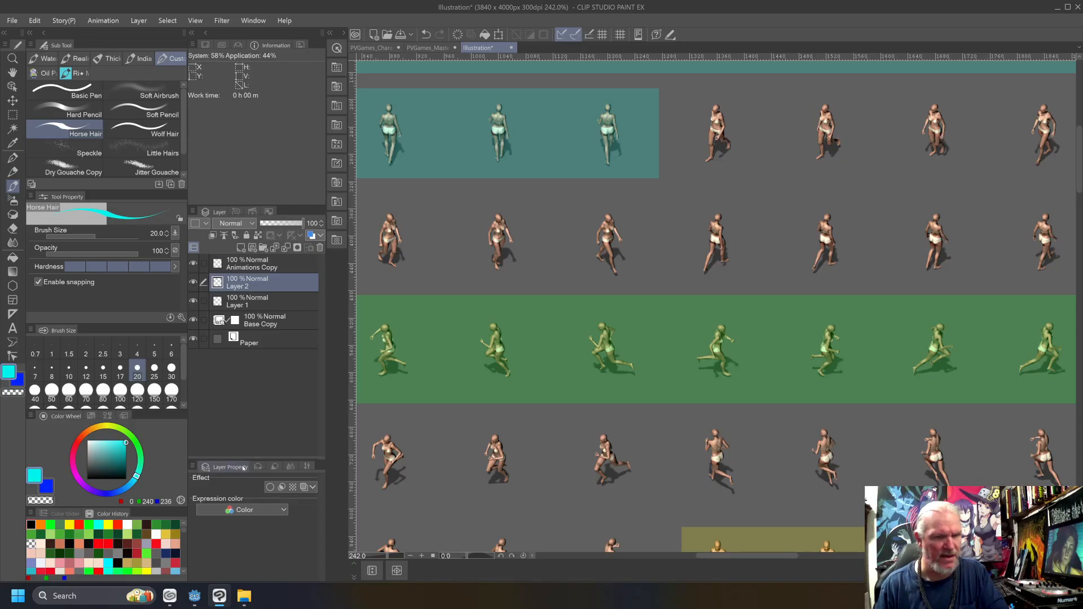
mouse_move(699, 93)
mouse_down()
mouse_move(732, 114)
mouse_move(731, 128)
mouse_move(702, 129)
mouse_move(714, 170)
mouse_move(705, 159)
mouse_move(736, 151)
mouse_move(706, 101)
mouse_move(724, 116)
mouse_up()
scroll(770, 205, down, 5)
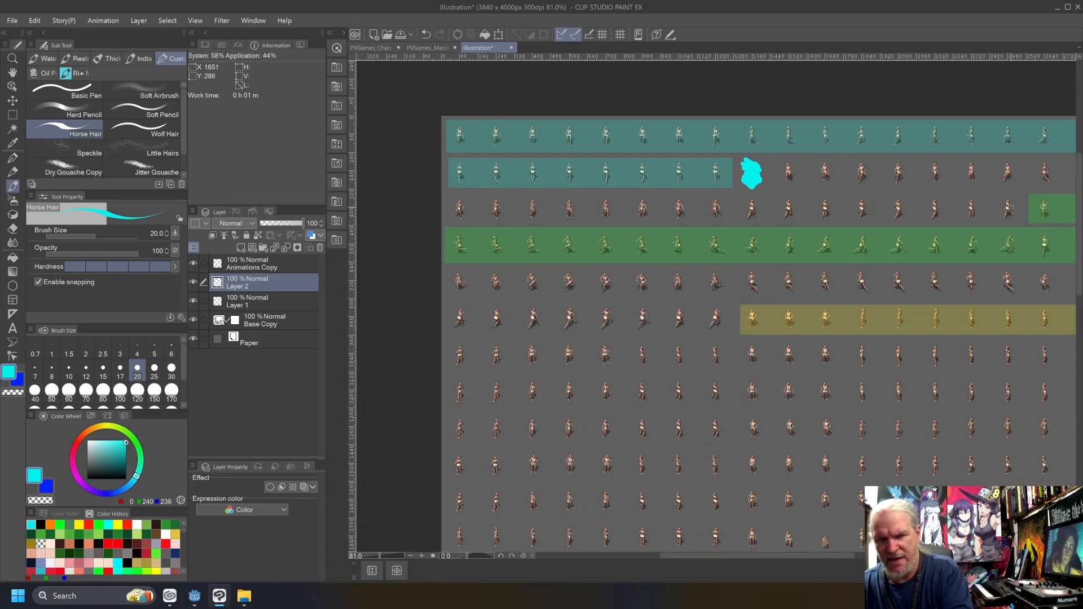
Paint bright green blobs over the sprite just before the green band and the first sprite of the row below it.
drag(145, 451, 140, 439)
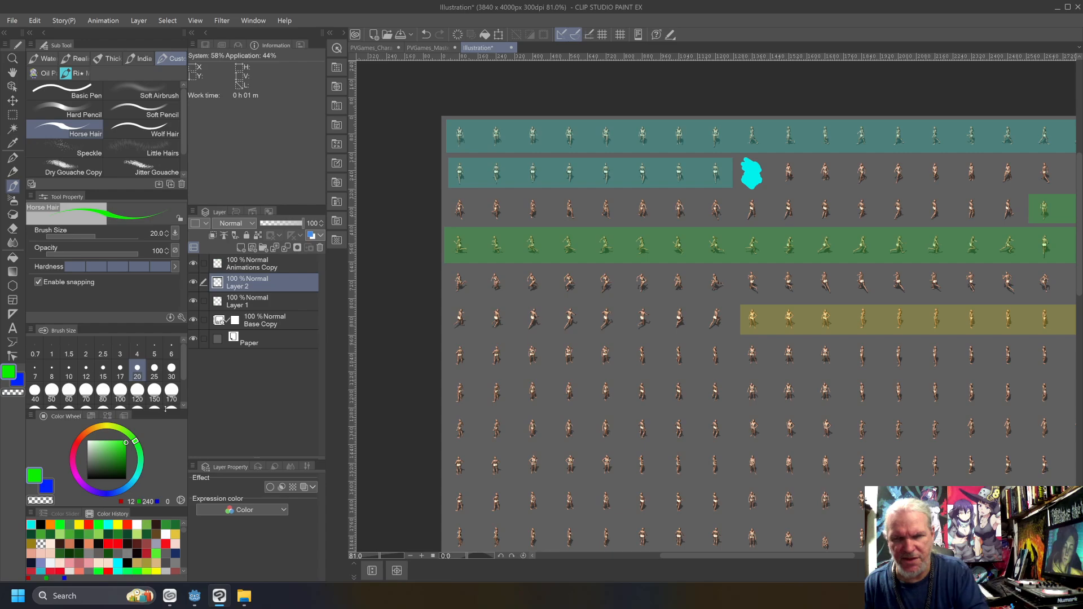
mouse_move(1009, 194)
mouse_down()
mouse_move(1007, 216)
mouse_move(992, 207)
mouse_move(1013, 198)
mouse_up()
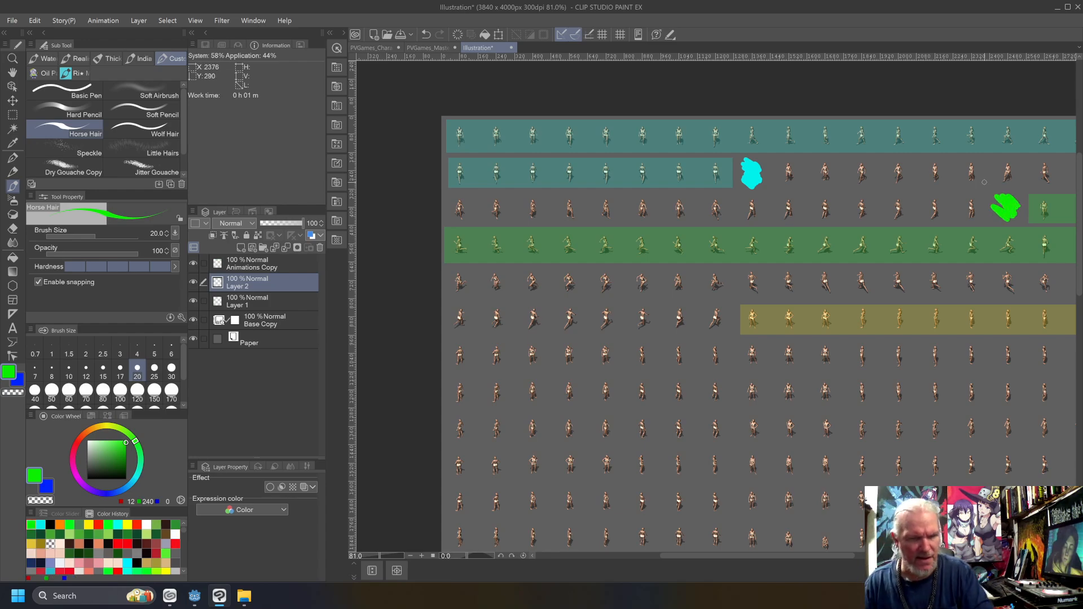
mouse_move(450, 276)
mouse_down()
mouse_move(468, 282)
mouse_move(456, 285)
mouse_up()
Paint yellow blobs over the sprites immediately before and after the yellow band on Layer 2.
click(111, 426)
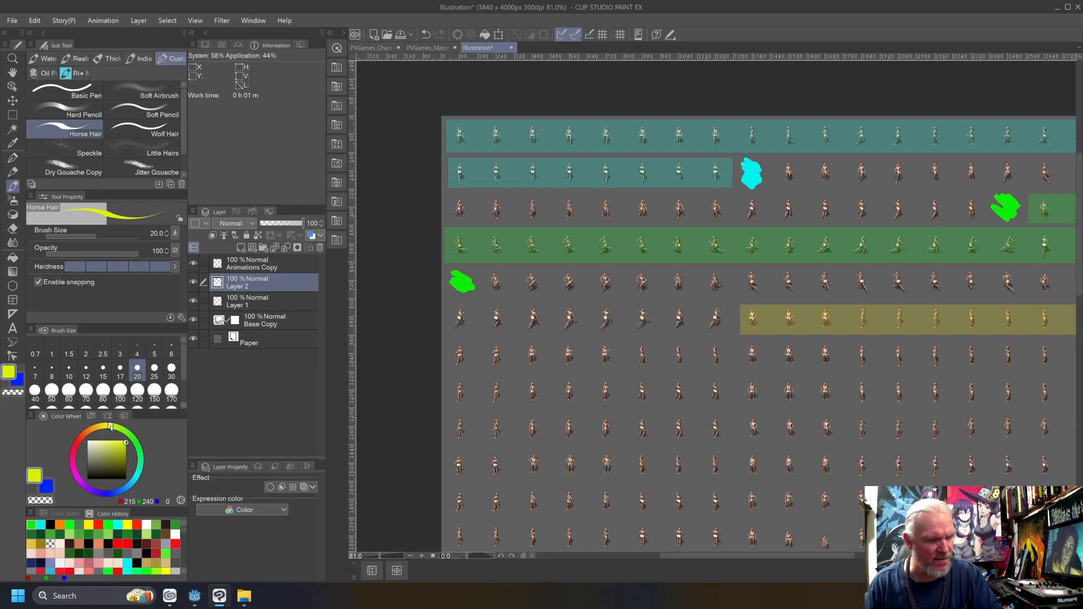
drag(713, 311, 715, 330)
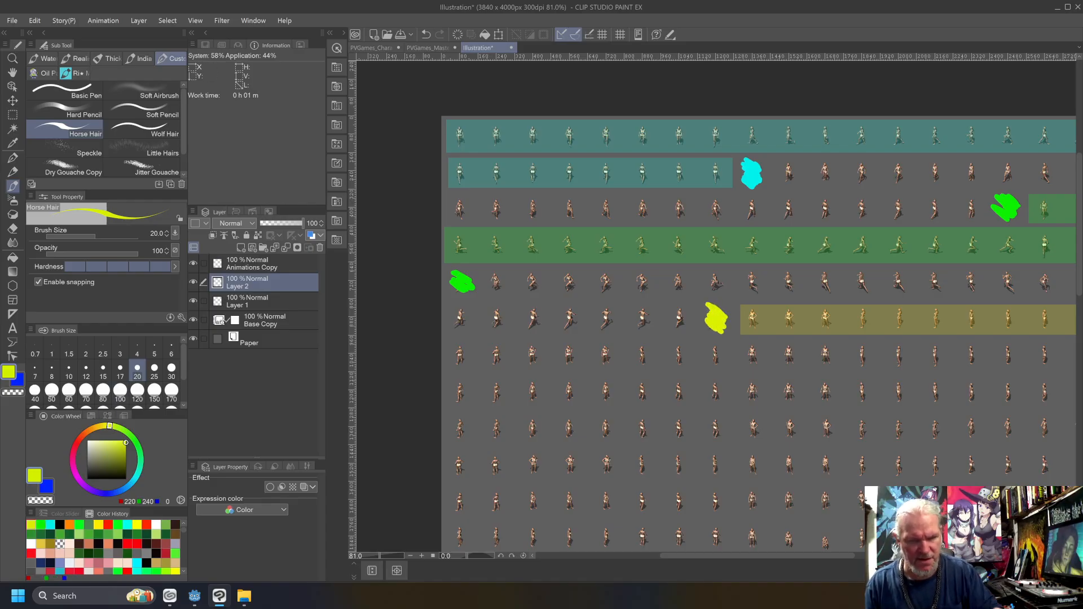
drag(686, 556, 786, 562)
drag(825, 303, 837, 330)
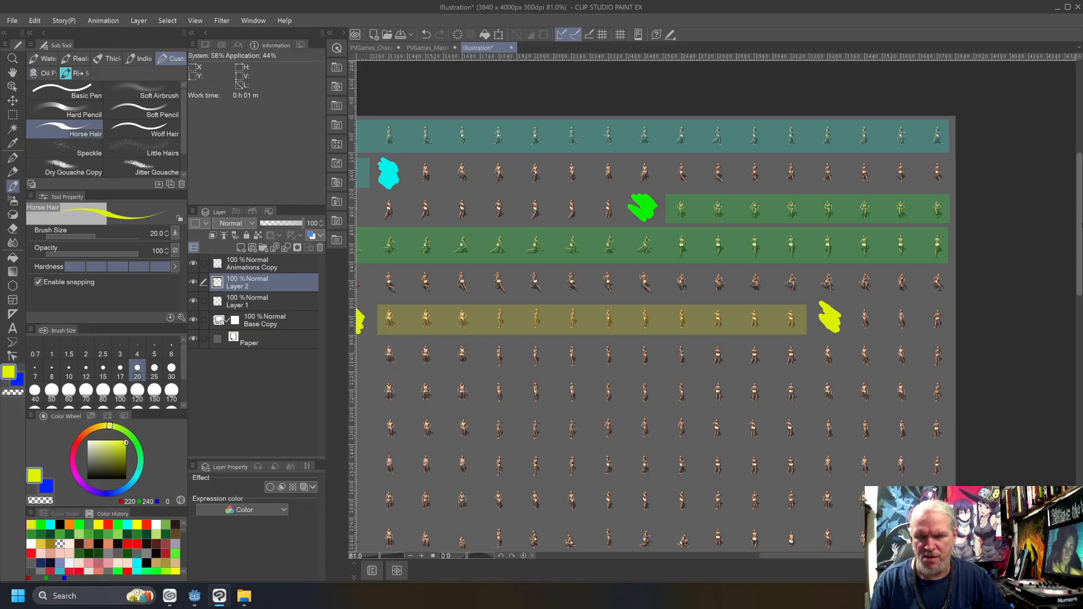
Paint red blobs over the sprites at both ends of the red band near the bottom of the sheet.
drag(1082, 225, 1065, 385)
drag(813, 562, 740, 564)
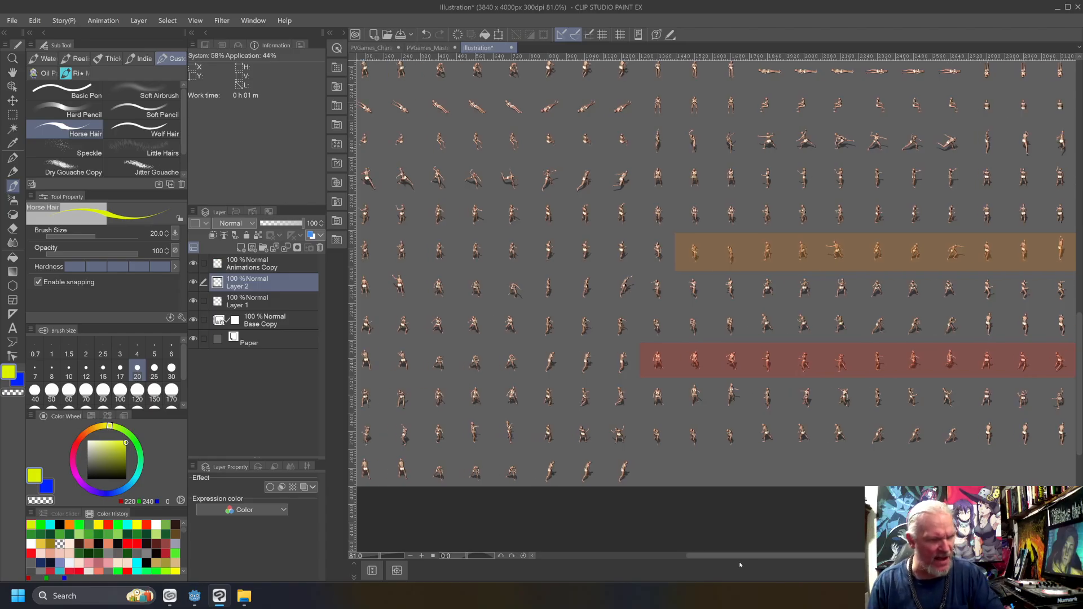
click(80, 445)
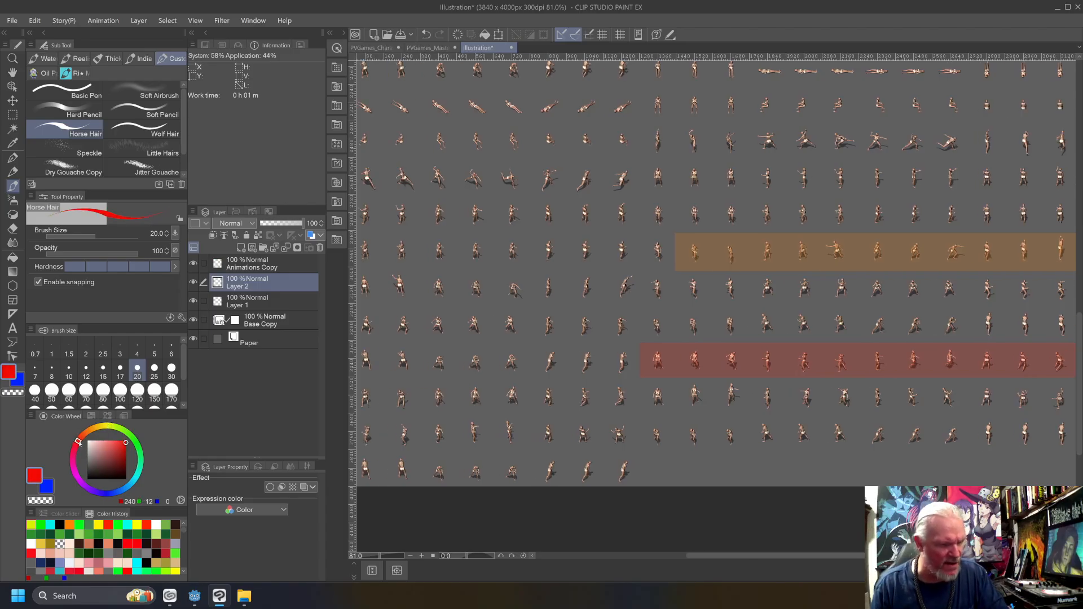
mouse_move(618, 350)
mouse_down()
mouse_move(626, 358)
mouse_move(616, 354)
mouse_move(613, 365)
mouse_up()
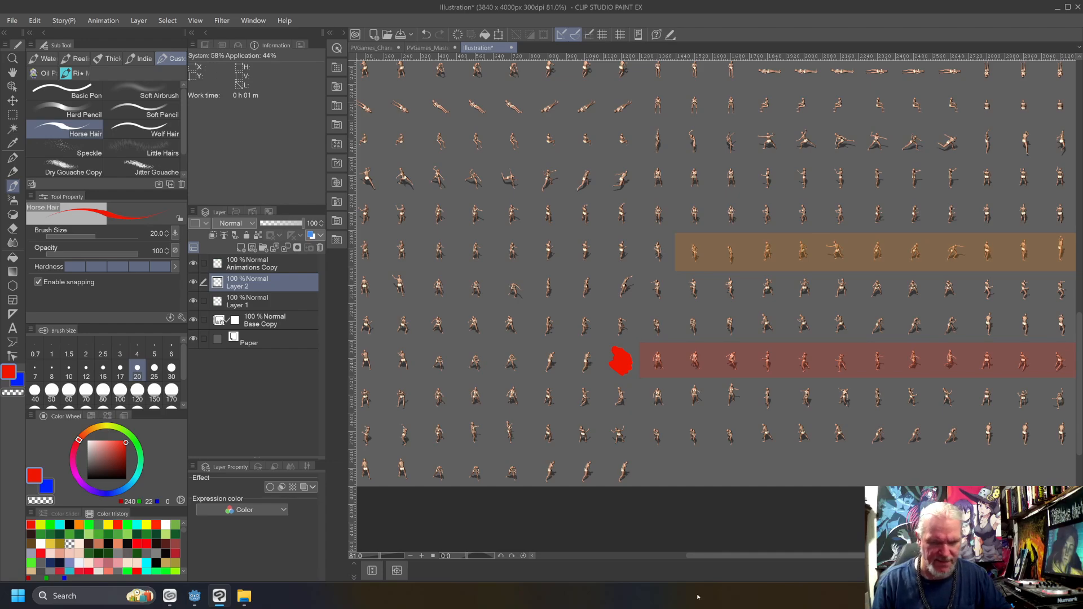
drag(725, 557, 829, 564)
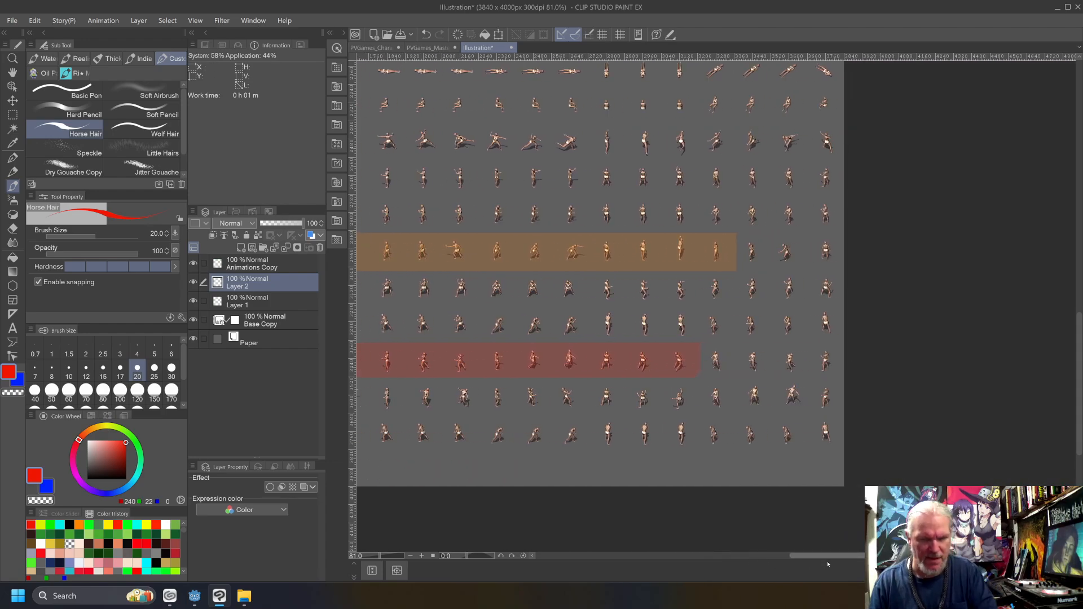
mouse_move(728, 353)
mouse_down()
mouse_move(716, 348)
mouse_move(721, 370)
mouse_move(712, 345)
mouse_move(734, 357)
mouse_up()
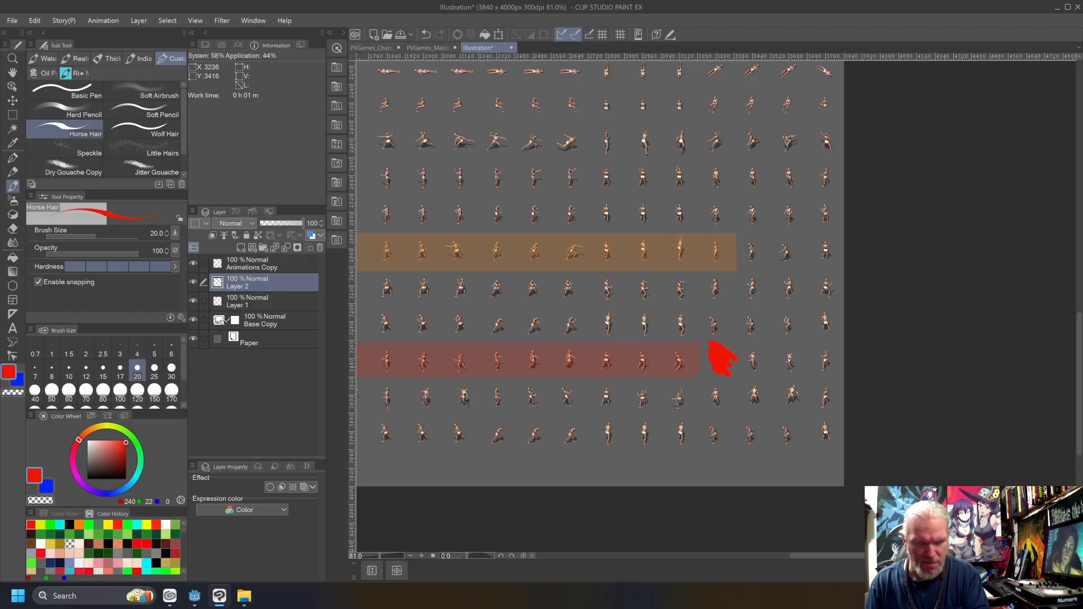
Paint orange blobs over the sprites immediately before and after the orange band on Layer 2.
click(93, 428)
click(89, 430)
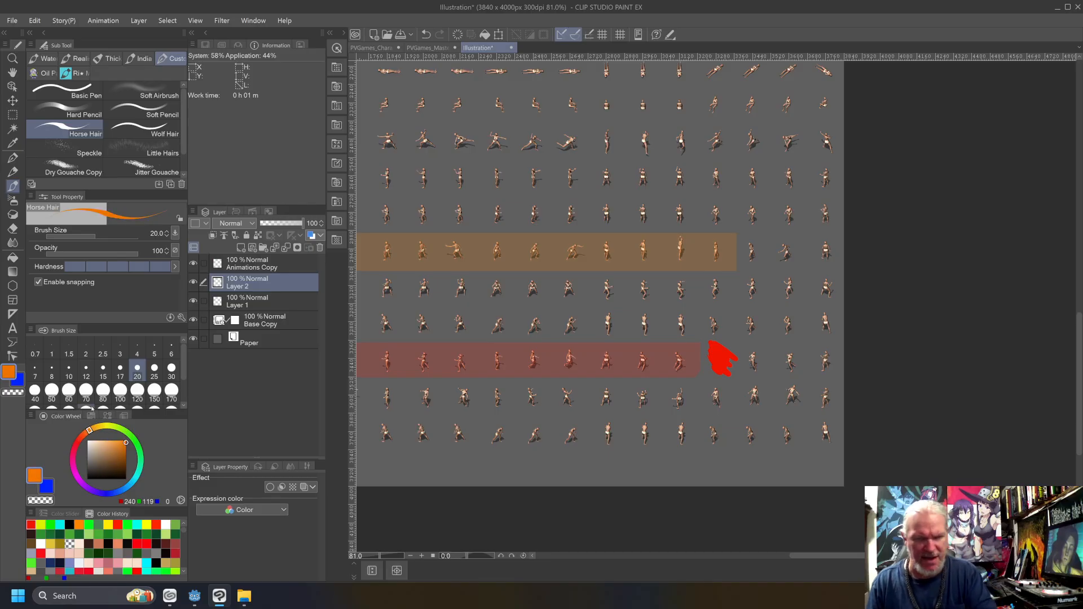
drag(749, 240, 756, 264)
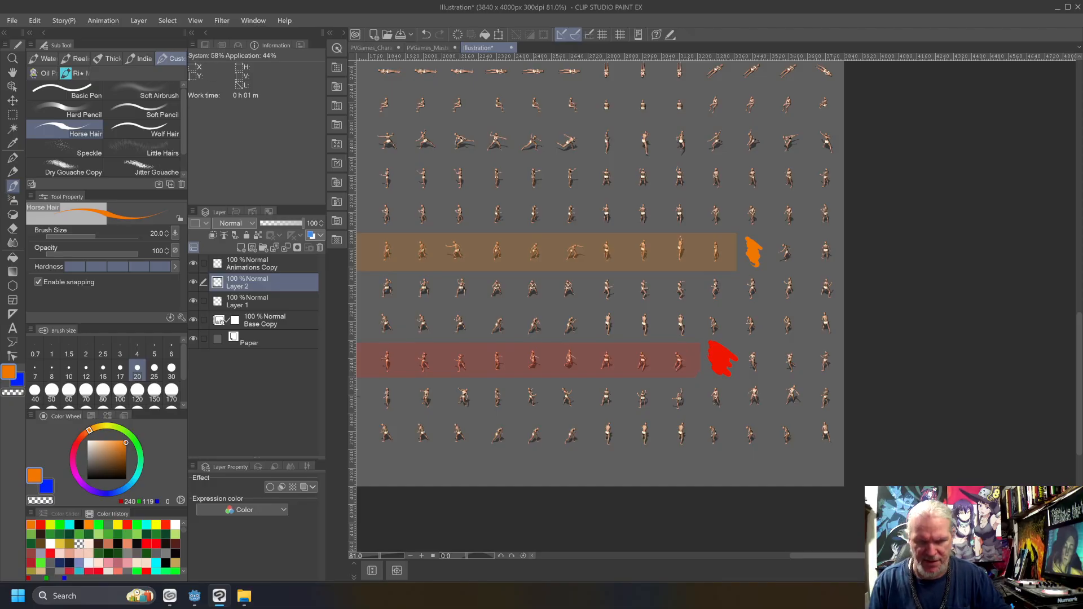
drag(902, 555, 789, 544)
mouse_move(683, 239)
mouse_down()
mouse_move(691, 260)
mouse_move(684, 249)
mouse_move(694, 238)
mouse_up()
scroll(674, 235, down, 4)
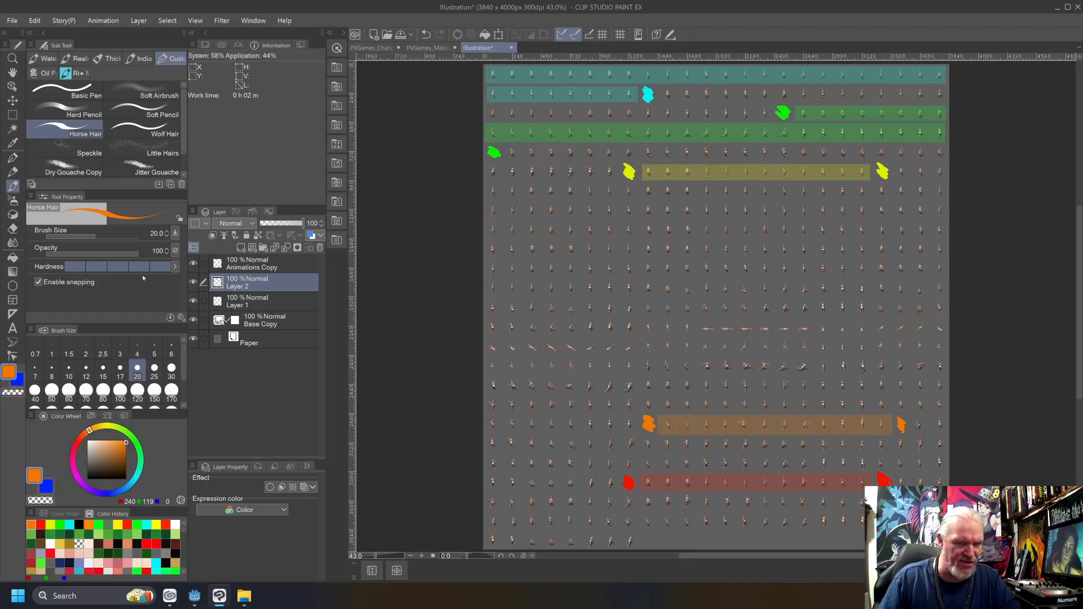
Hide the Animations Copy layer and bring the ichigo character image in from File Explorer above Layer 2.
click(194, 263)
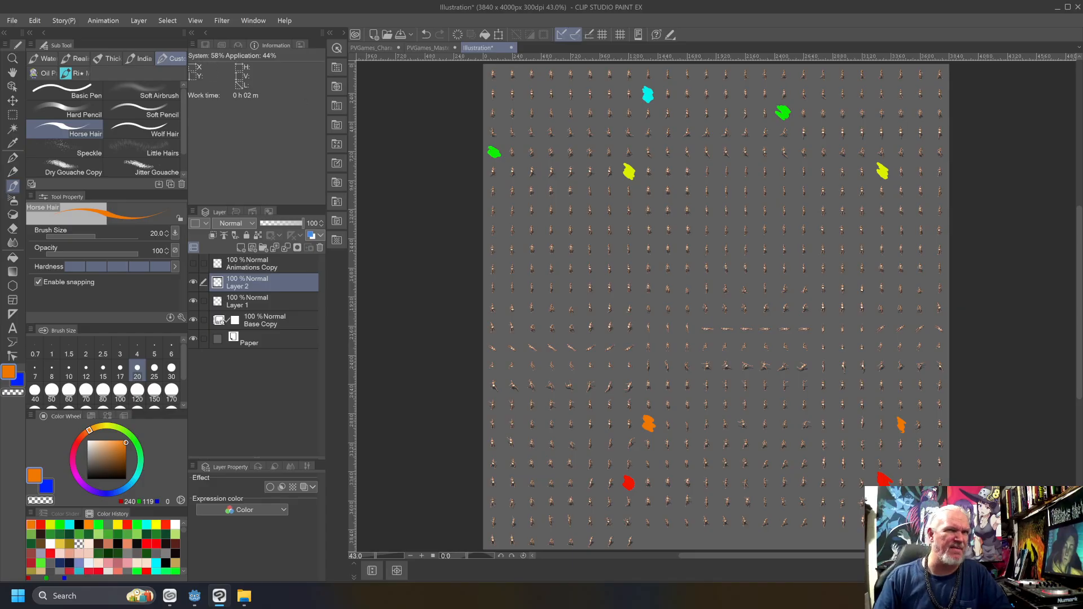
key(super+e)
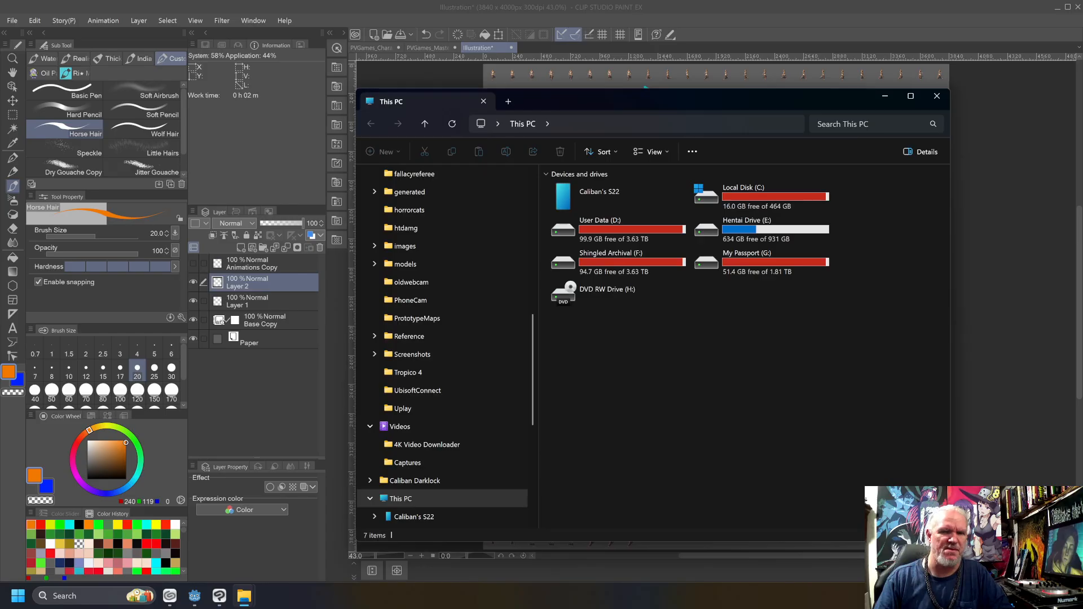
drag(573, 102, 699, 0)
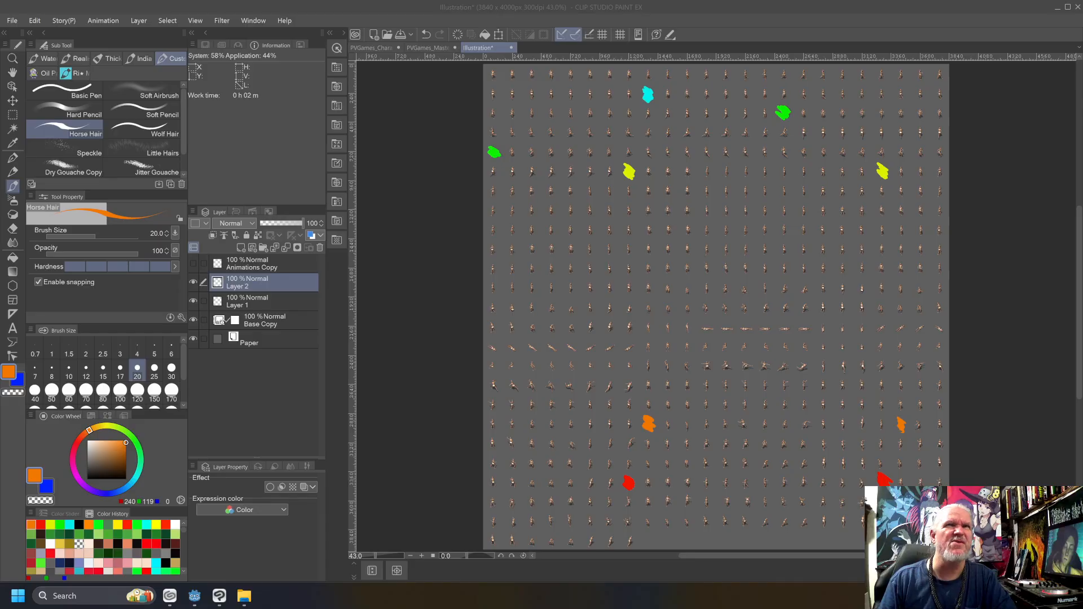
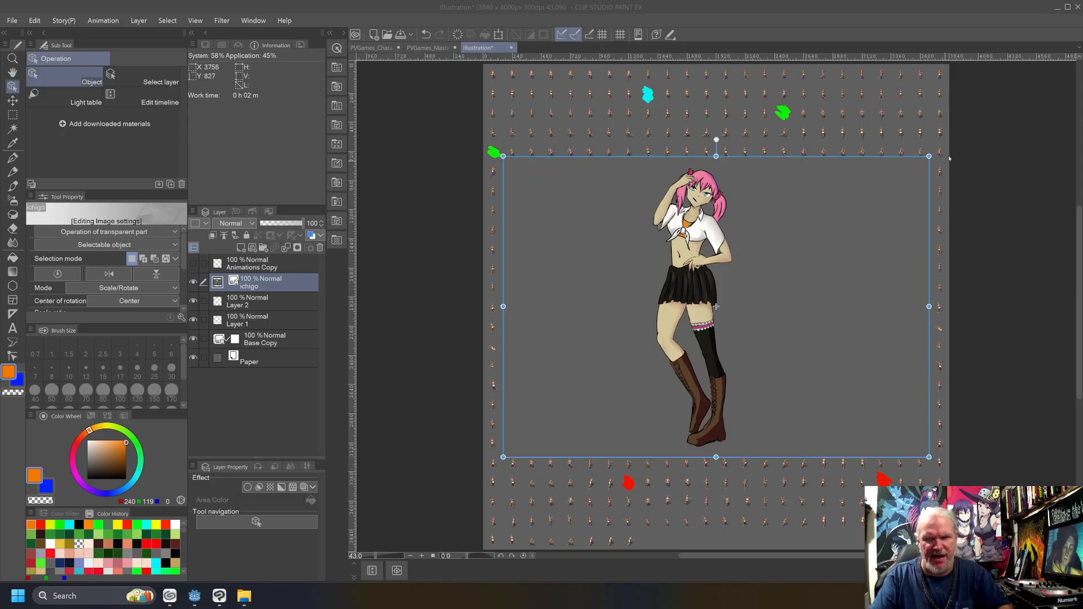
Scale the ichigo image slightly smaller and position it over the sprite sheet, just below the row with the yellow blobs.
click(928, 158)
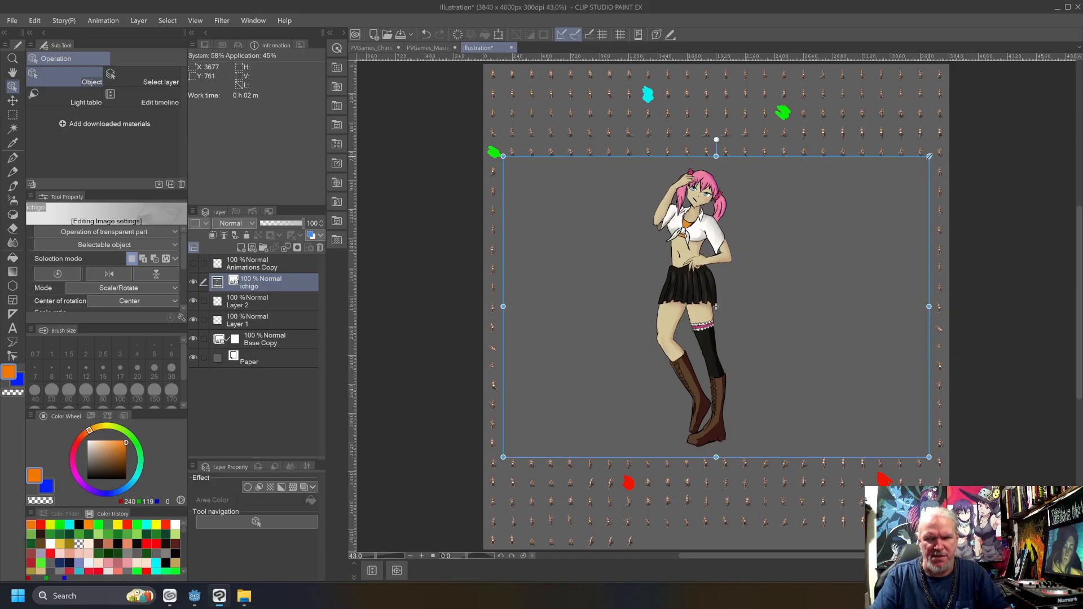
drag(930, 156, 724, 271)
drag(665, 365, 680, 283)
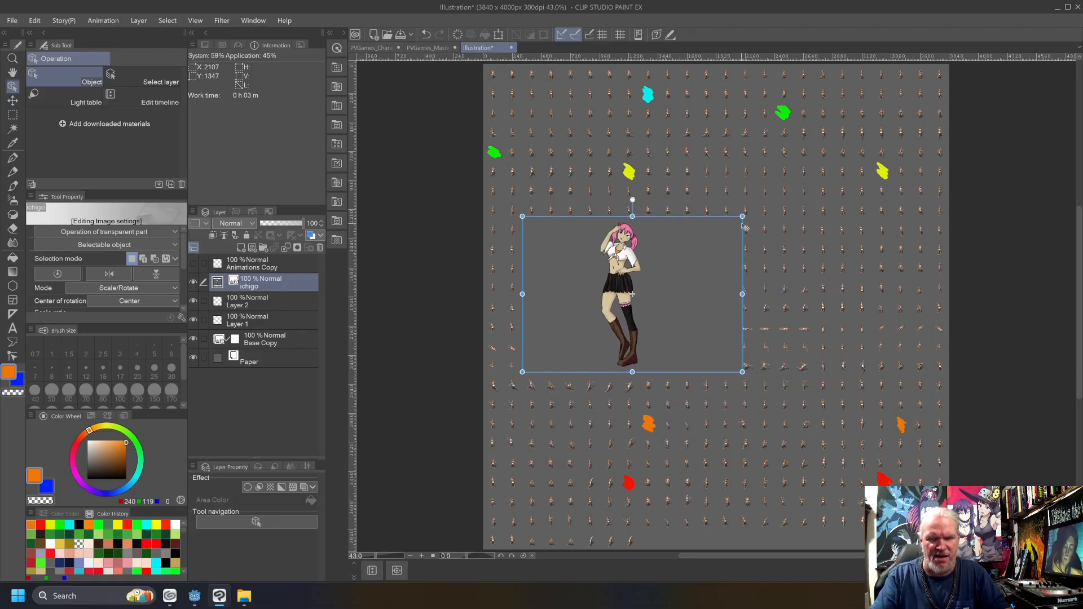
drag(743, 215, 841, 239)
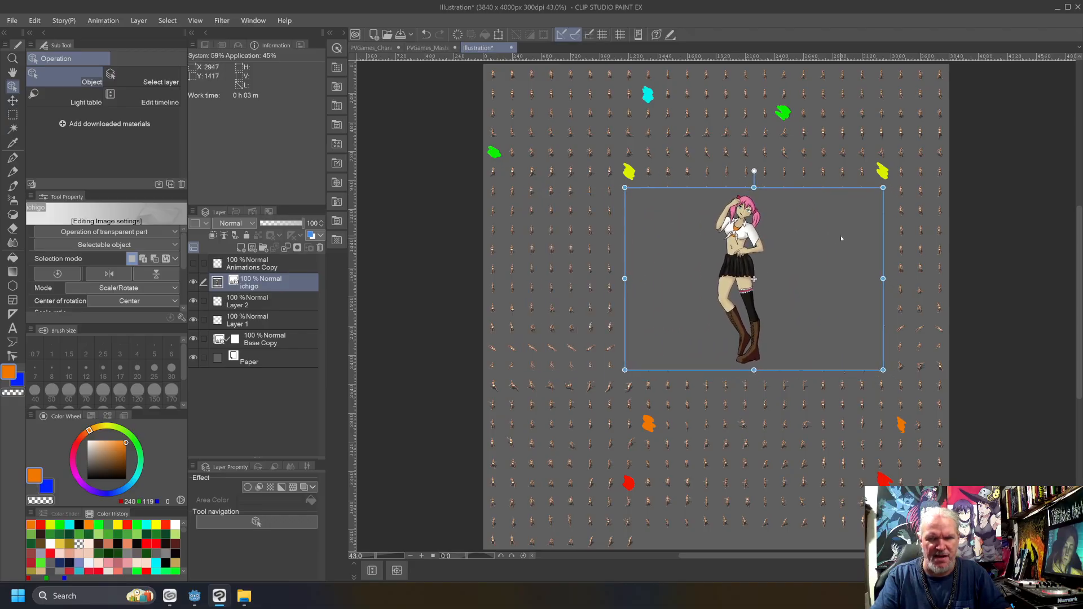
drag(883, 370, 935, 407)
drag(876, 344, 855, 337)
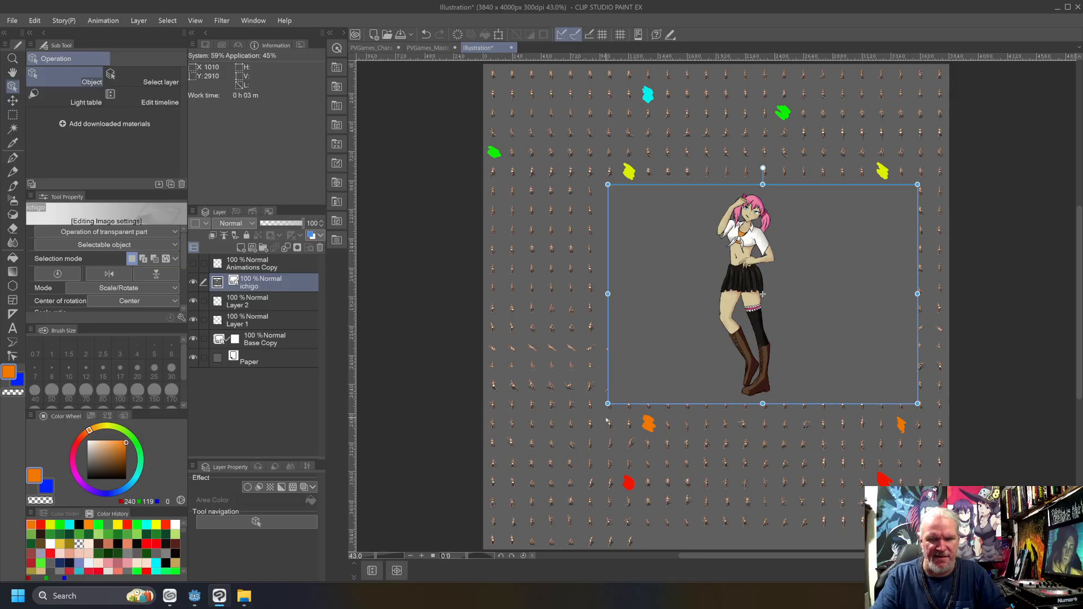
drag(605, 405, 525, 436)
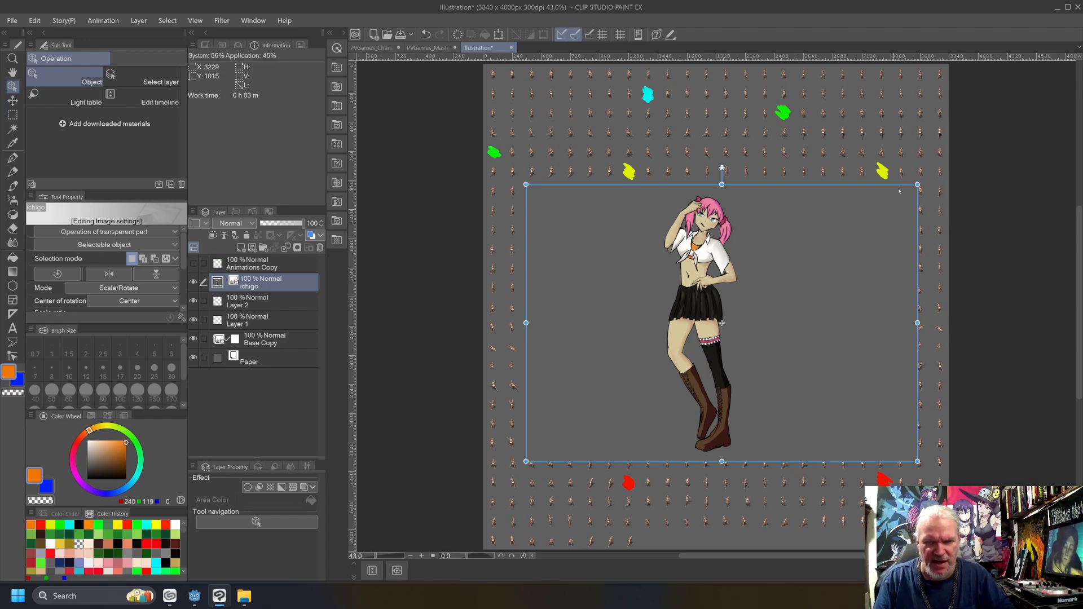
drag(917, 184, 905, 194)
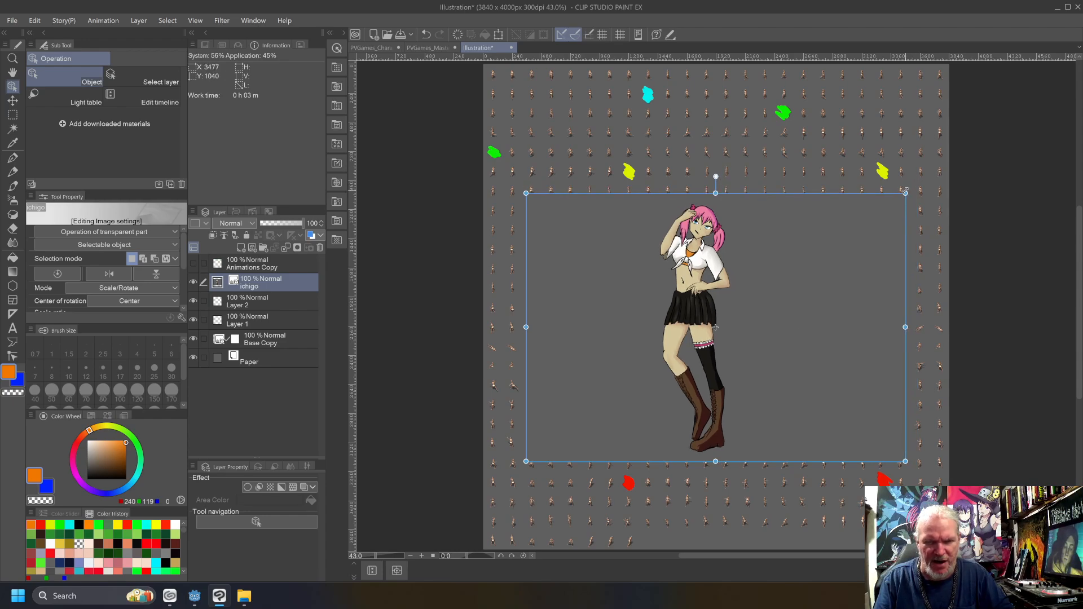
drag(809, 321, 788, 319)
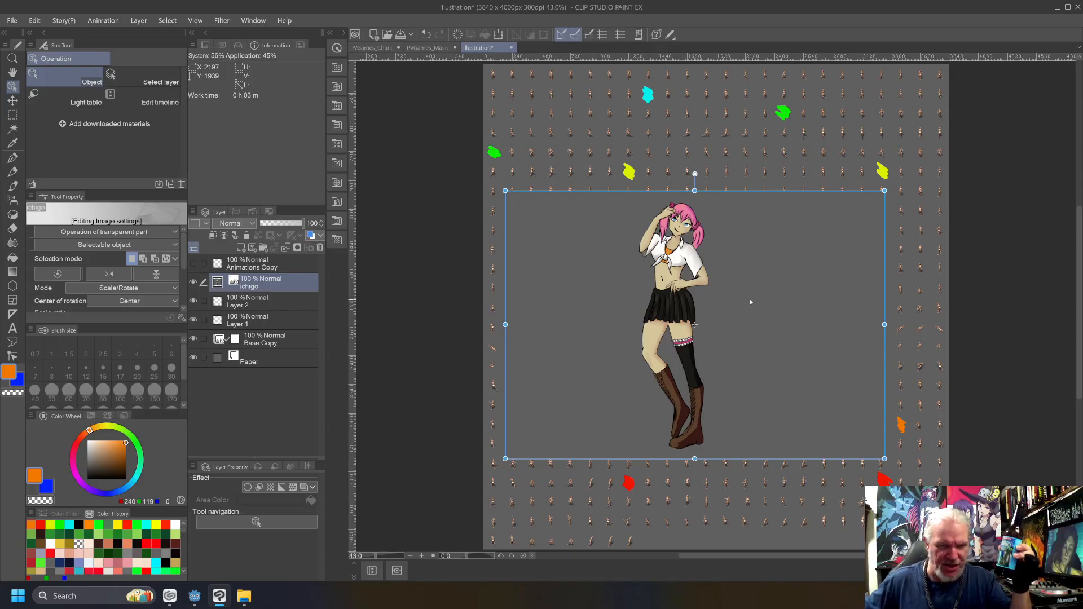
Examine the base body sprites in the first rows of the sheet up close, then return to the ichigo reference.
scroll(538, 107, up, 2)
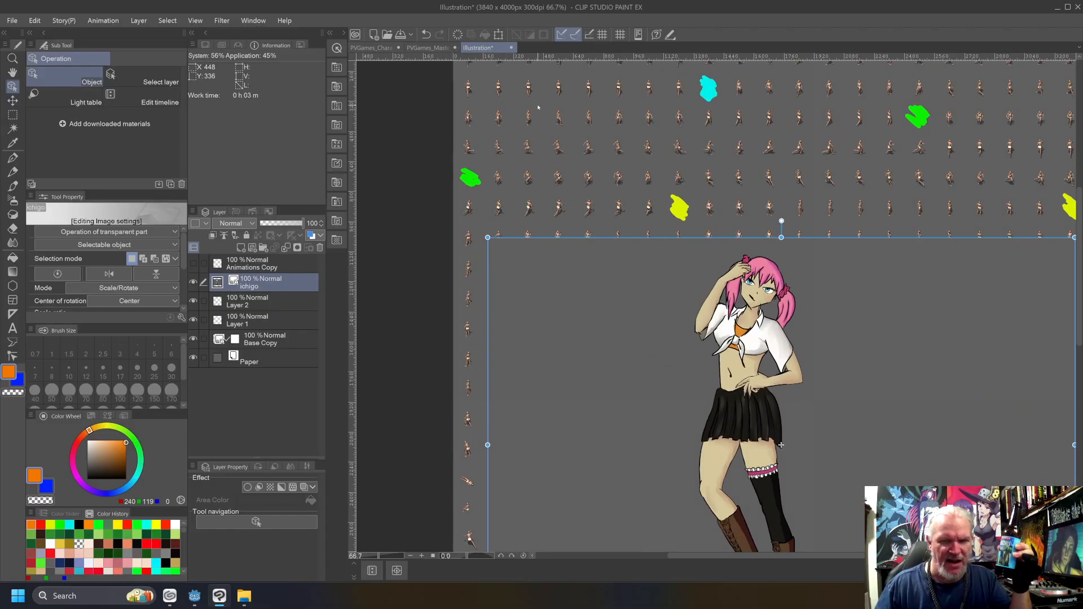
scroll(538, 107, up, 6)
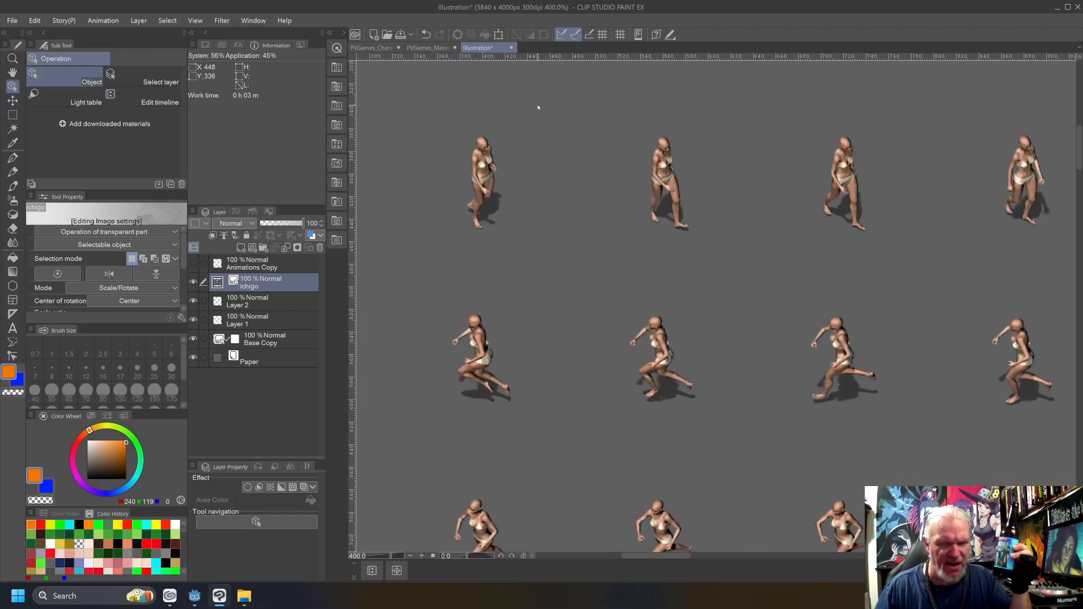
scroll(538, 107, up, 3)
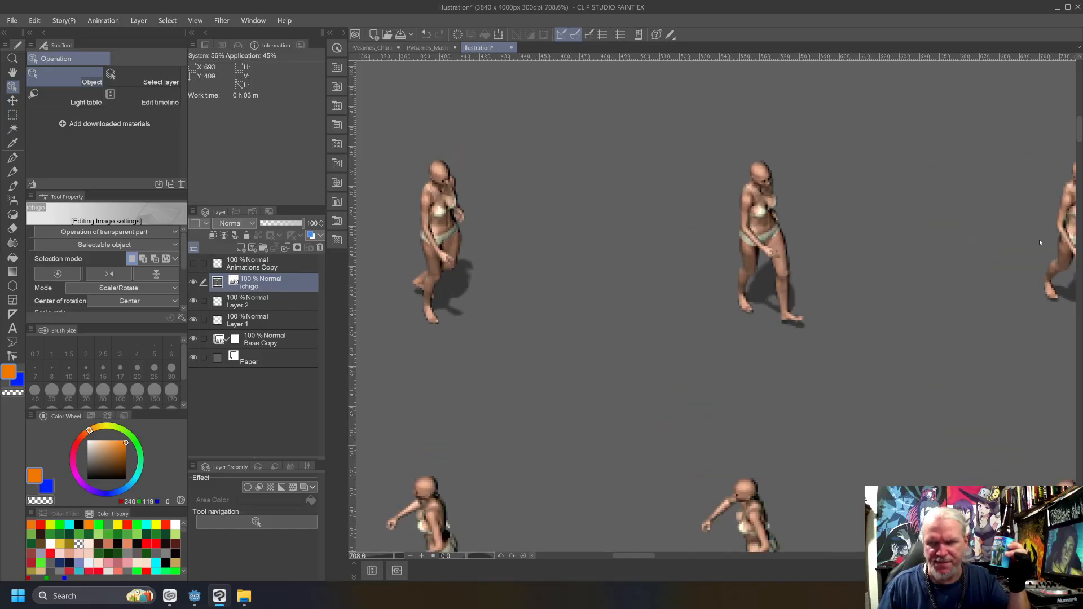
drag(1079, 129, 1077, 100)
drag(648, 555, 592, 555)
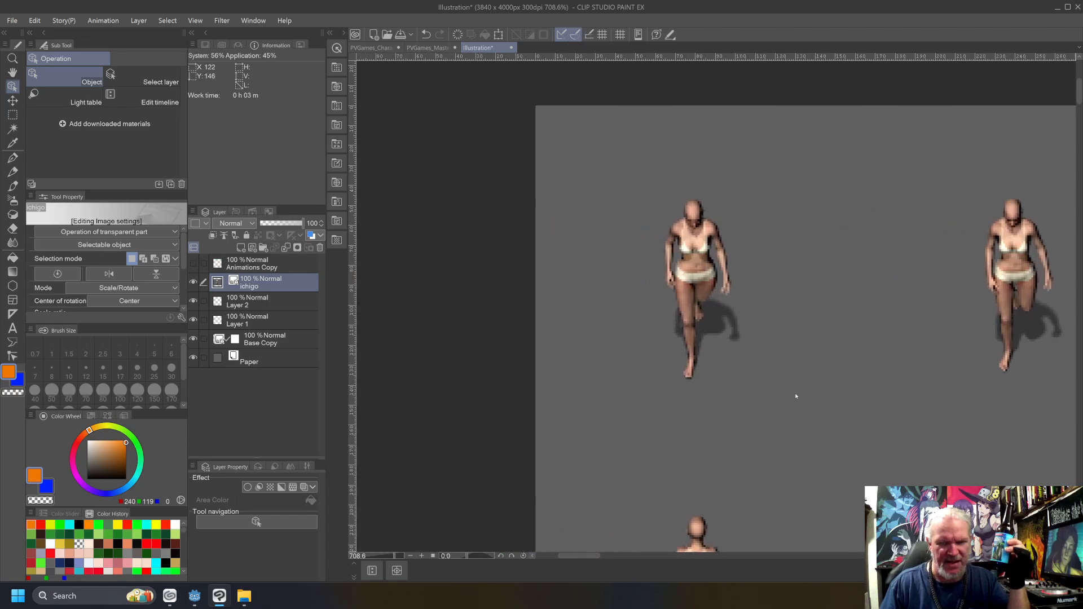
scroll(787, 399, down, 10)
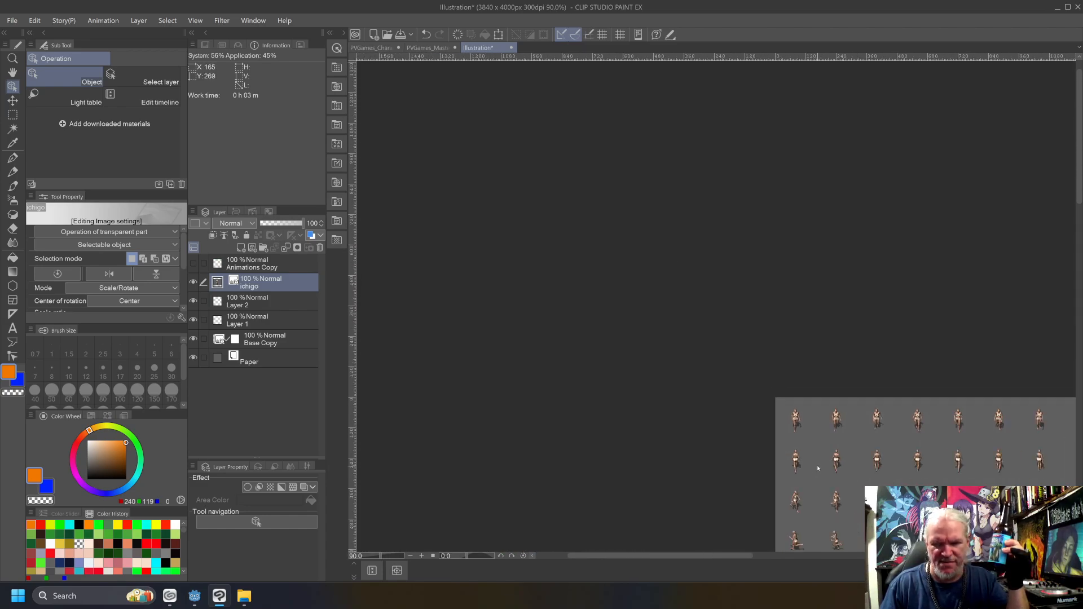
scroll(818, 469, down, 2)
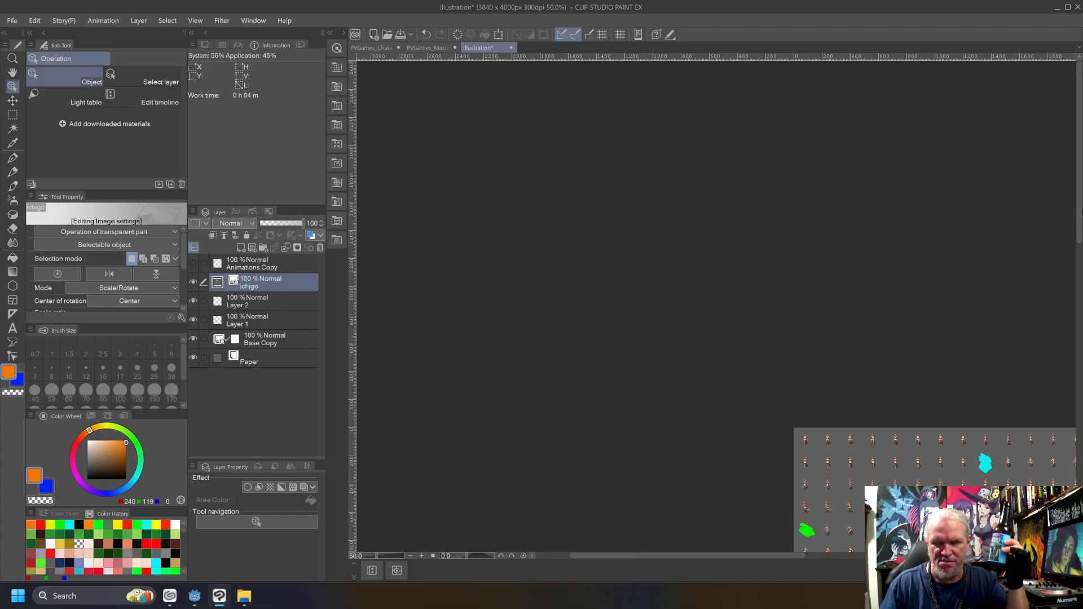
drag(1082, 212, 1082, 343)
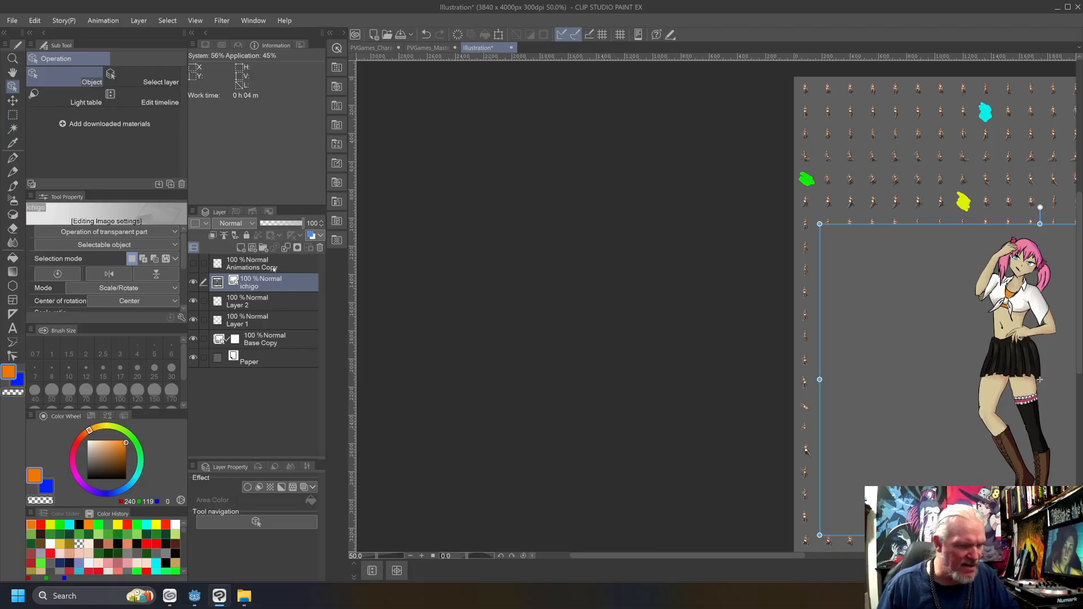
Rename Layer 2 as Markers and switch its visibility off and on again.
click(264, 308)
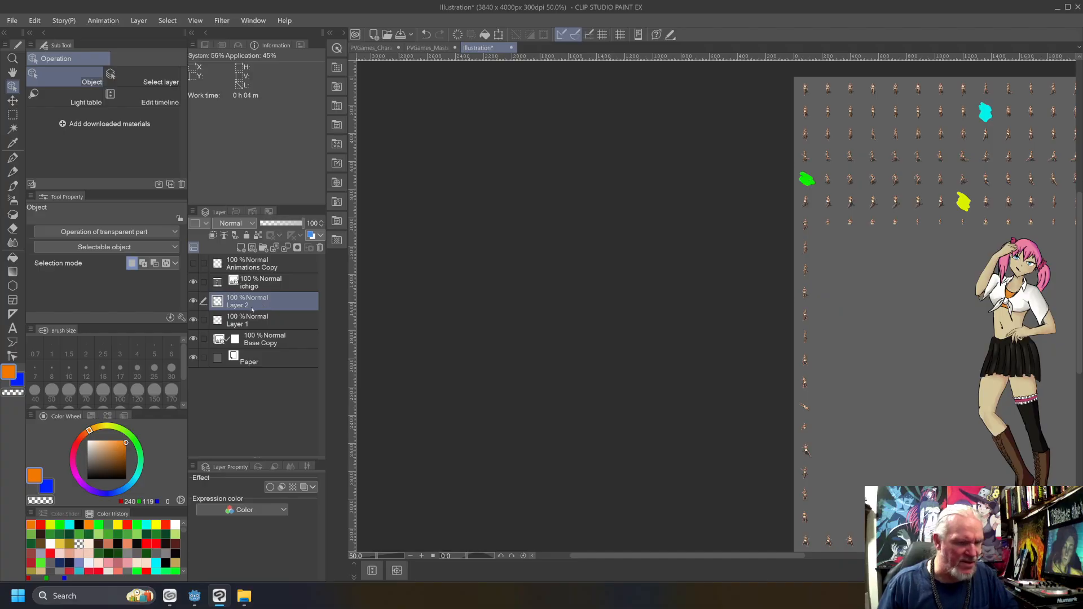
double_click(246, 305)
text(Markers)
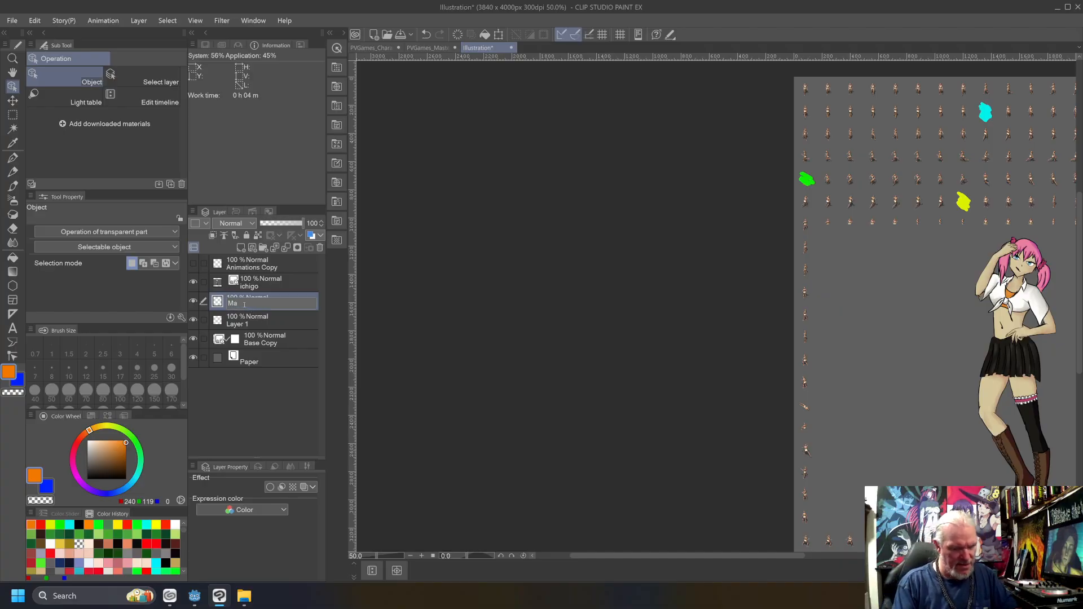
key(Return)
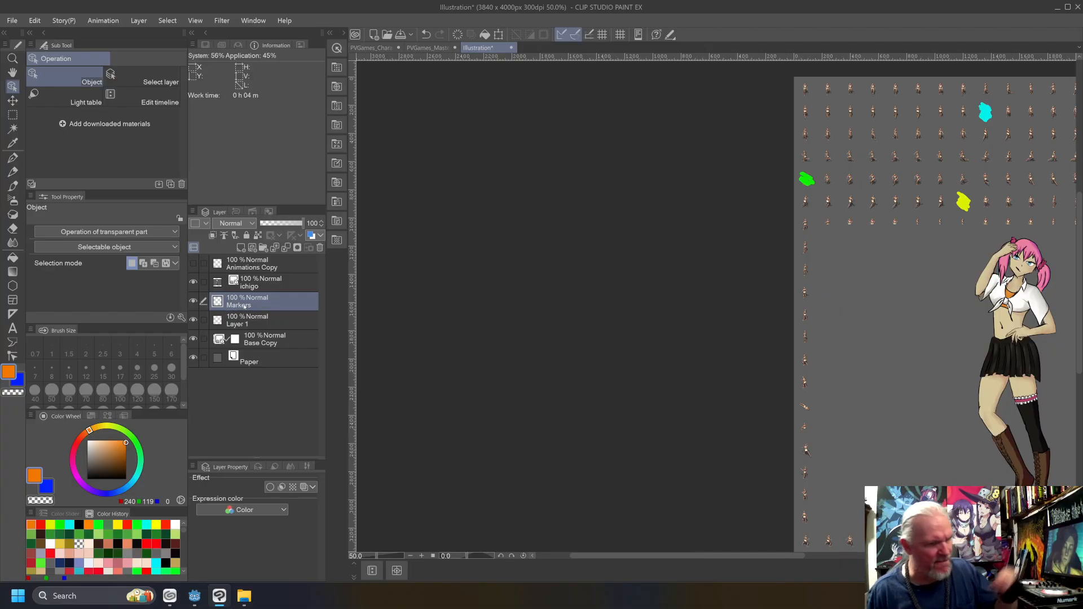
click(193, 301)
click(193, 302)
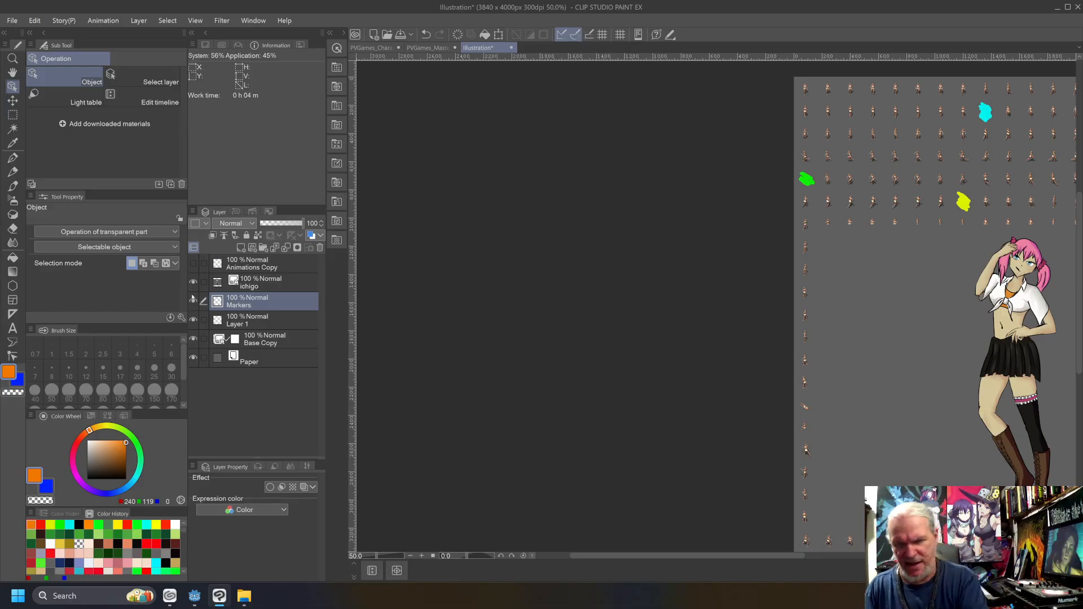
Paint pink and white palette swatches after the cyan blob on the Markers layer, sampling ichigo's hair and shirt.
right_click(1032, 250)
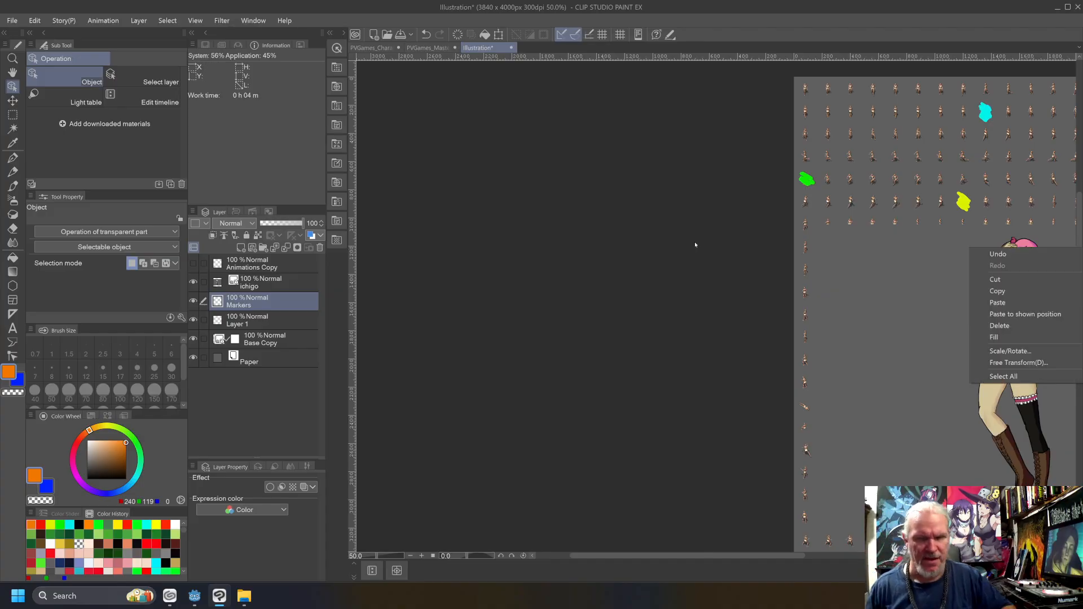
click(735, 25)
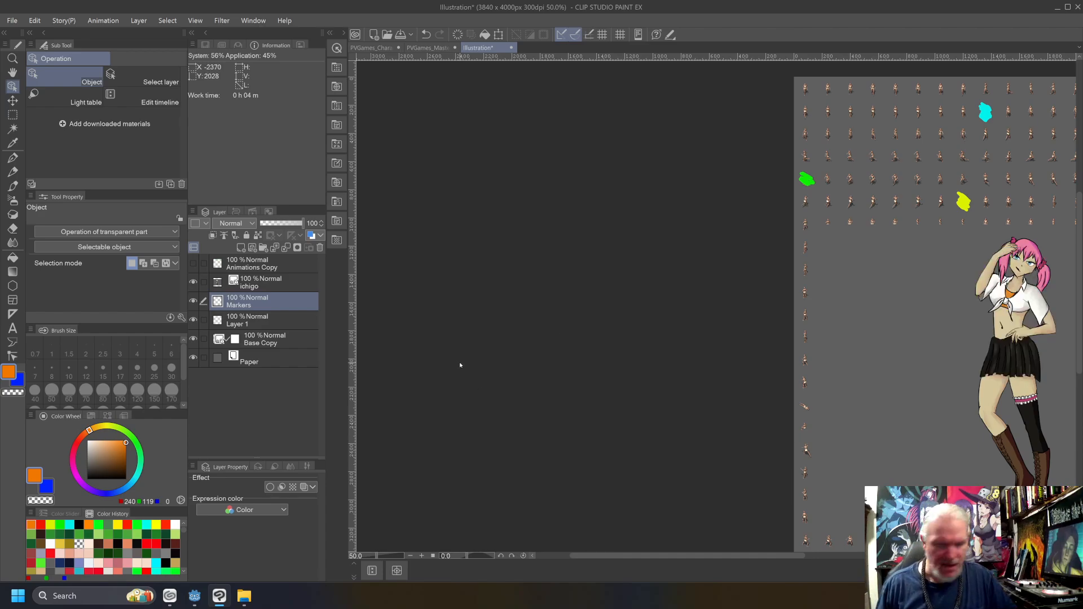
key(b)
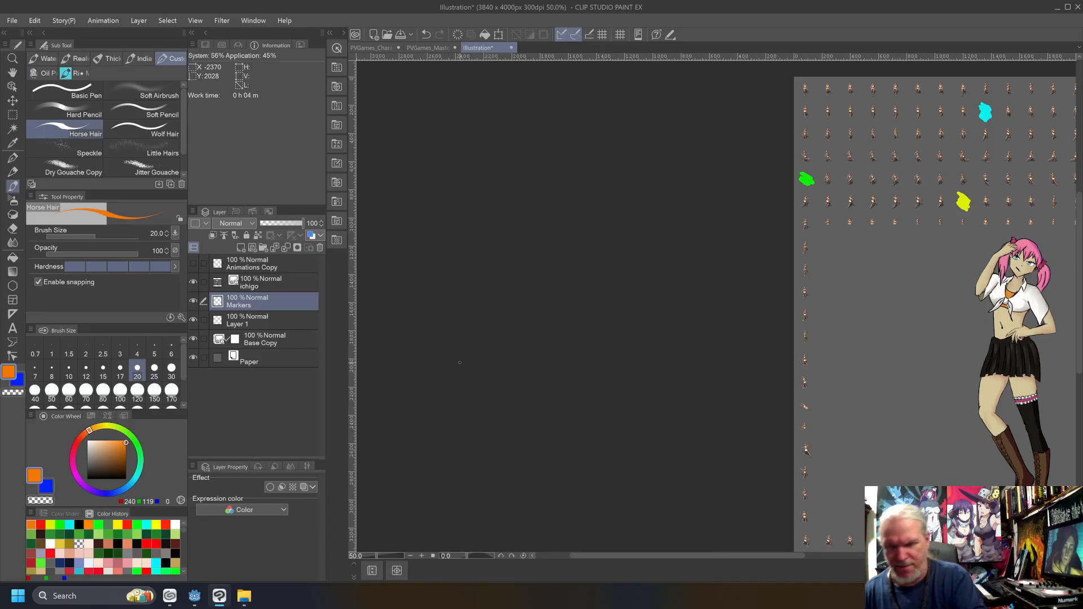
alt+click(1031, 248)
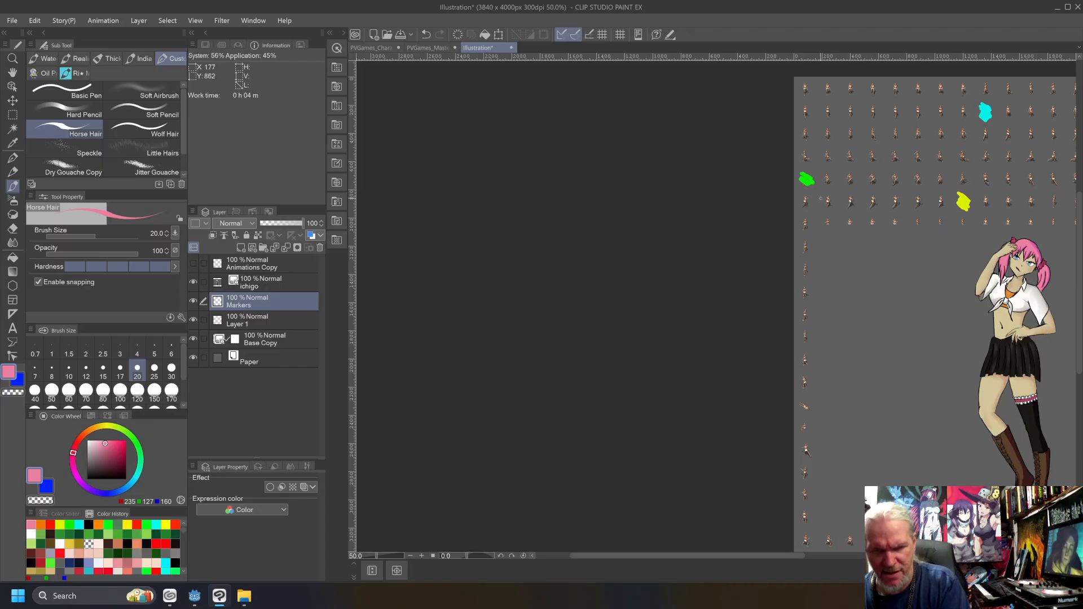
mouse_move(1009, 108)
mouse_down()
mouse_move(1003, 118)
mouse_move(1021, 116)
mouse_move(1007, 108)
mouse_up()
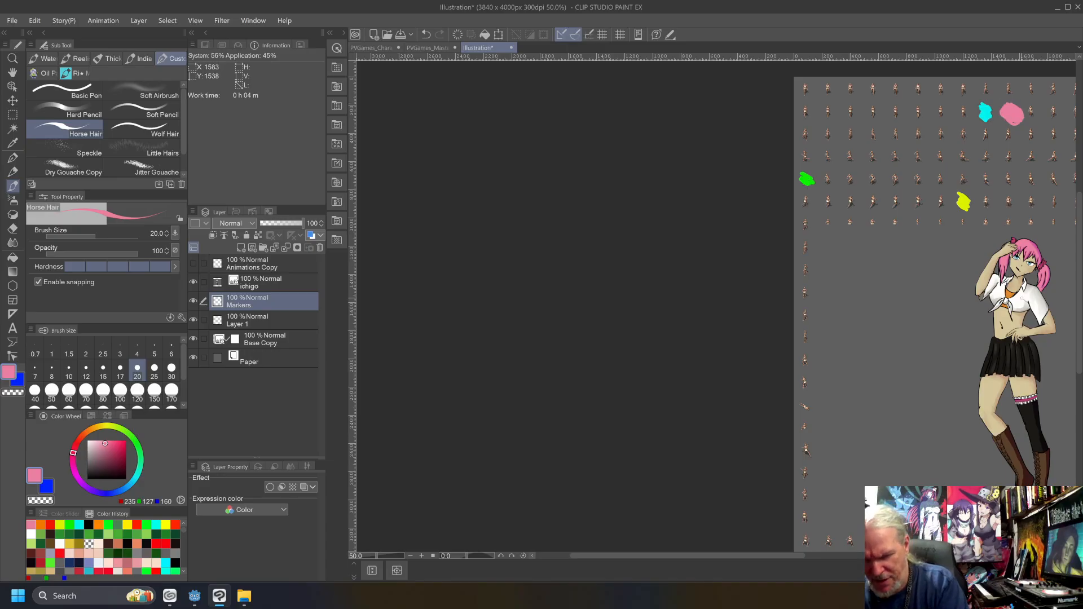
right_click(1026, 293)
drag(1041, 113, 1035, 114)
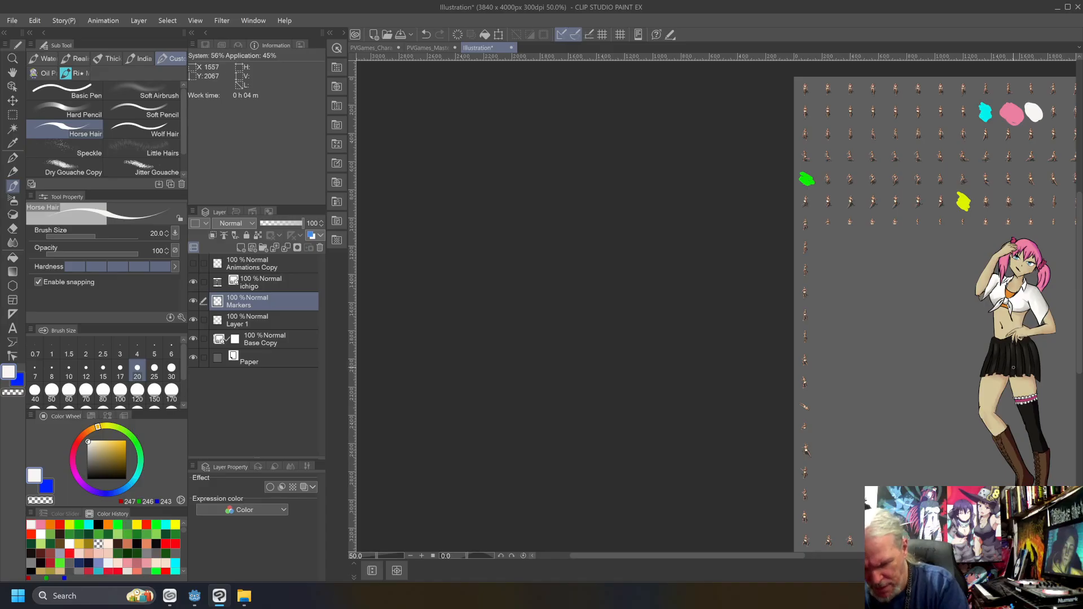
Add black and brown swatches after the white one in the same row, sampling ichigo's skirt and boot.
right_click(1014, 369)
drag(1053, 110, 1059, 117)
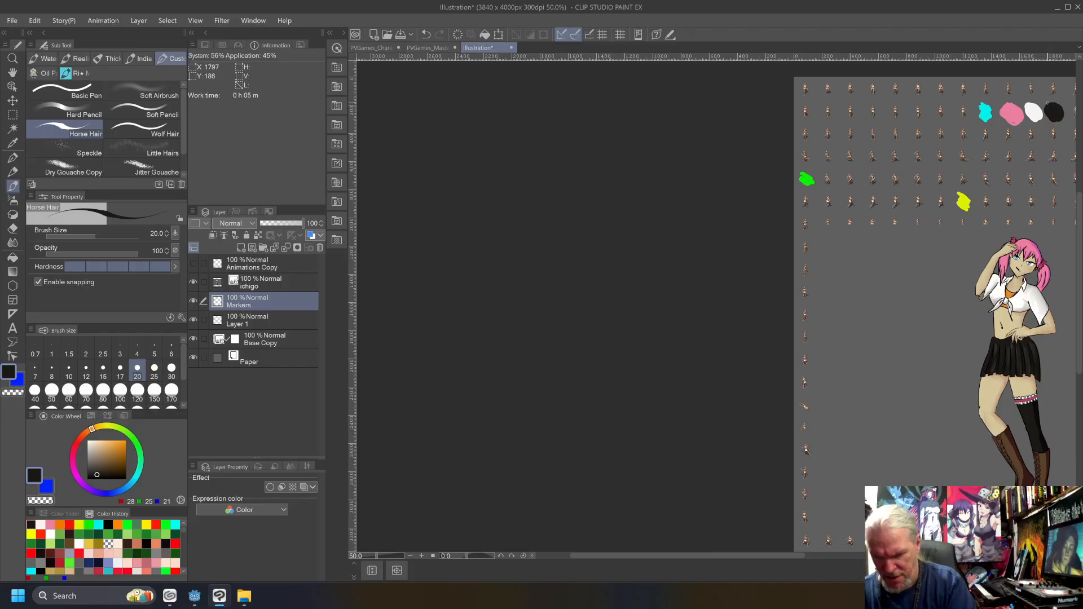
right_click(1045, 460)
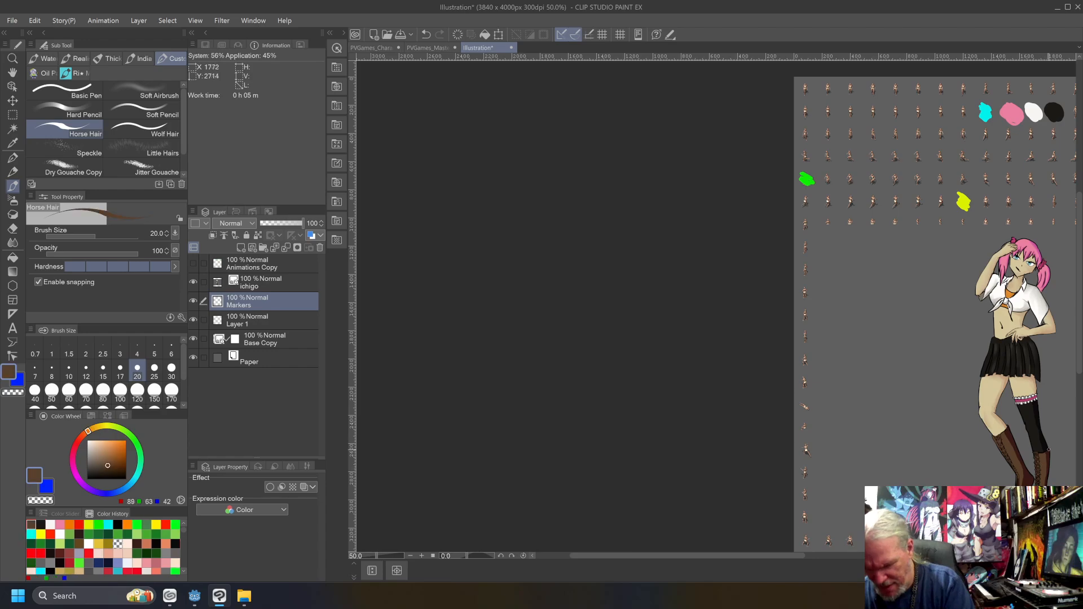
drag(1012, 133, 1012, 138)
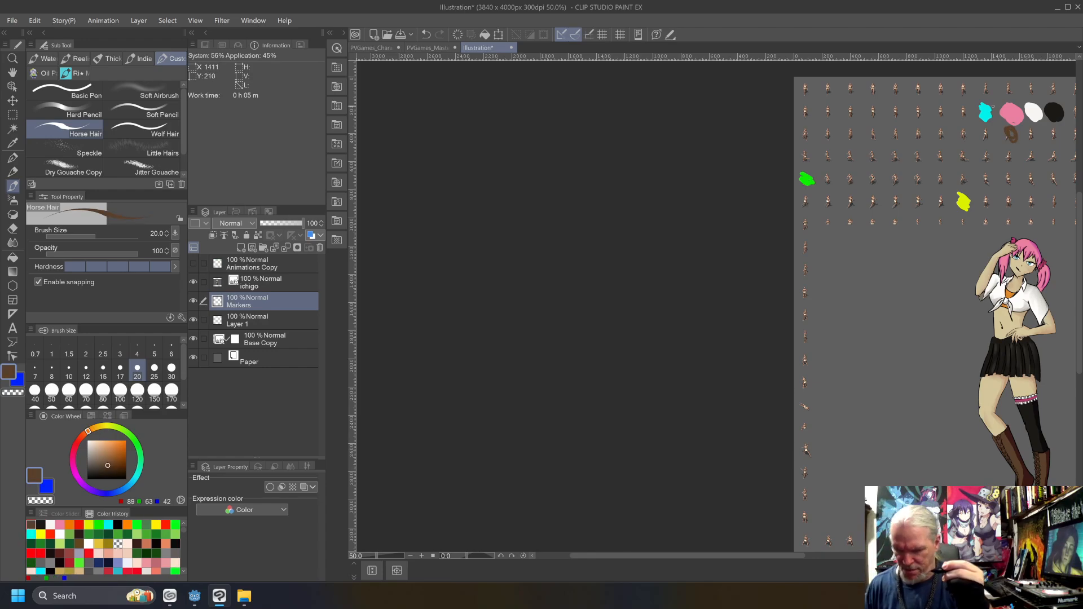
key(ctrl+z)
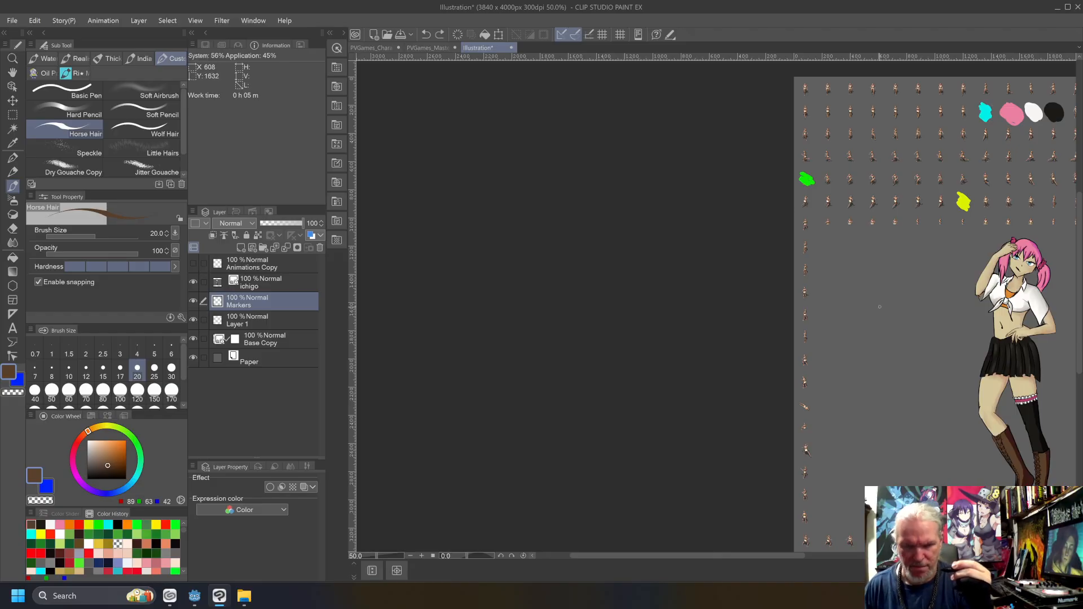
drag(754, 562, 827, 548)
drag(851, 107, 838, 110)
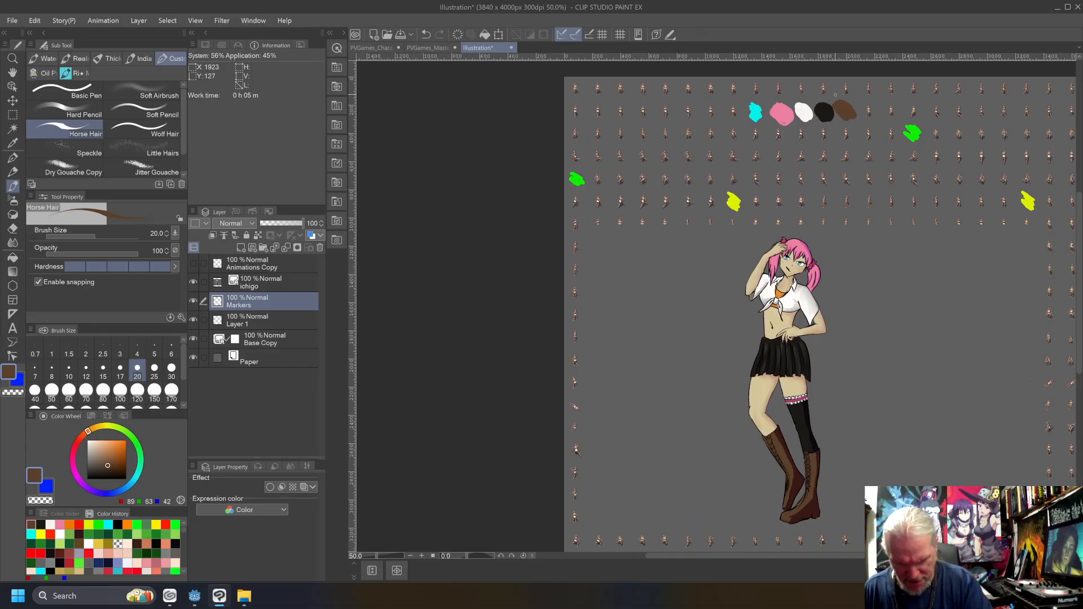
Continue the swatch row with dark brown, orange and magenta sampled from ichigo's boot, top and hair tie.
alt+click(814, 497)
mouse_move(866, 104)
mouse_down()
mouse_move(871, 113)
mouse_move(865, 103)
mouse_up()
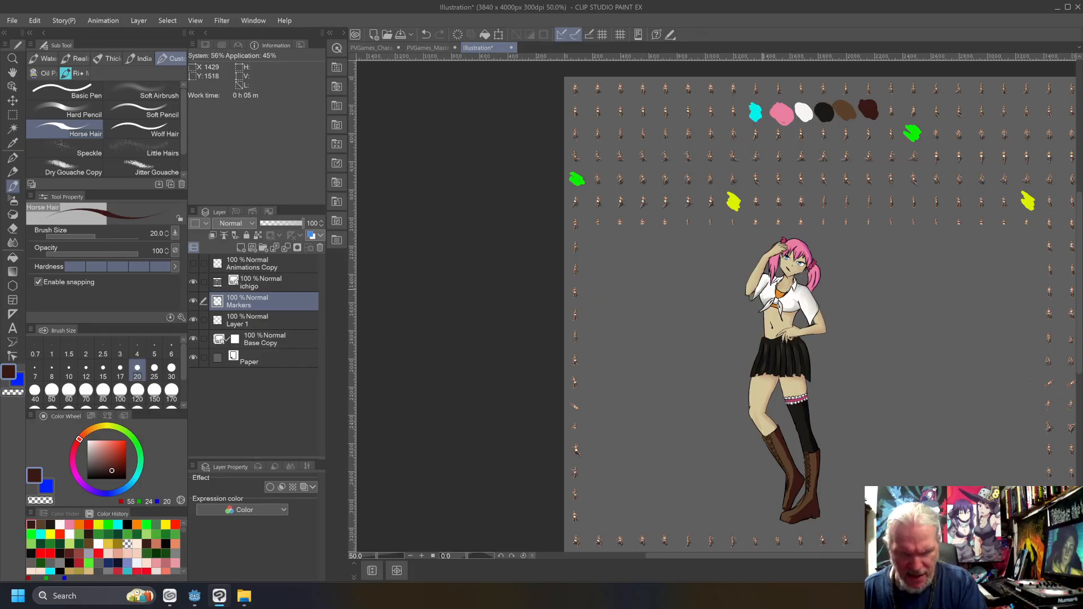
alt+click(785, 288)
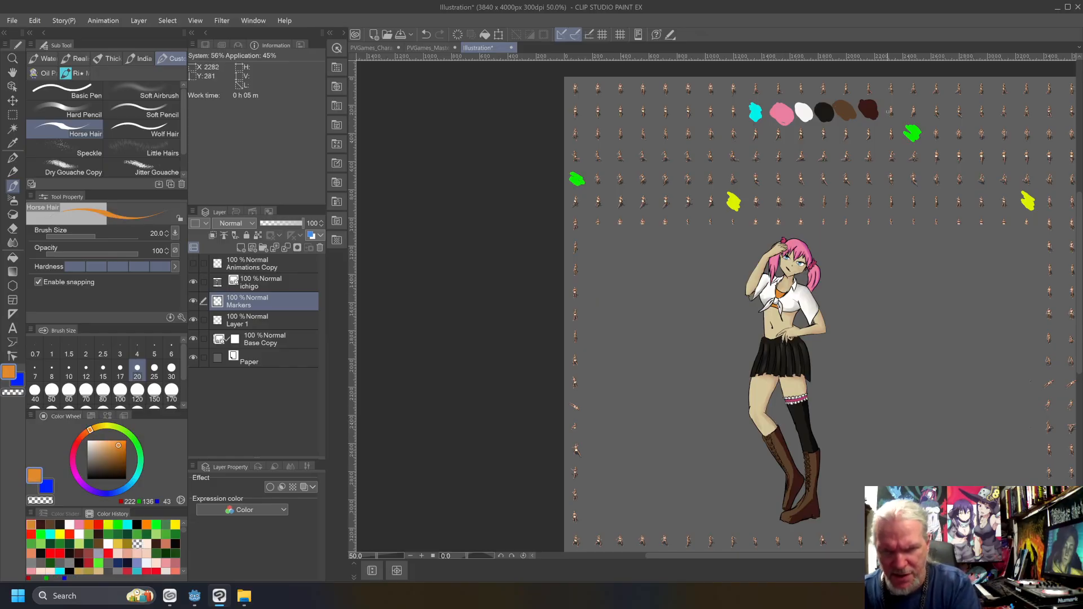
drag(891, 107, 888, 109)
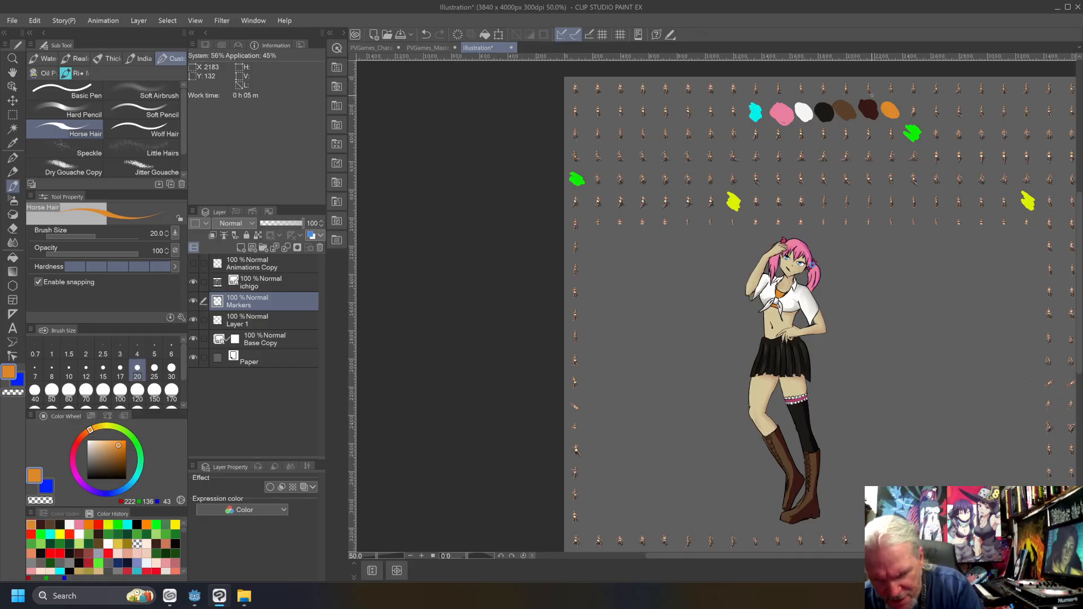
right_click(811, 264)
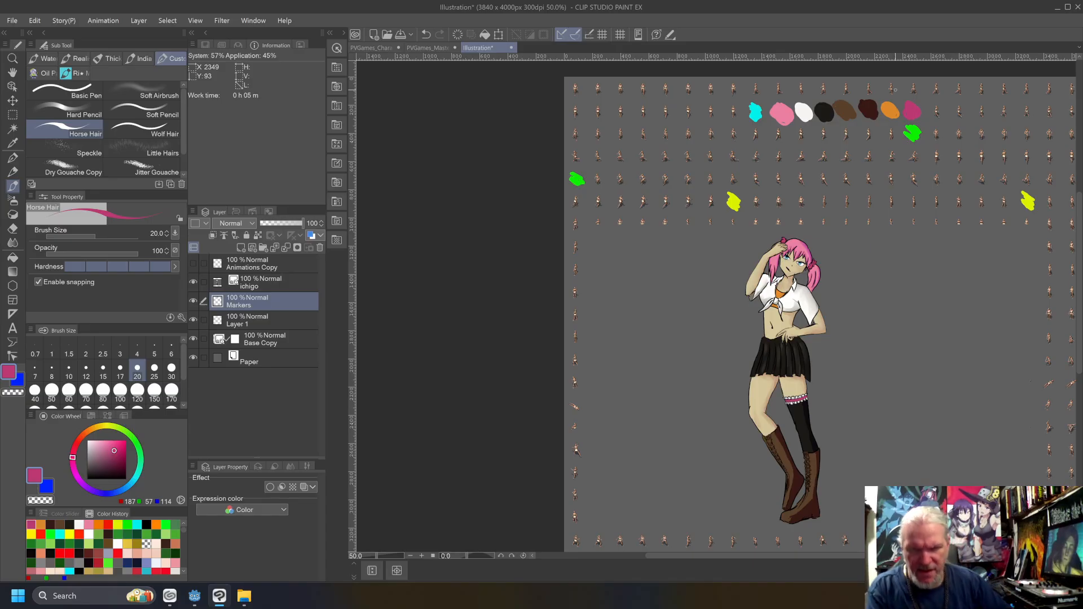
Sample the blue of ichigo's eye and paint a swatch of it after the magenta one.
scroll(894, 89, up, 3)
scroll(894, 89, up, 1)
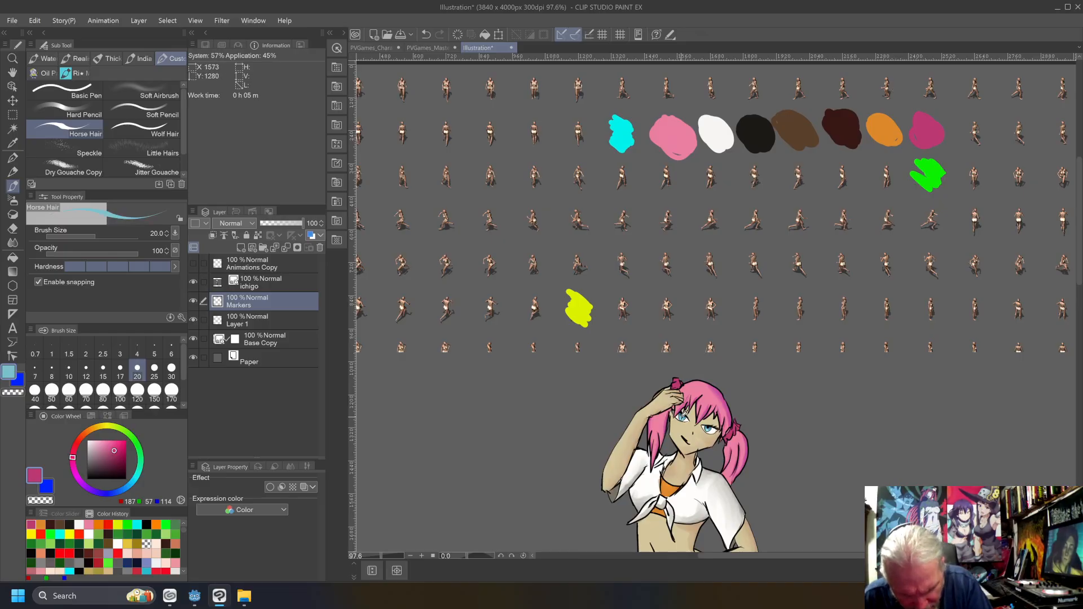
alt+click(687, 418)
alt+click(684, 412)
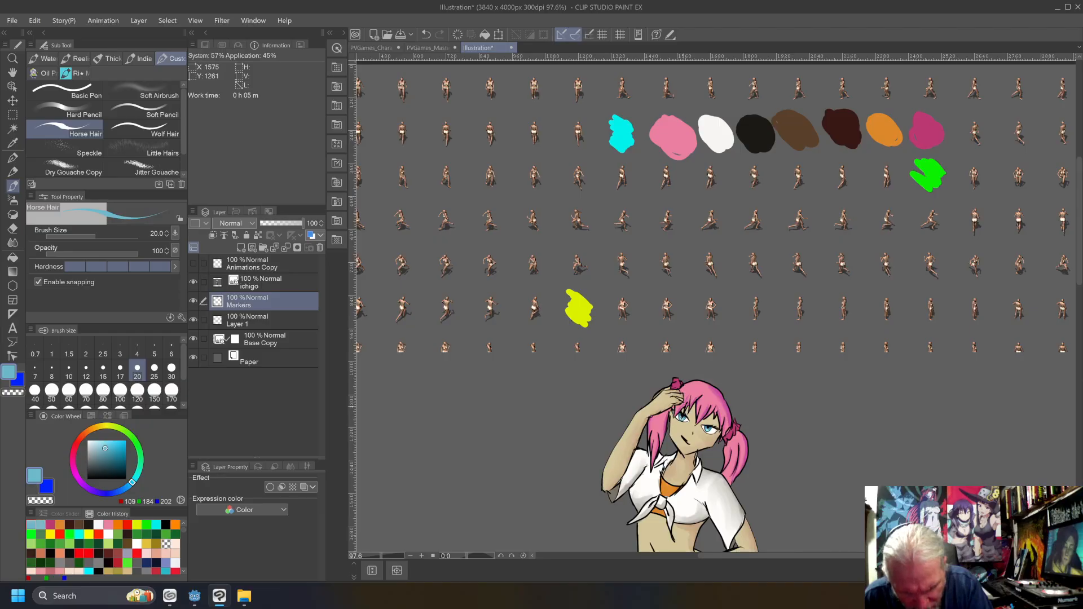
mouse_move(973, 121)
mouse_down()
mouse_move(978, 141)
mouse_move(959, 122)
mouse_move(965, 148)
mouse_move(951, 130)
mouse_up()
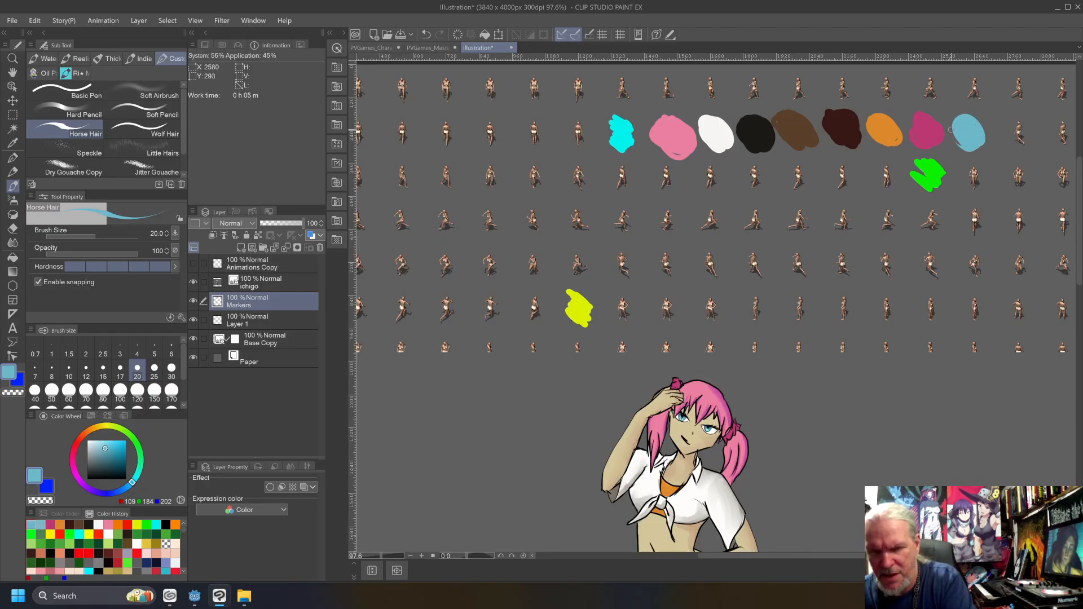
Sample ichigo's skin tone and paint a filled swatch of it after the blue one.
scroll(951, 129, down, 3)
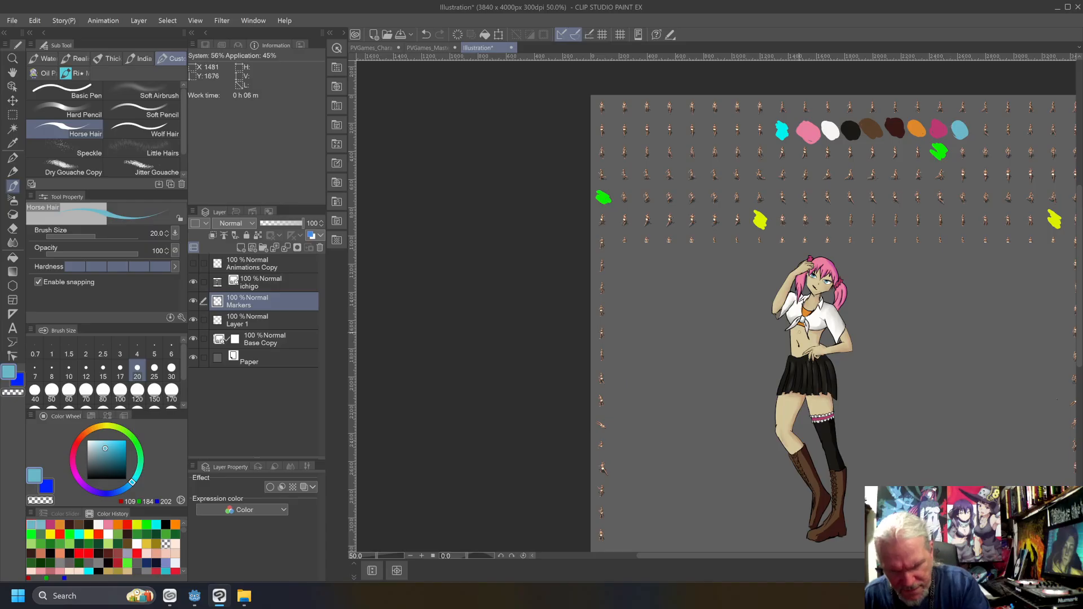
alt+click(795, 336)
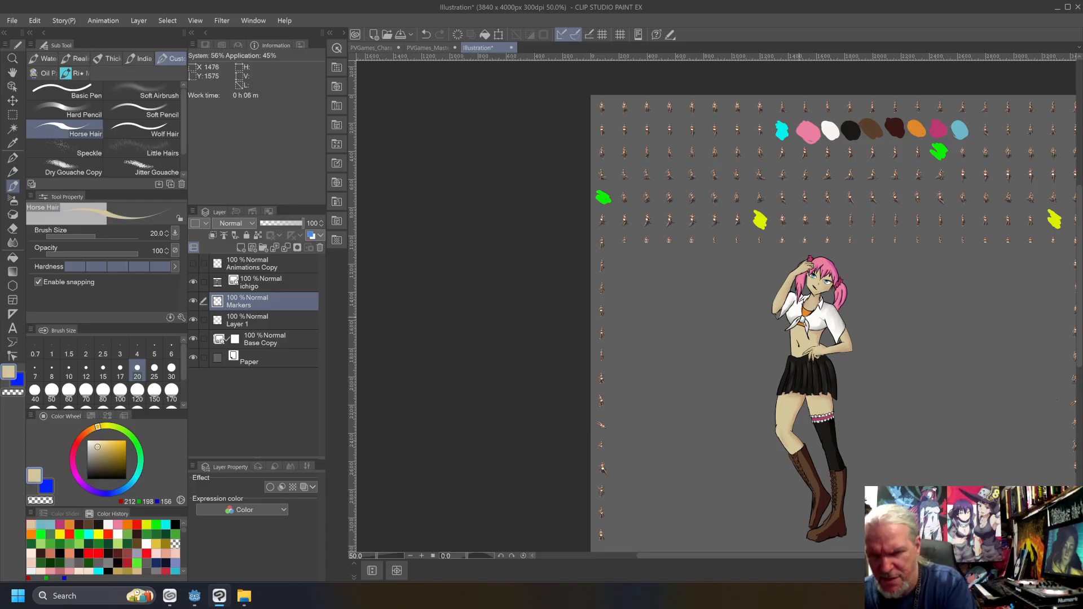
drag(980, 127, 984, 127)
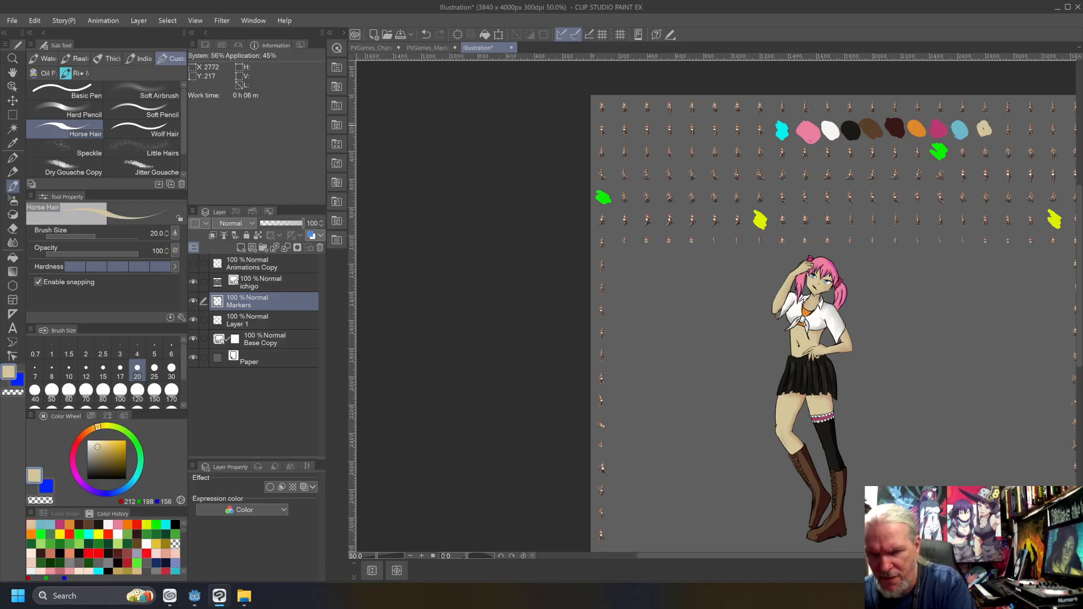
drag(977, 128, 987, 137)
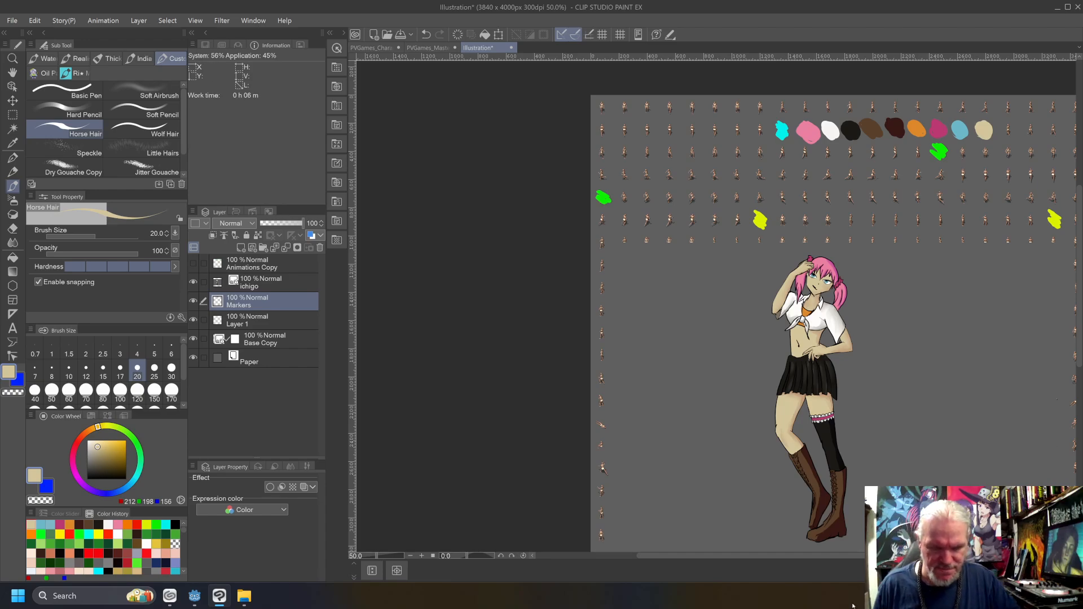
Examine the colour swatch row, ichigo's boots and the base body walking sprites up close.
drag(788, 557, 830, 558)
drag(1078, 315, 1077, 241)
scroll(453, 297, up, 4)
scroll(453, 297, up, 3)
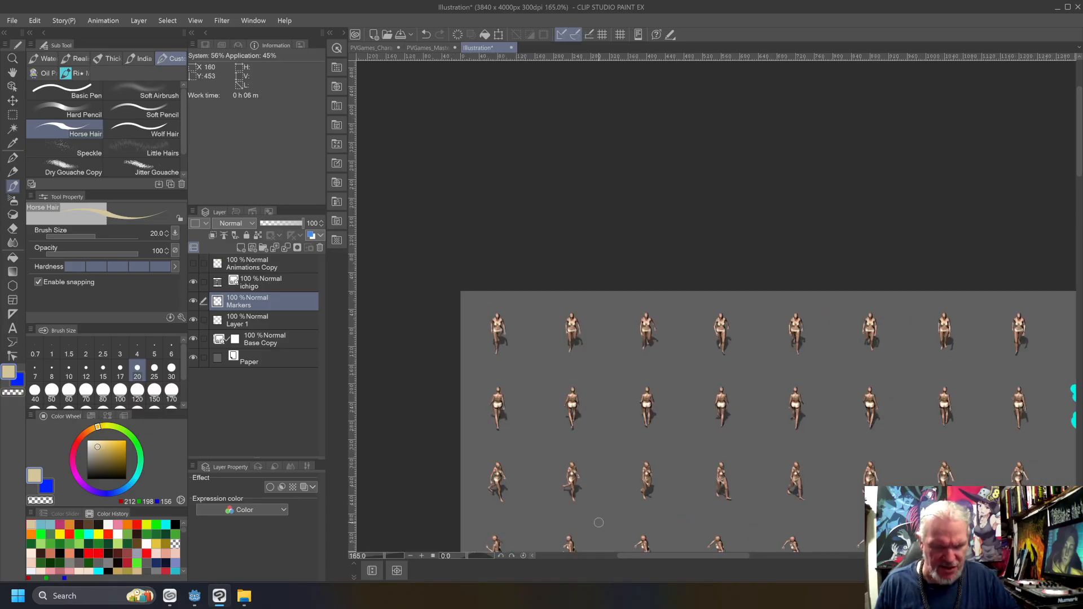
drag(729, 558, 811, 558)
scroll(835, 467, up, 2)
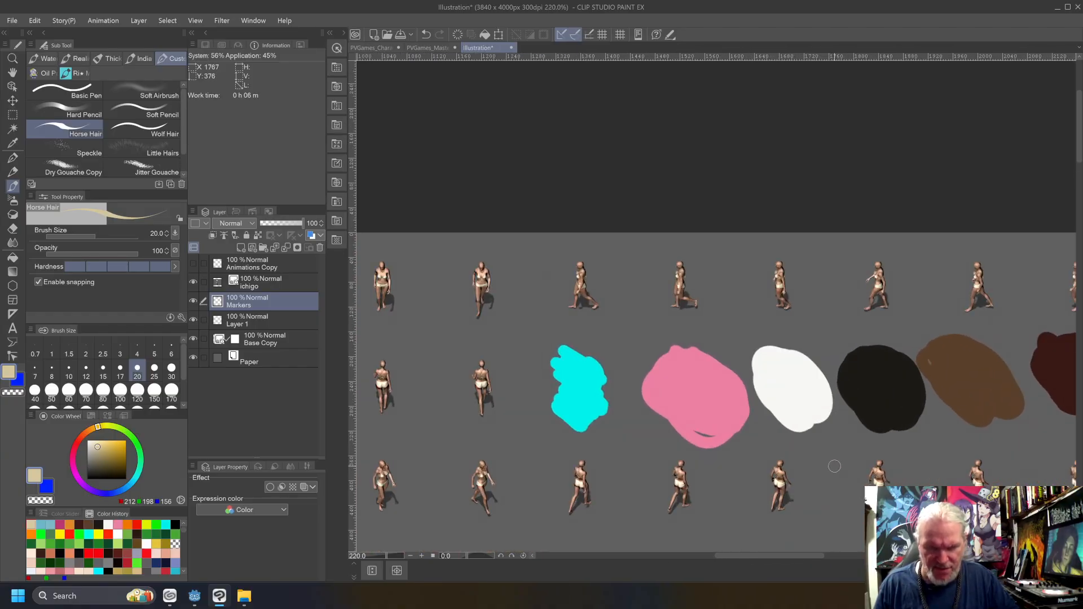
mouse_move(804, 557)
mouse_down()
mouse_move(842, 557)
mouse_move(819, 558)
mouse_up()
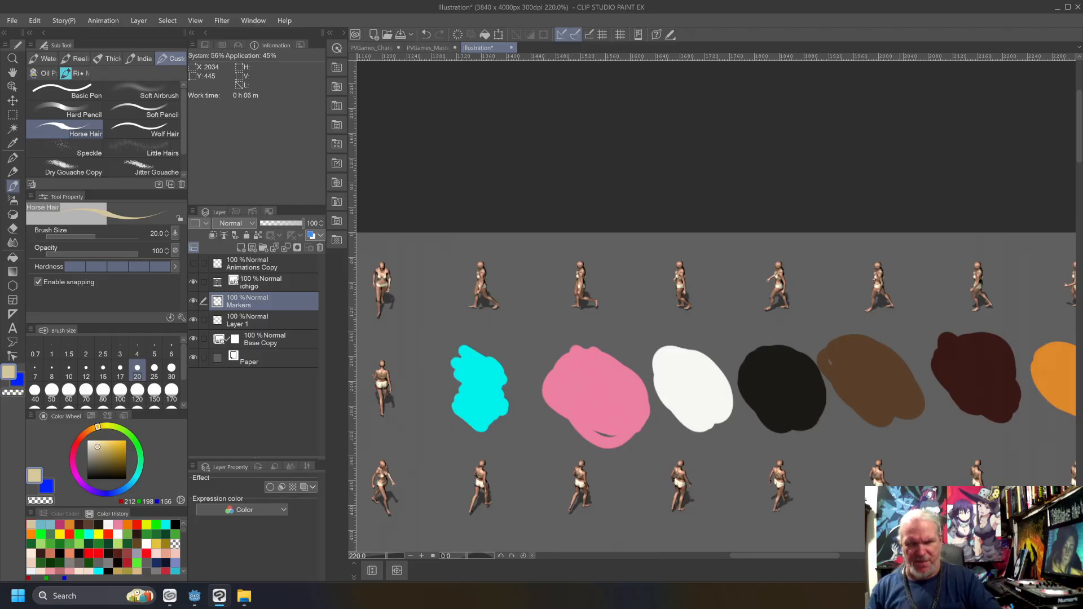
drag(1078, 127, 1050, 370)
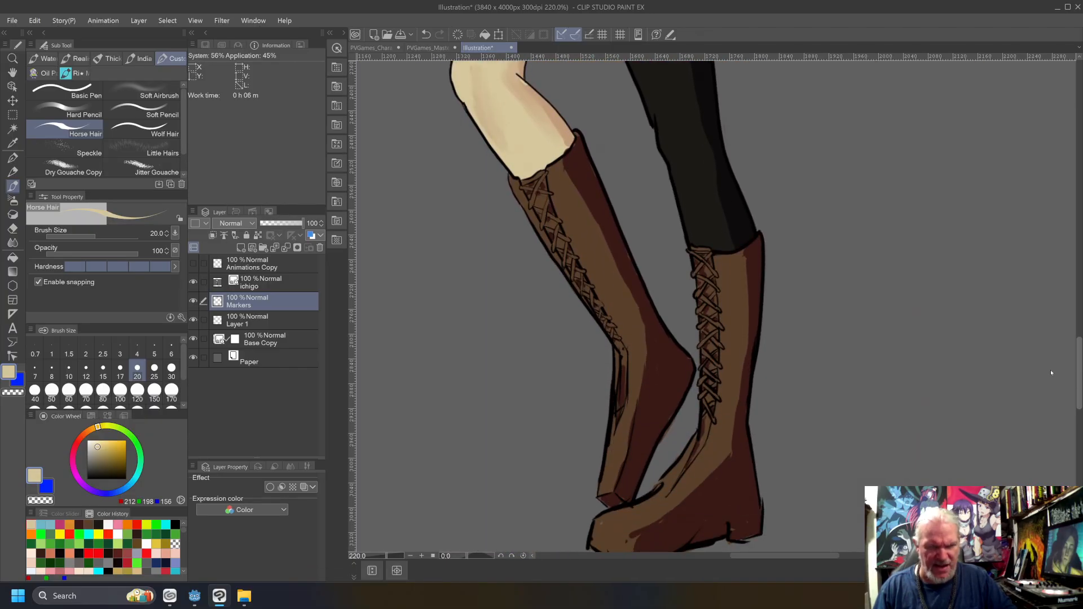
drag(1050, 370, 1082, 105)
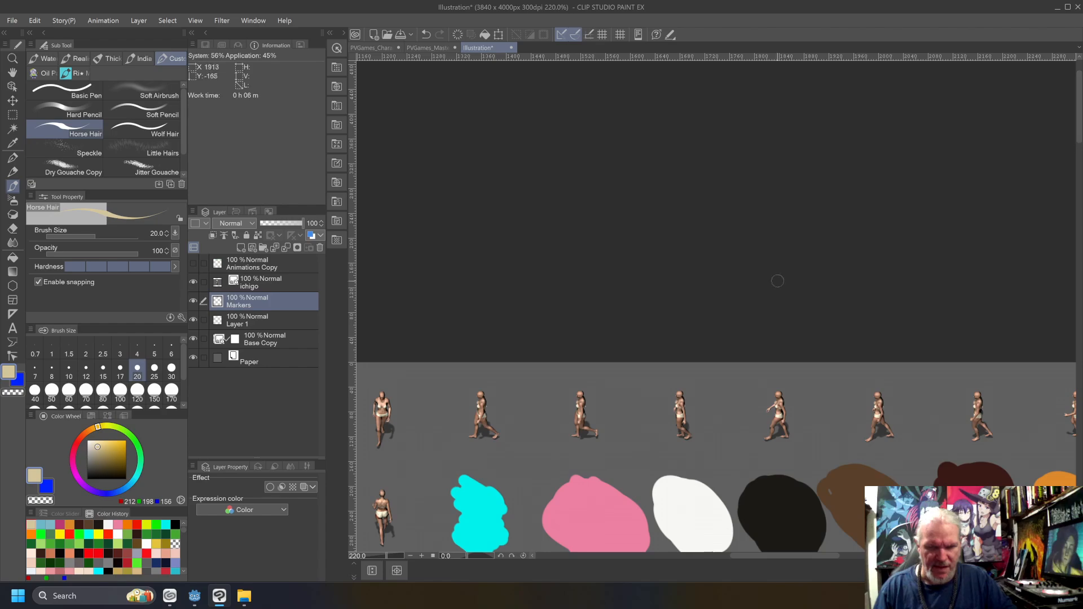
scroll(701, 438, up, 3)
scroll(725, 329, up, 2)
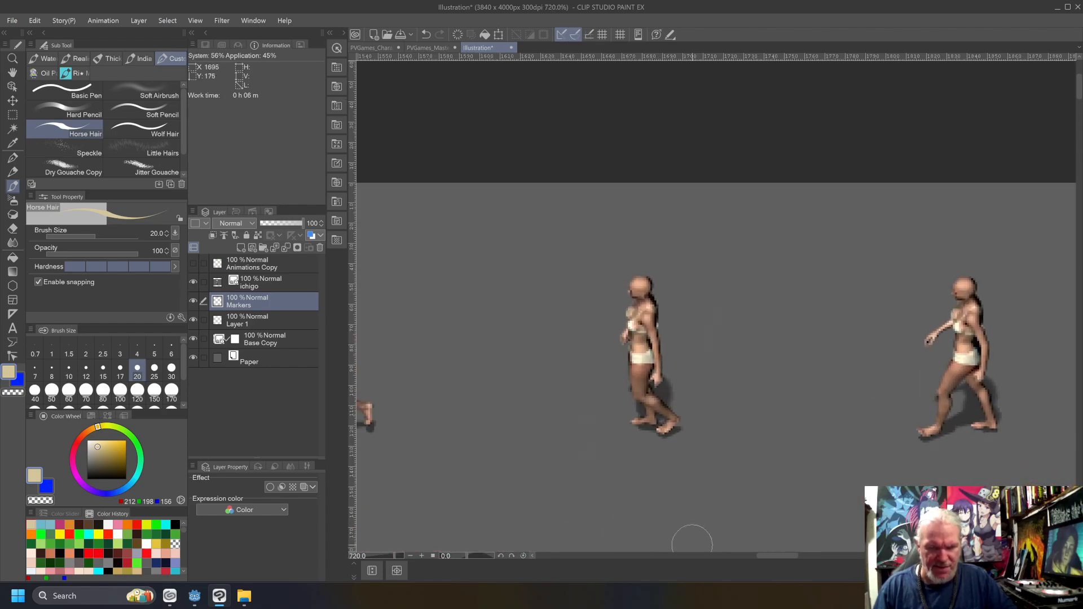
Set the Horse Hair brush size to 2, sizing it against the first walking sprite's leg.
mouse_move(778, 557)
mouse_down()
mouse_move(704, 559)
mouse_move(589, 535)
mouse_up()
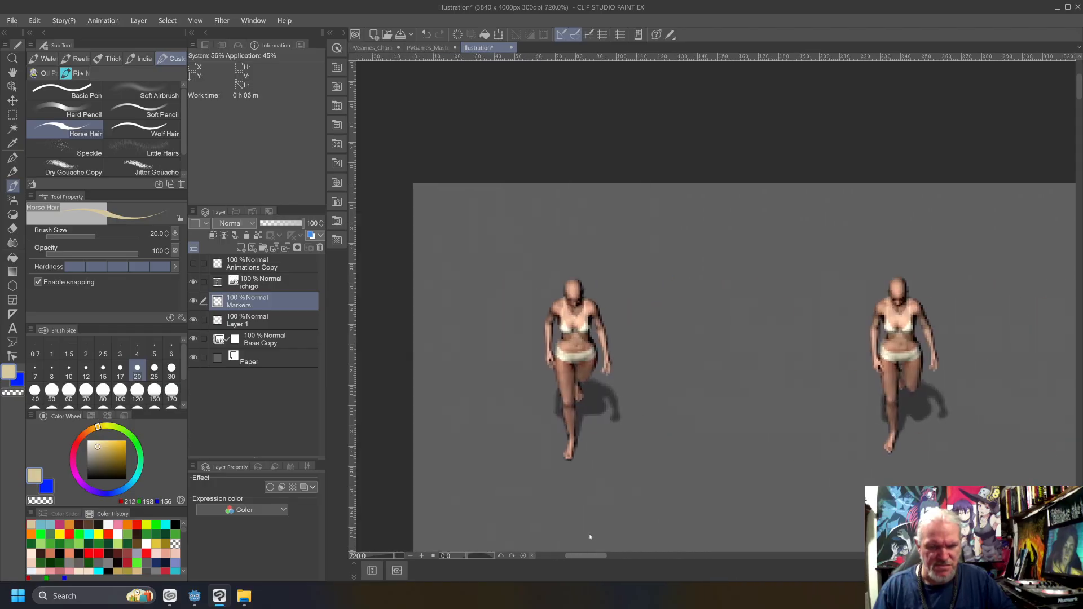
scroll(659, 497, up, 5)
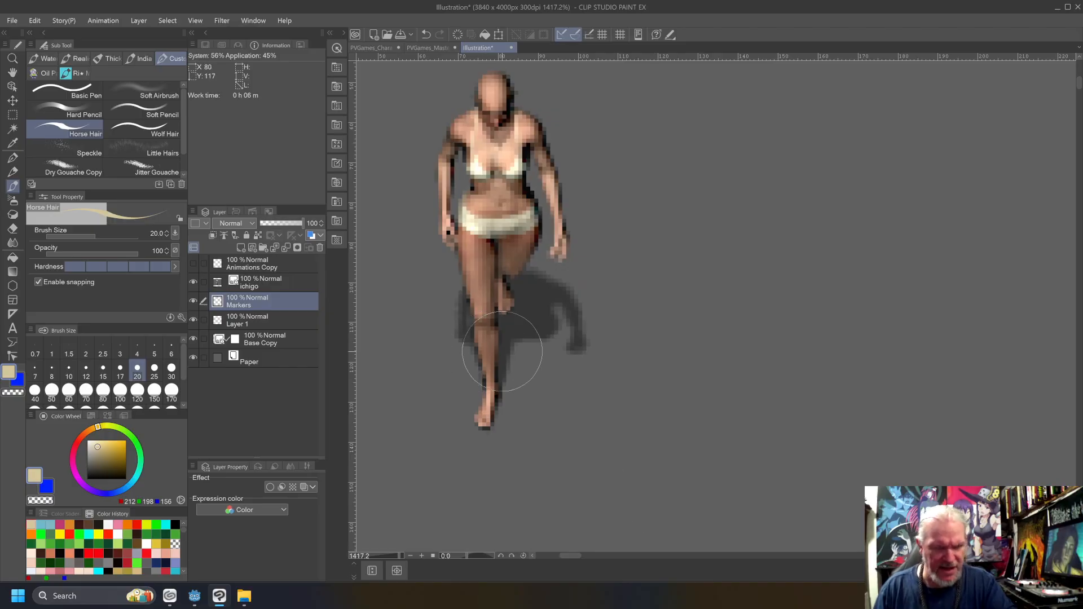
click(86, 349)
scroll(716, 306, down, 6)
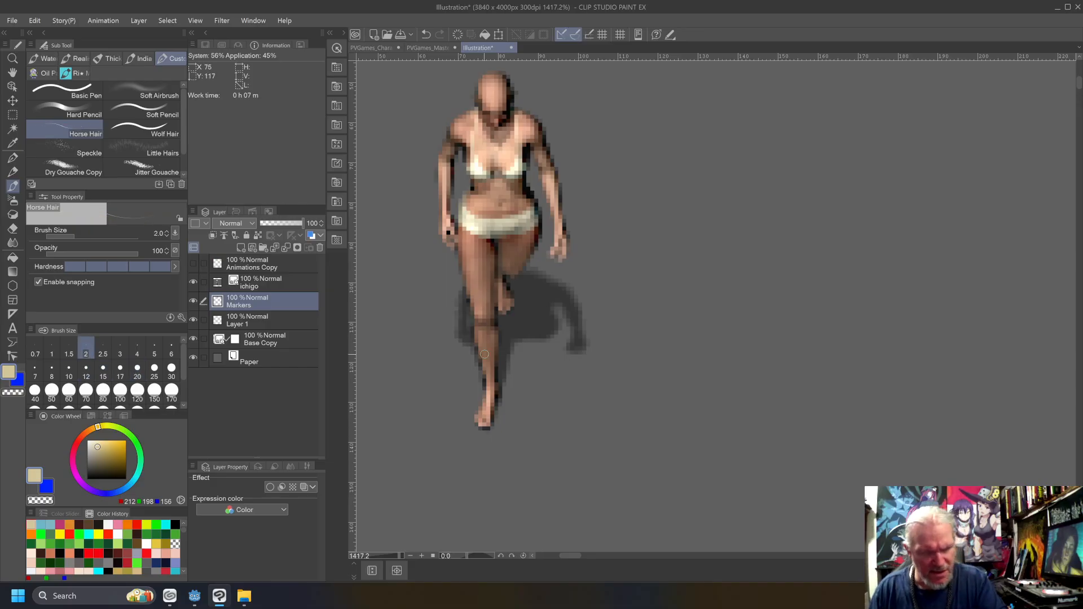
scroll(486, 360, down, 8)
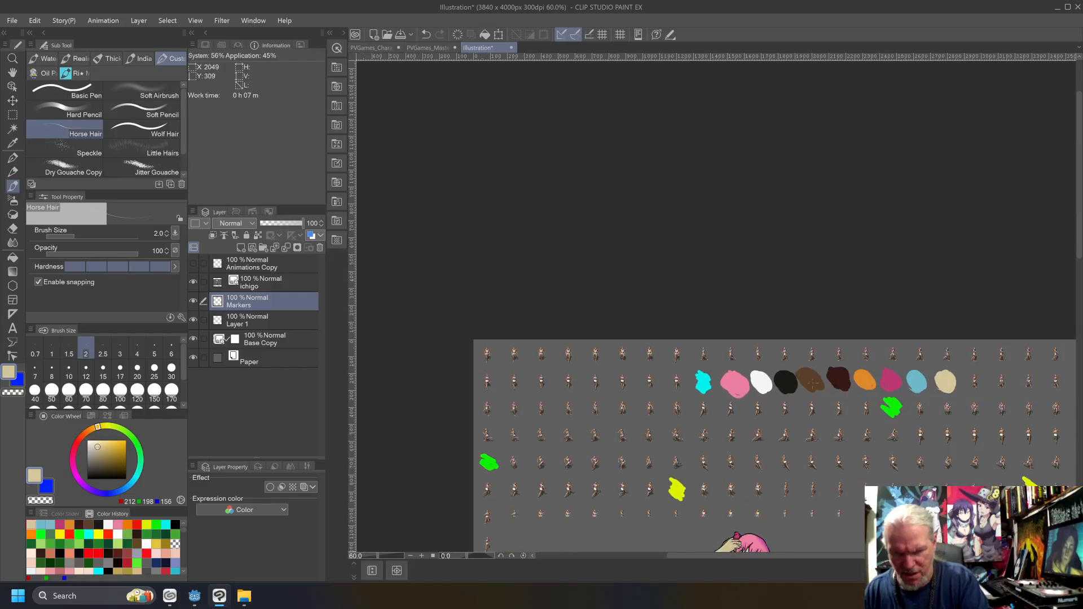
Sample the brown swatch as the drawing colour and return to the first front-facing and back-facing sprites.
alt+click(810, 382)
scroll(812, 384, up, 2)
scroll(812, 384, up, 4)
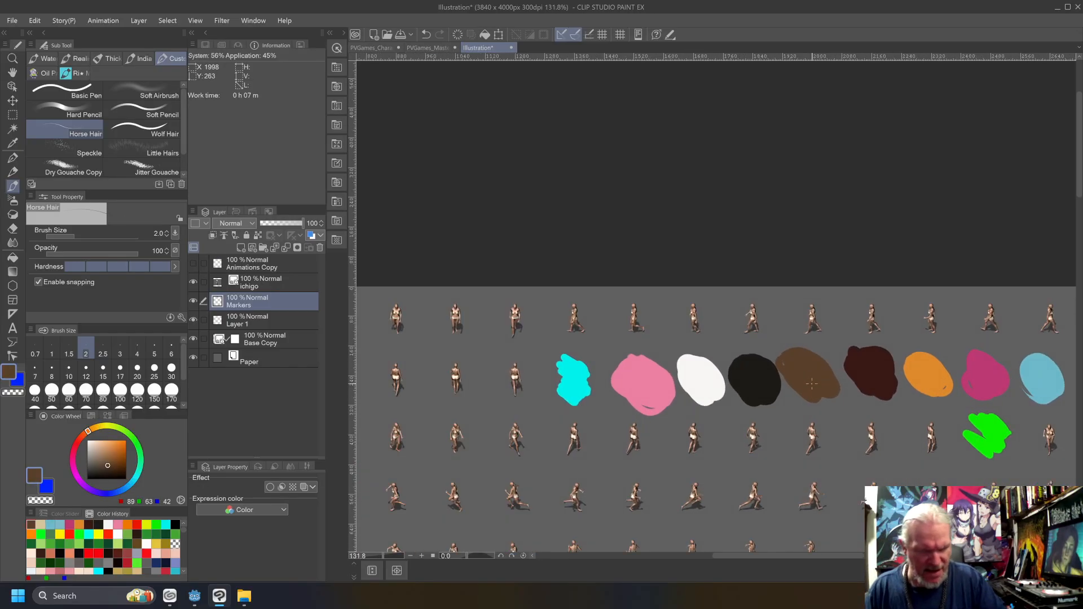
drag(780, 558, 613, 558)
scroll(765, 258, up, 3)
scroll(766, 259, up, 3)
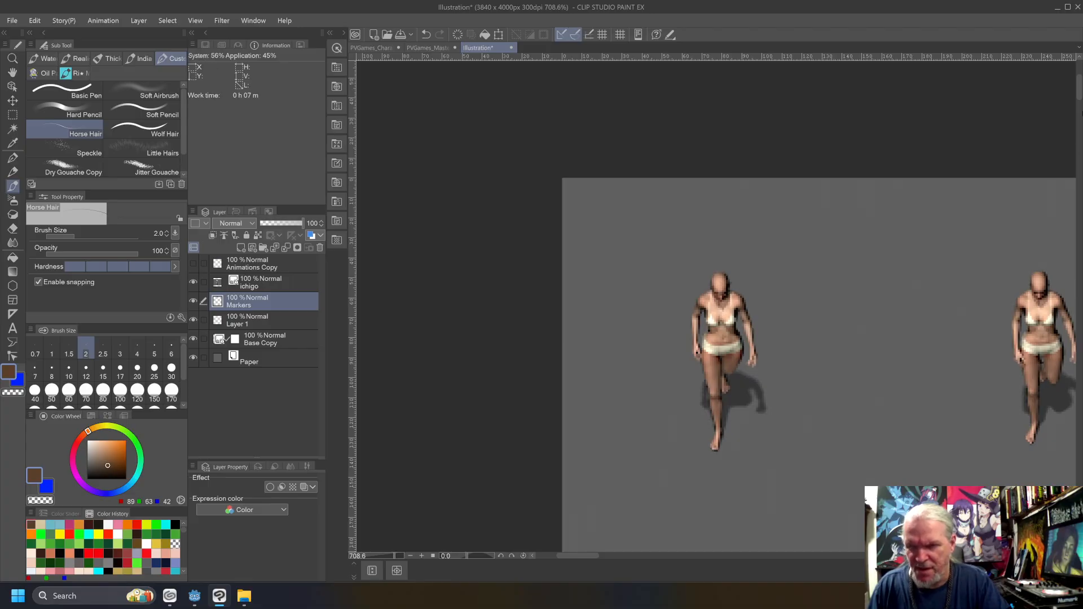
drag(1079, 94, 1079, 97)
scroll(1081, 103, down, 1)
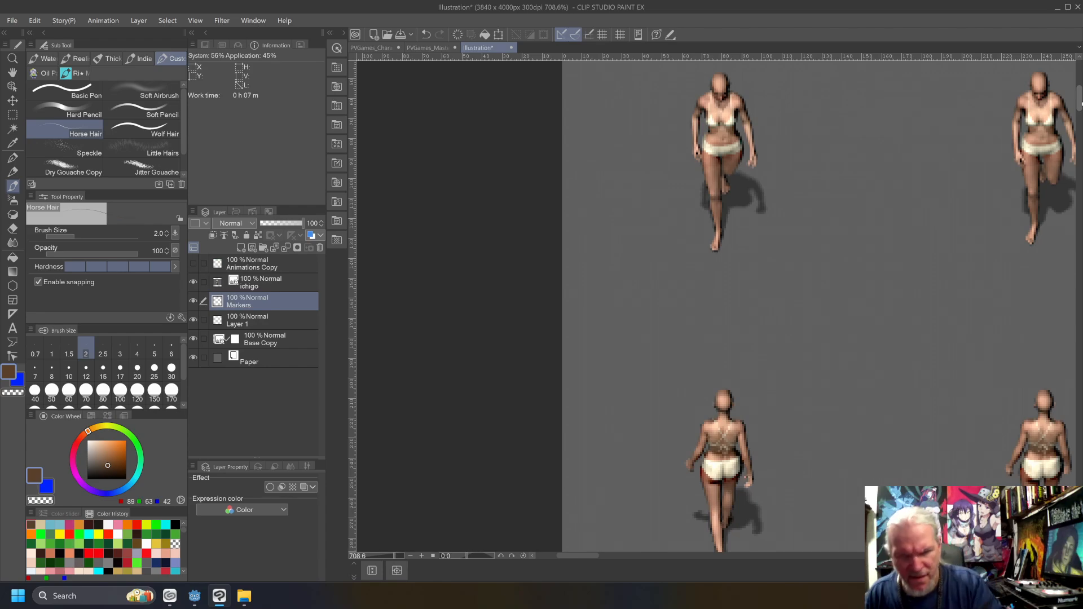
Bring up the Color Mixing palette, try a brown stroke in it and clear its mixing area completely.
click(276, 468)
click(291, 467)
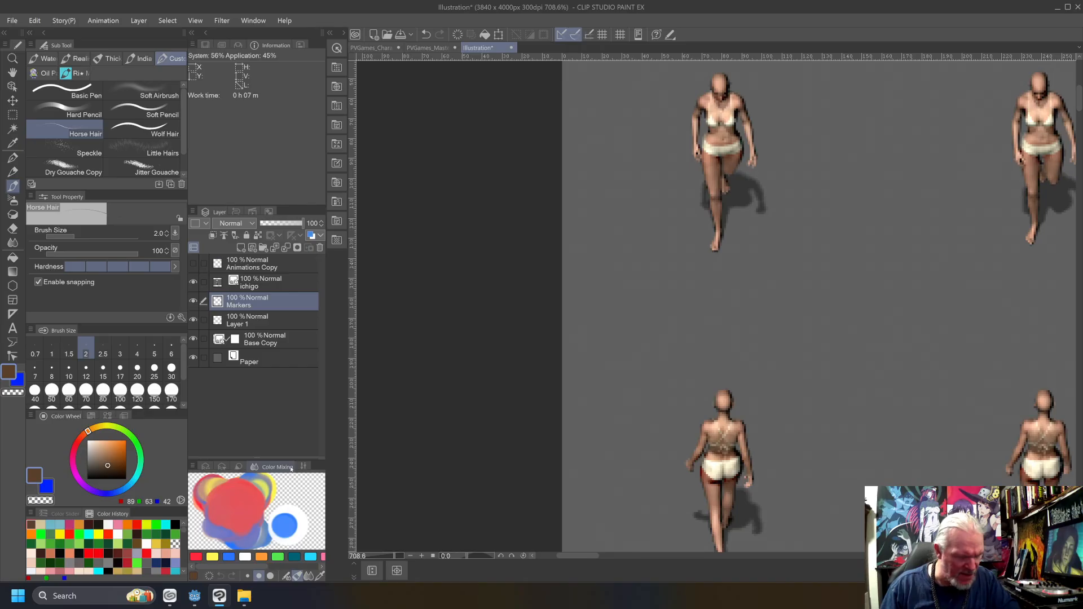
drag(315, 527, 223, 498)
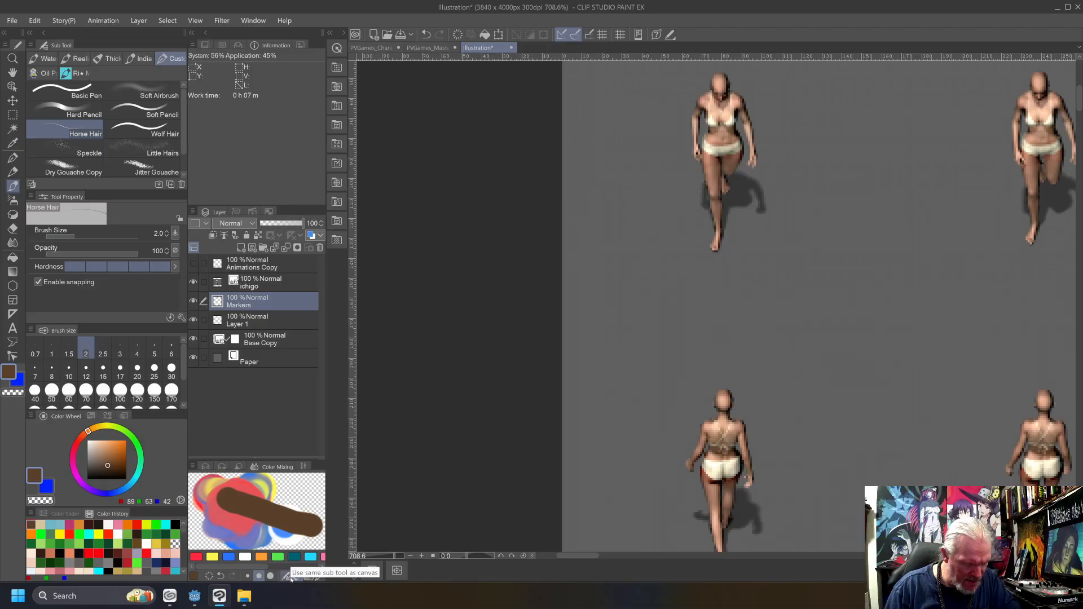
click(210, 576)
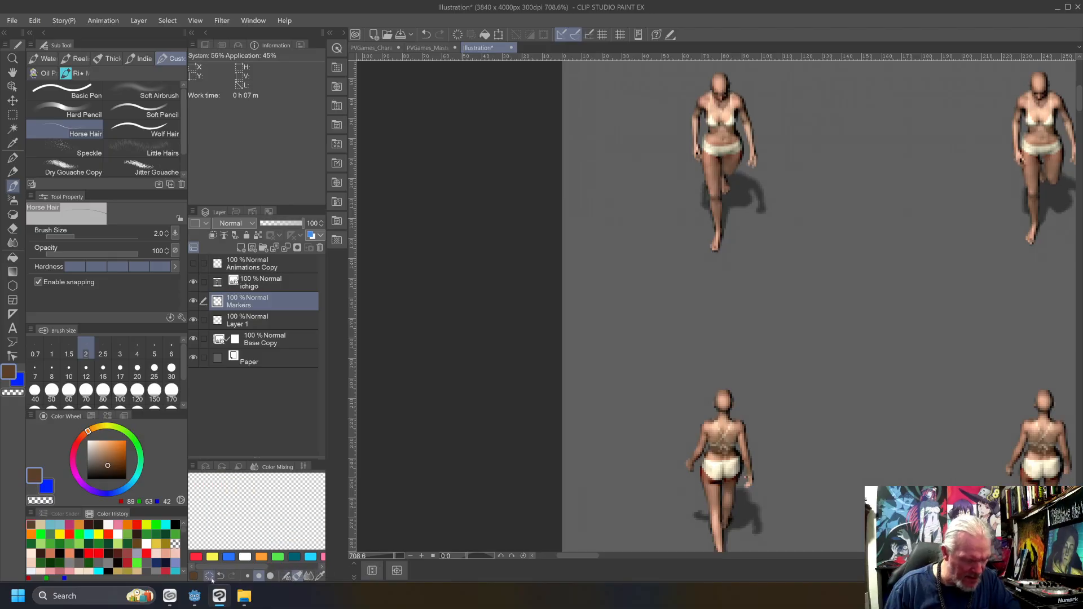
Sample the pink and white canvas swatches and dab each into the mixing area, with white below pink.
scroll(815, 377, down, 4)
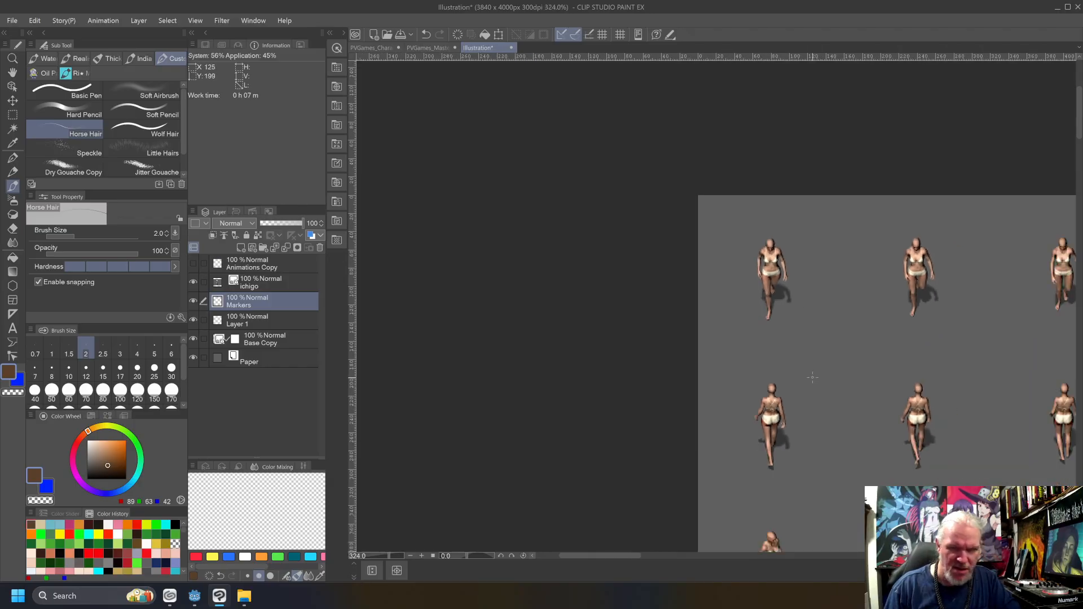
drag(621, 556, 809, 557)
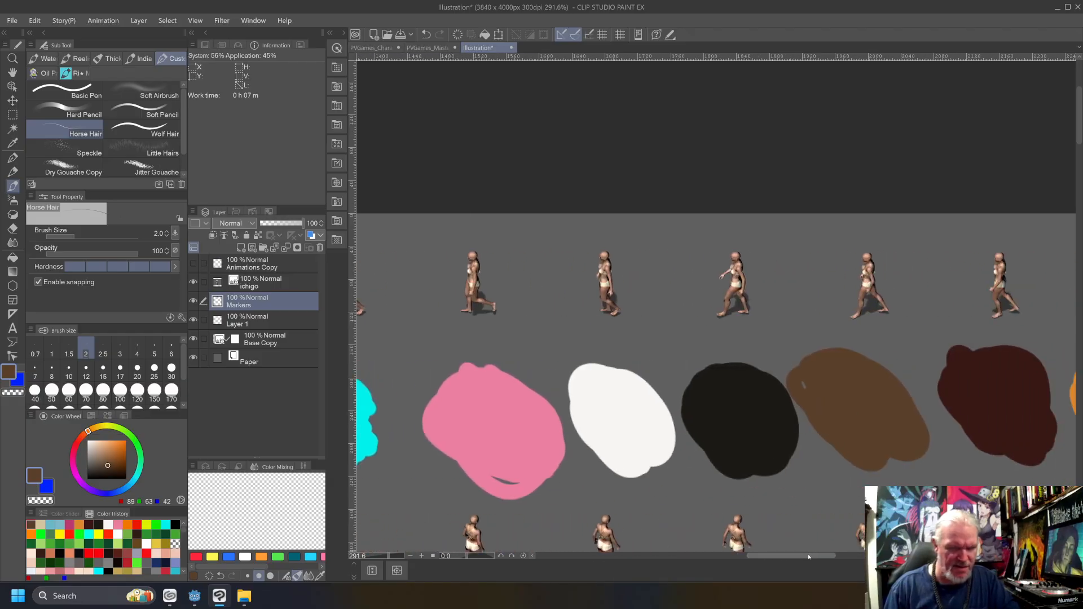
alt+click(458, 409)
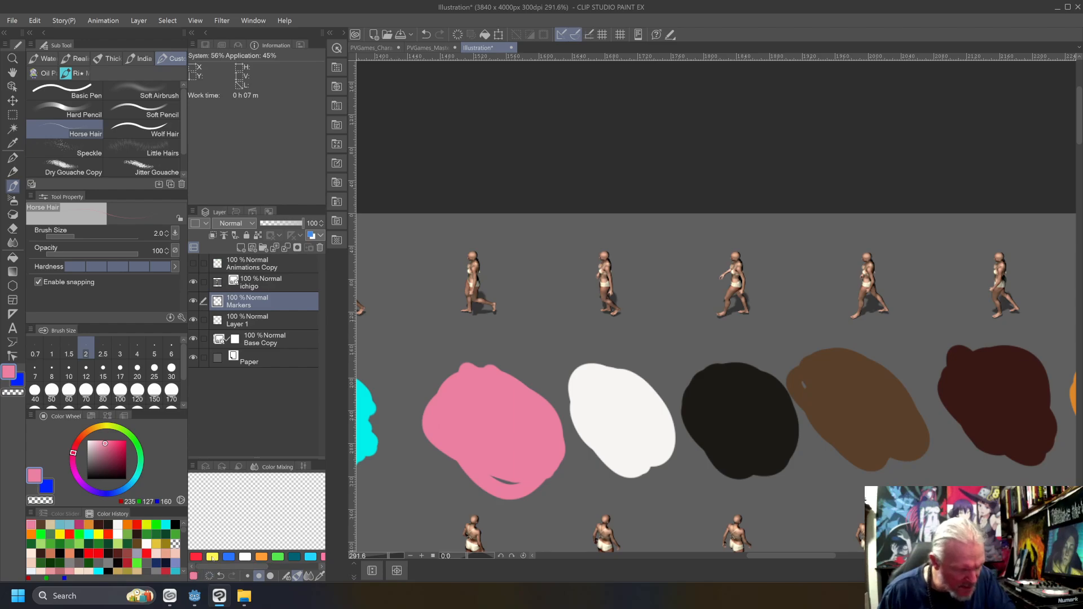
click(203, 486)
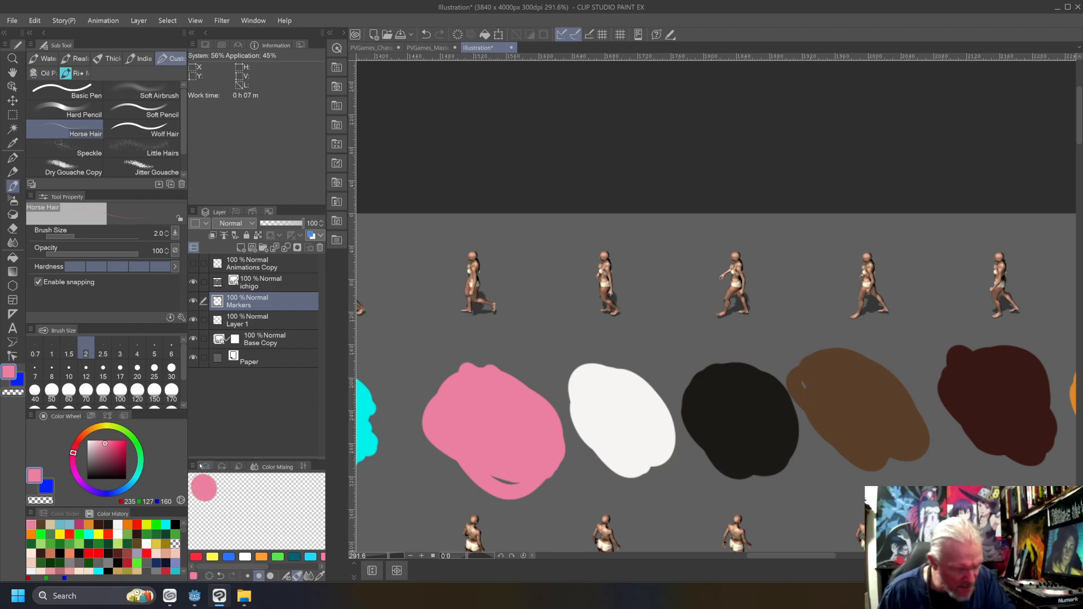
right_click(605, 411)
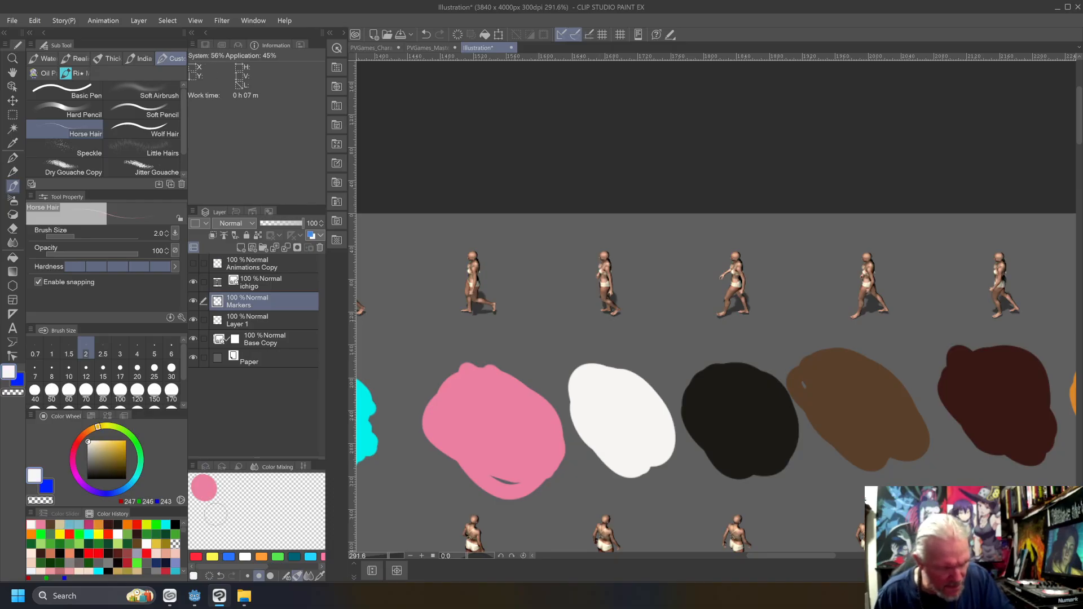
drag(203, 515, 208, 510)
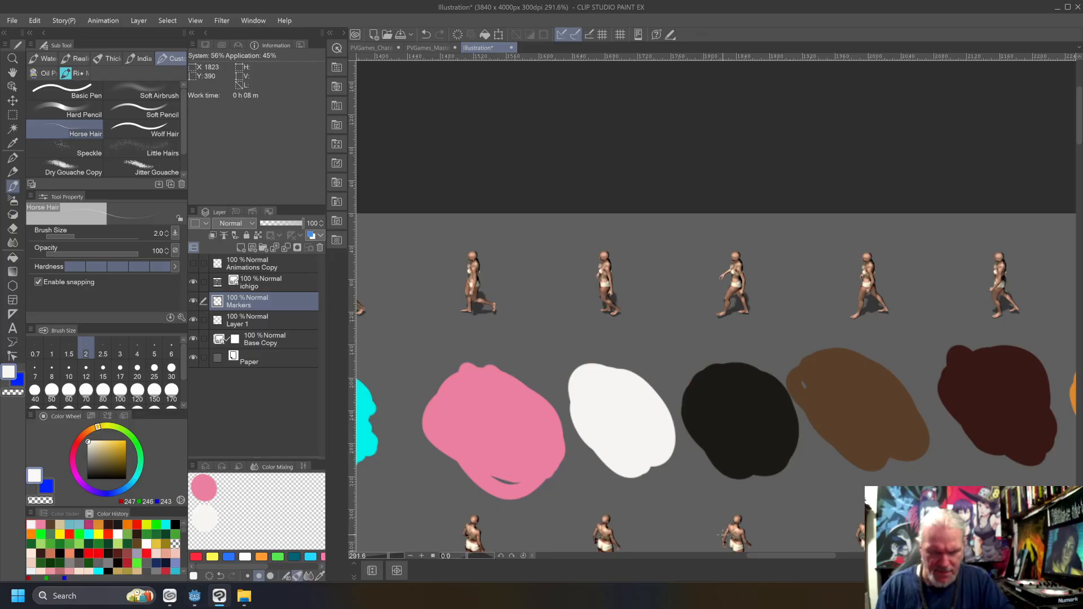
Sample the magenta and orange swatches on the canvas and dab each one onto the Color Mixing palette.
drag(767, 556, 808, 556)
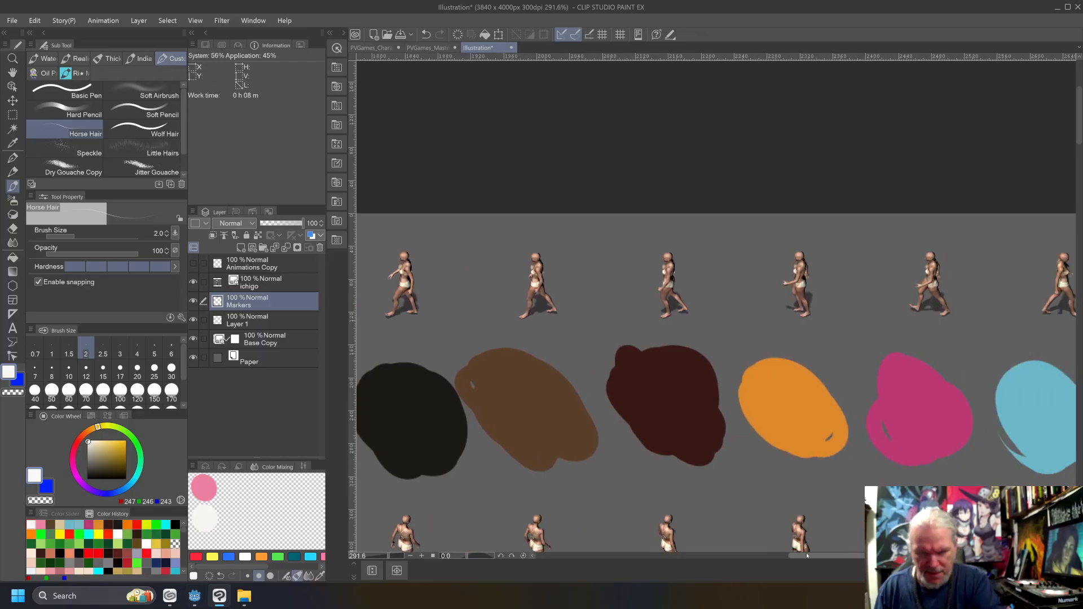
alt+click(913, 412)
drag(229, 486, 221, 488)
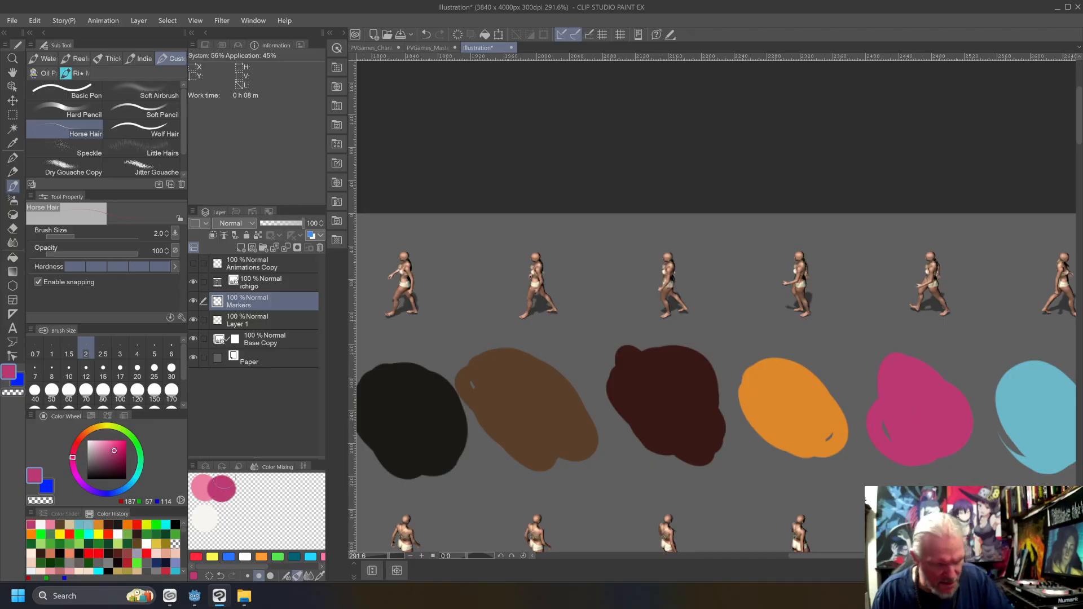
alt+click(783, 403)
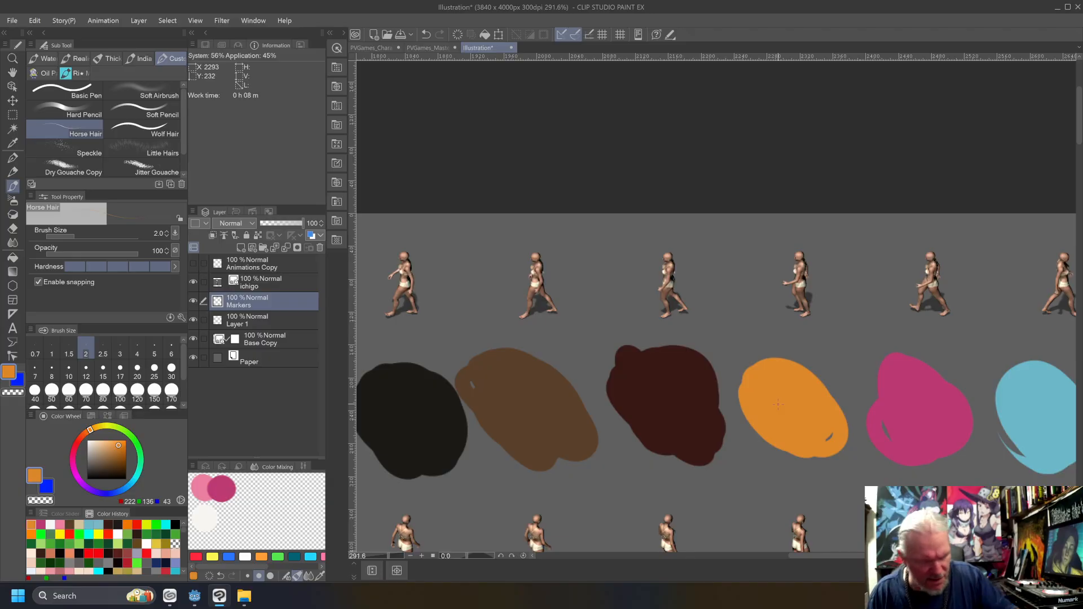
drag(220, 517, 226, 515)
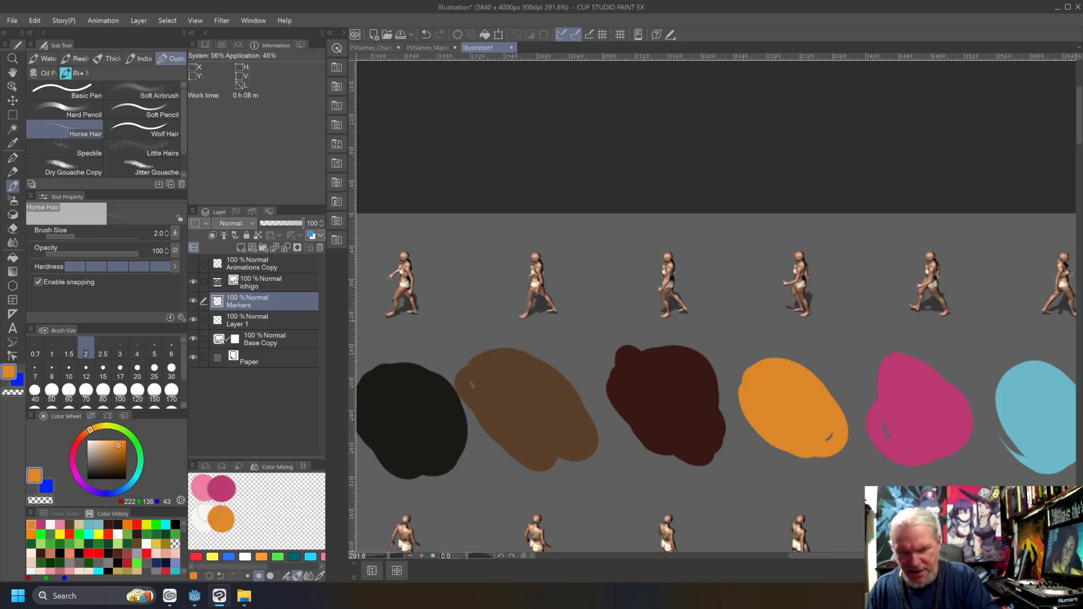
Sample the beige and light blue canvas swatches and add both as dabs beside the magenta on the Color Mixing palette.
drag(806, 556, 846, 559)
alt+click(904, 422)
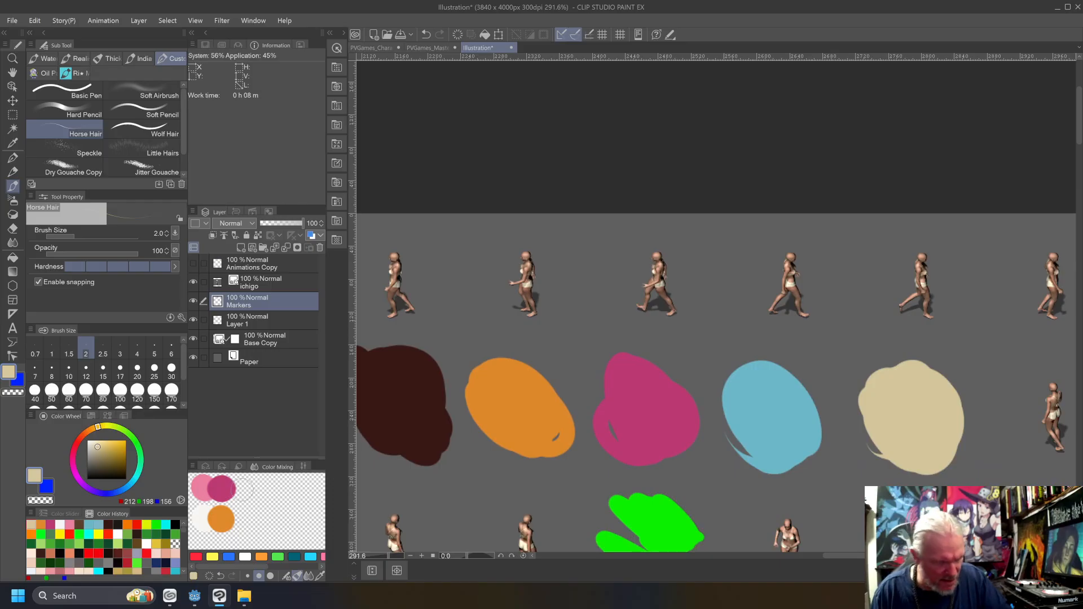
drag(242, 488, 247, 492)
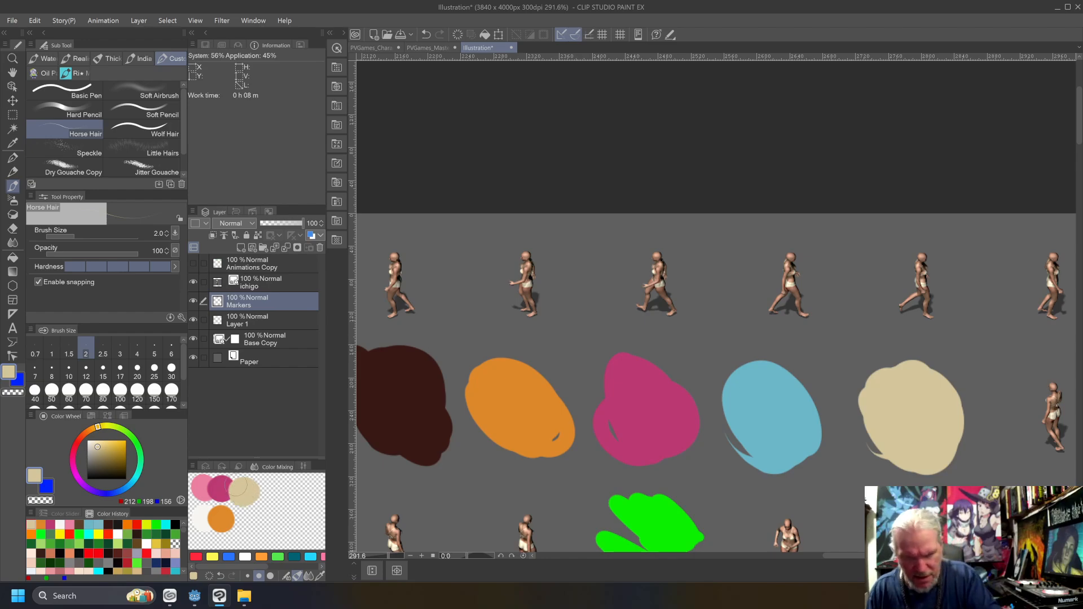
alt+click(761, 404)
drag(264, 486, 254, 482)
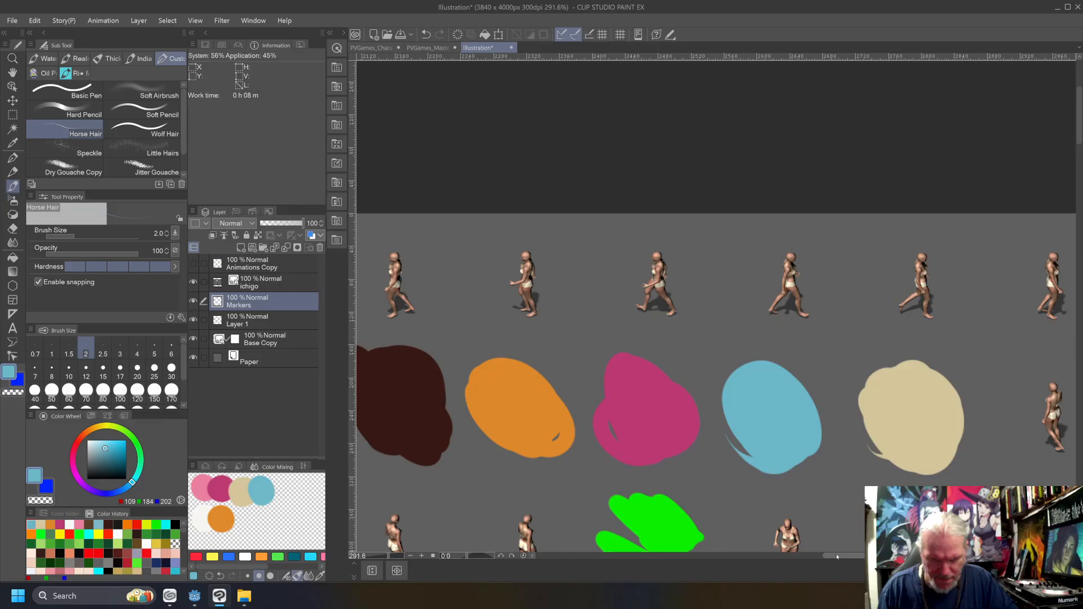
Sample the black, brown and dark maroon canvas swatches and dab them after the orange on the Color Mixing palette.
drag(835, 557, 759, 566)
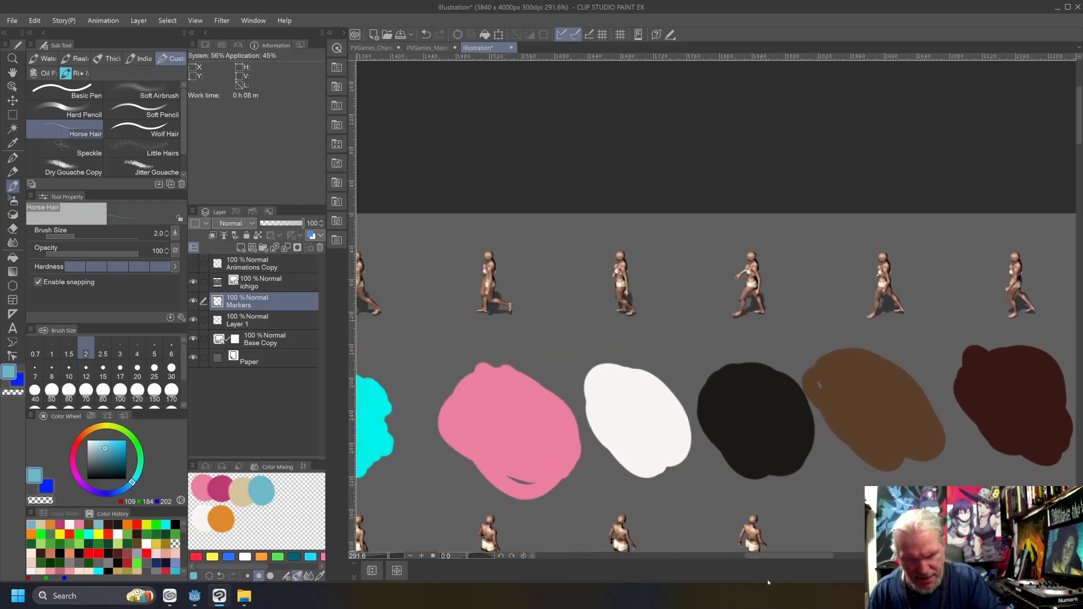
alt+click(748, 418)
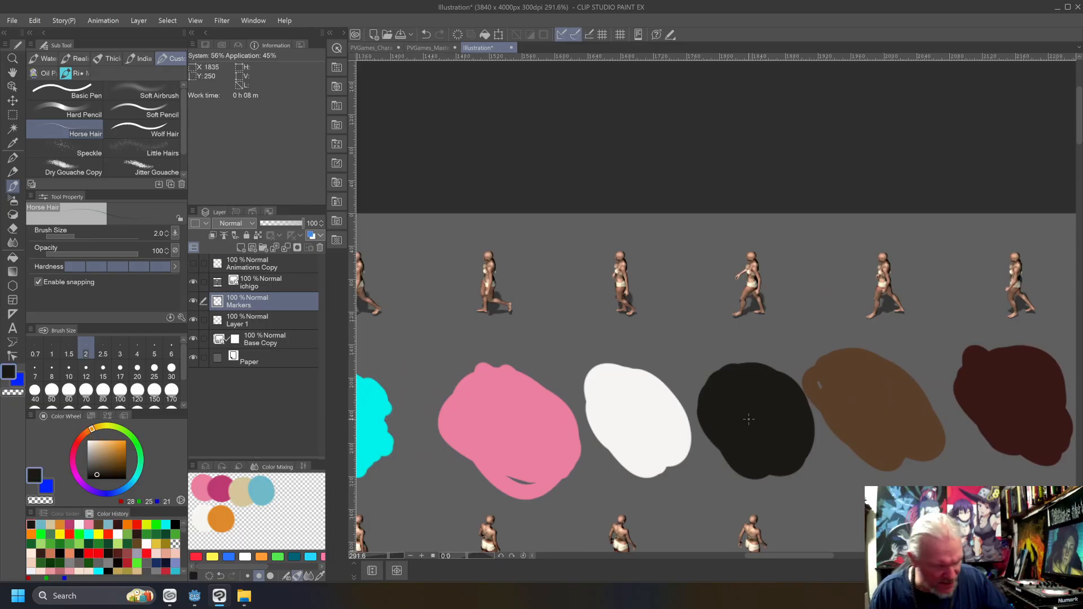
drag(239, 519, 239, 500)
alt+click(249, 518)
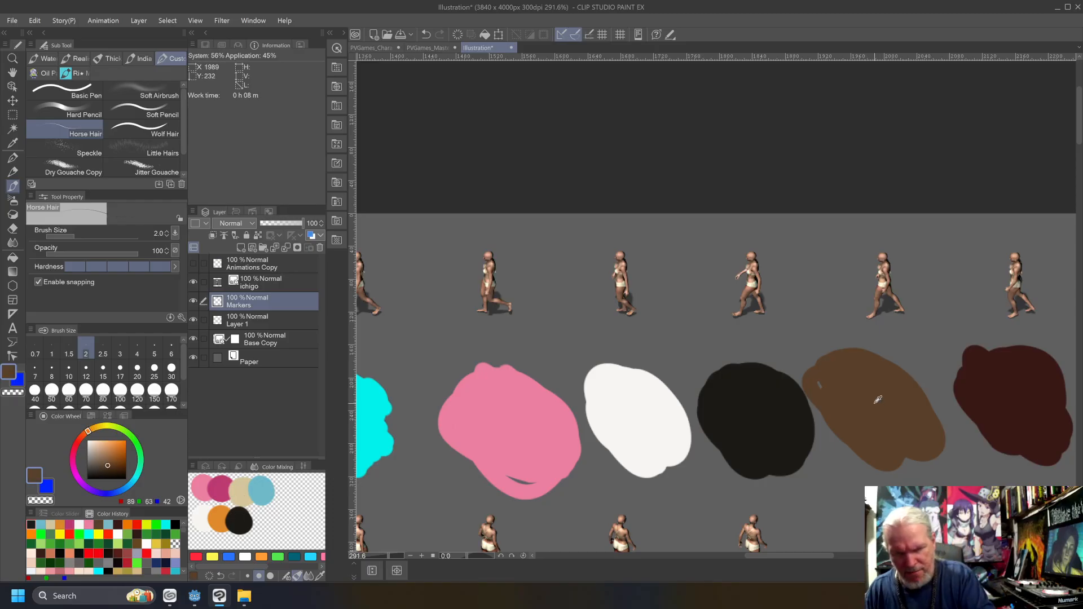
drag(258, 519, 264, 503)
alt+click(1008, 397)
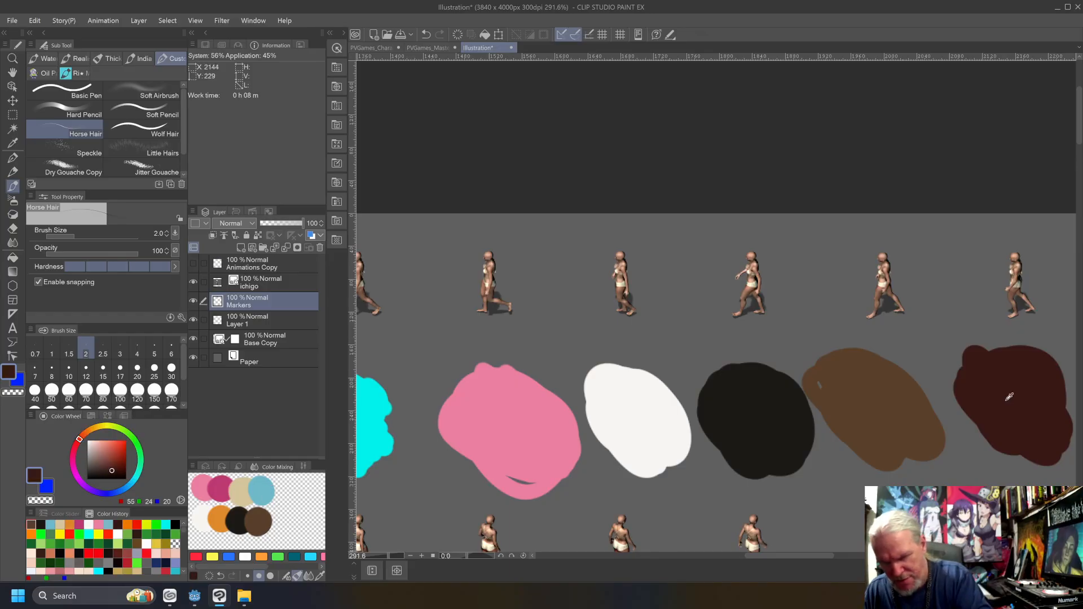
drag(277, 522, 284, 514)
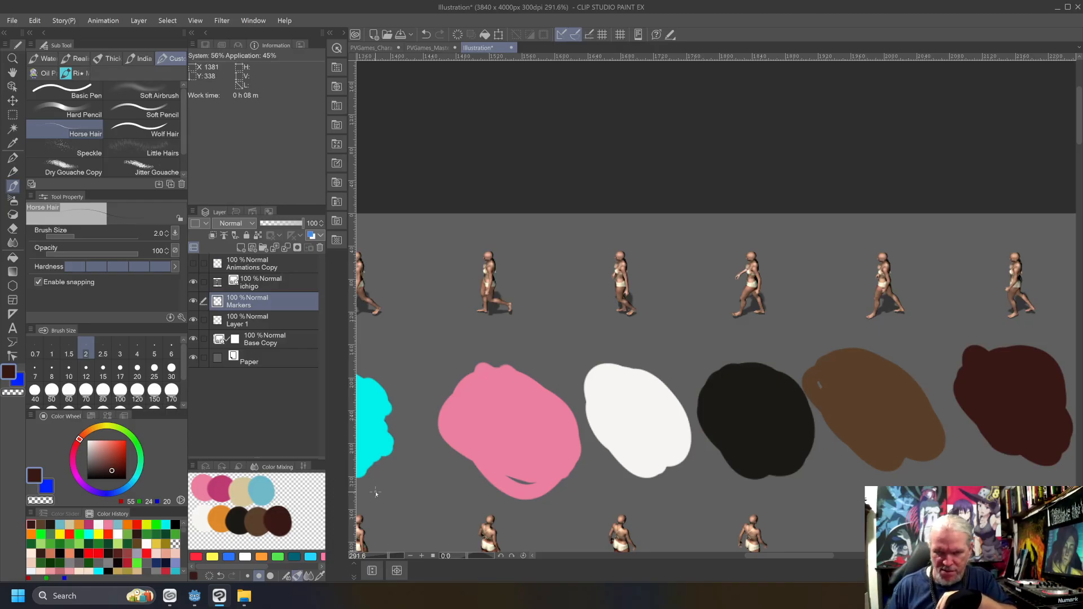
Test the finished Color Mixing palette by sampling its light blue dab.
scroll(375, 491, down, 10)
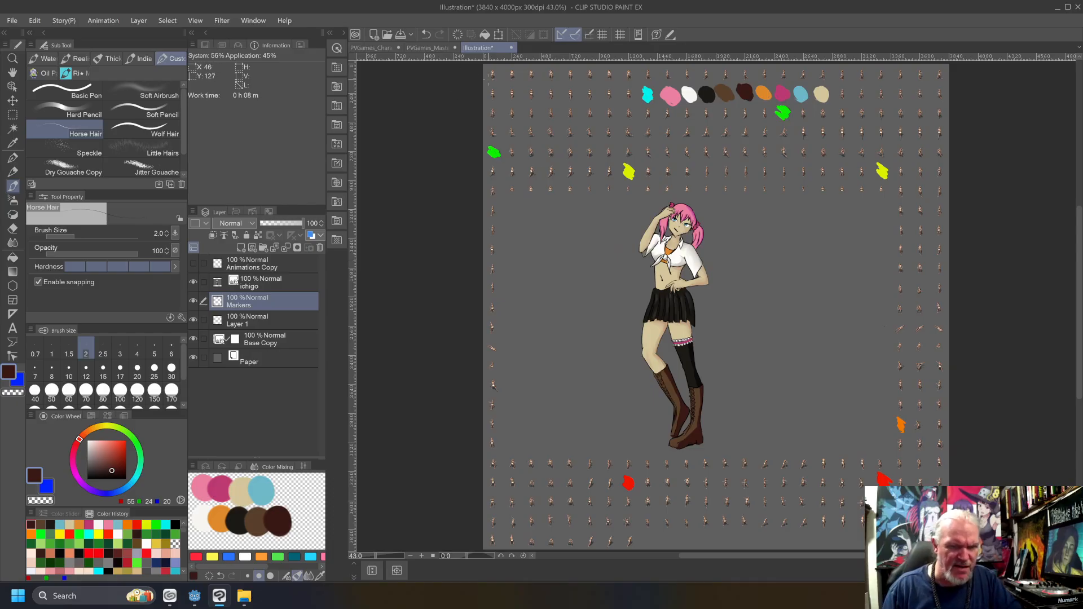
click(262, 489)
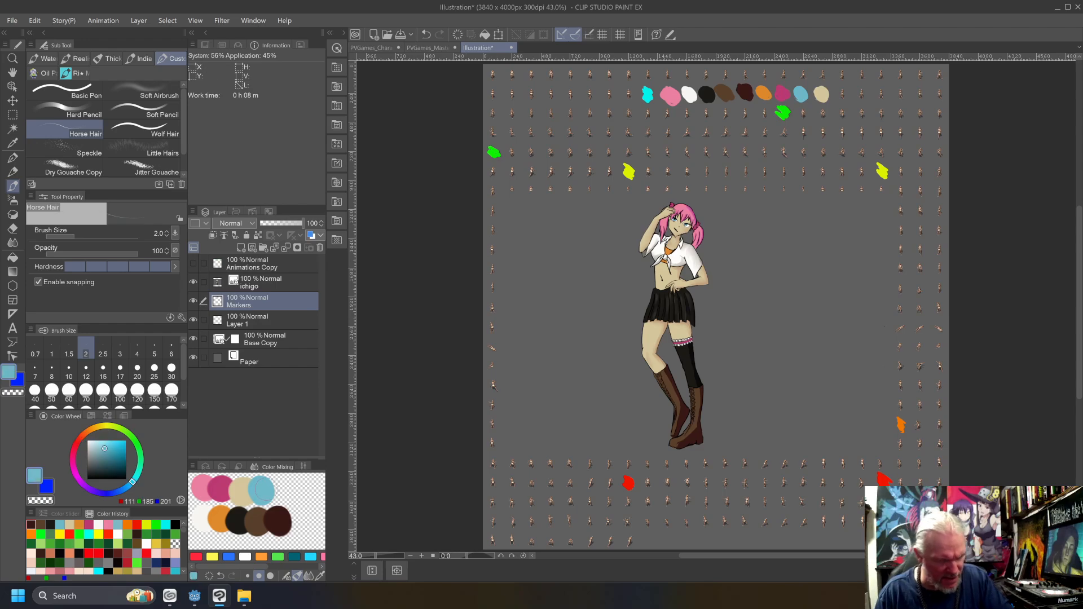
drag(751, 555, 692, 557)
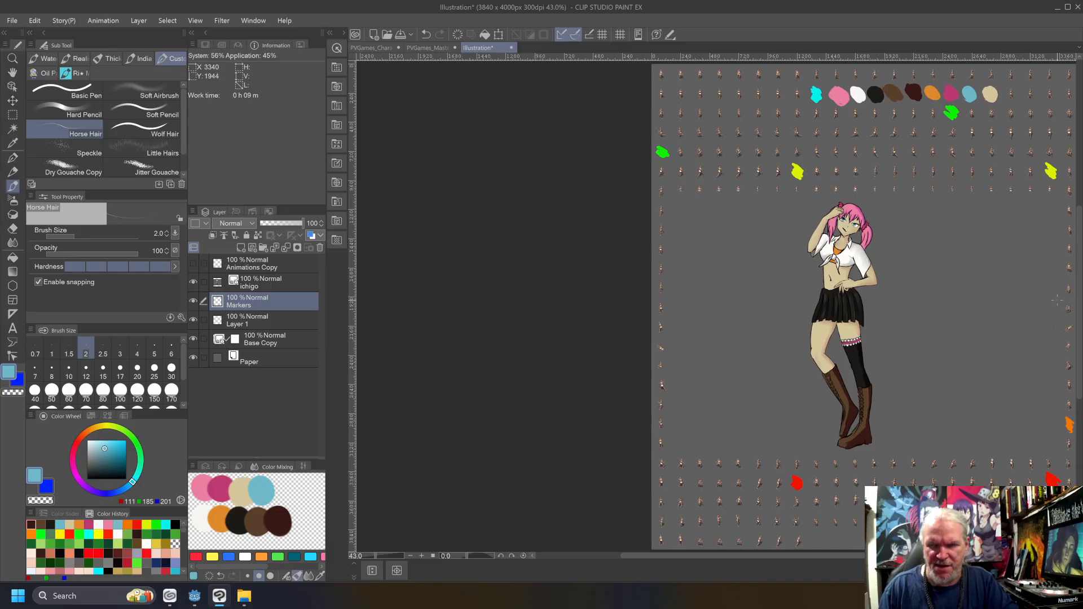
drag(1079, 303, 1082, 253)
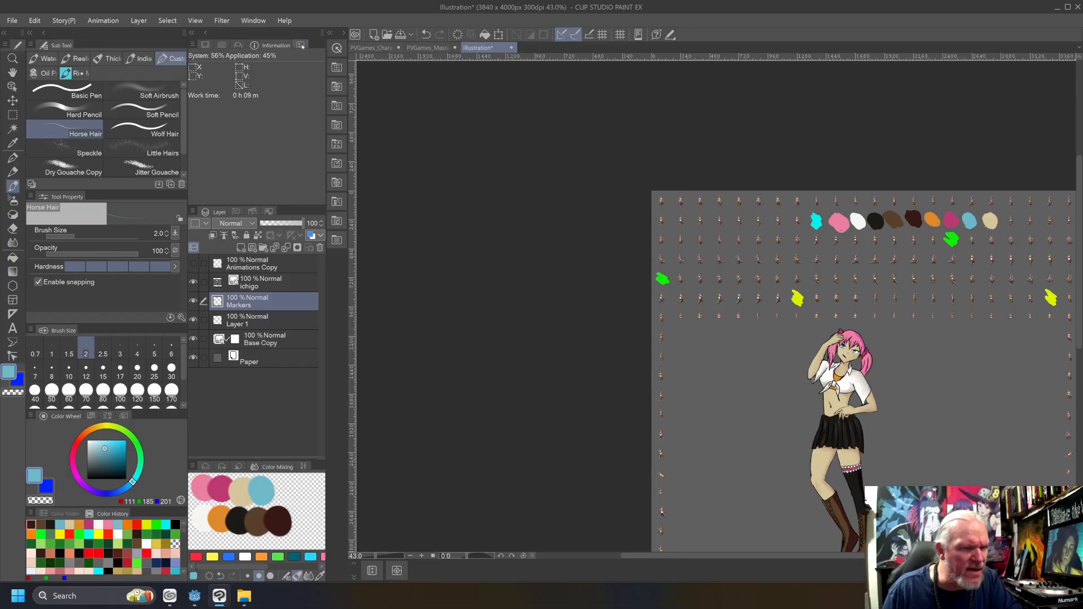
Show the pink-haired character reference in Sub View at 33.3% zoom, framed from head to skirt.
click(222, 45)
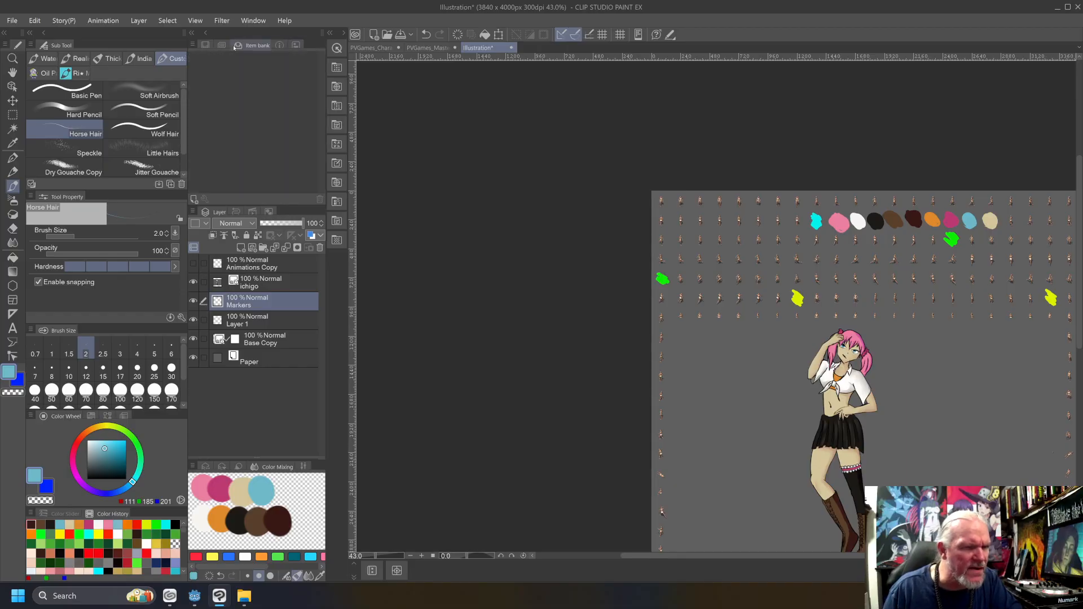
click(205, 45)
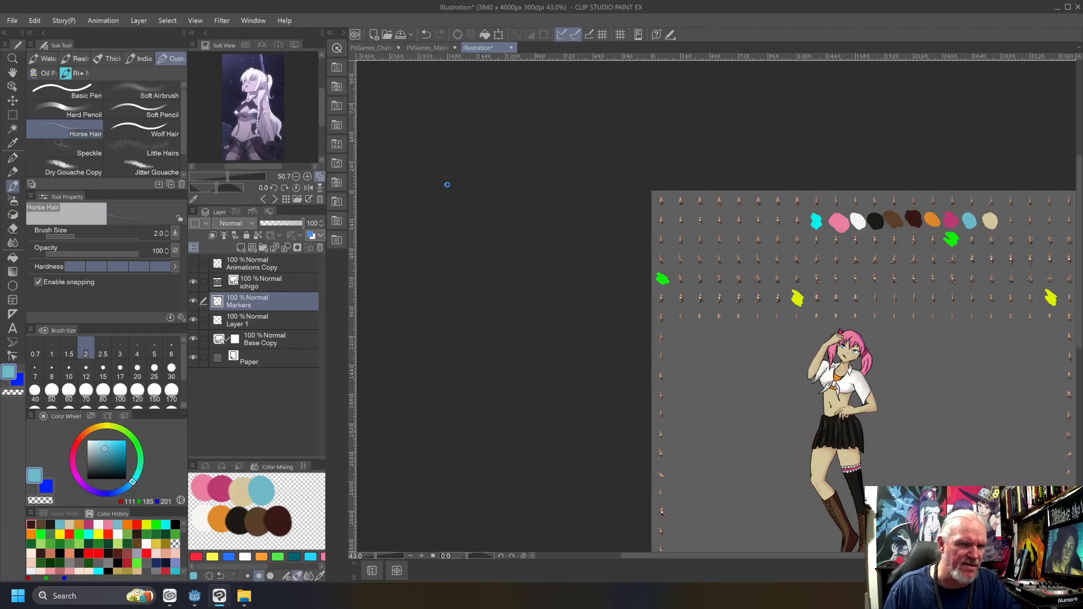
scroll(252, 103, up, 5)
scroll(252, 104, down, 3)
drag(322, 111, 324, 99)
drag(255, 168, 248, 167)
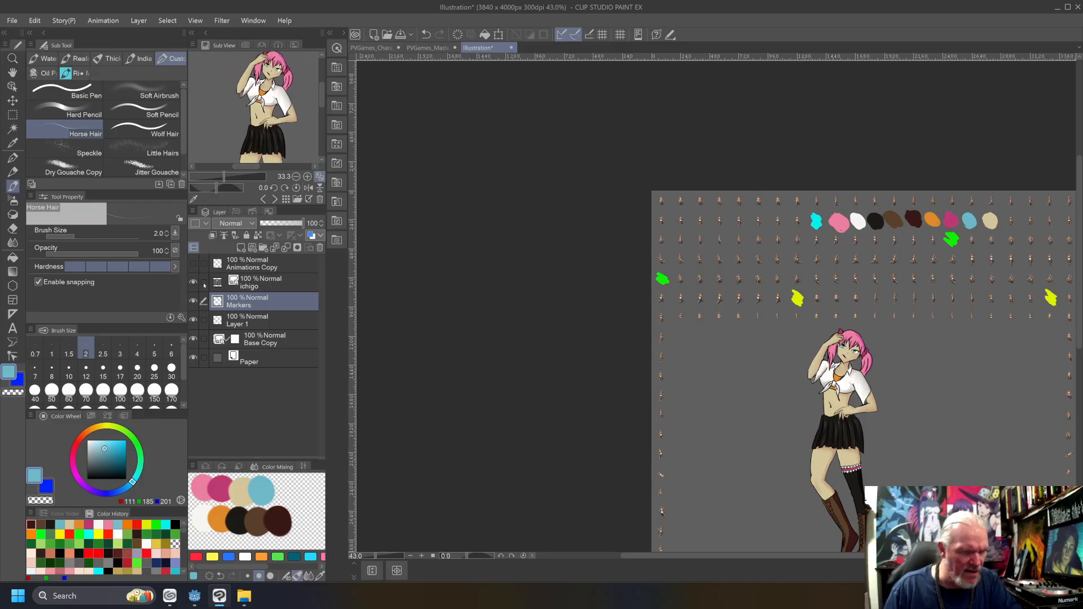
Delete the ichigo layer and sample pink from the Color Mixing palette for the first sprite in the top row.
drag(235, 283, 320, 249)
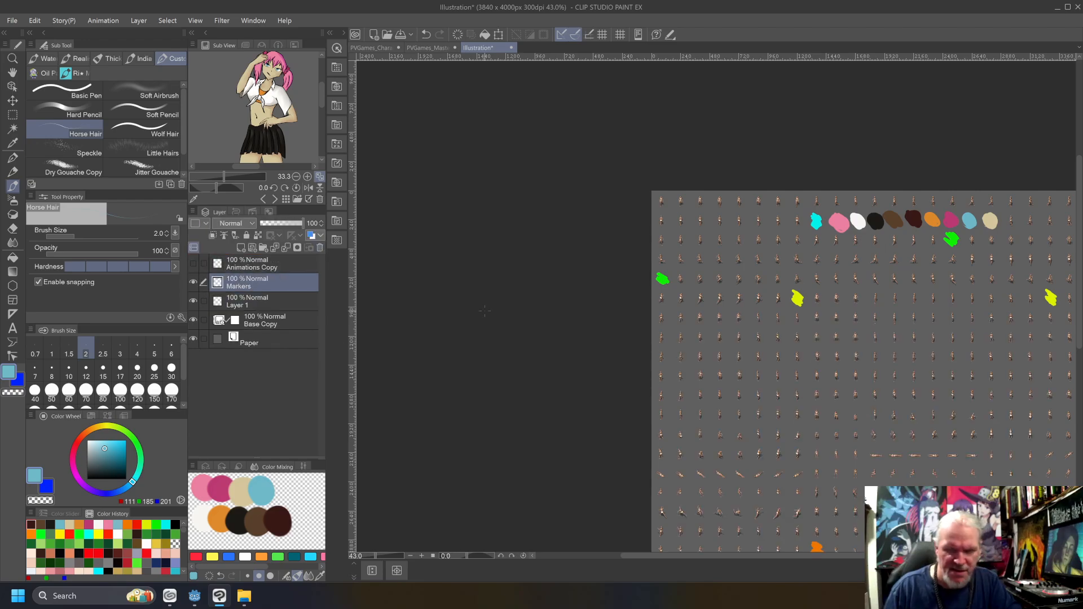
scroll(687, 208, up, 6)
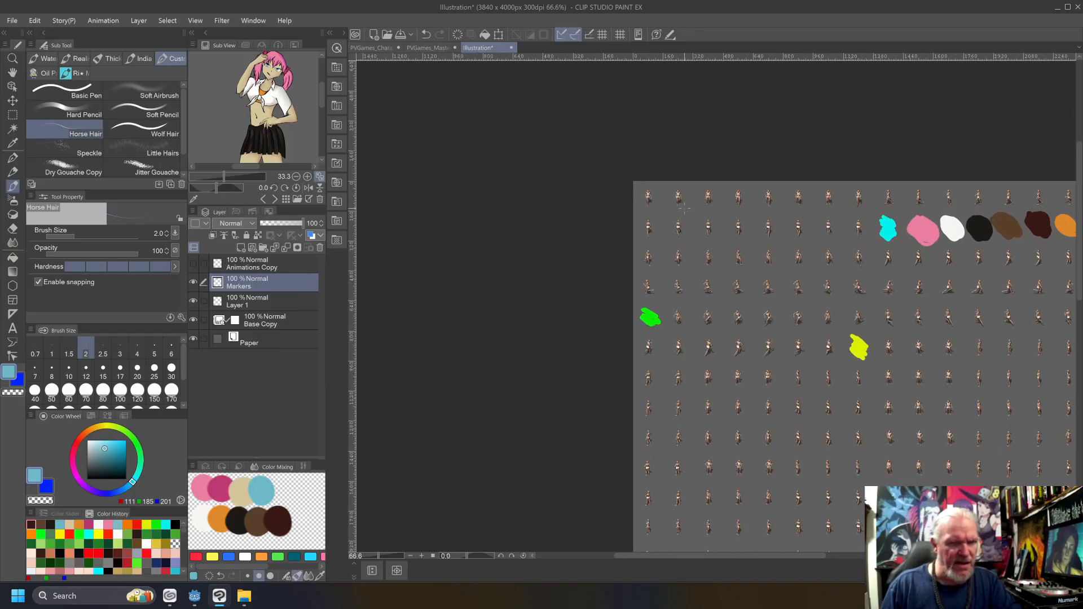
scroll(684, 208, up, 3)
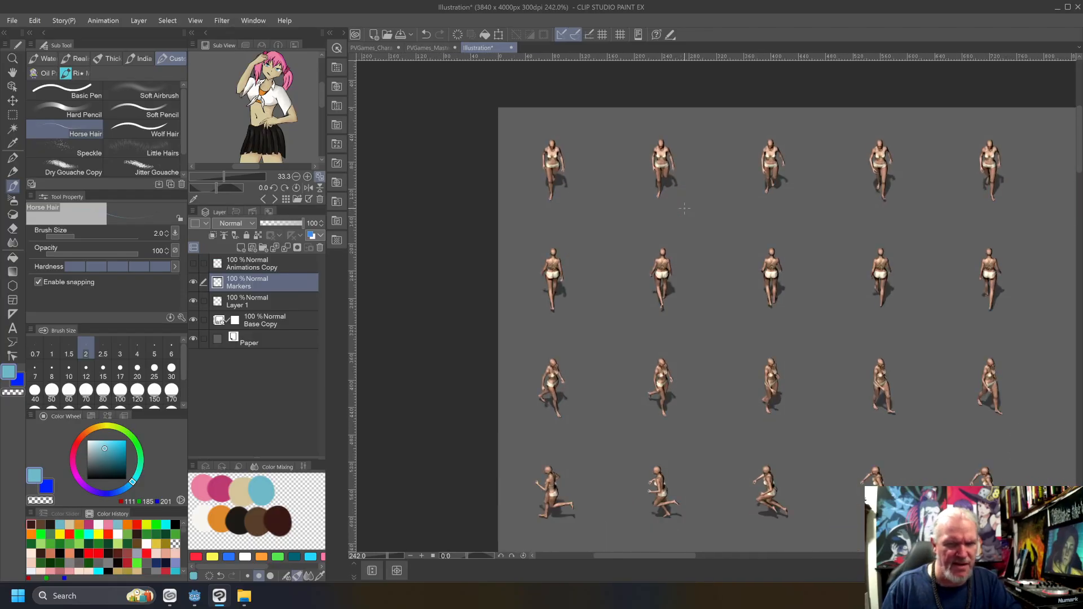
scroll(1035, 196, up, 4)
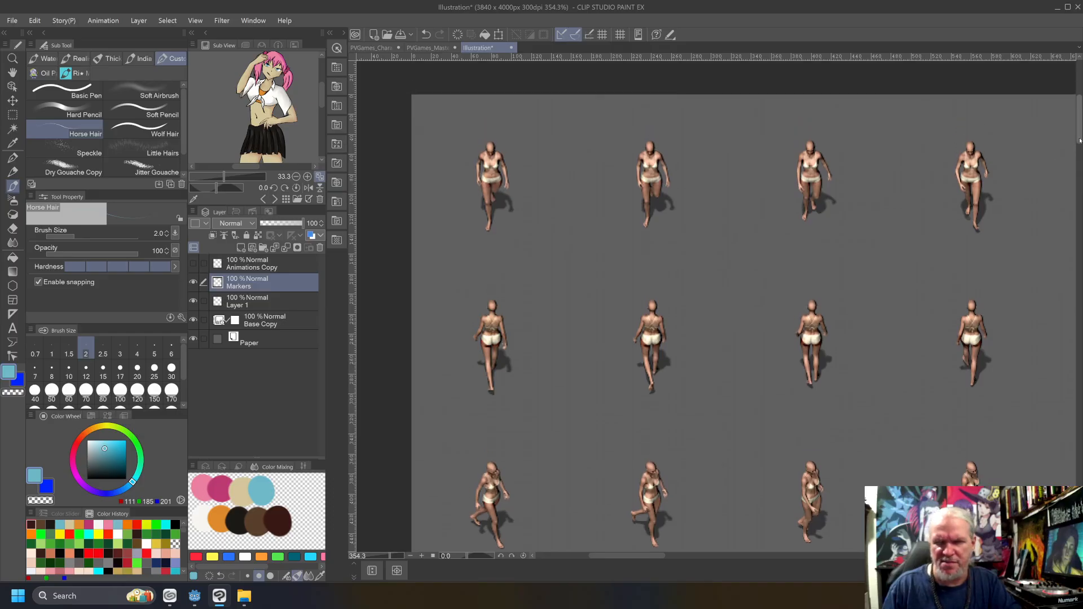
scroll(500, 254, up, 5)
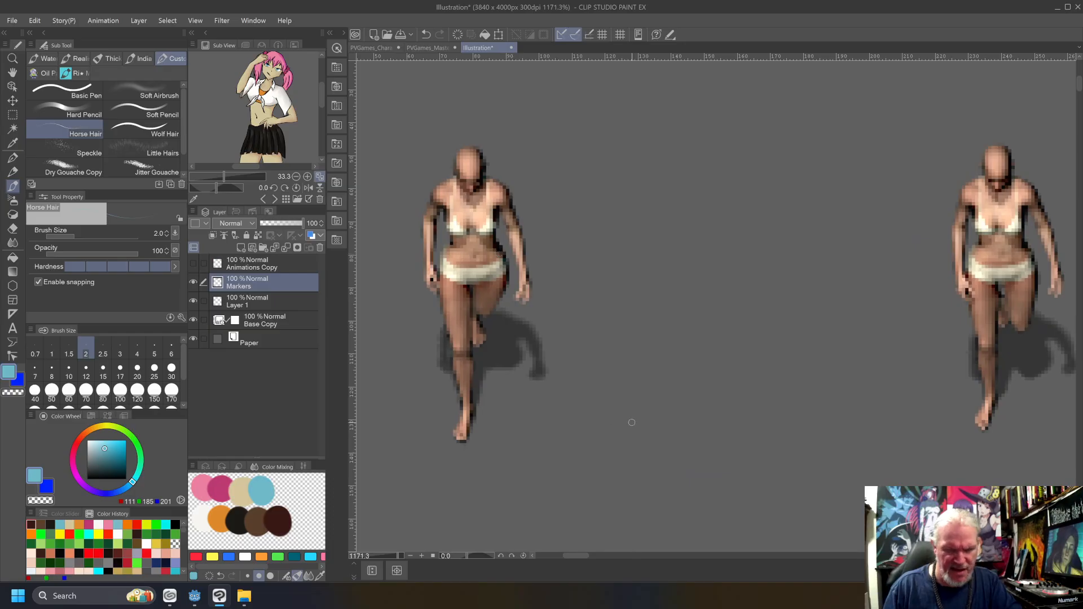
drag(587, 556, 572, 557)
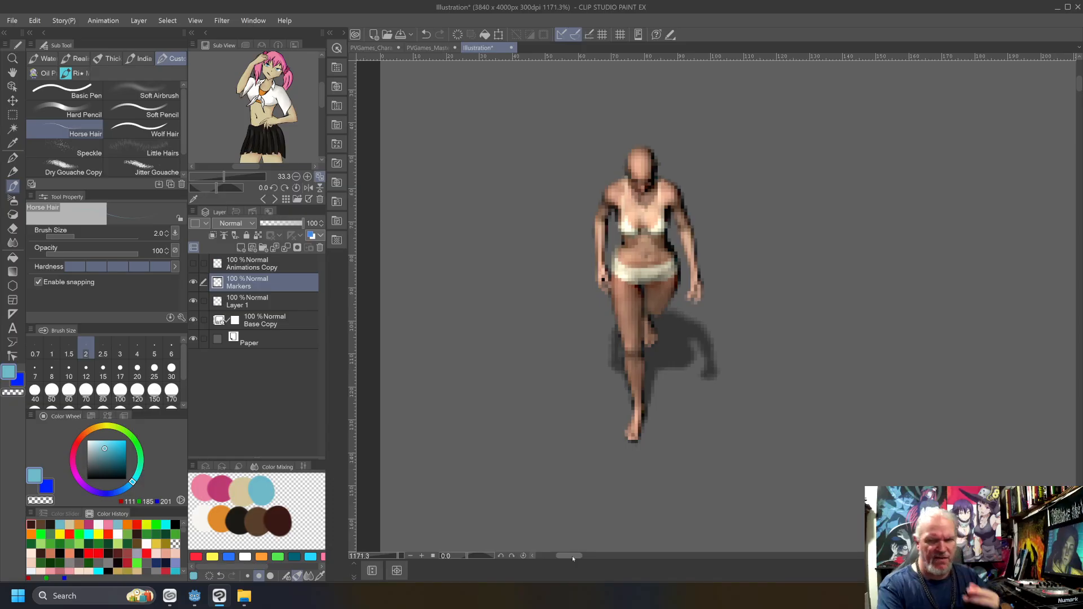
alt+click(203, 488)
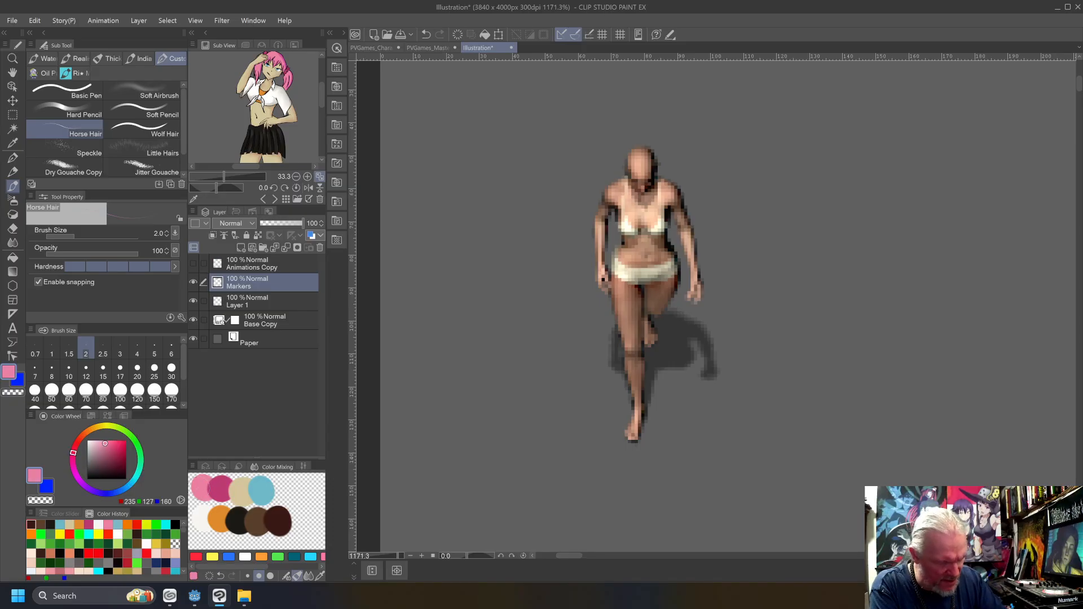
Paint pink hair over the first sprite's head on the Markers layer with the Horse Hair brush at size 2.
click(645, 160)
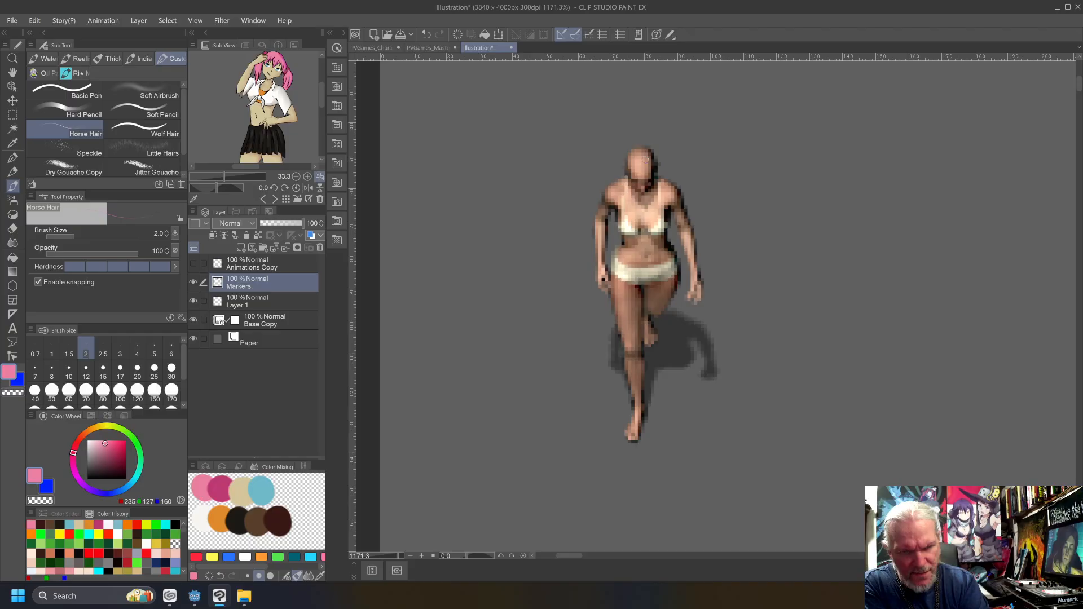
drag(648, 153, 652, 161)
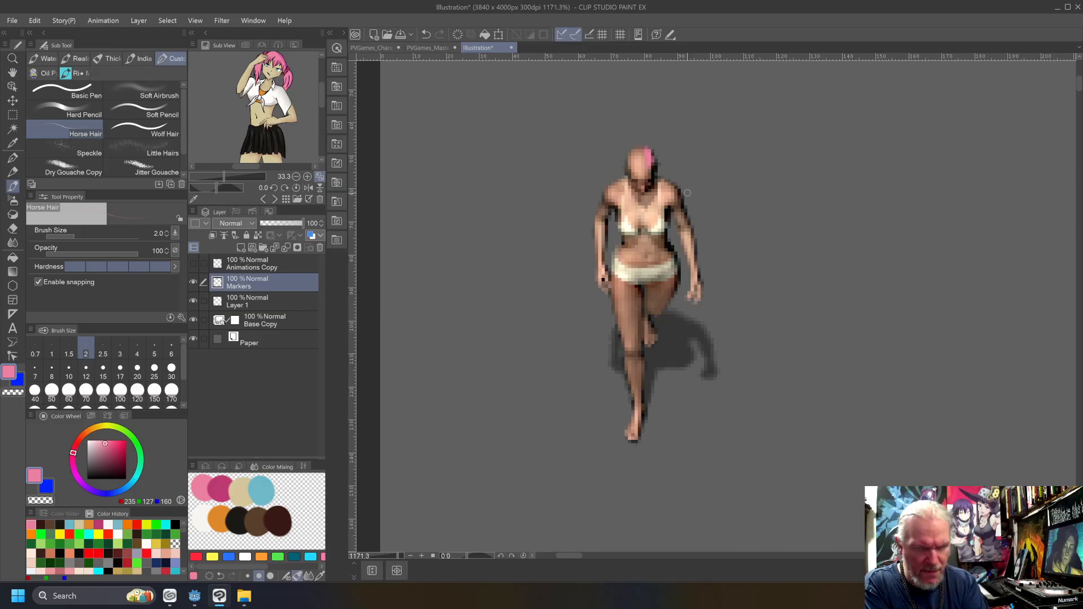
mouse_move(650, 151)
mouse_down()
mouse_move(651, 167)
mouse_move(627, 163)
mouse_up()
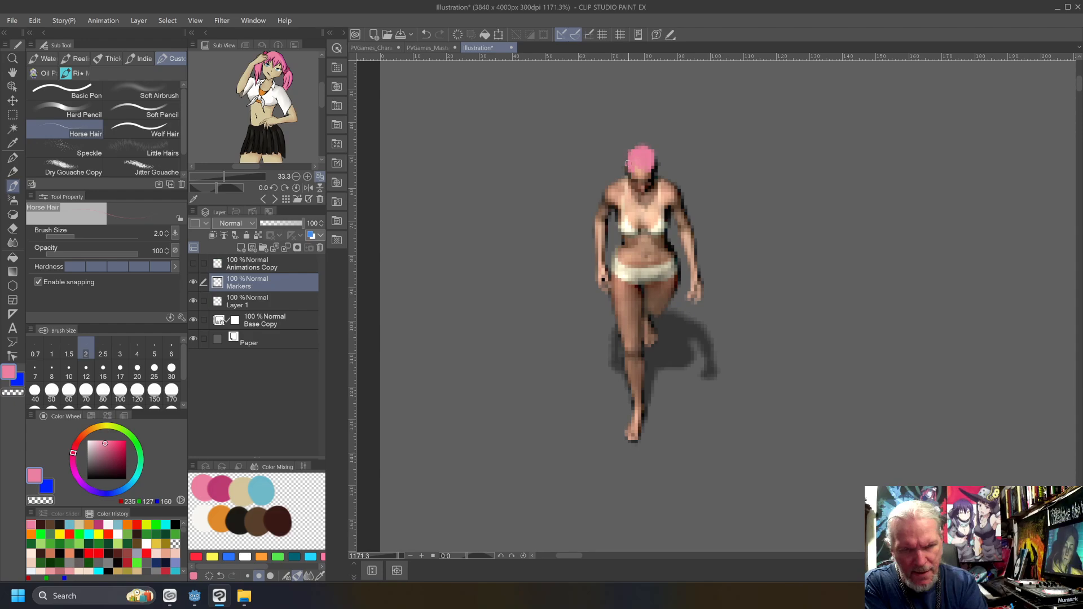
drag(628, 171, 626, 158)
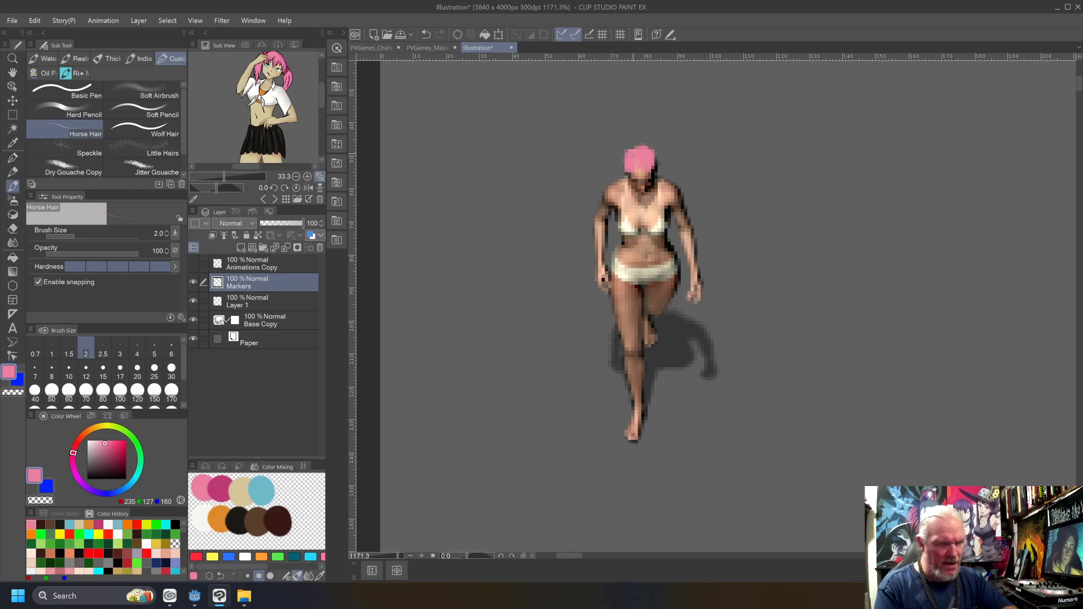
Undo all the pink hair strokes on the first sprite's head.
key(ctrl+z)
key(ctrl+z)
key(ctrl+z)
key(ctrl+z)
key(ctrl+z)
key(ctrl+z)
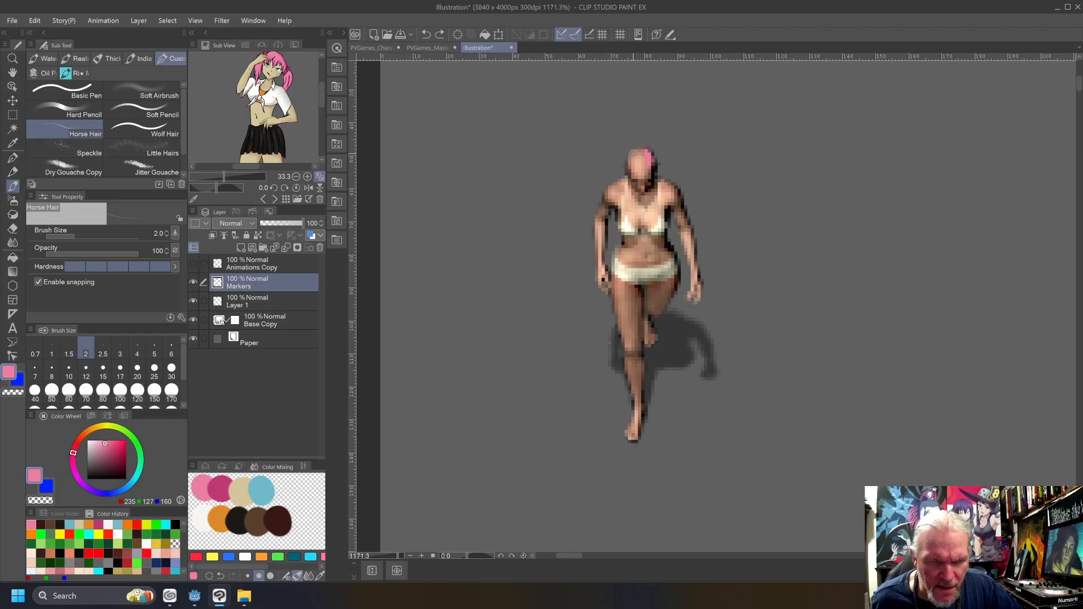
key(ctrl+z)
key(ctrl+z)
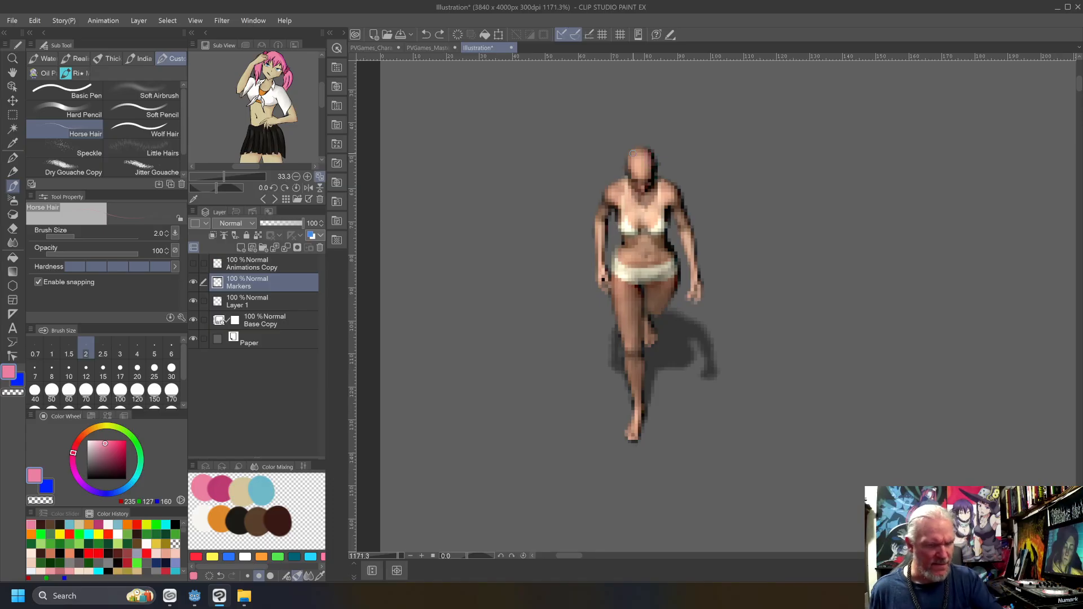
Select Layer 1 and rename it "Rework".
click(251, 305)
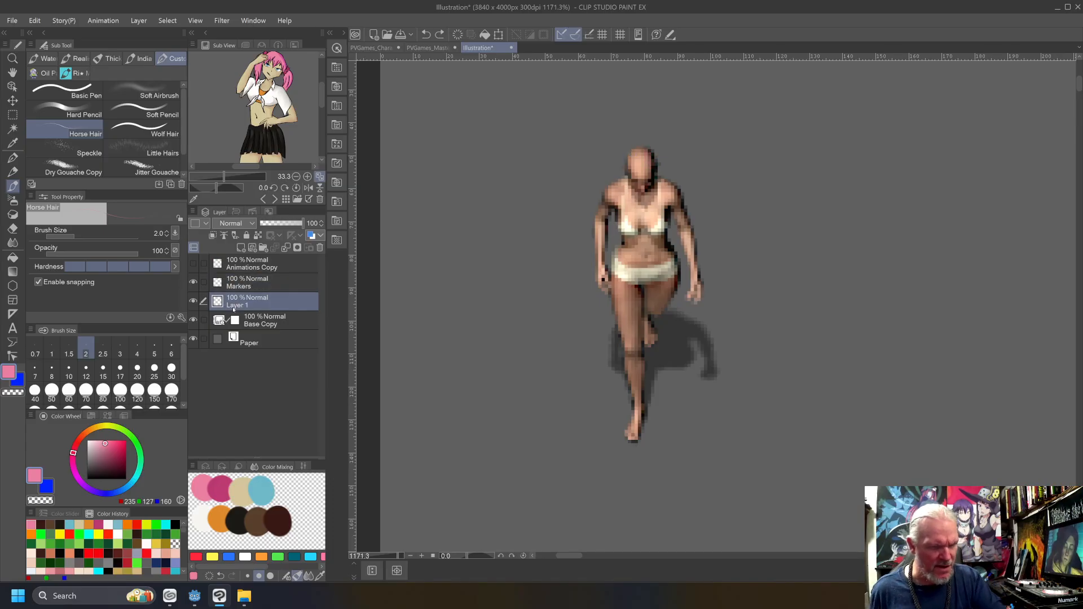
double_click(234, 308)
text(Rewoer)
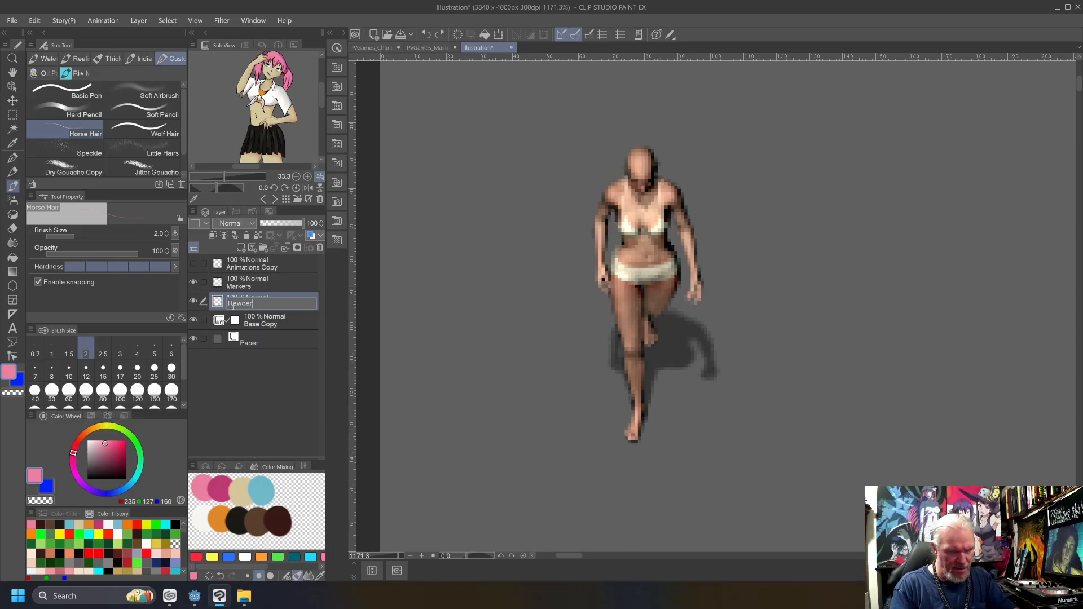
key(Left)
key(Left)
key(BackSpace)
key(Return)
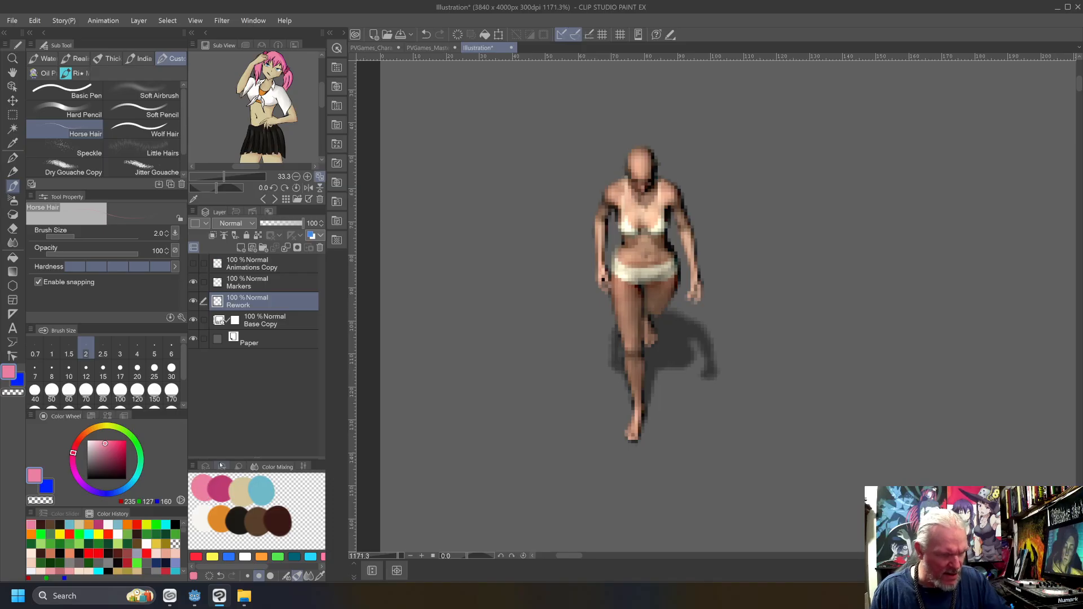
Paint light pink hair with two pigtails over the first sprite's head on the Rework layer and shade it with the palette's darker magenta.
click(267, 317)
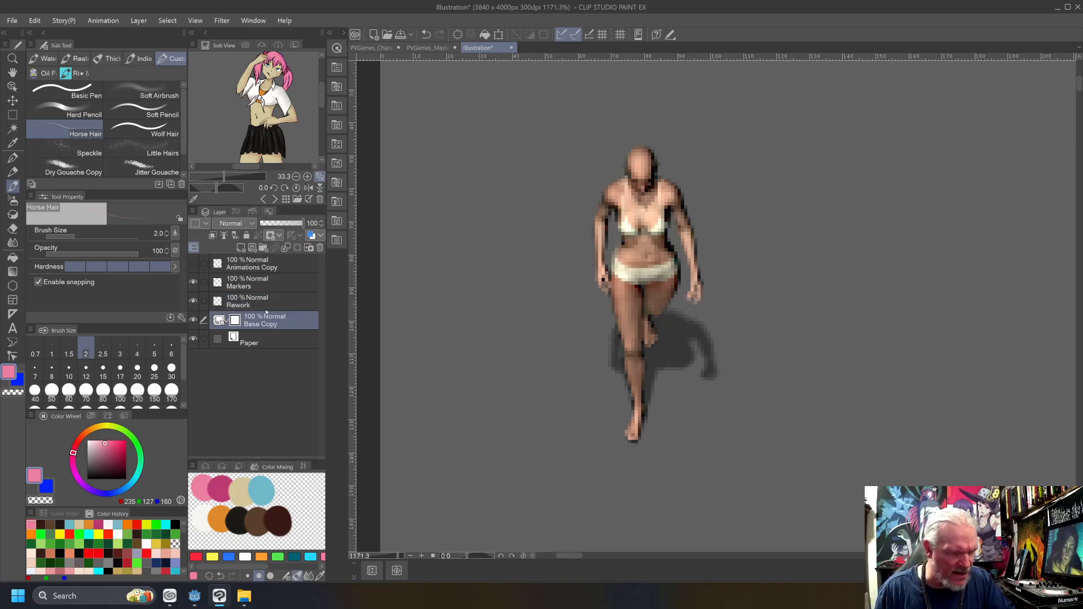
click(243, 305)
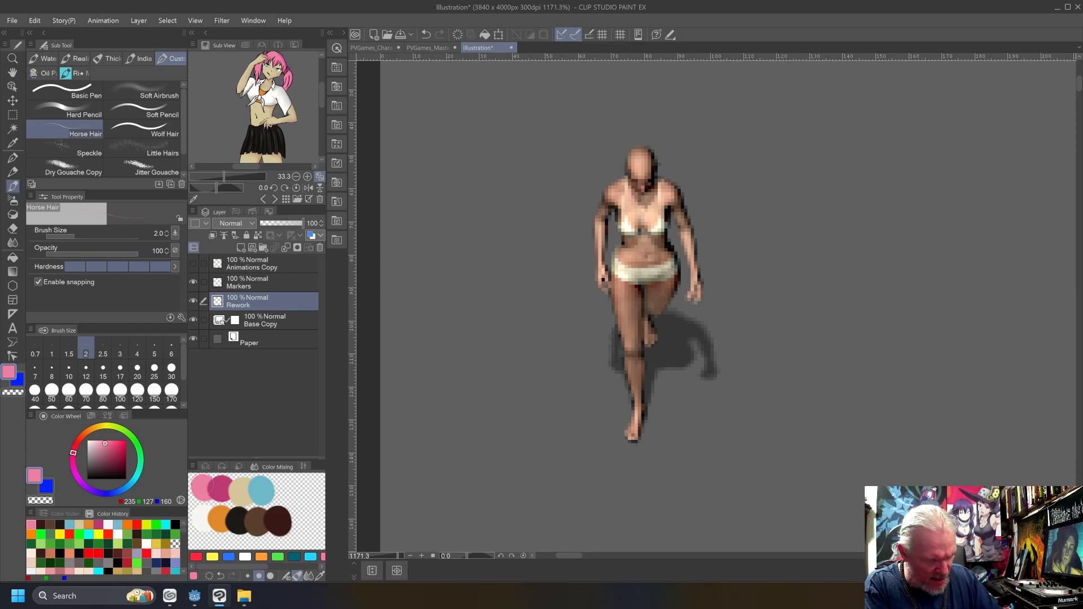
mouse_move(649, 161)
mouse_down()
mouse_move(648, 152)
mouse_move(652, 175)
mouse_move(628, 159)
mouse_move(628, 169)
mouse_move(627, 157)
mouse_move(625, 170)
mouse_up()
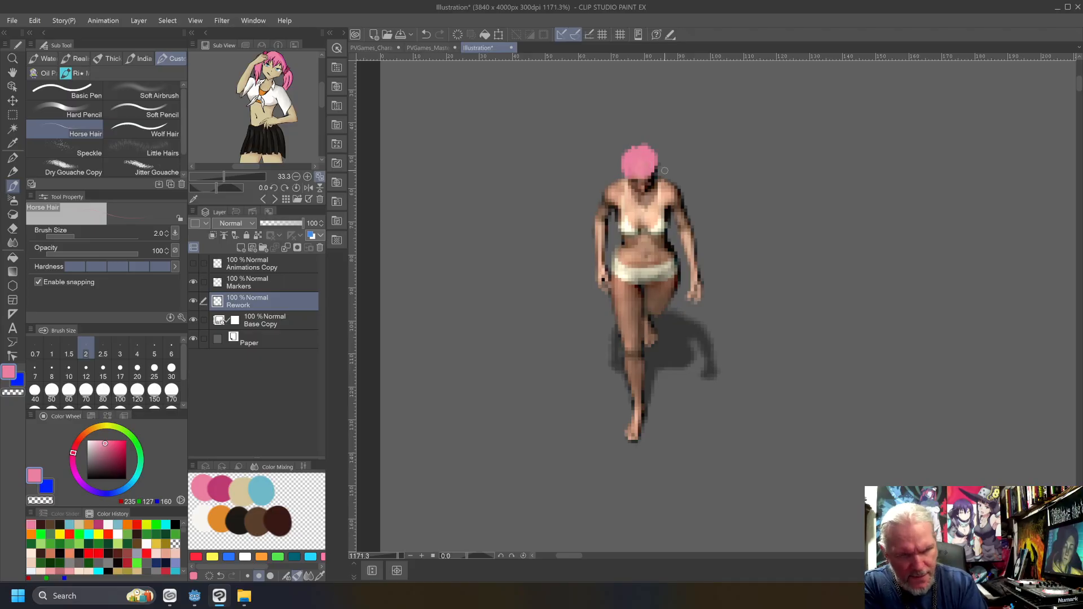
mouse_move(666, 160)
mouse_down()
mouse_move(676, 176)
mouse_move(667, 170)
mouse_up()
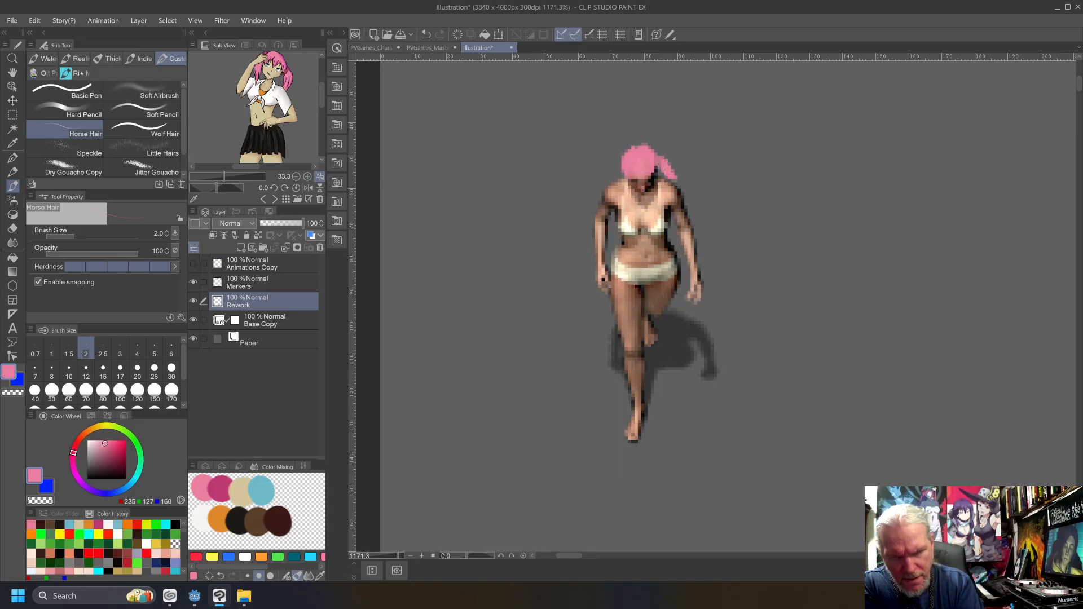
mouse_move(619, 160)
mouse_down()
mouse_move(620, 179)
mouse_move(617, 164)
mouse_move(607, 184)
mouse_up()
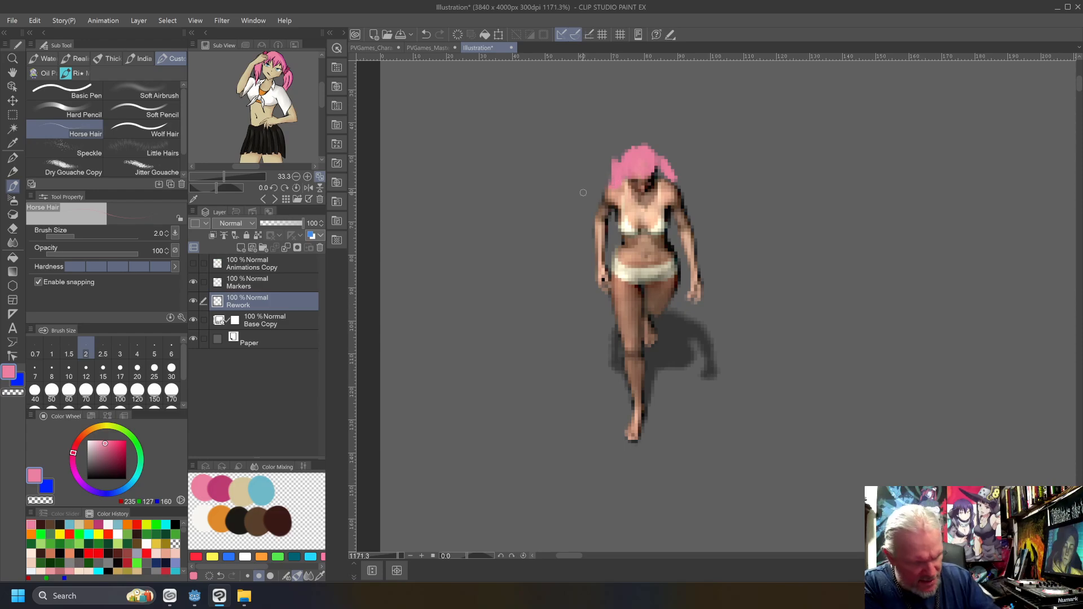
alt+click(221, 489)
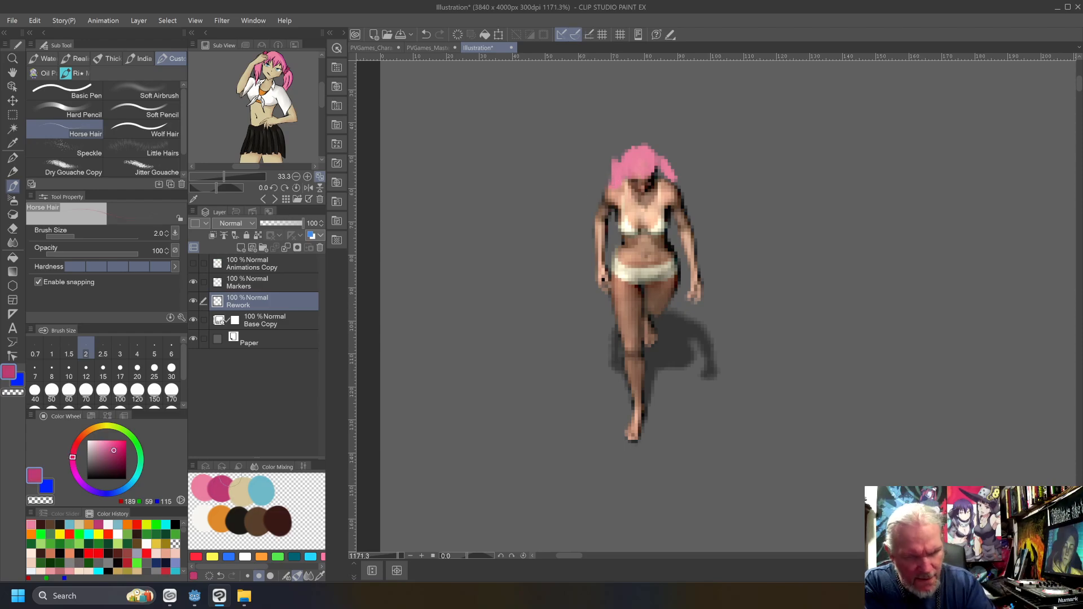
drag(620, 168, 621, 174)
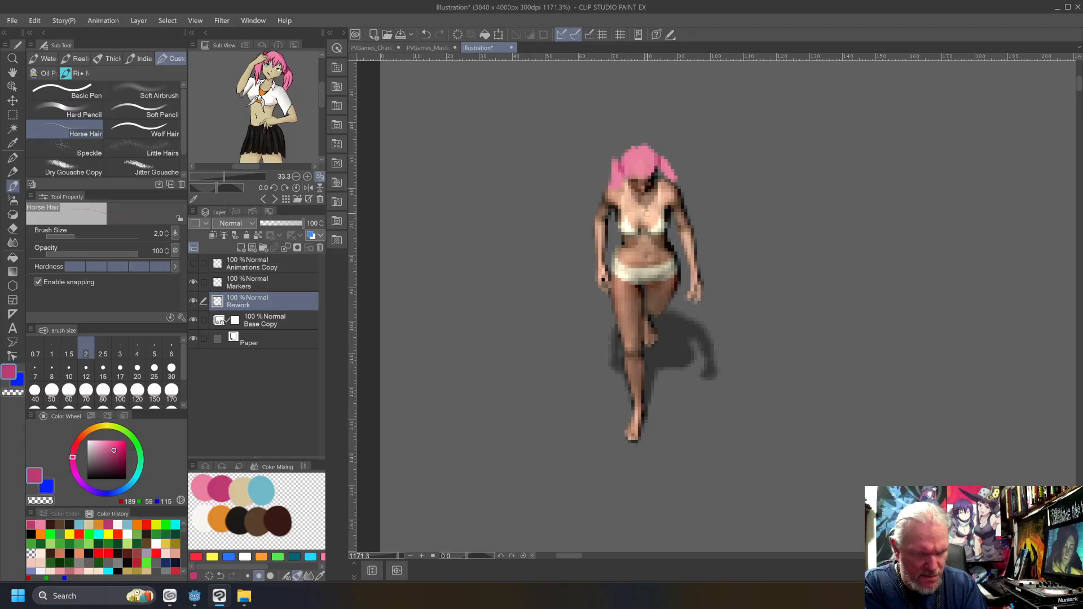
Sample the sprite's chest skin at several points and the palette's tan swatch to compare their RGB values.
alt+click(649, 218)
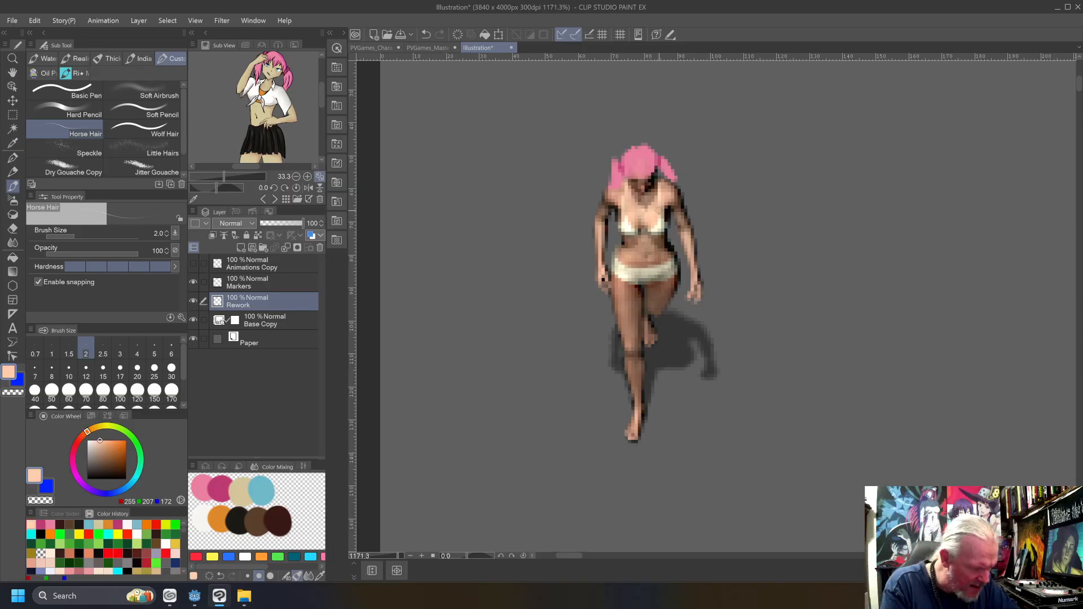
alt+click(241, 490)
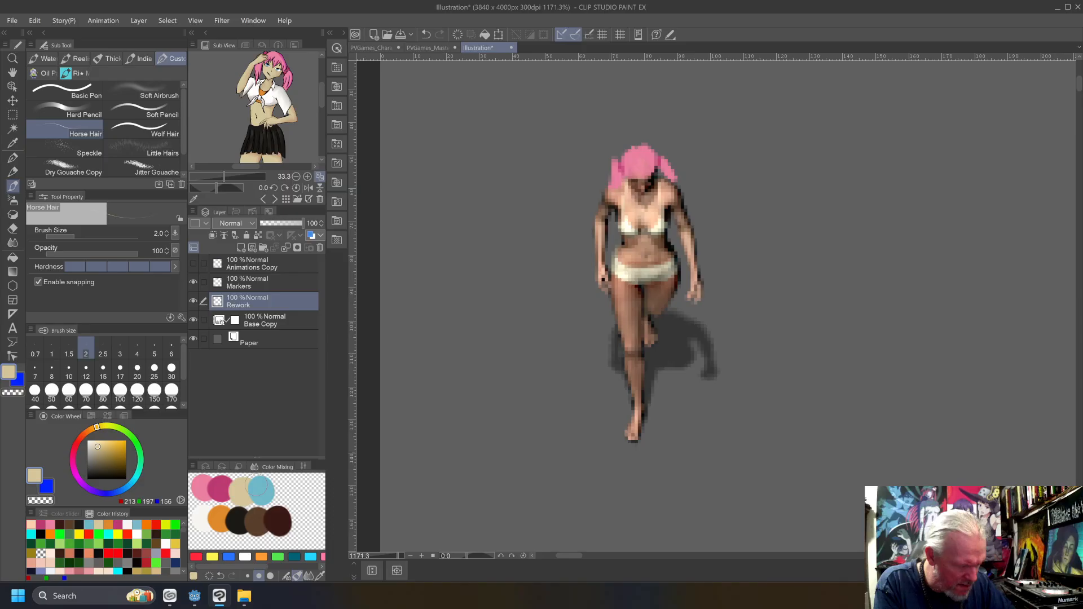
alt+click(650, 216)
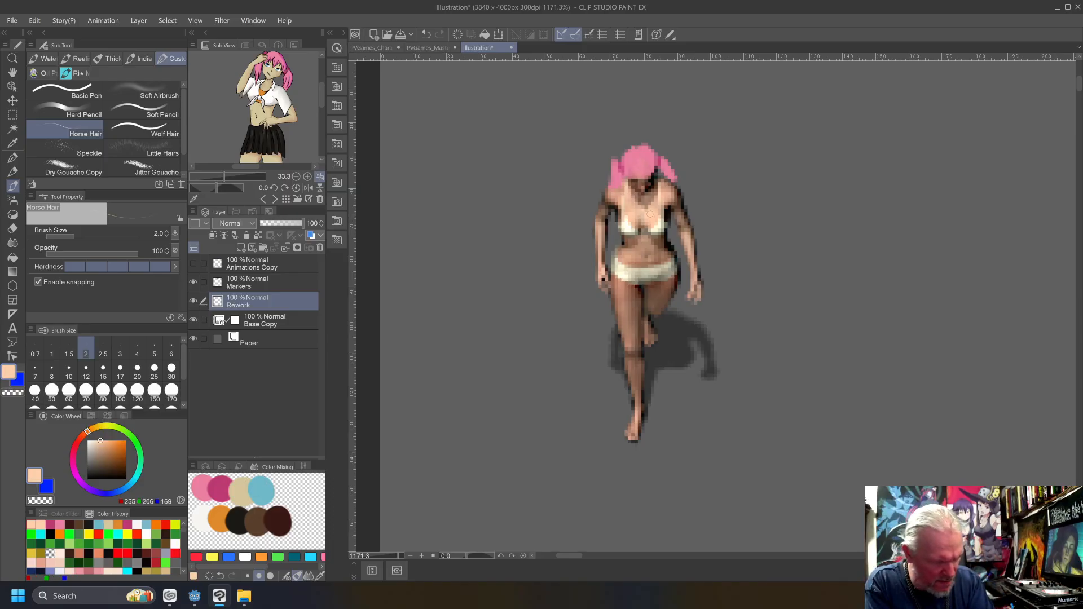
alt+click(648, 220)
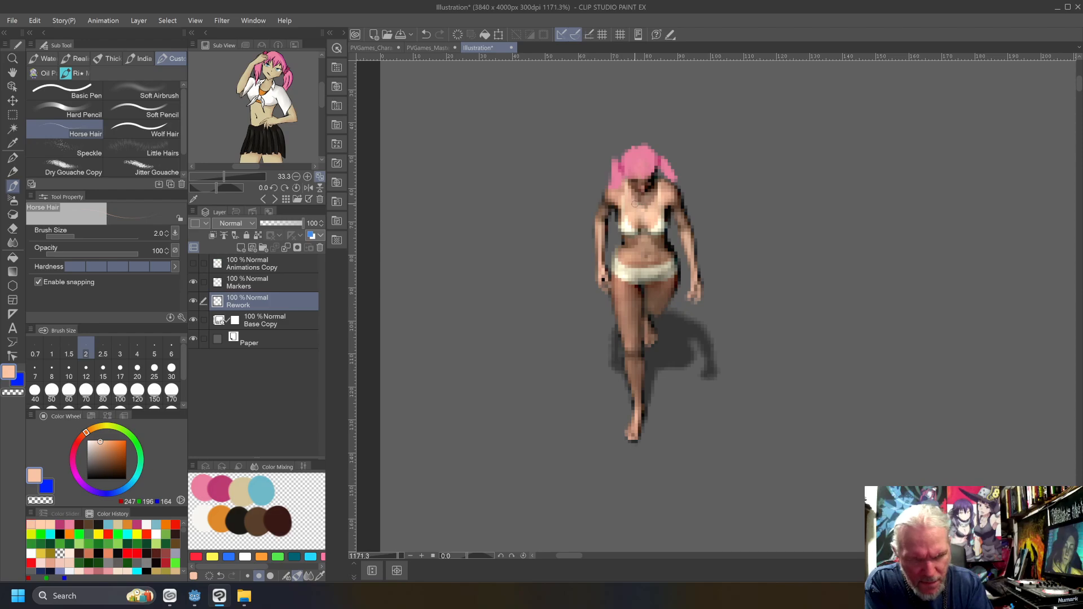
alt+click(639, 211)
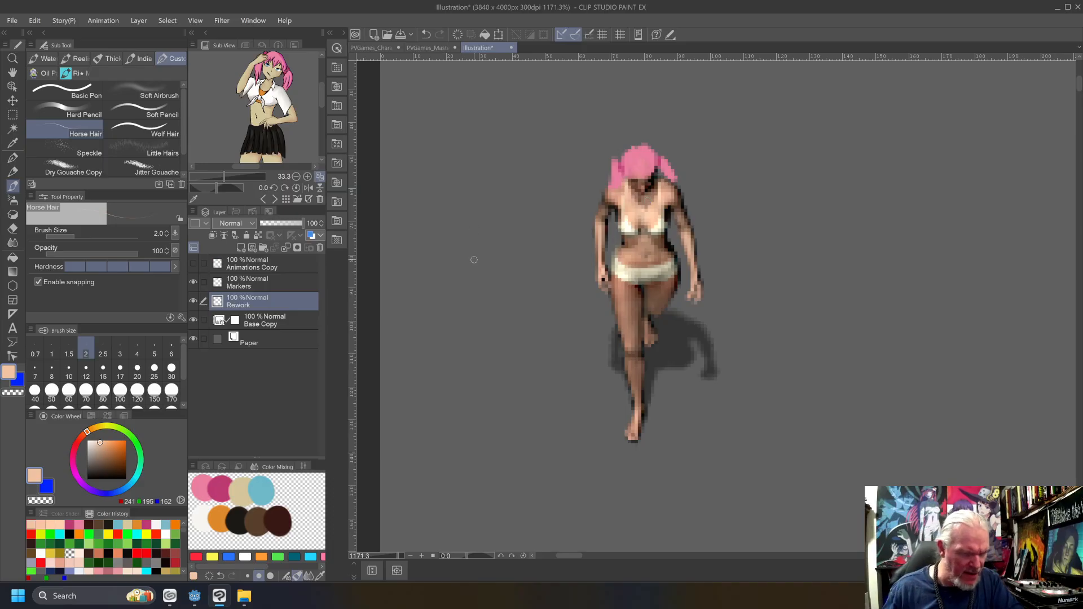
click(308, 322)
right_click(304, 324)
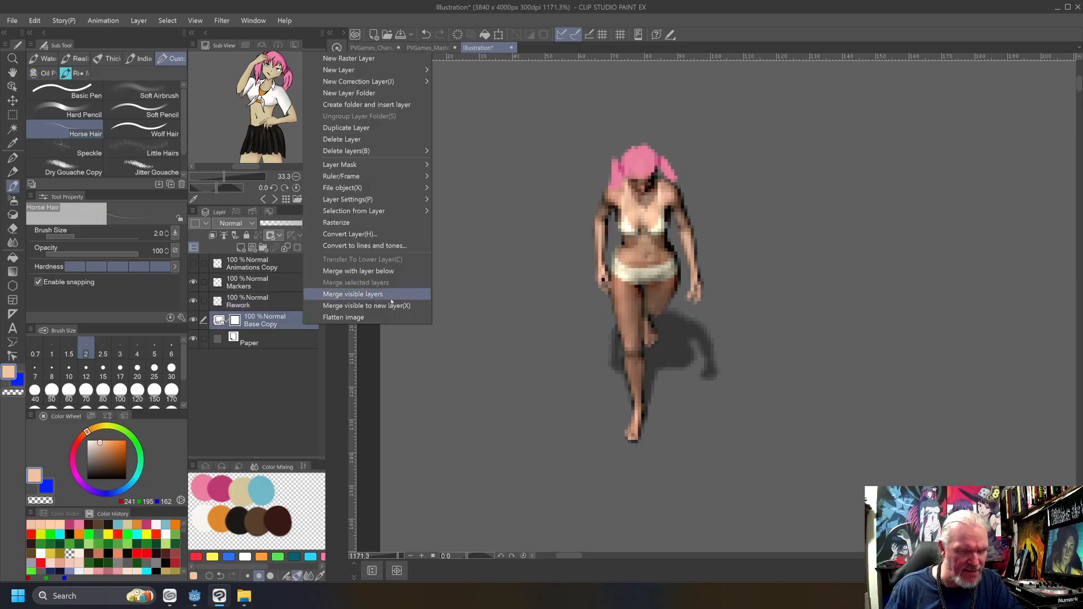
mouse_move(377, 164)
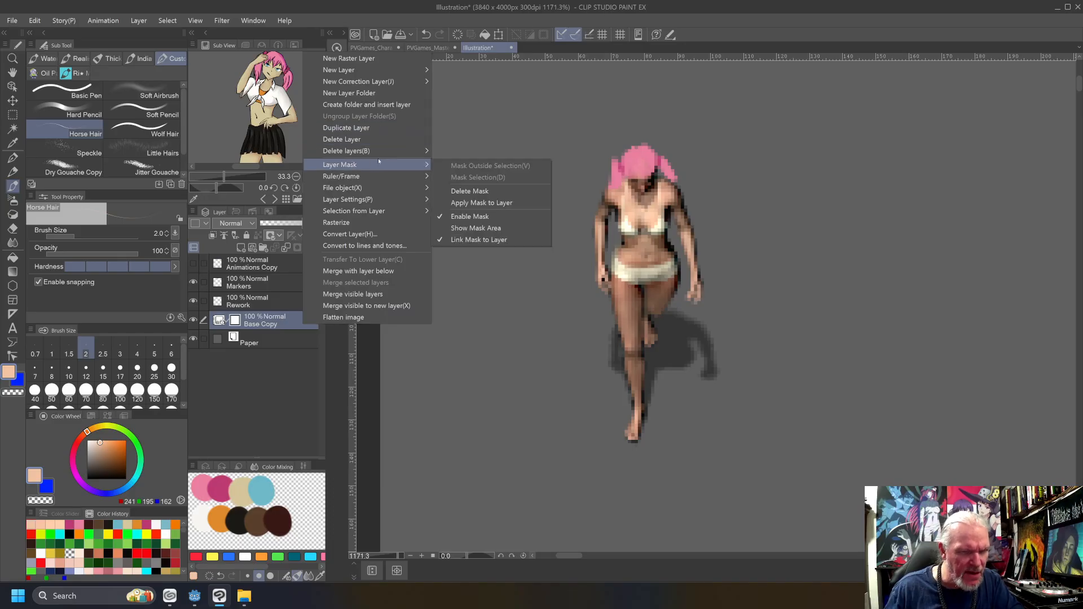
mouse_move(367, 82)
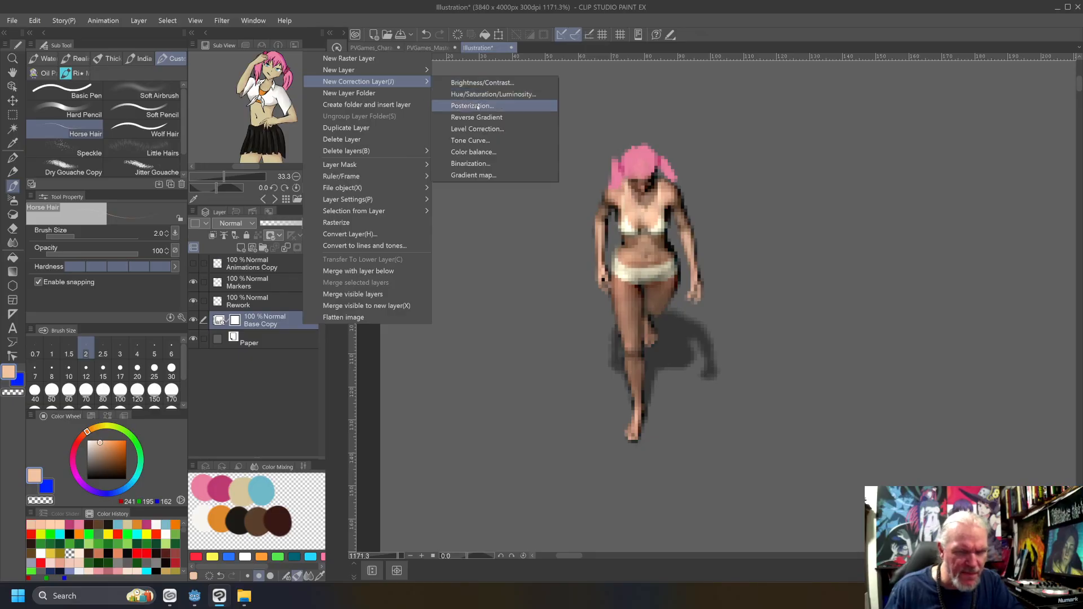
click(478, 129)
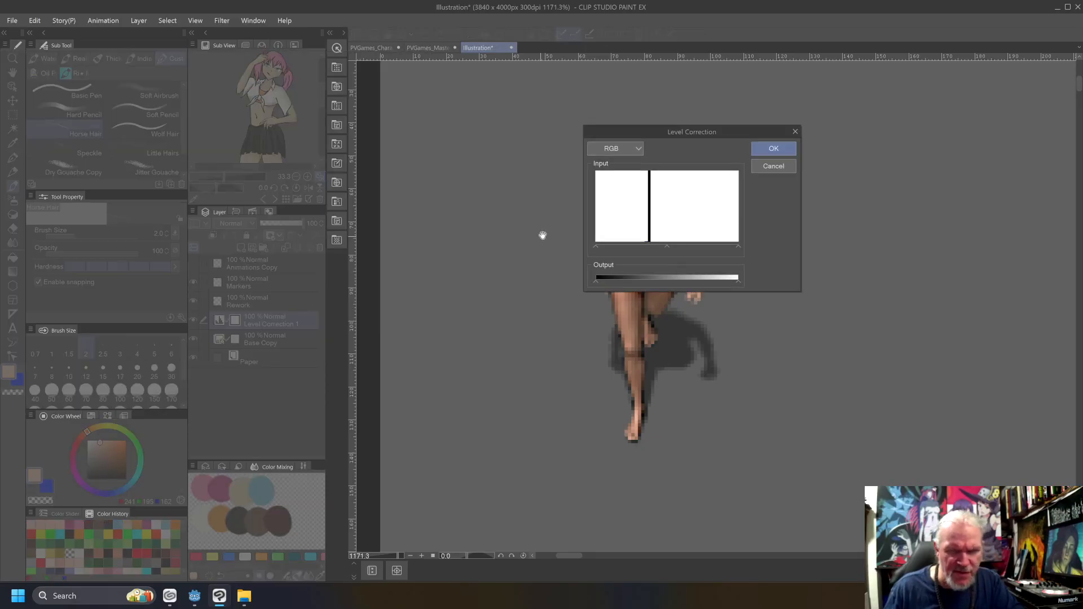
drag(693, 134, 439, 90)
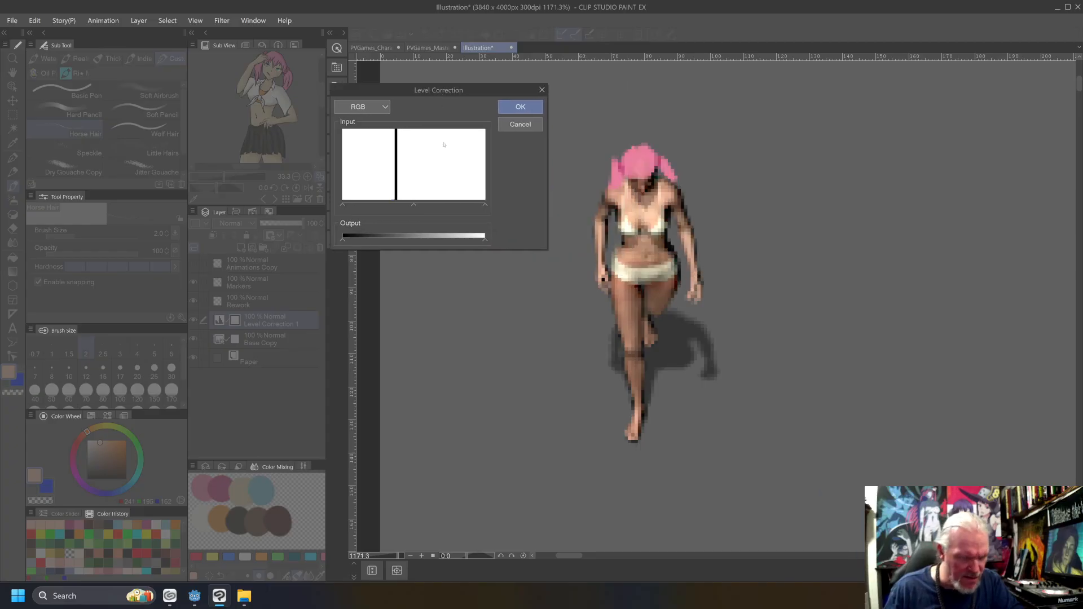
click(383, 107)
click(371, 130)
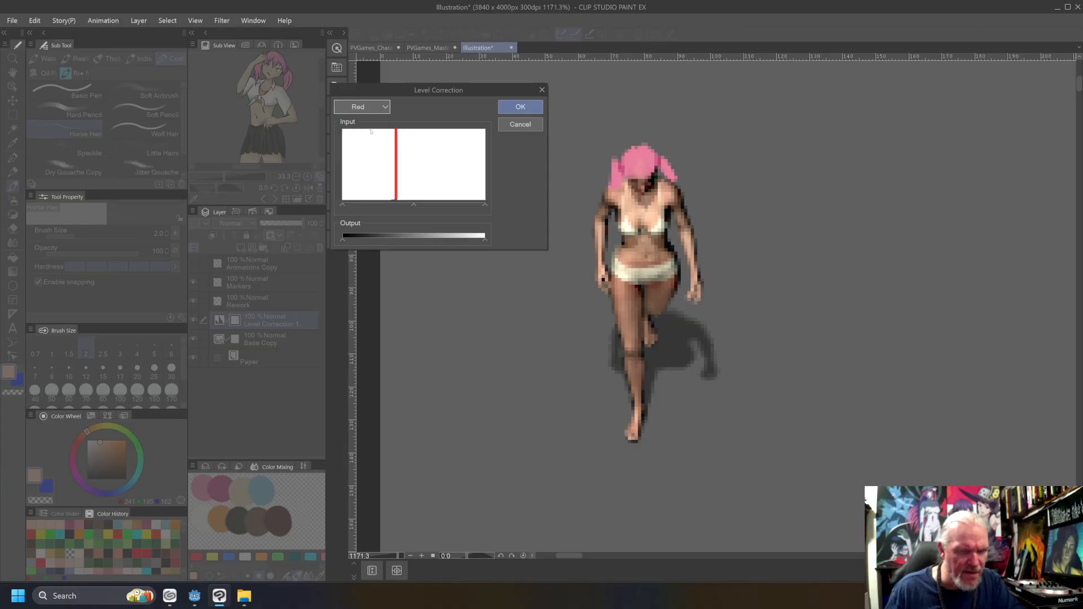
click(519, 125)
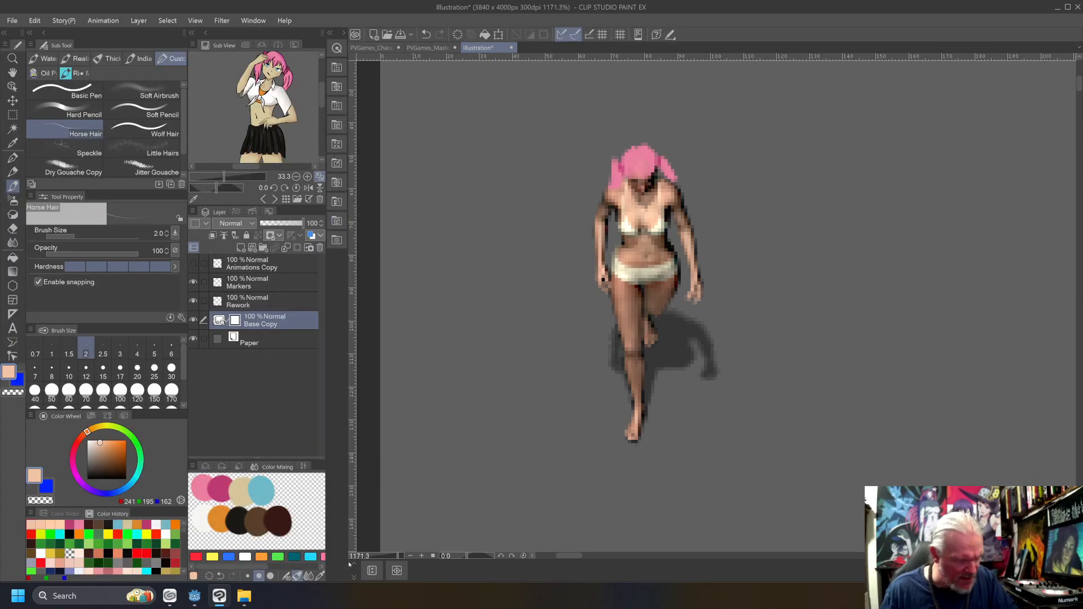
Compare the palette's tan skin colour with the sprite's chest tones again by sampling each alternately.
right_click(244, 492)
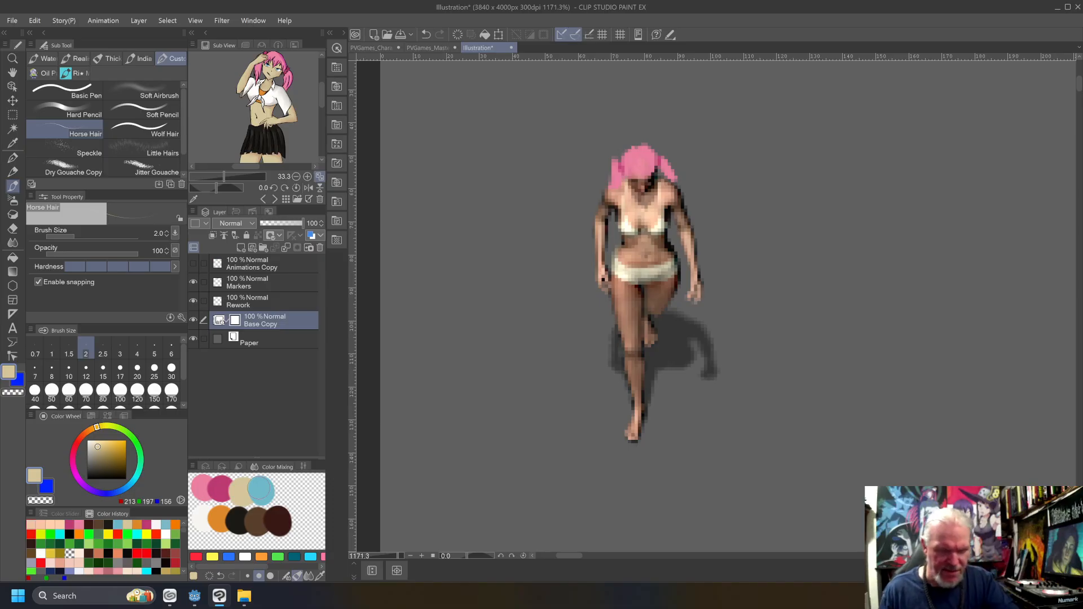
alt+click(648, 214)
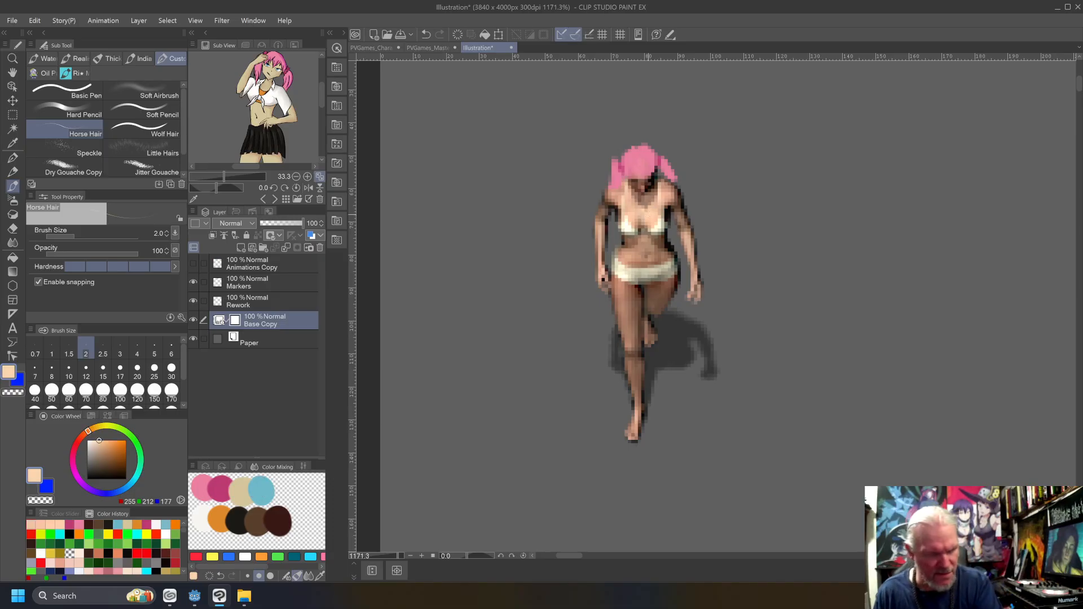
alt+click(641, 213)
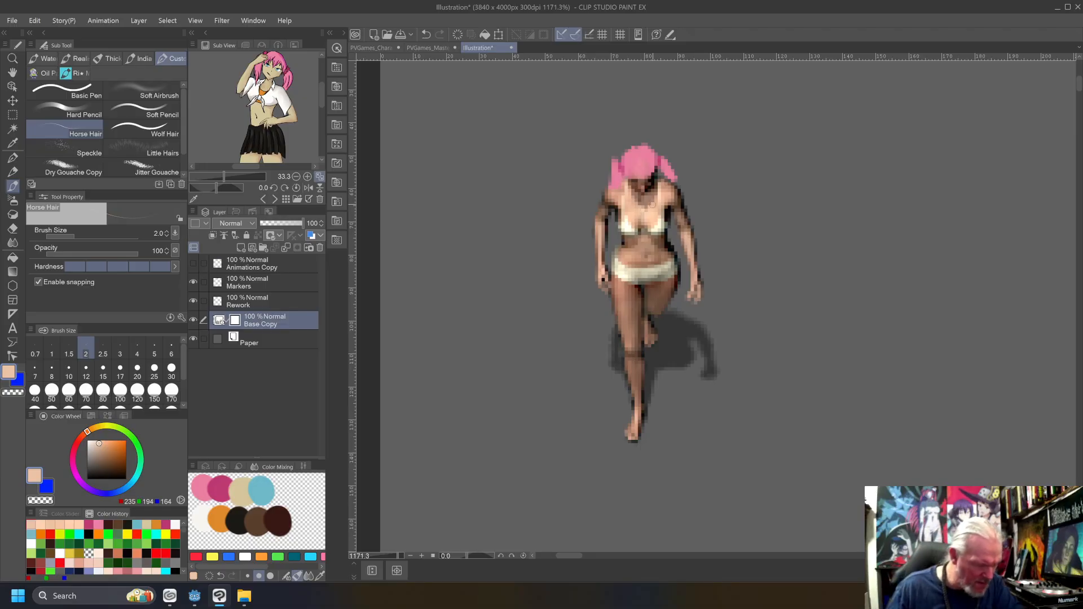
alt+click(241, 488)
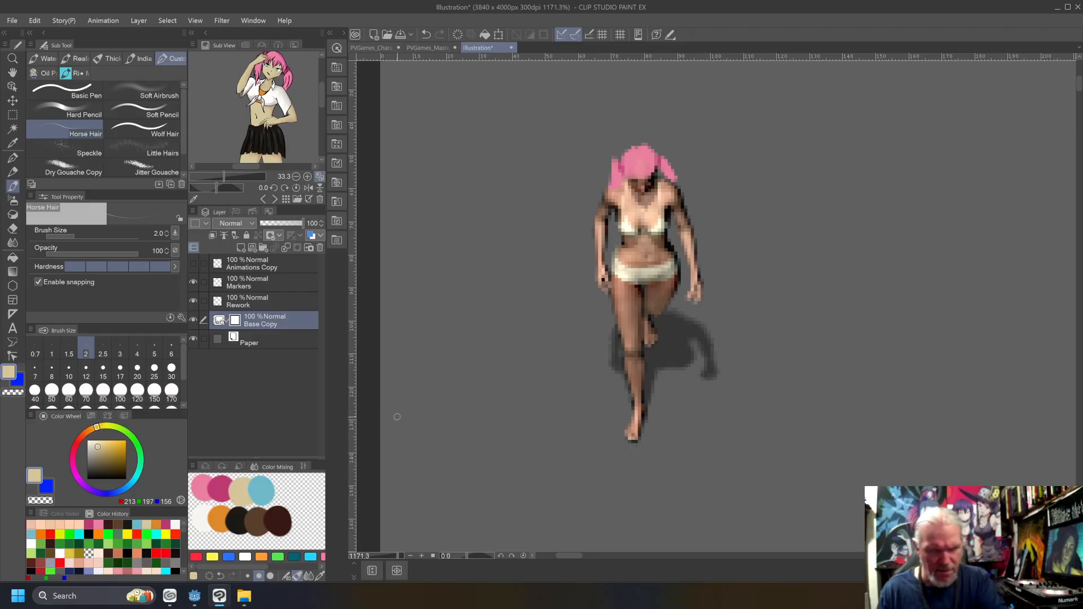
alt+click(642, 214)
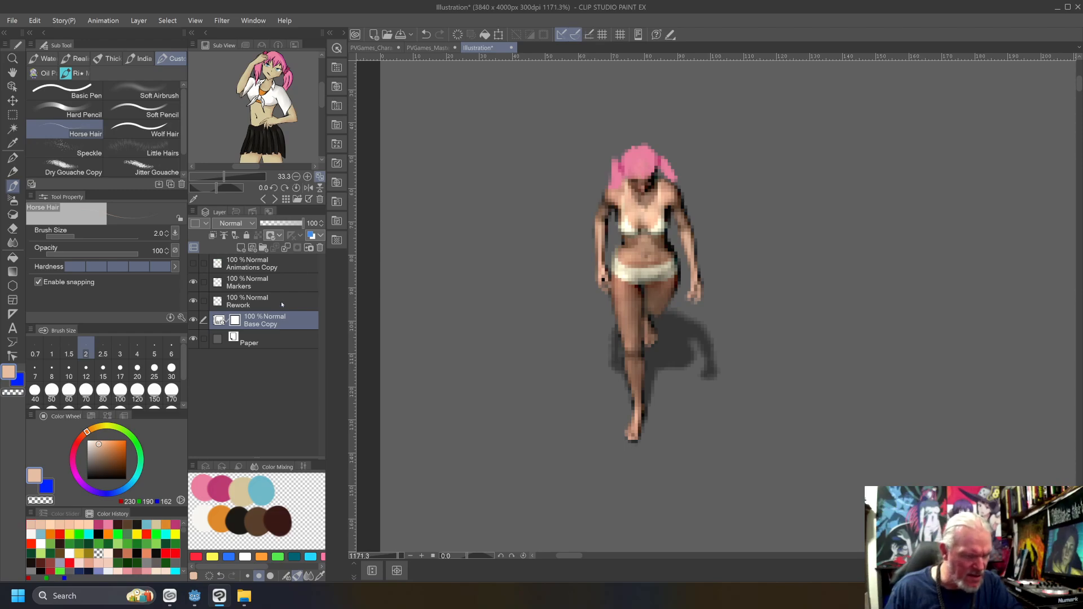
right_click(281, 317)
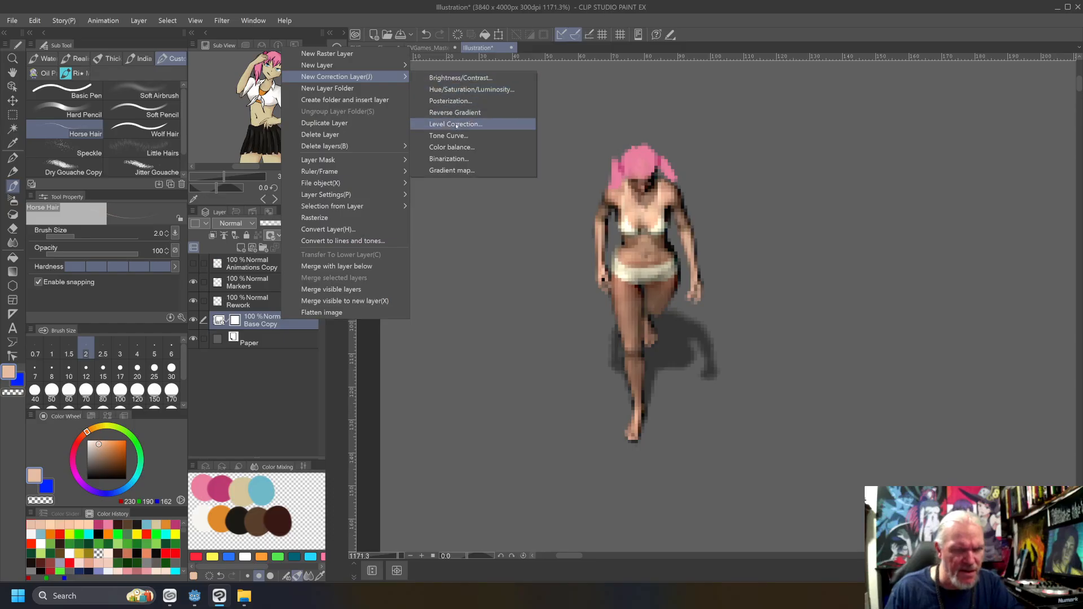
click(456, 124)
click(364, 106)
click(375, 129)
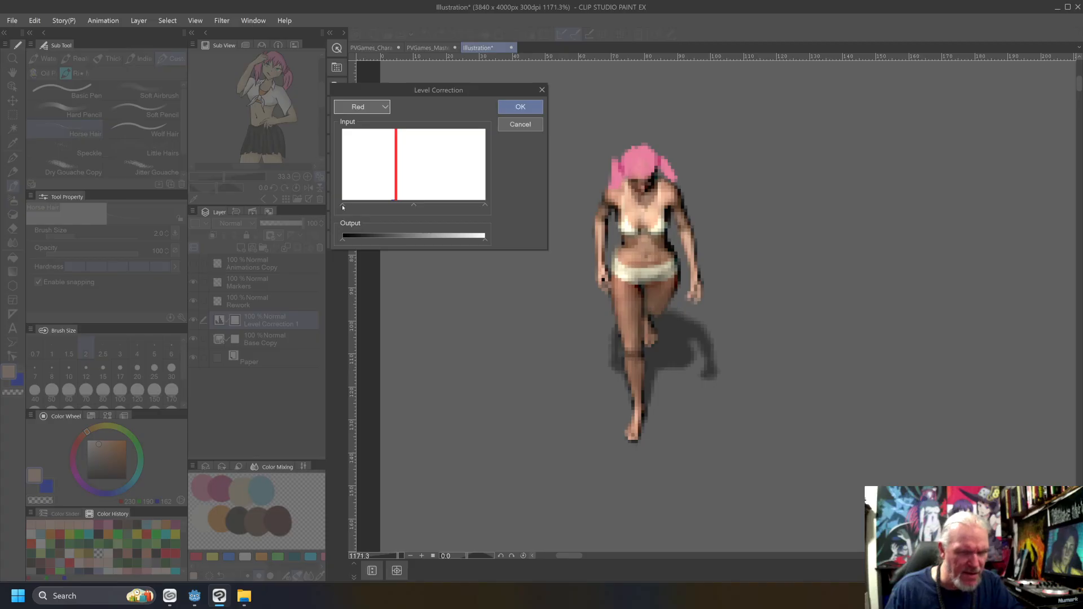
click(520, 125)
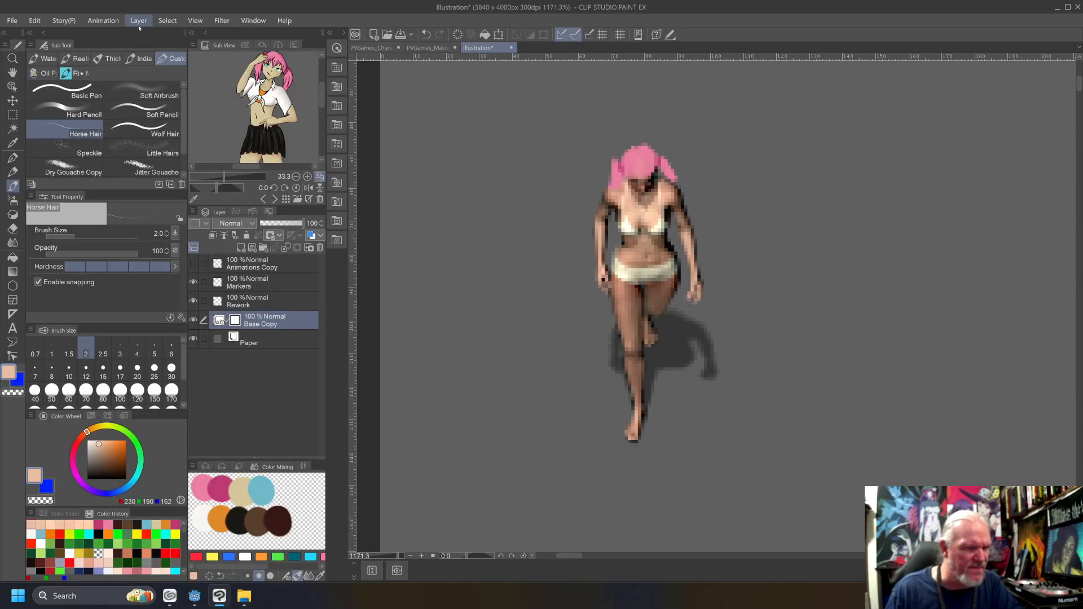
right_click(289, 319)
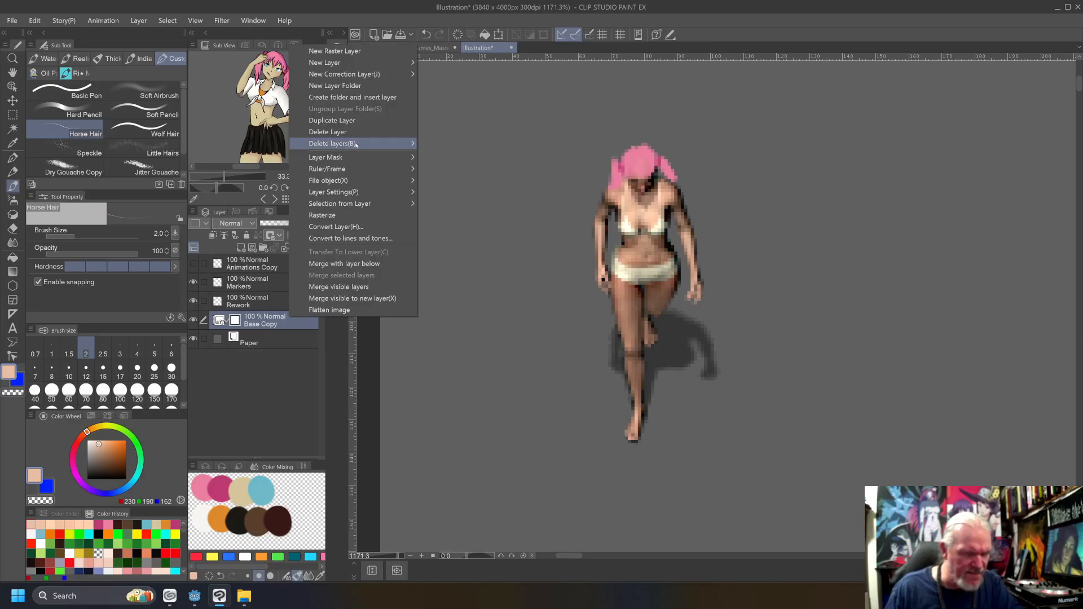
mouse_move(353, 76)
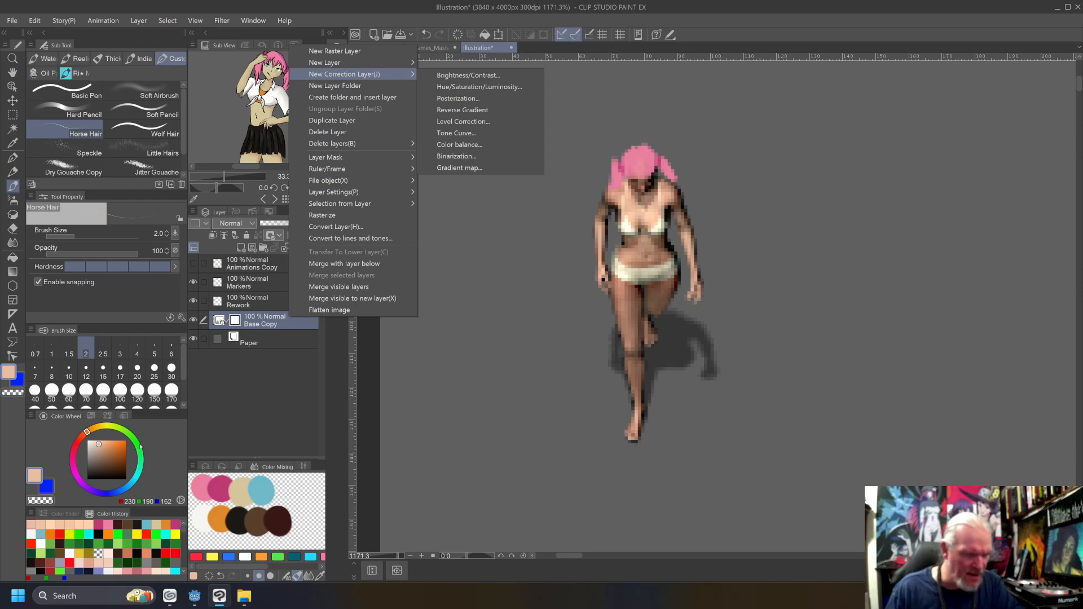
Compare the sprite's skin tone in the HLS and HSV colour wheels and sample its chest colour once more.
click(181, 502)
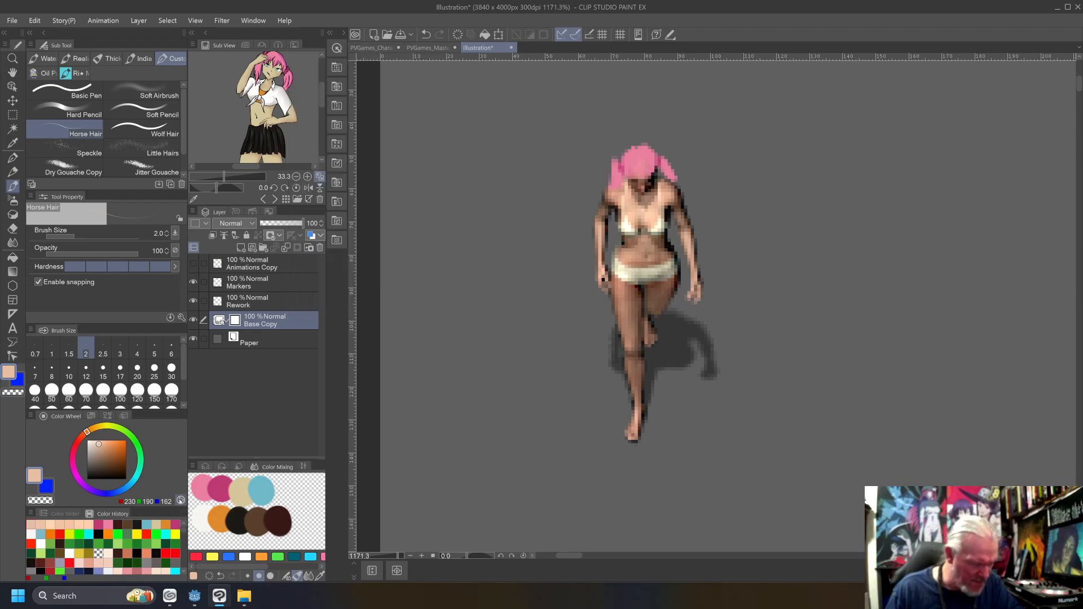
click(180, 501)
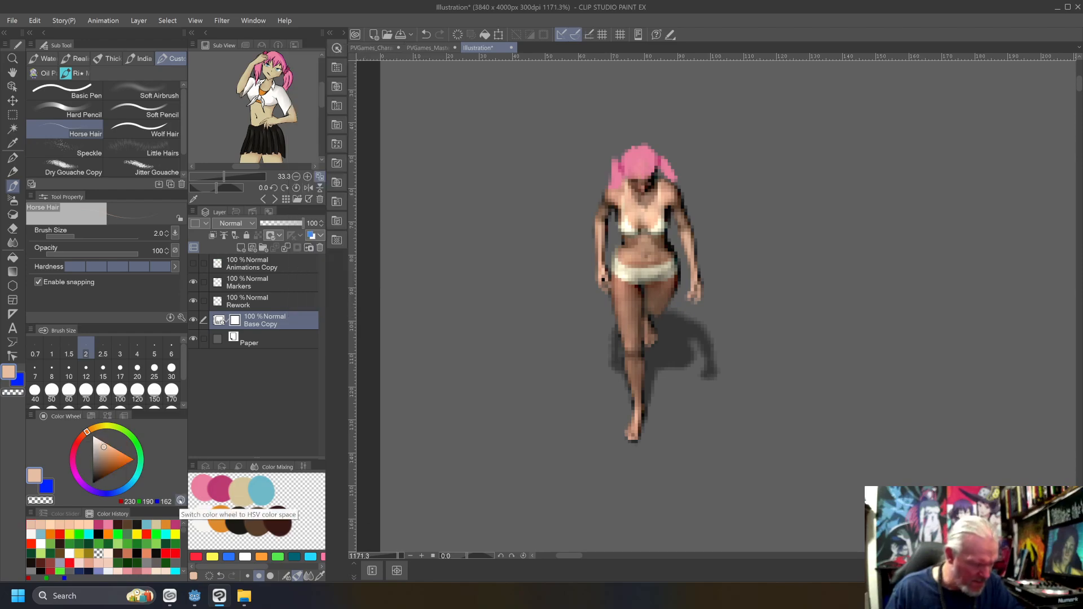
click(180, 500)
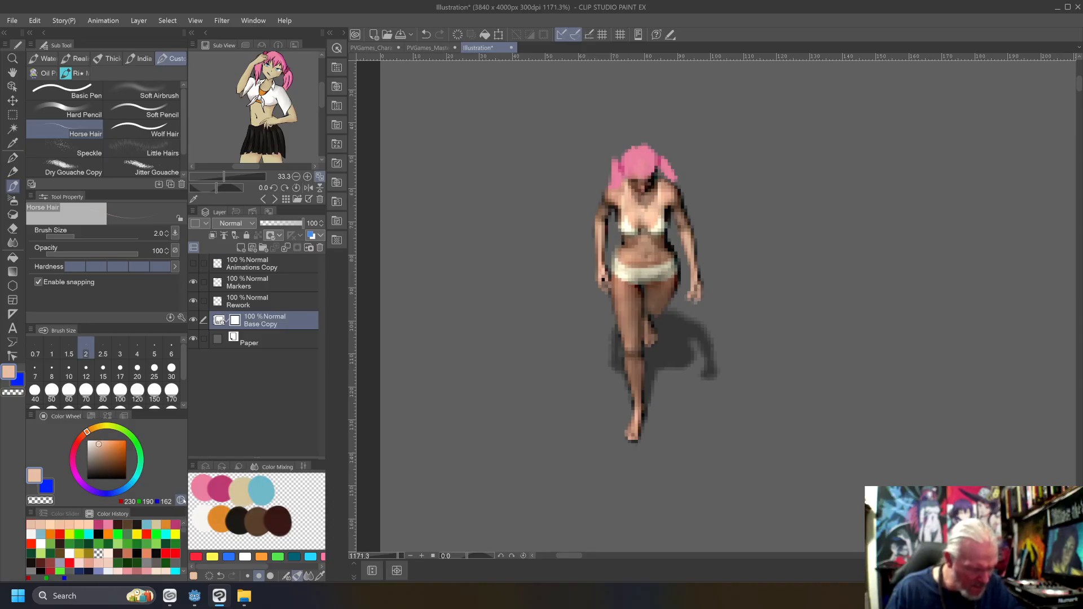
click(181, 500)
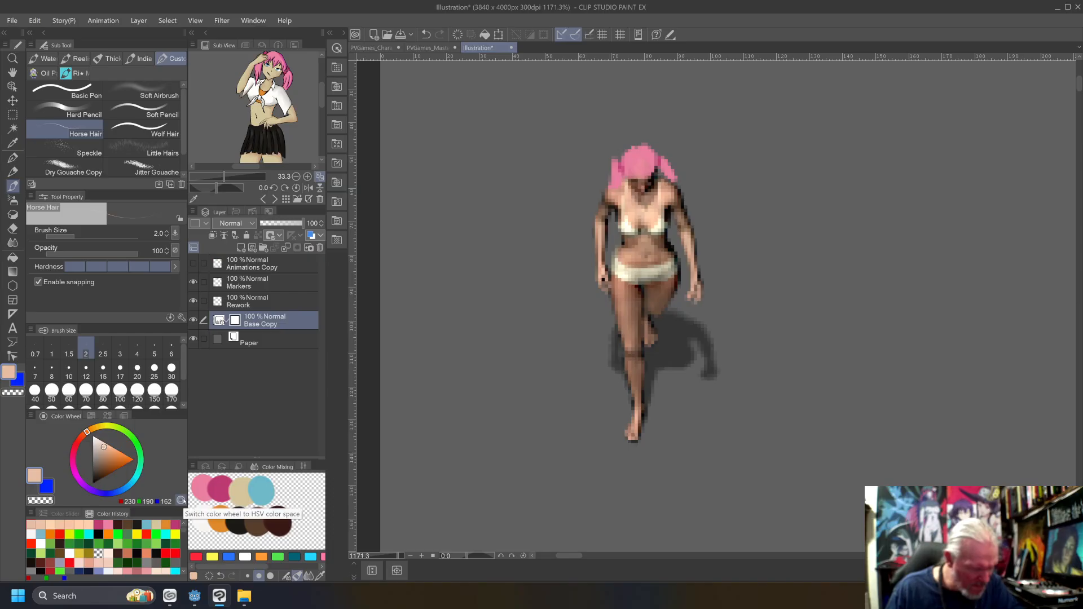
click(181, 500)
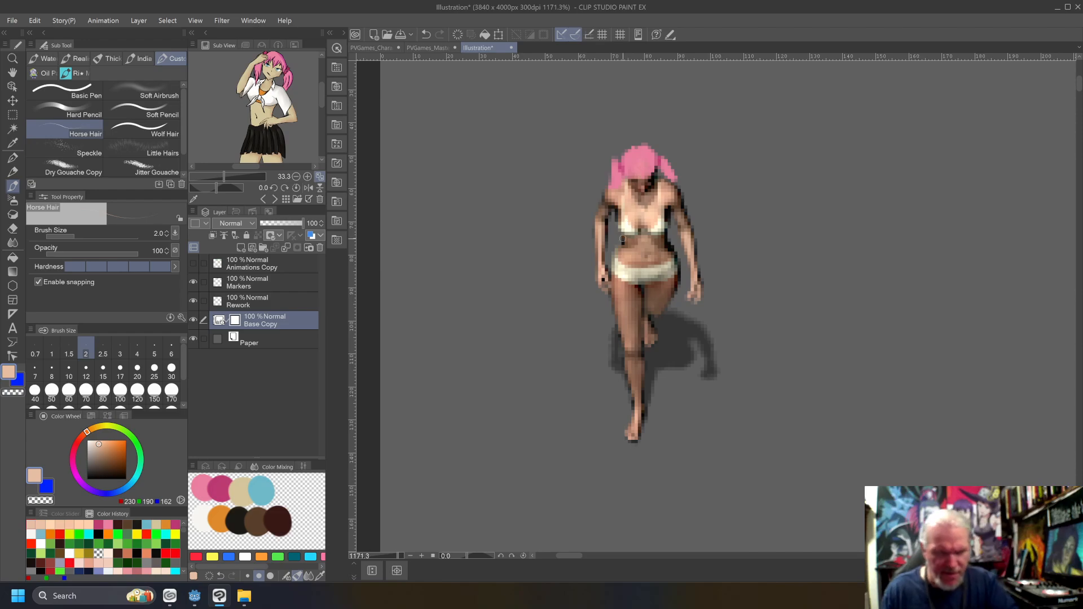
alt+click(639, 213)
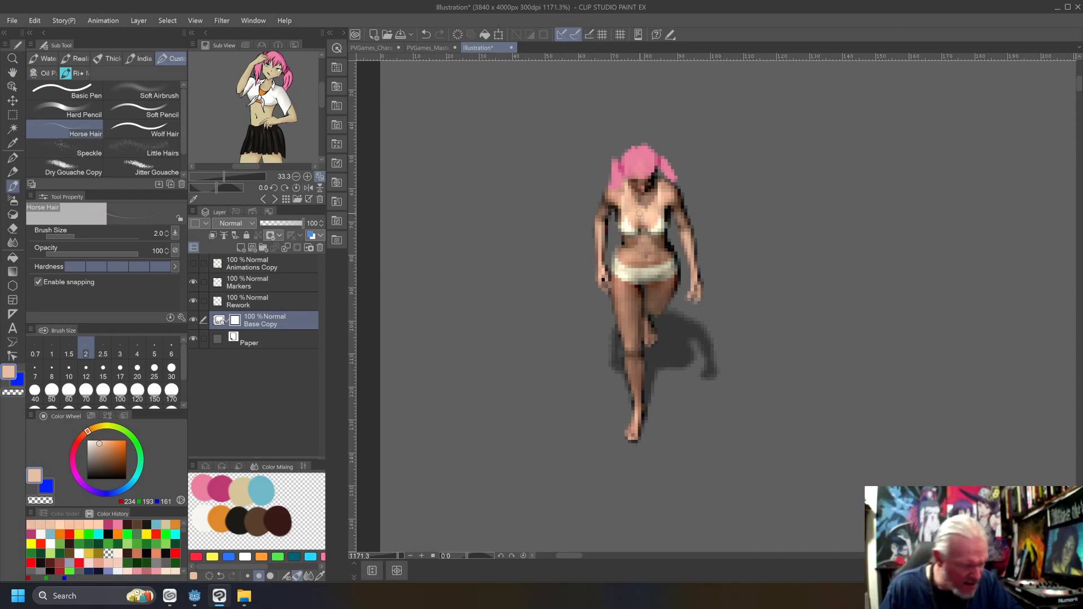
Sample the palette's tan swatch and several points of the sprite's neck and chest skin alternately to compare their colours.
alt+click(242, 491)
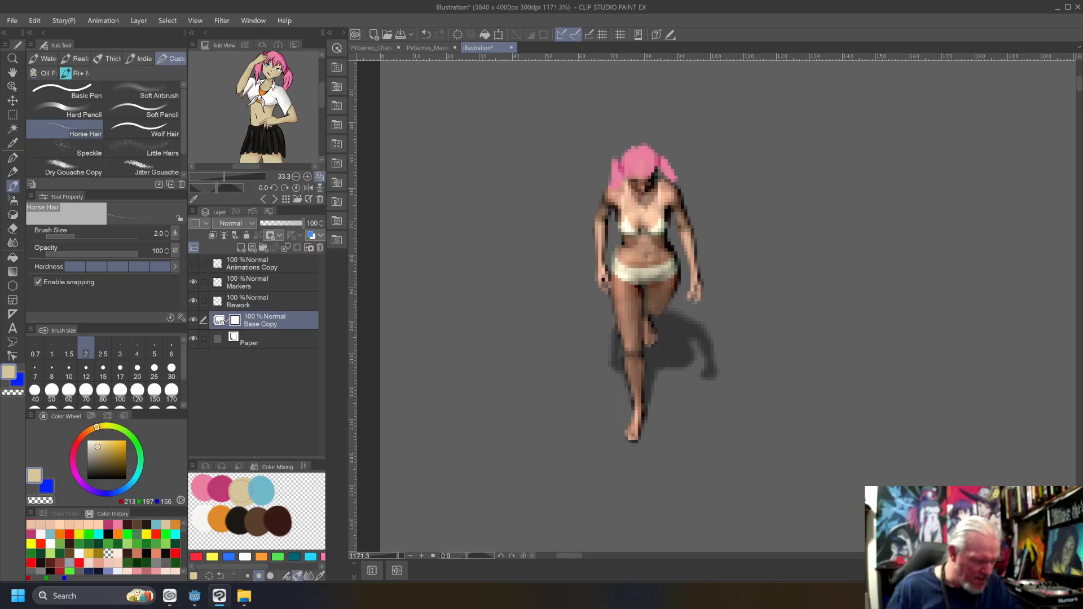
alt+click(642, 212)
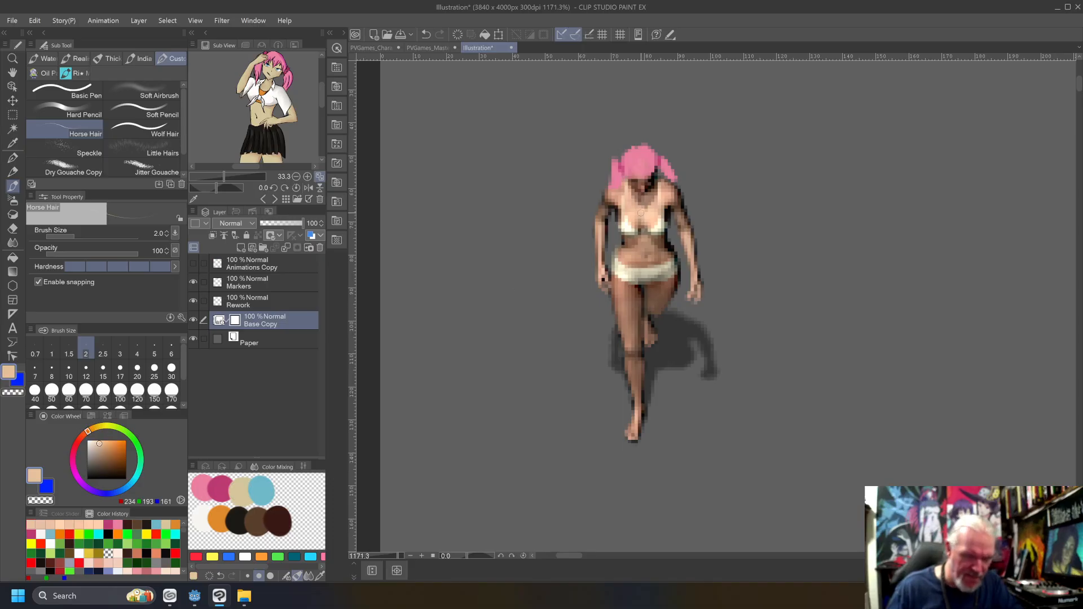
alt+click(645, 217)
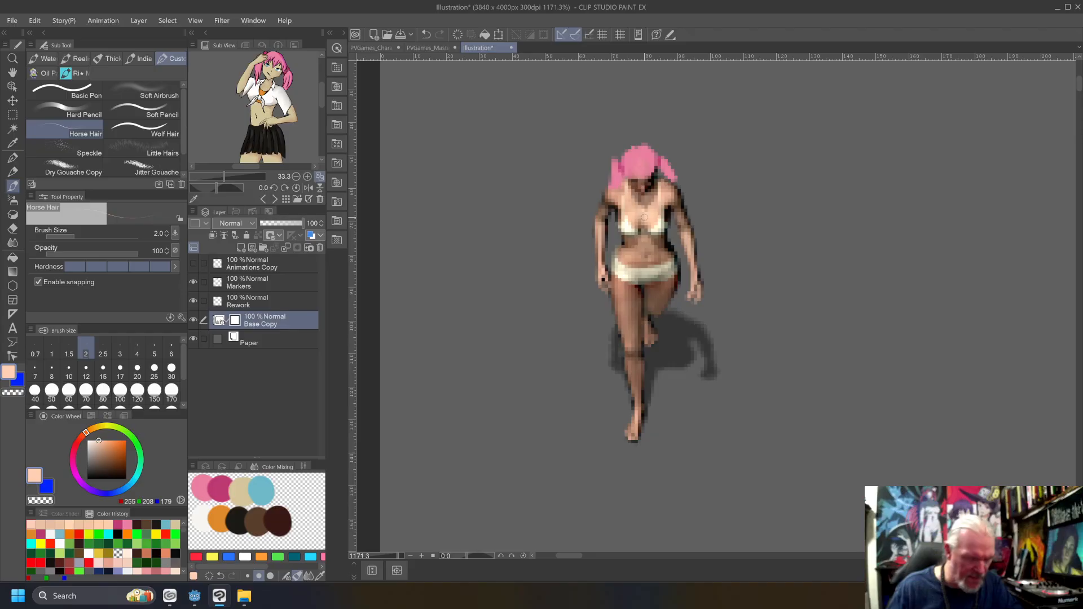
alt+click(644, 217)
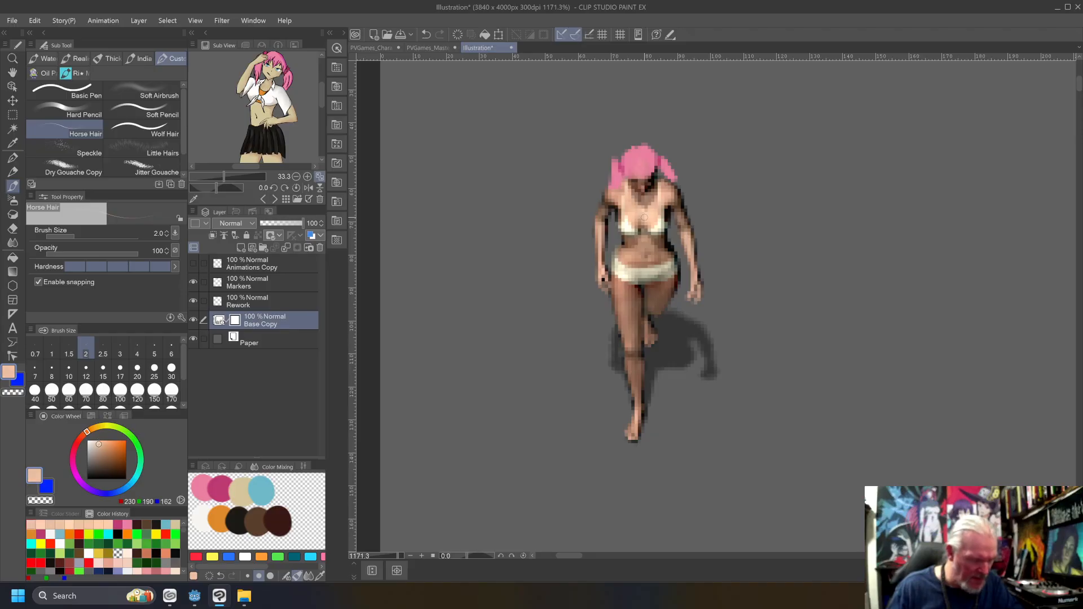
click(242, 489)
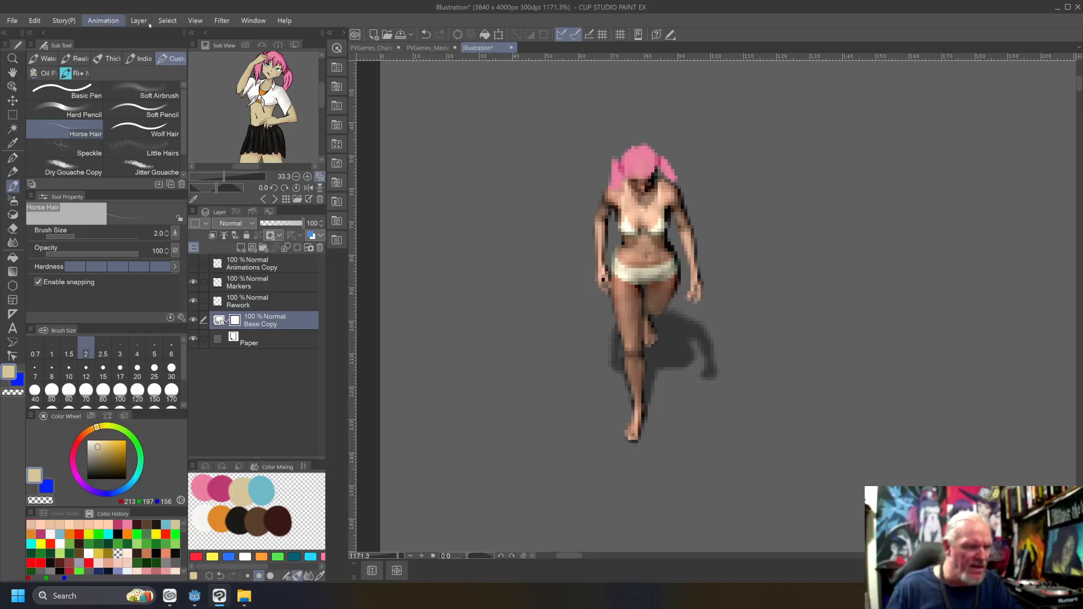
Add a Hue/Saturation/Luminosity correction layer above Base Copy with hue 15, saturation -5 and luminosity 2.
right_click(272, 325)
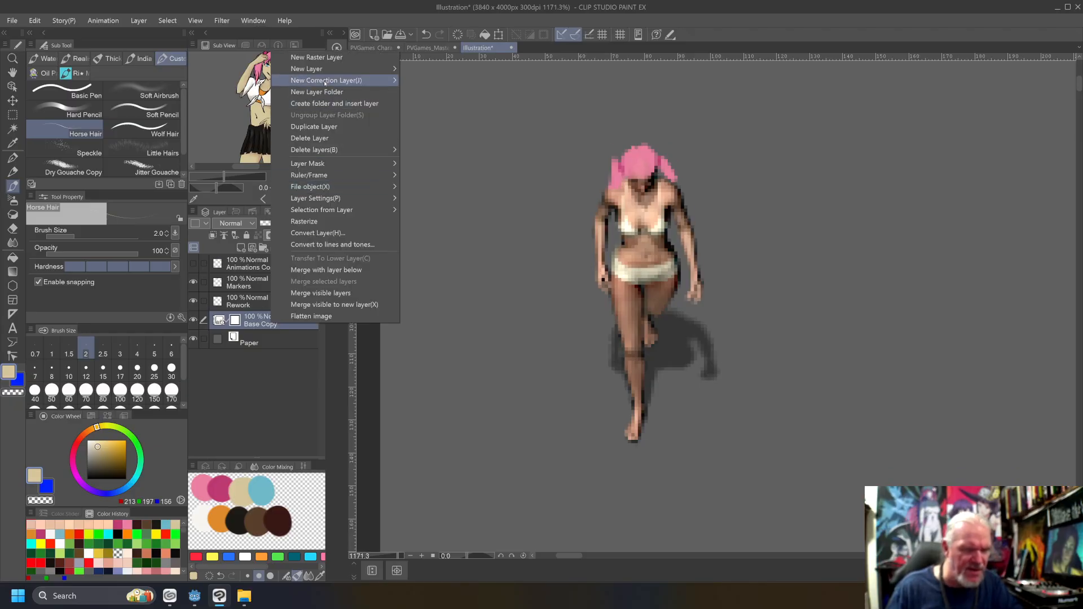
mouse_move(324, 80)
click(446, 94)
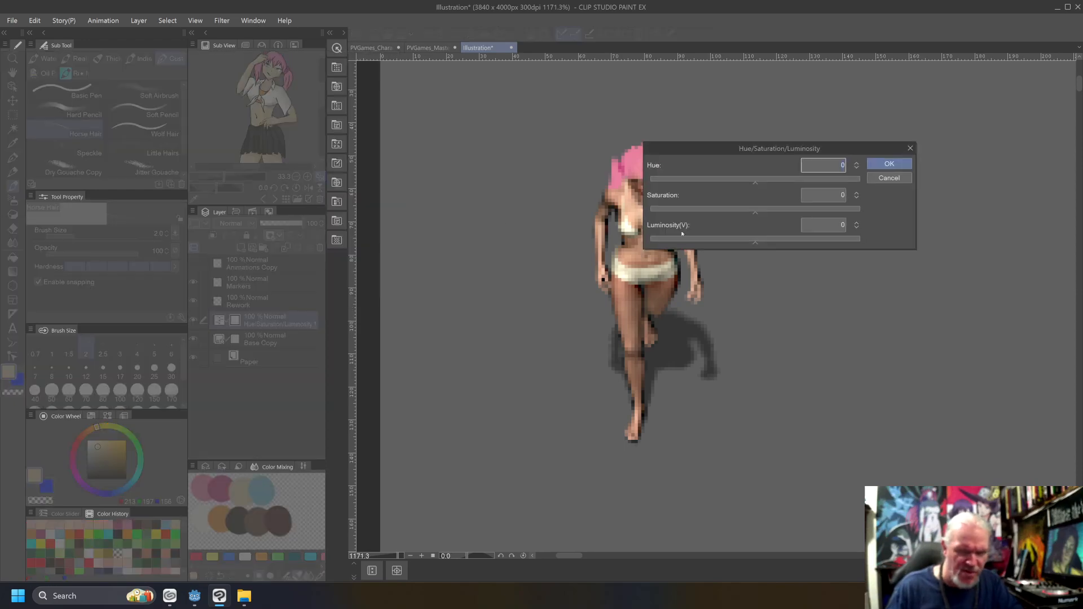
click(756, 185)
drag(757, 185, 758, 185)
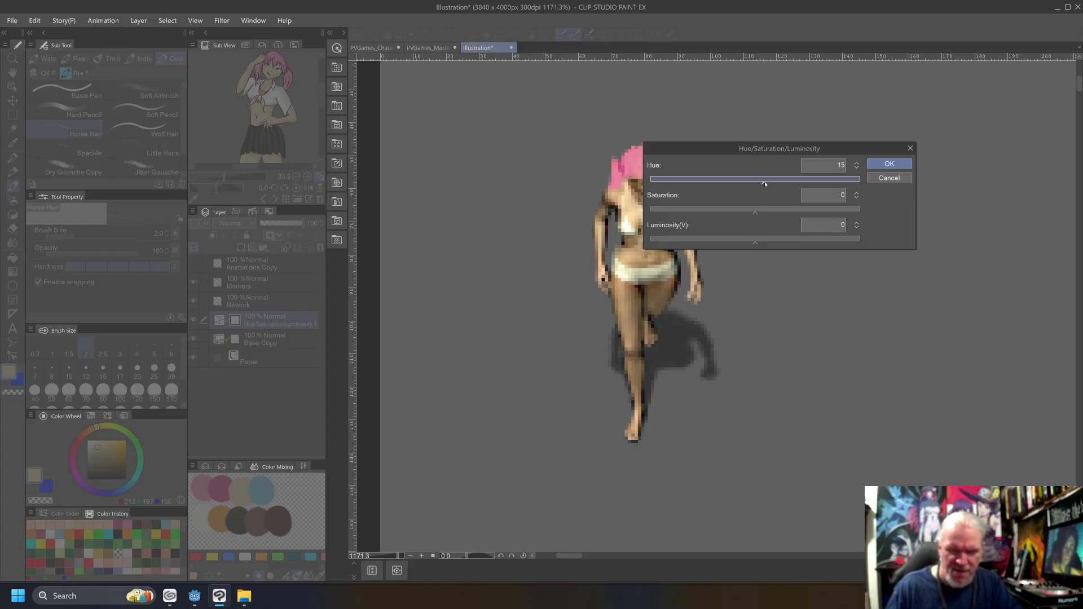
drag(760, 215, 758, 214)
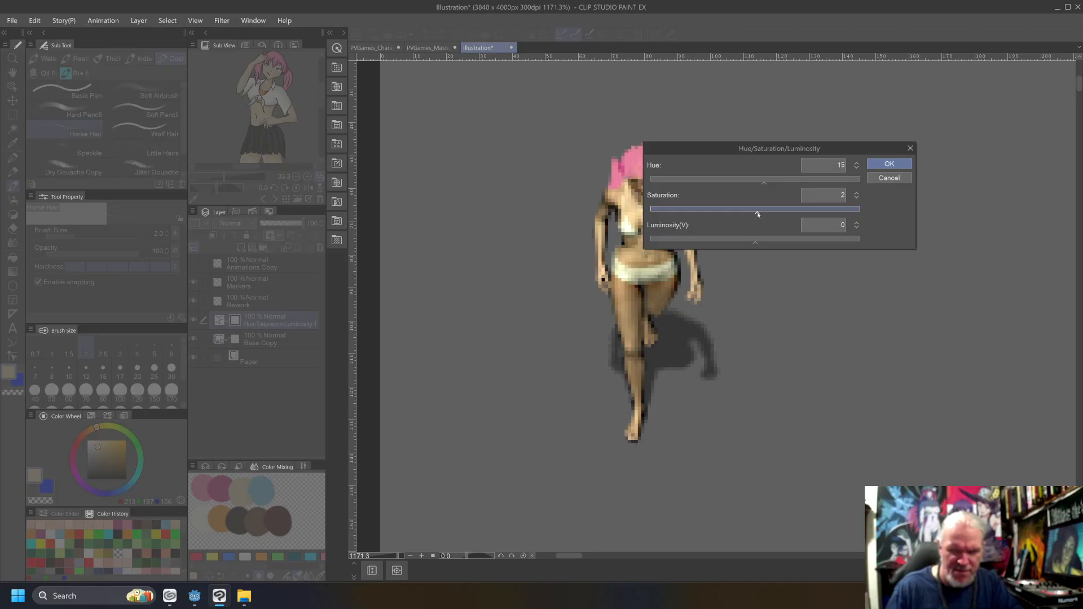
click(755, 244)
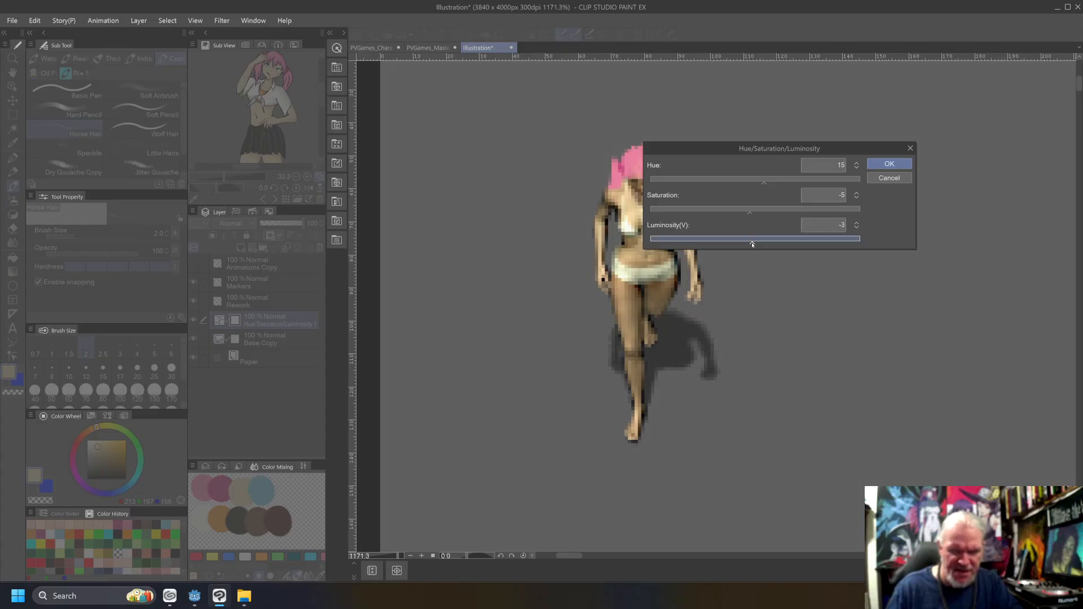
drag(749, 244, 747, 244)
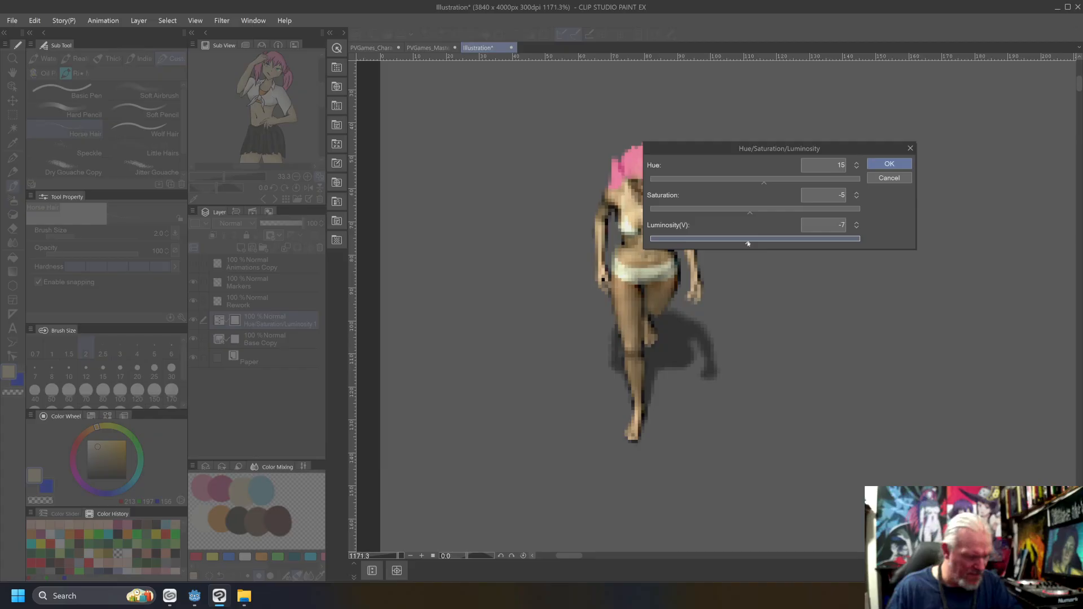
drag(748, 244, 754, 244)
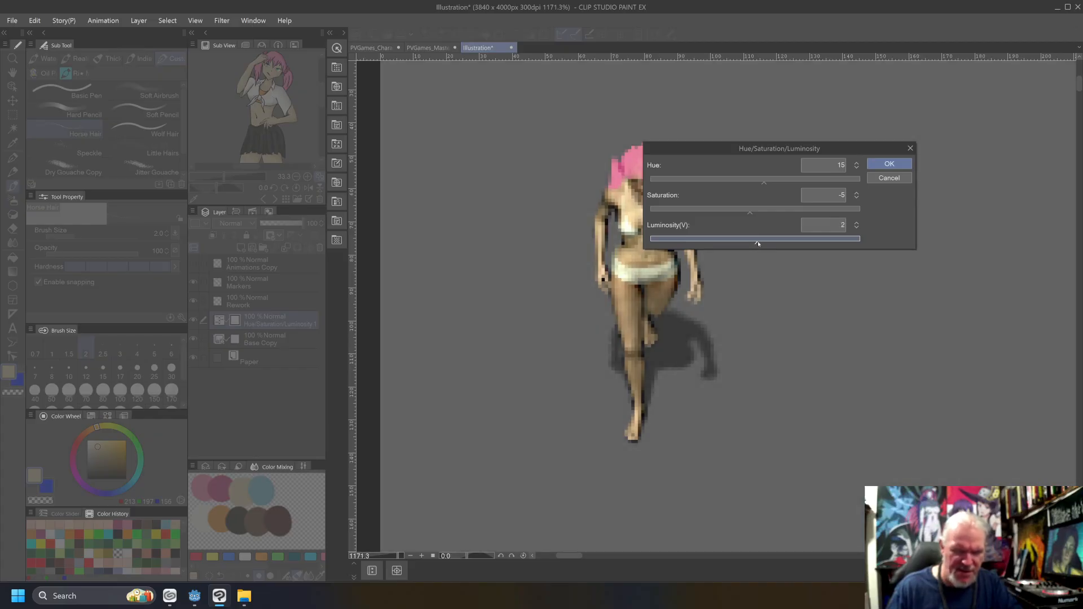
click(875, 164)
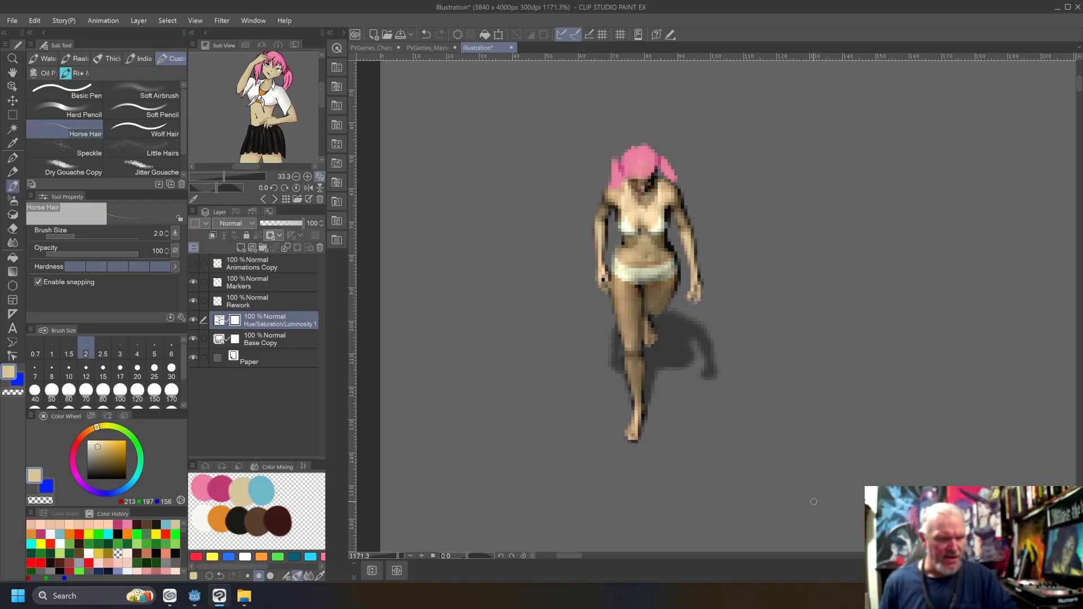
Pick the off-white swatch from the mixing palette as the painting colour.
click(201, 518)
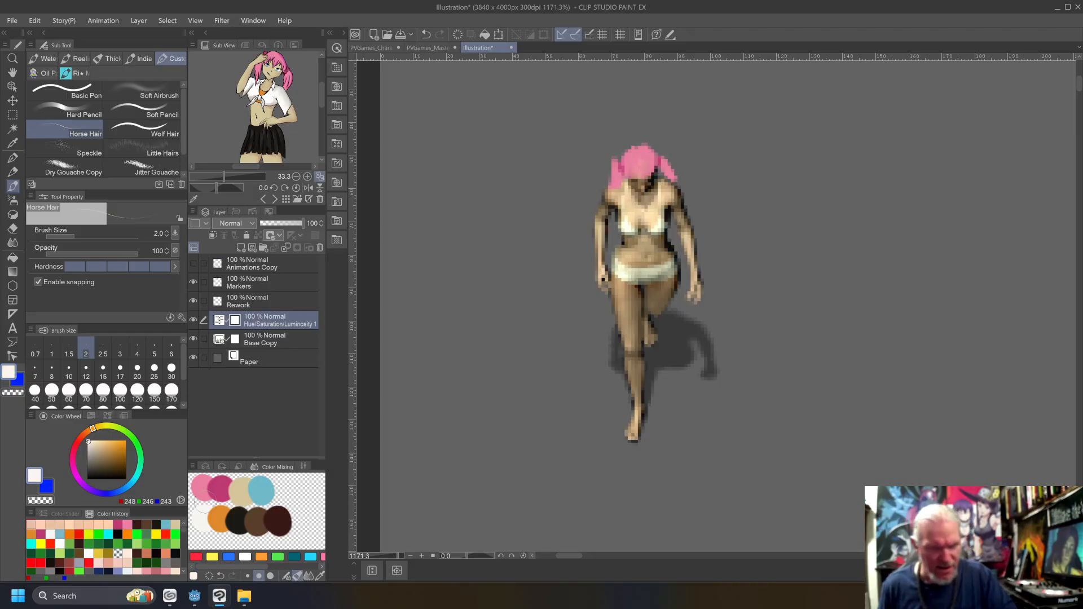
click(623, 188)
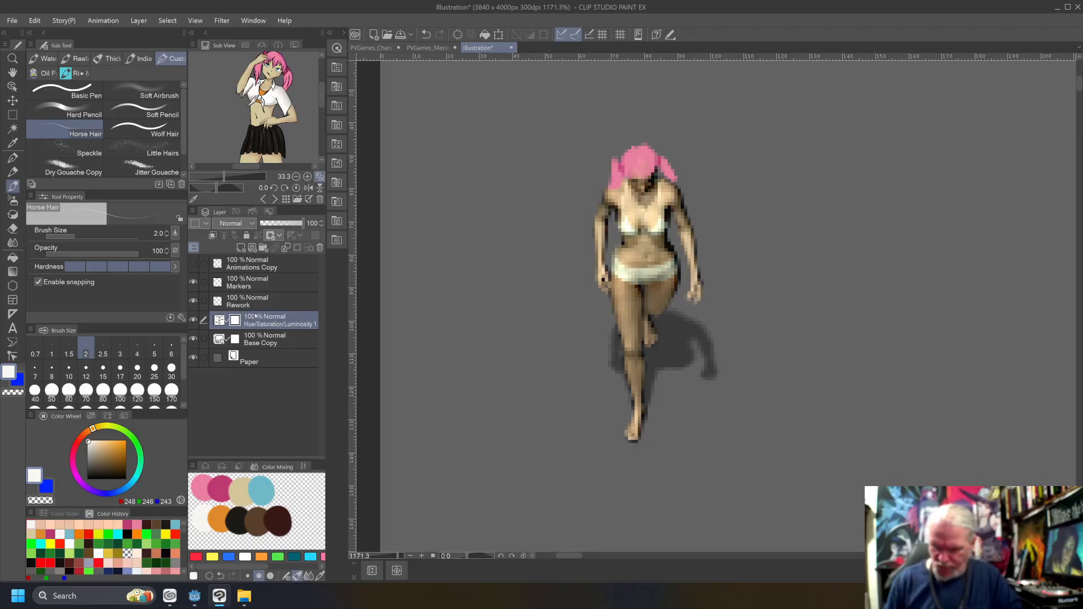
key(ctrl+z)
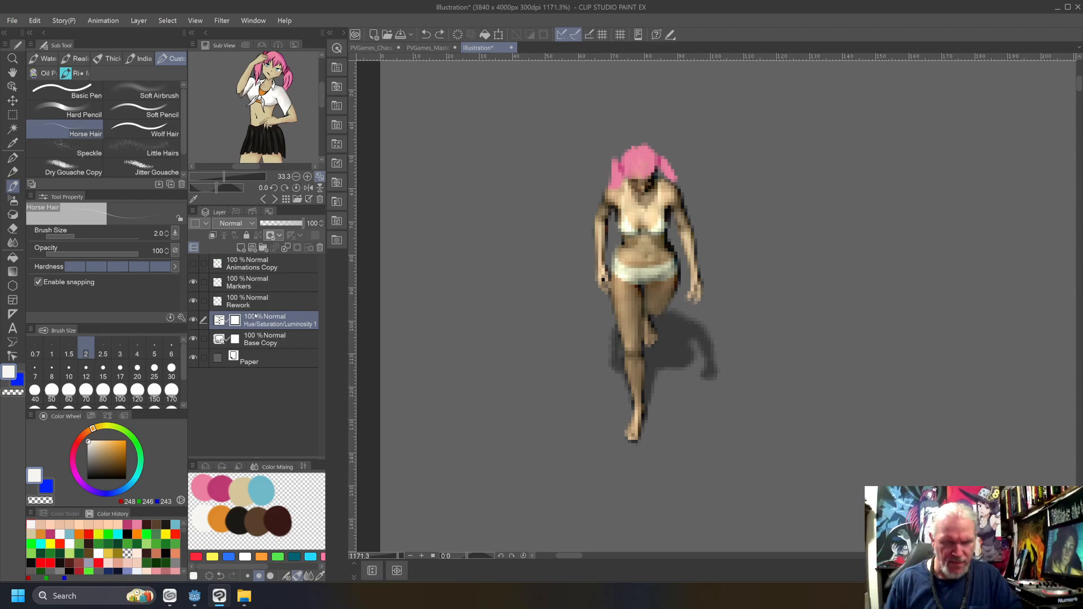
key(ctrl+z)
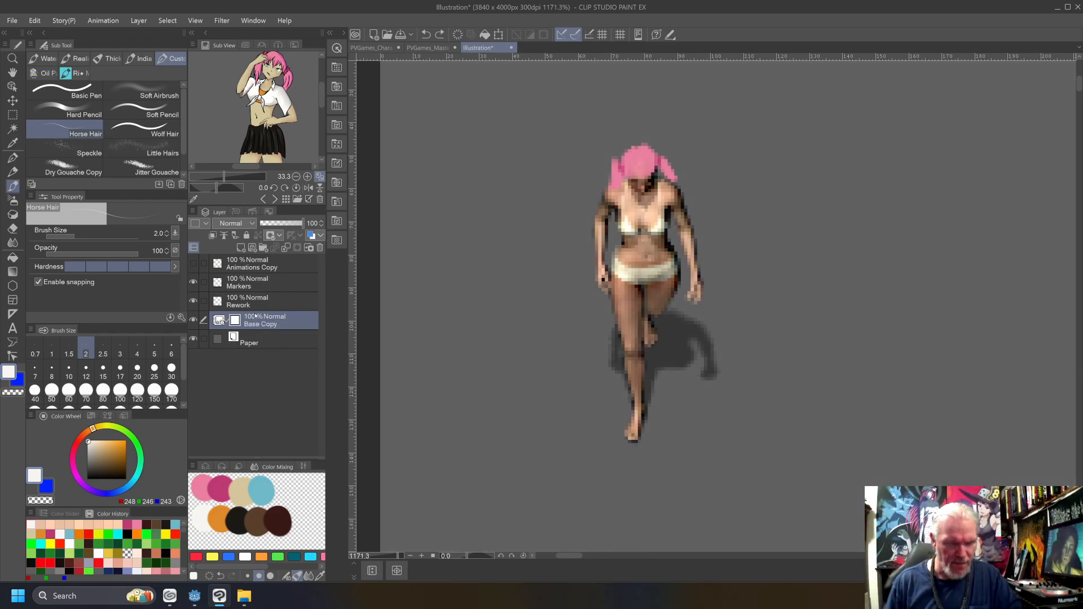
key(ctrl+y)
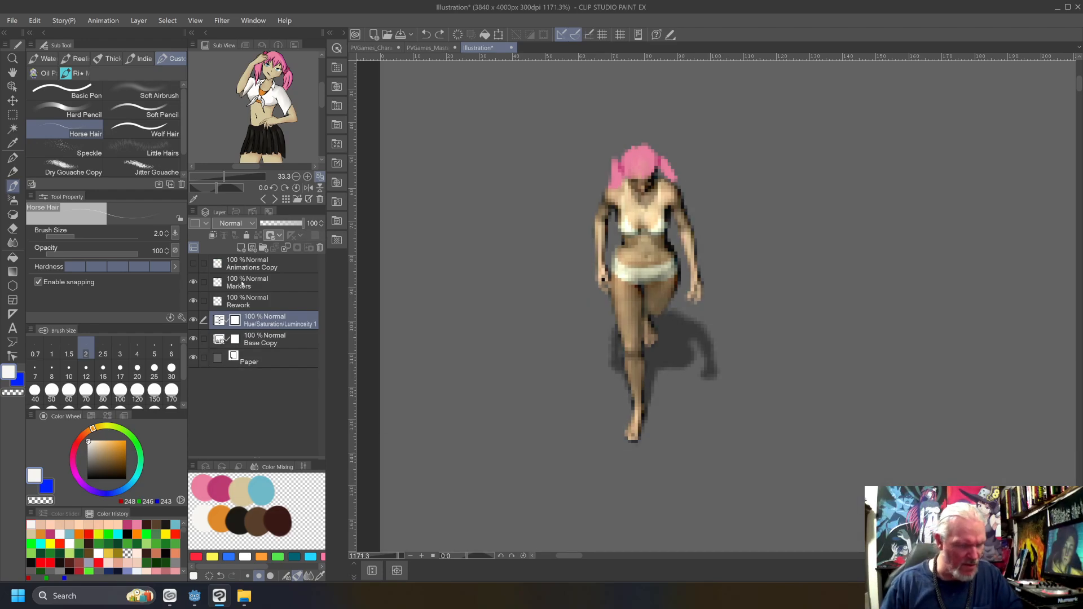
Paint an off-white cropped shirt with short sleeves over the first sprite's chest and shoulders on the Rework layer.
click(250, 303)
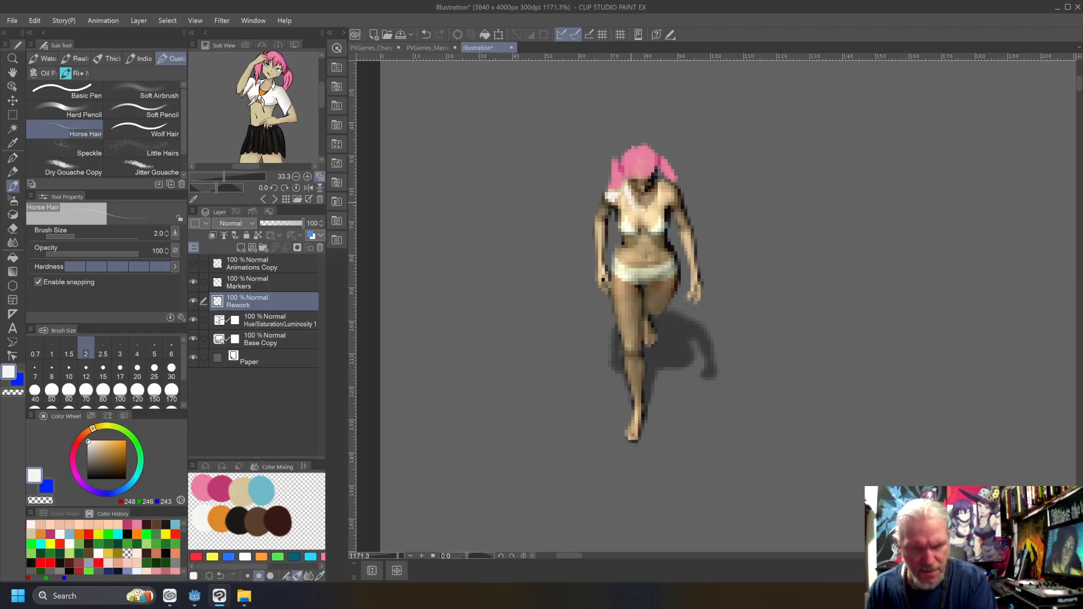
mouse_move(626, 200)
mouse_down()
mouse_move(634, 228)
mouse_move(622, 230)
mouse_move(621, 194)
mouse_move(604, 218)
mouse_move(609, 200)
mouse_up()
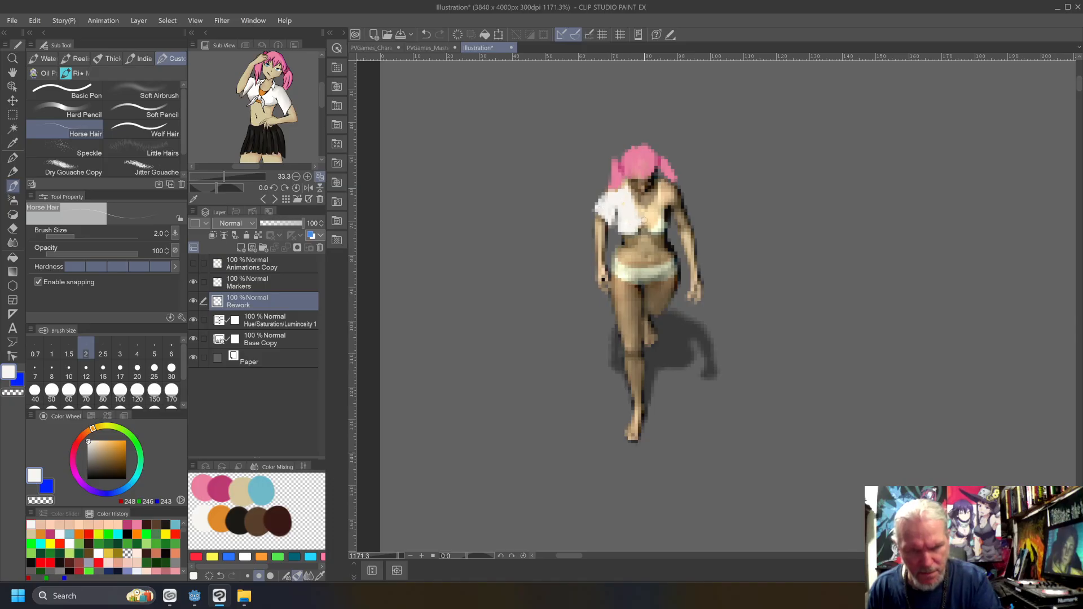
mouse_move(643, 222)
mouse_down()
mouse_move(660, 219)
mouse_move(659, 228)
mouse_move(647, 218)
mouse_move(664, 217)
mouse_move(666, 183)
mouse_move(677, 216)
mouse_move(666, 202)
mouse_up()
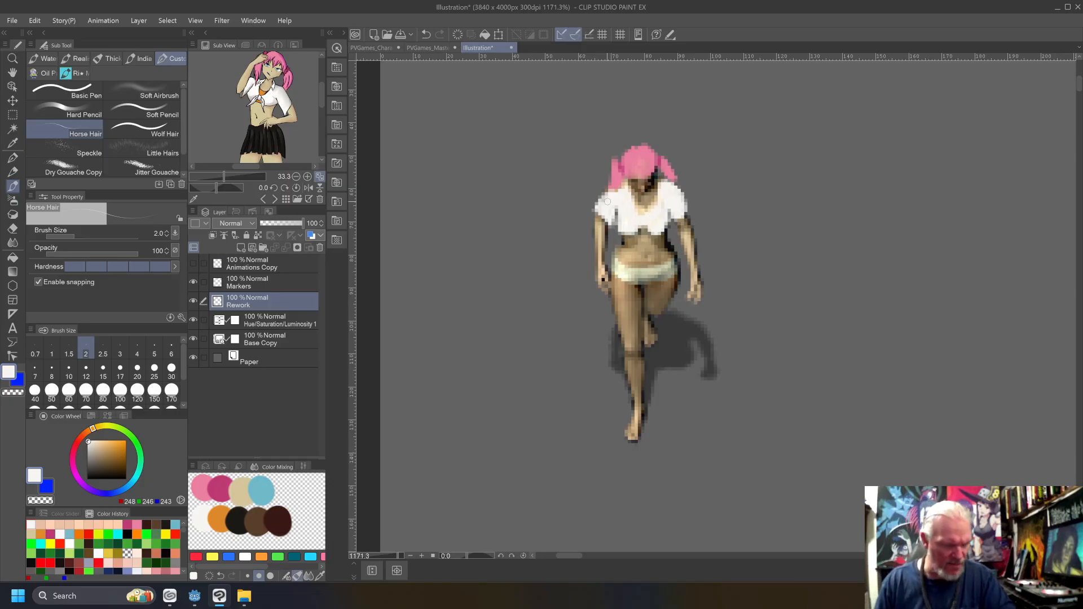
Add the palette's orange as tie accents down the shirt's centre and paint a near-black short skirt over the hips.
click(228, 515)
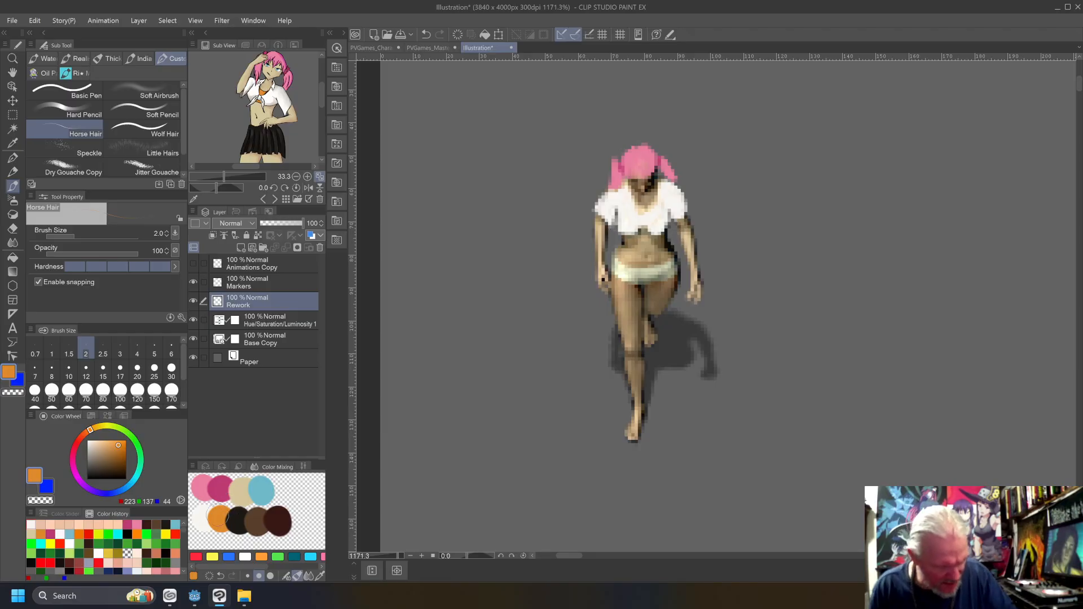
click(639, 214)
drag(643, 213, 638, 213)
drag(644, 209, 646, 227)
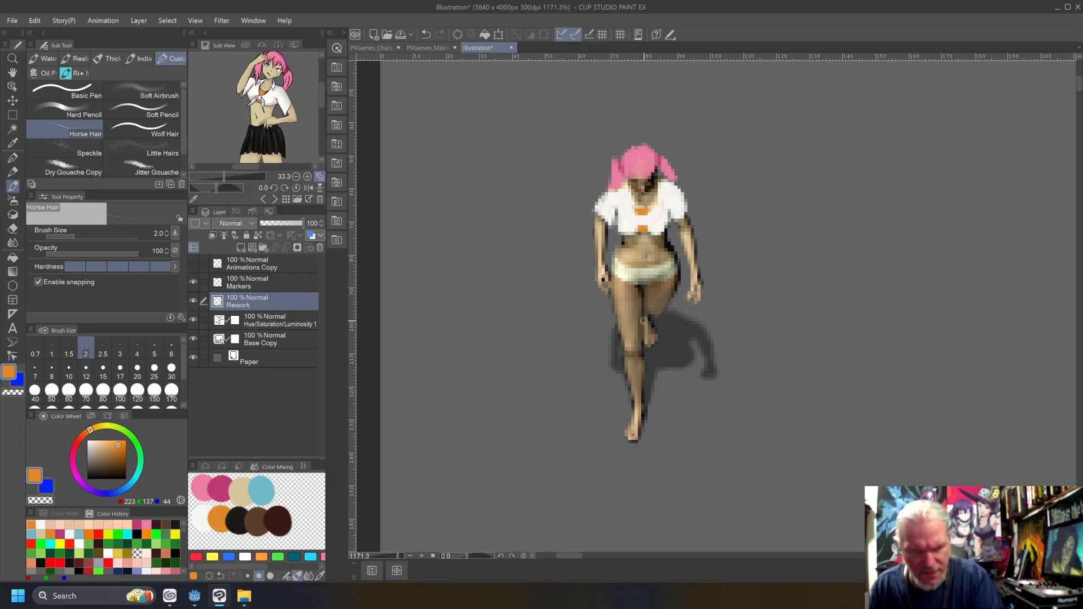
alt+click(240, 520)
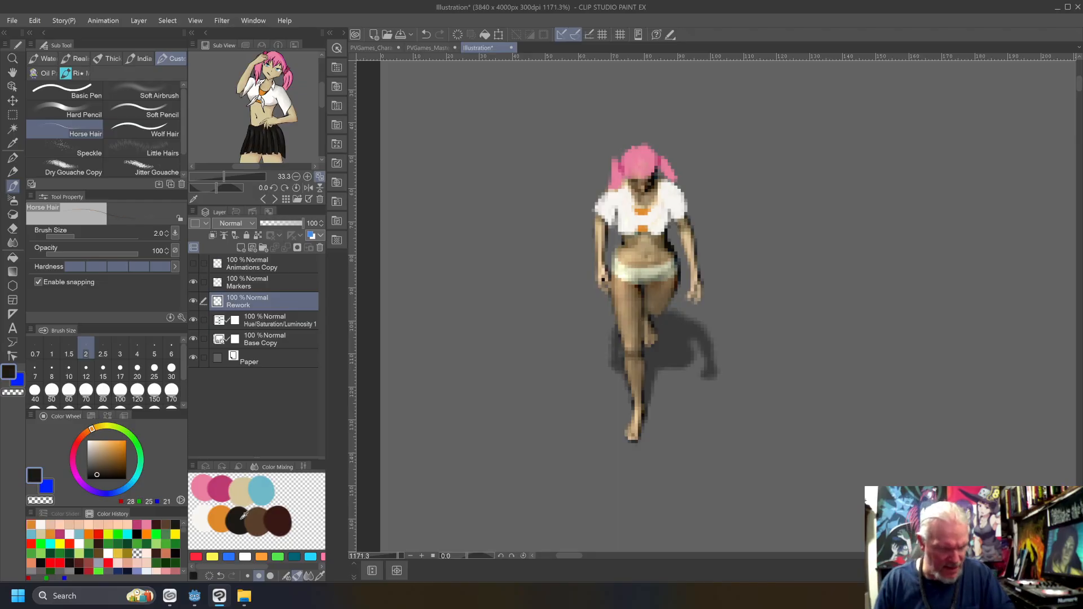
mouse_move(676, 262)
mouse_down()
mouse_move(669, 299)
mouse_move(640, 293)
mouse_move(644, 308)
mouse_move(643, 289)
mouse_move(616, 310)
mouse_move(615, 249)
mouse_move(623, 310)
mouse_move(623, 263)
mouse_move(628, 304)
mouse_move(634, 288)
mouse_move(636, 305)
mouse_move(639, 286)
mouse_move(638, 299)
mouse_move(674, 278)
mouse_move(664, 270)
mouse_move(657, 292)
mouse_move(665, 265)
mouse_move(645, 273)
mouse_move(672, 265)
mouse_move(632, 273)
mouse_move(648, 267)
mouse_move(649, 282)
mouse_move(630, 290)
mouse_move(625, 307)
mouse_move(618, 263)
mouse_up()
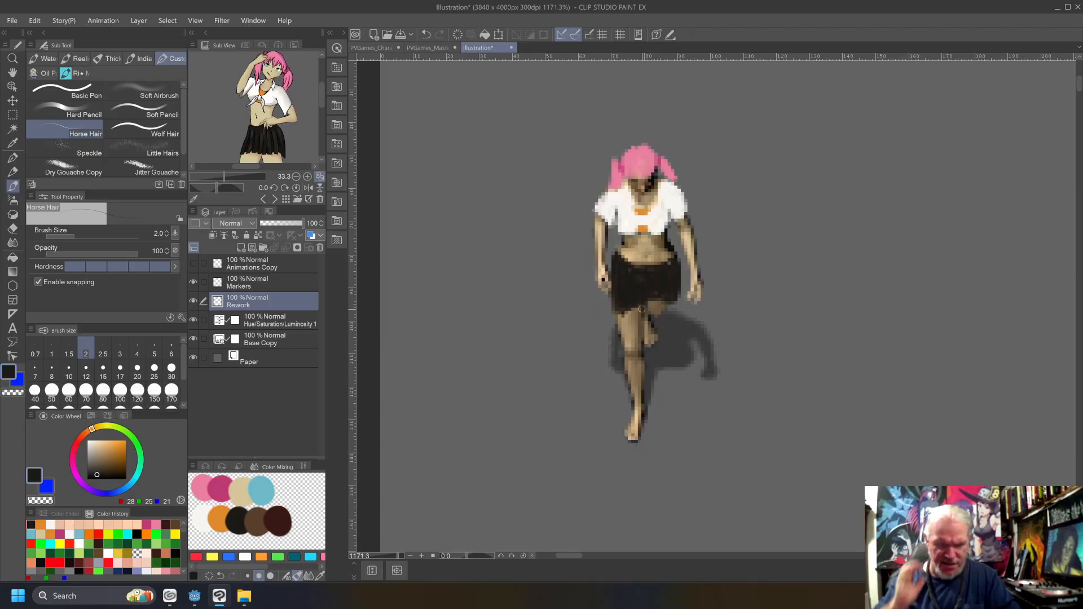
Paint knee-high boots on both of the first sprite's legs with the palette's brown, following the reference picture's boots.
click(258, 515)
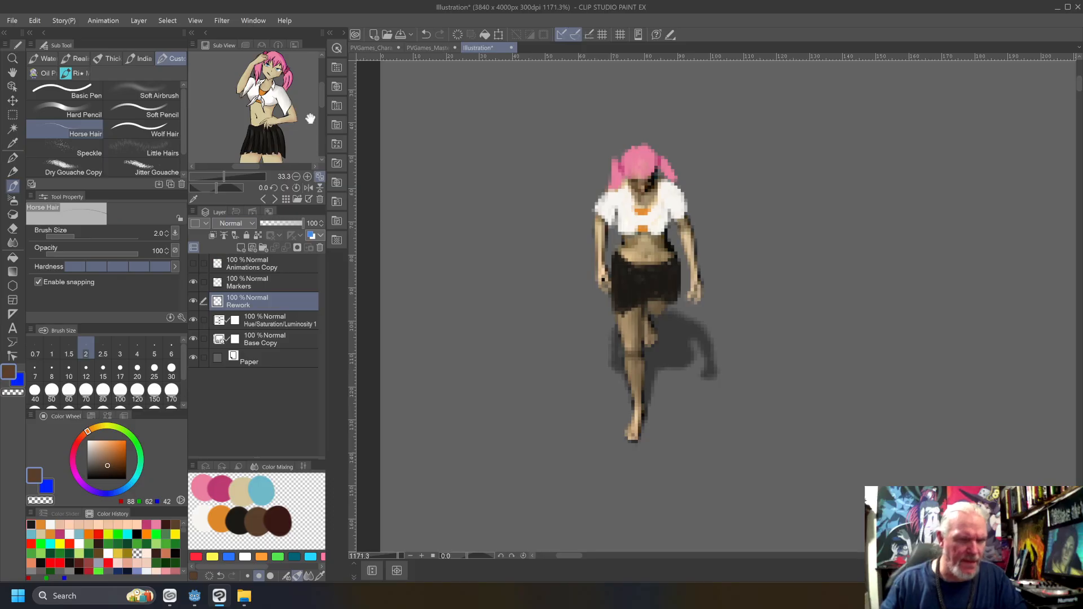
drag(320, 105, 323, 131)
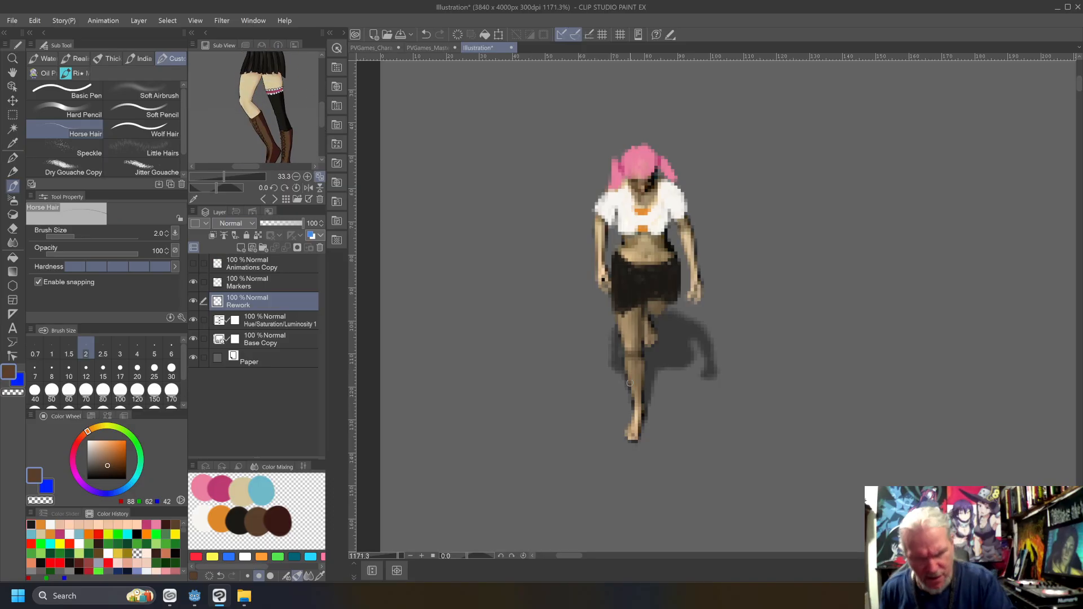
mouse_move(638, 373)
mouse_down()
mouse_move(628, 374)
mouse_move(634, 403)
mouse_move(636, 376)
mouse_up()
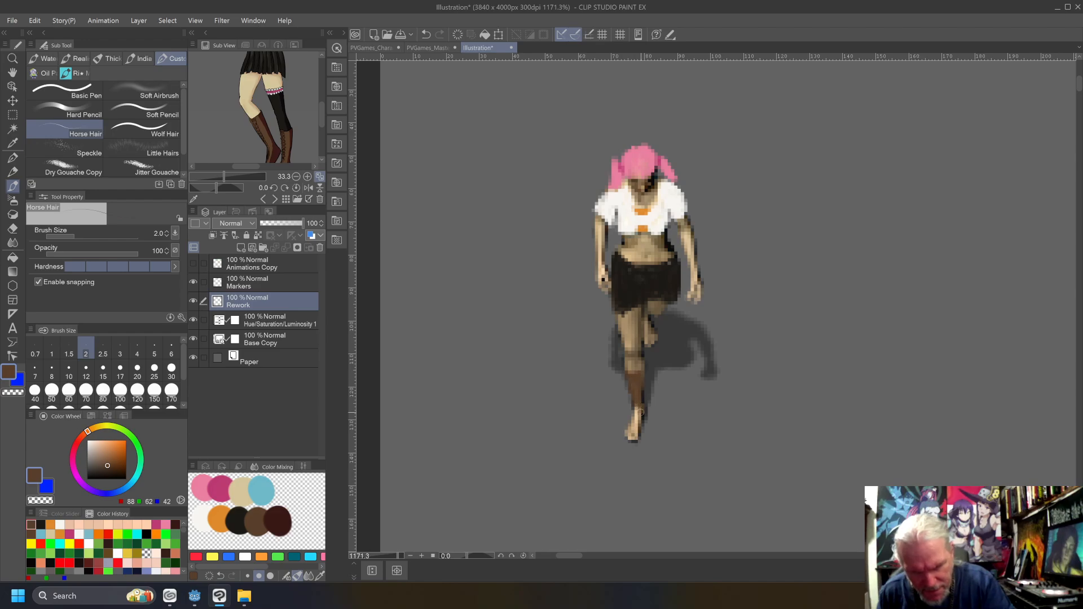
mouse_move(638, 429)
mouse_down()
mouse_move(635, 440)
mouse_move(639, 401)
mouse_move(630, 432)
mouse_up()
mouse_move(639, 394)
mouse_down()
mouse_move(642, 413)
mouse_move(635, 405)
mouse_up()
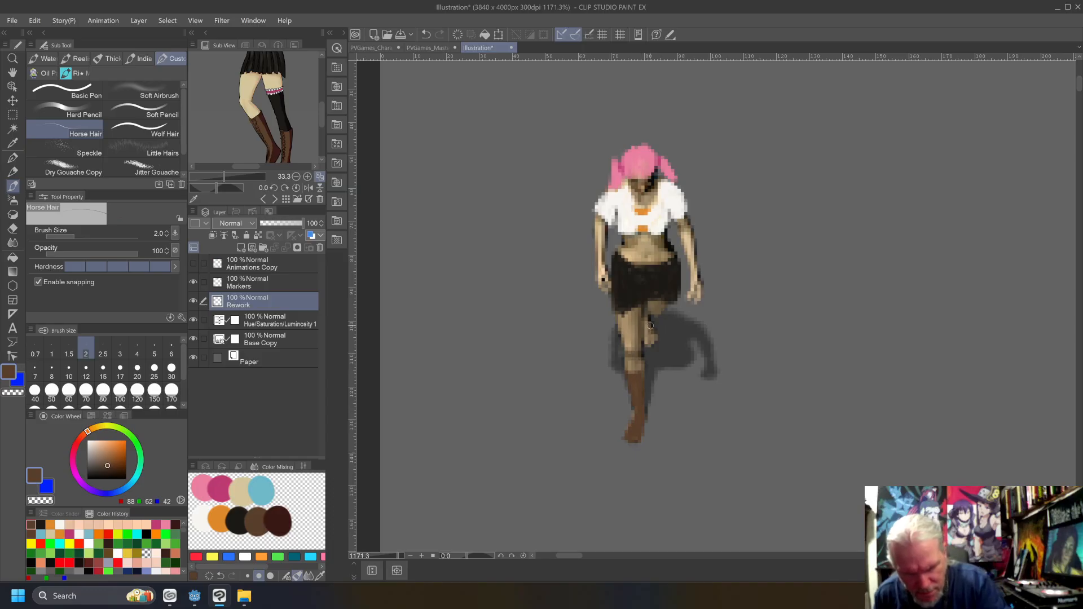
mouse_move(646, 338)
mouse_down()
mouse_move(646, 318)
mouse_move(651, 333)
mouse_up()
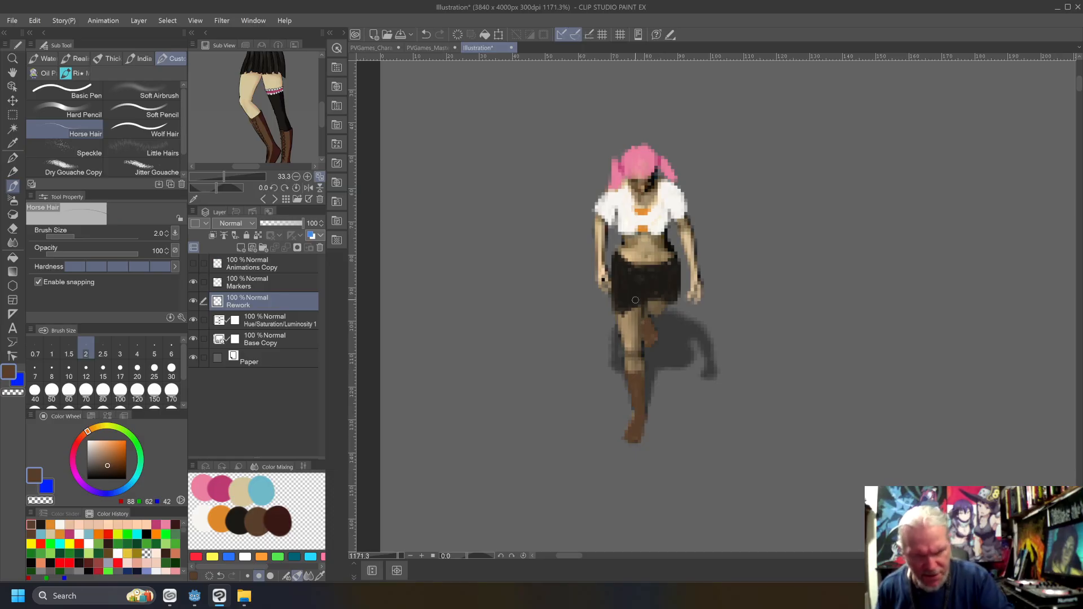
Paint the rear leg's stocking top below the skirt using the palette's near-black, an off-white band and magenta accents.
click(236, 521)
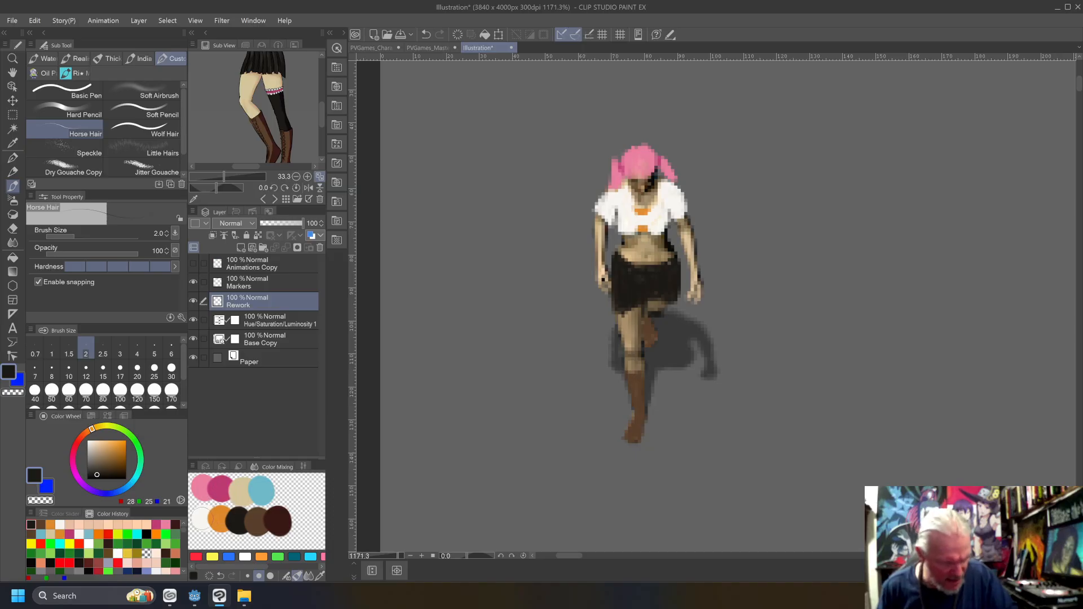
click(194, 522)
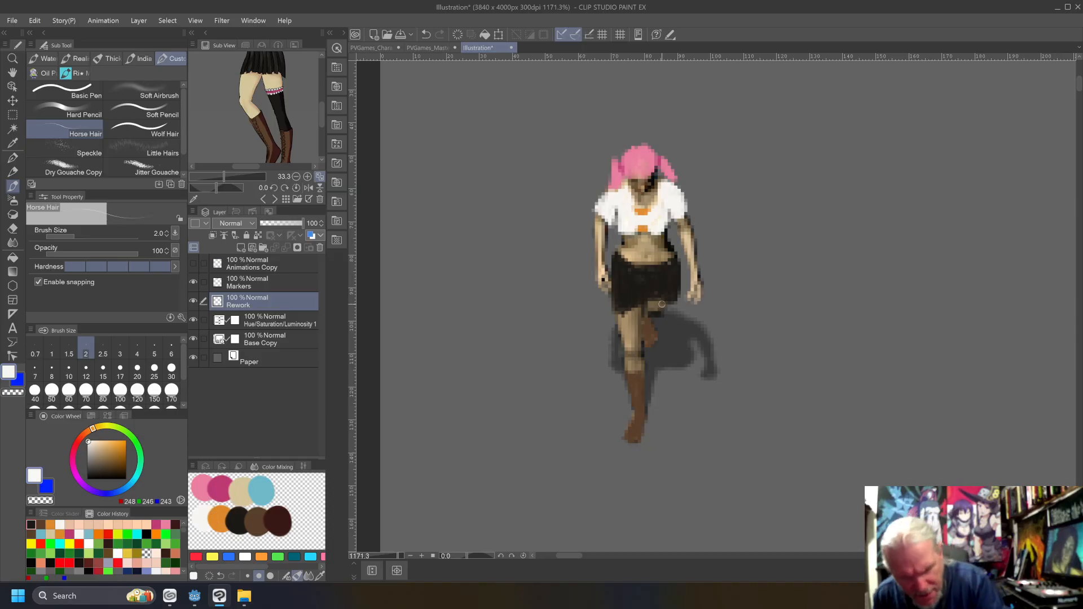
mouse_move(663, 309)
mouse_down()
mouse_move(652, 310)
mouse_move(664, 311)
mouse_up()
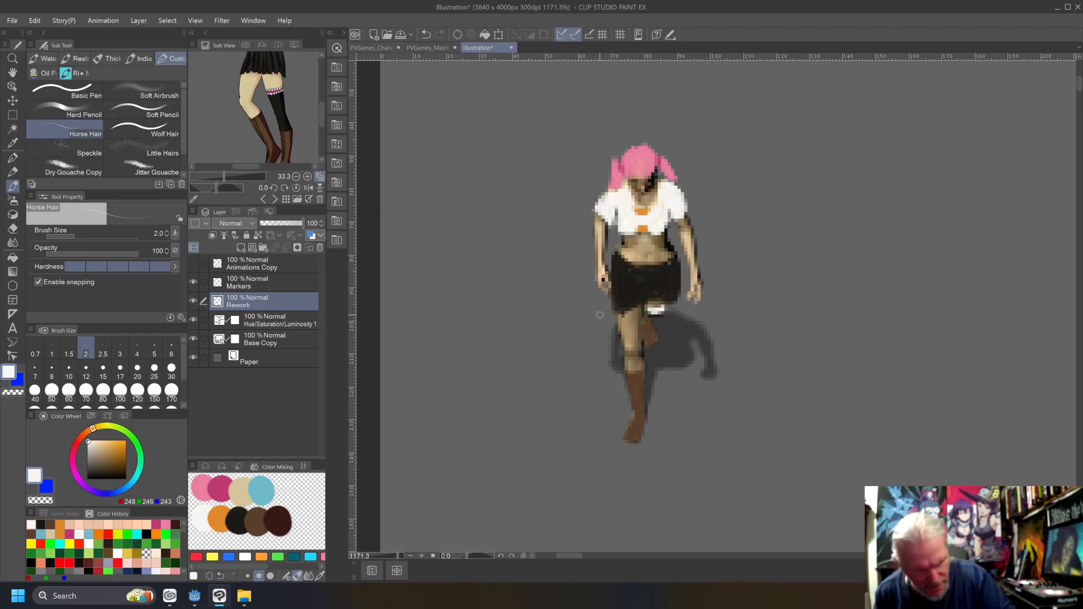
alt+click(221, 488)
drag(650, 310, 662, 311)
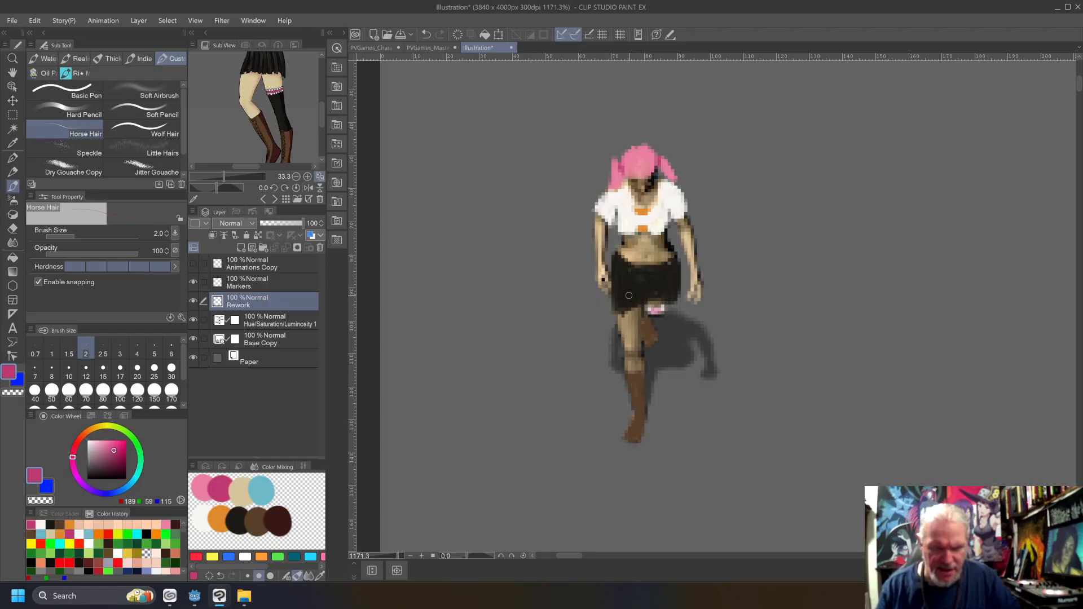
scroll(702, 280, down, 5)
scroll(890, 315, down, 3)
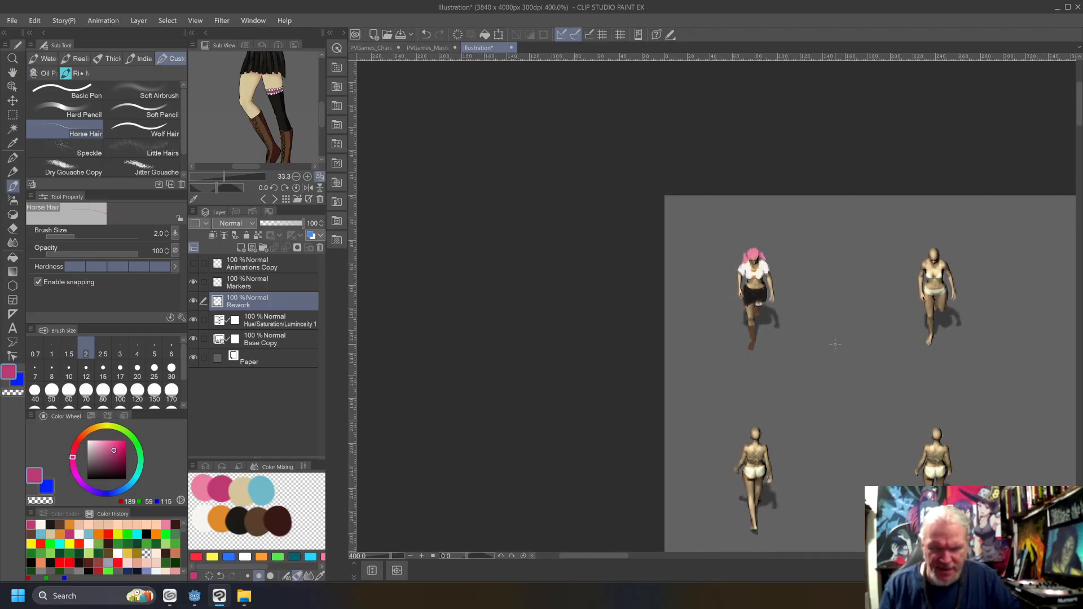
Paint pink hair with two side pigtails on the second sprite's head on the Rework layer.
scroll(807, 311, up, 7)
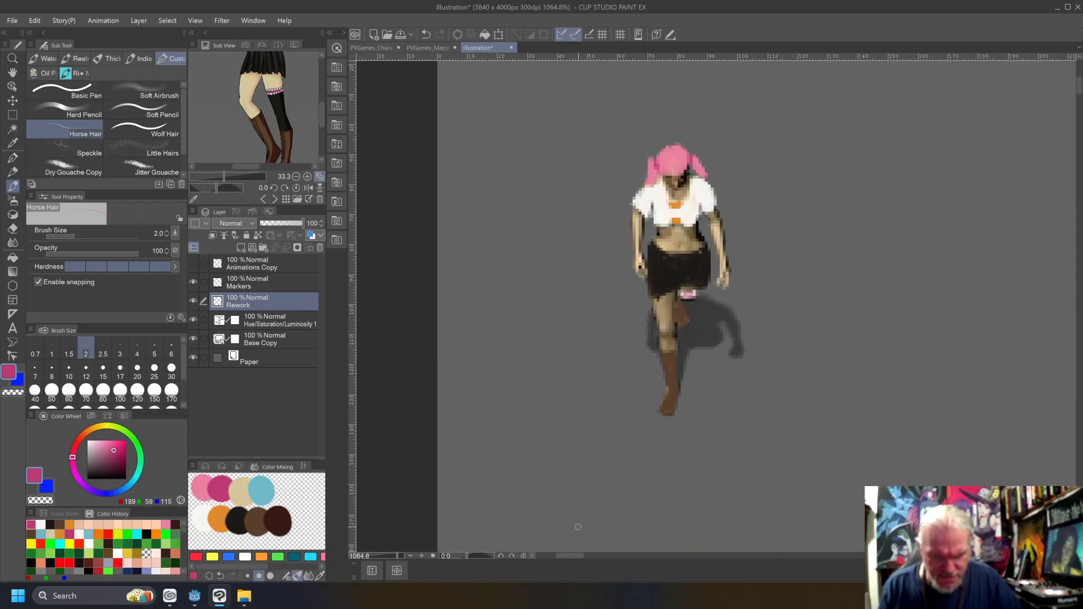
drag(569, 556, 597, 556)
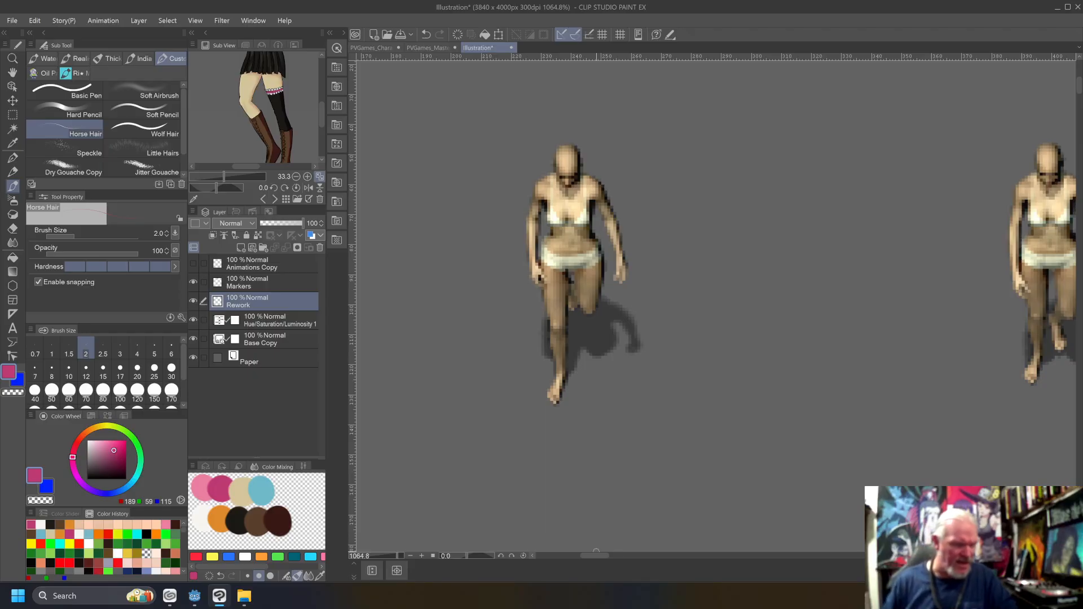
right_click(202, 486)
drag(575, 150, 573, 161)
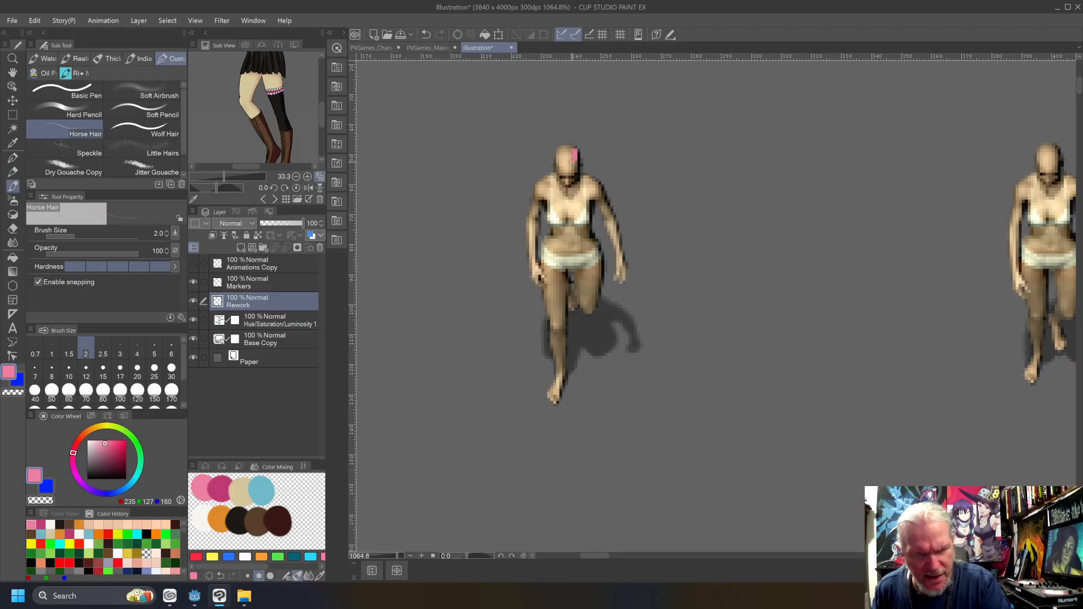
mouse_move(556, 167)
mouse_down()
mouse_move(574, 148)
mouse_move(598, 169)
mouse_move(543, 170)
mouse_up()
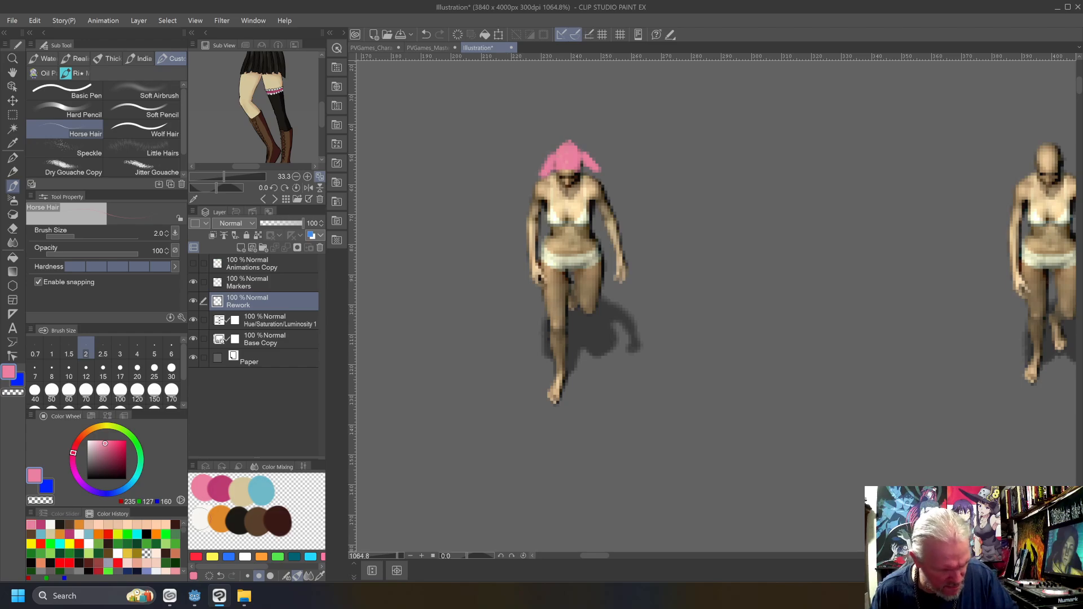
Paint the second sprite's off-white cropped shirt with short sleeves and add the palette's orange as tie accents down its centre.
alt+click(200, 519)
drag(555, 181, 557, 204)
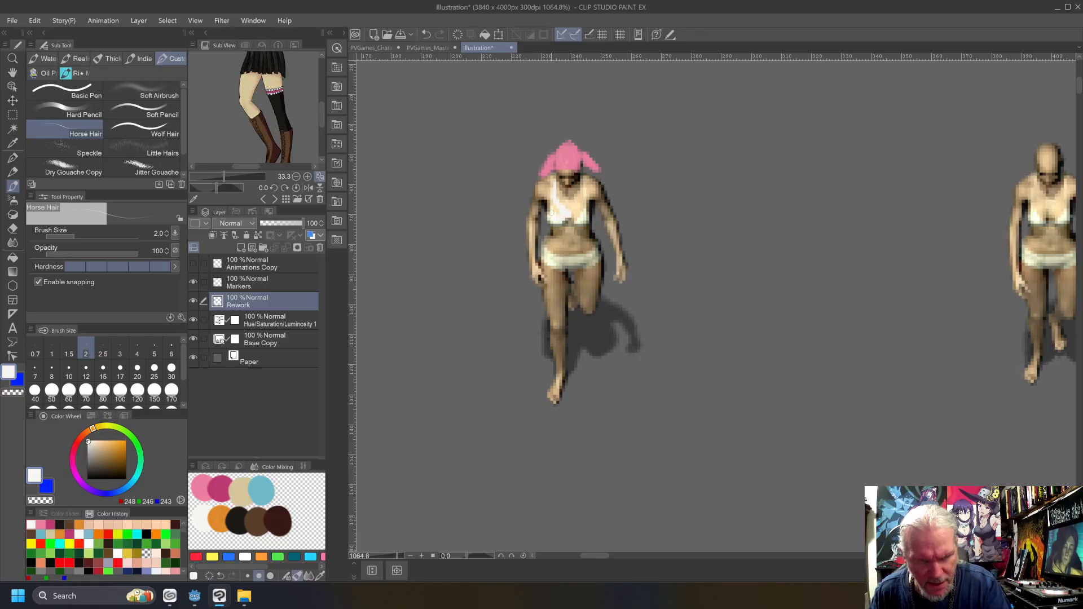
mouse_move(548, 197)
mouse_down()
mouse_move(532, 212)
mouse_move(537, 194)
mouse_up()
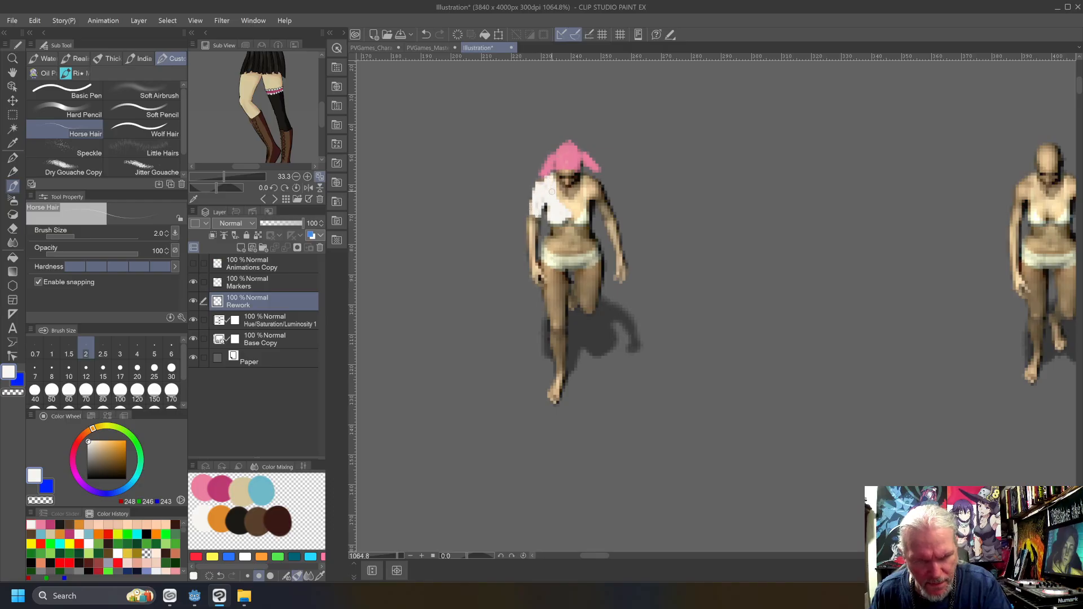
mouse_move(569, 218)
mouse_down()
mouse_move(593, 200)
mouse_move(574, 216)
mouse_move(590, 181)
mouse_move(607, 201)
mouse_move(587, 193)
mouse_move(599, 204)
mouse_move(606, 199)
mouse_up()
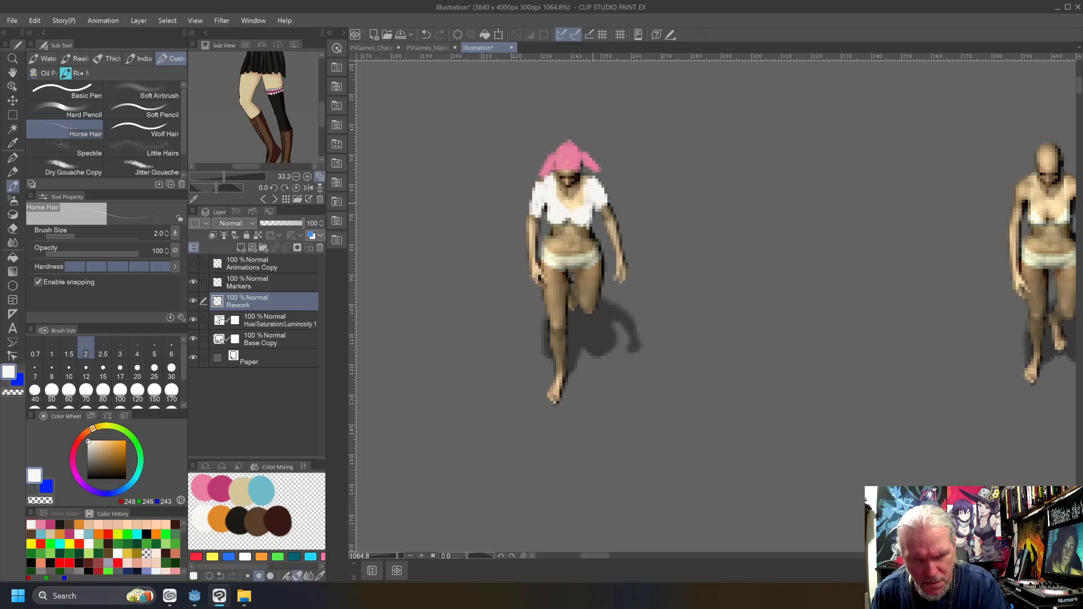
click(229, 512)
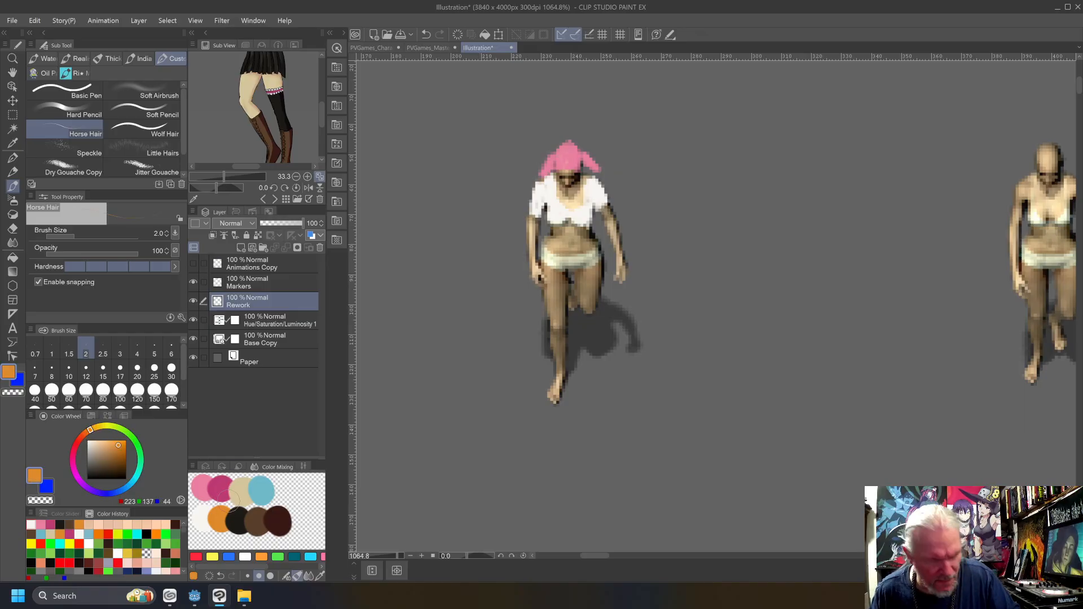
drag(563, 206, 573, 207)
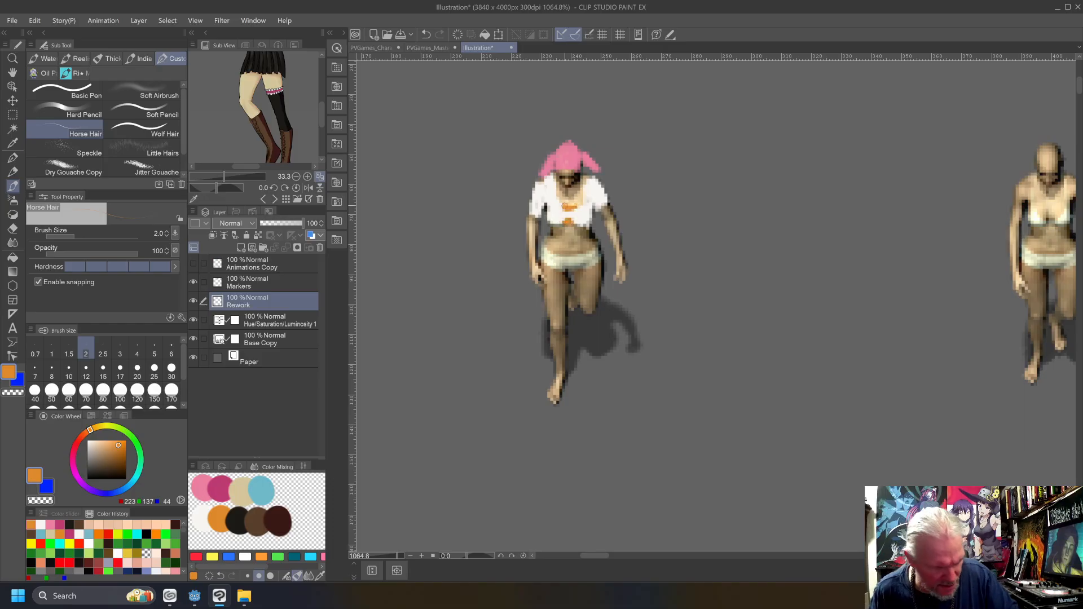
Paint a brown knee-high boot on the second sprite's front leg and a near-black stocking on the rear leg.
click(261, 519)
mouse_move(552, 345)
mouse_down()
mouse_move(553, 403)
mouse_move(560, 368)
mouse_move(553, 397)
mouse_up()
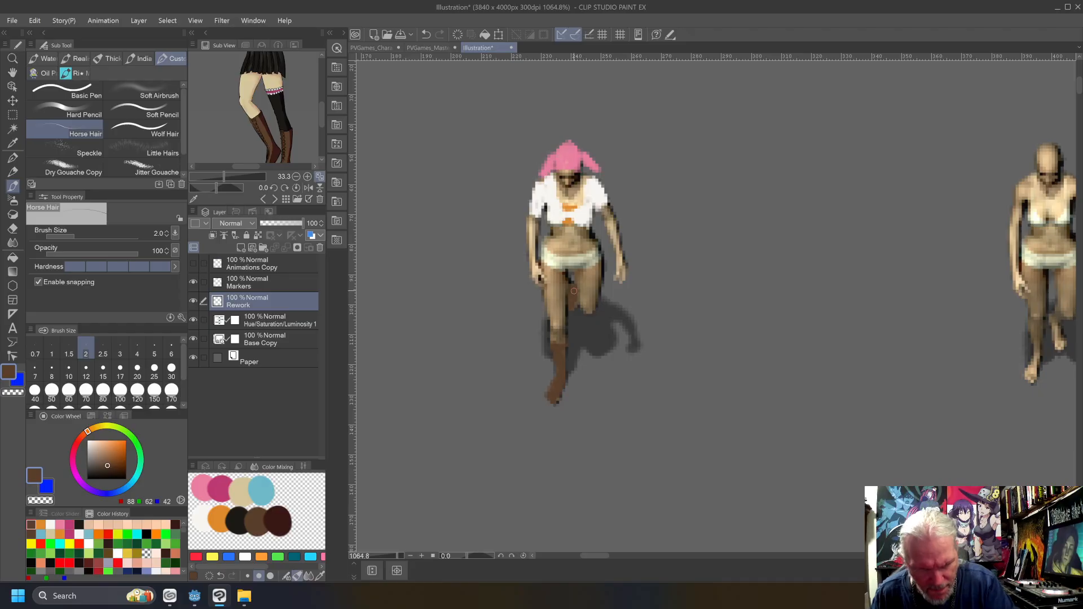
alt+click(243, 514)
mouse_move(580, 295)
mouse_down()
mouse_move(586, 311)
mouse_move(595, 303)
mouse_move(571, 280)
mouse_up()
Restore the palette's off-white swatch with the off-white sampled from the second sprite's shirt.
drag(195, 510, 201, 514)
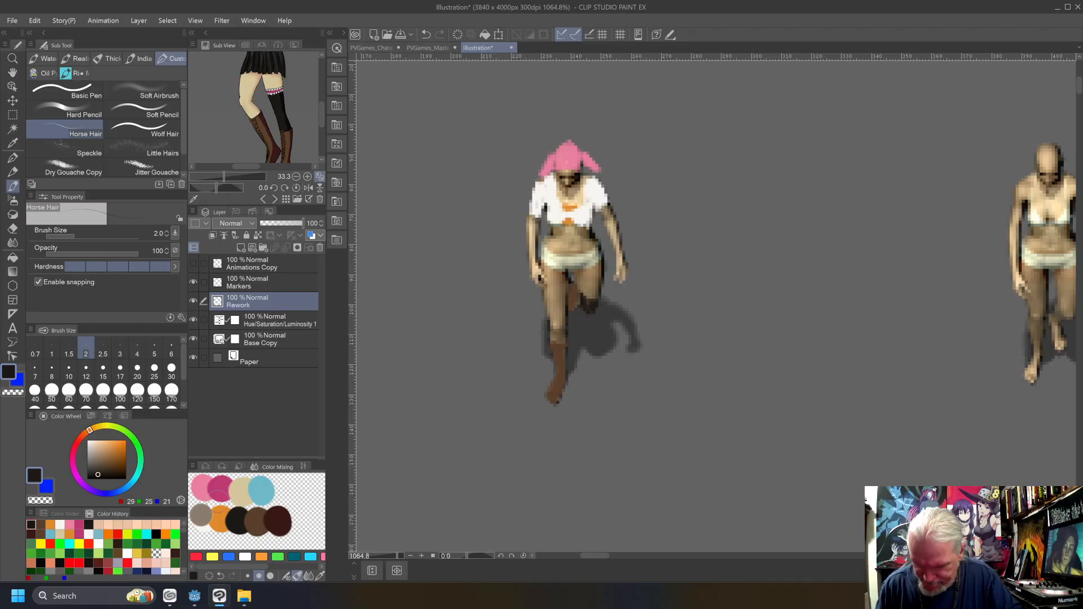
key(ctrl+z)
key(ctrl+y)
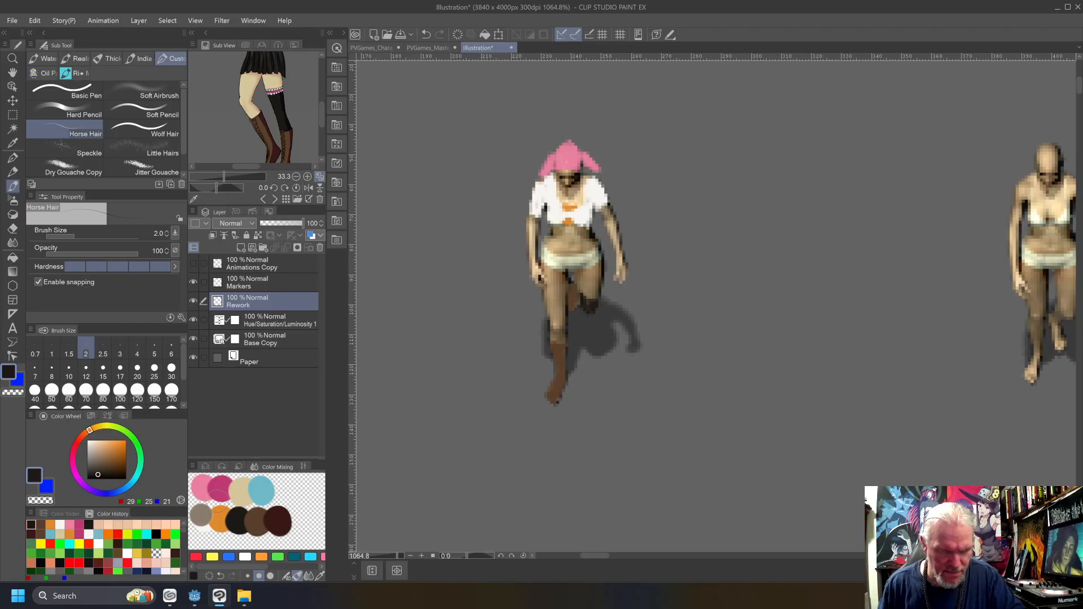
alt+click(206, 525)
drag(200, 515, 199, 519)
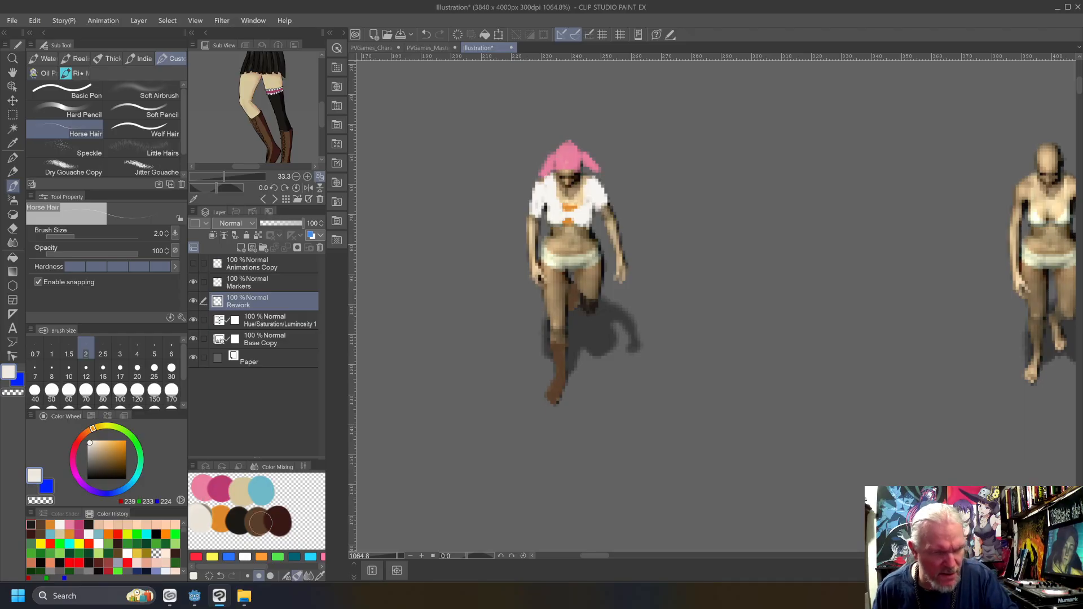
alt+click(545, 193)
drag(202, 517, 198, 523)
Add an off-white band with magenta accents to the second sprite's rear stocking and paint a near-black short skirt over the hips.
alt+click(198, 516)
mouse_move(594, 297)
mouse_down()
mouse_move(579, 290)
mouse_move(598, 294)
mouse_up()
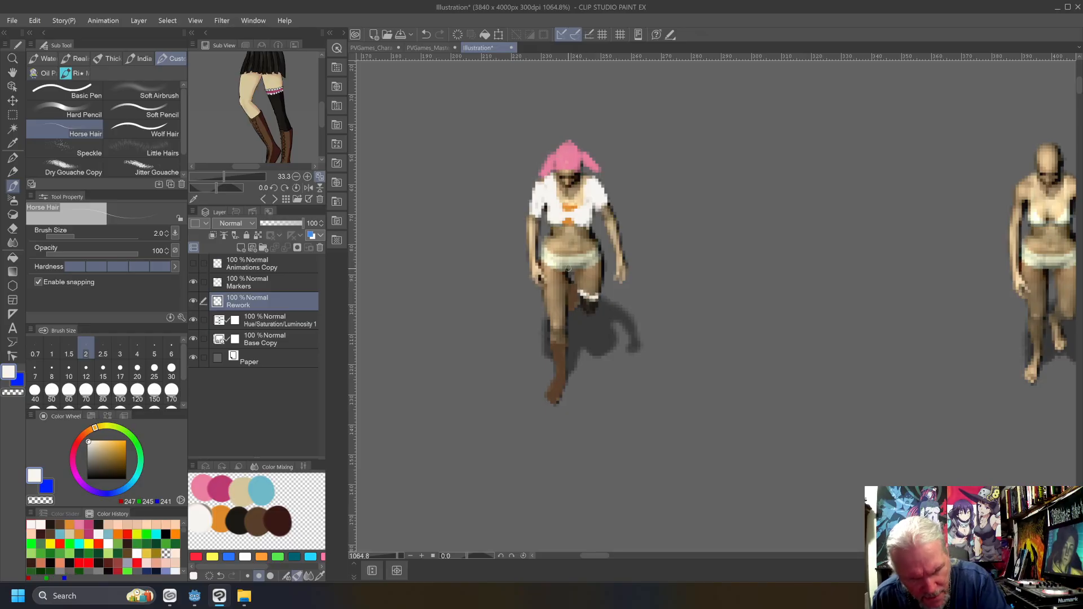
alt+click(218, 486)
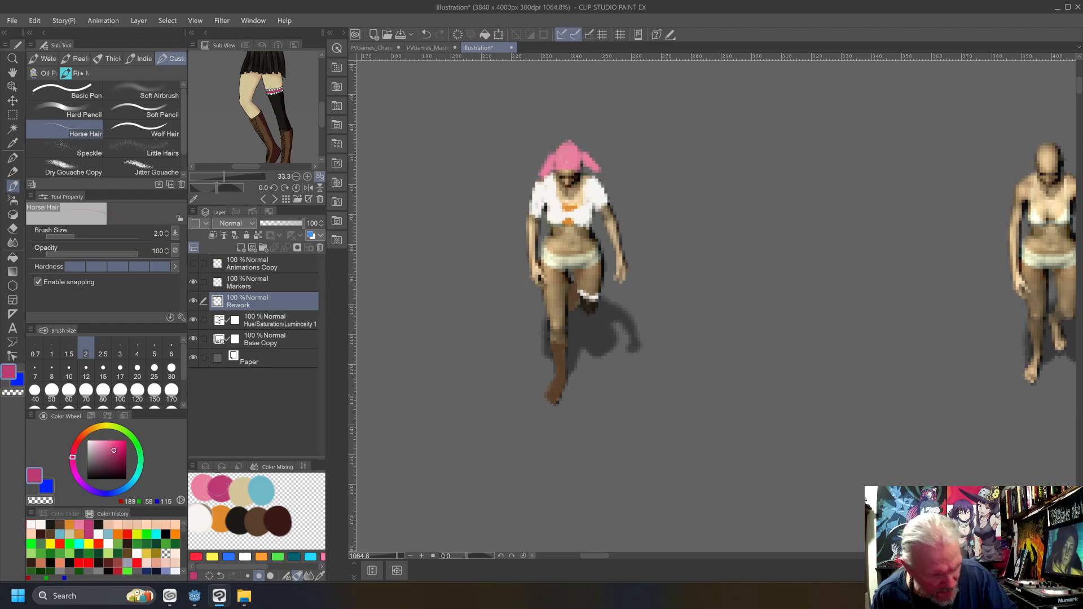
drag(599, 295, 592, 297)
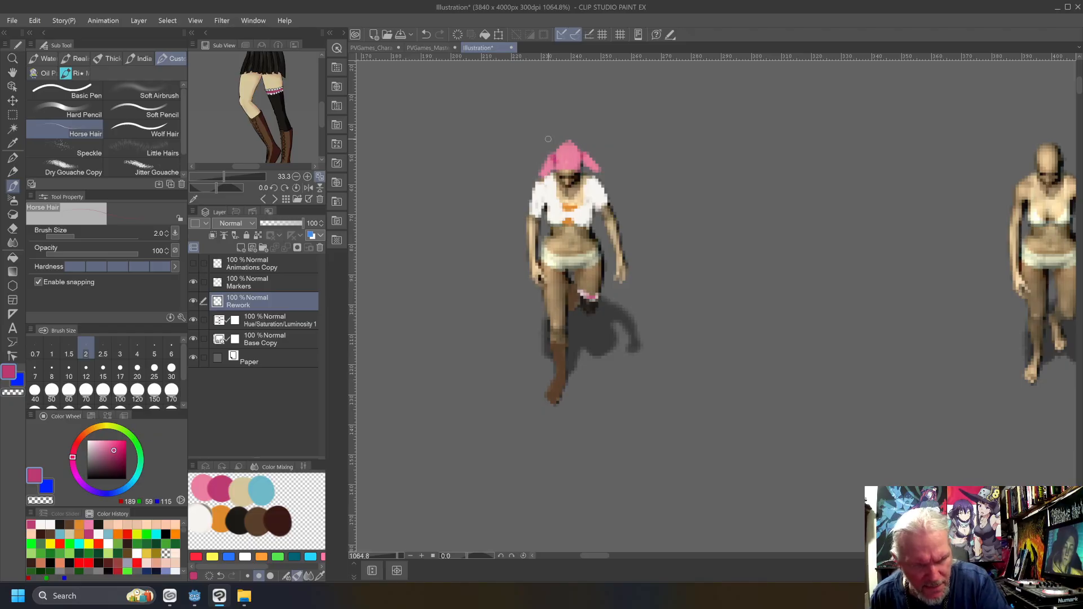
alt+click(601, 253)
mouse_move(600, 254)
mouse_down()
mouse_move(603, 275)
mouse_move(588, 278)
mouse_move(598, 264)
mouse_move(588, 281)
mouse_move(580, 269)
mouse_move(597, 274)
mouse_move(577, 276)
mouse_move(584, 271)
mouse_move(541, 248)
mouse_move(545, 294)
mouse_move(555, 284)
mouse_move(547, 296)
mouse_move(565, 280)
mouse_move(554, 292)
mouse_move(550, 258)
mouse_move(584, 260)
mouse_move(568, 276)
mouse_move(593, 262)
mouse_move(553, 258)
mouse_move(557, 270)
mouse_move(595, 269)
mouse_up()
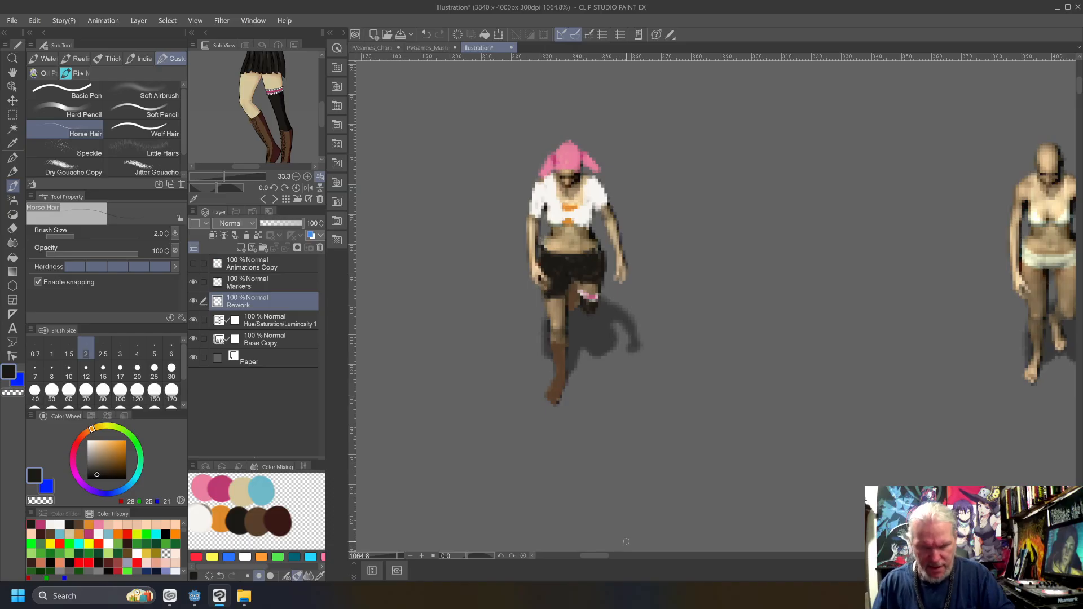
Cover the top of the third sprite's head with the palette's light pink as hair.
drag(854, 463, 934, 499)
drag(483, 446, 457, 411)
drag(899, 437, 578, 479)
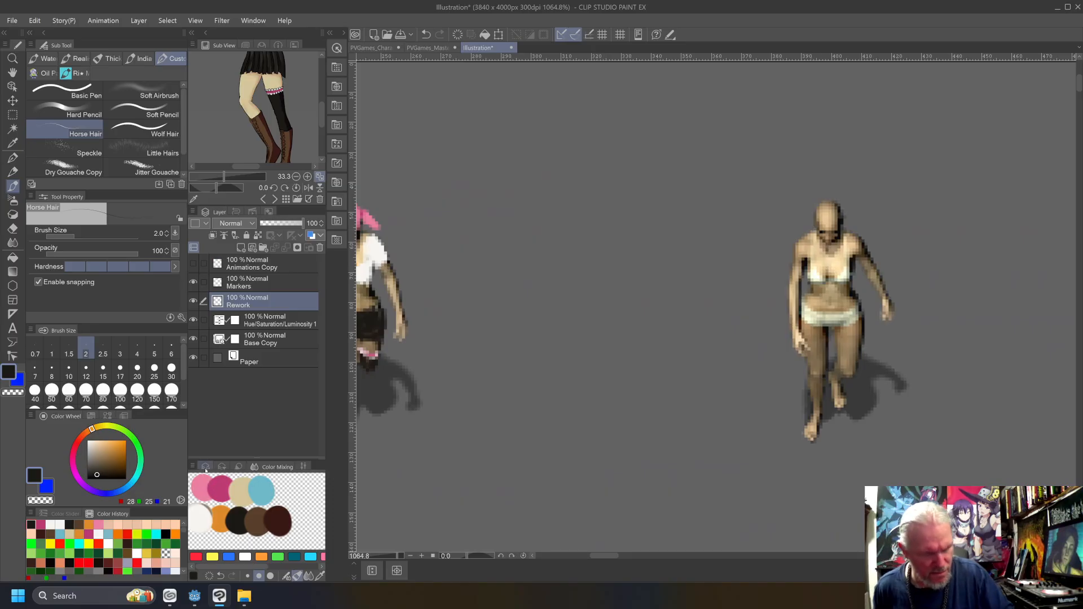
drag(829, 201, 835, 229)
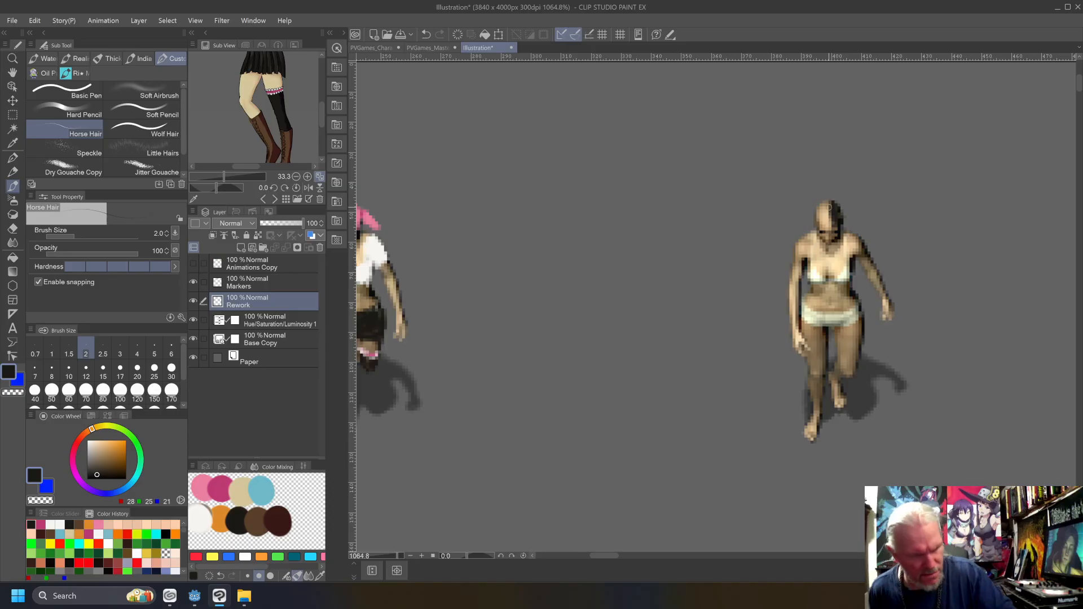
right_click(201, 488)
drag(834, 208, 839, 223)
mouse_move(828, 204)
mouse_down()
mouse_move(835, 212)
mouse_move(818, 224)
mouse_move(817, 208)
mouse_up()
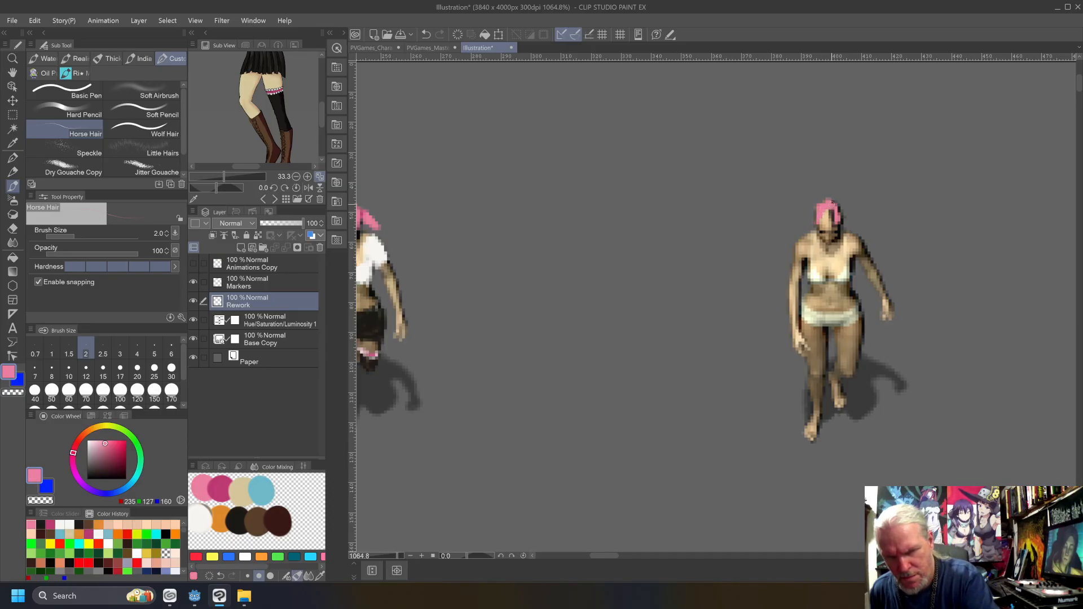
drag(836, 218, 825, 221)
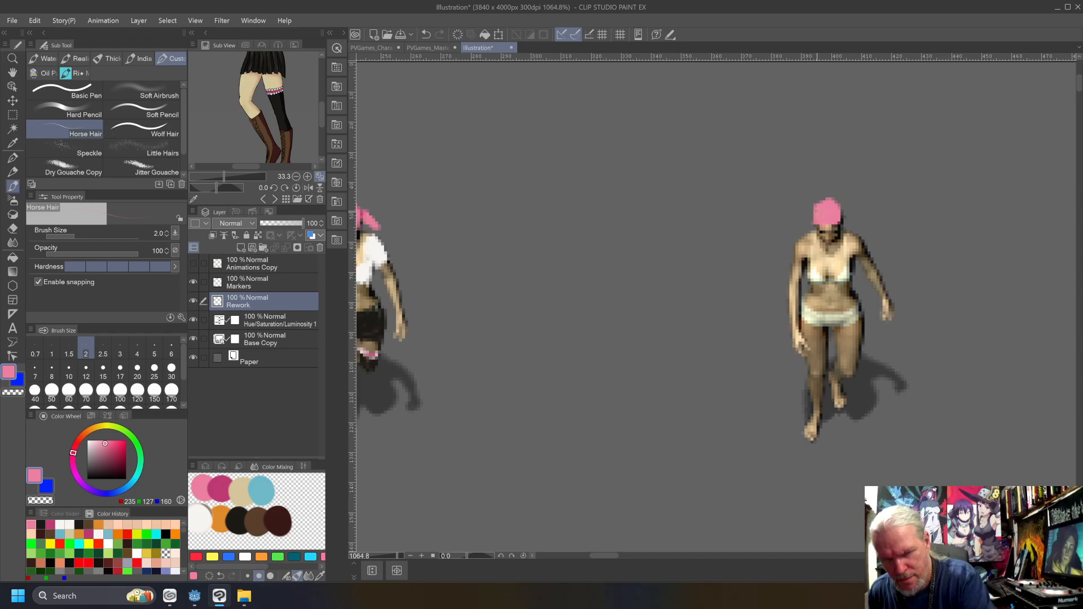
Paint light pink pigtails on both sides of the third sprite's head and add magenta accents where they start.
drag(842, 212, 859, 232)
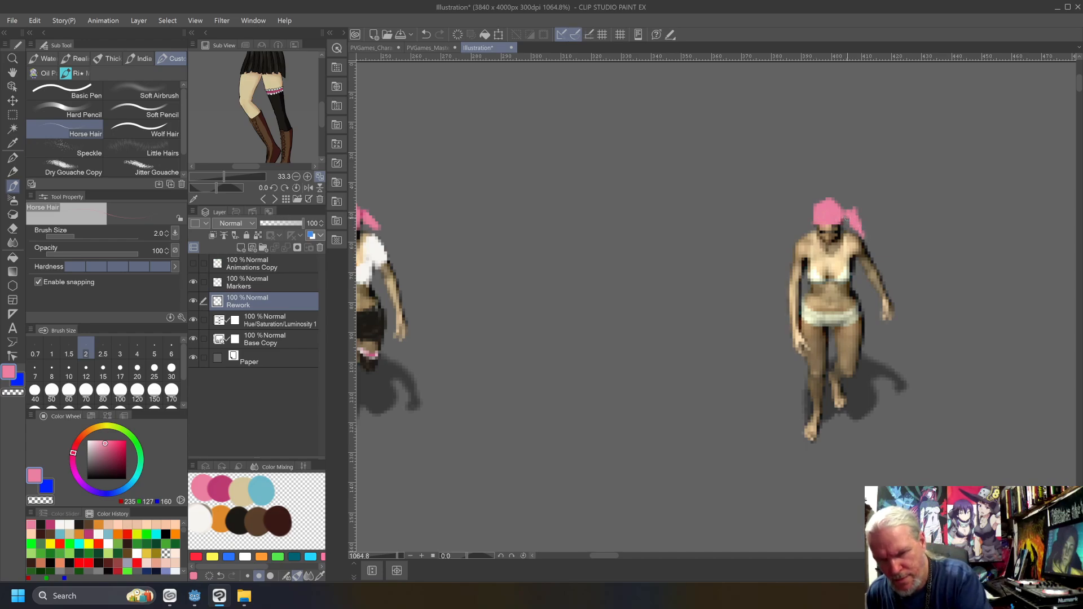
drag(812, 209, 806, 236)
mouse_move(812, 208)
mouse_down()
mouse_move(804, 237)
mouse_move(802, 224)
mouse_up()
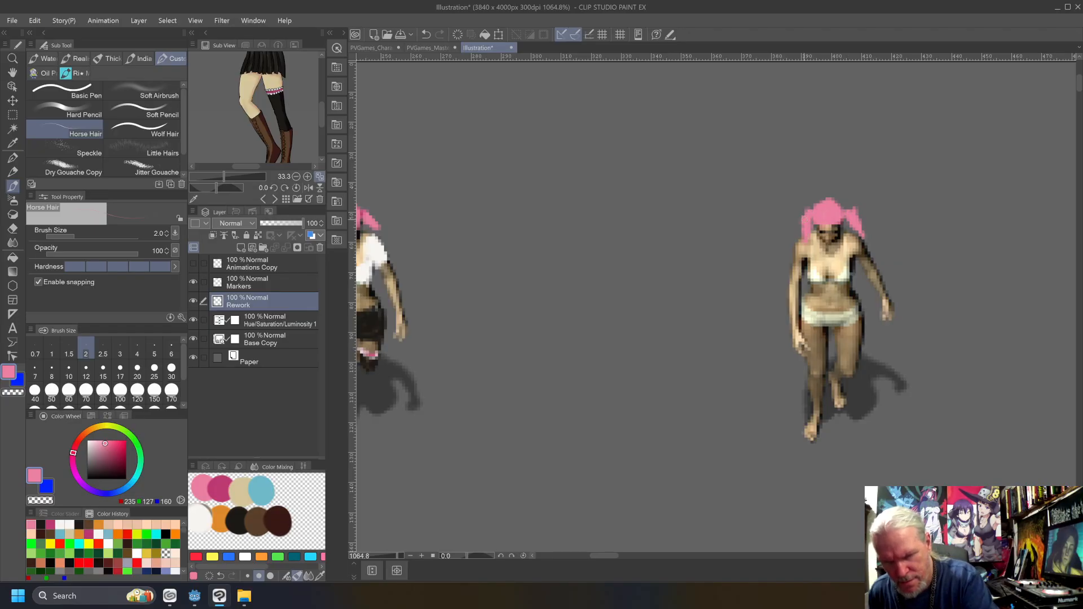
click(221, 486)
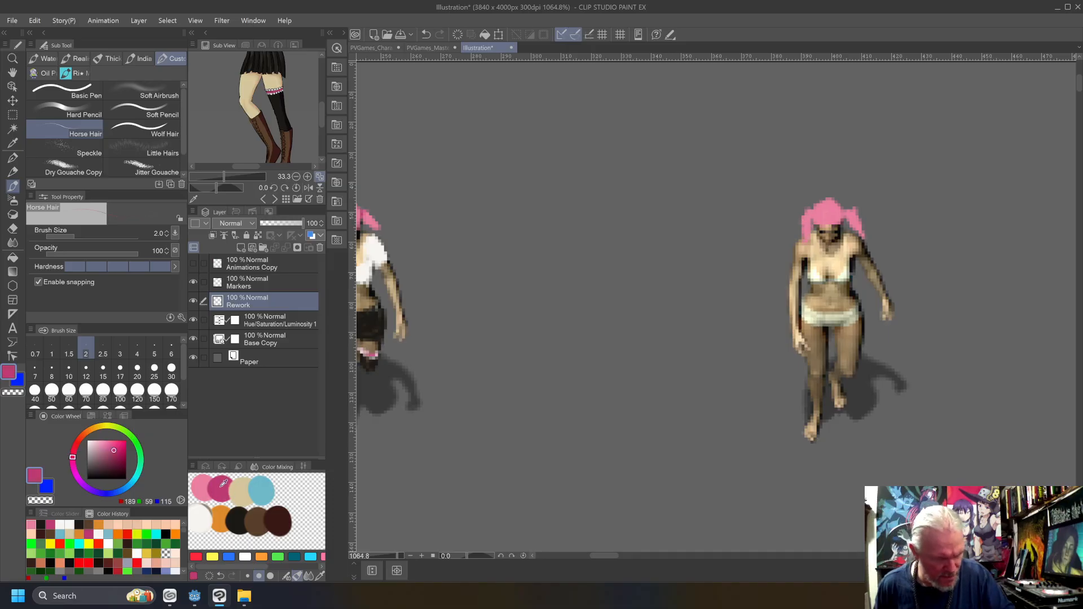
drag(811, 212, 809, 218)
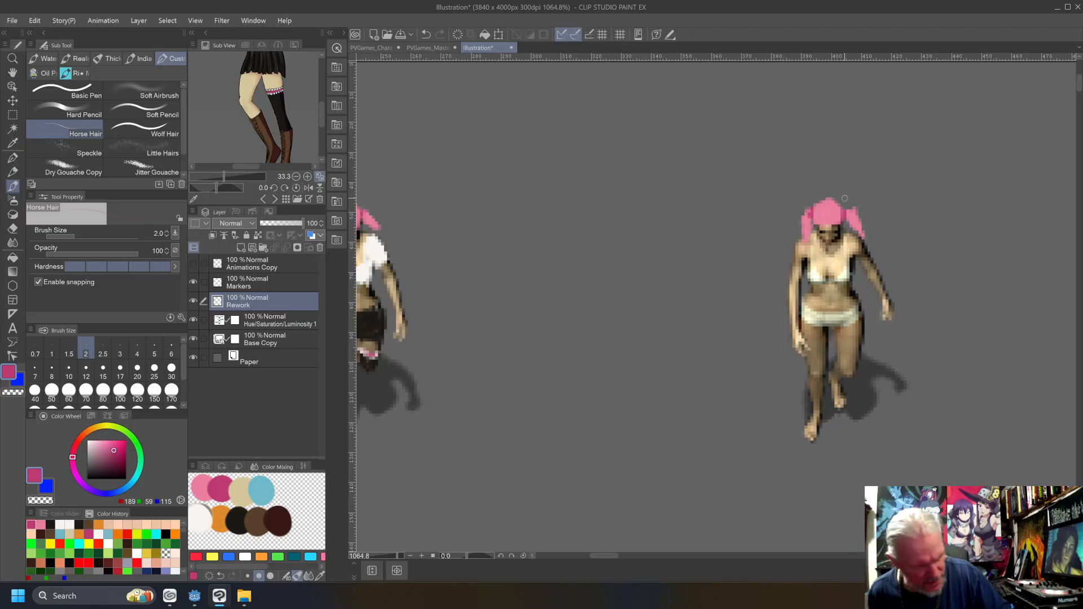
Paint an off-white cropped shirt with short sleeves on the third sprite and clear the neckline with transparent colour.
click(203, 514)
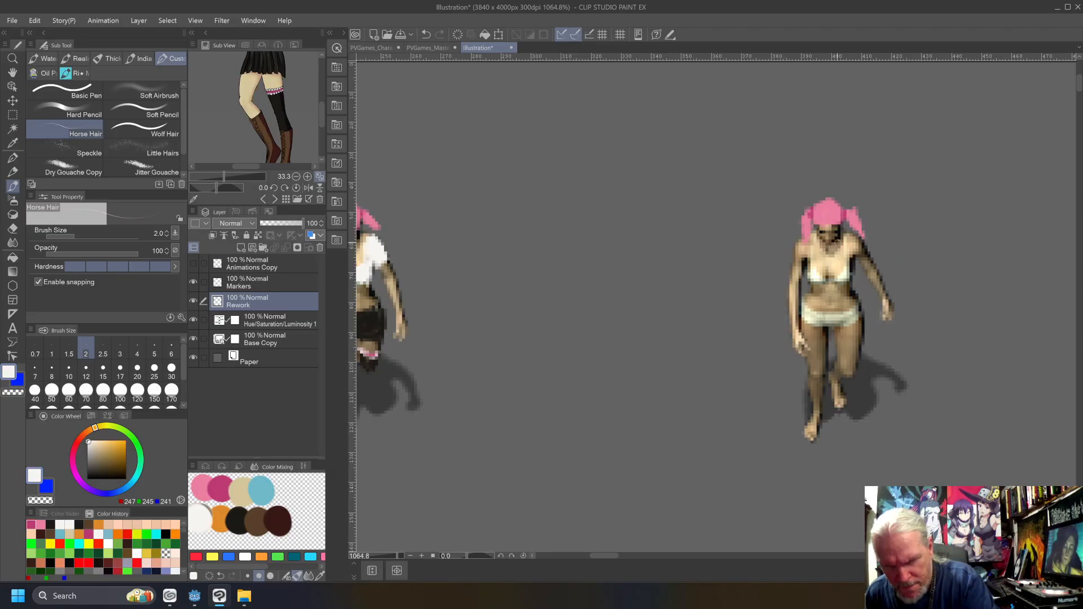
mouse_move(843, 238)
mouse_down()
mouse_move(839, 248)
mouse_move(862, 249)
mouse_move(863, 267)
mouse_move(857, 249)
mouse_move(844, 274)
mouse_move(849, 253)
mouse_move(824, 271)
mouse_move(810, 256)
mouse_move(826, 273)
mouse_move(800, 256)
mouse_move(792, 274)
mouse_move(804, 259)
mouse_move(817, 281)
mouse_up()
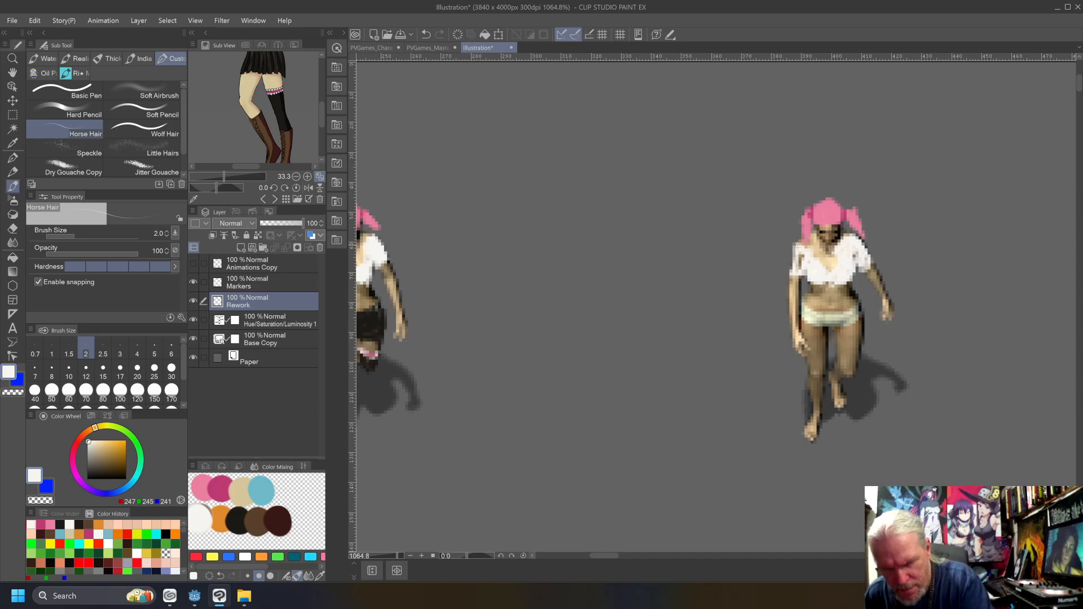
mouse_move(792, 254)
mouse_down()
mouse_move(800, 267)
mouse_move(814, 254)
mouse_up()
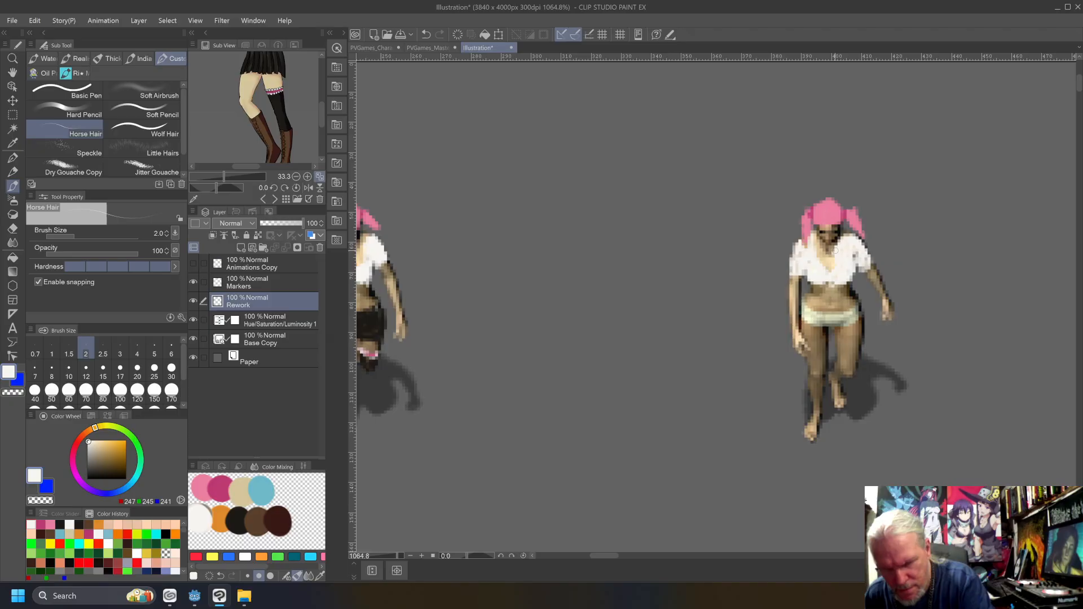
key(c)
click(832, 255)
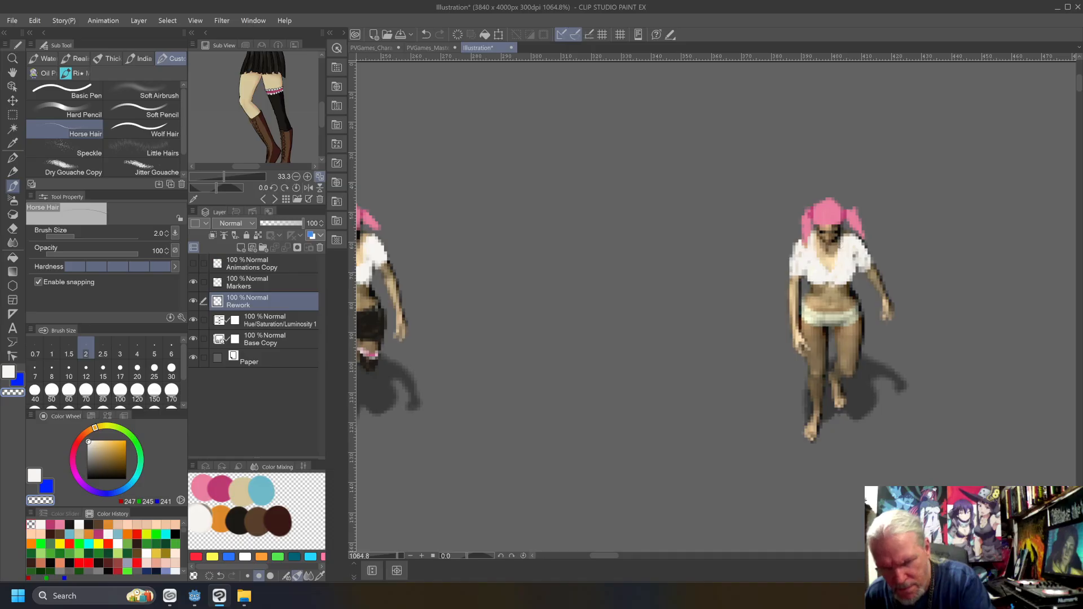
Dot the palette's orange down the centre of the third sprite's shirt as tie accents.
click(229, 510)
click(829, 270)
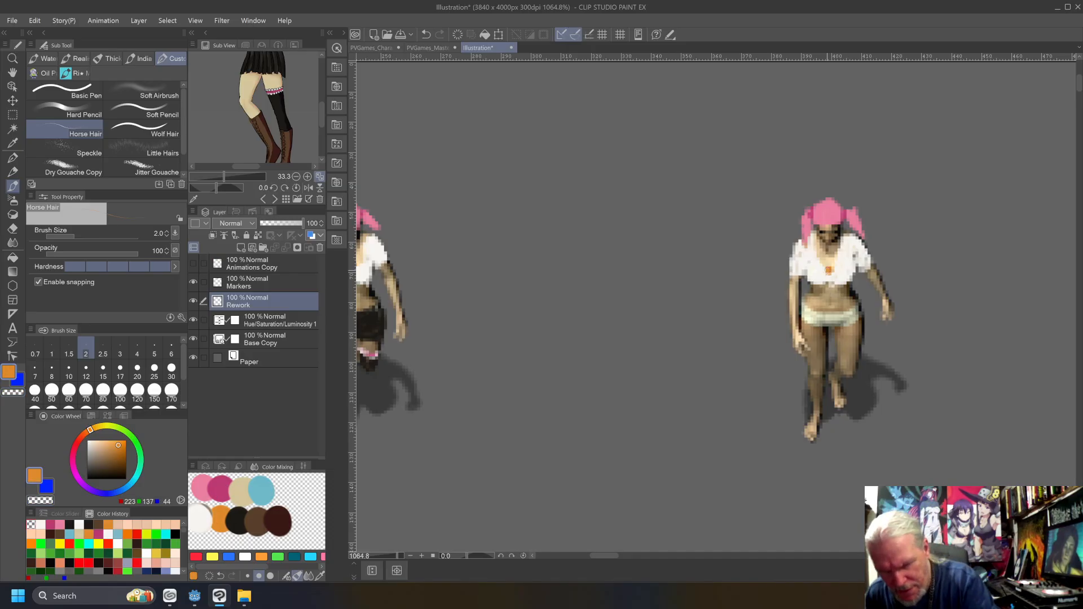
click(825, 268)
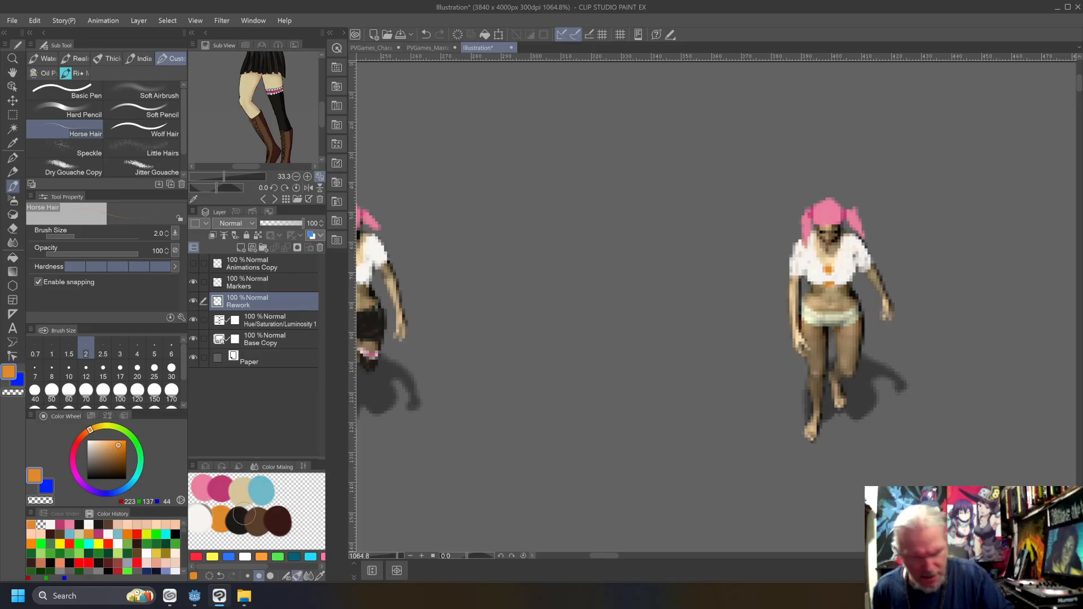
Paint a short skirt over the third sprite's hips with the palette's near-black.
drag(859, 306, 861, 341)
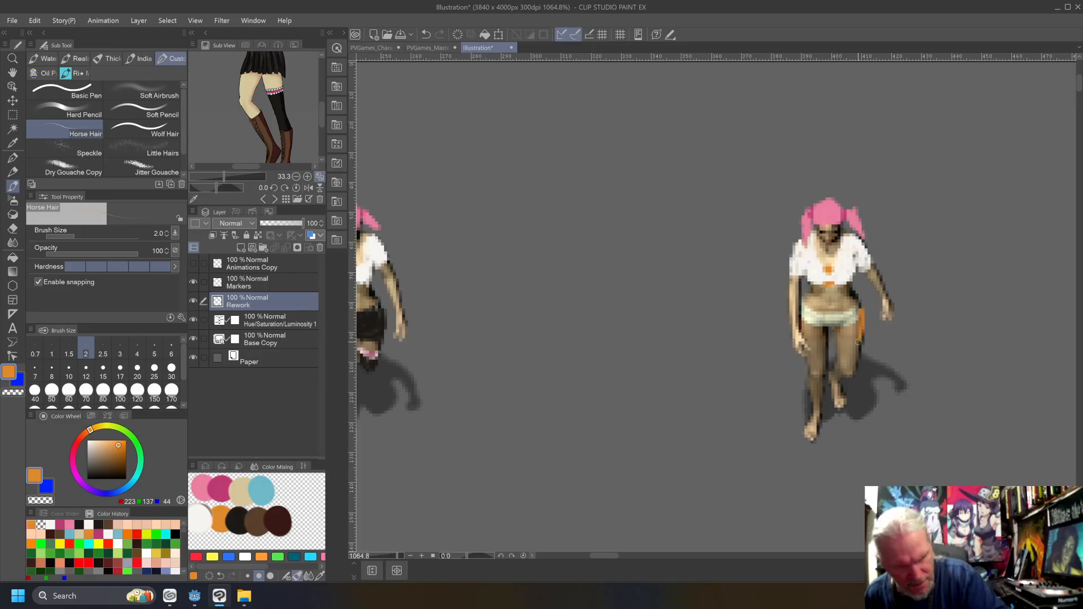
click(251, 511)
mouse_move(861, 306)
mouse_down()
mouse_move(836, 341)
mouse_move(846, 322)
mouse_move(856, 333)
mouse_move(846, 338)
mouse_move(854, 314)
mouse_move(808, 311)
mouse_move(805, 351)
mouse_move(824, 350)
mouse_move(814, 346)
mouse_move(817, 314)
mouse_move(836, 323)
mouse_move(816, 345)
mouse_move(823, 322)
mouse_move(836, 337)
mouse_move(824, 350)
mouse_move(820, 316)
mouse_move(812, 327)
mouse_move(807, 311)
mouse_move(804, 322)
mouse_move(822, 312)
mouse_move(827, 326)
mouse_move(832, 310)
mouse_move(835, 327)
mouse_move(839, 310)
mouse_move(861, 338)
mouse_up()
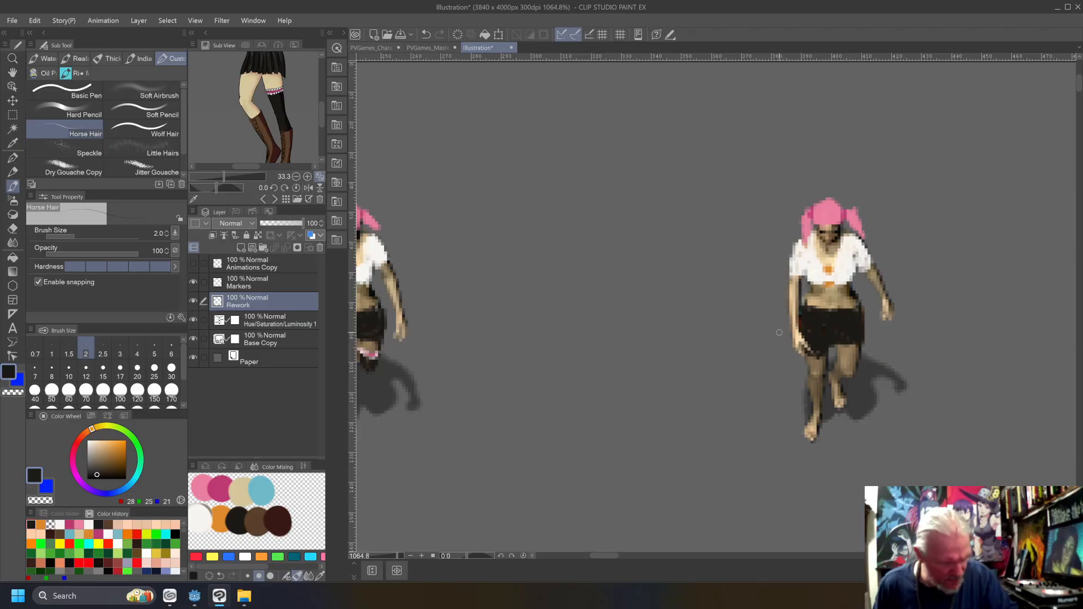
Paint a near-black stocking below the third sprite's raised knee and cover both lower legs and feet with brown boots.
drag(854, 367, 834, 374)
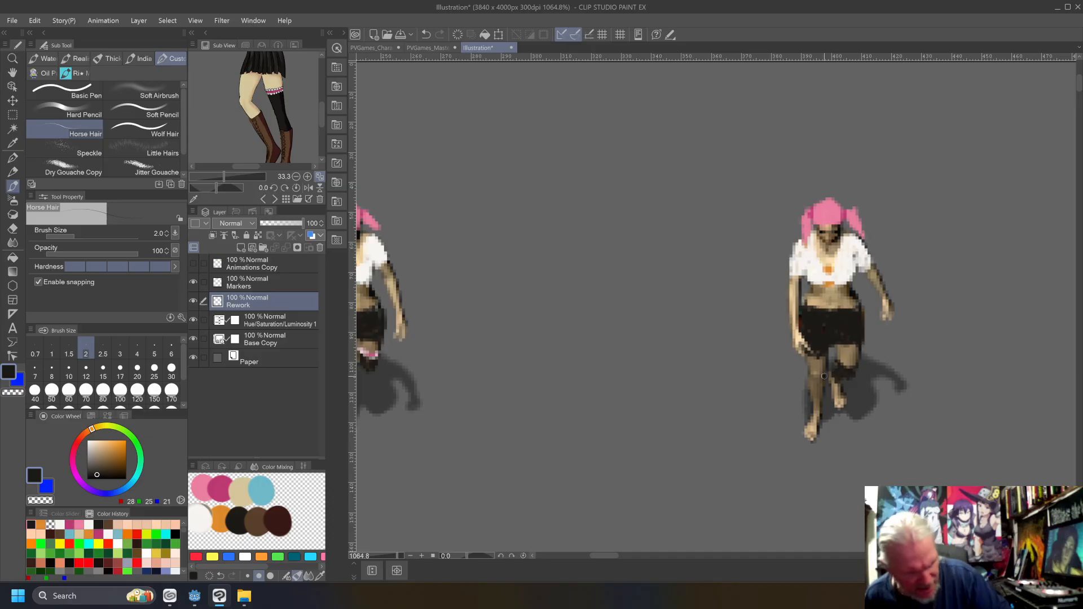
drag(832, 376, 835, 390)
click(254, 523)
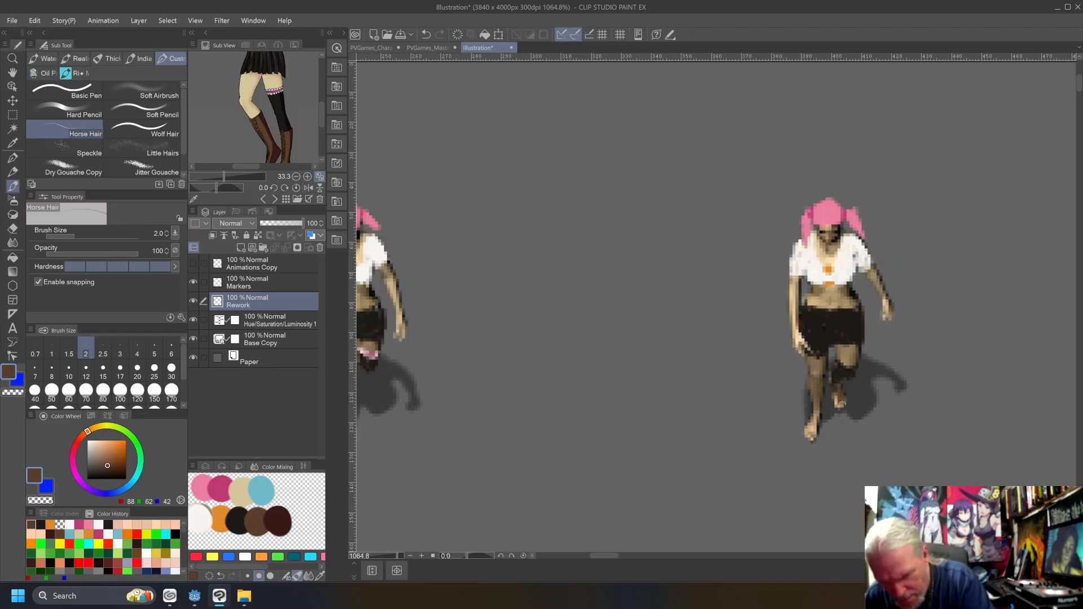
drag(836, 397, 837, 388)
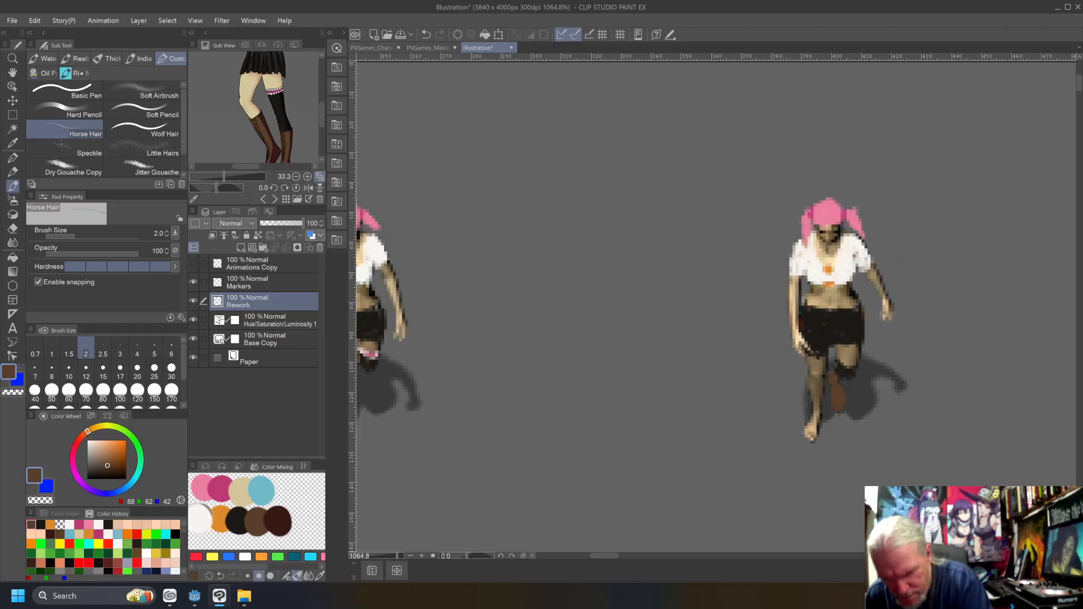
mouse_move(813, 389)
mouse_down()
mouse_move(815, 439)
mouse_move(803, 435)
mouse_up()
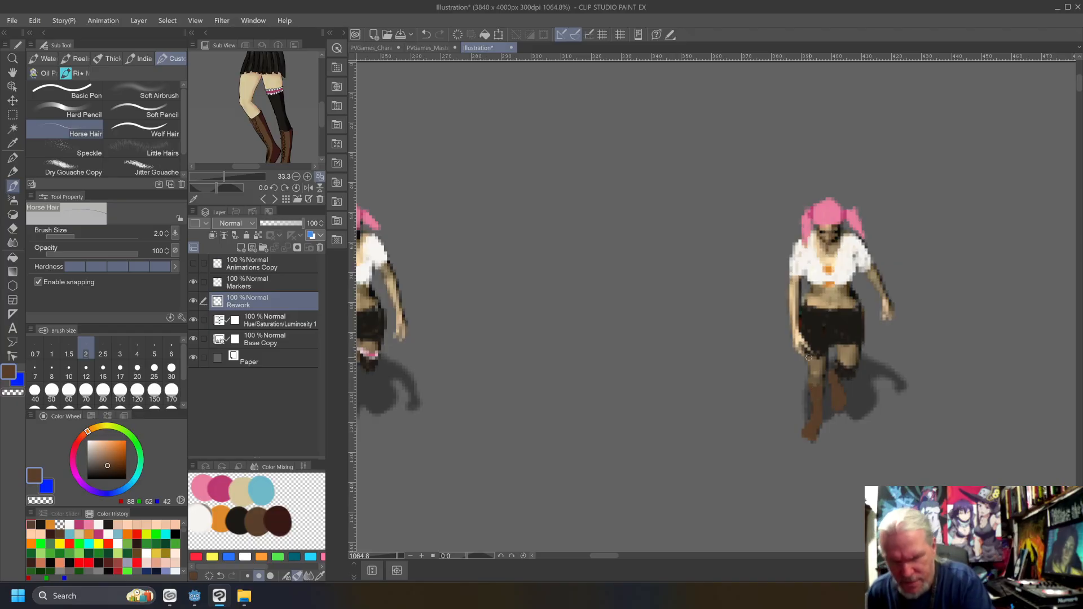
Widen the side of the third sprite's skirt in near-black and add an off-white stocking cuff with magenta accents at the knee.
alt+click(847, 325)
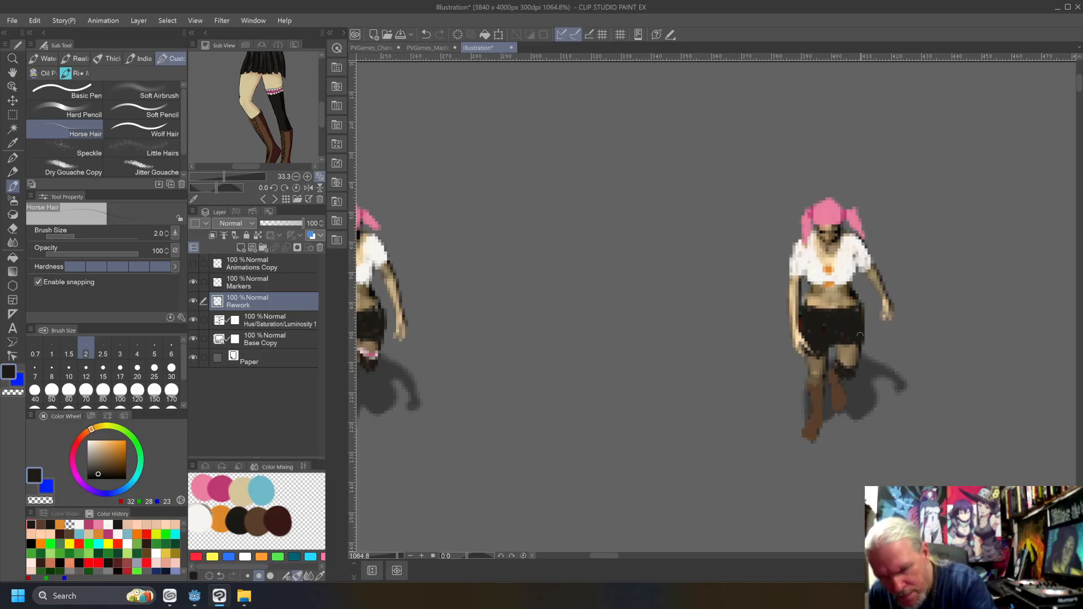
drag(861, 317, 858, 307)
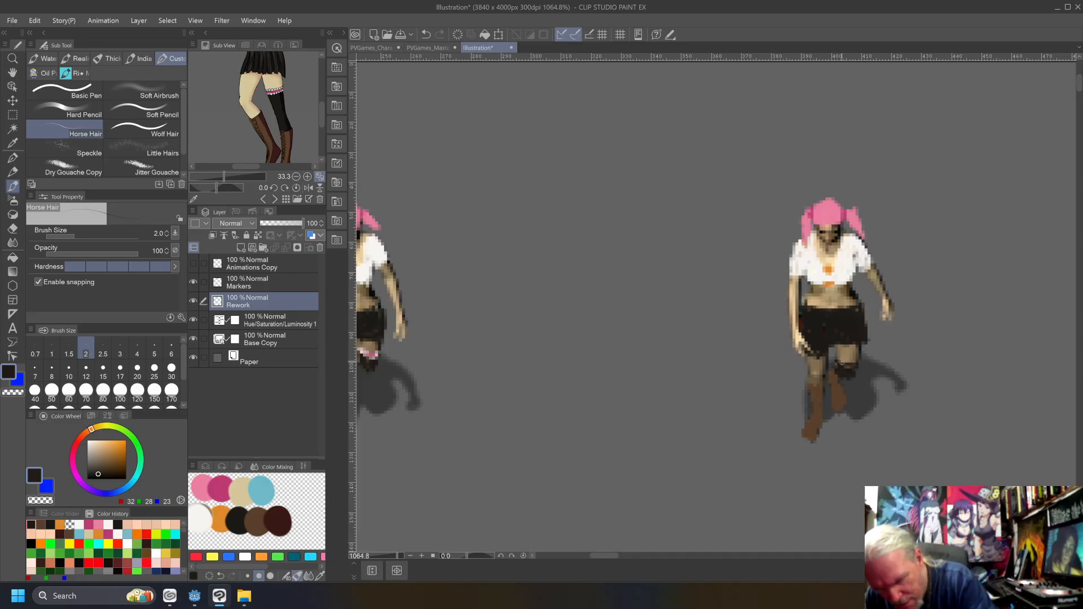
click(202, 521)
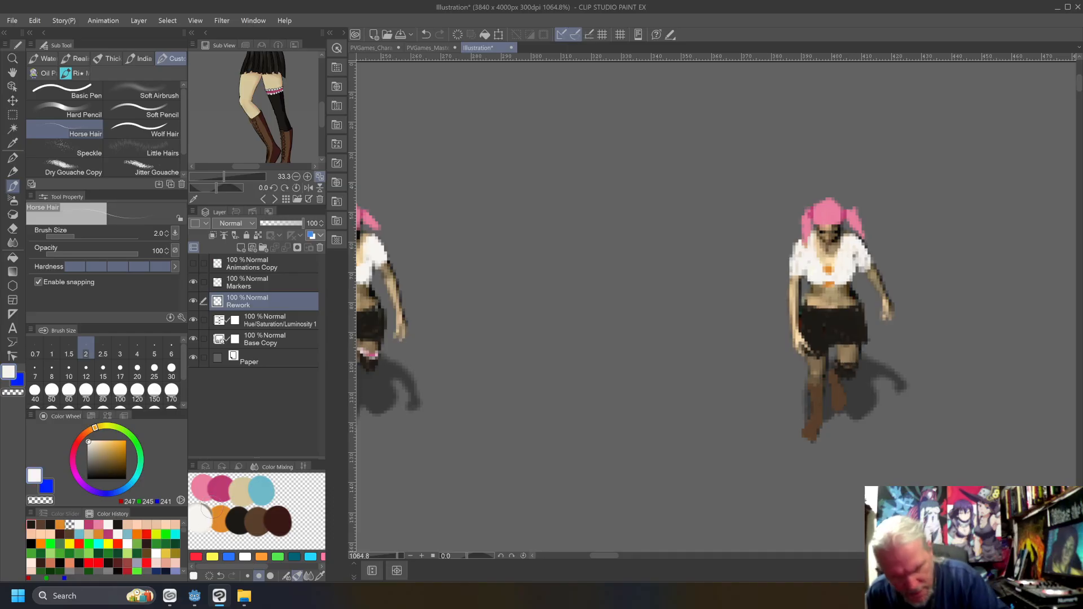
drag(856, 363, 846, 365)
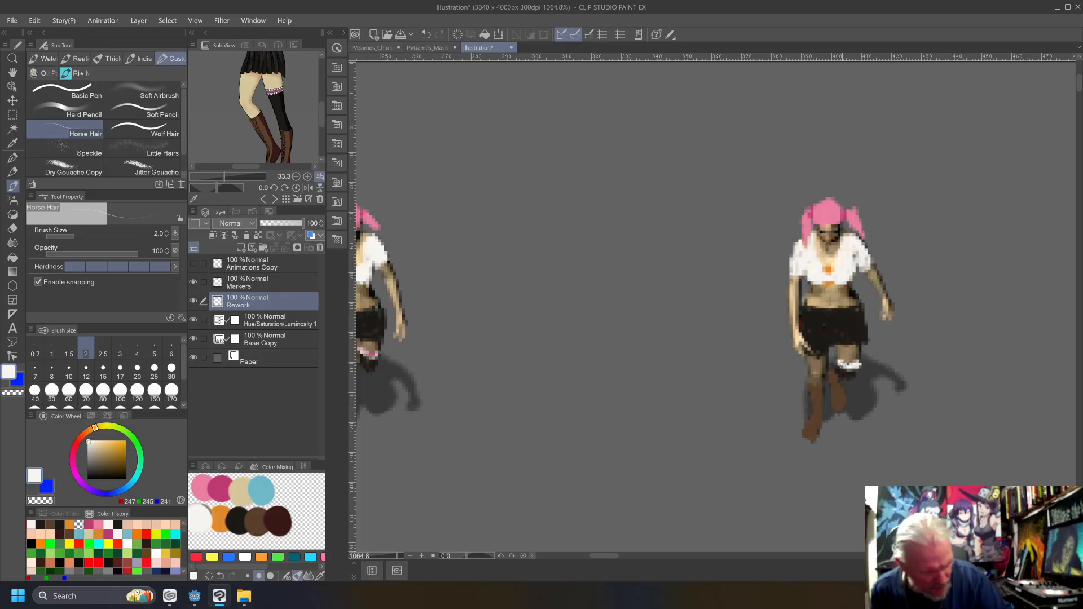
click(220, 484)
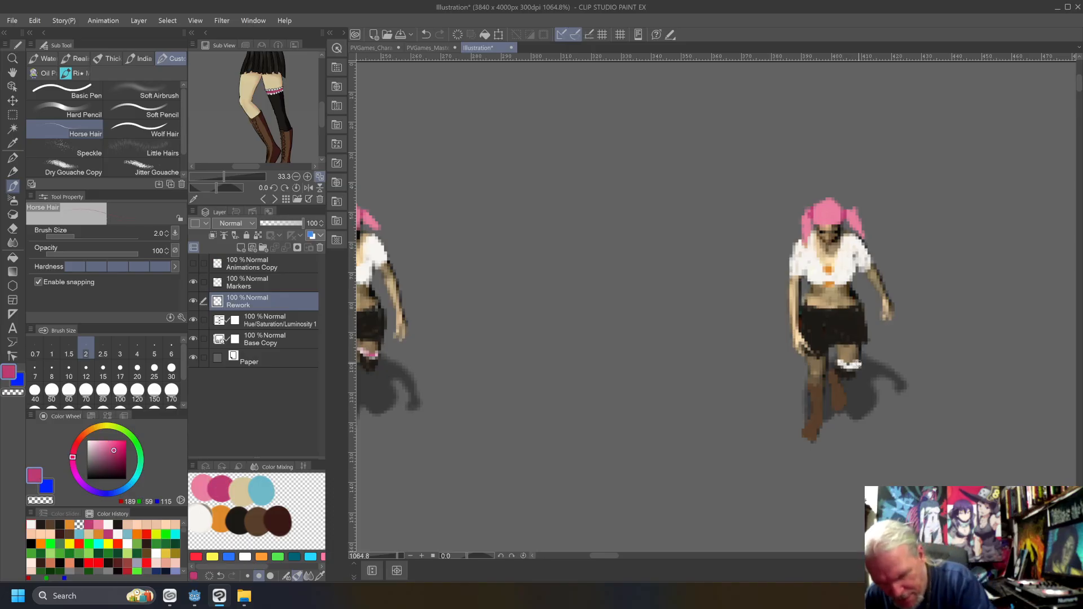
drag(858, 365, 845, 367)
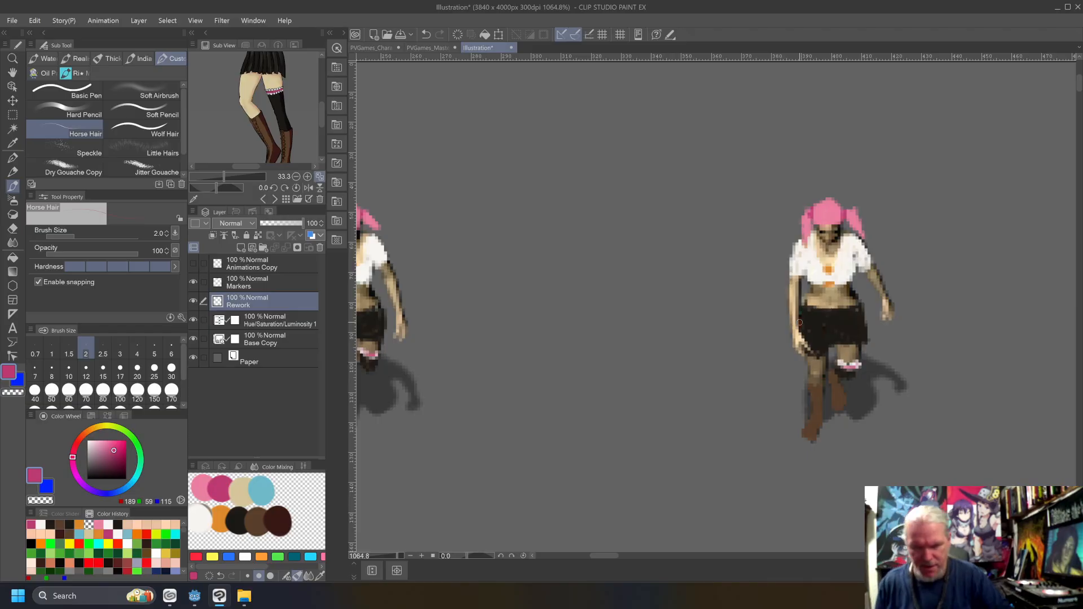
Paint a brown boot over the fourth sprite's forward foot and lower leg, covering the stray magenta on the toes.
drag(800, 322, 532, 371)
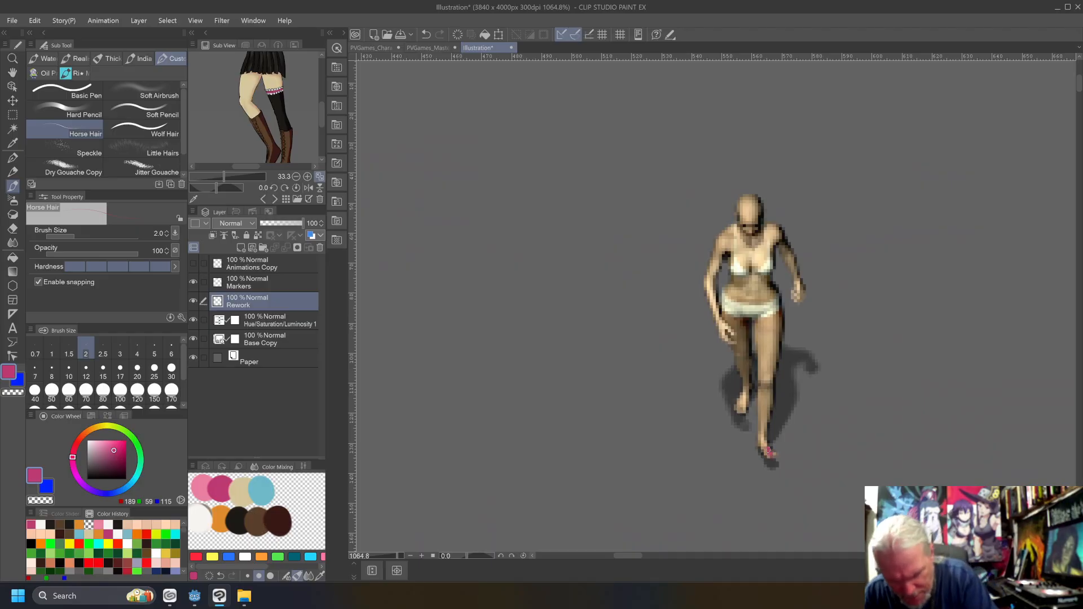
click(270, 510)
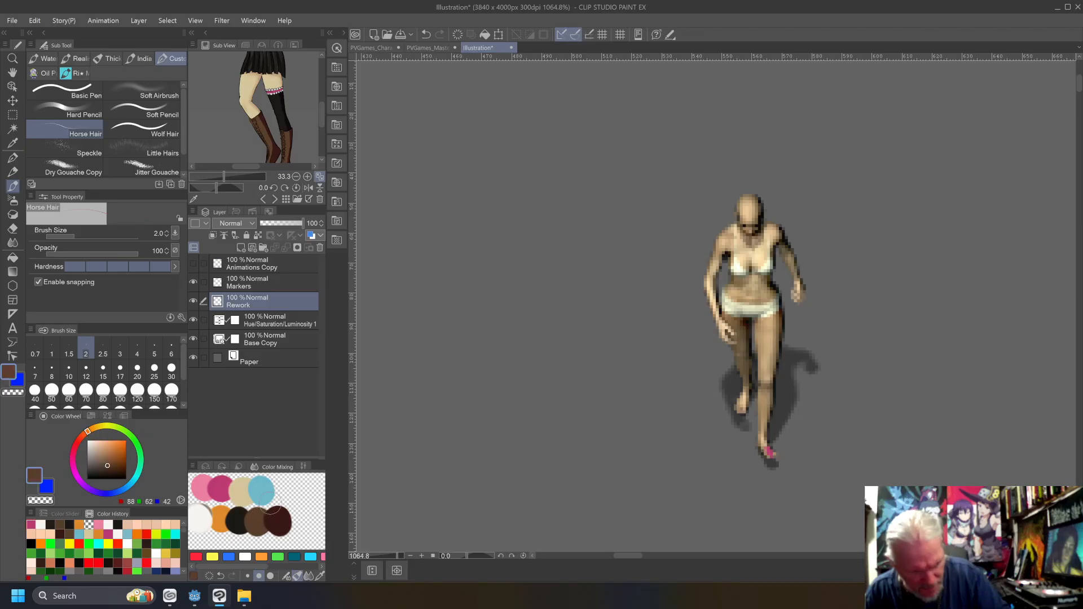
drag(770, 445, 768, 452)
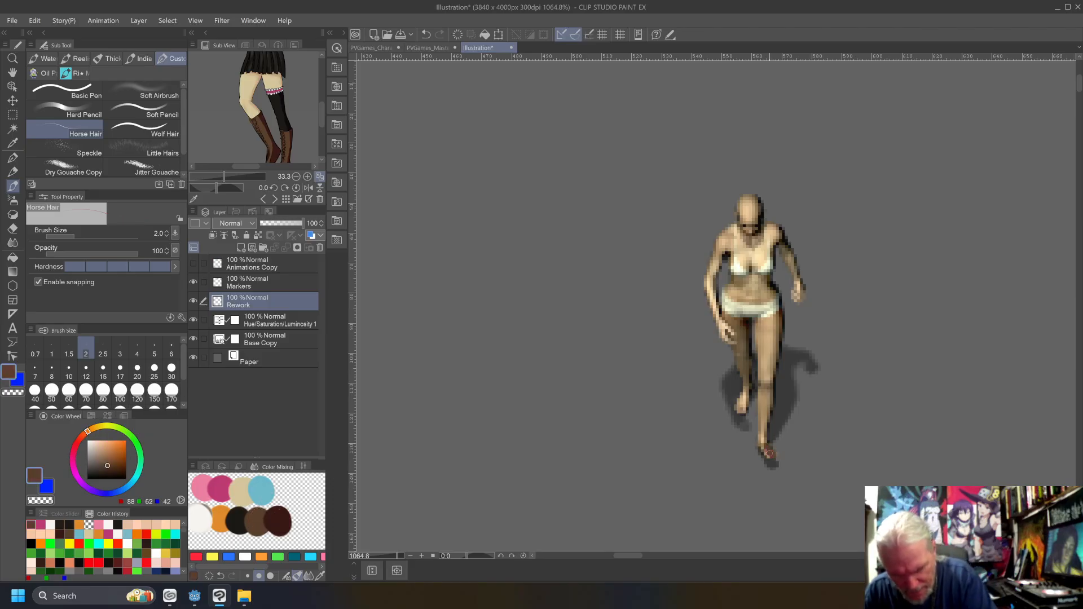
drag(763, 450, 759, 408)
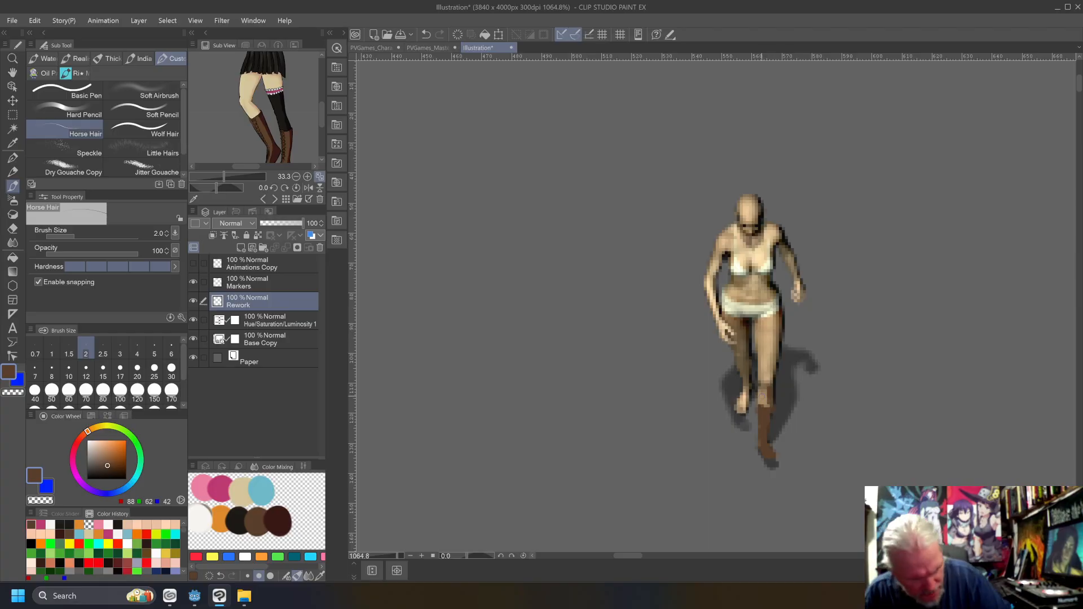
Paint a near-black stocking above the fourth sprite's forward boot and top it with an off-white cuff accented in magenta.
alt+click(778, 389)
mouse_move(772, 387)
mouse_down()
mouse_move(759, 406)
mouse_move(759, 374)
mouse_move(772, 372)
mouse_move(761, 375)
mouse_move(765, 386)
mouse_move(772, 376)
mouse_move(761, 402)
mouse_up()
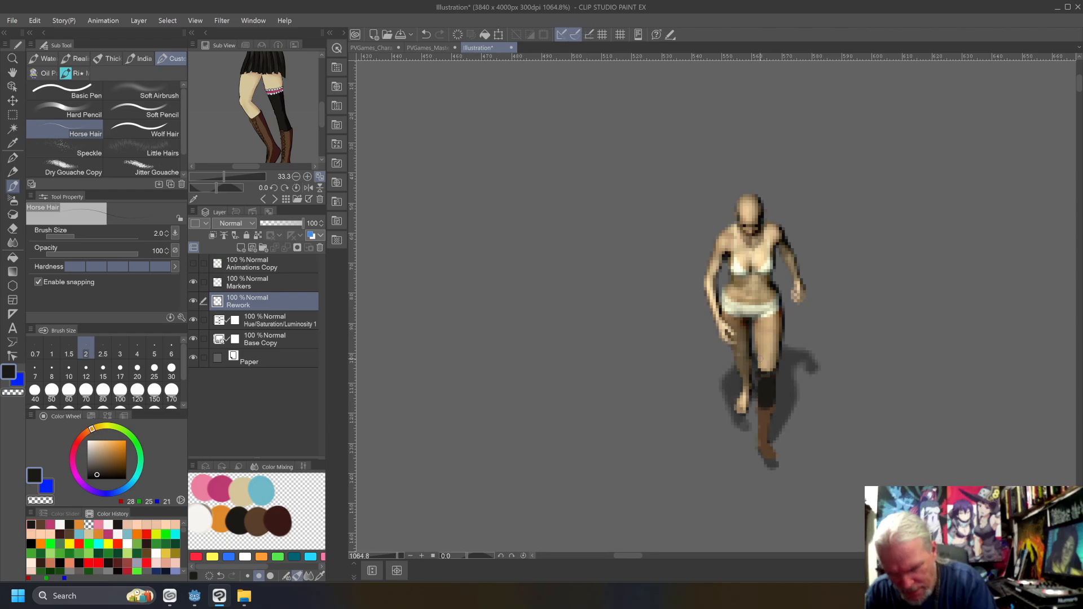
click(199, 517)
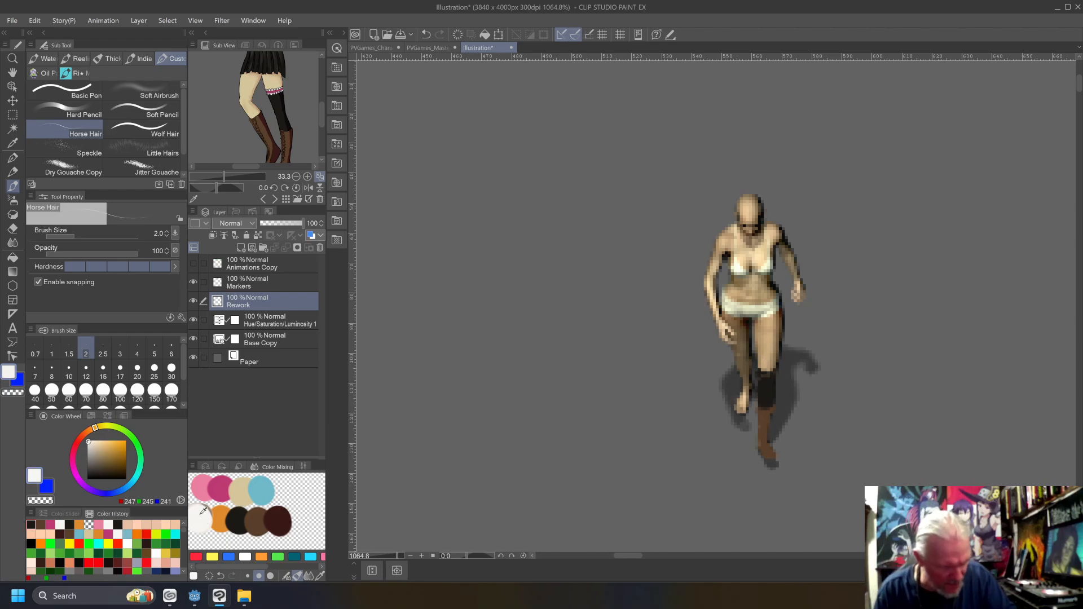
drag(772, 367, 762, 368)
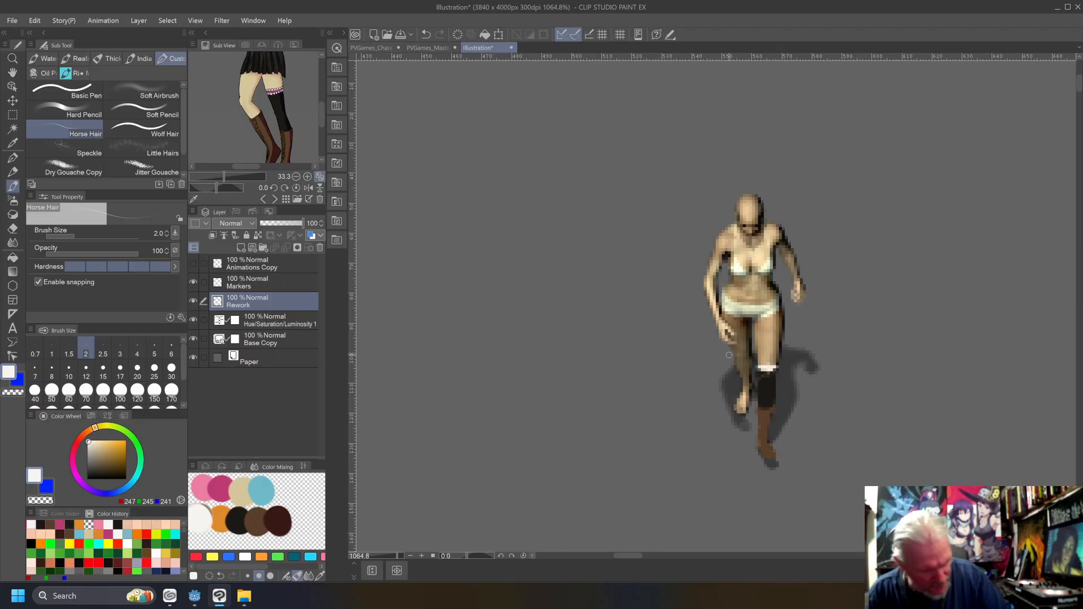
click(221, 485)
drag(758, 368, 773, 368)
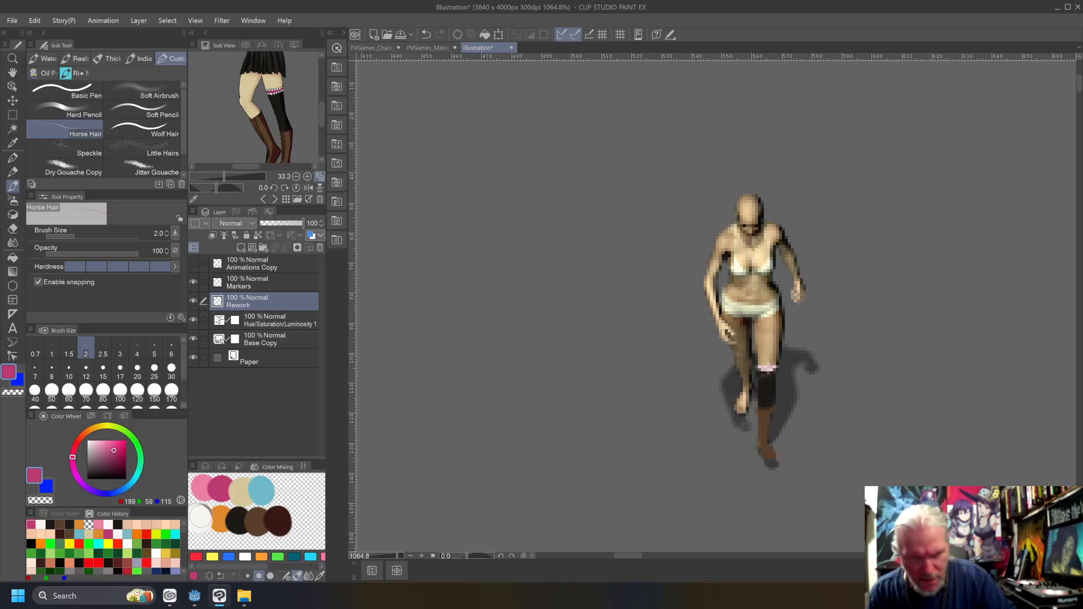
Paint a short near-black skirt over the fourth sprite's hips and a brown boot on its rear leg.
click(238, 520)
mouse_move(777, 301)
mouse_down()
mouse_move(781, 327)
mouse_move(760, 330)
mouse_move(776, 319)
mouse_move(751, 340)
mouse_move(724, 309)
mouse_move(777, 296)
mouse_move(723, 294)
mouse_move(737, 322)
mouse_move(743, 305)
mouse_move(754, 319)
mouse_move(759, 303)
mouse_move(762, 317)
mouse_move(775, 305)
mouse_move(764, 324)
mouse_up()
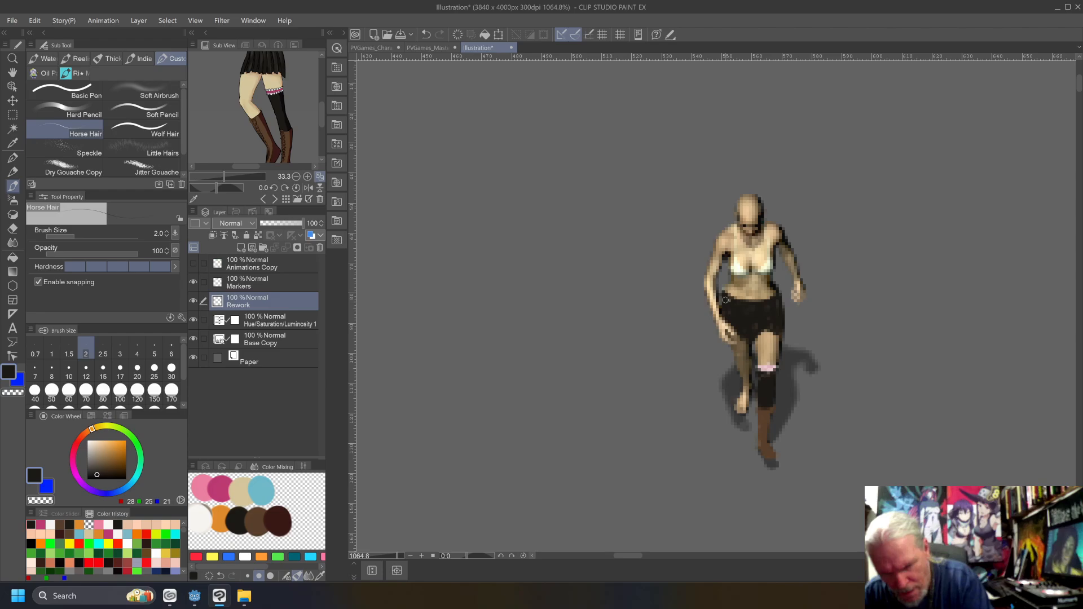
drag(739, 331, 735, 339)
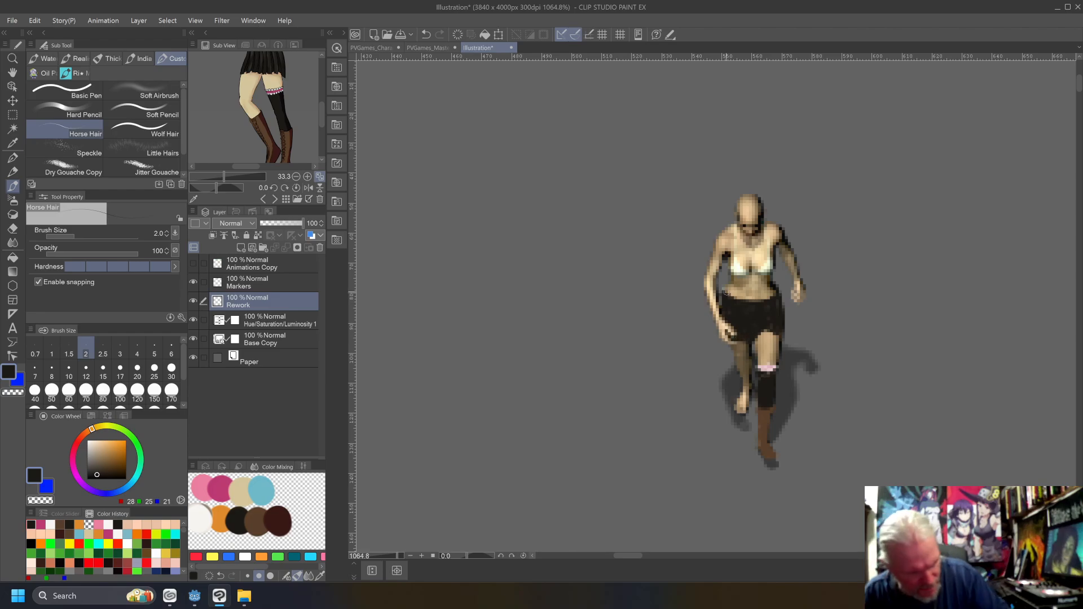
alt+click(266, 515)
mouse_move(743, 367)
mouse_down()
mouse_move(743, 408)
mouse_move(741, 398)
mouse_up()
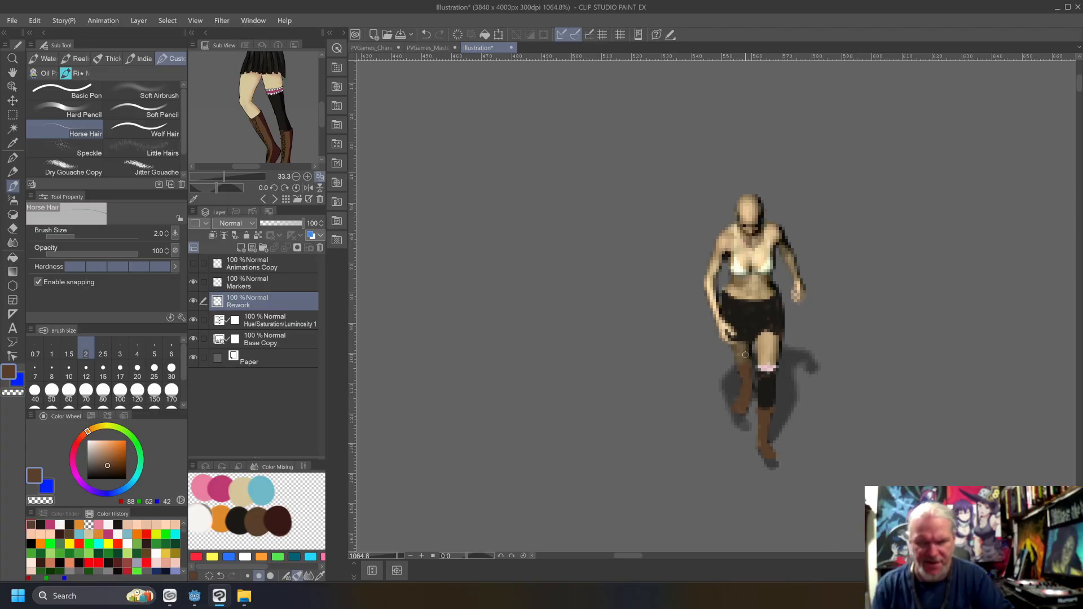
Paint an off-white cropped shirt with short sleeves over the fourth sprite's chest and shoulders.
click(200, 516)
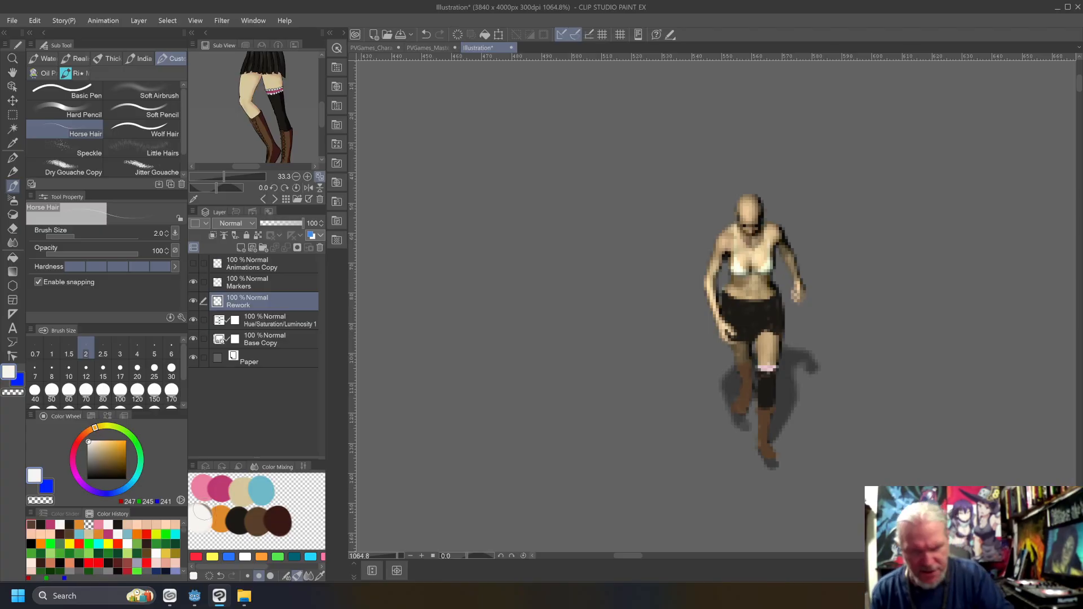
drag(736, 225, 755, 265)
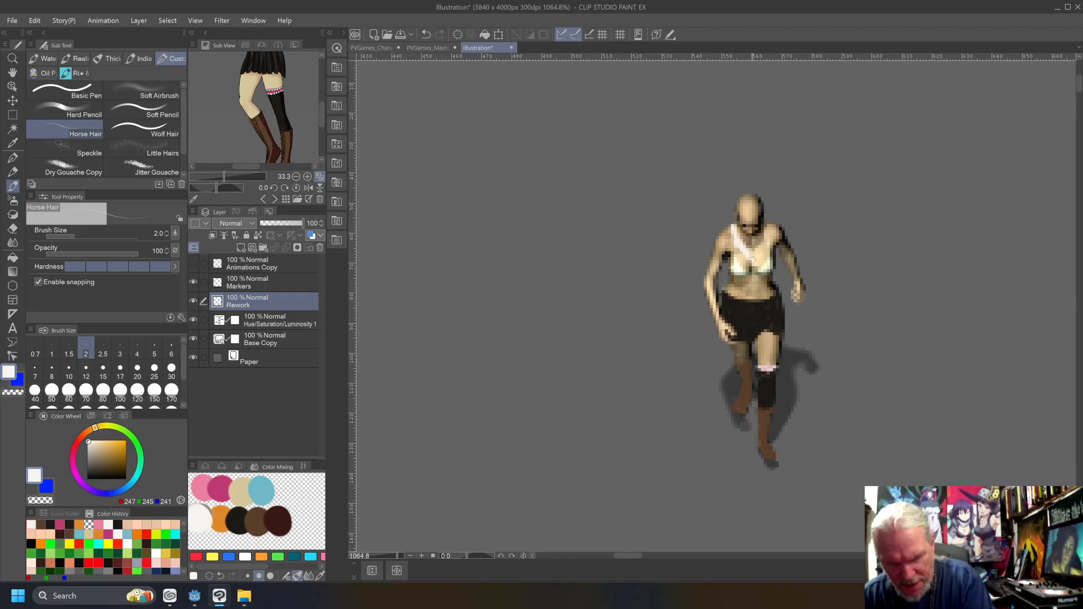
mouse_move(766, 223)
mouse_down()
mouse_move(758, 253)
mouse_move(767, 226)
mouse_move(789, 249)
mouse_move(777, 245)
mouse_move(767, 269)
mouse_move(757, 260)
mouse_up()
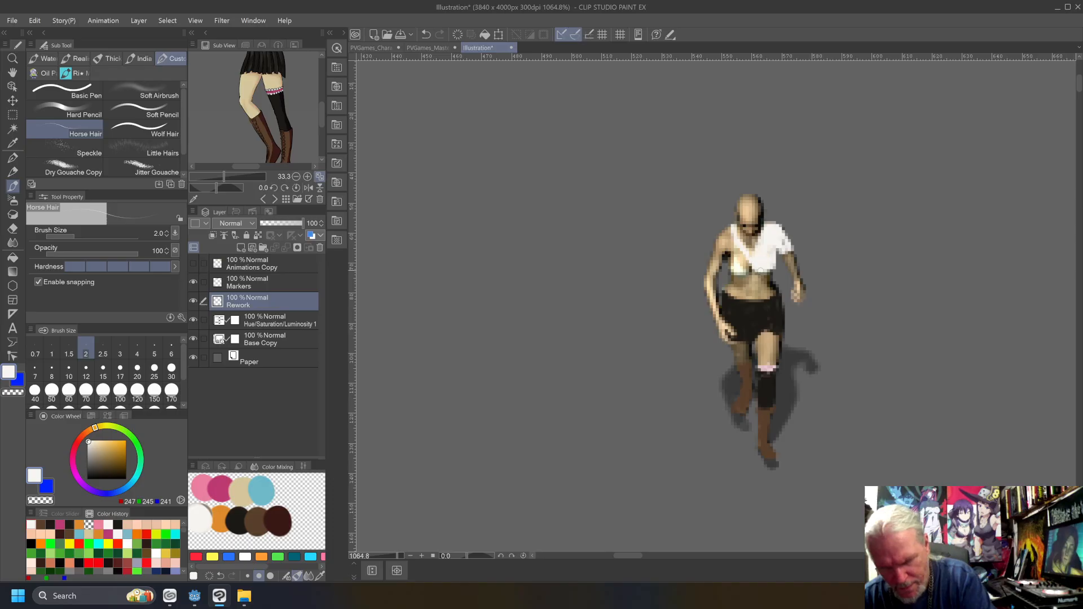
mouse_move(742, 267)
mouse_down()
mouse_move(724, 237)
mouse_move(714, 265)
mouse_move(725, 251)
mouse_move(721, 272)
mouse_move(725, 248)
mouse_up()
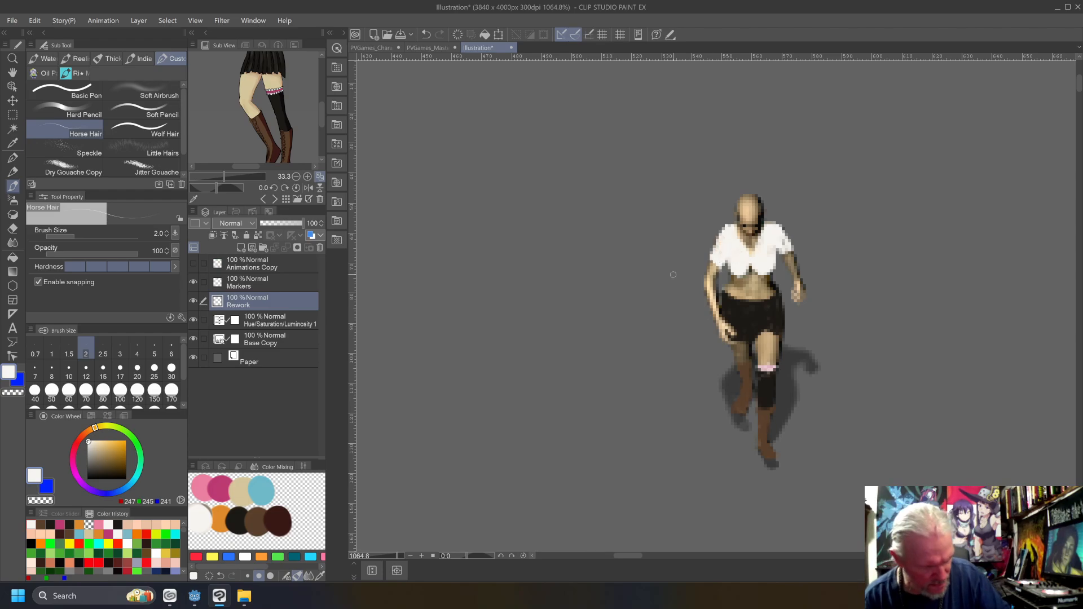
Dot orange tie accents down the centre of the fourth sprite's shirt and trim them with off-white.
click(231, 508)
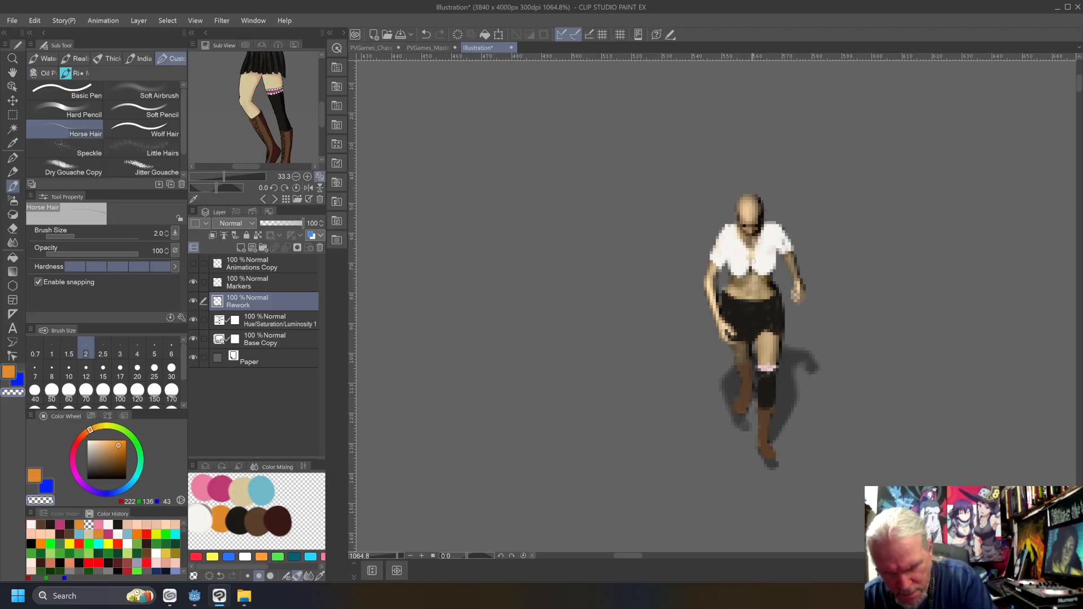
click(229, 513)
click(751, 258)
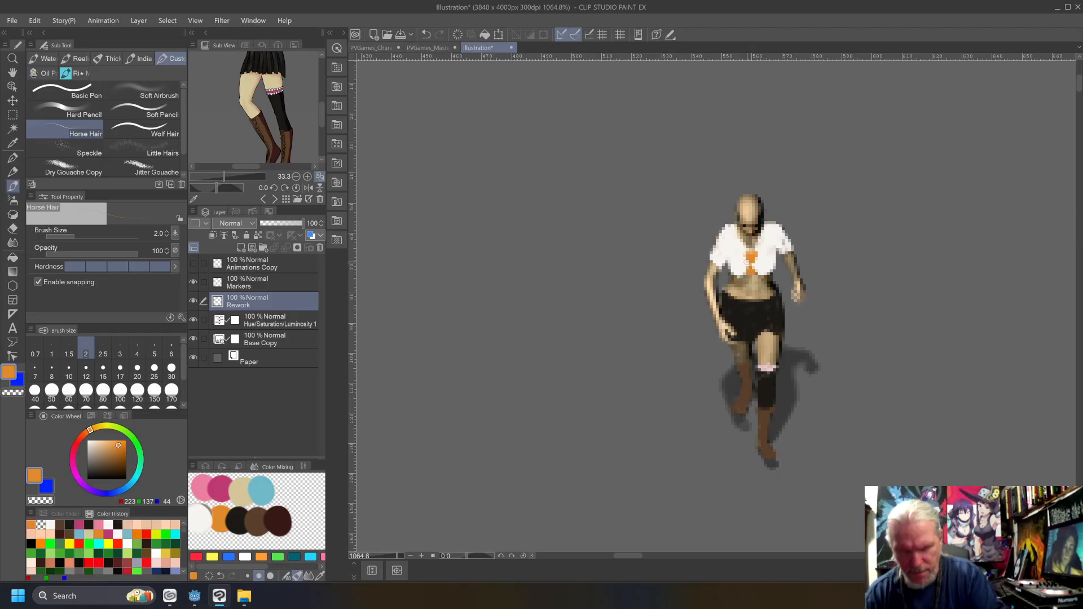
click(200, 514)
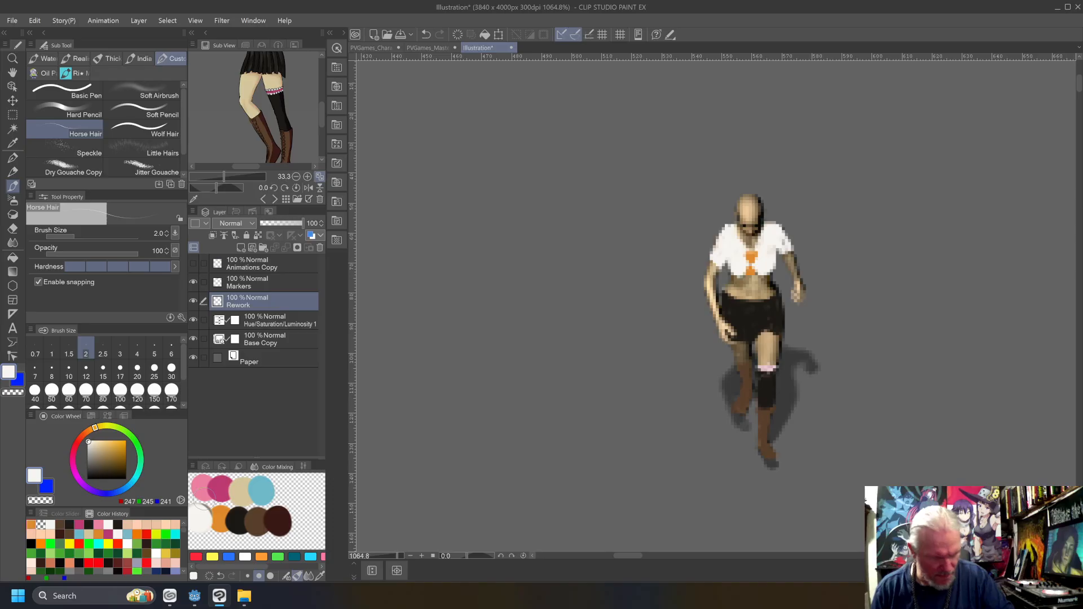
click(748, 269)
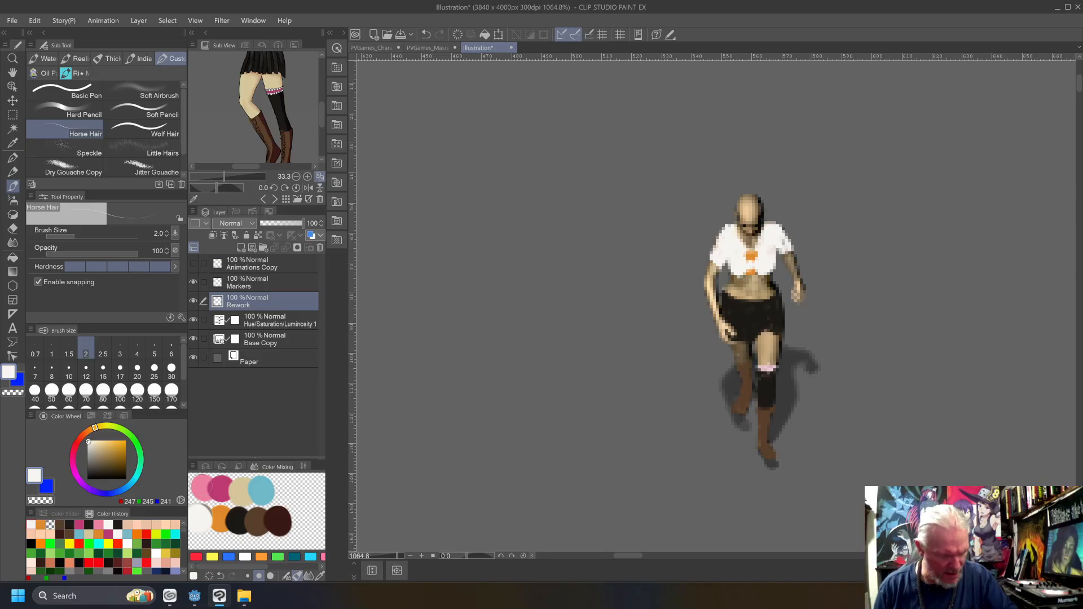
Paint light pink hair with side pigtails on the fourth sprite's head and add magenta accents where the pigtails start.
alt+click(202, 487)
mouse_move(761, 213)
mouse_down()
mouse_move(737, 207)
mouse_move(760, 207)
mouse_move(746, 216)
mouse_move(746, 201)
mouse_move(760, 198)
mouse_move(745, 207)
mouse_move(768, 204)
mouse_move(779, 219)
mouse_move(776, 208)
mouse_move(722, 220)
mouse_move(725, 230)
mouse_up()
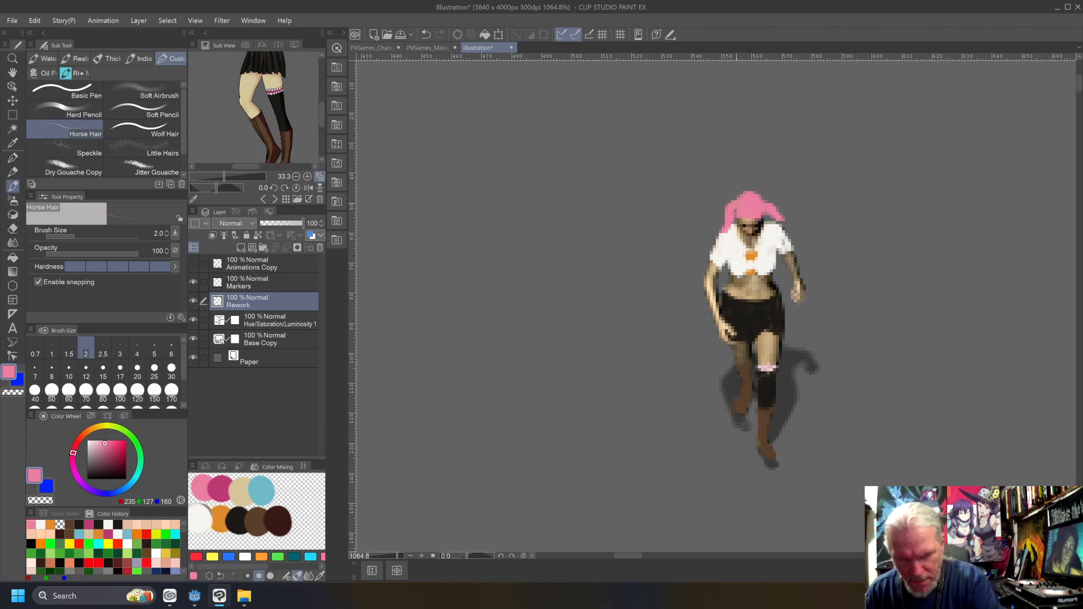
click(214, 480)
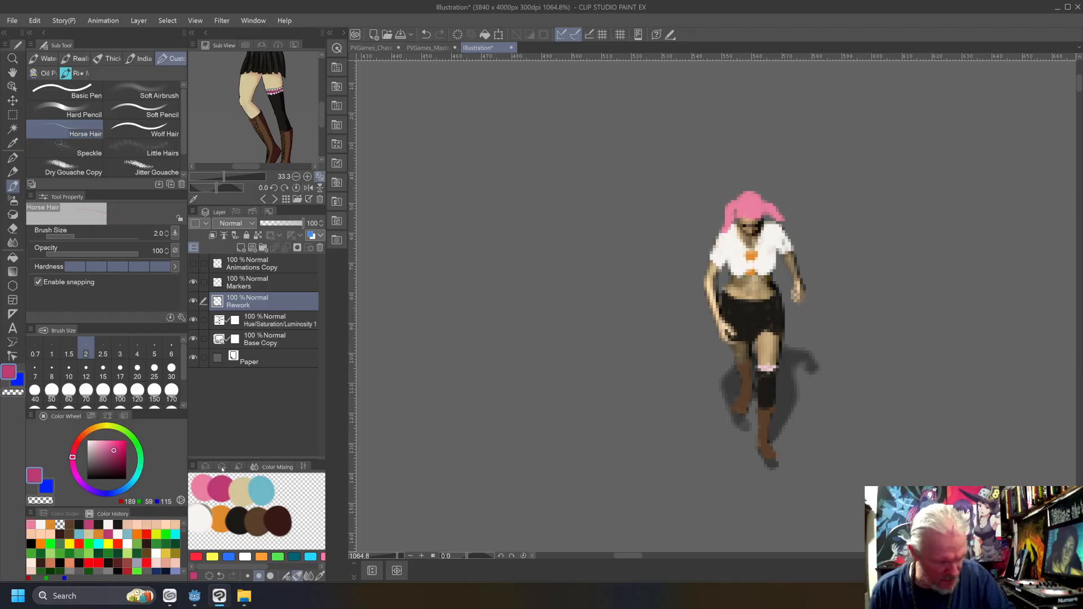
drag(735, 202, 764, 214)
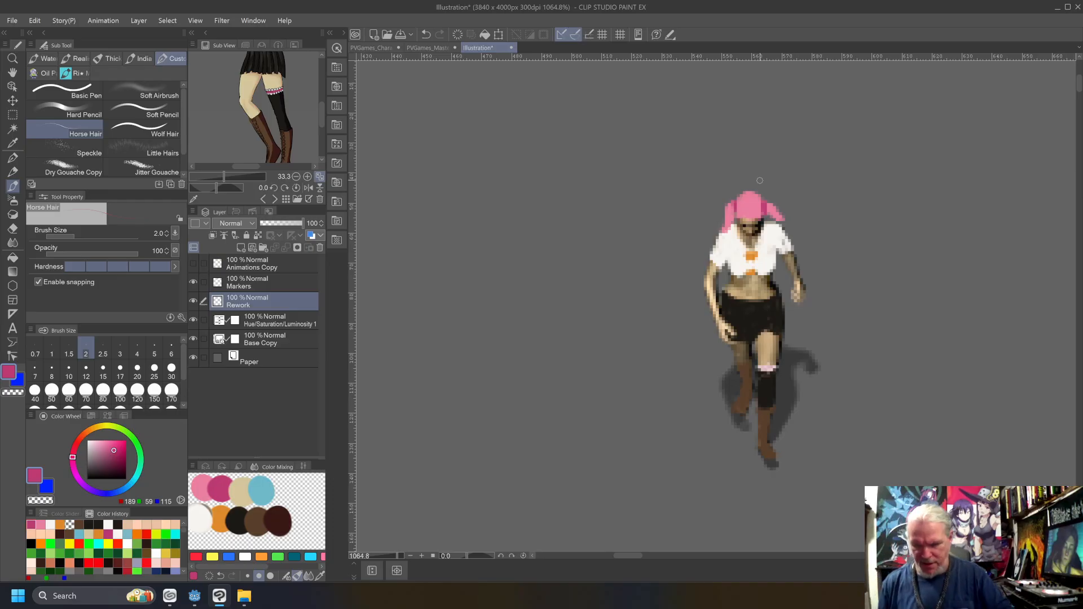
Paint light pink hair with two side pigtails on the fifth sprite's head, adding magenta accents where the pigtails start.
drag(925, 351, 476, 283)
mouse_move(617, 297)
mouse_down()
mouse_move(660, 361)
mouse_move(591, 322)
mouse_move(599, 328)
mouse_move(595, 310)
mouse_up()
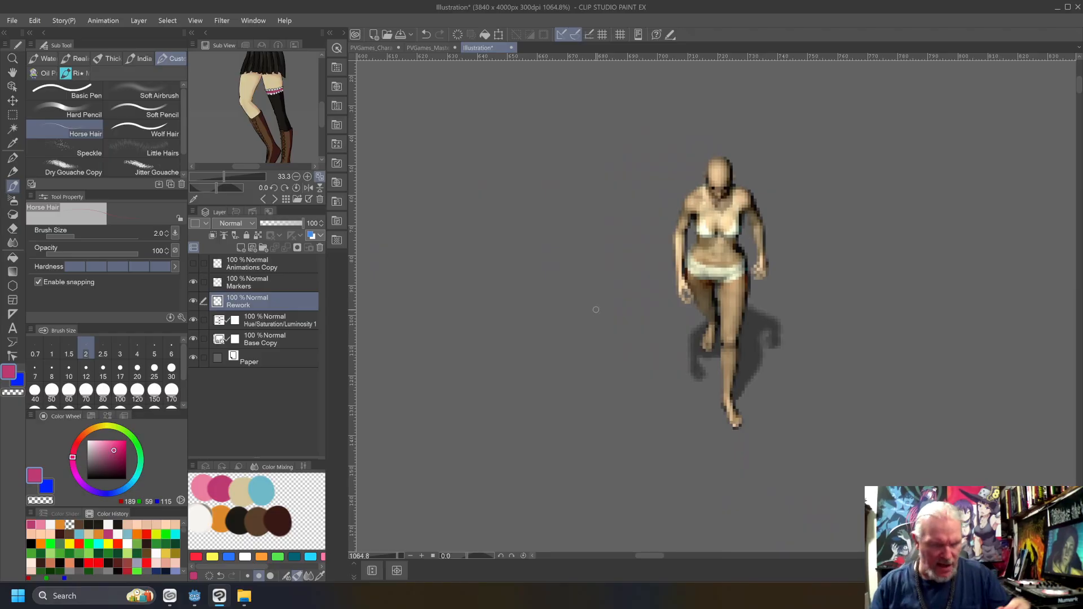
click(209, 481)
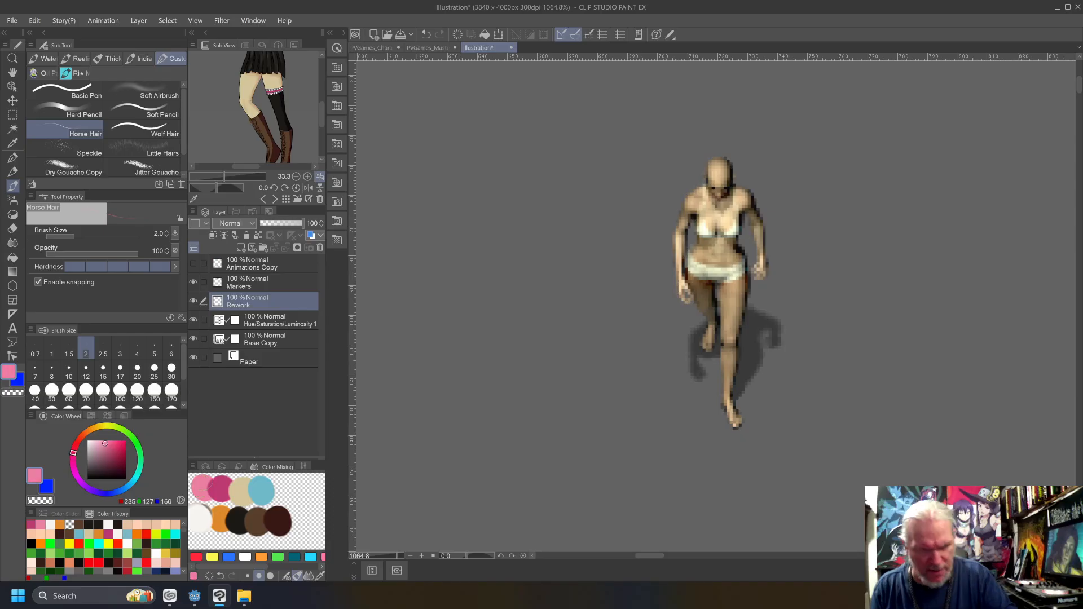
drag(725, 164, 708, 176)
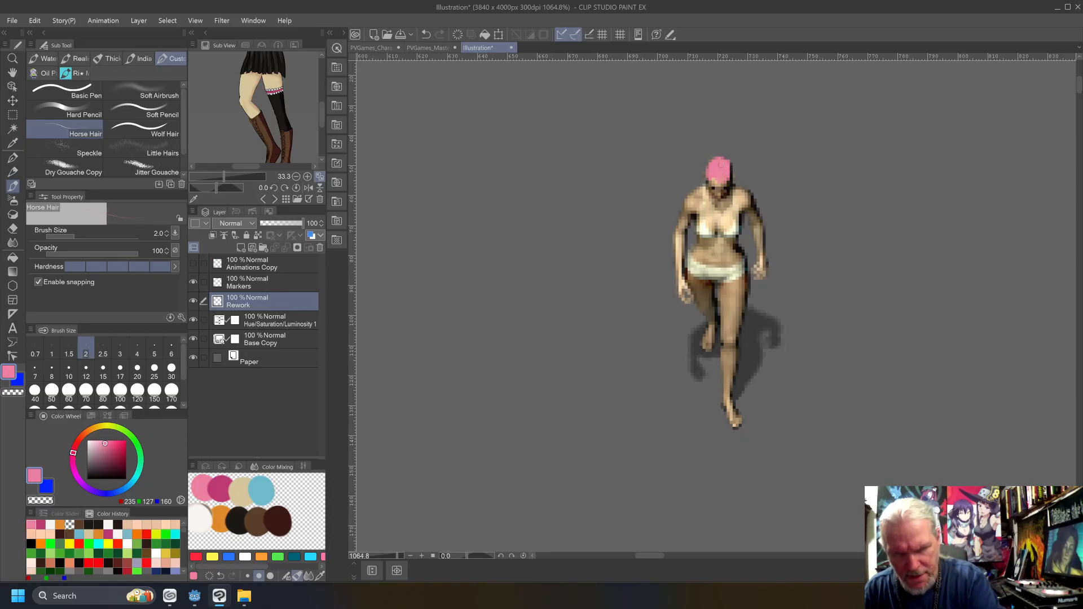
mouse_move(705, 172)
mouse_down()
mouse_move(723, 156)
mouse_move(730, 181)
mouse_up()
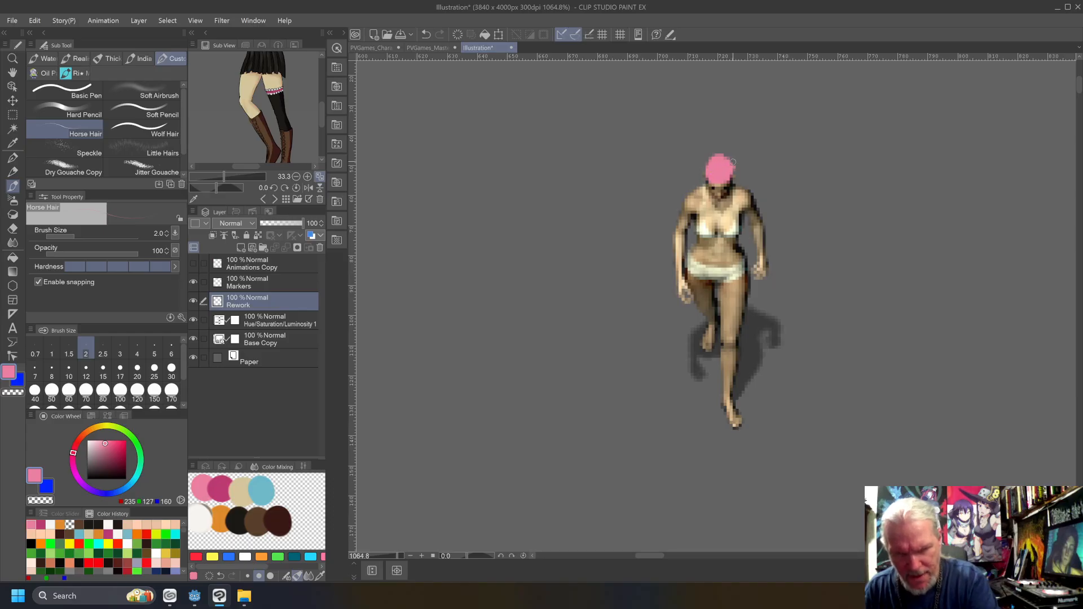
mouse_move(742, 172)
mouse_down()
mouse_move(749, 191)
mouse_move(699, 180)
mouse_move(689, 191)
mouse_up()
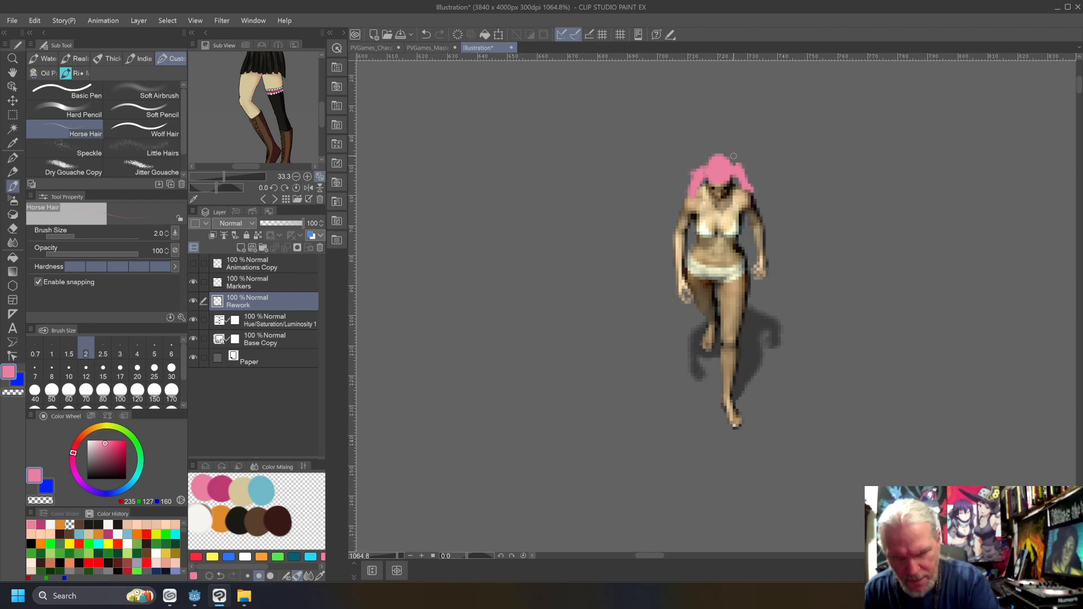
click(220, 486)
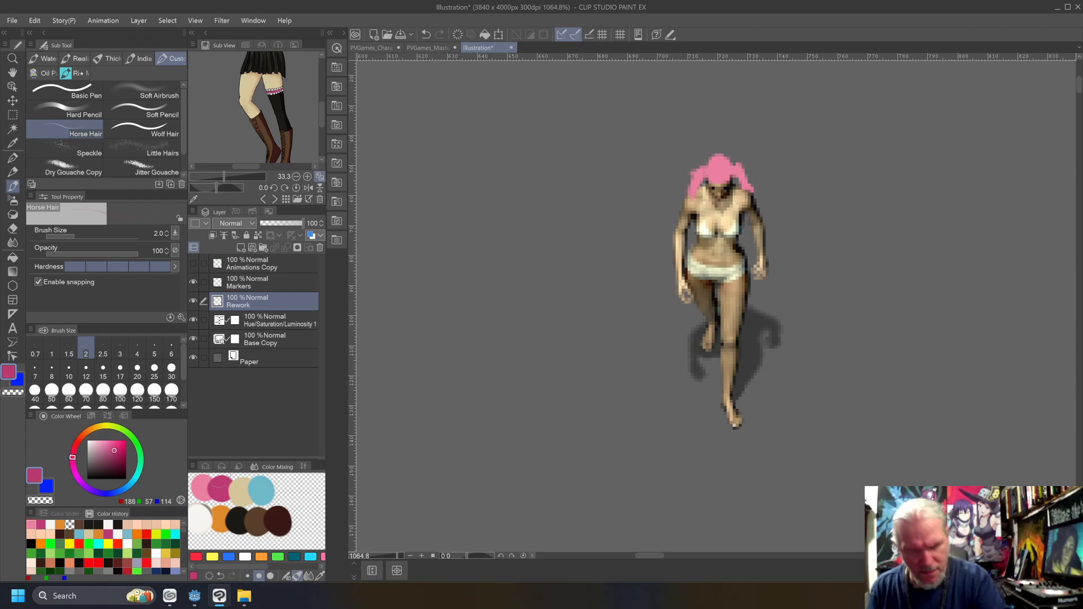
drag(735, 165, 732, 176)
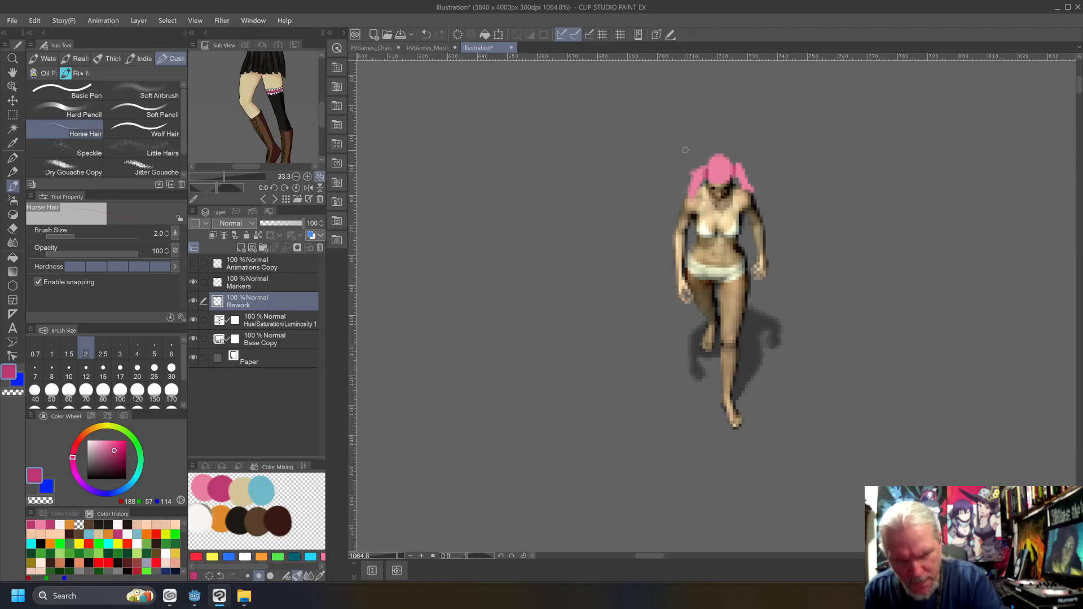
click(202, 492)
drag(697, 194, 690, 202)
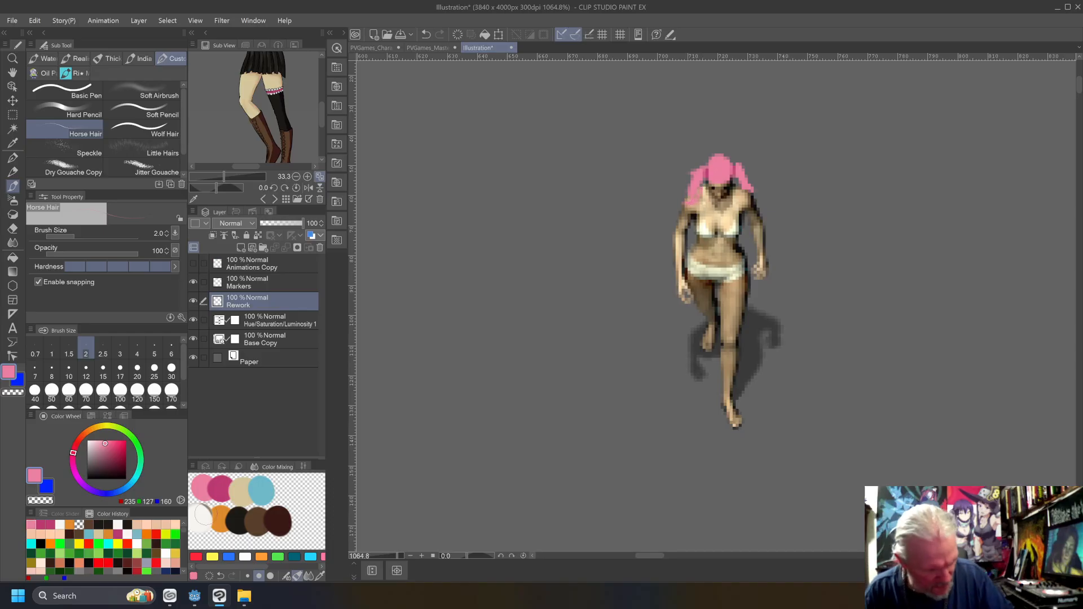
Paint an off-white cropped short-sleeved shirt on the fifth sprite and add an orange tie down its centre.
click(201, 512)
mouse_move(702, 192)
mouse_down()
mouse_move(687, 223)
mouse_move(697, 204)
mouse_move(685, 214)
mouse_move(682, 205)
mouse_move(679, 217)
mouse_move(703, 189)
mouse_move(719, 231)
mouse_up()
mouse_move(736, 193)
mouse_down()
mouse_move(723, 218)
mouse_move(747, 198)
mouse_move(758, 222)
mouse_move(747, 198)
mouse_move(757, 218)
mouse_move(745, 209)
mouse_move(736, 229)
mouse_move(731, 212)
mouse_move(724, 235)
mouse_move(700, 235)
mouse_move(707, 206)
mouse_up()
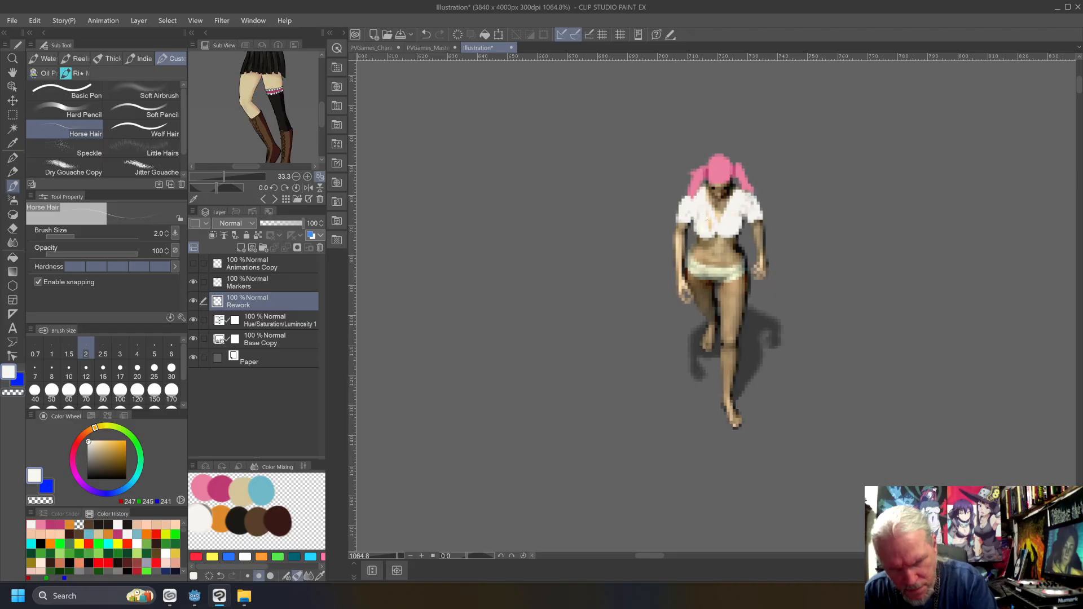
click(226, 517)
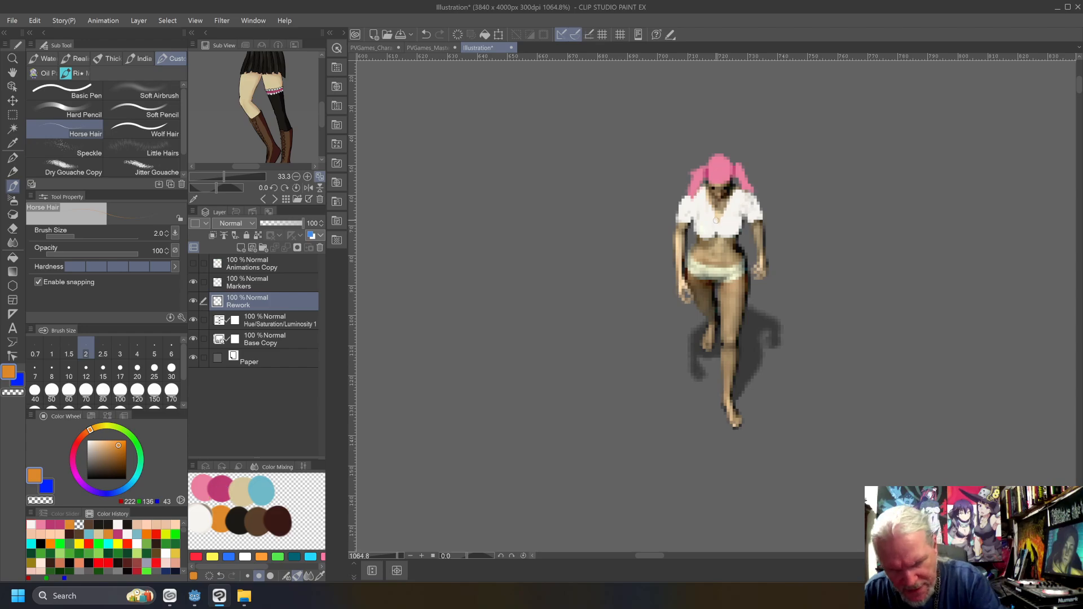
drag(717, 218, 717, 224)
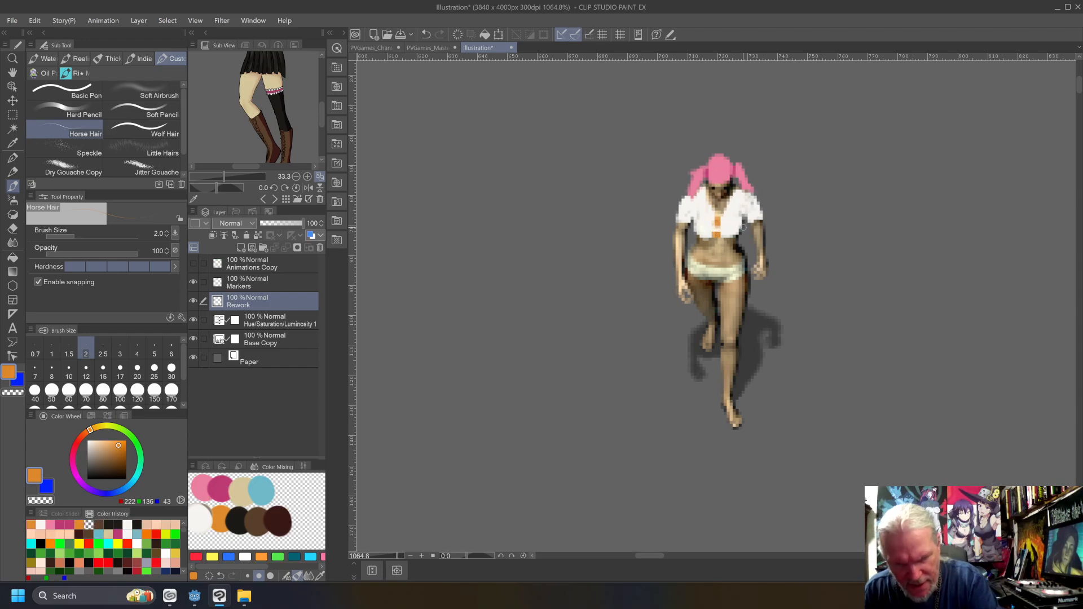
Paint a short near-black skirt over the fifth sprite's hips and brown boots on both lower legs.
click(238, 518)
mouse_move(689, 262)
mouse_down()
mouse_move(744, 260)
mouse_move(696, 260)
mouse_move(742, 264)
mouse_move(744, 302)
mouse_move(726, 294)
mouse_move(738, 287)
mouse_move(723, 295)
mouse_move(743, 275)
mouse_move(735, 288)
mouse_move(733, 272)
mouse_move(729, 291)
mouse_move(729, 274)
mouse_move(740, 285)
mouse_move(742, 272)
mouse_move(721, 273)
mouse_move(727, 291)
mouse_move(716, 280)
mouse_move(714, 296)
mouse_move(693, 280)
mouse_up()
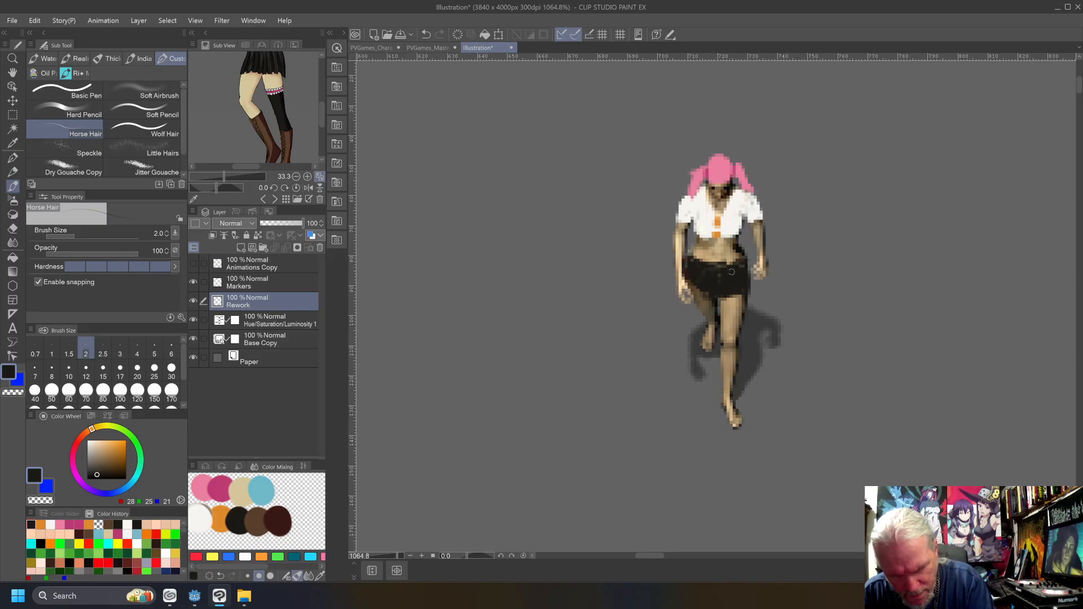
alt+click(260, 519)
click(710, 313)
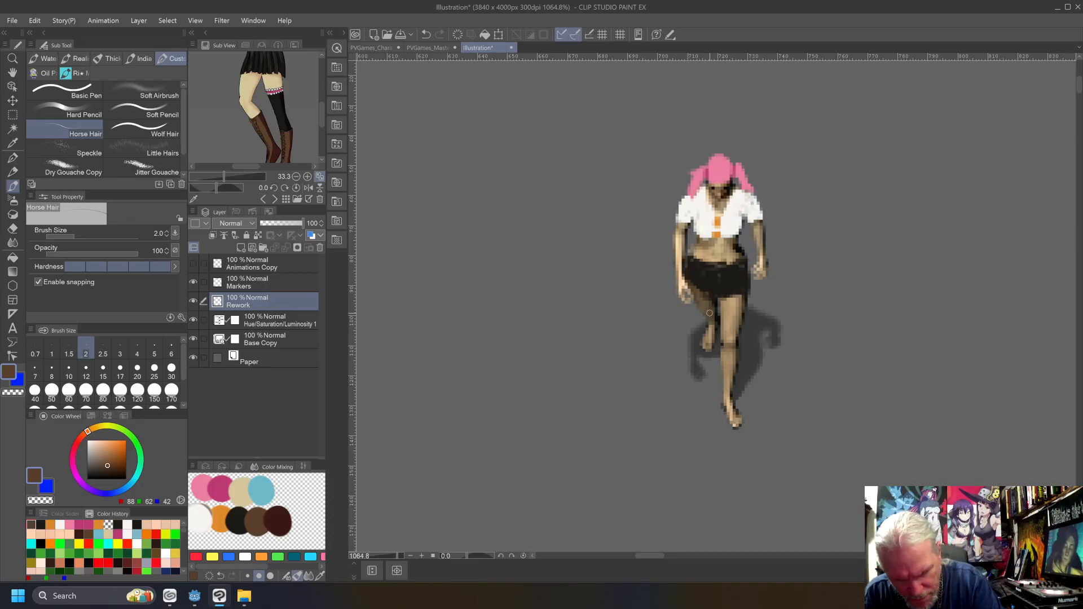
drag(711, 323, 709, 338)
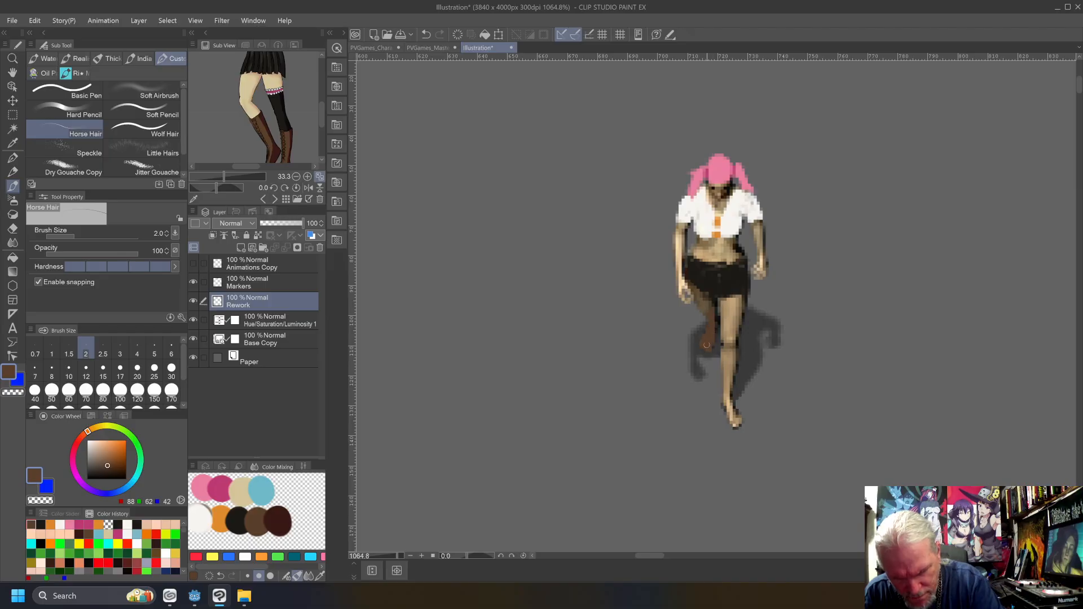
mouse_move(729, 365)
mouse_down()
mouse_move(725, 408)
mouse_move(739, 422)
mouse_move(725, 403)
mouse_up()
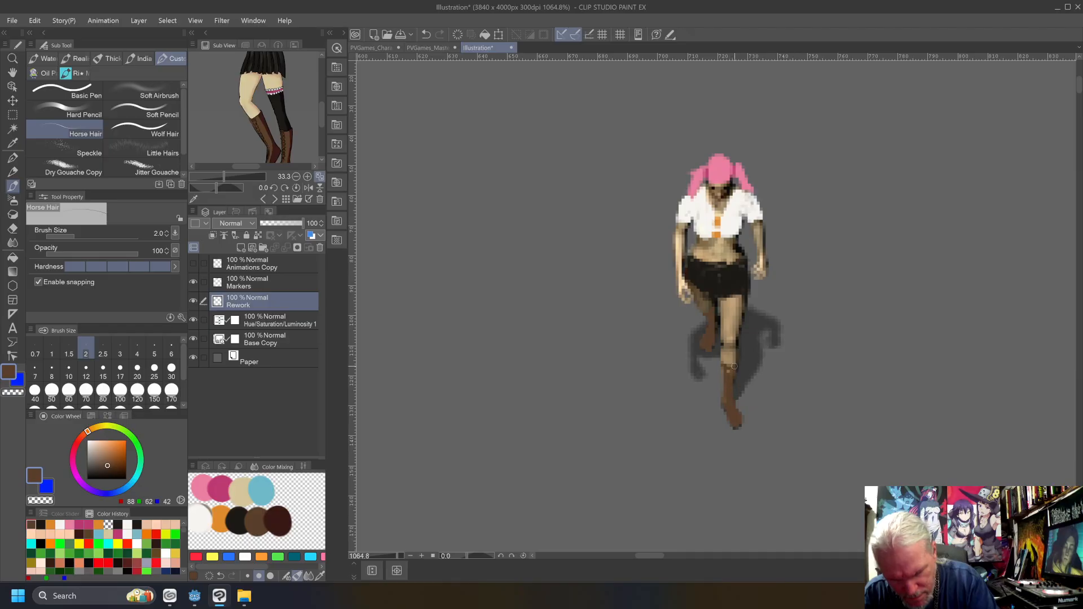
drag(724, 367, 734, 365)
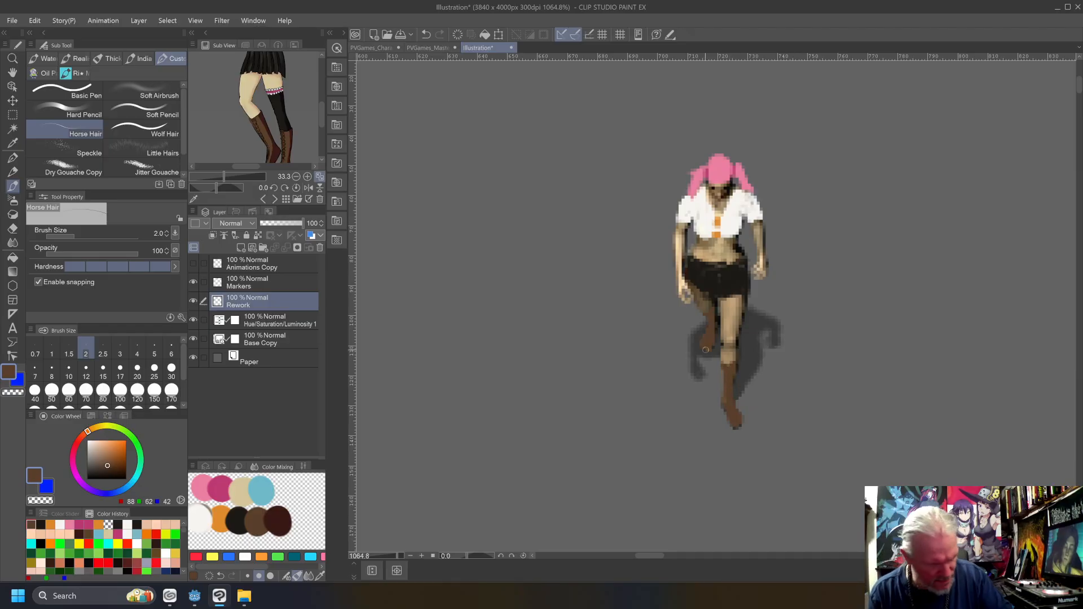
Paint a near-black stocking above the fifth sprite's front boot and top it with an off-white band dotted with magenta.
click(239, 520)
mouse_move(735, 364)
mouse_down()
mouse_move(726, 328)
mouse_move(724, 357)
mouse_move(729, 333)
mouse_up()
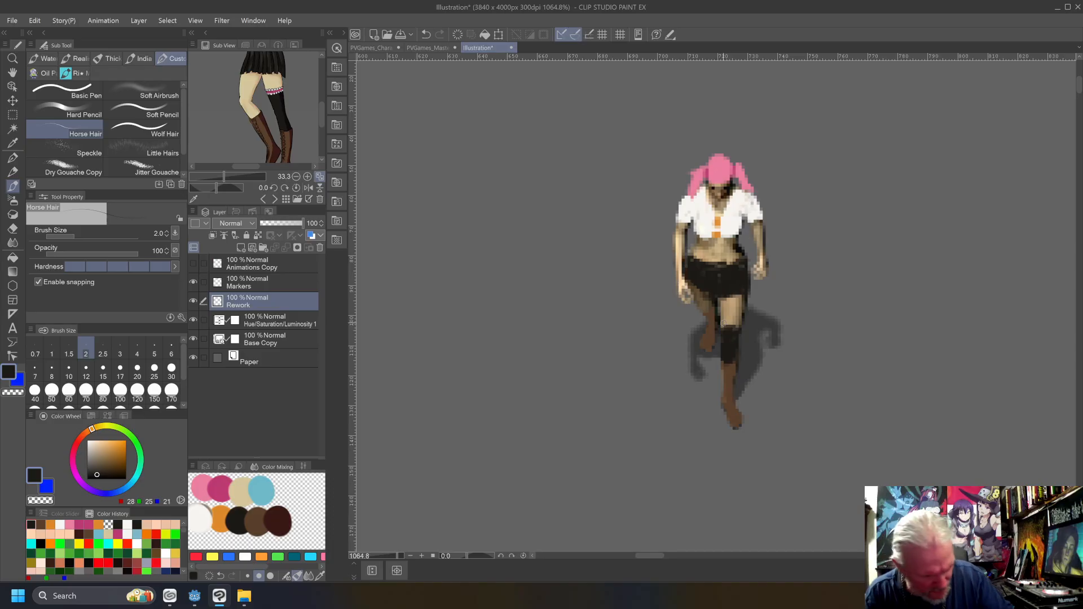
click(201, 513)
mouse_move(738, 327)
mouse_down()
mouse_move(724, 328)
mouse_move(736, 328)
mouse_up()
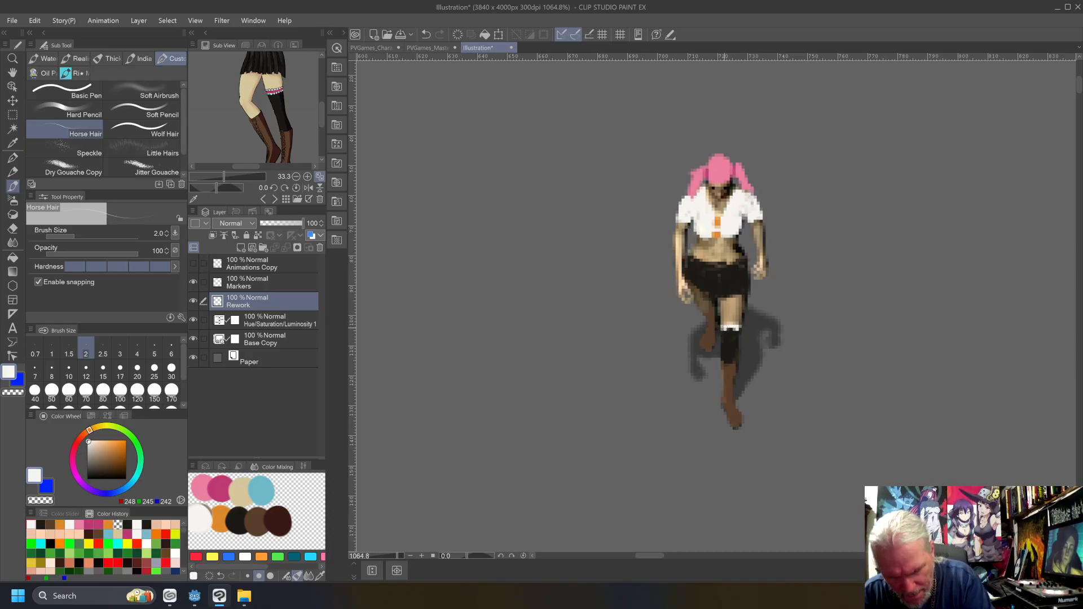
click(220, 490)
drag(738, 326, 723, 329)
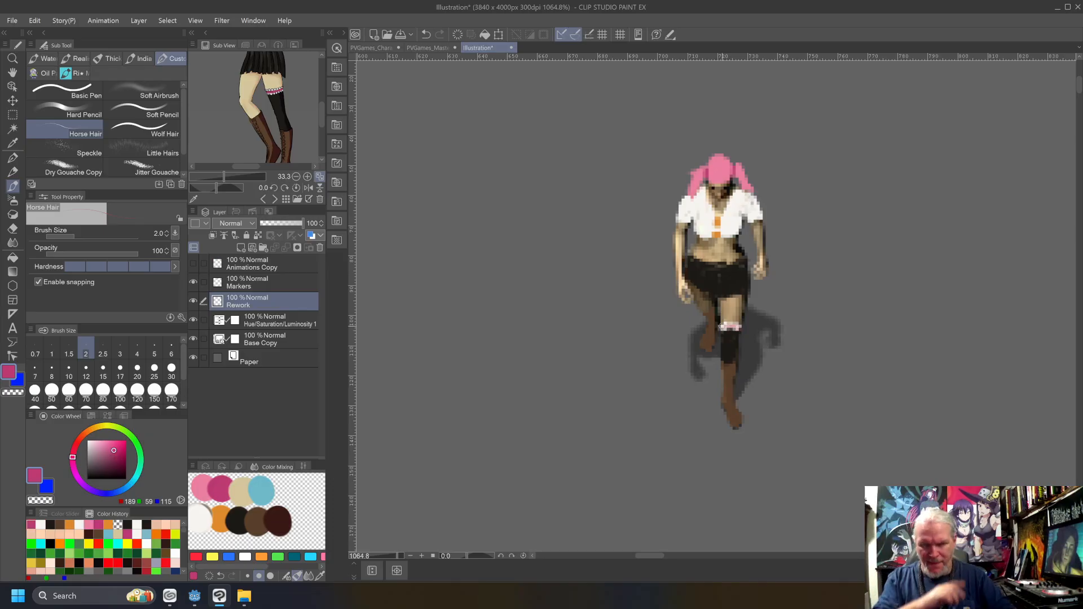
Paint light pink hair with side pigtails on the sixth sprite's head and accent the pigtail bases in magenta.
drag(802, 460, 575, 434)
mouse_move(775, 435)
mouse_down()
mouse_move(549, 408)
mouse_move(499, 430)
mouse_up()
mouse_move(550, 423)
mouse_down()
mouse_move(502, 421)
mouse_move(485, 440)
mouse_move(437, 431)
mouse_move(640, 457)
mouse_up()
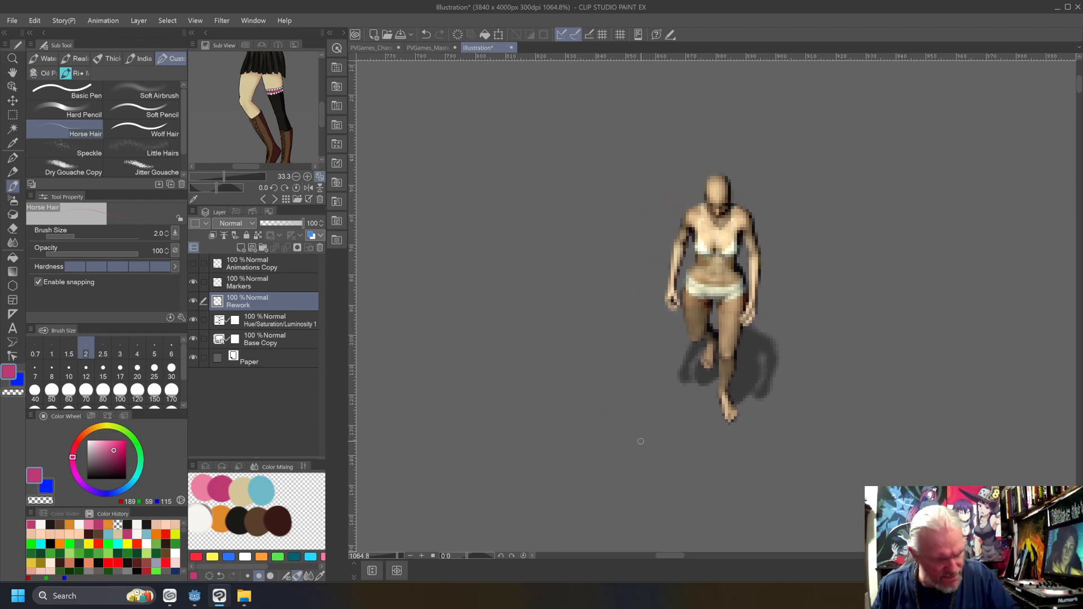
alt+click(207, 489)
mouse_move(724, 178)
mouse_down()
mouse_move(729, 194)
mouse_move(712, 184)
mouse_up()
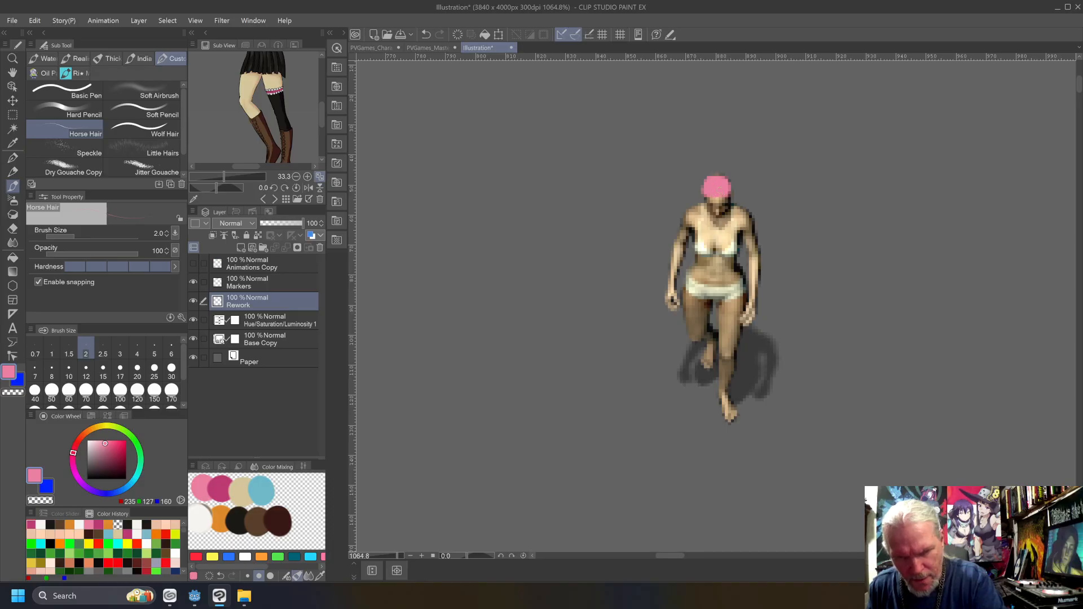
drag(725, 175, 727, 177)
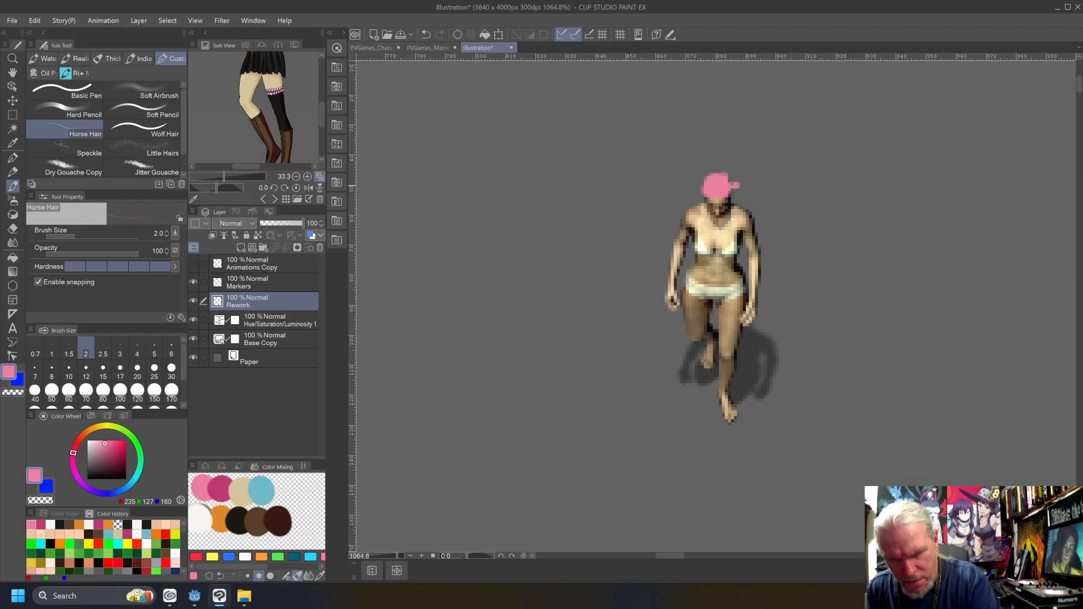
drag(740, 190, 748, 209)
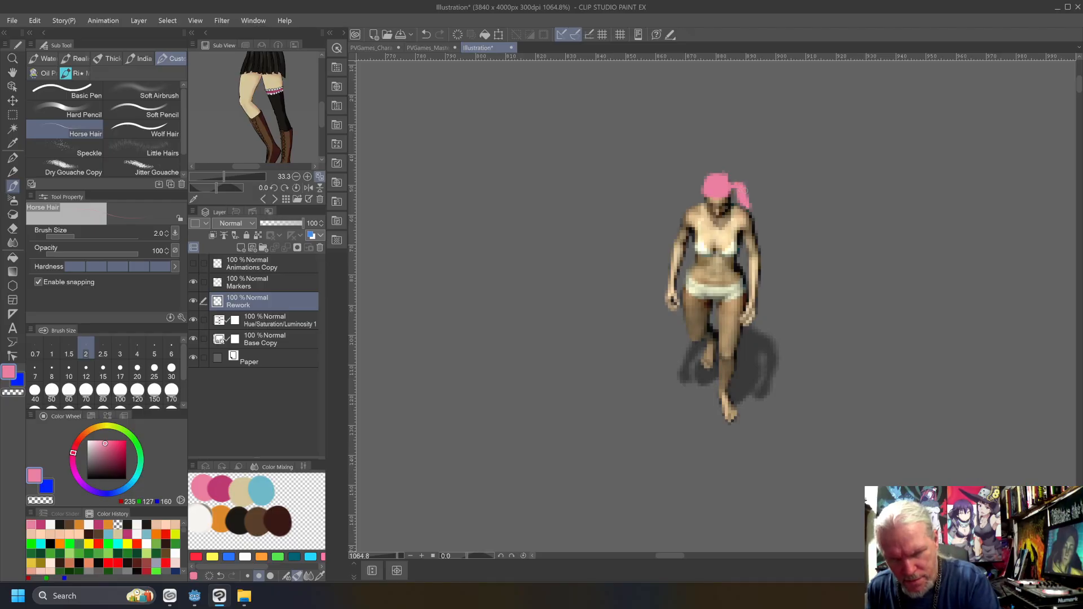
drag(696, 188, 696, 196)
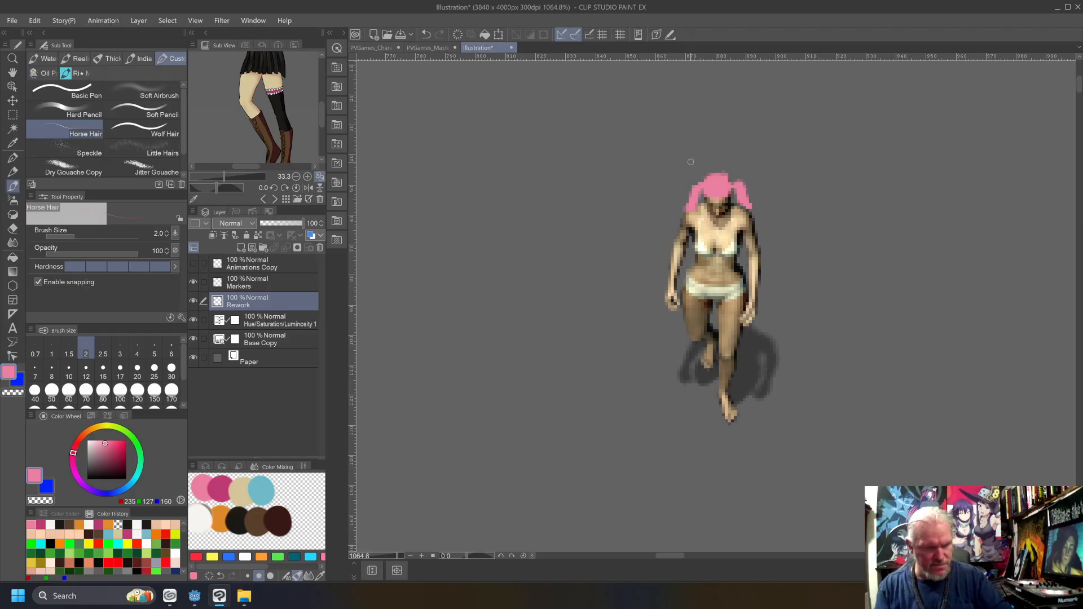
click(224, 487)
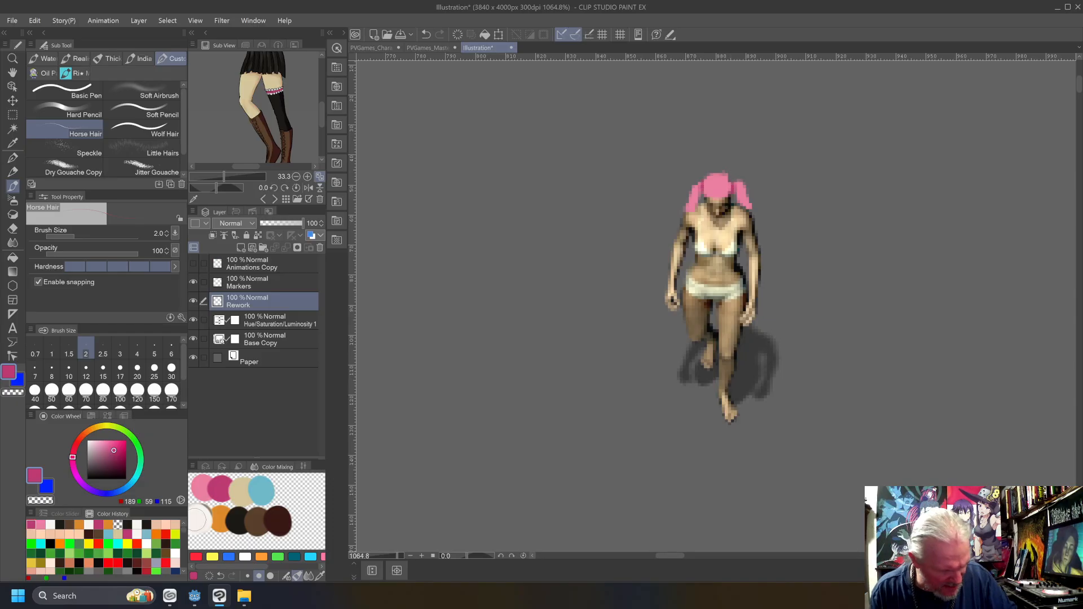
Paint an off-white cropped shirt over the sixth sprite's chest and shoulders and dot orange tie accents down its centre.
click(198, 513)
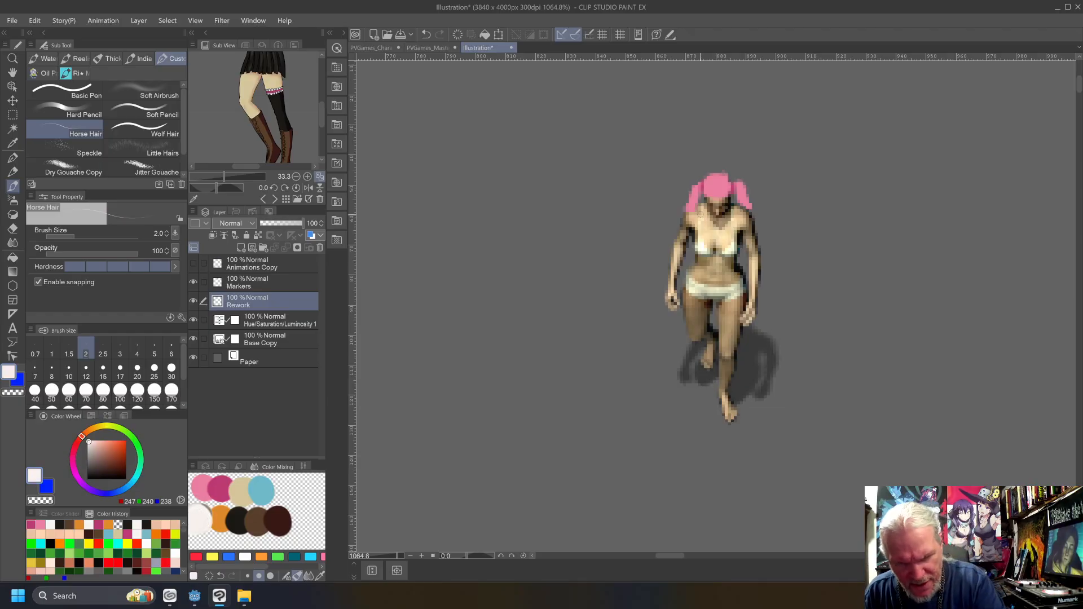
mouse_move(698, 206)
mouse_down()
mouse_move(719, 242)
mouse_move(703, 252)
mouse_move(702, 215)
mouse_move(679, 227)
mouse_up()
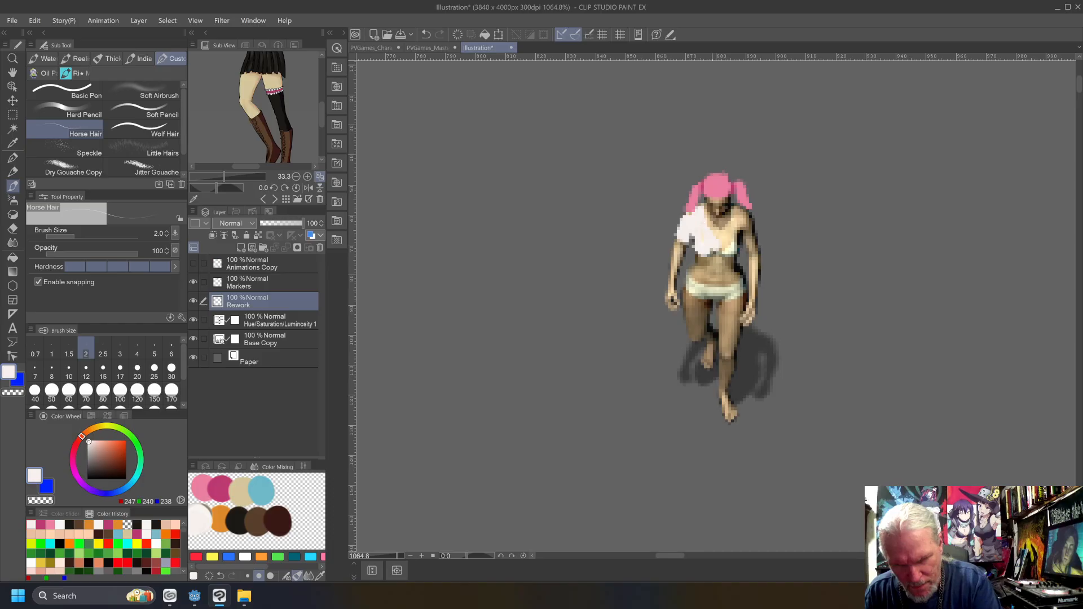
mouse_move(736, 206)
mouse_down()
mouse_move(715, 236)
mouse_move(730, 239)
mouse_move(726, 253)
mouse_move(734, 247)
mouse_move(729, 256)
mouse_move(717, 240)
mouse_move(712, 252)
mouse_move(738, 220)
mouse_move(748, 235)
mouse_move(761, 229)
mouse_move(743, 212)
mouse_move(738, 236)
mouse_up()
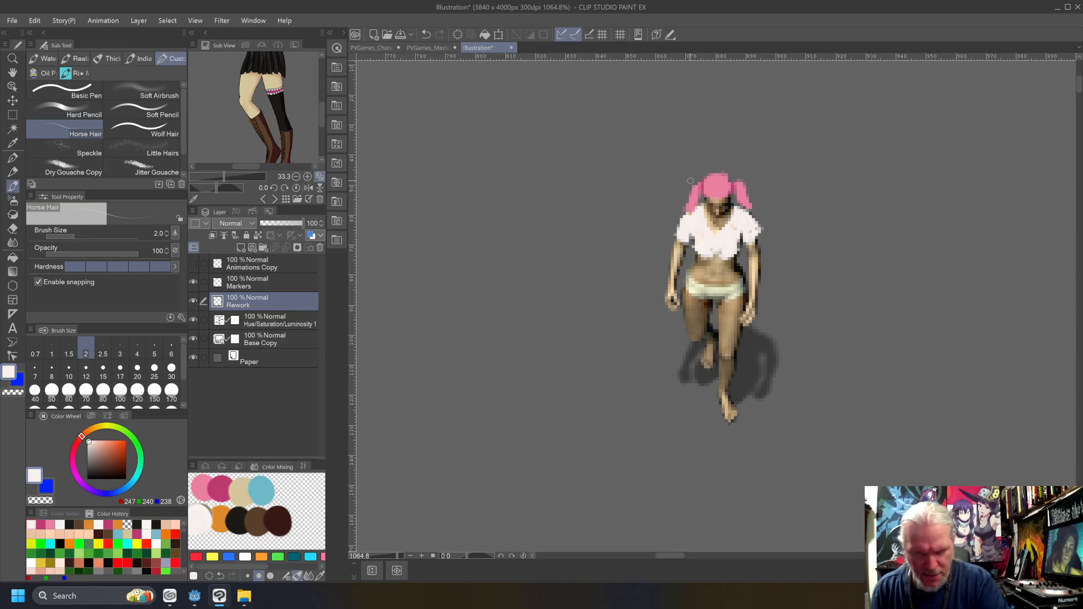
click(220, 513)
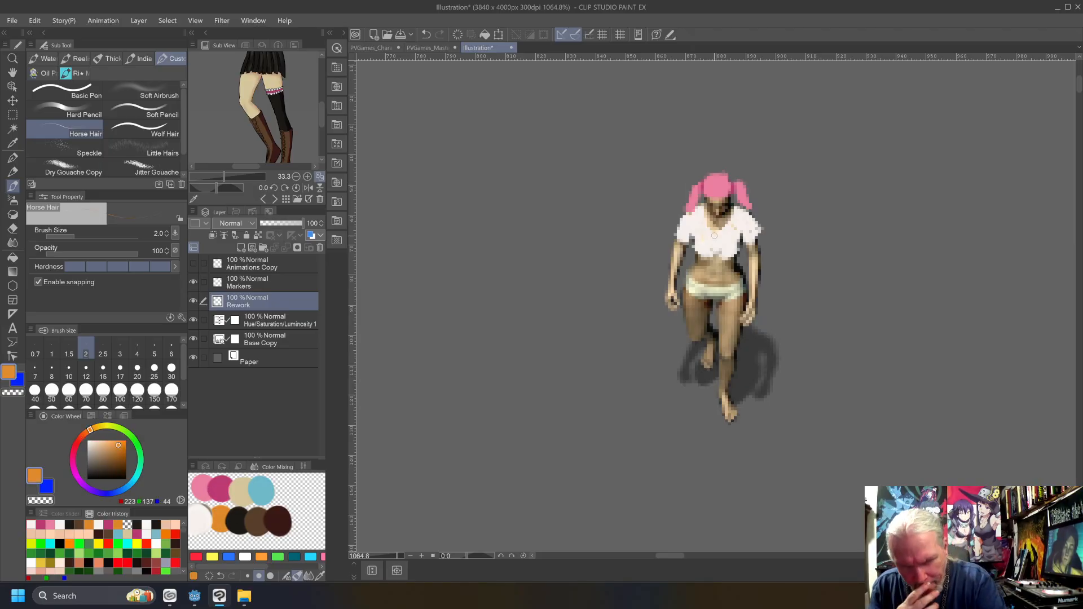
click(716, 253)
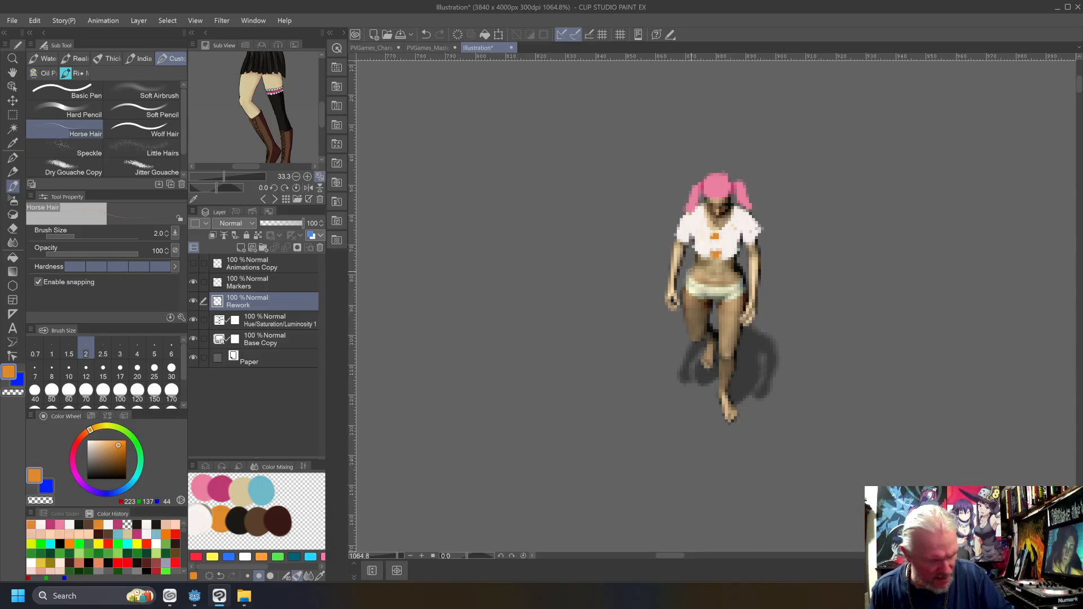
Paint a short near-black skirt on the sixth sprite and cover both of its lower legs with brown boots.
alt+click(237, 518)
mouse_move(742, 281)
mouse_down()
mouse_move(686, 284)
mouse_move(685, 320)
mouse_move(717, 321)
mouse_move(737, 312)
mouse_move(743, 284)
mouse_move(741, 303)
mouse_move(739, 285)
mouse_move(735, 304)
mouse_move(733, 287)
mouse_move(710, 317)
mouse_move(689, 285)
mouse_move(729, 291)
mouse_move(707, 289)
mouse_move(733, 282)
mouse_move(698, 308)
mouse_up()
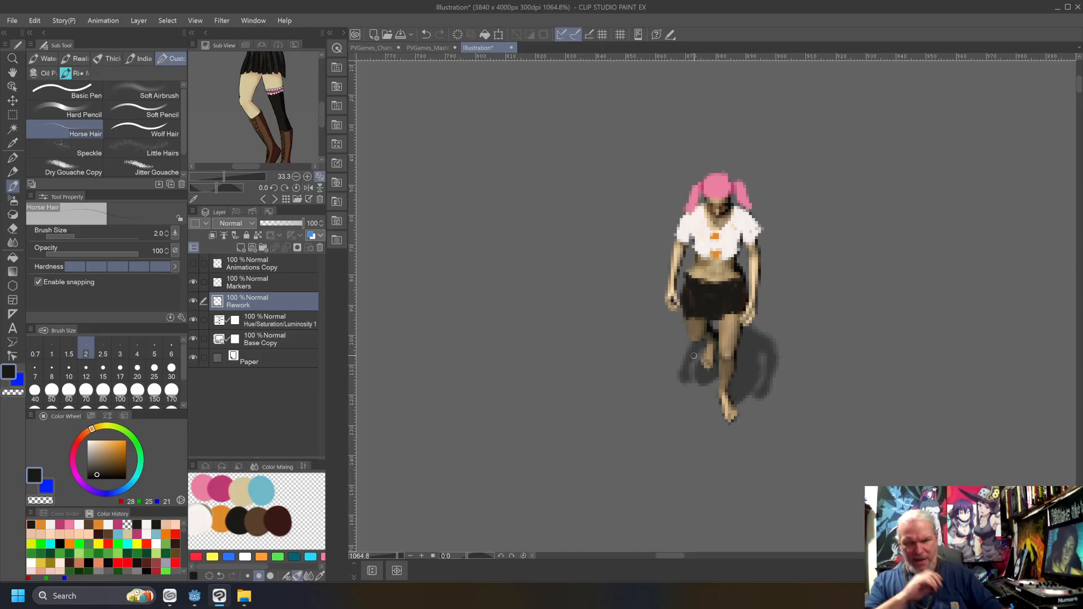
alt+click(256, 518)
drag(712, 342, 708, 365)
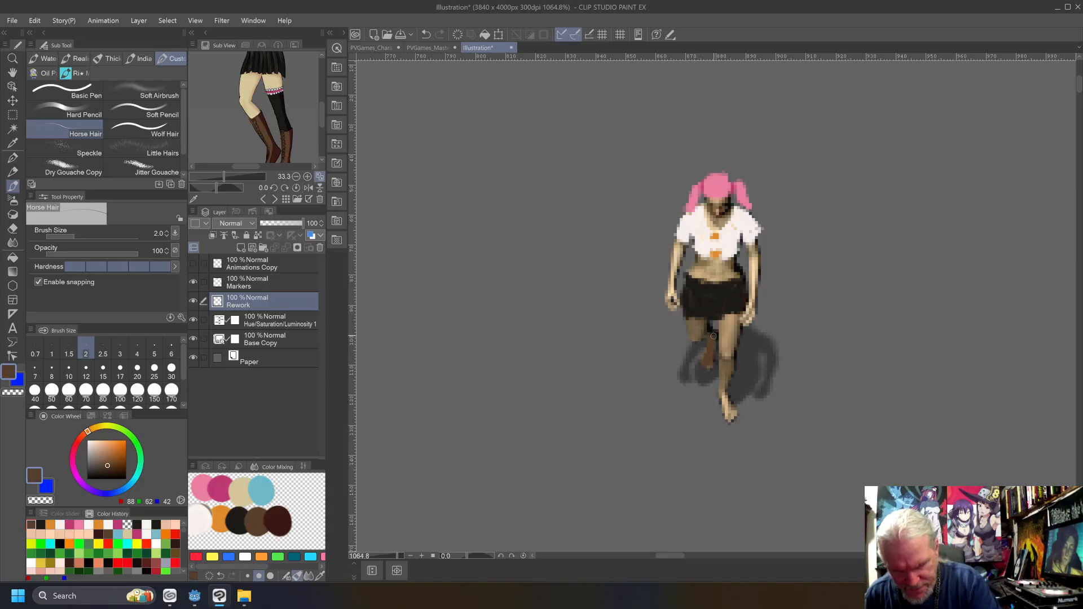
drag(732, 370, 727, 422)
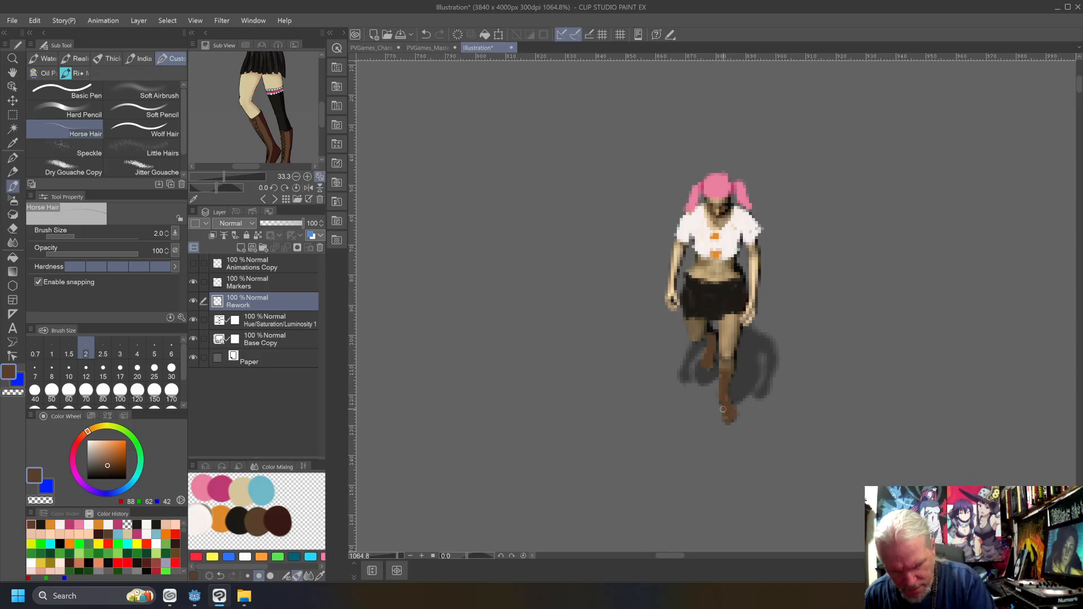
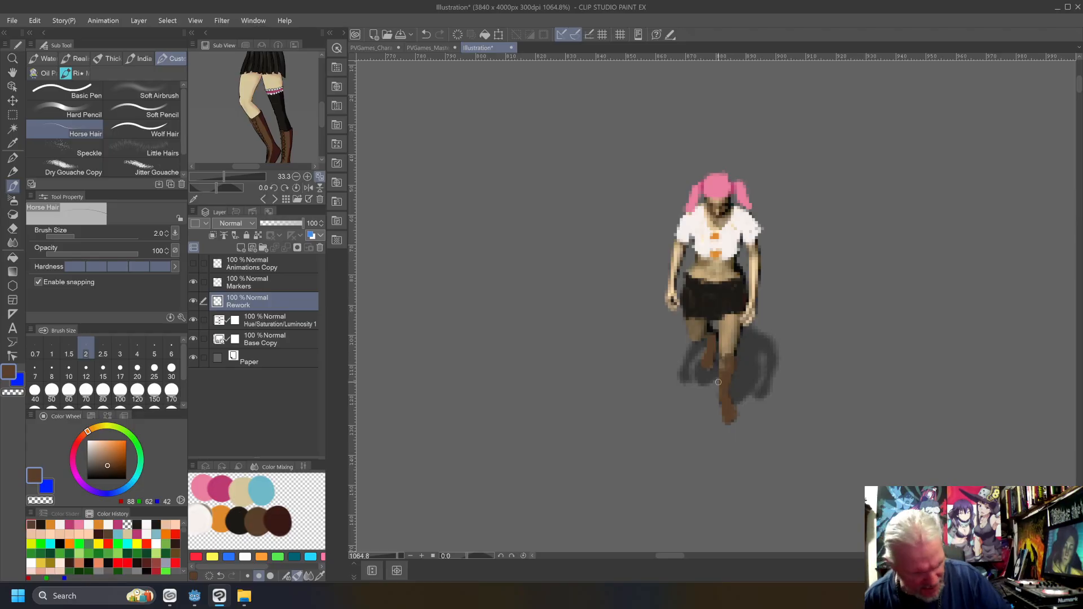
Paint a near-black stocking above the sixth sprite's front boot and top it with an off-white band dotted with magenta.
click(239, 515)
mouse_move(733, 367)
mouse_down()
mouse_move(723, 366)
mouse_move(733, 350)
mouse_move(721, 372)
mouse_move(731, 348)
mouse_up()
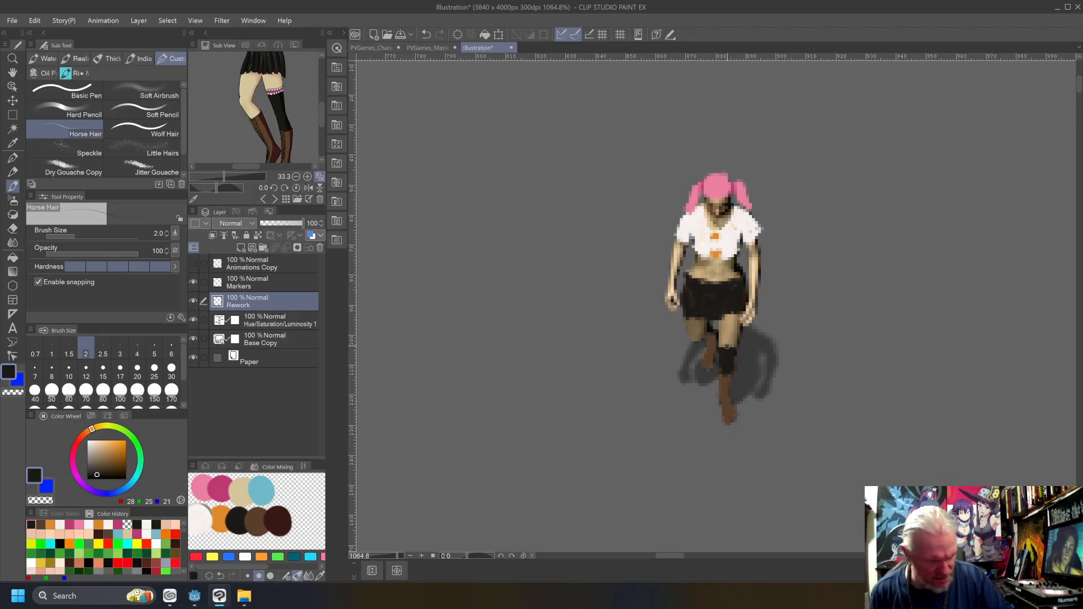
click(203, 516)
drag(735, 347, 728, 346)
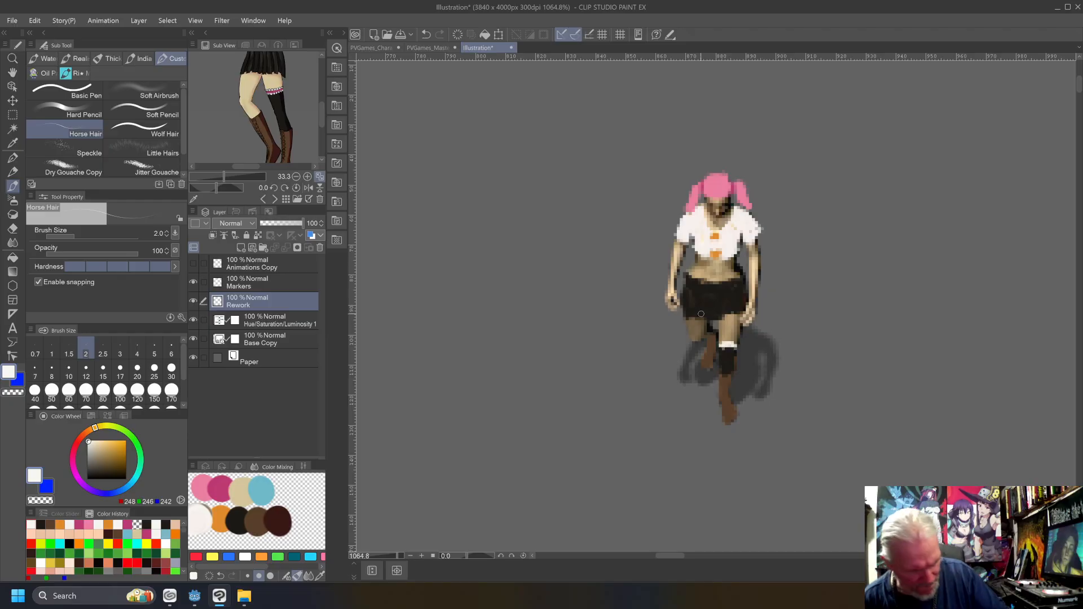
click(223, 485)
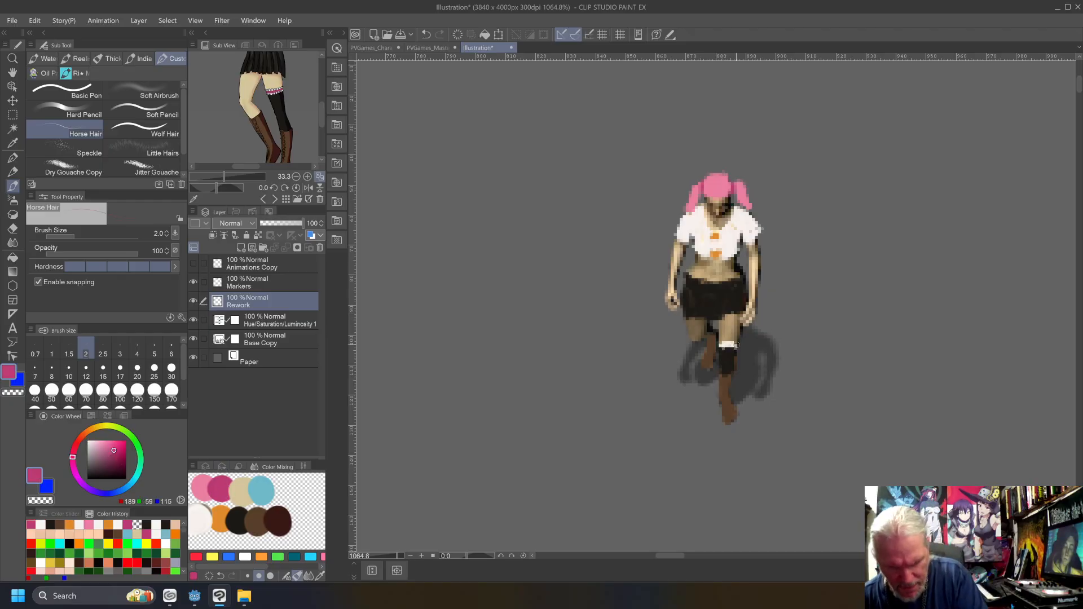
drag(732, 345, 723, 344)
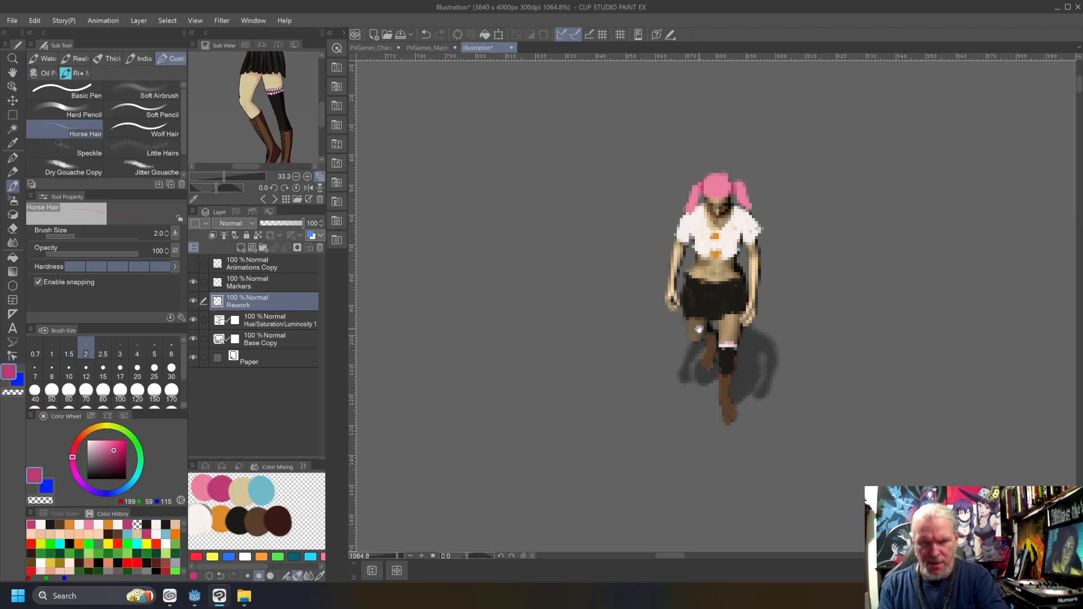
Cover both of the seventh sprite's lower legs and feet with brown boots.
drag(699, 329, 488, 445)
mouse_move(870, 440)
mouse_down()
mouse_move(447, 472)
mouse_move(634, 433)
mouse_move(600, 464)
mouse_move(636, 459)
mouse_move(614, 442)
mouse_move(612, 457)
mouse_move(622, 445)
mouse_up()
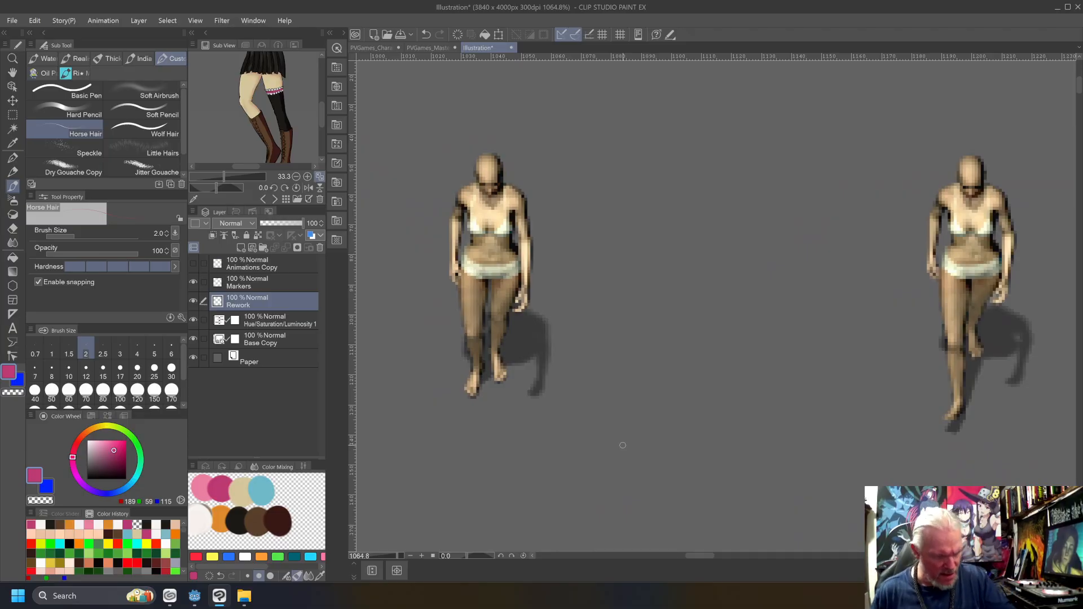
click(277, 522)
drag(477, 346, 478, 382)
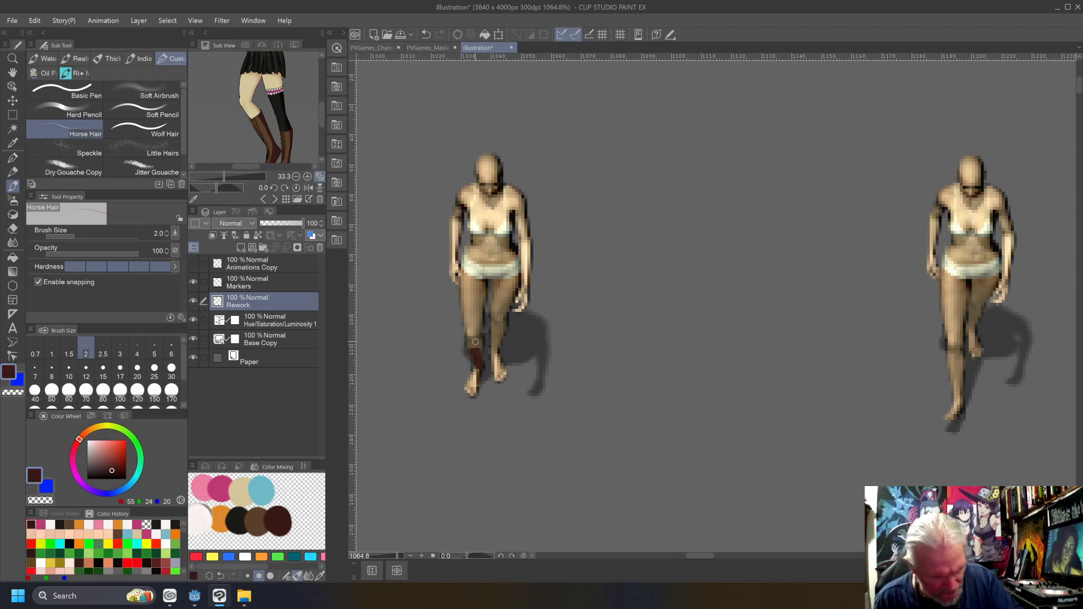
click(252, 521)
mouse_move(479, 349)
mouse_down()
mouse_move(474, 395)
mouse_move(476, 373)
mouse_up()
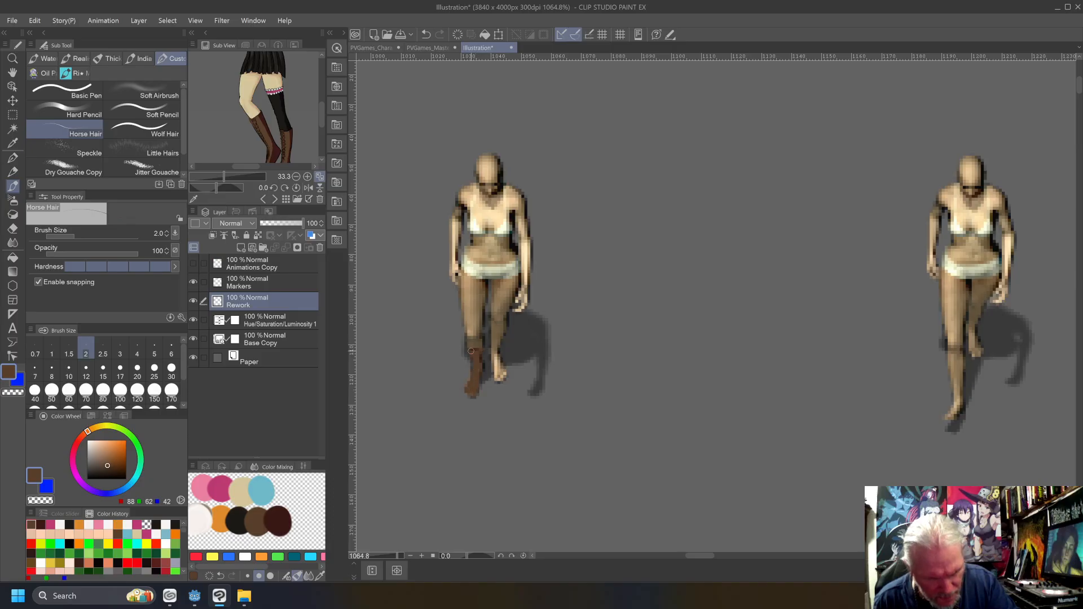
mouse_move(505, 330)
mouse_down()
mouse_move(491, 355)
mouse_move(504, 335)
mouse_move(499, 381)
mouse_move(495, 372)
mouse_up()
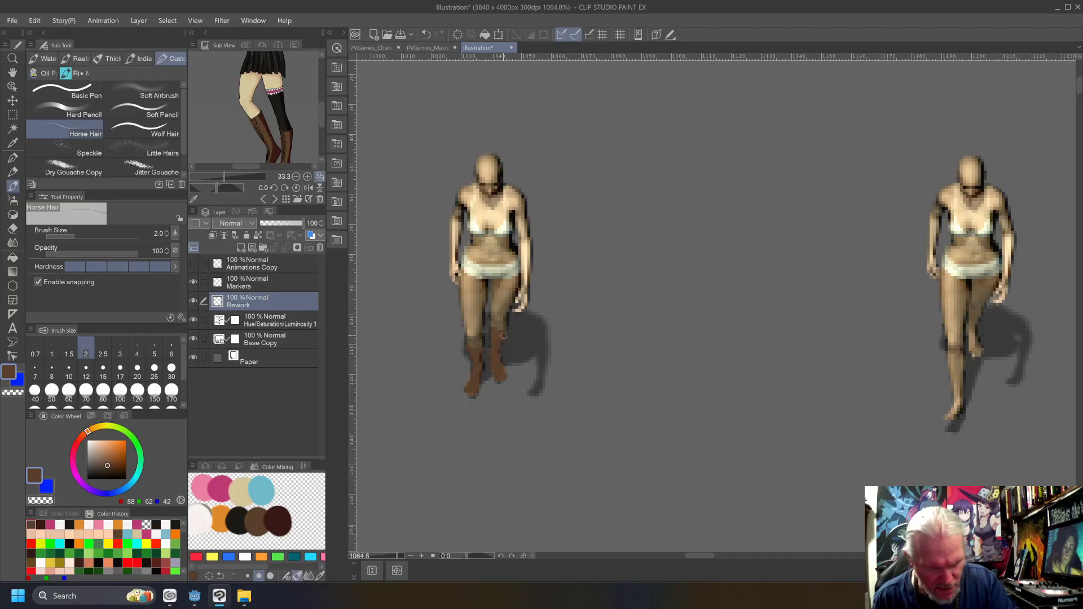
Paint a near-black stocking above the boot on the seventh sprite's rear leg, topped with an off-white band dotted with magenta.
click(244, 520)
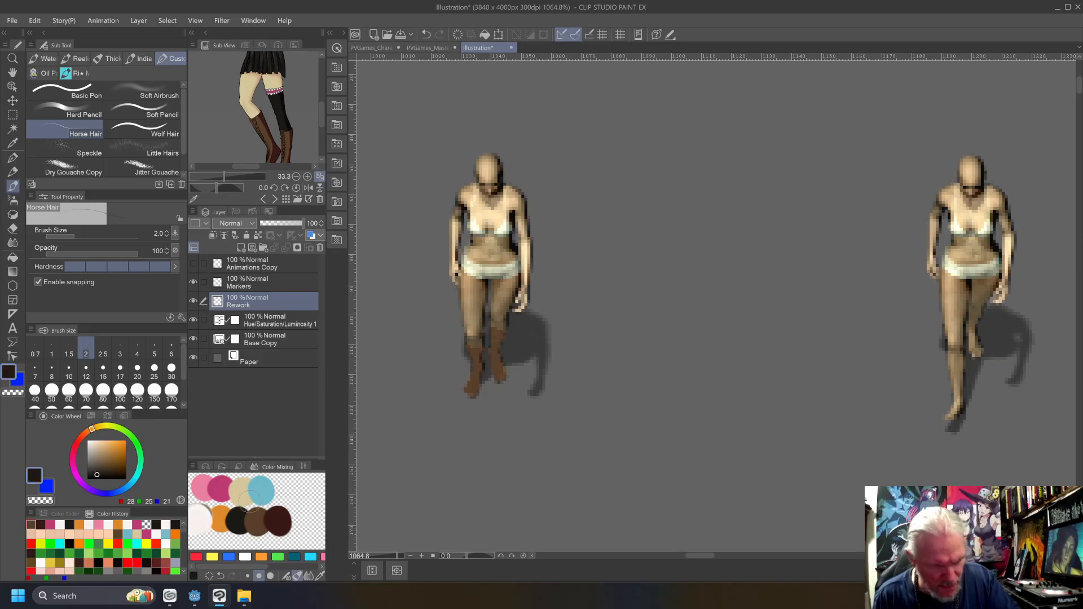
mouse_move(506, 322)
mouse_down()
mouse_move(492, 324)
mouse_move(499, 310)
mouse_move(496, 327)
mouse_up()
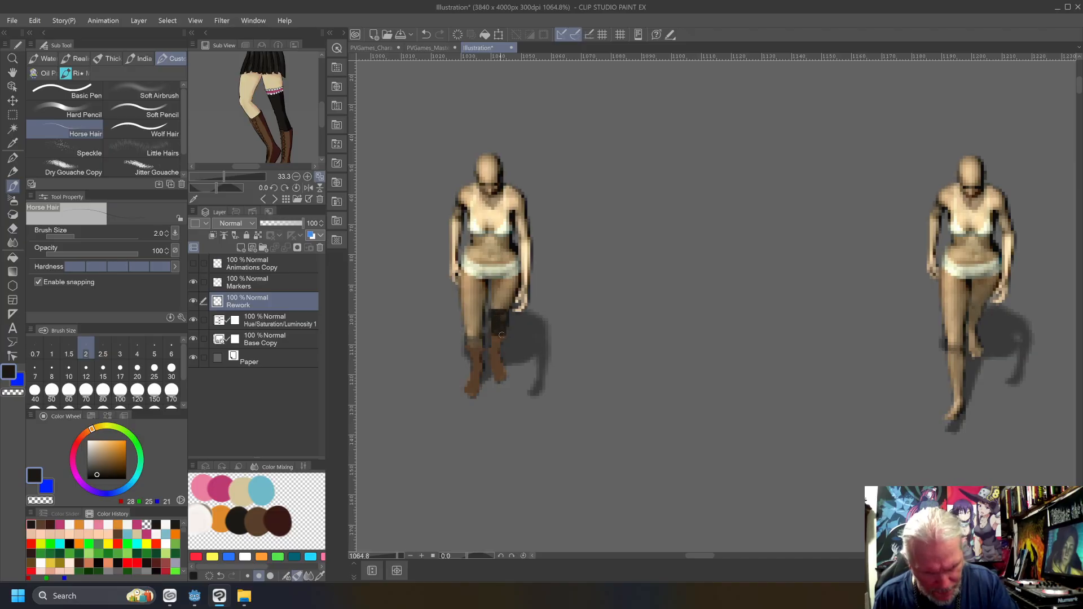
alt+click(200, 519)
mouse_move(506, 307)
mouse_down()
mouse_move(493, 305)
mouse_move(503, 305)
mouse_up()
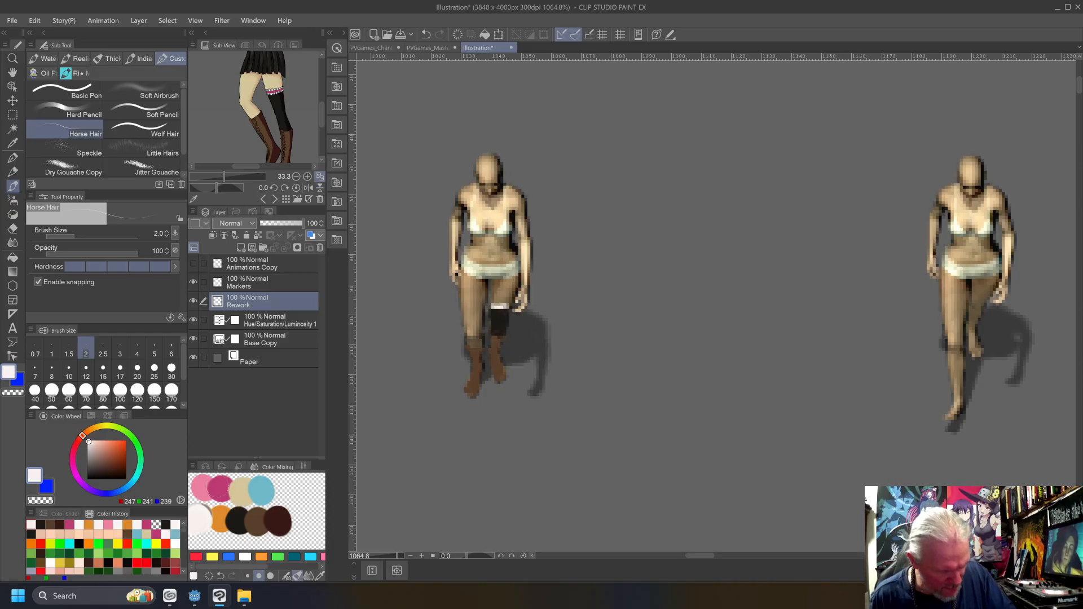
alt+click(221, 488)
drag(504, 307, 491, 305)
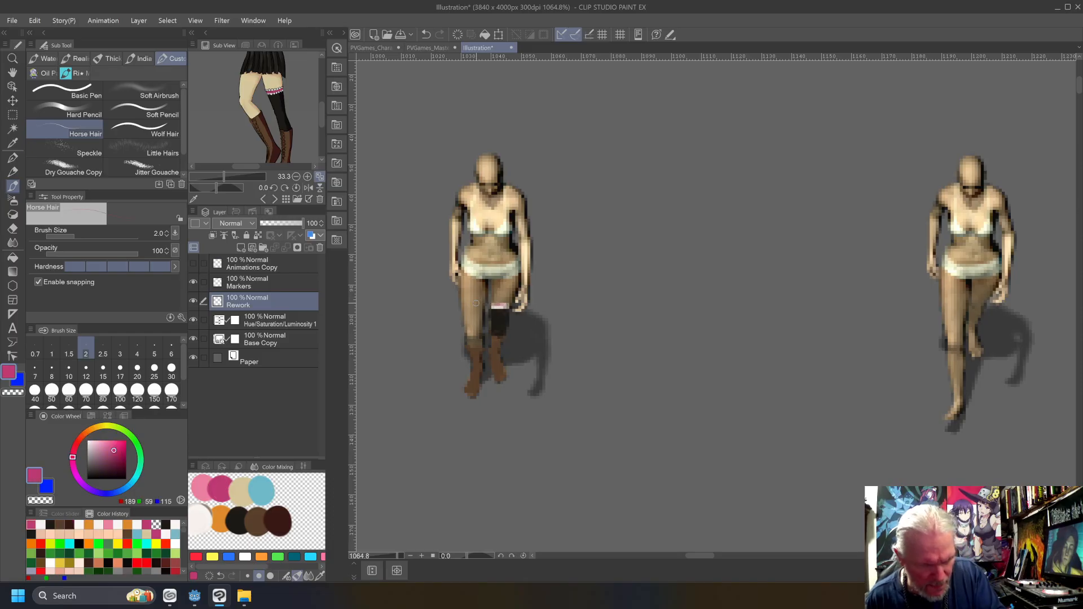
Paint a short near-black skirt over the seventh sprite's hips.
alt+click(240, 516)
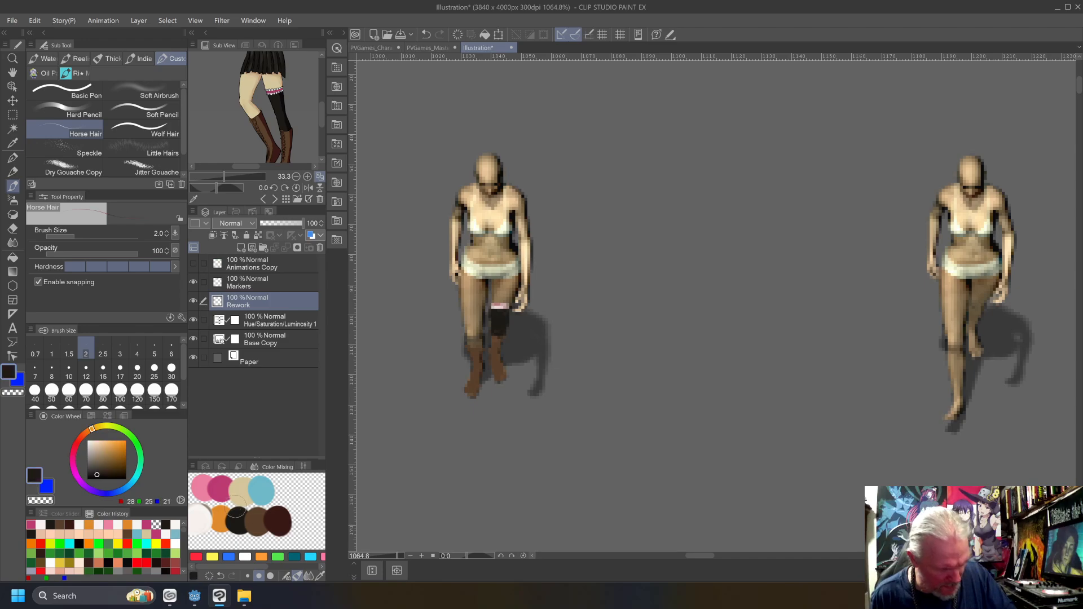
mouse_move(463, 256)
mouse_down()
mouse_move(463, 296)
mouse_move(483, 295)
mouse_move(472, 294)
mouse_move(484, 277)
mouse_move(467, 290)
mouse_move(468, 255)
mouse_move(480, 266)
mouse_move(517, 269)
mouse_up()
mouse_move(516, 269)
mouse_down()
mouse_move(484, 268)
mouse_move(514, 282)
mouse_move(507, 296)
mouse_move(497, 286)
mouse_move(511, 285)
mouse_move(508, 267)
mouse_move(489, 285)
mouse_move(486, 270)
mouse_move(486, 285)
mouse_move(468, 263)
mouse_move(489, 273)
mouse_move(515, 264)
mouse_up()
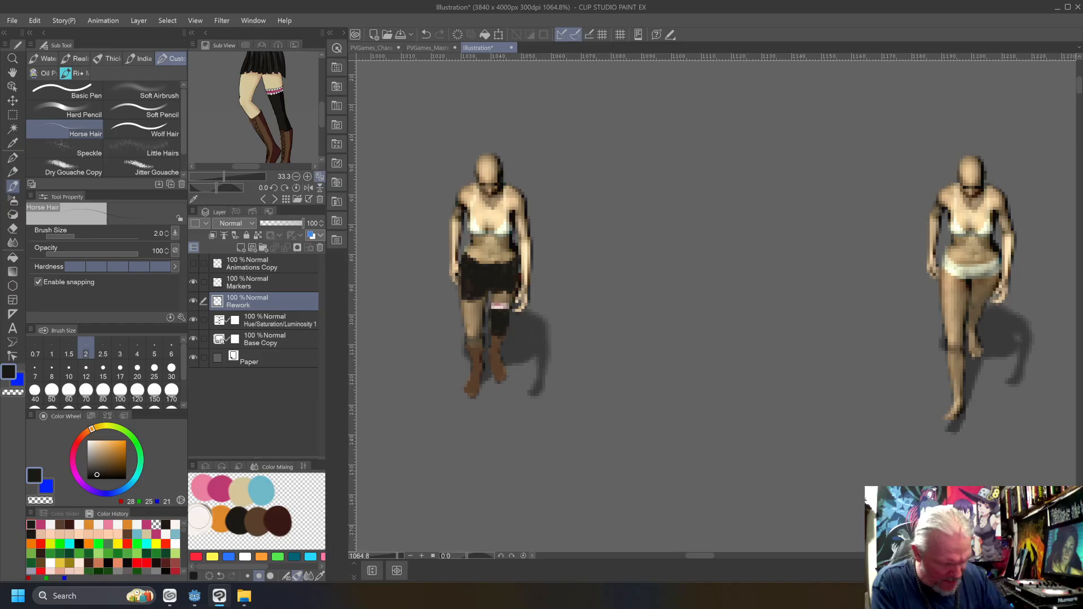
Paint an off-white cropped shirt on the seventh sprite's chest and shoulders and dot orange tie accents down its centre.
click(200, 510)
mouse_move(488, 227)
mouse_down()
mouse_move(508, 186)
mouse_move(523, 219)
mouse_up()
mouse_move(515, 202)
mouse_down()
mouse_move(495, 228)
mouse_move(509, 234)
mouse_move(512, 213)
mouse_move(484, 221)
mouse_move(503, 233)
mouse_move(481, 230)
mouse_move(475, 208)
mouse_move(474, 225)
mouse_move(487, 231)
mouse_move(476, 222)
mouse_move(470, 230)
mouse_move(472, 189)
mouse_move(461, 213)
mouse_up()
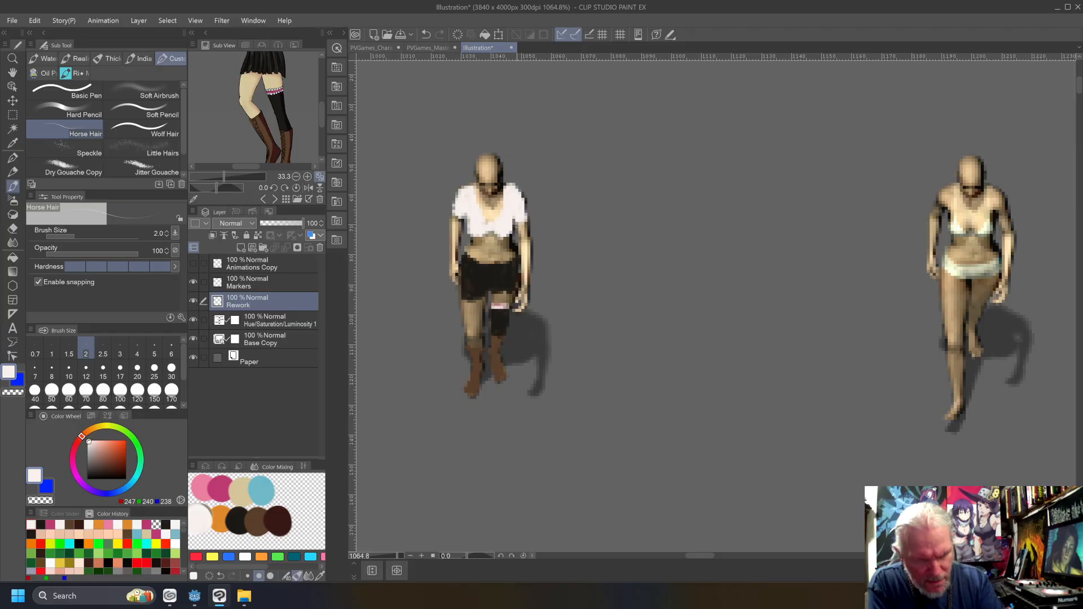
click(222, 510)
drag(489, 219, 487, 224)
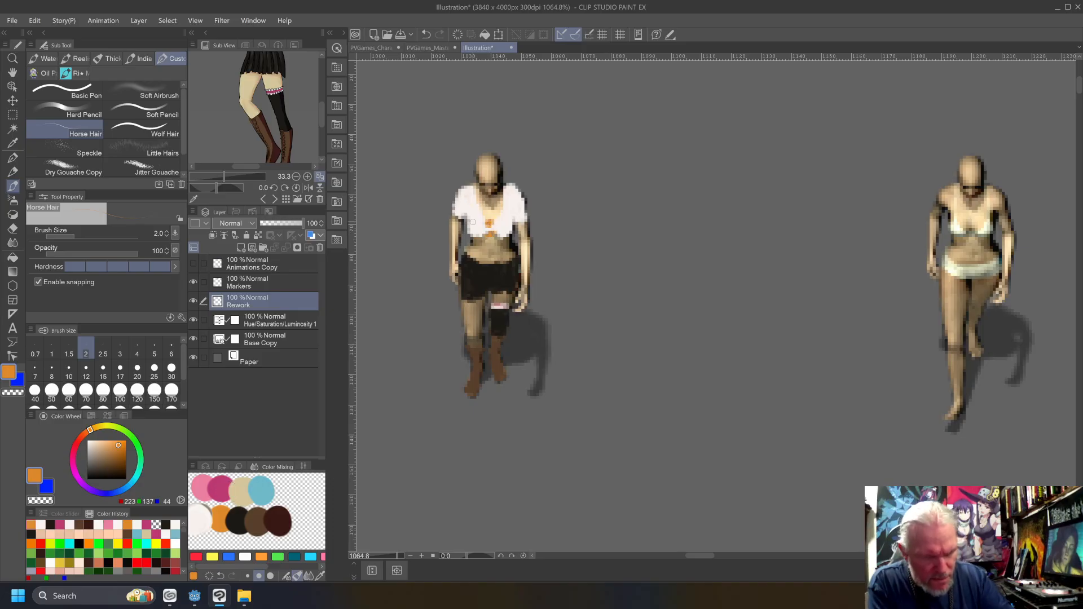
Paint light pink hair with side pigtails on the seventh sprite's head and accent the pigtail bases in magenta.
click(203, 487)
mouse_move(496, 161)
mouse_down()
mouse_move(475, 172)
mouse_move(495, 158)
mouse_move(488, 173)
mouse_move(504, 163)
mouse_move(516, 186)
mouse_move(474, 167)
mouse_move(468, 188)
mouse_move(463, 164)
mouse_up()
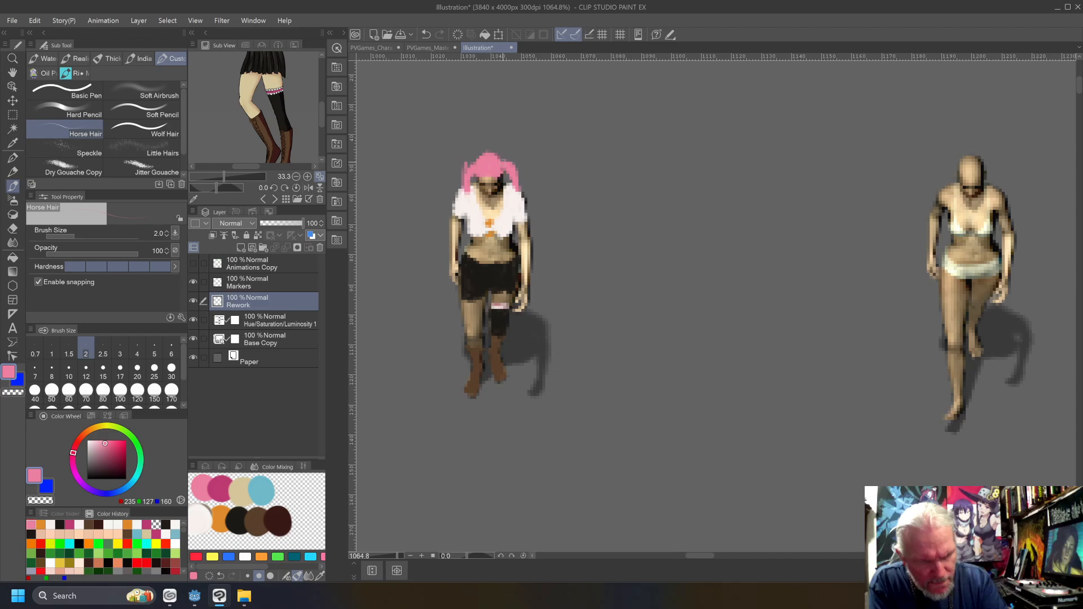
click(225, 479)
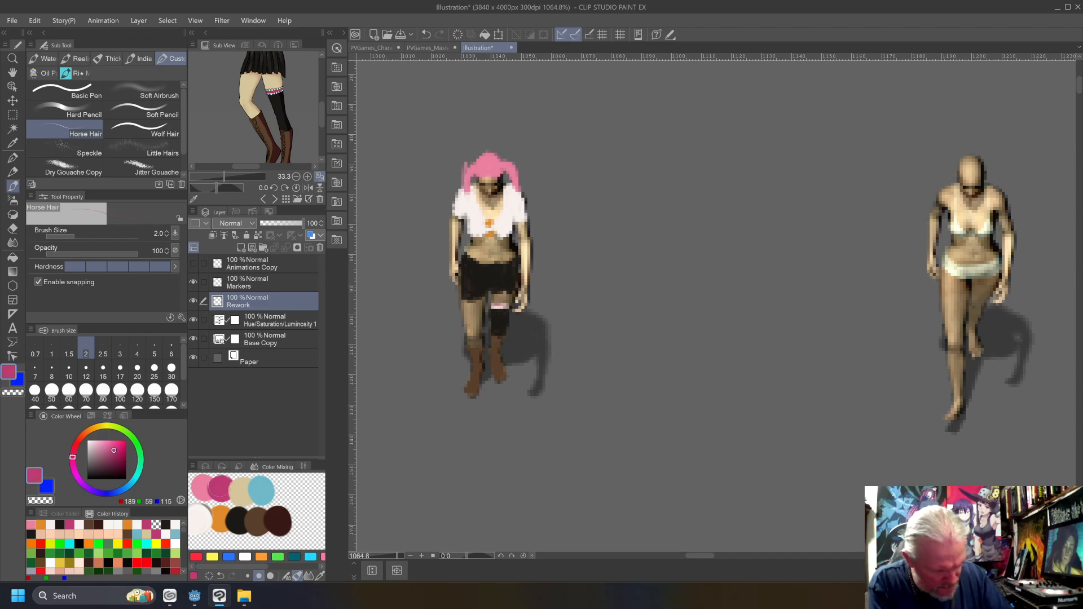
drag(504, 165, 501, 170)
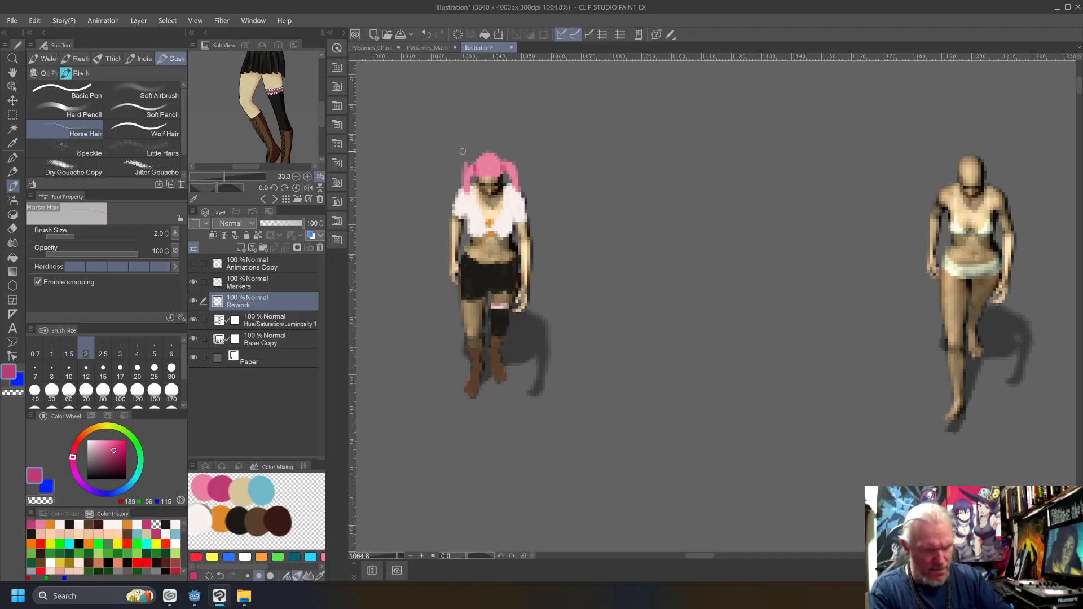
Paint light pink hair with side pigtails on the eighth sprite's head and accent the pigtail bases in magenta.
alt+click(487, 161)
mouse_move(977, 160)
mouse_down()
mouse_move(959, 173)
mouse_move(983, 169)
mouse_move(972, 162)
mouse_move(965, 175)
mouse_move(977, 160)
mouse_move(1003, 185)
mouse_move(997, 166)
mouse_move(939, 189)
mouse_up()
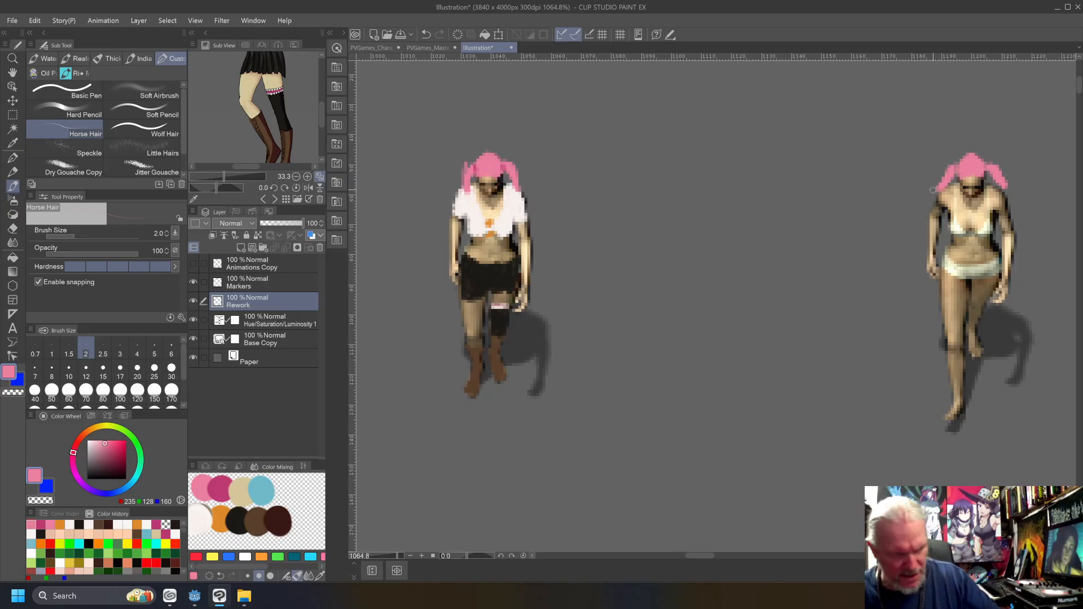
click(220, 489)
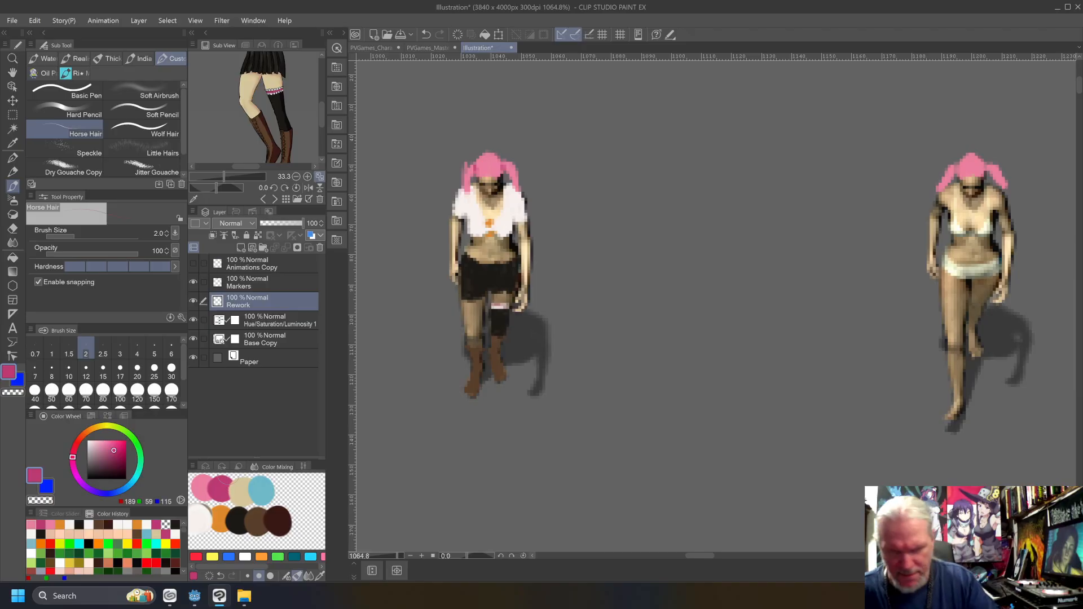
drag(954, 164, 956, 174)
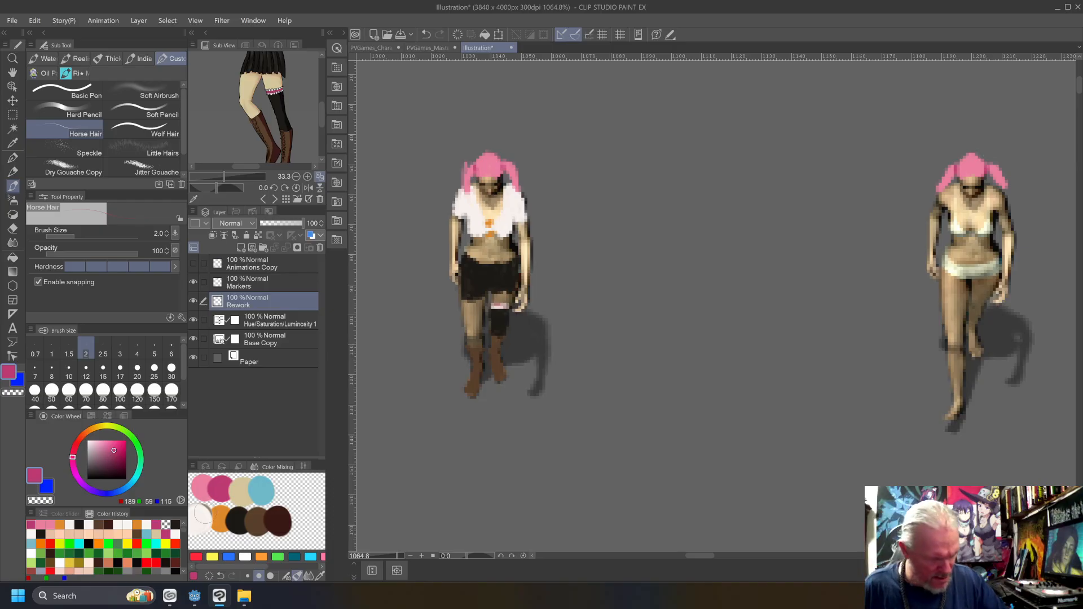
Paint an off-white cropped shirt over the eighth sprite's chest and shoulders and add orange tie accents down its centre.
click(200, 515)
drag(955, 188, 963, 216)
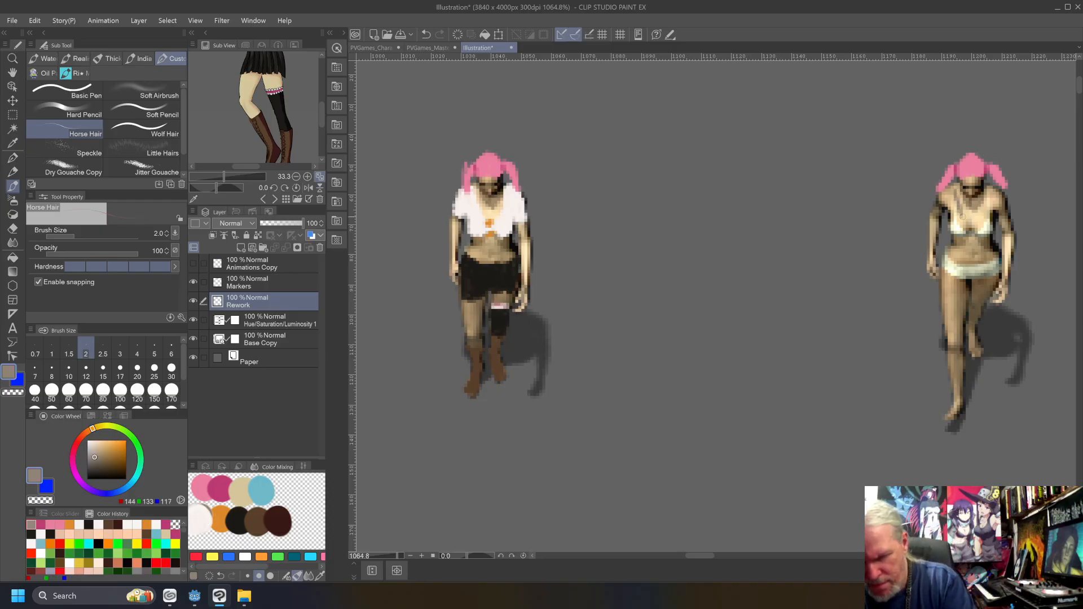
click(197, 512)
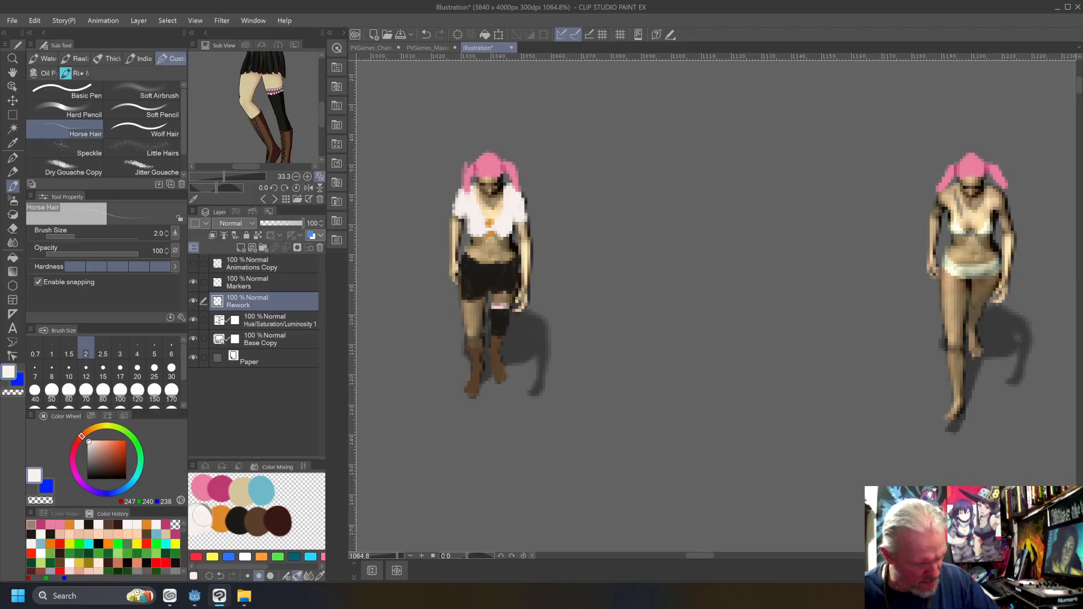
mouse_move(953, 183)
mouse_down()
mouse_move(970, 222)
mouse_move(961, 209)
mouse_move(967, 226)
mouse_move(954, 231)
mouse_move(965, 228)
mouse_move(956, 201)
mouse_move(946, 193)
mouse_move(934, 207)
mouse_move(947, 209)
mouse_move(945, 193)
mouse_move(984, 189)
mouse_move(972, 223)
mouse_up()
mouse_move(987, 186)
mouse_down()
mouse_move(1004, 216)
mouse_move(1006, 206)
mouse_move(993, 217)
mouse_move(1010, 219)
mouse_move(984, 222)
mouse_move(990, 205)
mouse_move(974, 222)
mouse_move(991, 228)
mouse_up()
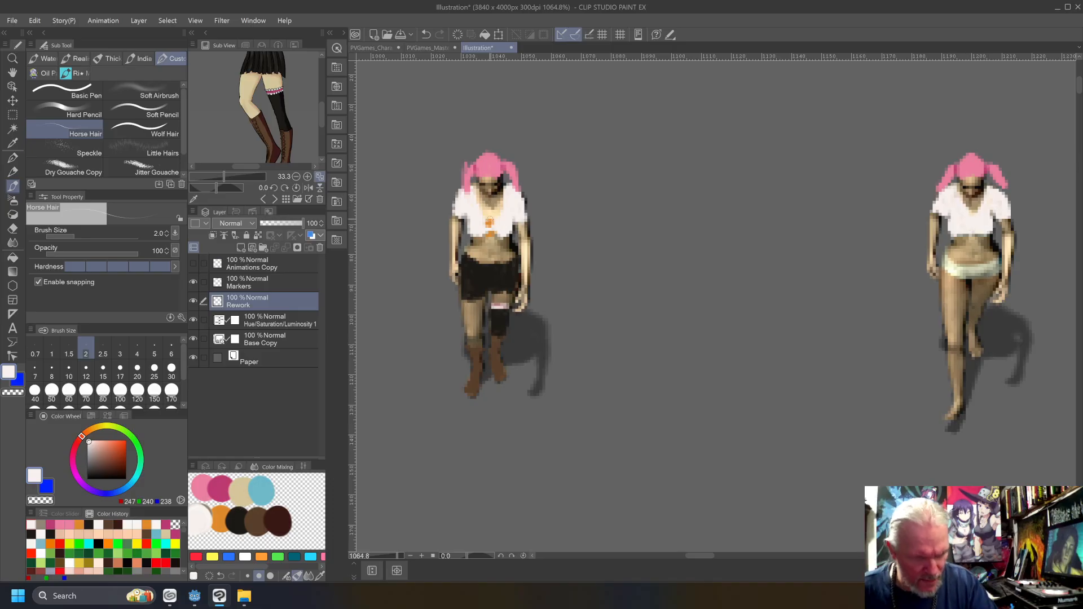
alt+click(489, 215)
drag(972, 215, 973, 220)
alt+click(221, 516)
drag(971, 213, 969, 234)
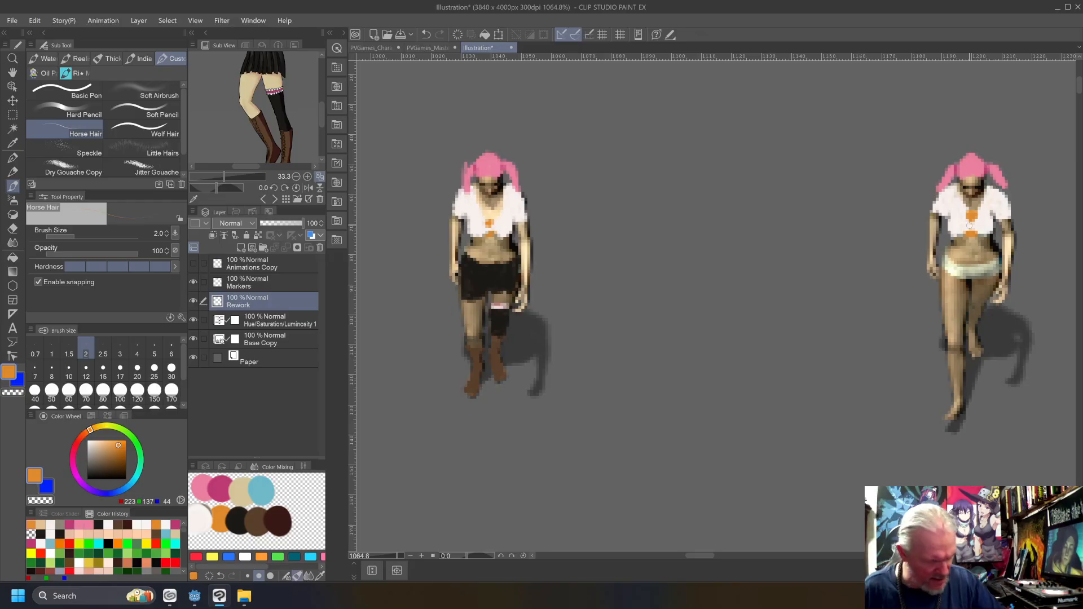
Paint a short near-black skirt on the eighth sprite and cover both of its lower legs with brown boots.
alt+click(238, 512)
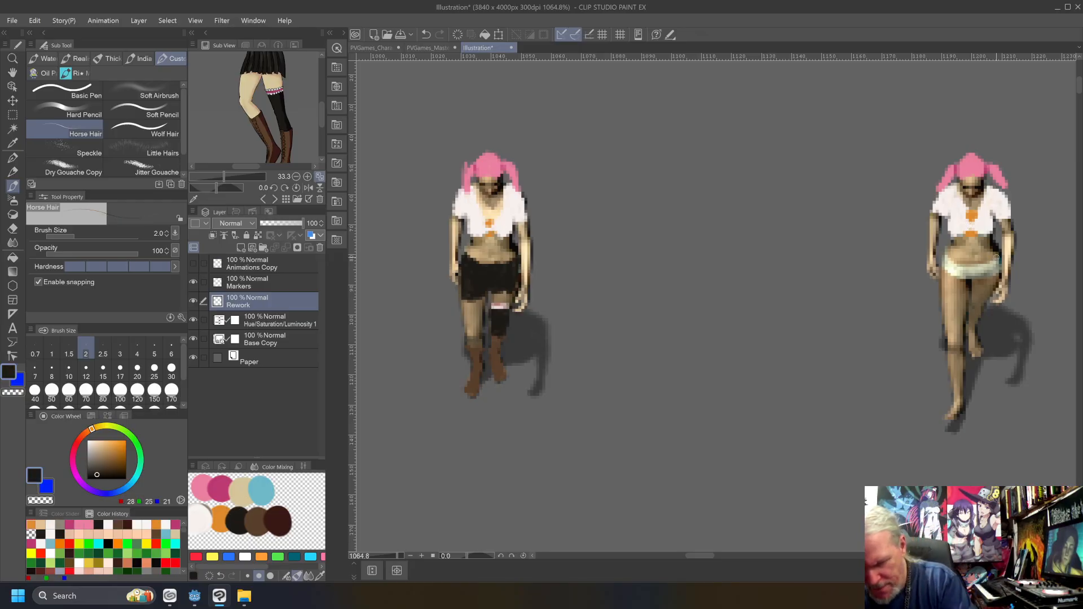
mouse_move(997, 261)
mouse_down()
mouse_move(946, 266)
mouse_move(942, 296)
mouse_move(980, 298)
mouse_move(996, 259)
mouse_move(981, 293)
mouse_move(972, 281)
mouse_move(987, 262)
mouse_move(984, 280)
mouse_move(947, 264)
mouse_move(976, 267)
mouse_move(966, 266)
mouse_move(962, 284)
mouse_move(957, 273)
mouse_move(949, 279)
mouse_up()
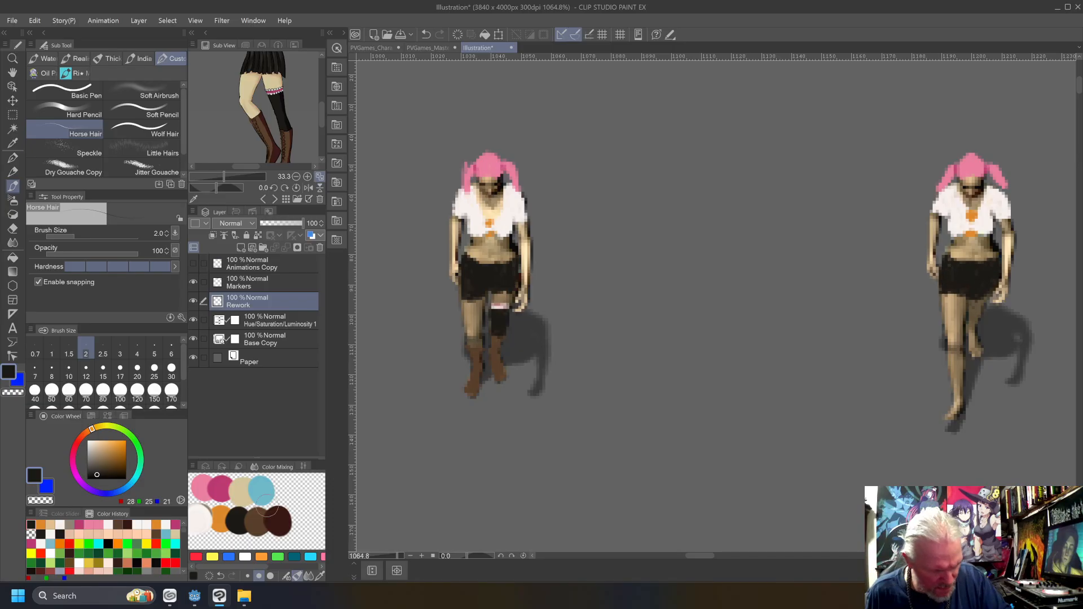
alt+click(260, 525)
mouse_move(962, 368)
mouse_down()
mouse_move(961, 386)
mouse_move(948, 415)
mouse_move(954, 373)
mouse_move(962, 393)
mouse_up()
mouse_move(968, 330)
mouse_down()
mouse_move(978, 354)
mouse_move(972, 331)
mouse_up()
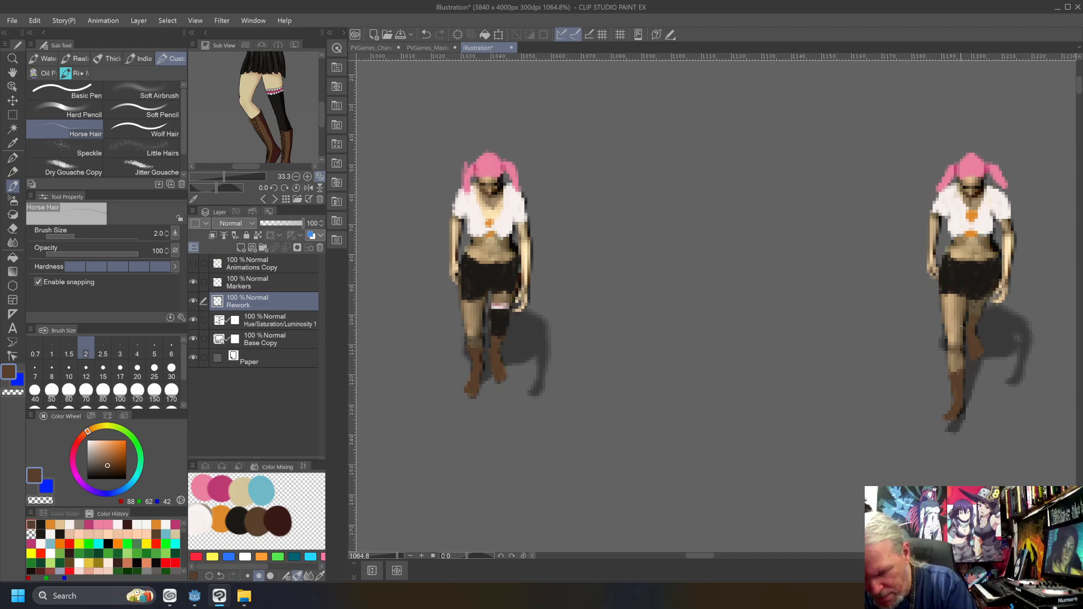
Paint a near-black stocking above the eighth sprite's rear boot and top it with an off-white band dotted with magenta.
alt+click(969, 284)
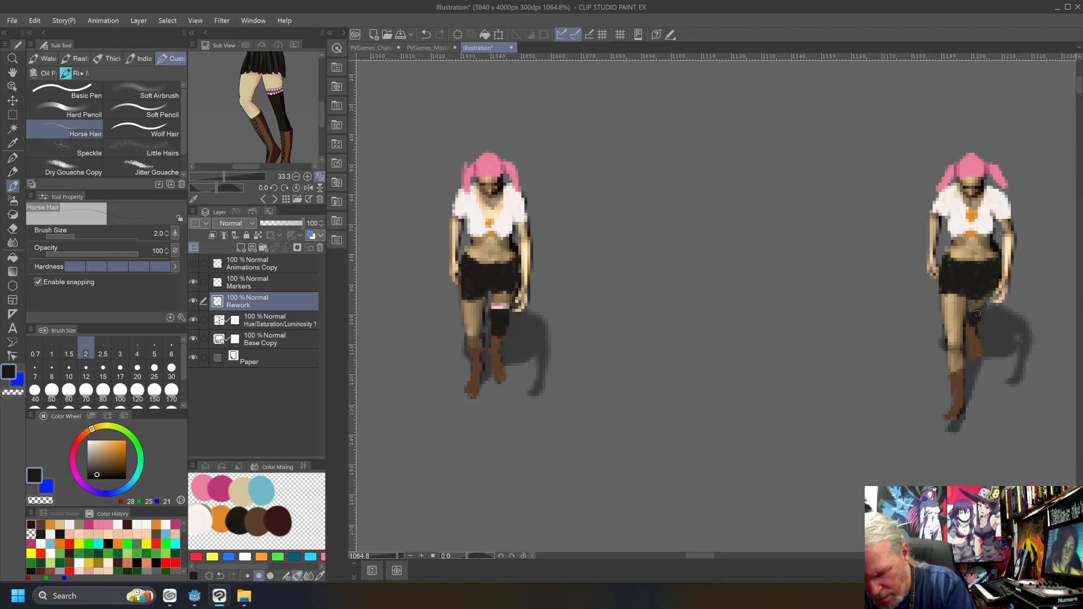
alt+click(958, 222)
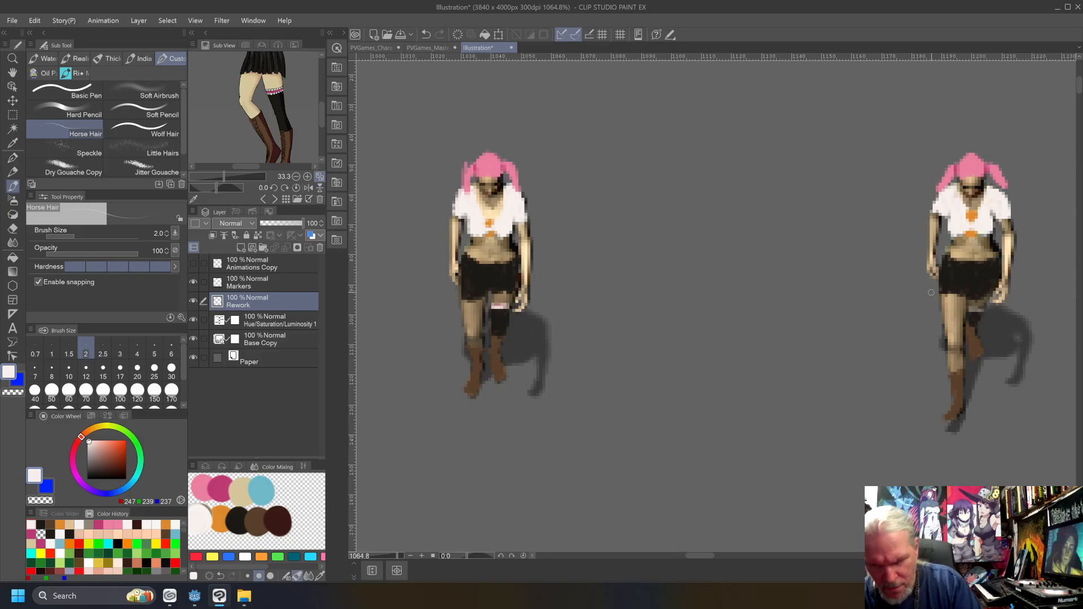
alt+click(954, 168)
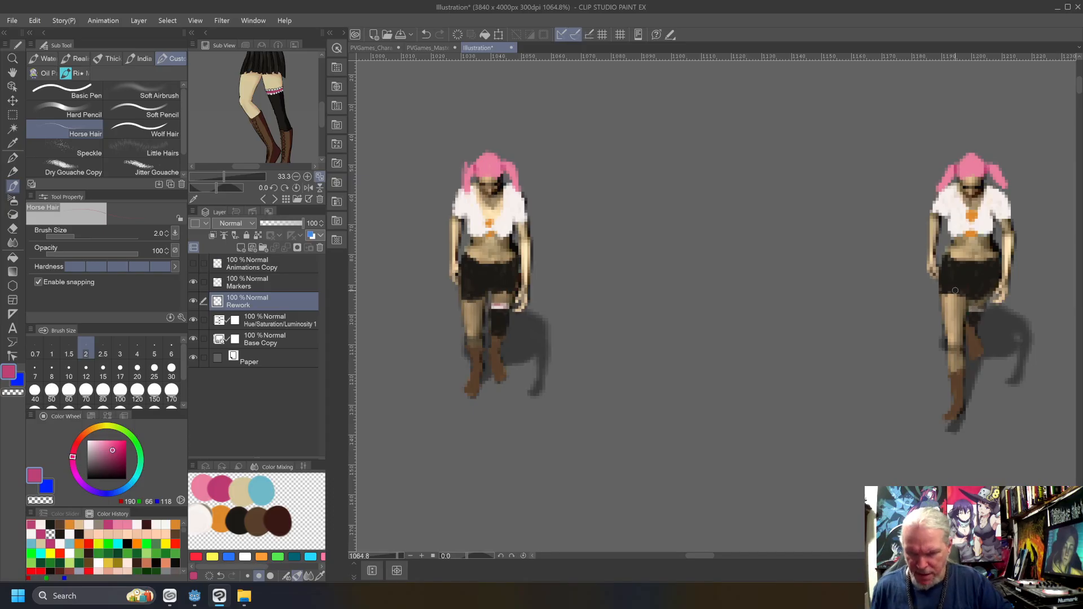
mouse_move(921, 466)
mouse_down()
mouse_move(493, 462)
mouse_move(553, 456)
mouse_up()
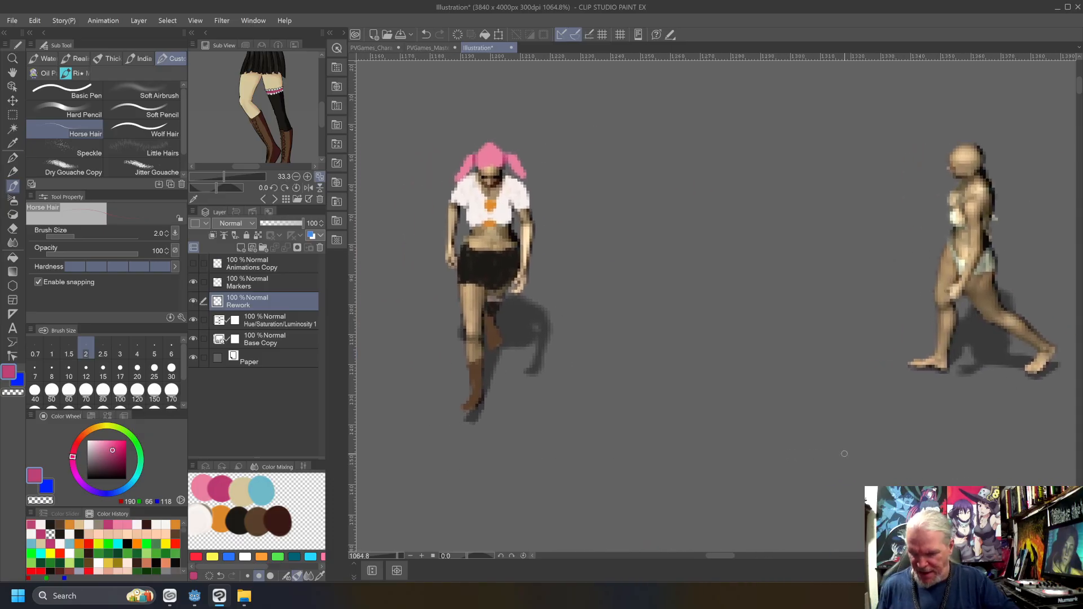
key(ctrl+0)
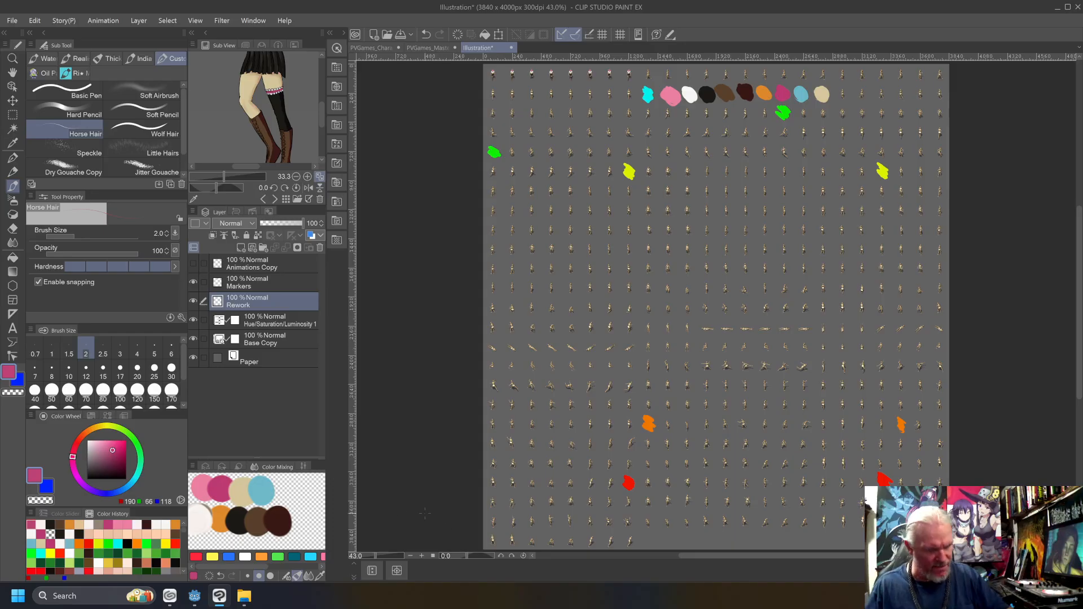
right_click(276, 326)
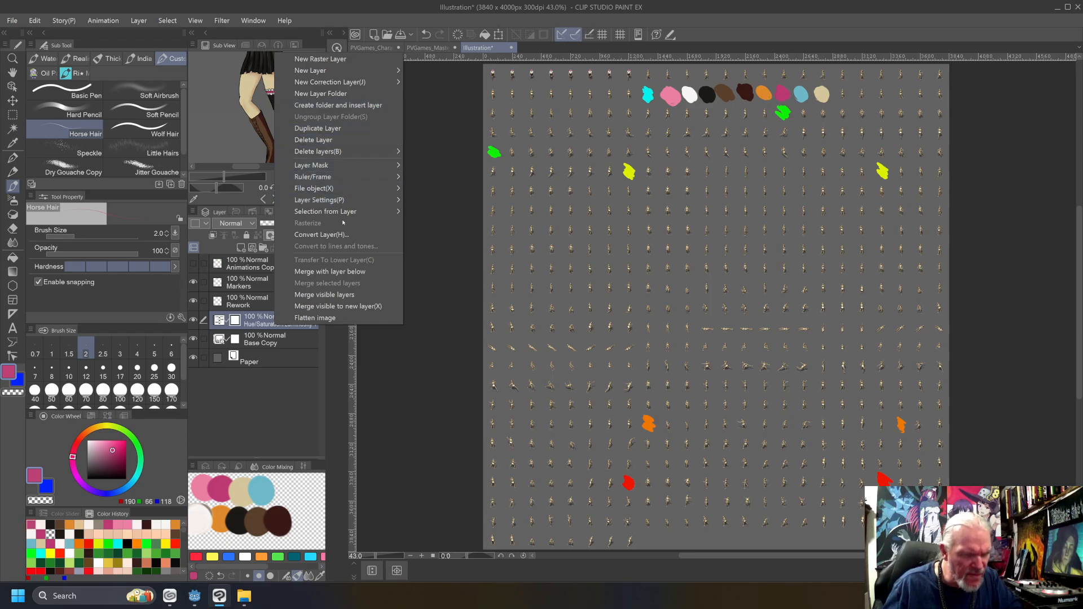
click(334, 274)
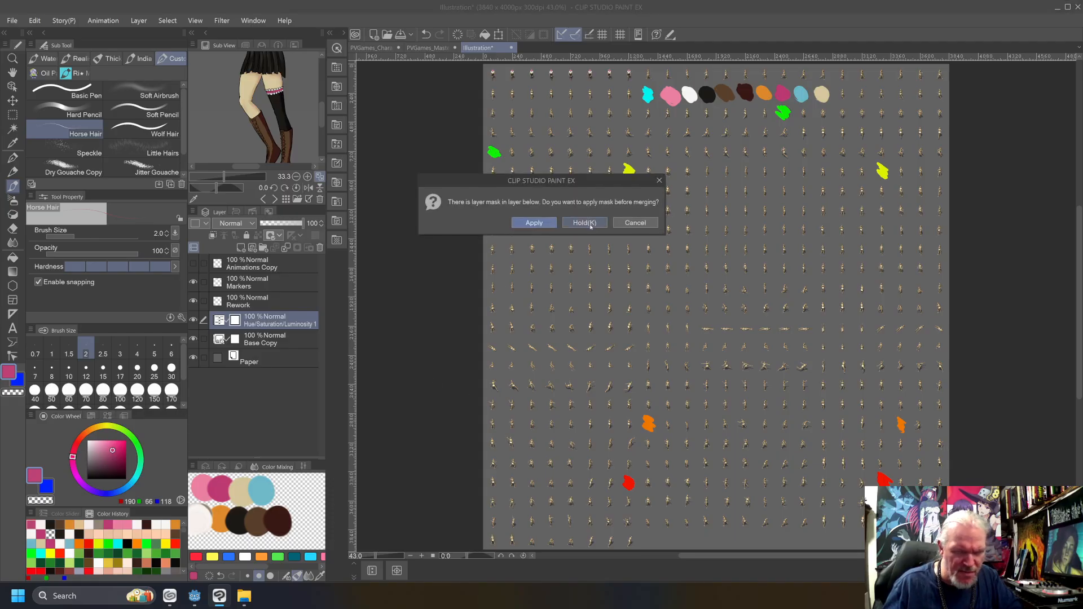
click(628, 224)
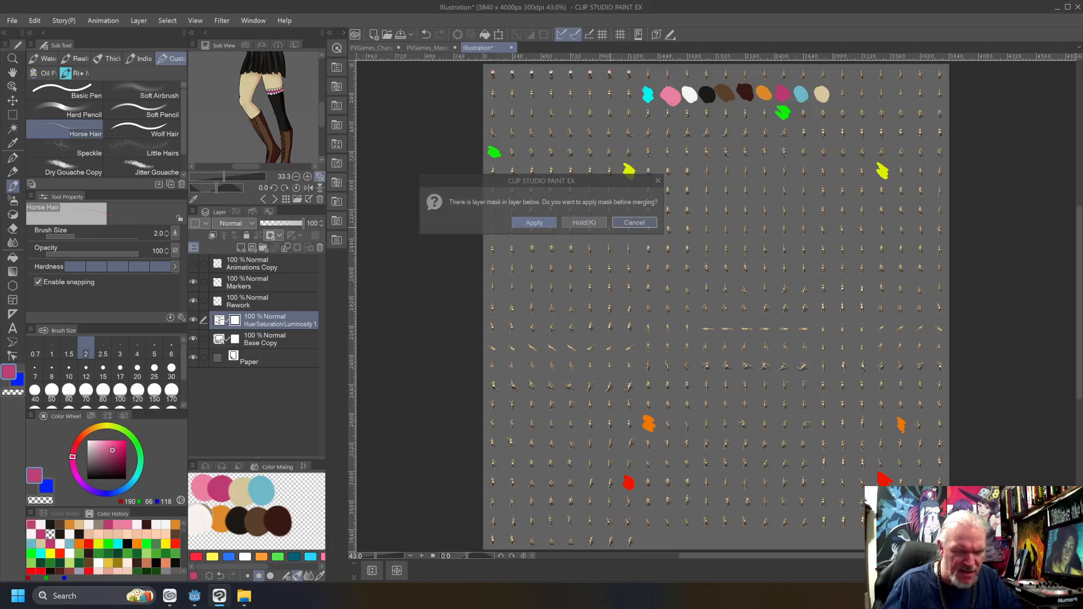
click(238, 344)
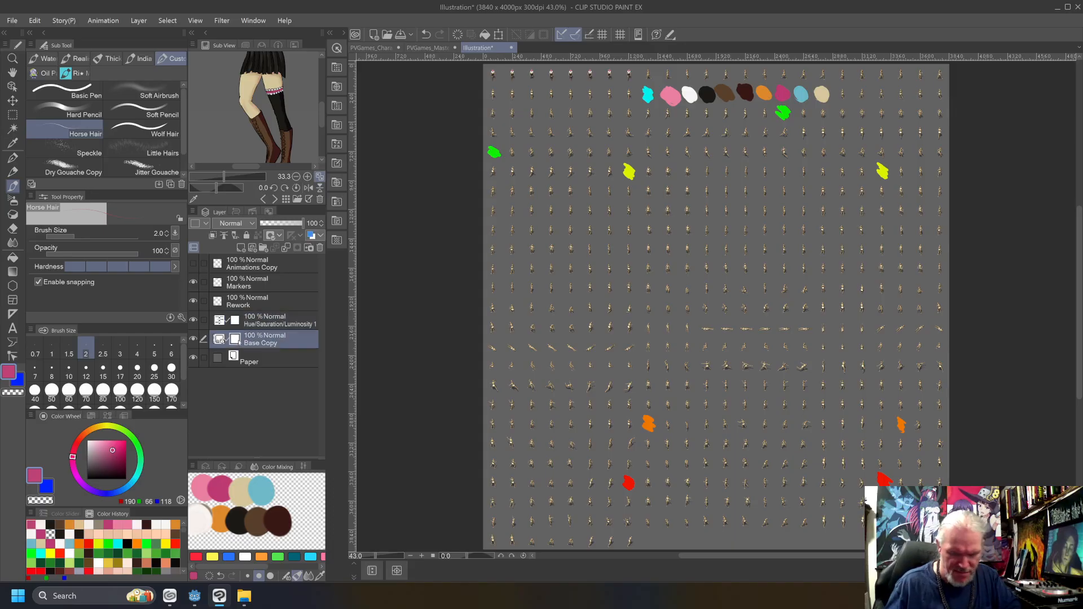
key(Delete)
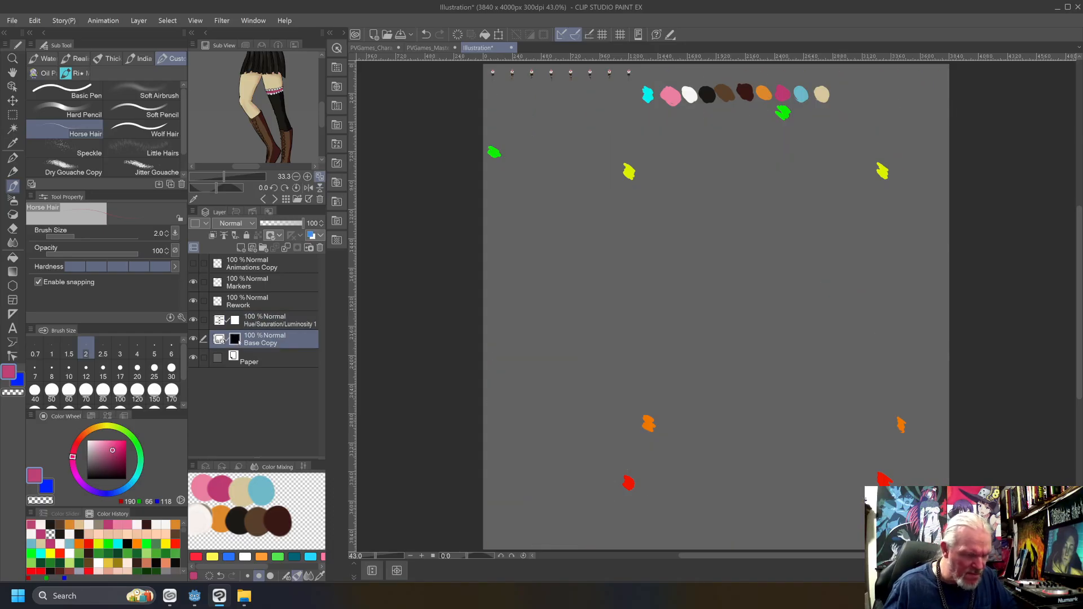
key(ctrl+z)
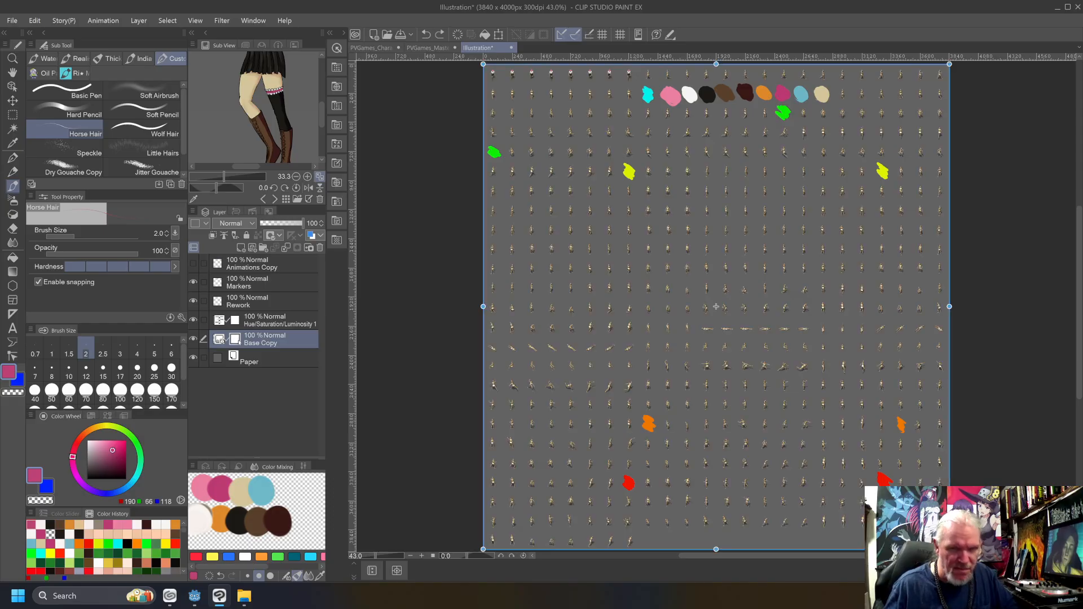
Delete the masks from the Base Copy and Hue/Saturation/Luminosity layers, and merge the correction layer down into Base Copy.
click(234, 322)
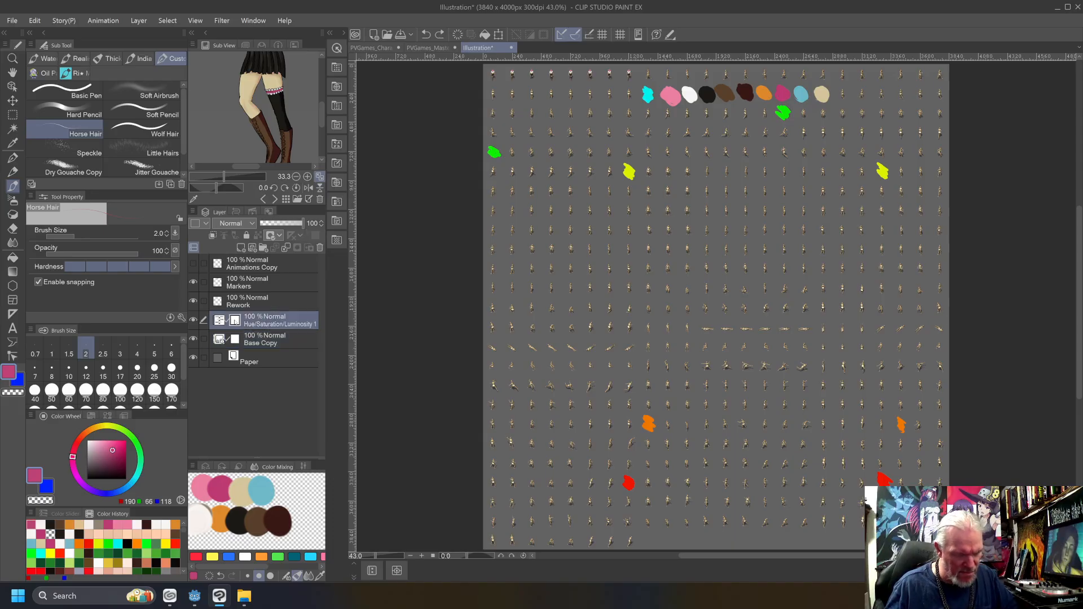
right_click(262, 328)
mouse_move(315, 167)
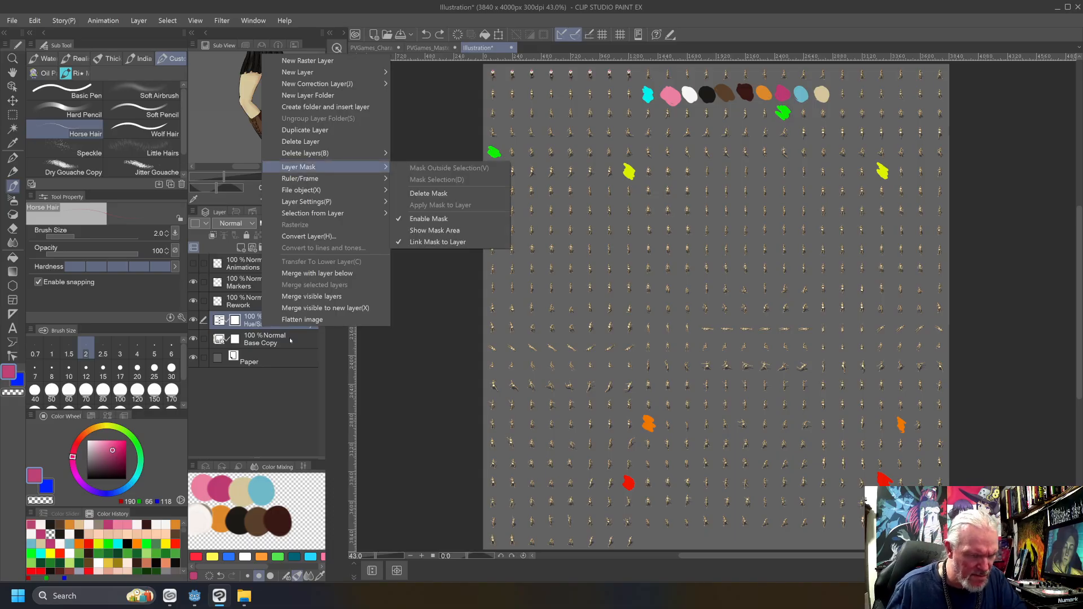
click(237, 342)
right_click(238, 342)
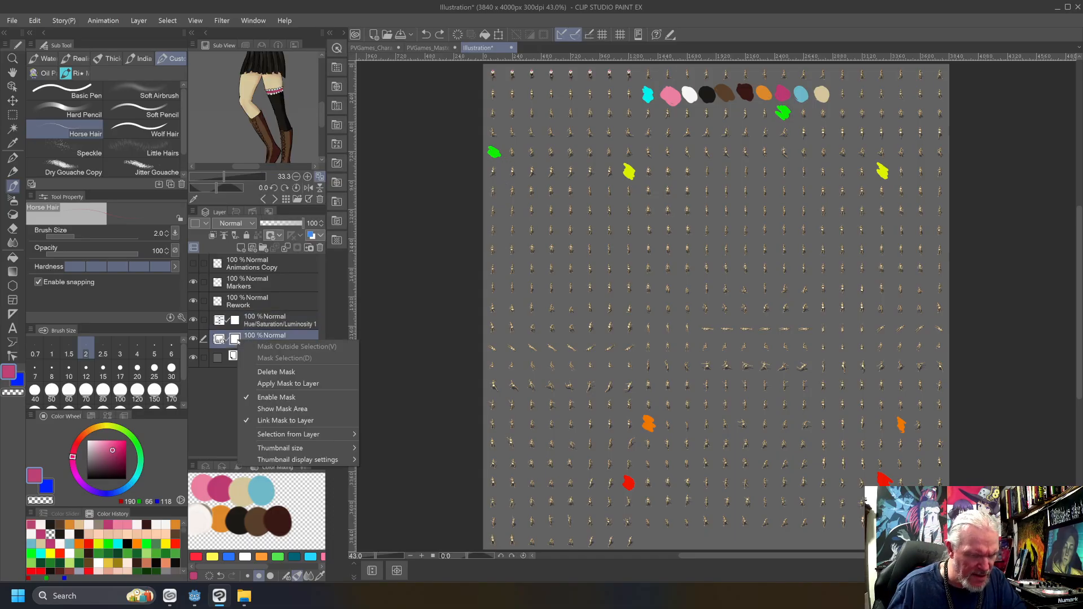
click(302, 373)
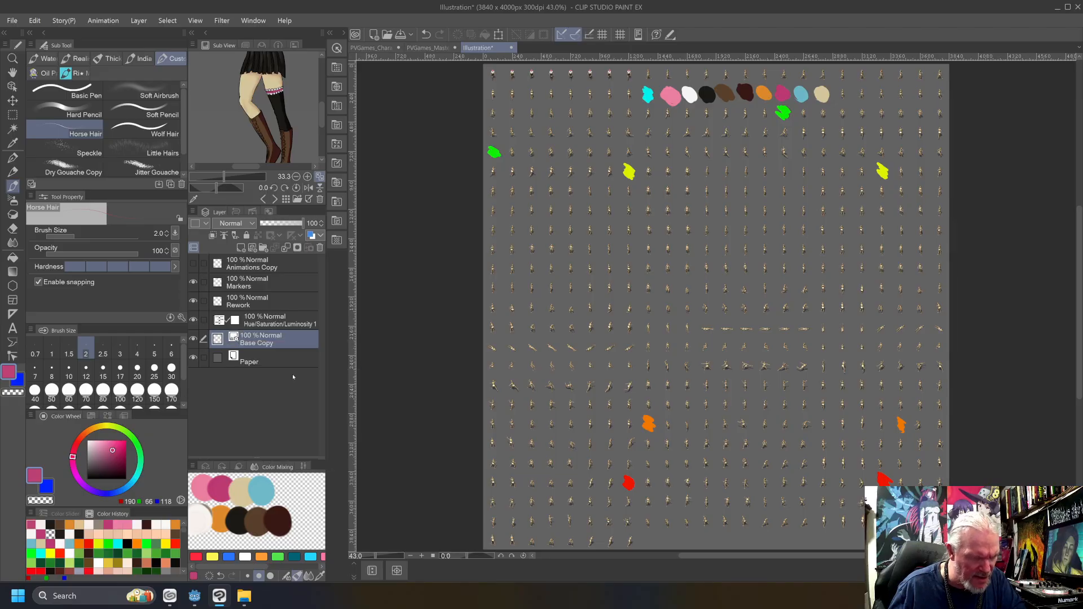
right_click(236, 323)
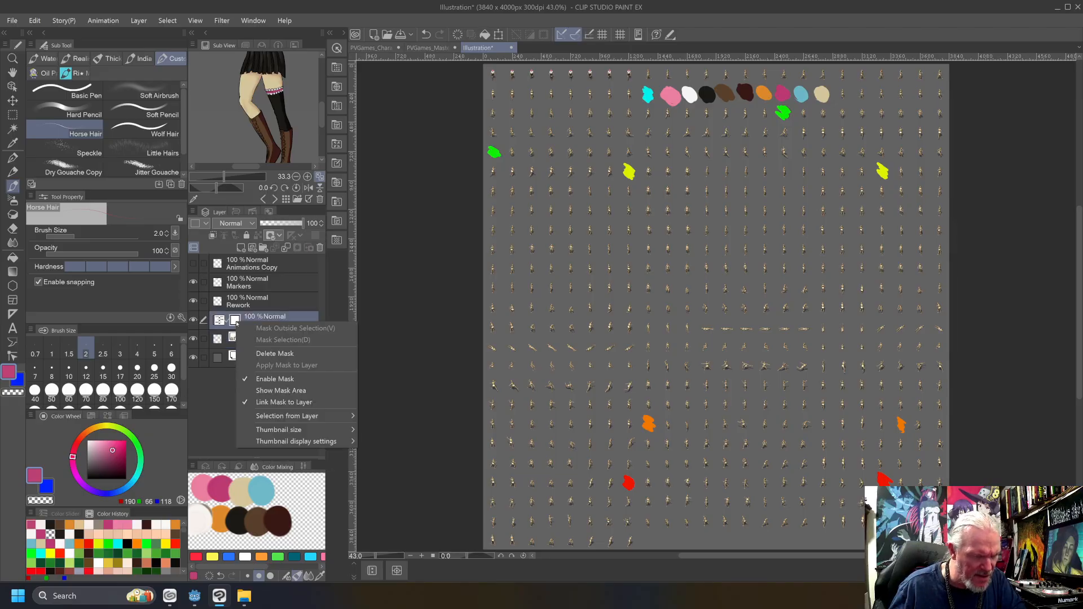
click(278, 355)
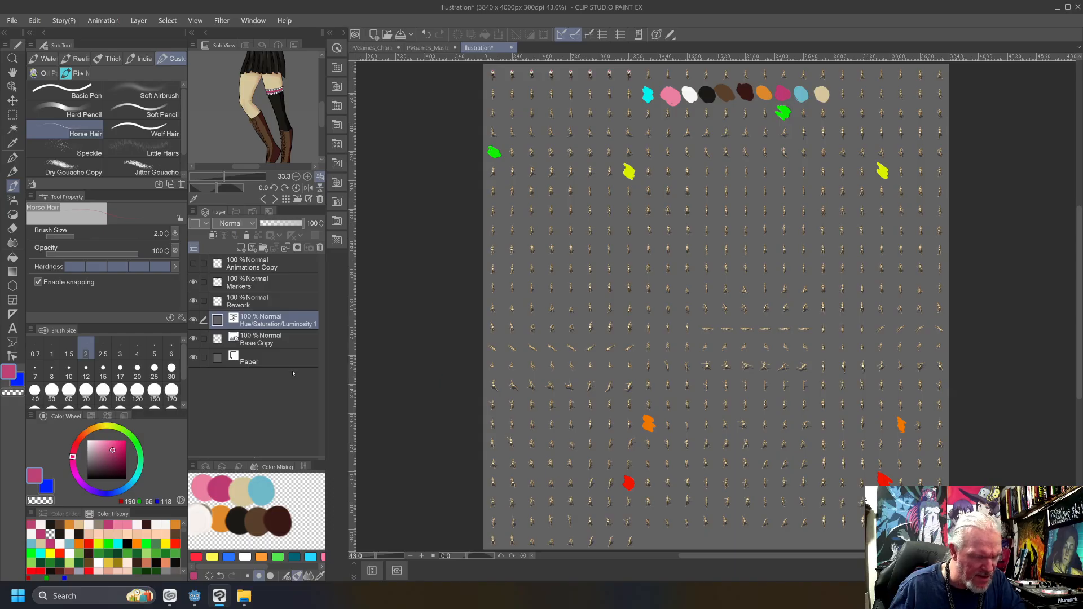
right_click(275, 324)
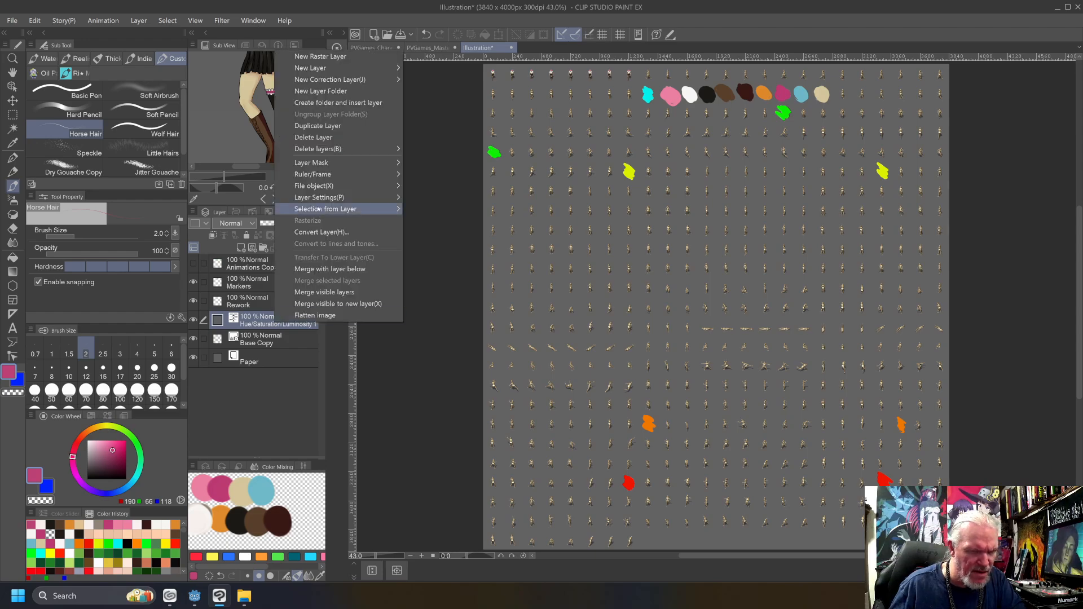
click(329, 269)
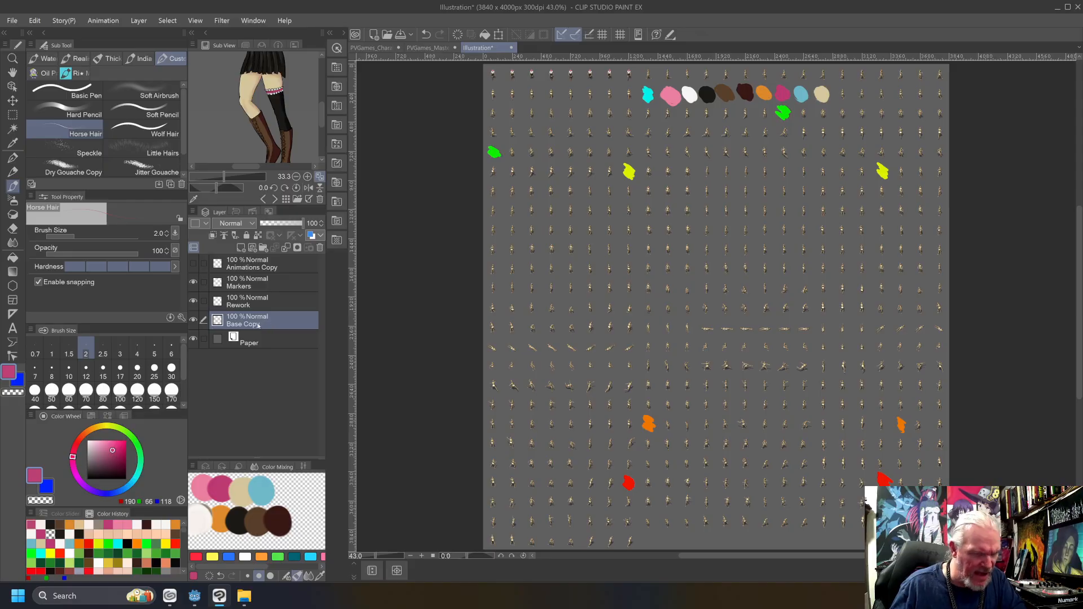
Make Rework the active layer and hide the Paper and Markers layers.
click(274, 303)
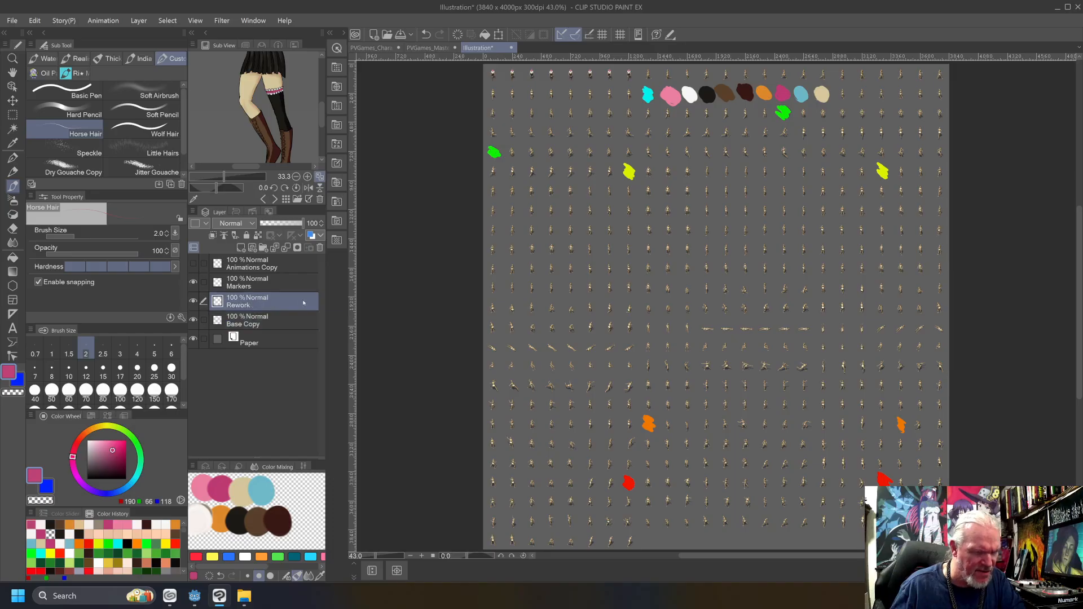
click(195, 340)
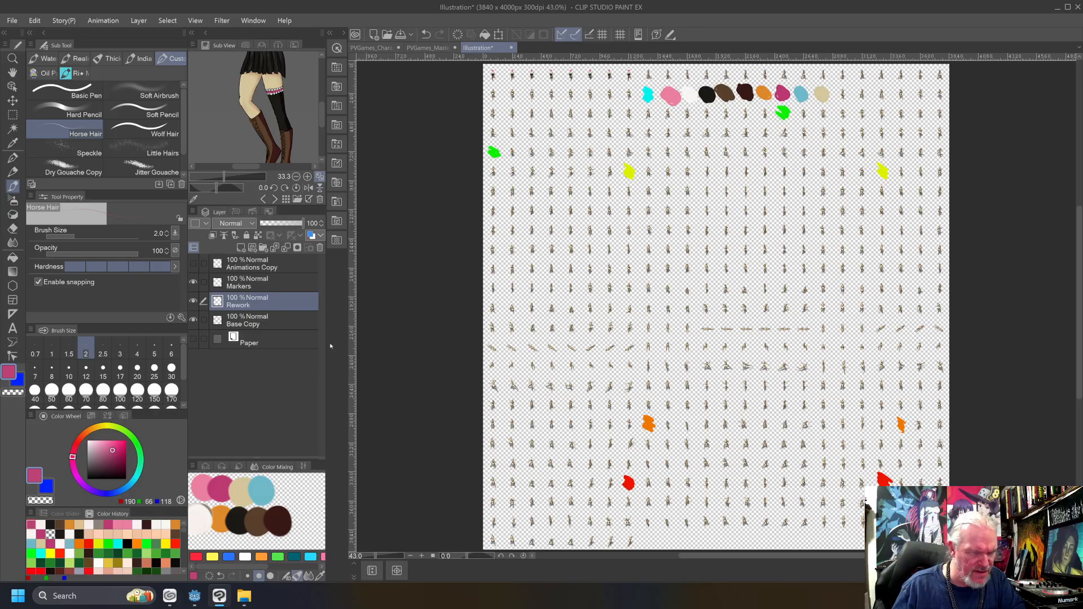
click(194, 282)
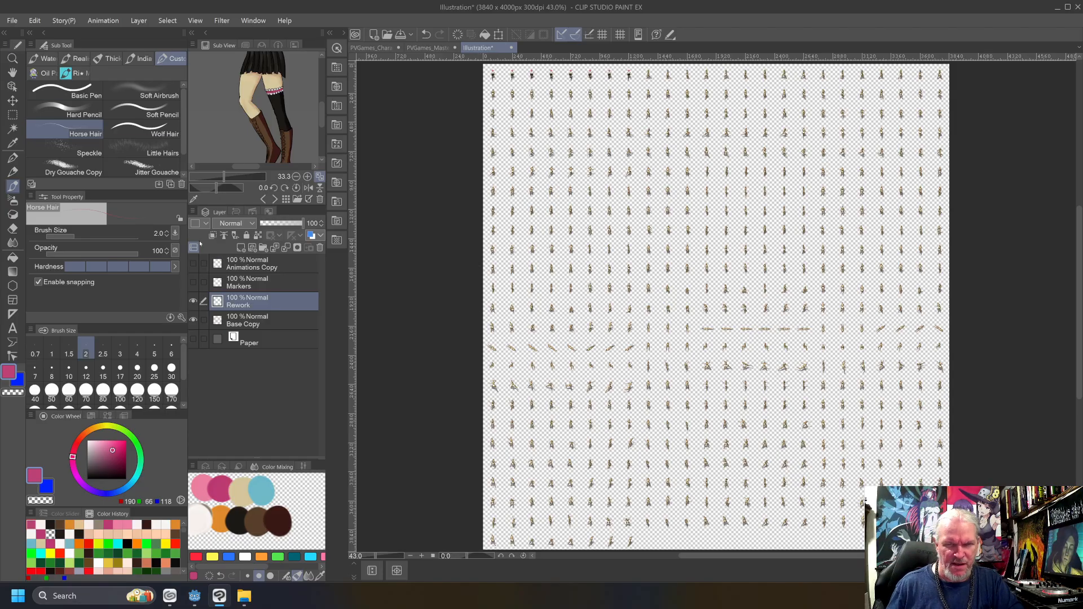
Start saving the sprite sheet under the file name ichigotest with PNG as the file type.
key(ctrl+s)
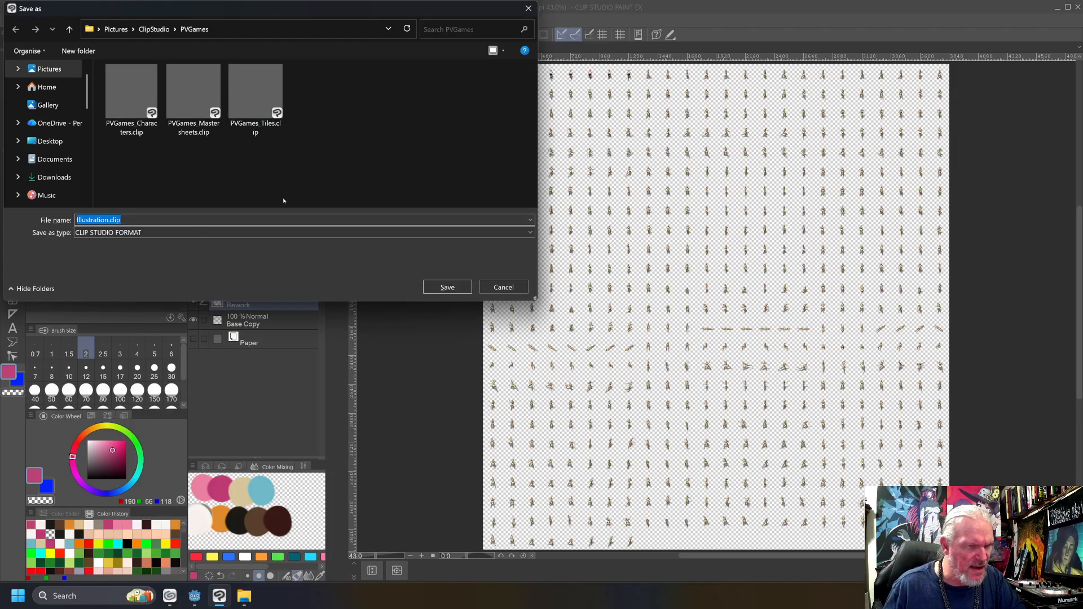
text(ichigo)
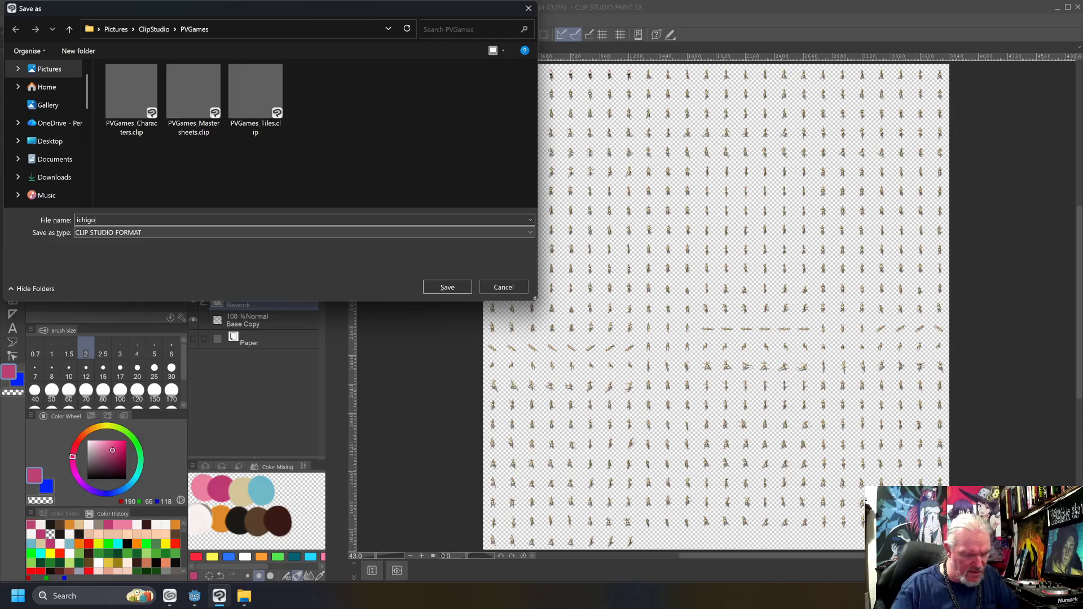
text(test)
click(141, 234)
click(201, 266)
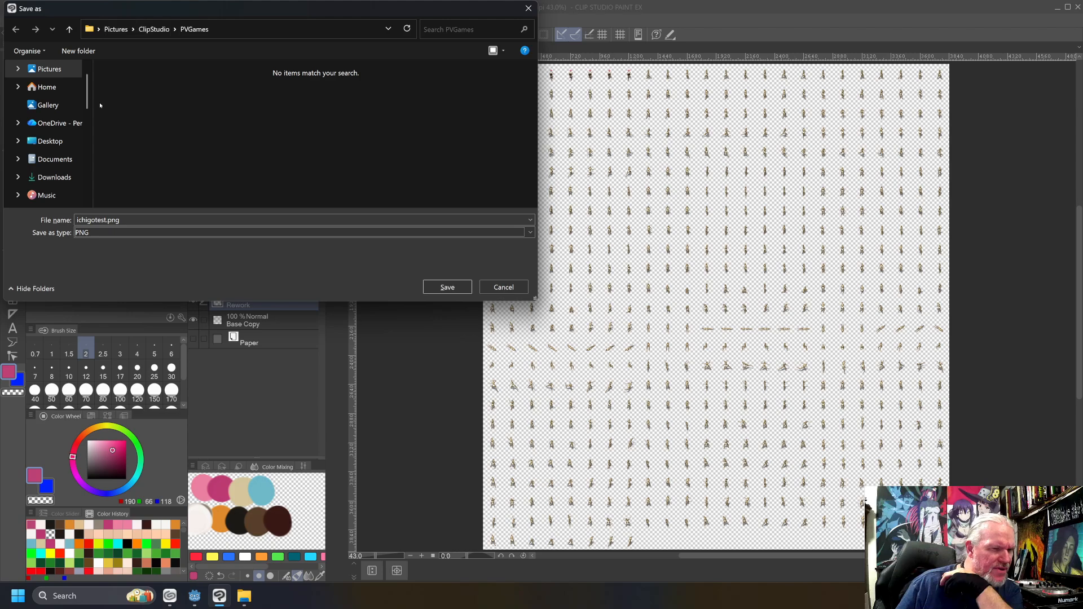
Set the save location to the stopgropingme project folder inside Documents > GitHub.
click(57, 158)
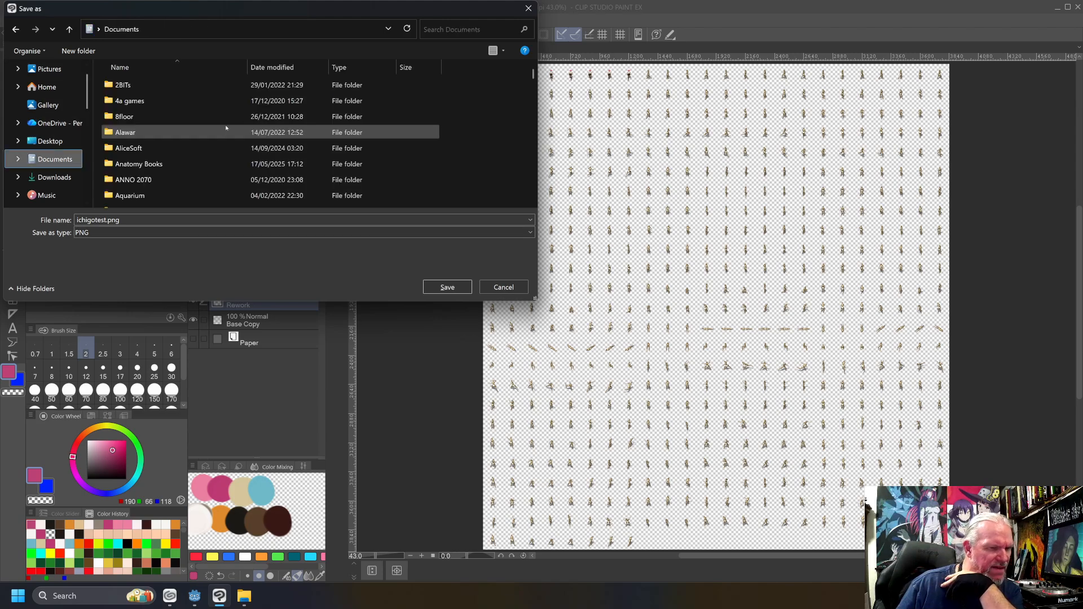
scroll(226, 126, down, 5)
scroll(192, 135, down, 2)
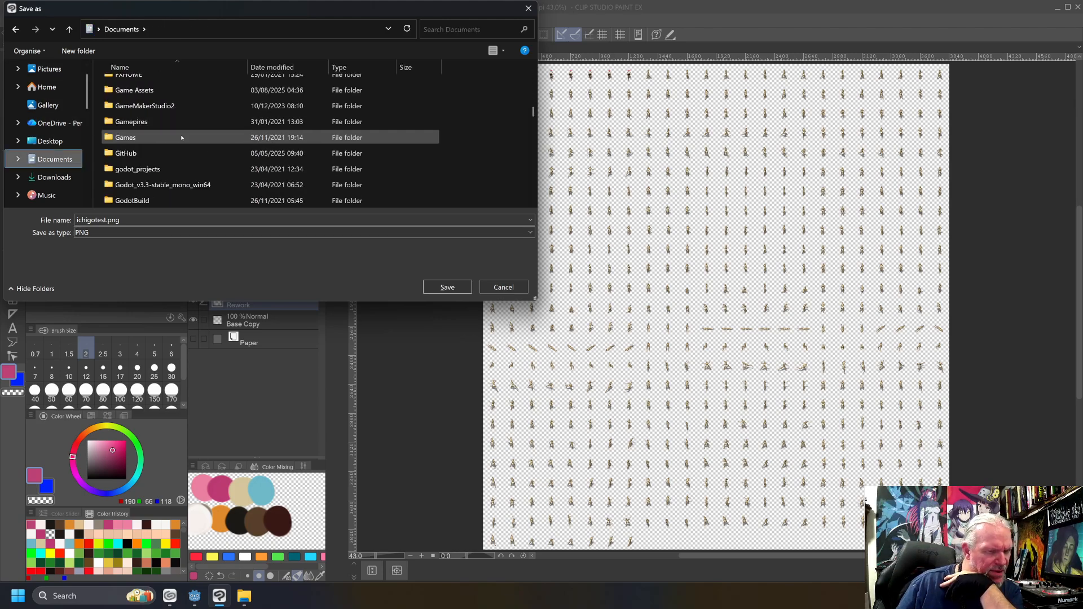
double_click(189, 153)
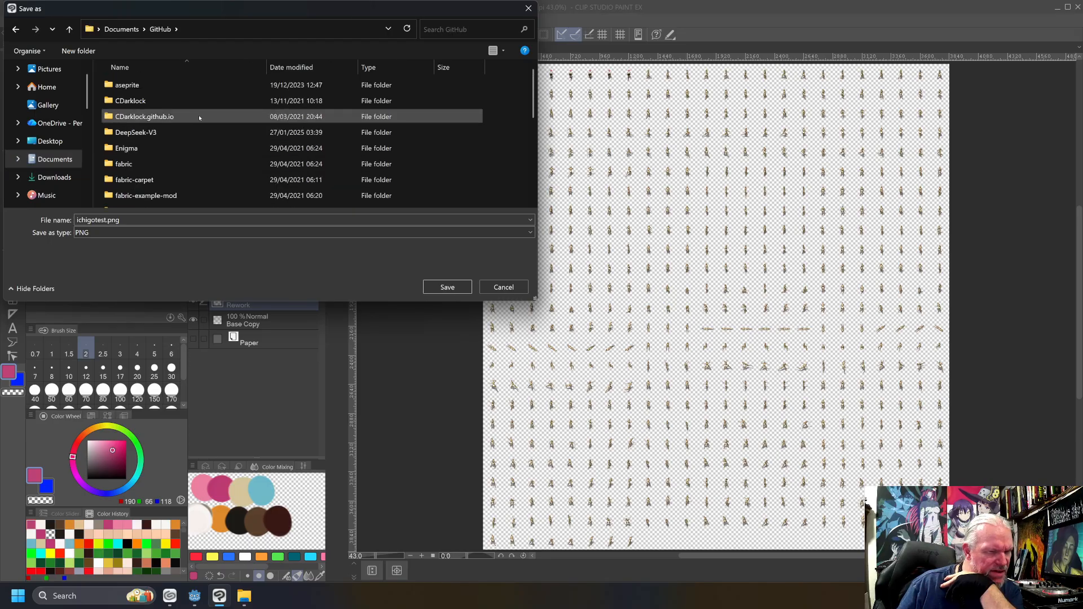
scroll(192, 110, down, 6)
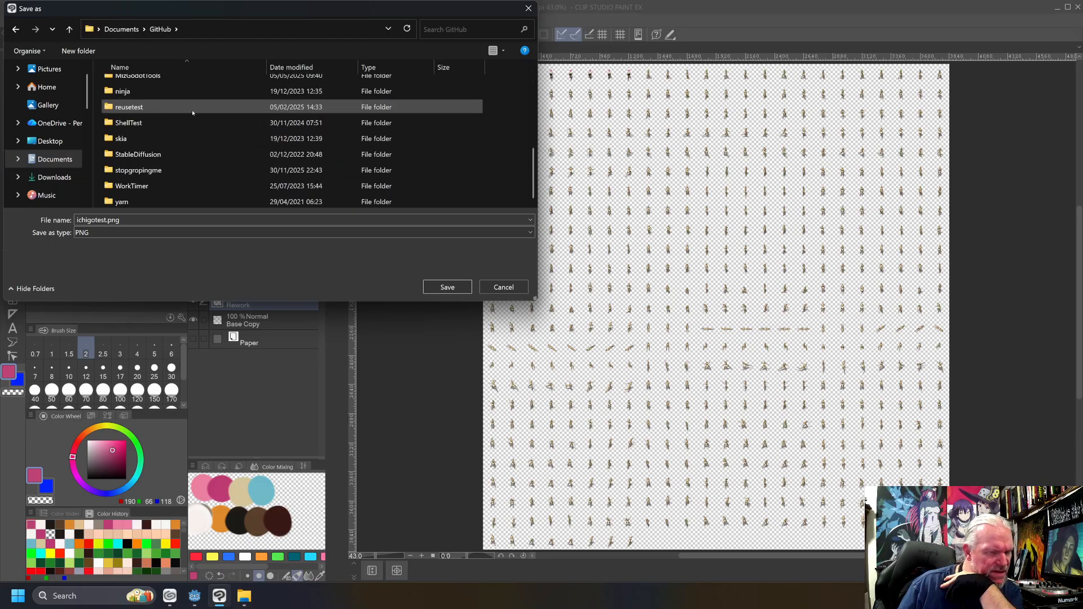
double_click(141, 169)
double_click(142, 130)
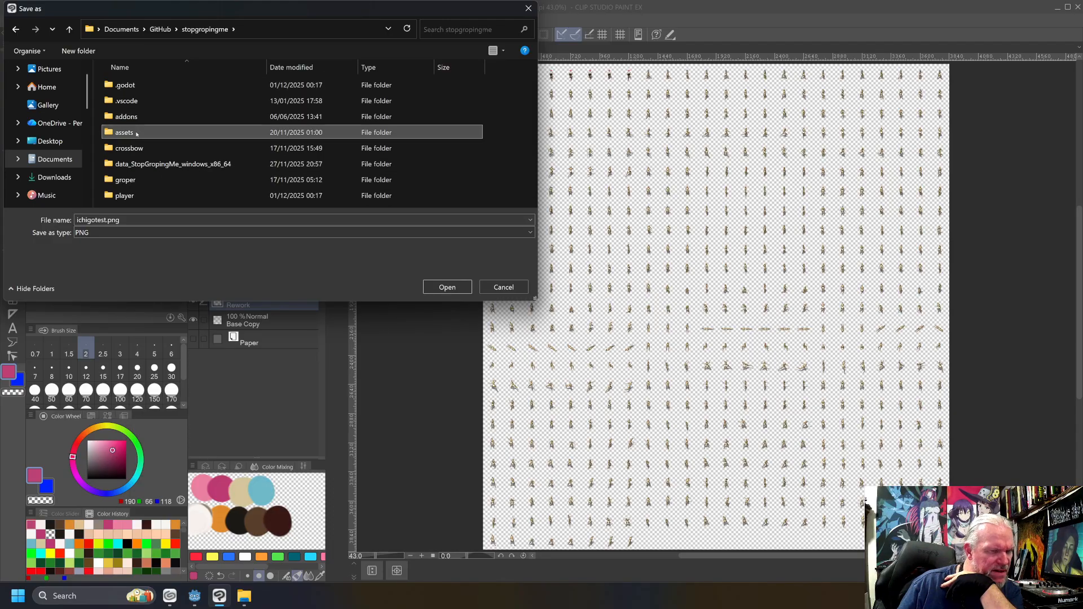
double_click(141, 90)
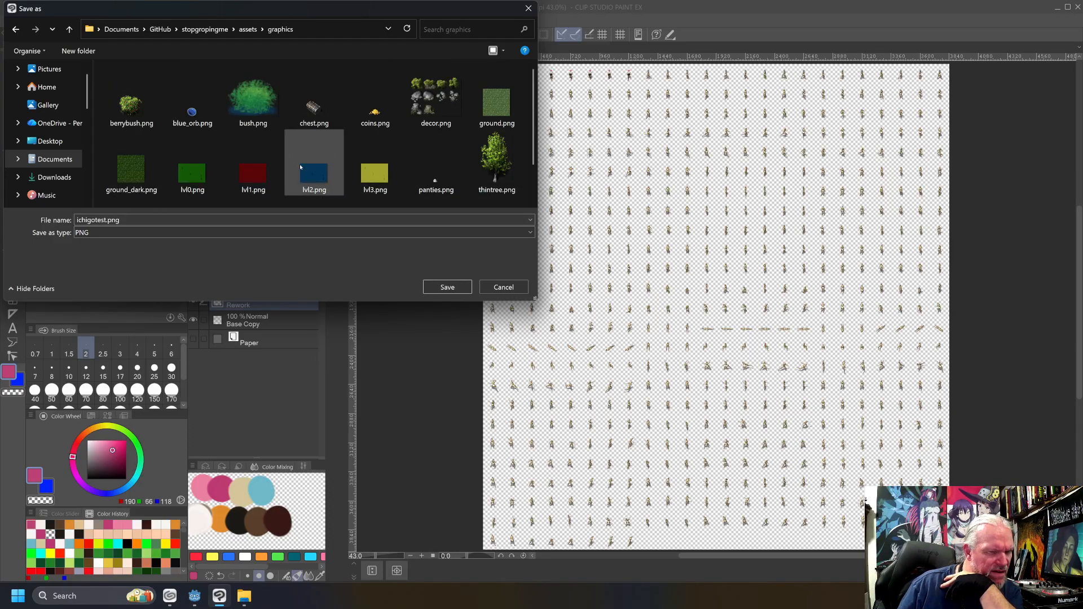
scroll(302, 166, down, 1)
key(alt+Left)
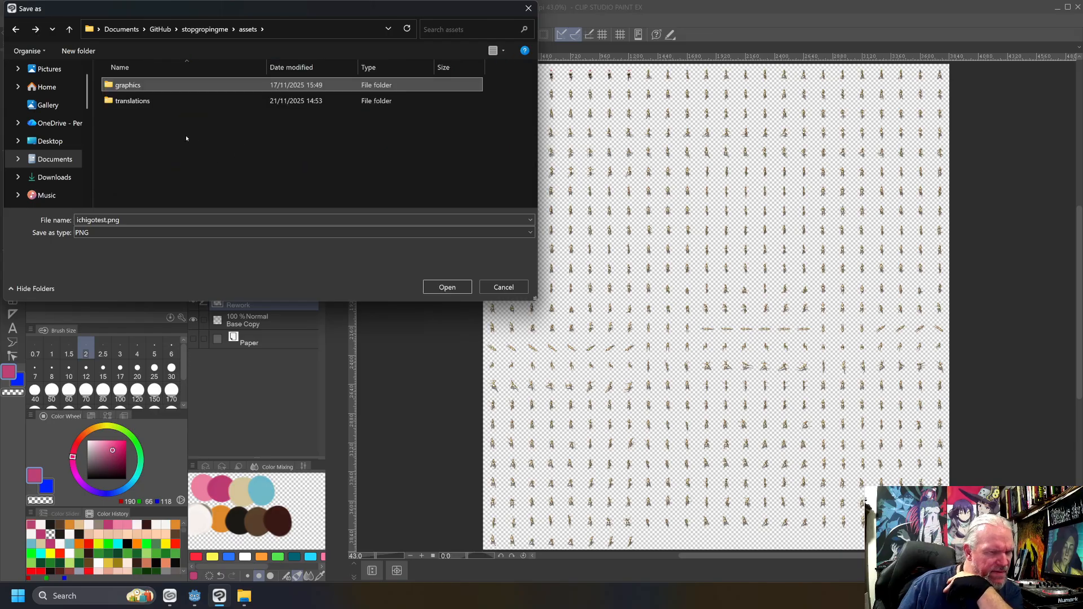
key(alt+Left)
Save ichigotest.png in the project's player folder.
double_click(172, 197)
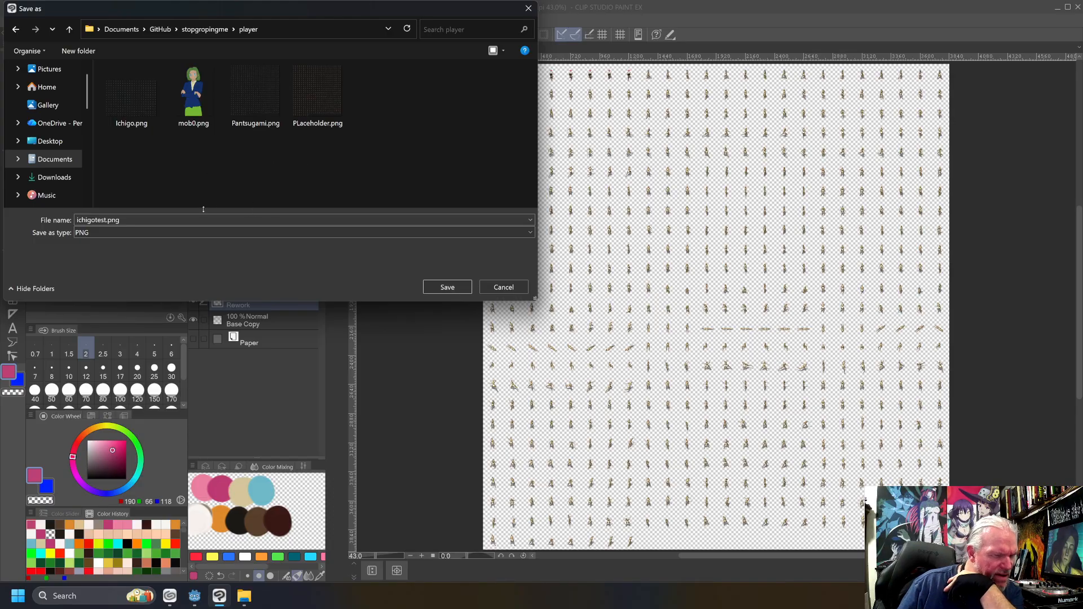
click(447, 287)
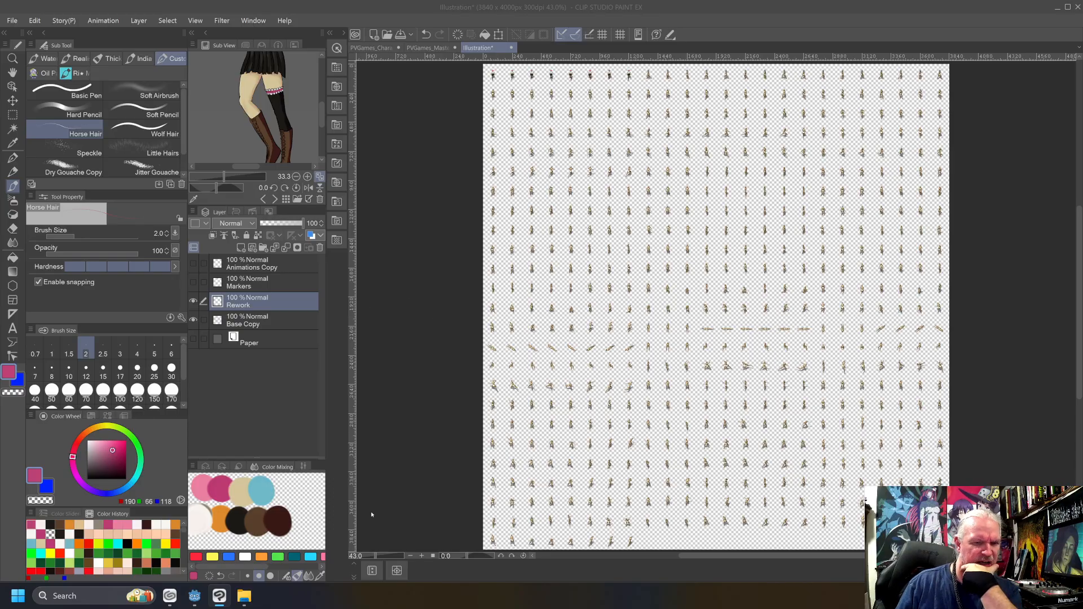
Switch to Godot and assign ichigotest.png from the player folder as the texture of the Player's Sprite2D node.
click(194, 596)
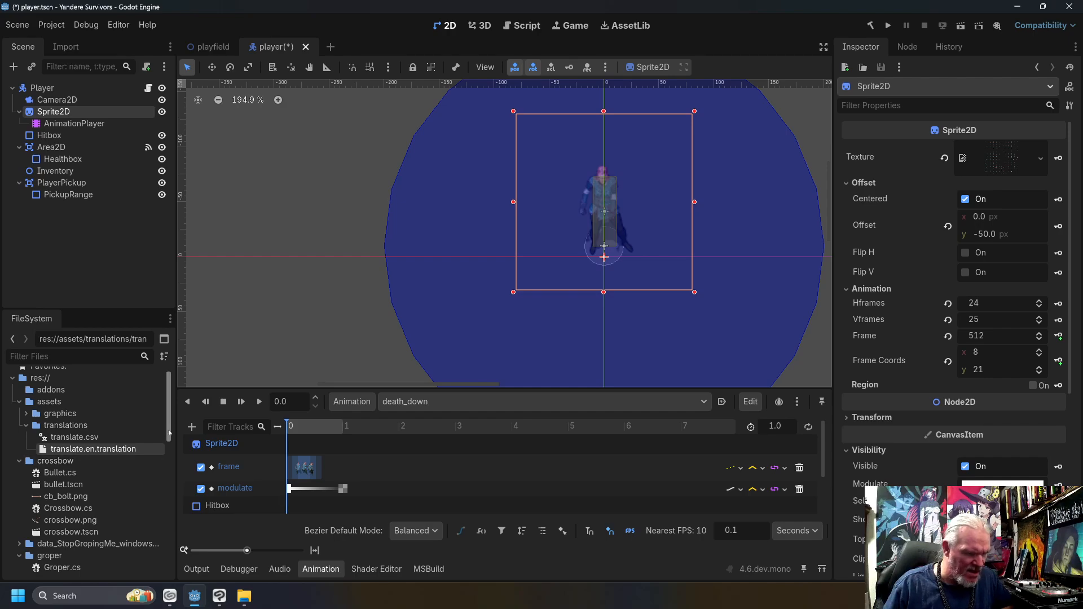
drag(169, 433, 160, 555)
scroll(159, 551, up, 5)
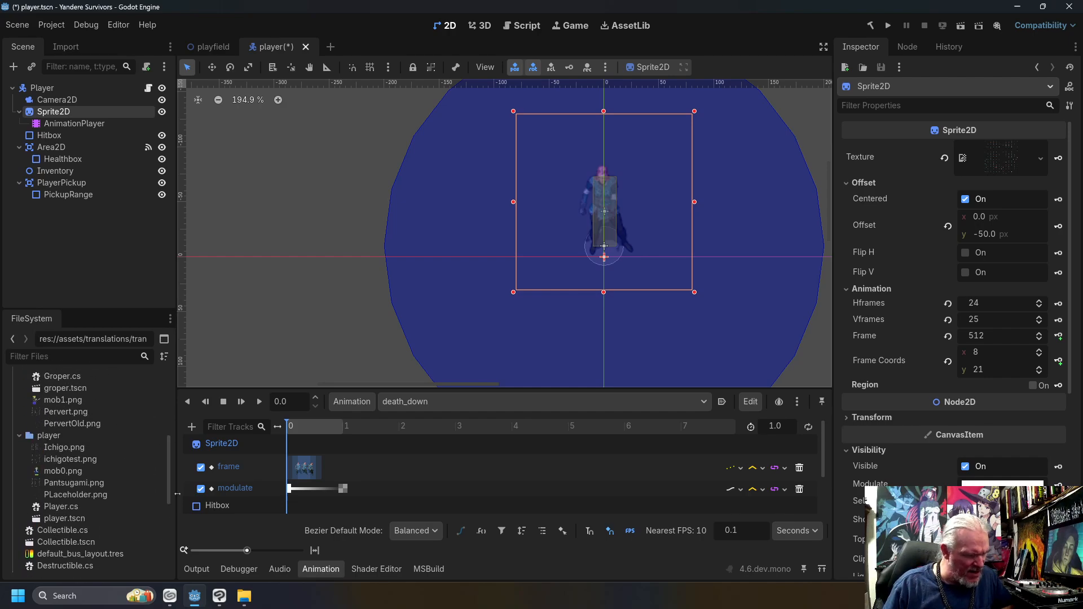
mouse_move(78, 460)
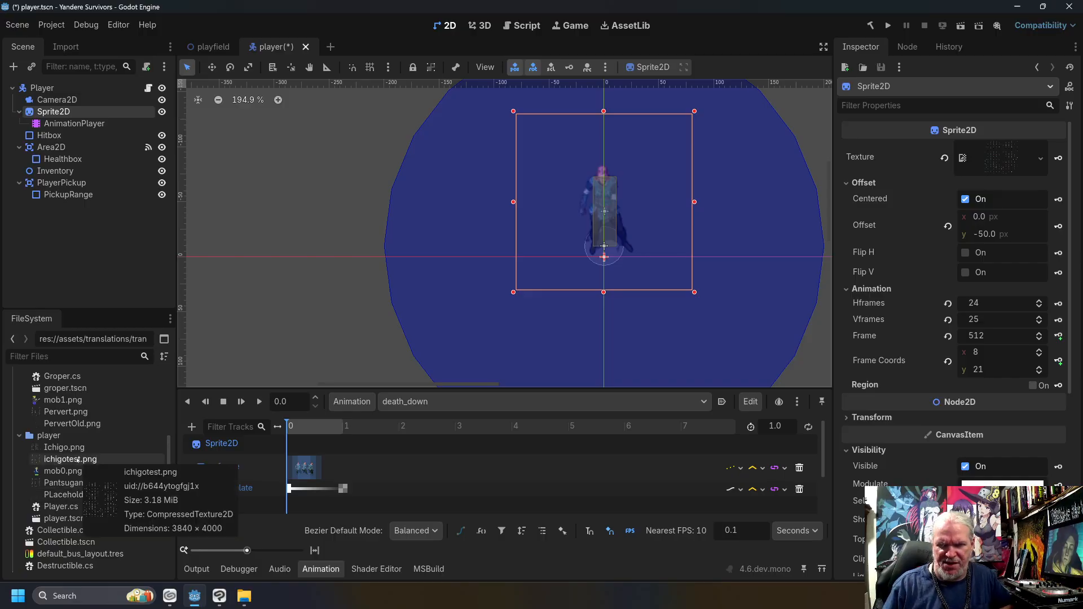
drag(78, 459, 1014, 161)
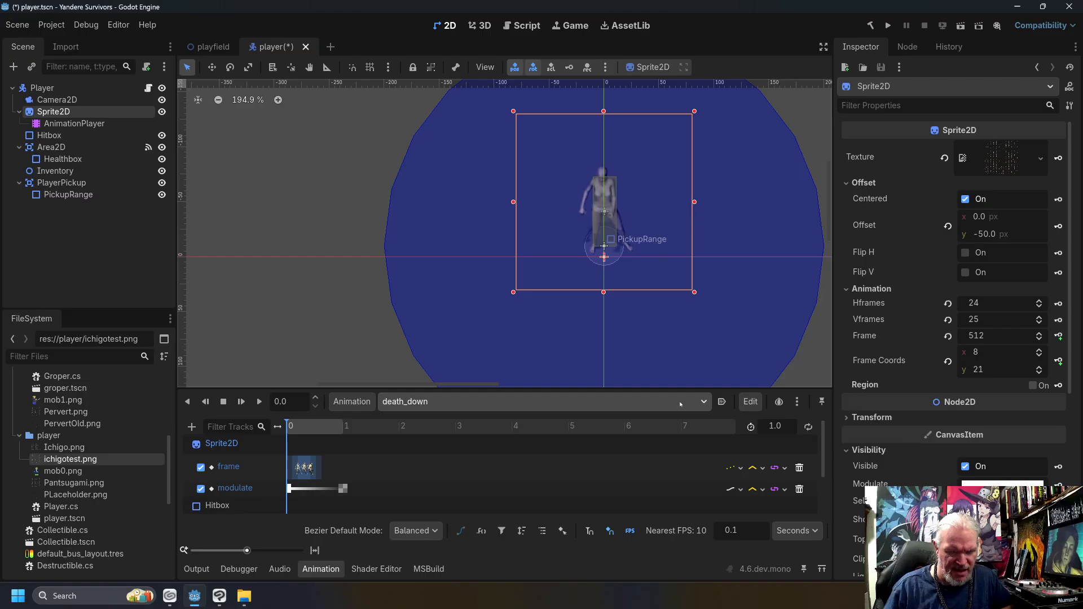
Load the walk_down animation for the player sprite and play it.
click(702, 403)
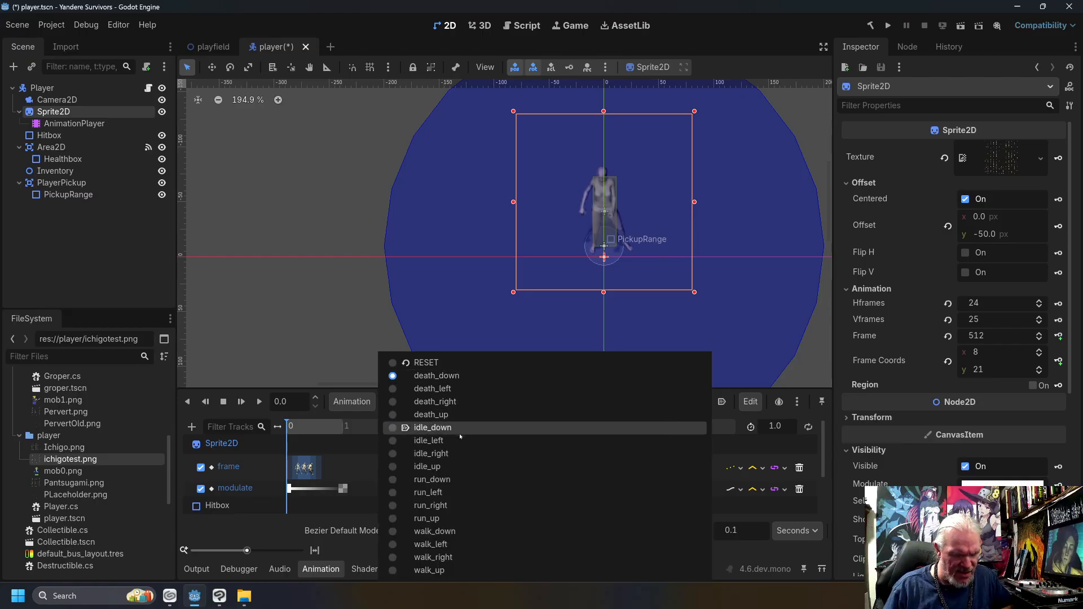
click(471, 530)
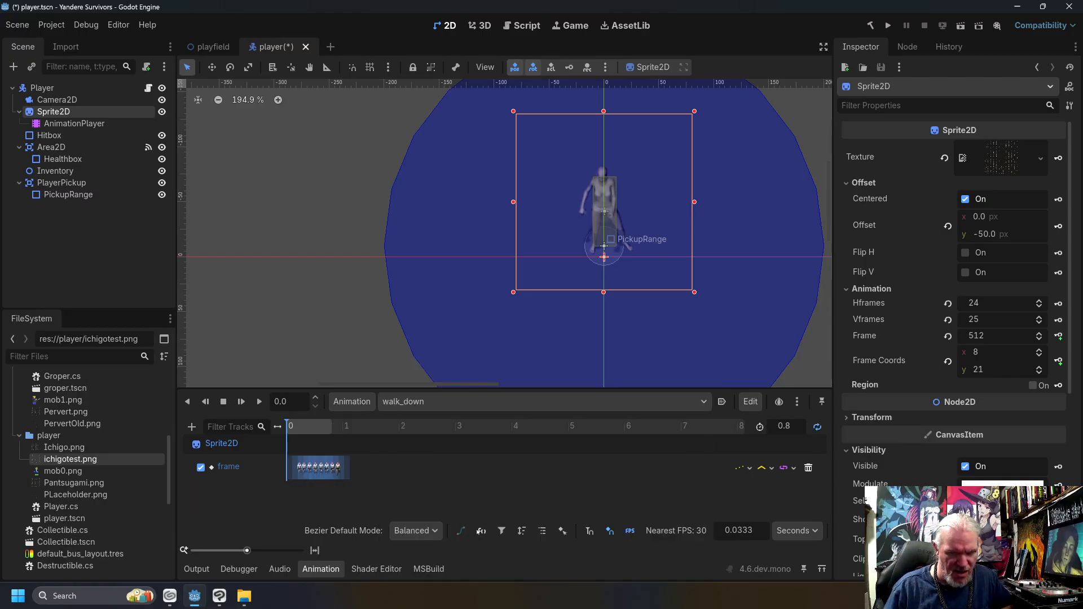
click(490, 401)
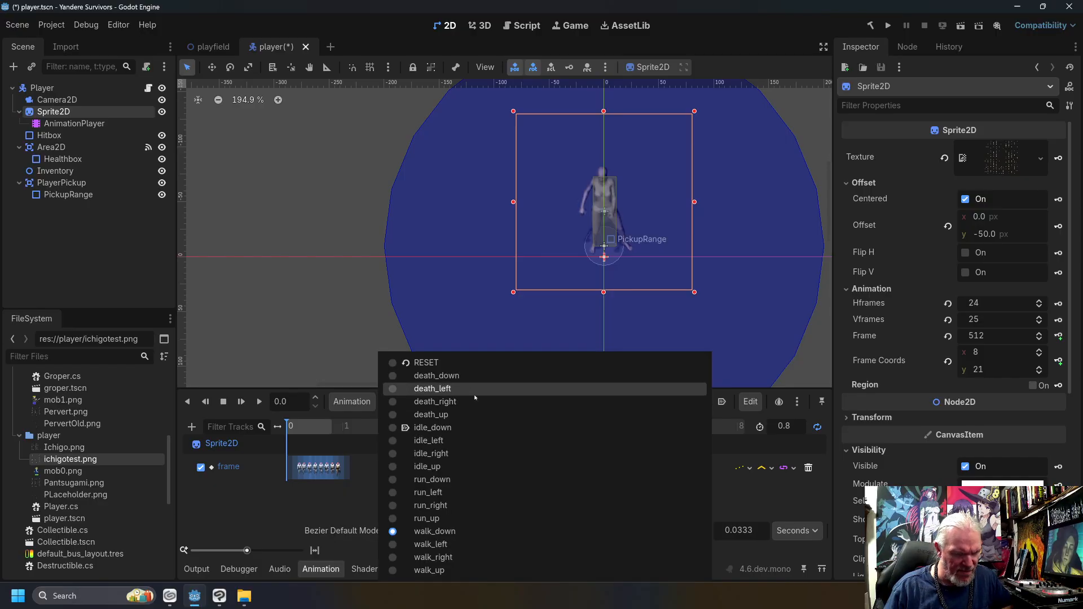
click(259, 402)
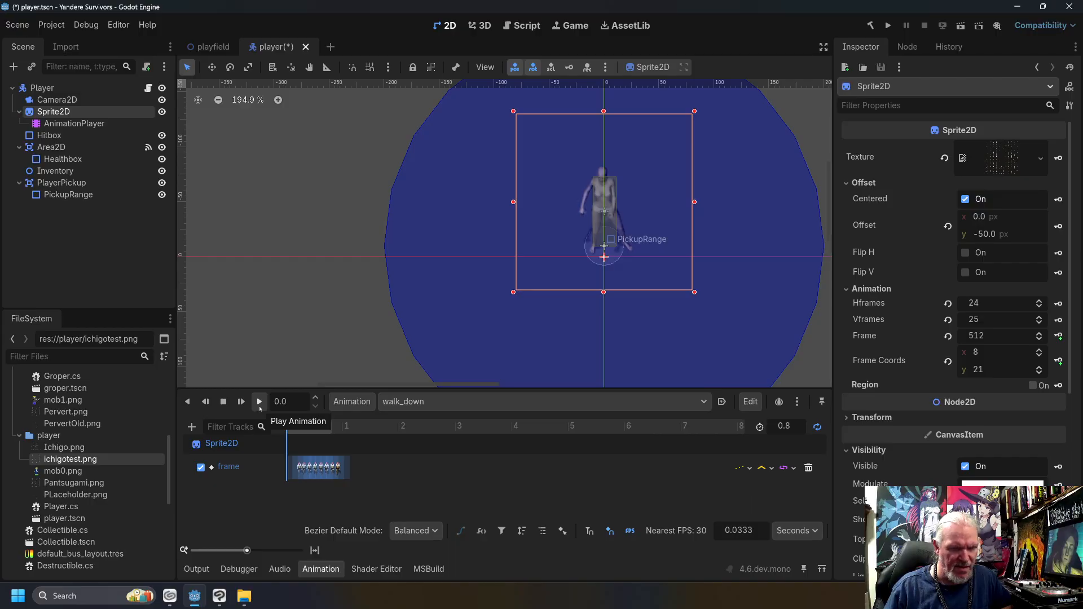
click(290, 469)
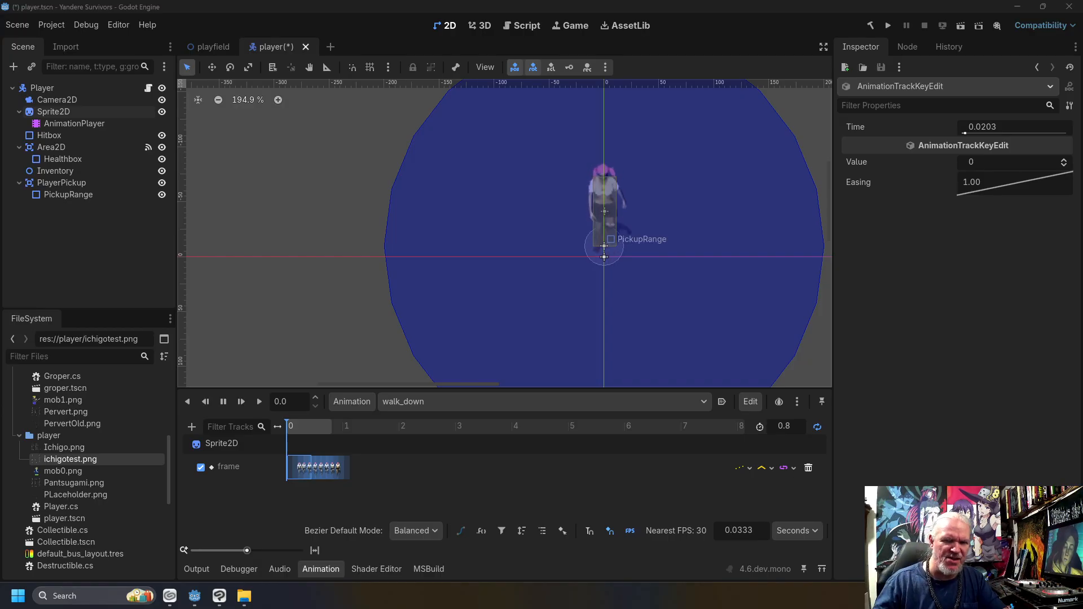
Hide the PlayerPickup, Healthbox and Hitbox nodes in the player scene so they do not cover the sprite.
click(162, 183)
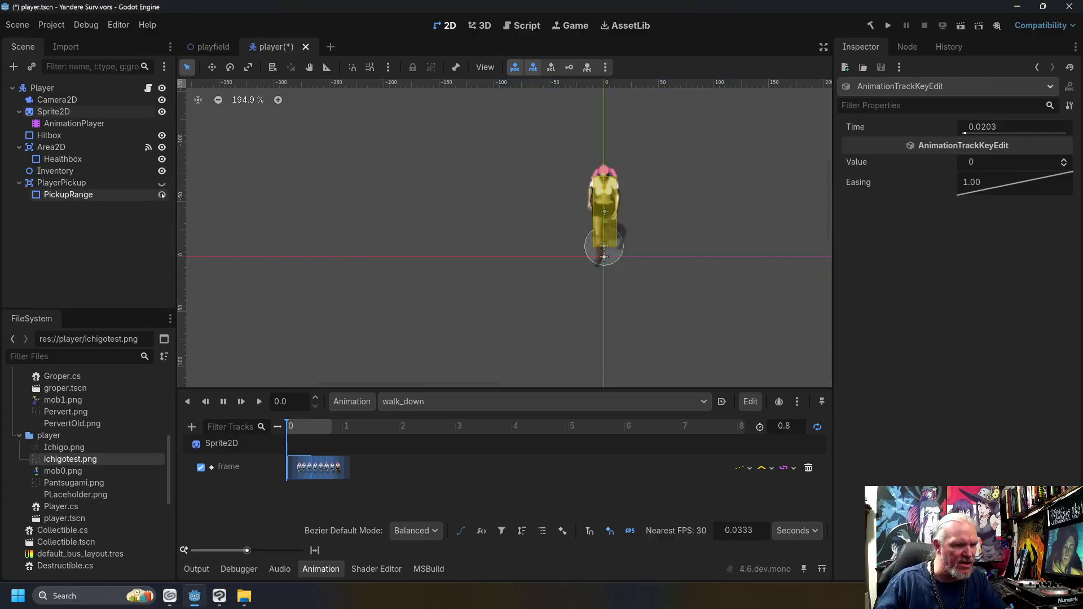
click(161, 159)
click(162, 136)
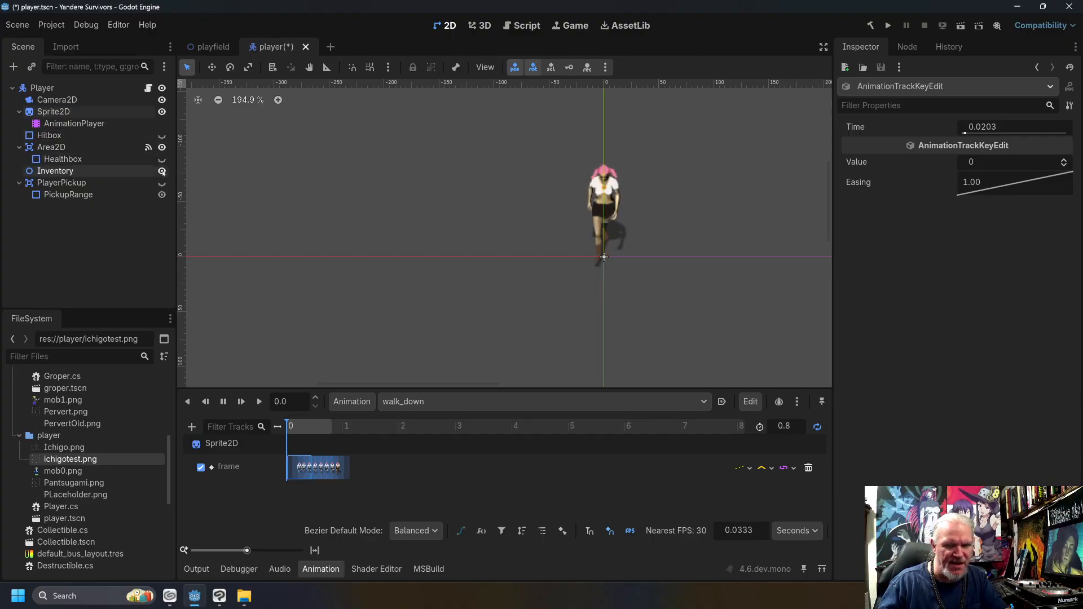
Examine the playing walk_down animation up close and from a distance, and stop the playback.
scroll(719, 202, up, 1)
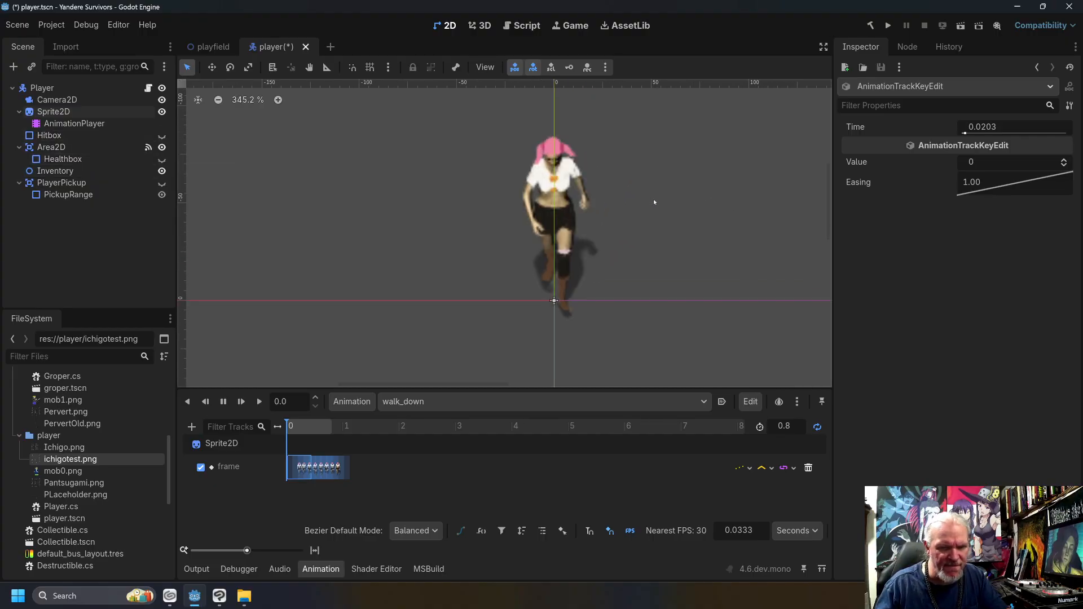
scroll(654, 202, up, 7)
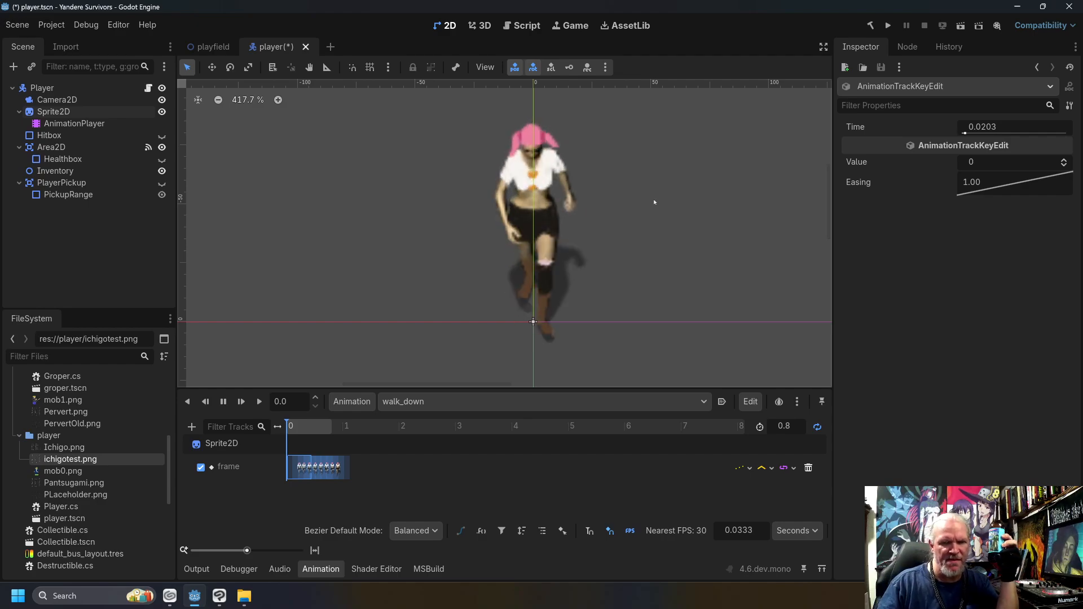
scroll(661, 200, down, 5)
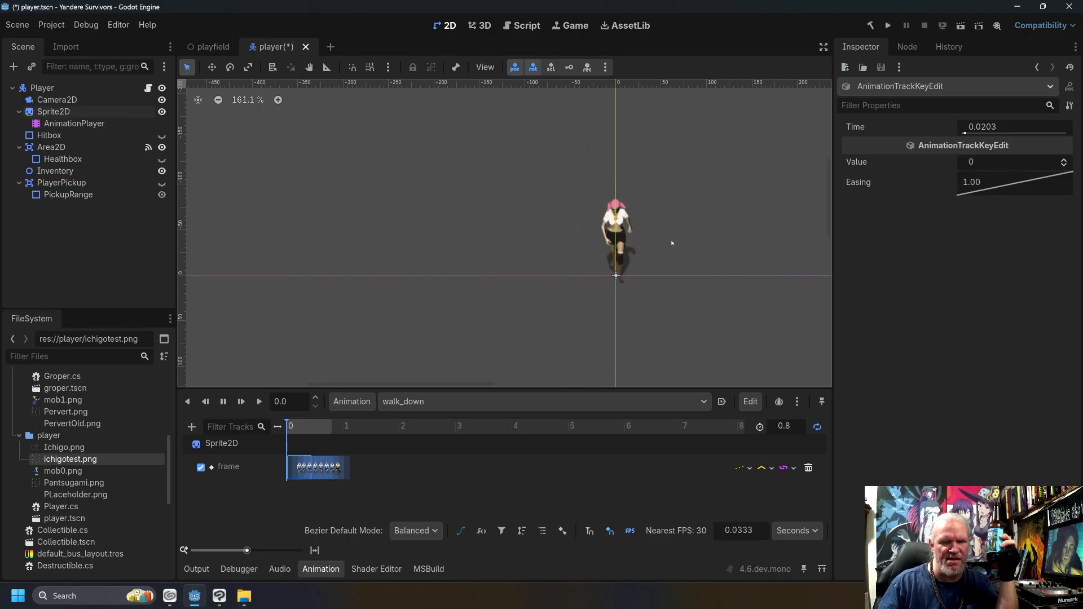
scroll(725, 241, up, 3)
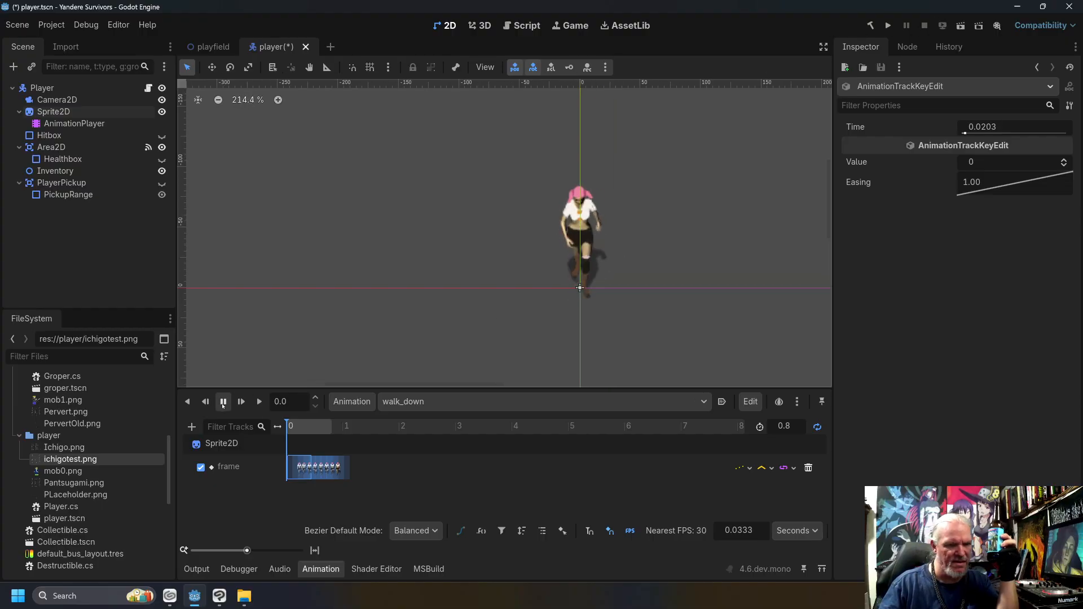
click(224, 401)
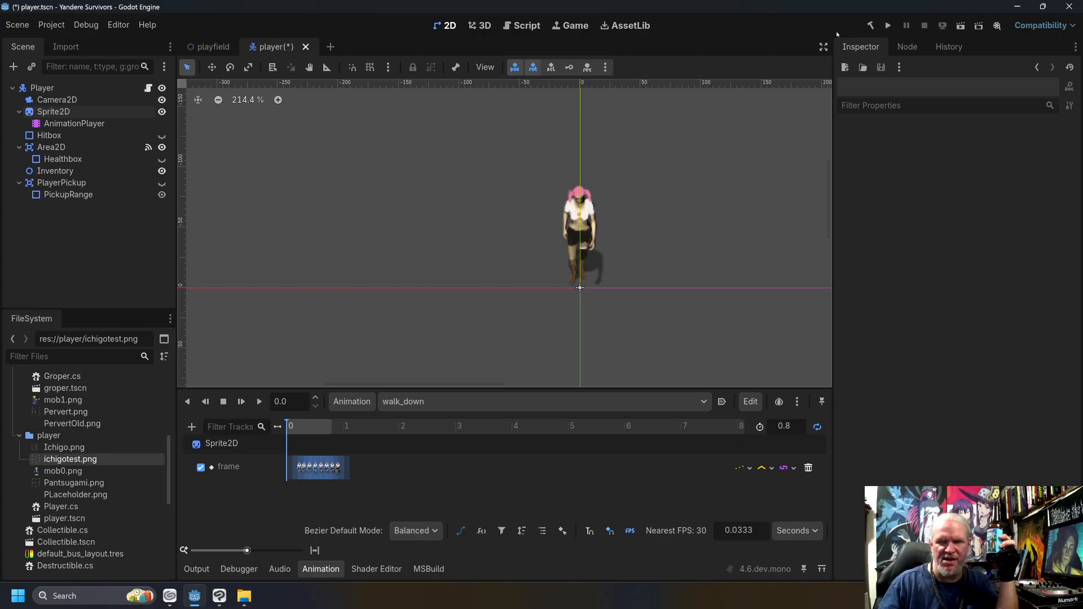
Open the playfield scene, build the project and run it.
click(213, 46)
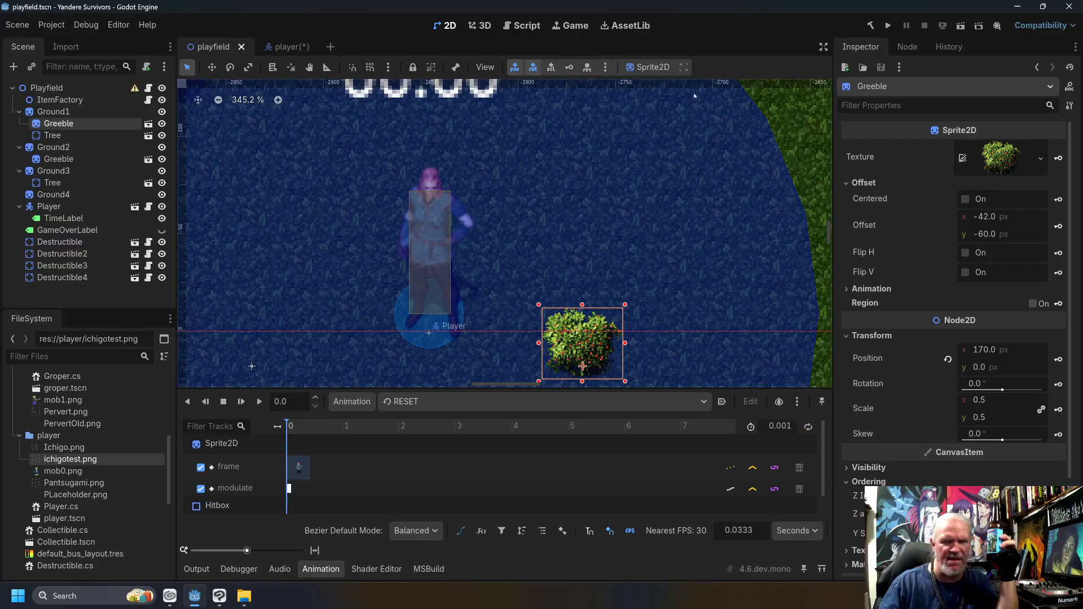
click(870, 25)
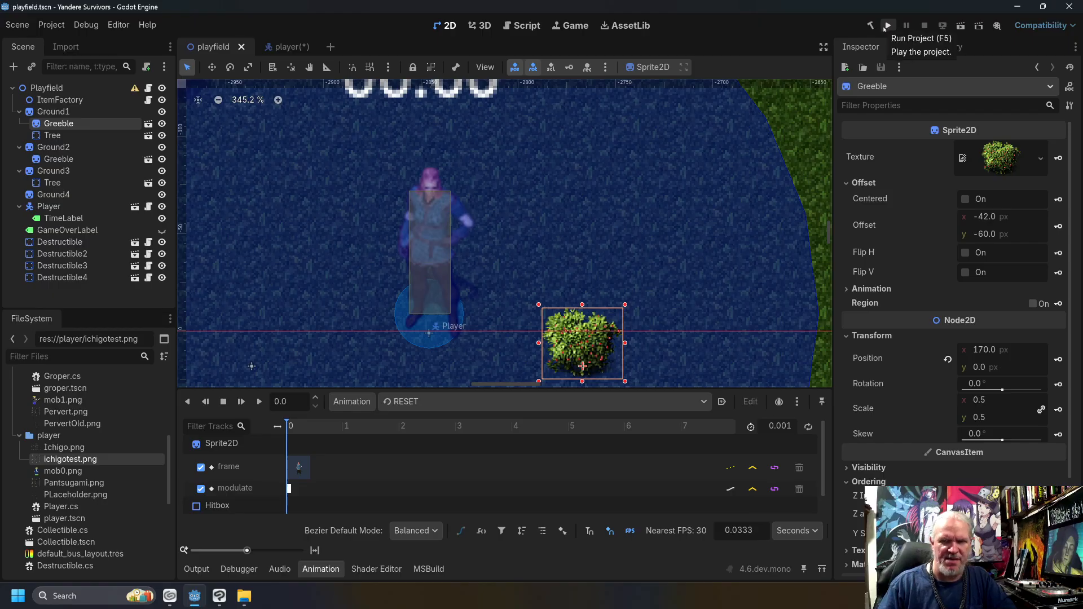
click(886, 26)
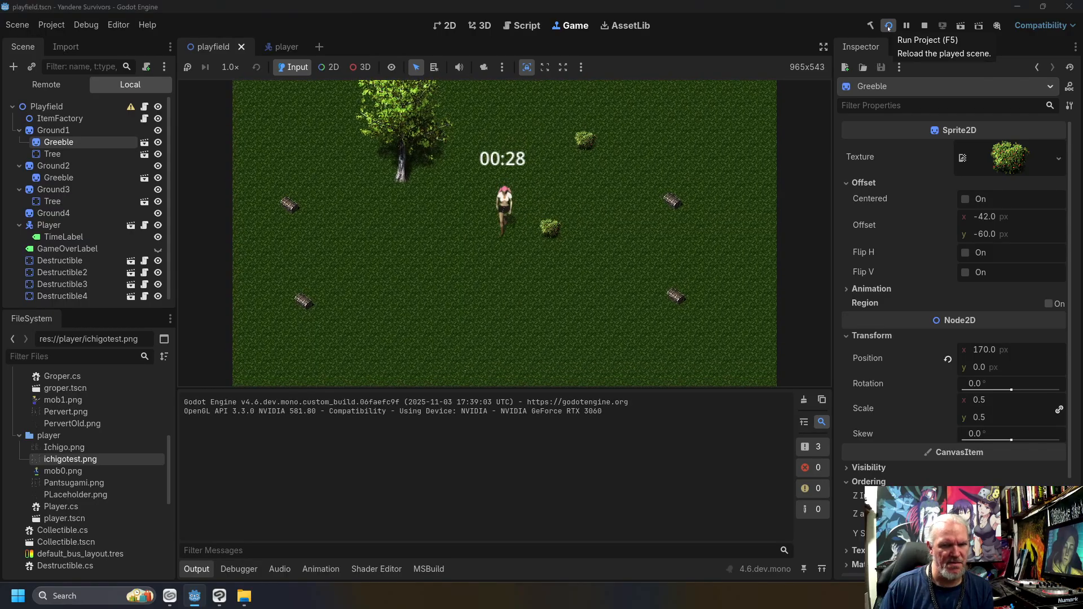
Move the character down, right and up in the running game to check its sprites, and stop the game.
key(Down)
key(Down)
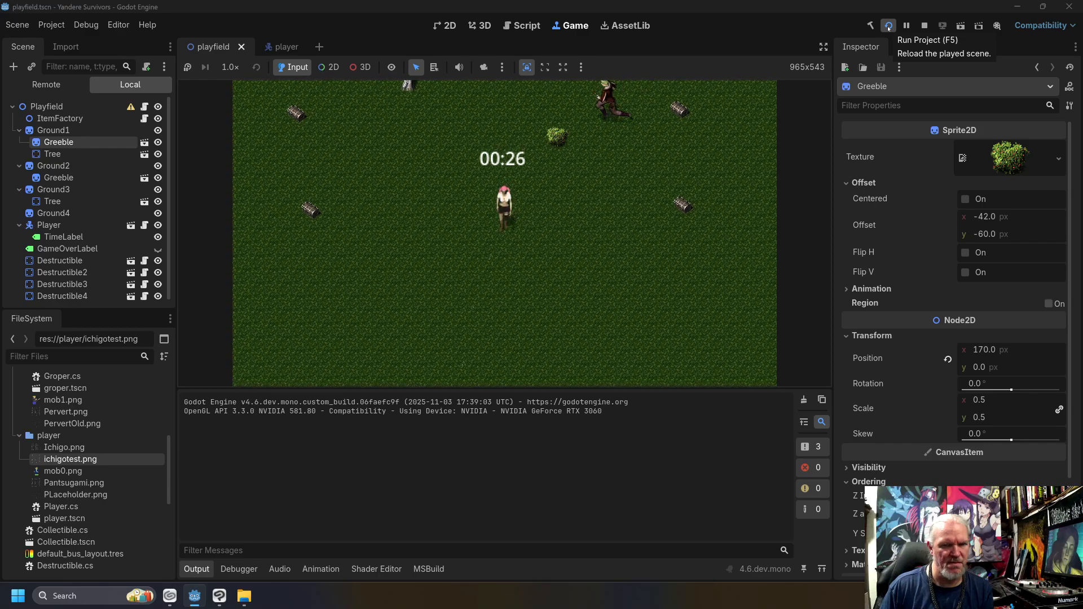
key(Down)
key(Right)
key(Up)
key(Down)
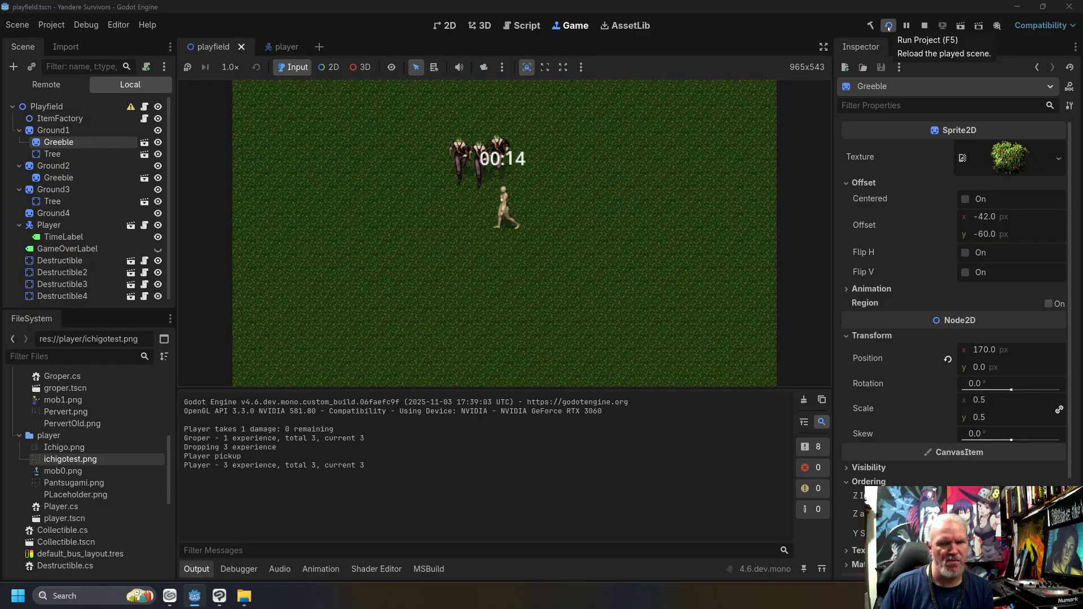
key(Down)
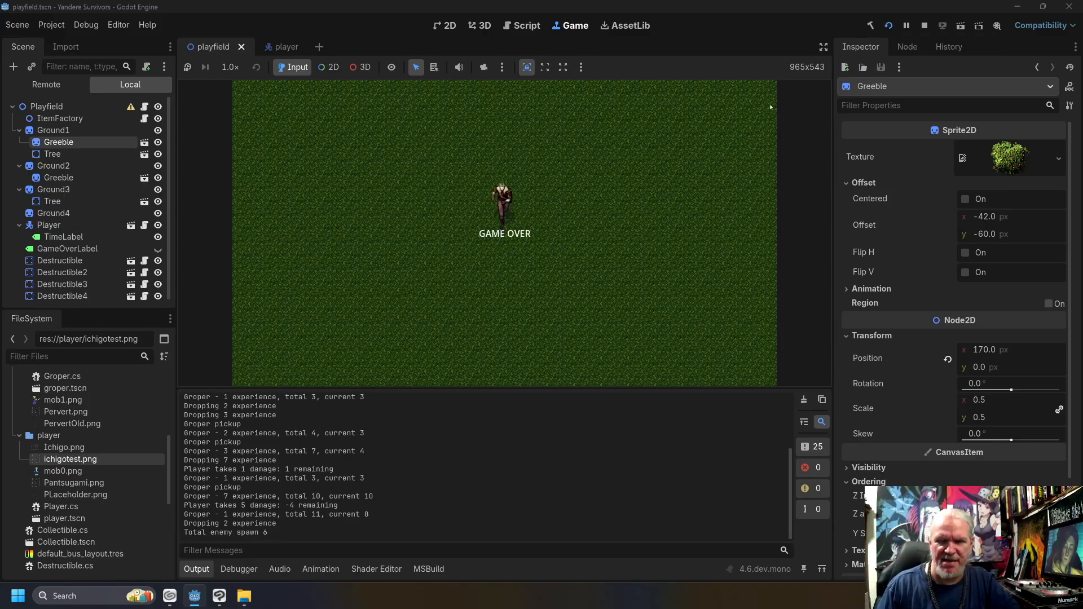
click(924, 27)
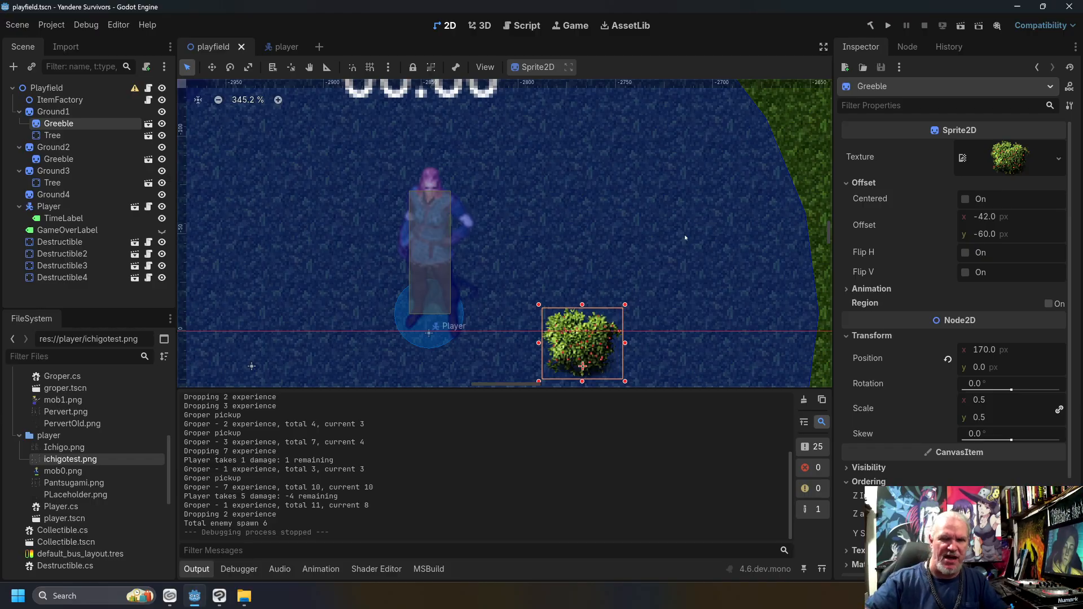
Switch to Clip Studio Paint and examine the upper rows of the ichigotest.png sprite sheet.
click(219, 596)
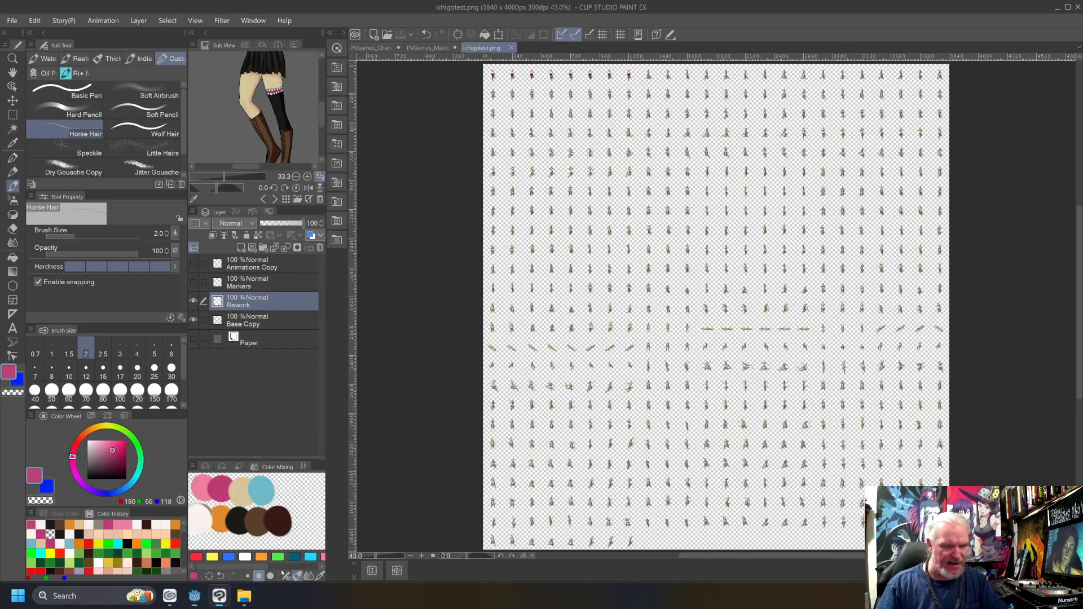
scroll(547, 251, up, 3)
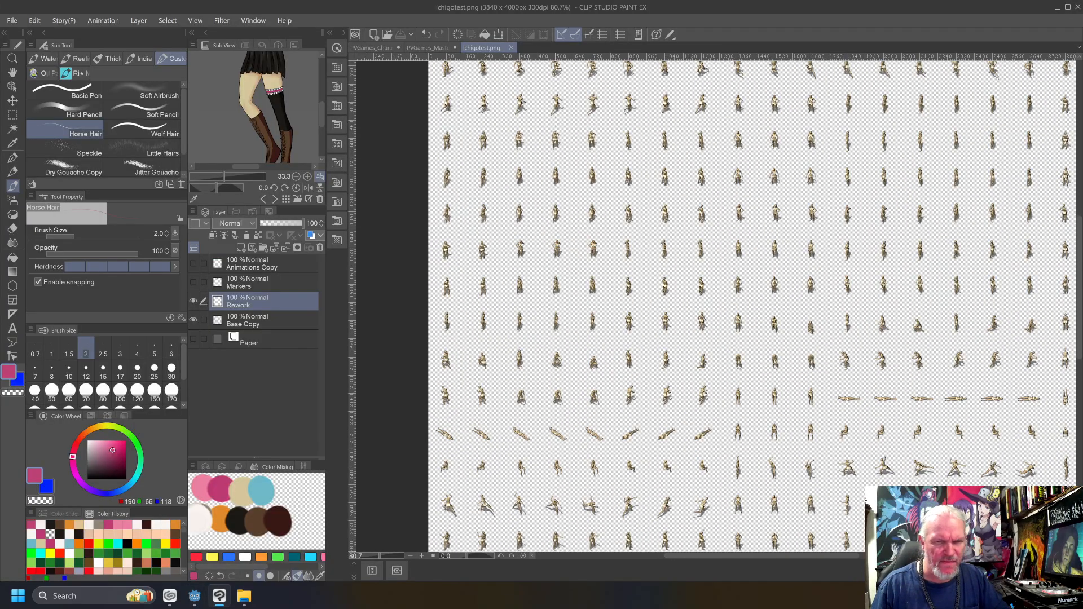
drag(1077, 288, 1077, 158)
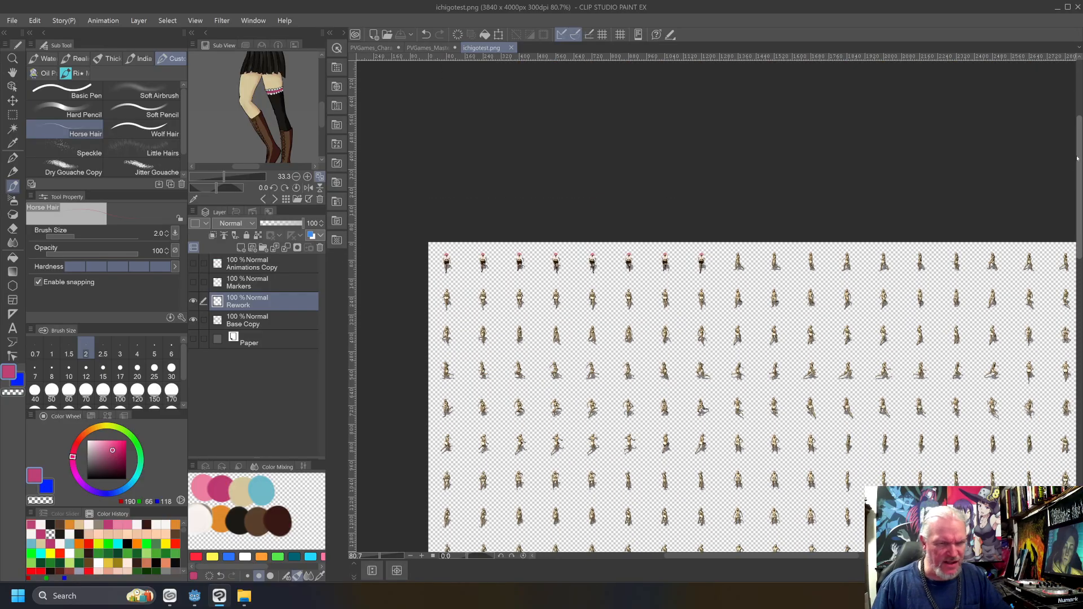
Check the recorded work time, look over the full ichigotest.png sprite sheet and switch back to Godot.
click(278, 45)
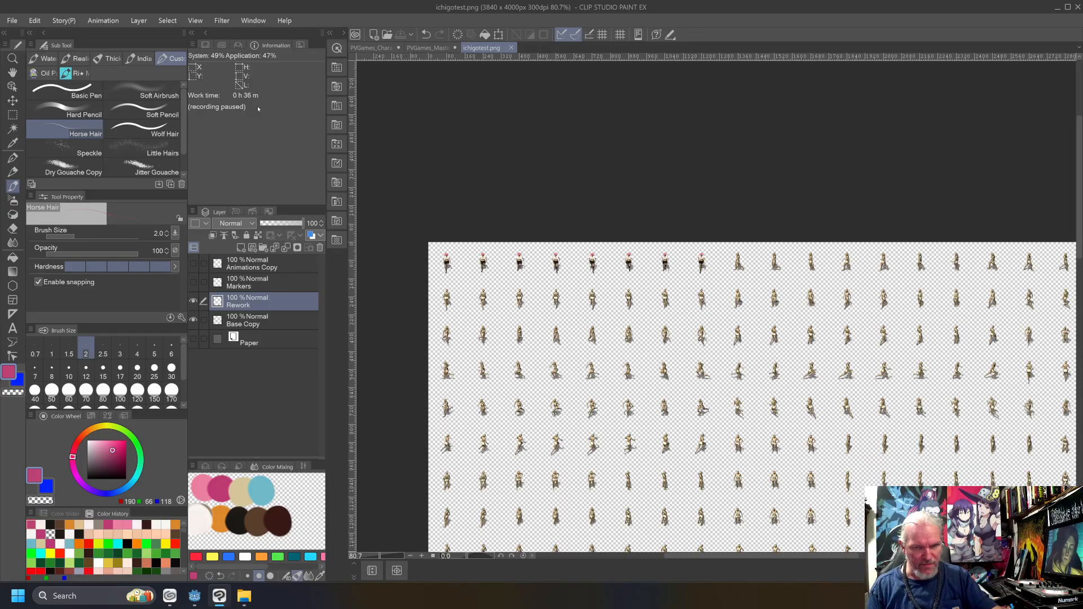
scroll(657, 248, down, 4)
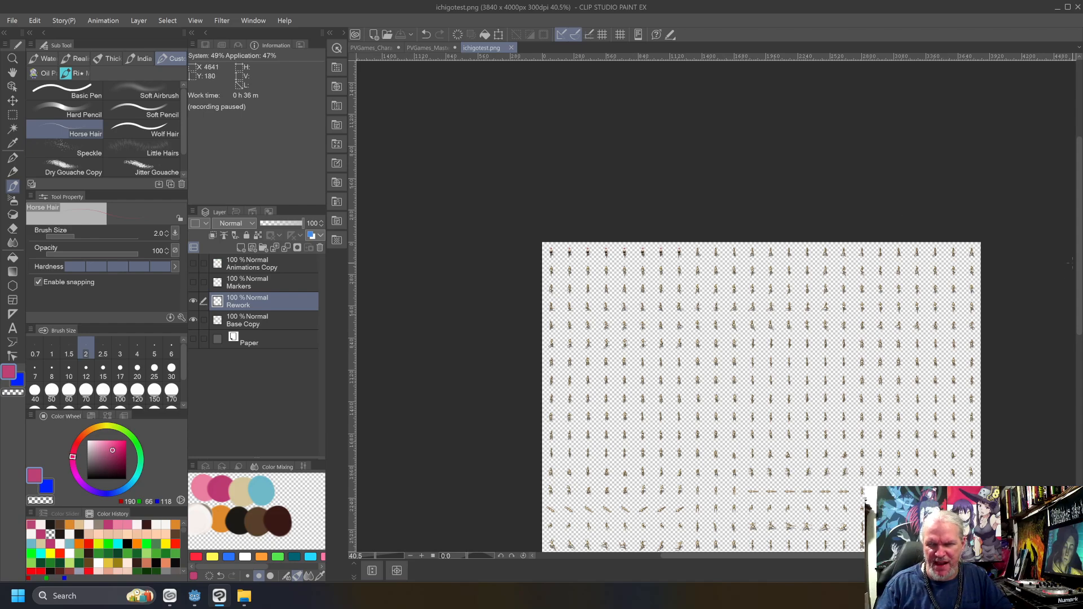
drag(1079, 262, 1079, 330)
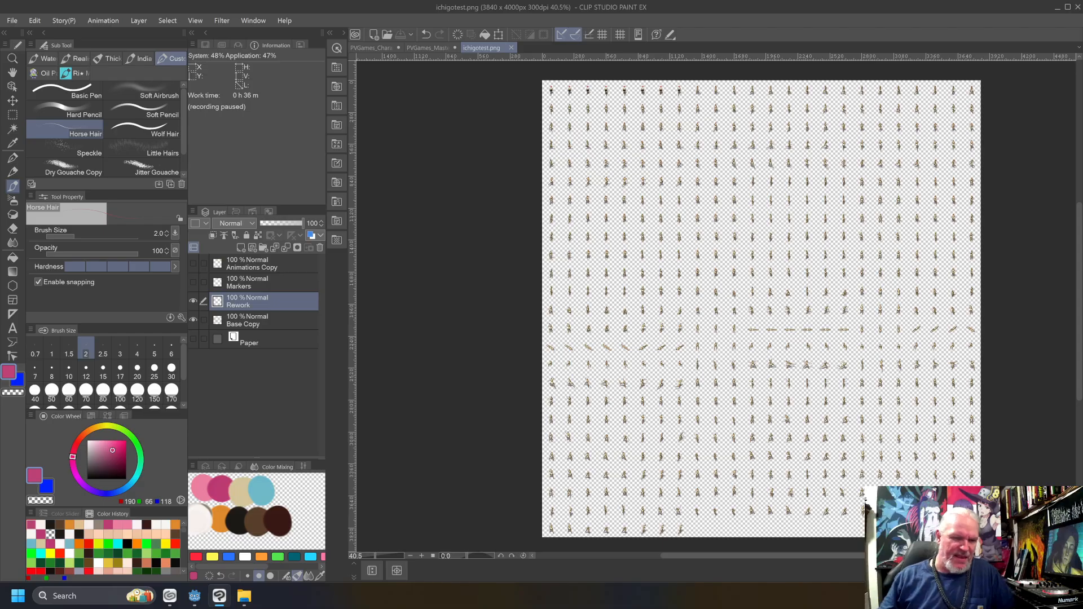
click(194, 596)
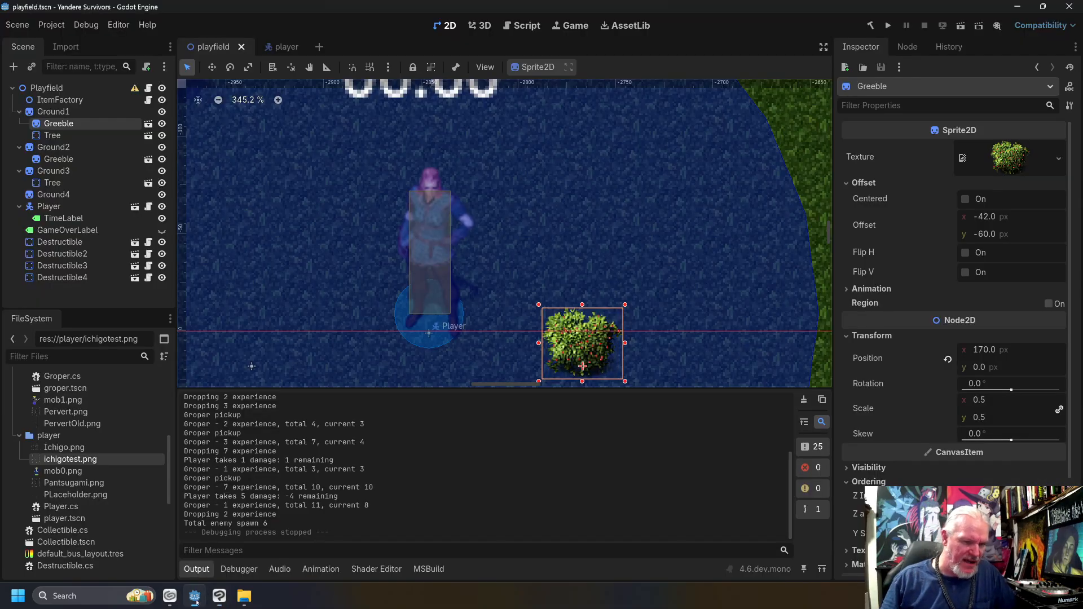